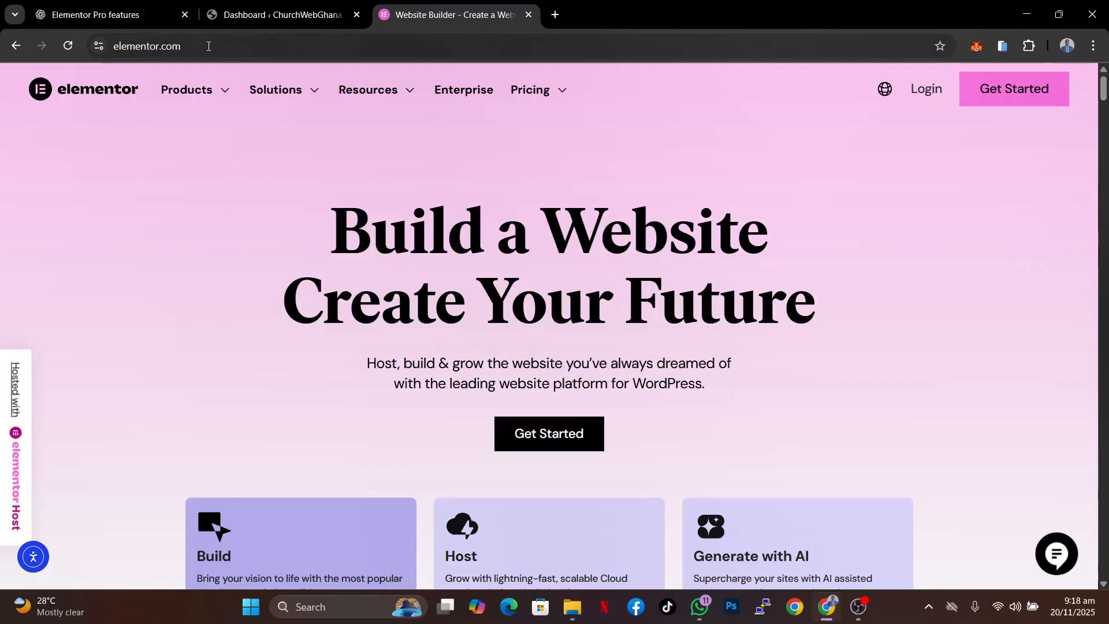
- Open the Elementor plugin pricing page through a kaetechdigital.com link from the address bar
click(208, 46)
text(kaetec)
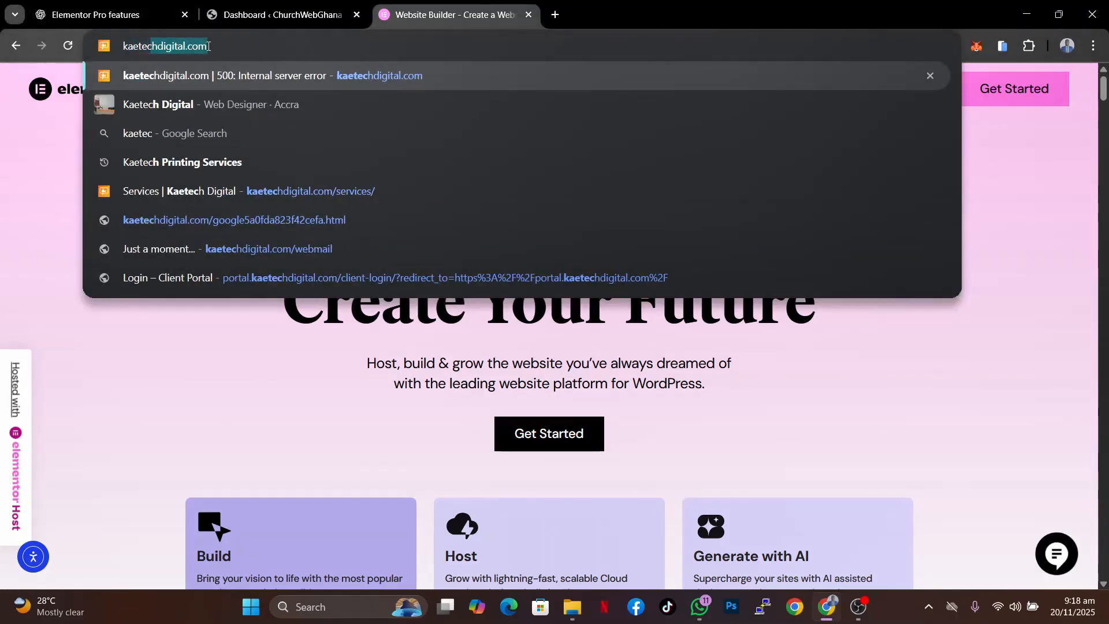
key(Right)
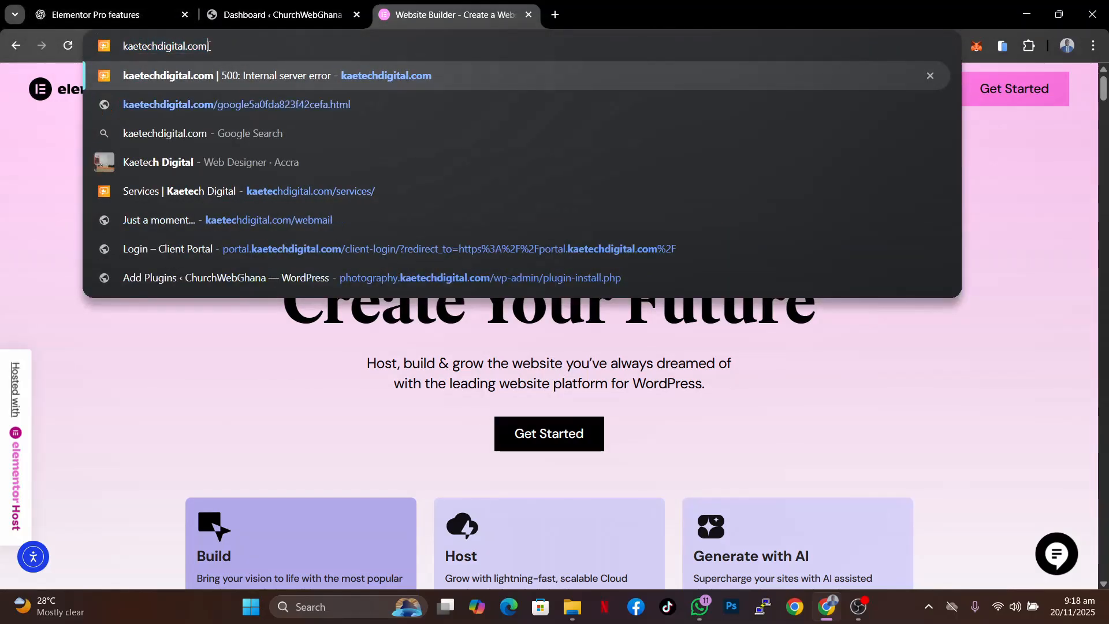
text(/)
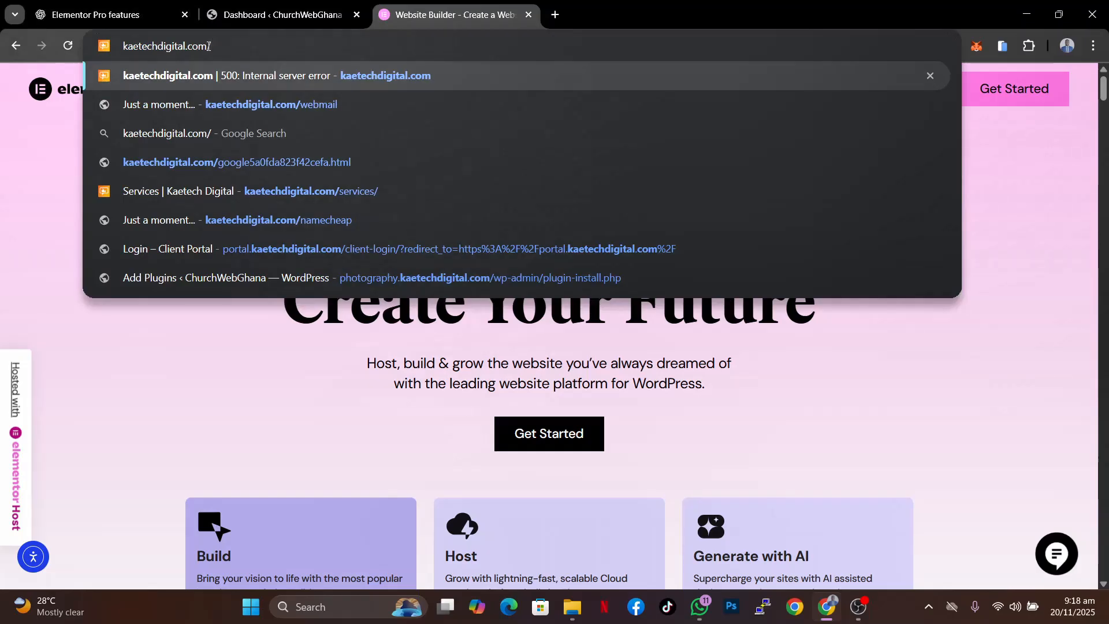
text(e)
click(223, 132)
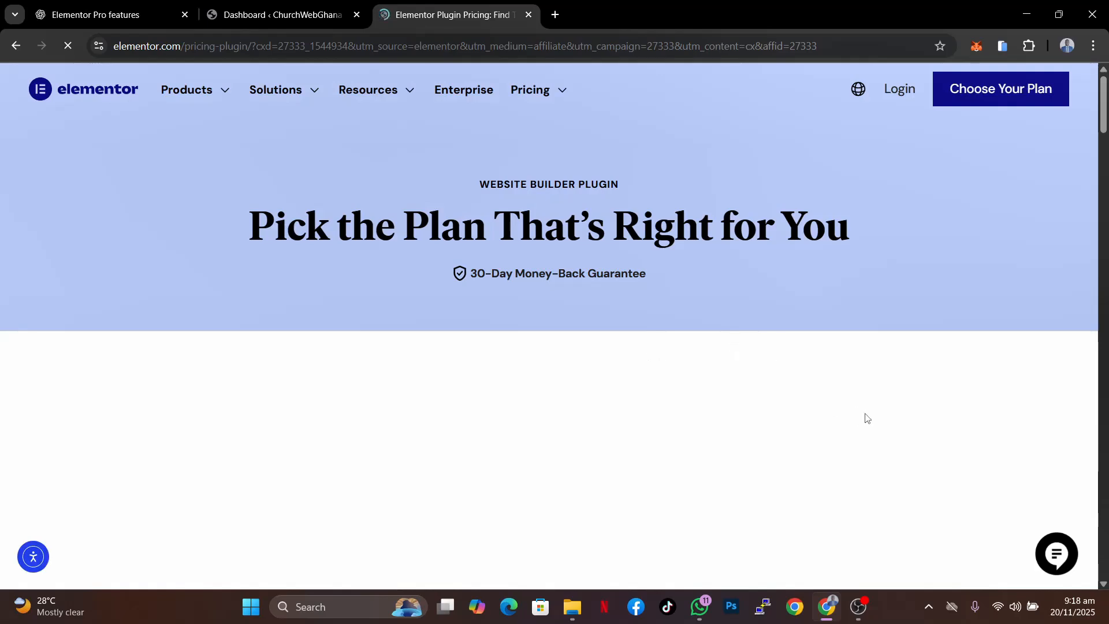
- Review the Elementor Pro pricing plans and their features
scroll(866, 416, down, 5)
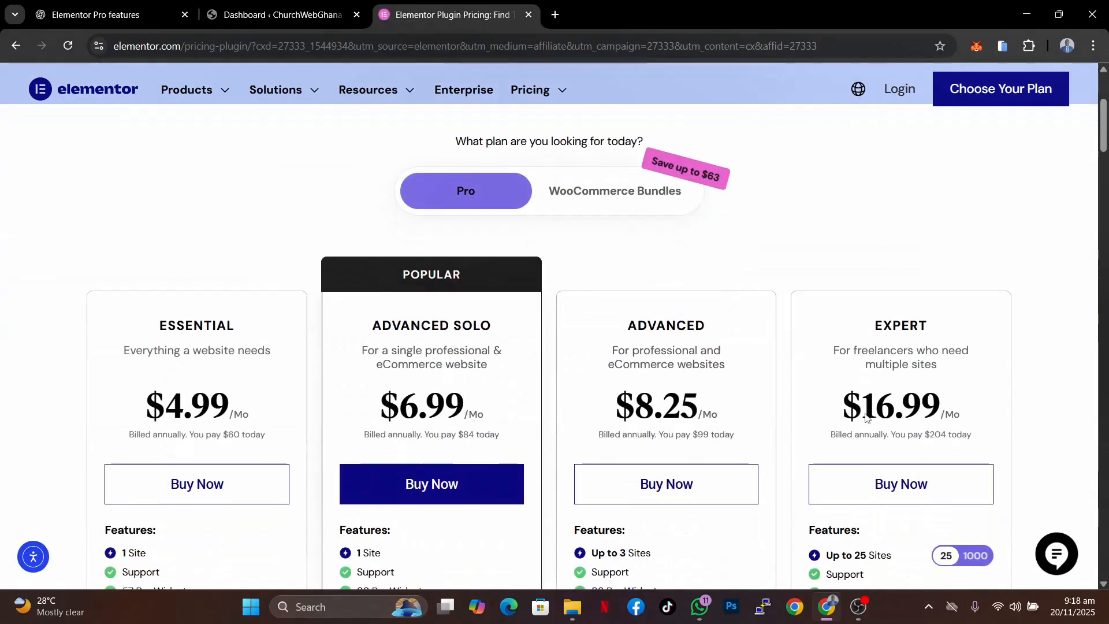
scroll(865, 413, up, 2)
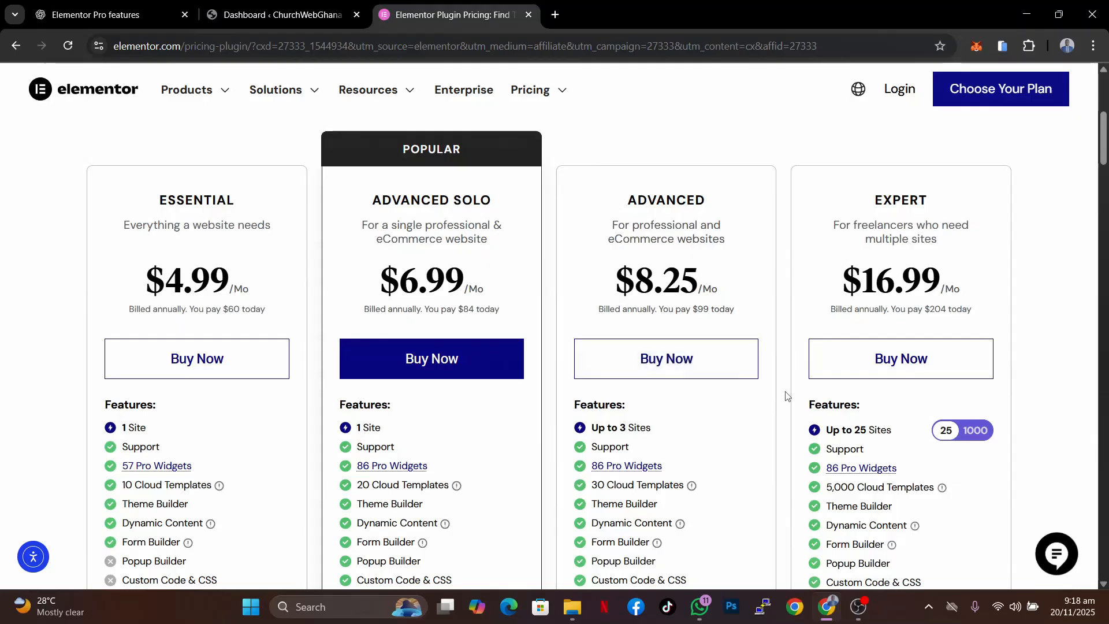
scroll(781, 421, down, 3)
scroll(781, 420, up, 5)
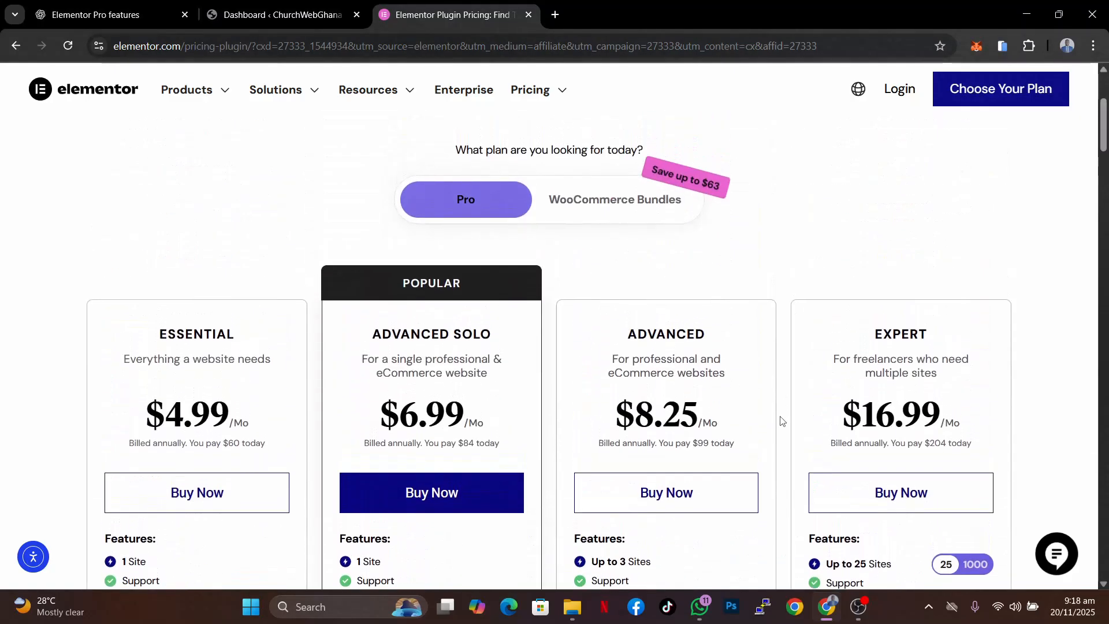
scroll(780, 421, up, 2)
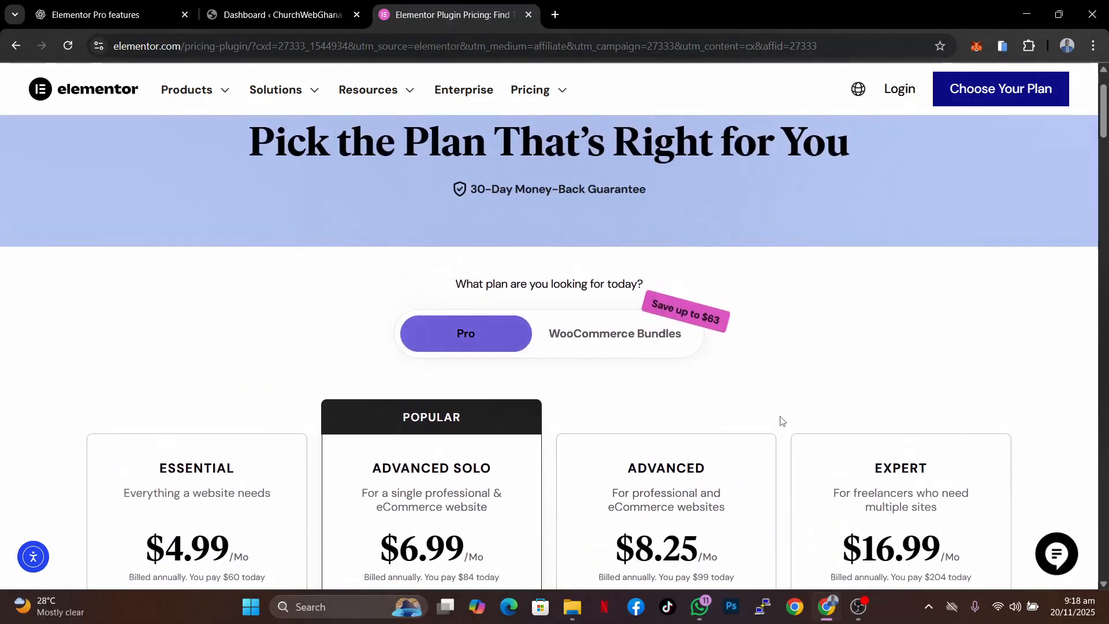
scroll(781, 420, down, 4)
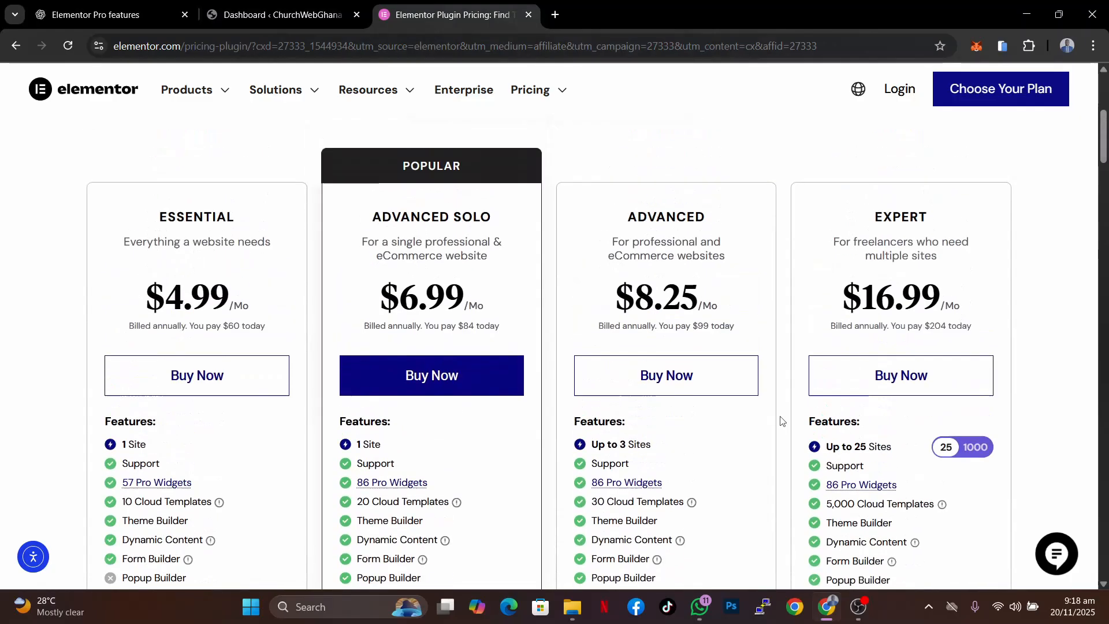
scroll(781, 421, up, 1)
- Switch to the WordPress dashboard tab and open the installed plugins list
click(278, 14)
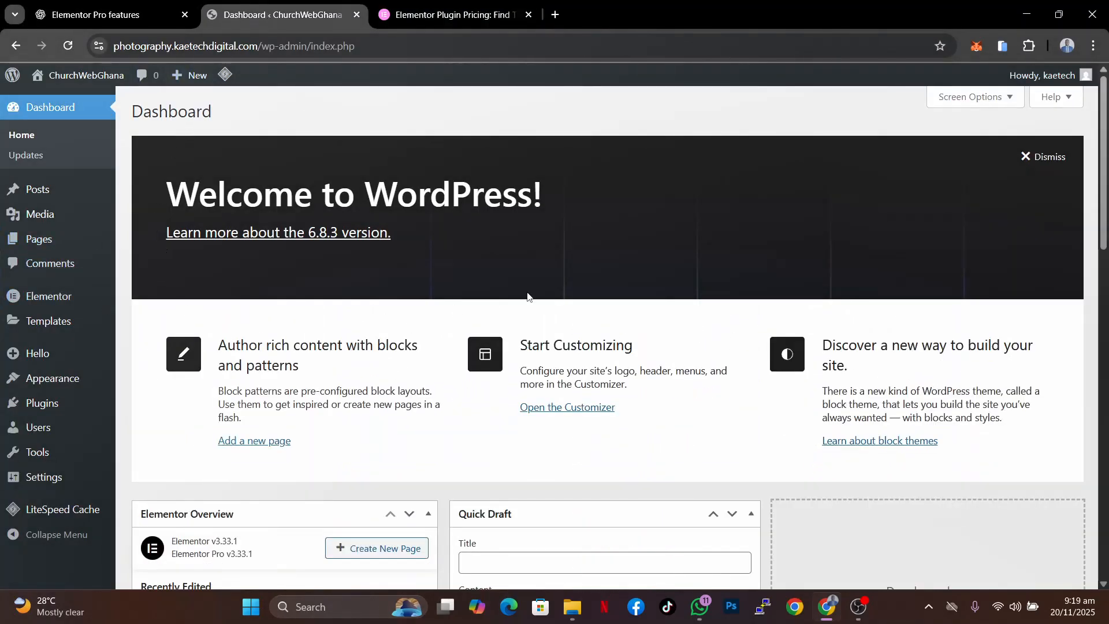
mouse_move(95, 297)
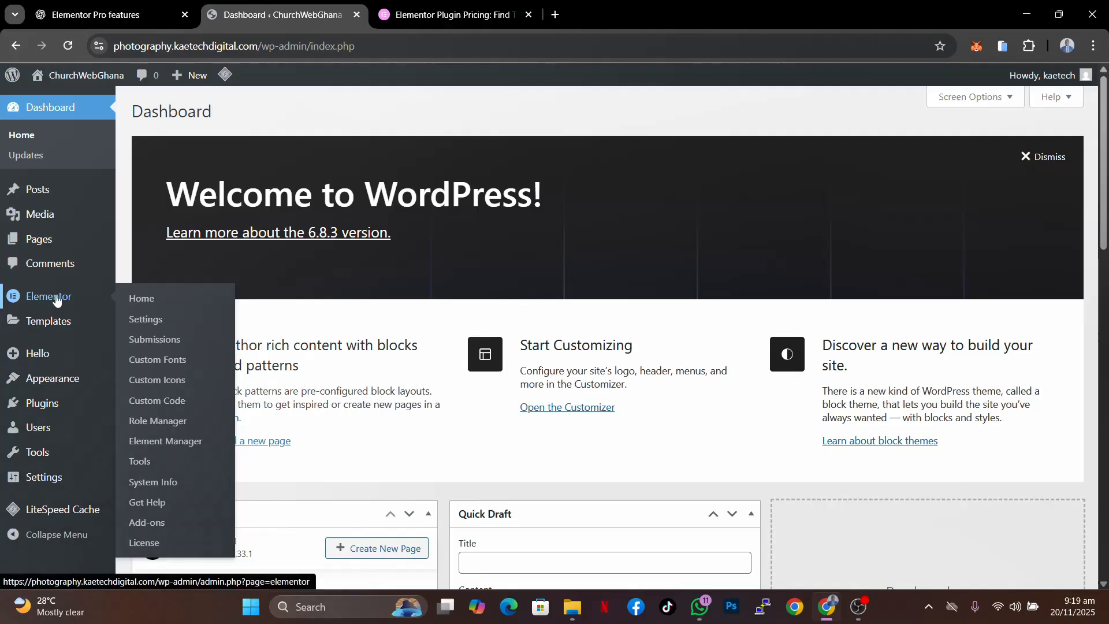
mouse_move(37, 404)
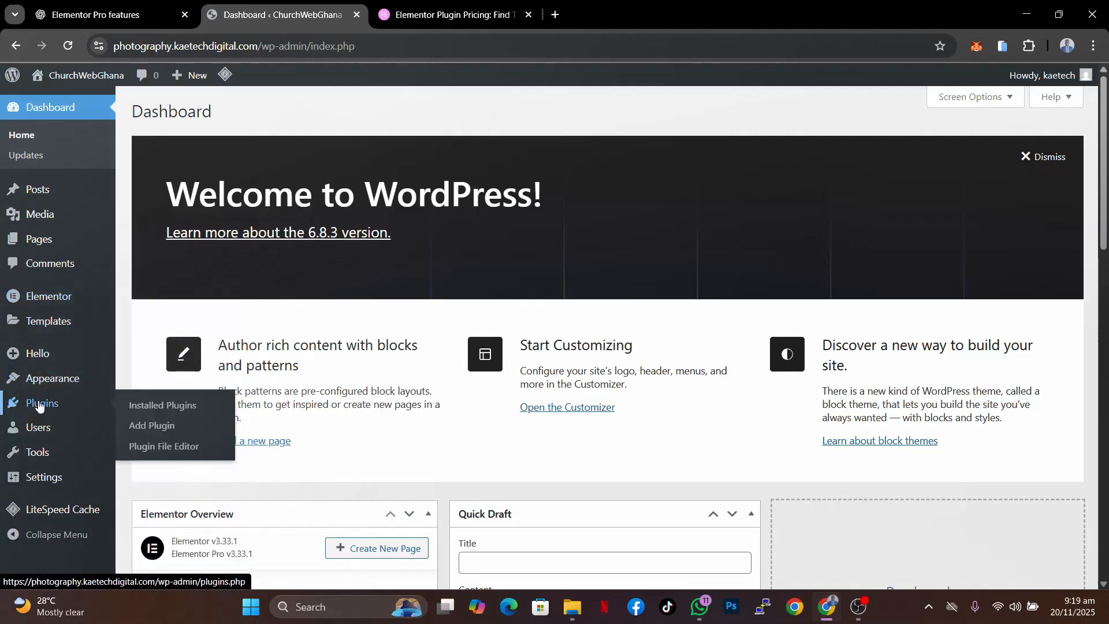
click(153, 407)
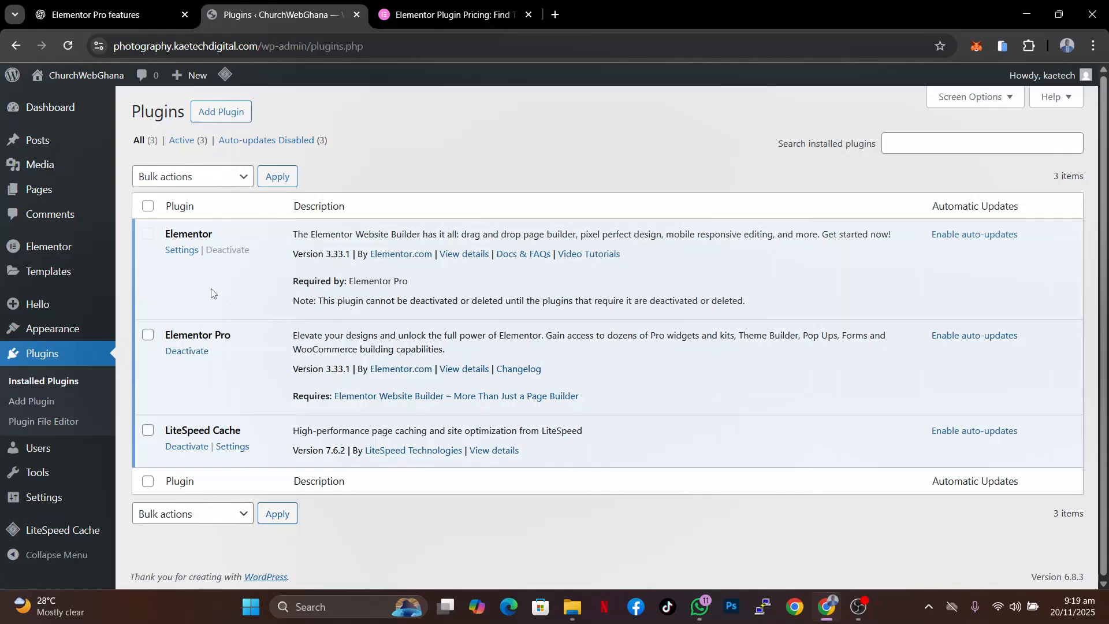
- Open the Elementor Theme Builder from the WordPress dashboard
click(439, 29)
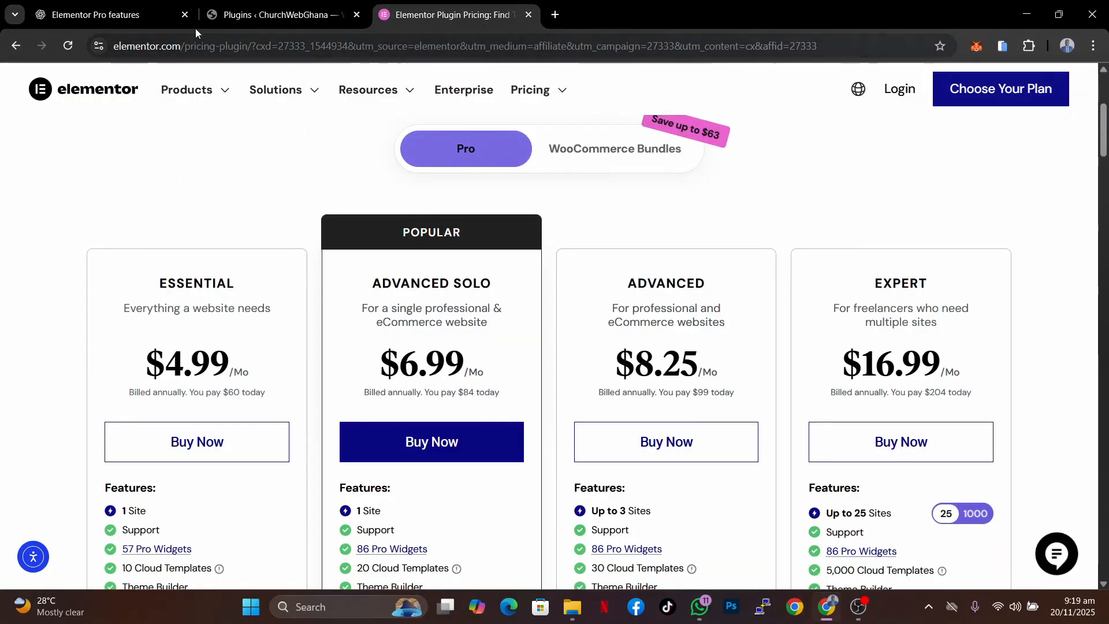
click(242, 16)
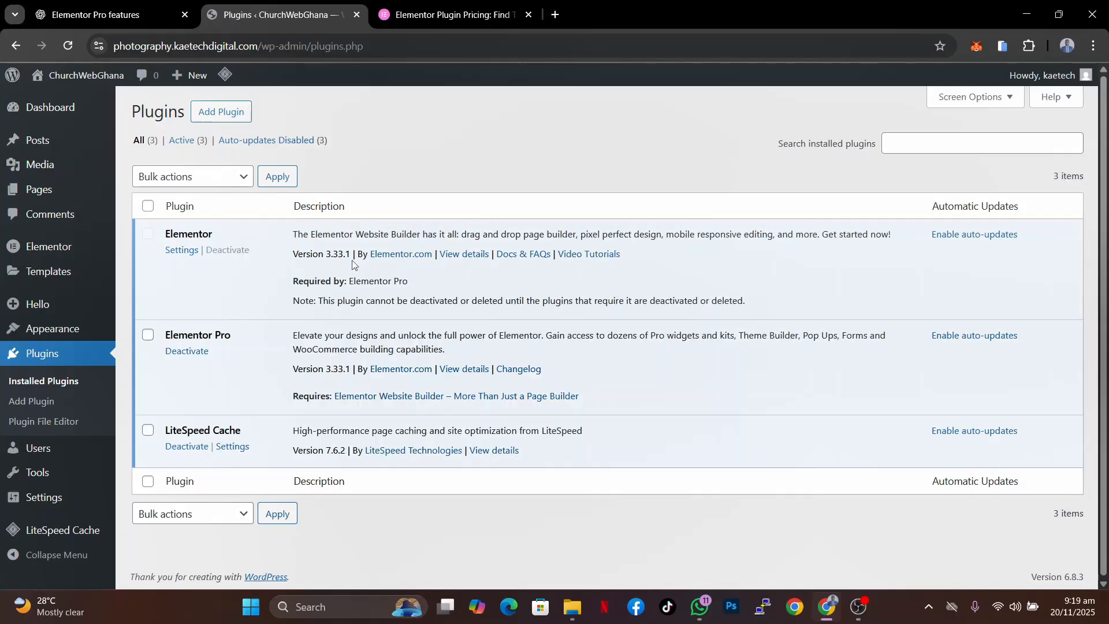
mouse_move(36, 247)
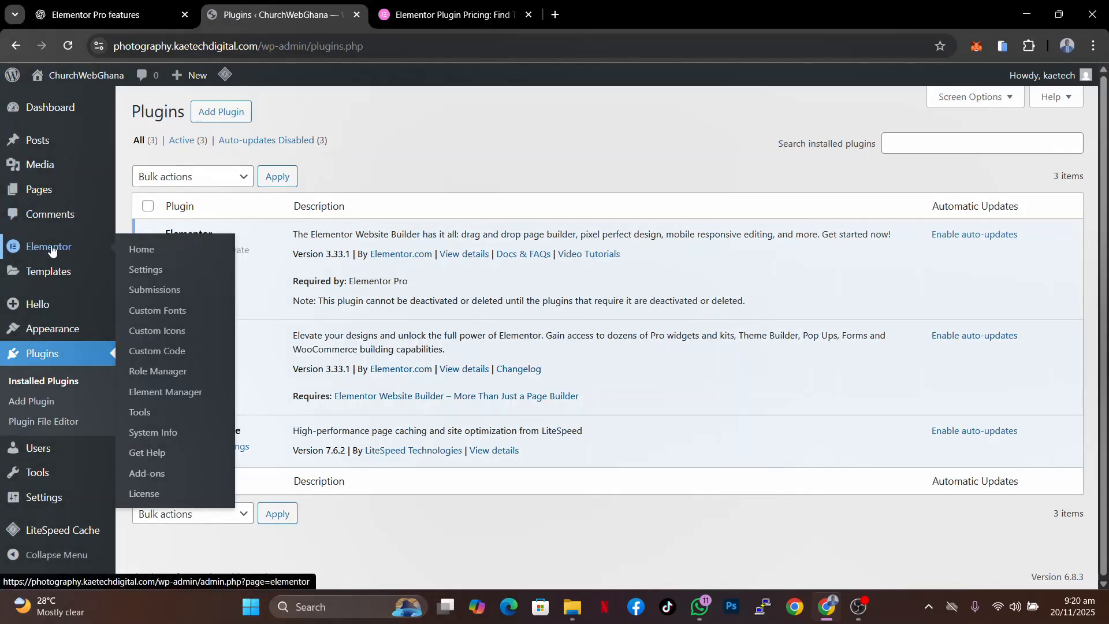
mouse_move(46, 274)
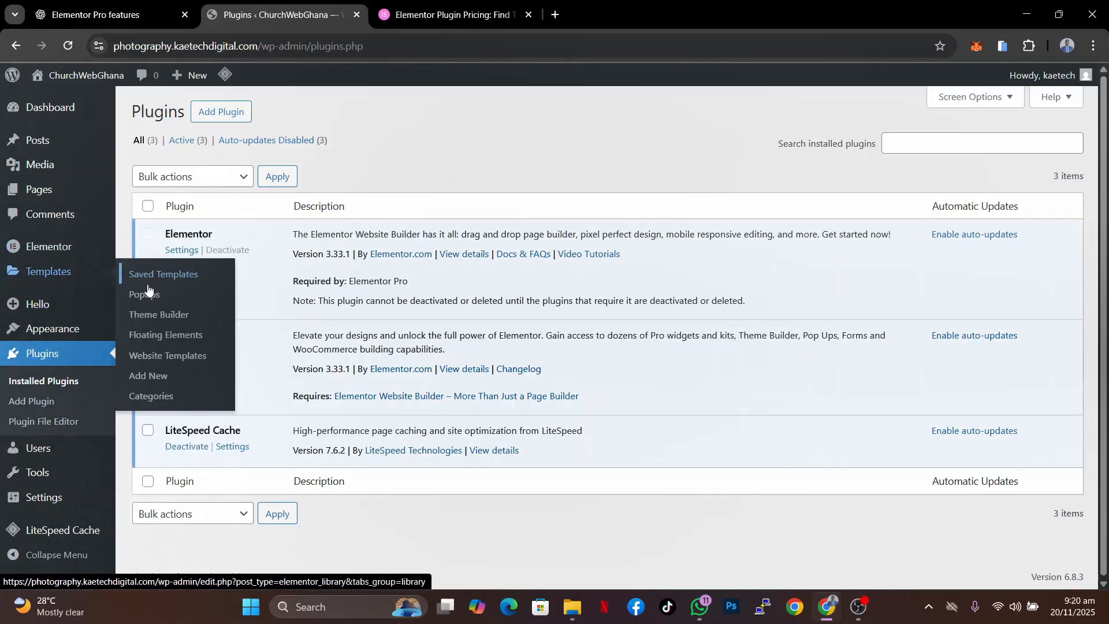
click(149, 320)
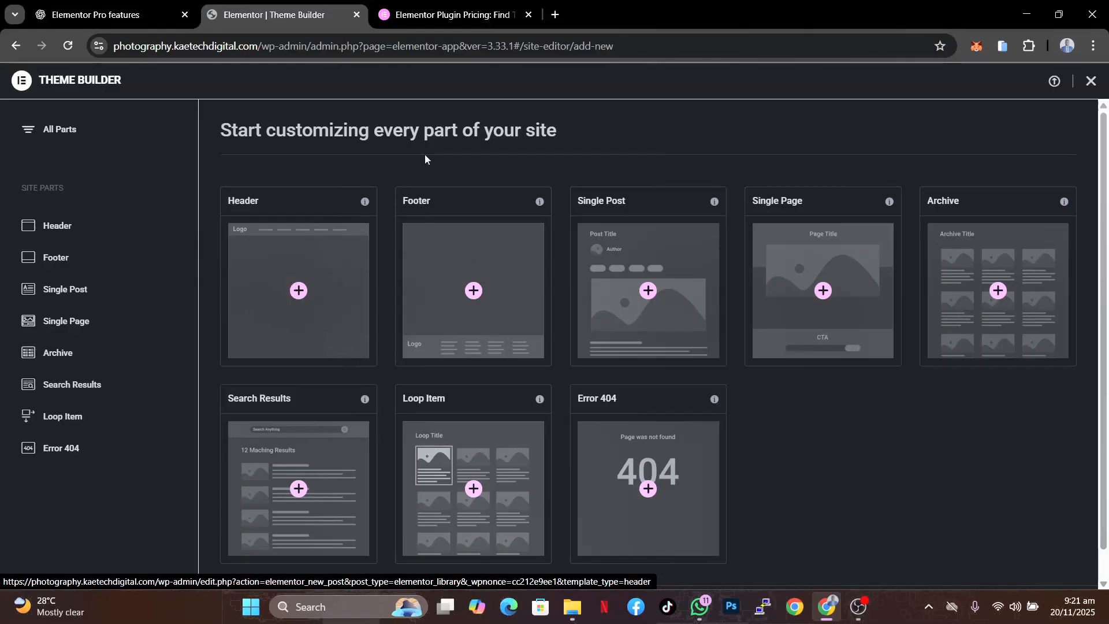
- Start a new Header template in the Theme Builder
click(299, 292)
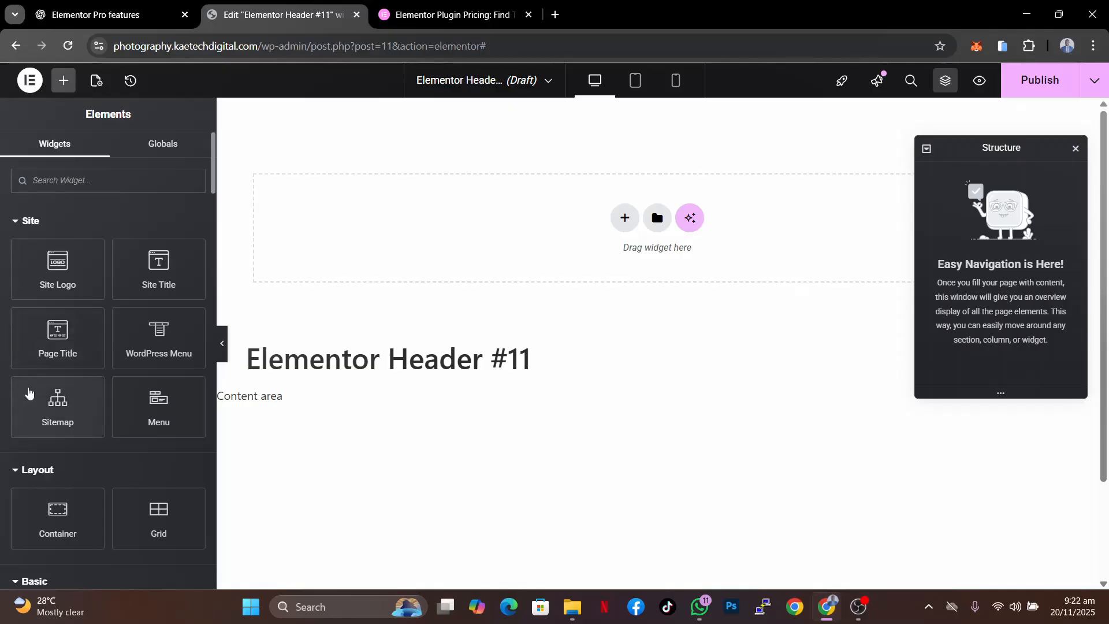
scroll(30, 387, down, 5)
scroll(28, 387, up, 5)
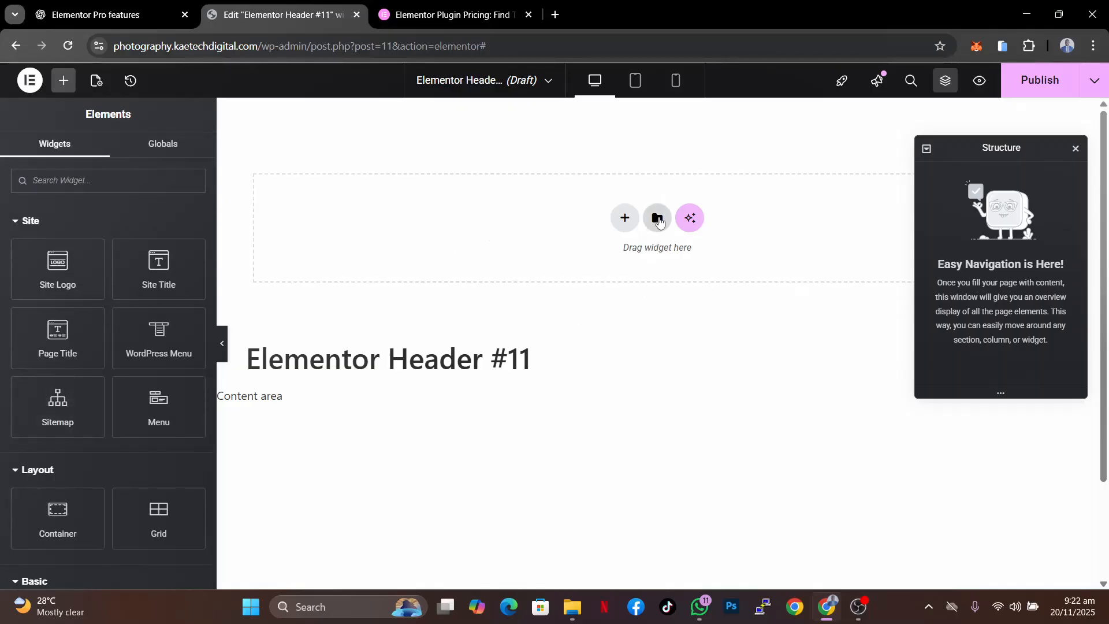
- Insert the LEGIT header block from the library, applying its settings to the template
click(658, 220)
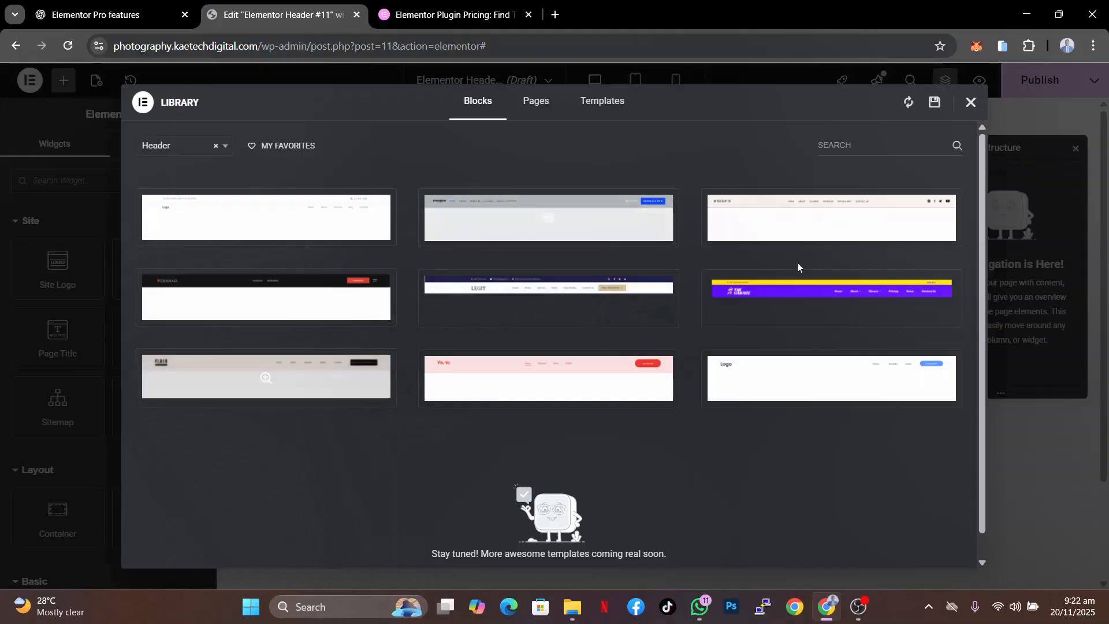
click(970, 104)
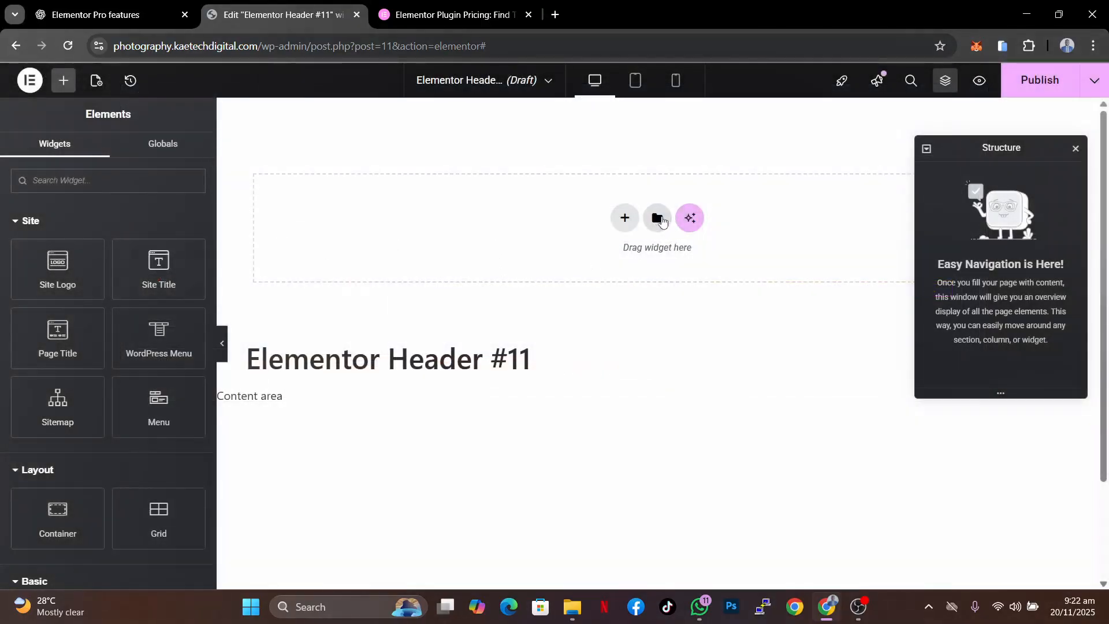
click(657, 217)
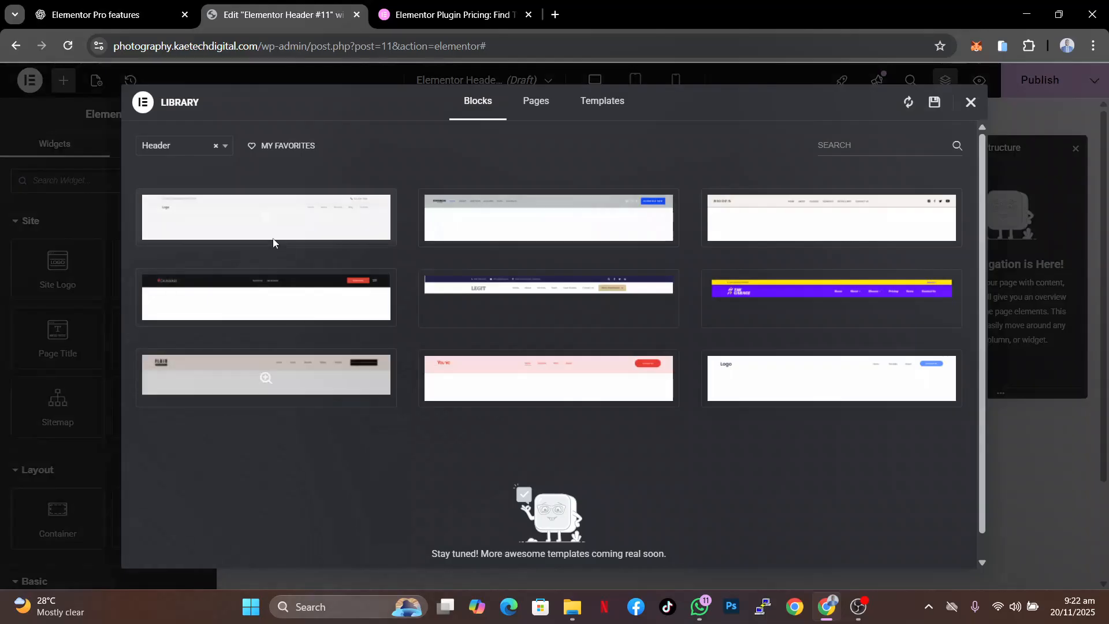
click(457, 311)
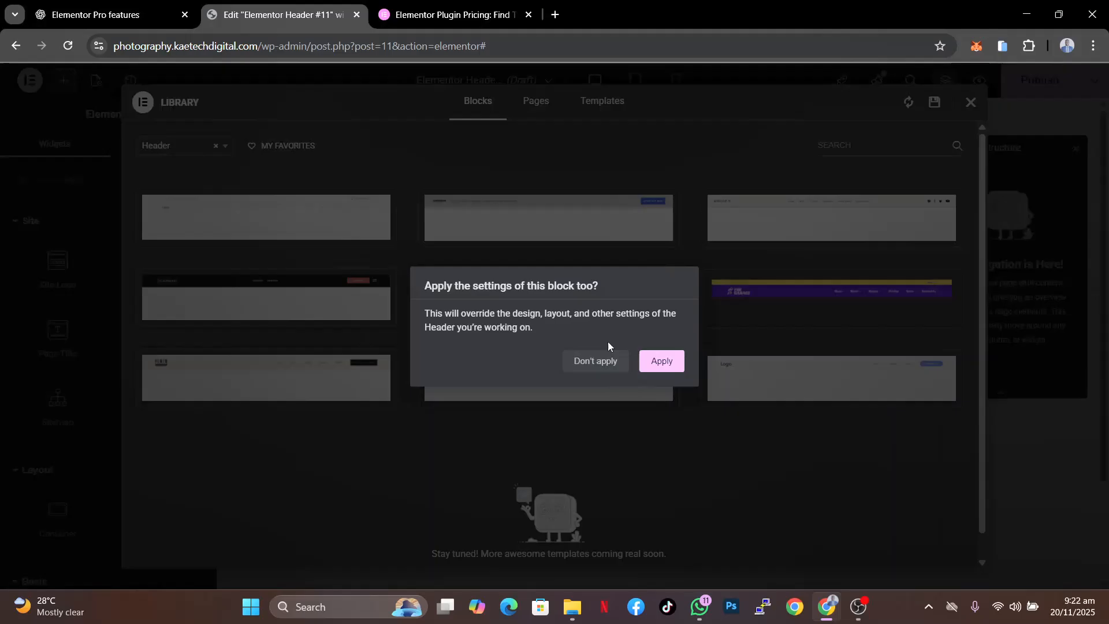
click(662, 360)
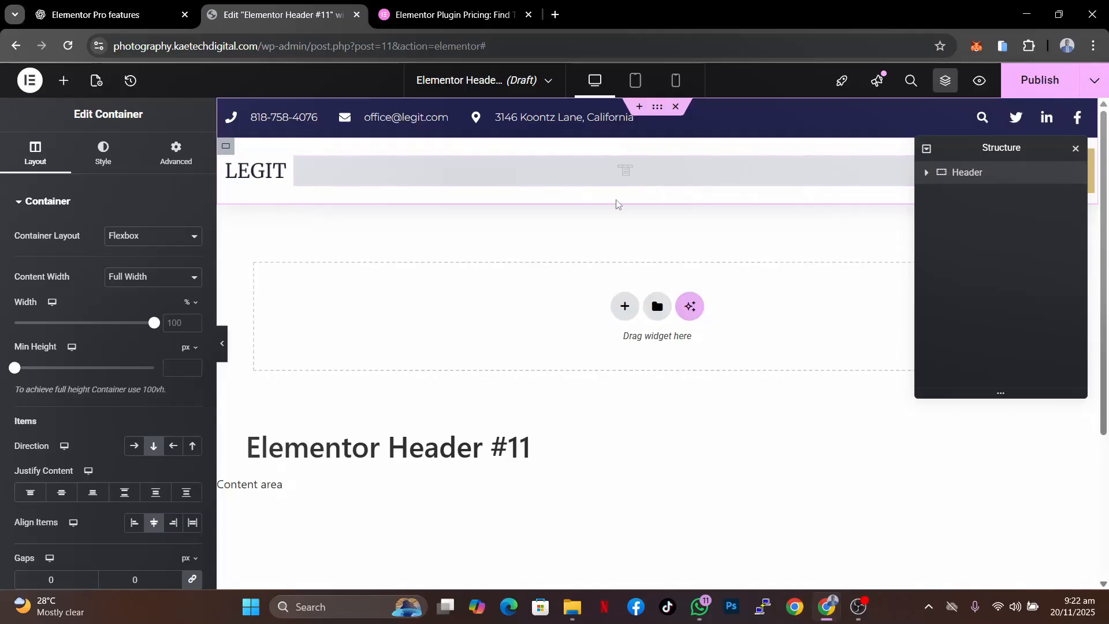
- Open the site's admin in a new browser tab to manage the menus
drag(1051, 144, 983, 306)
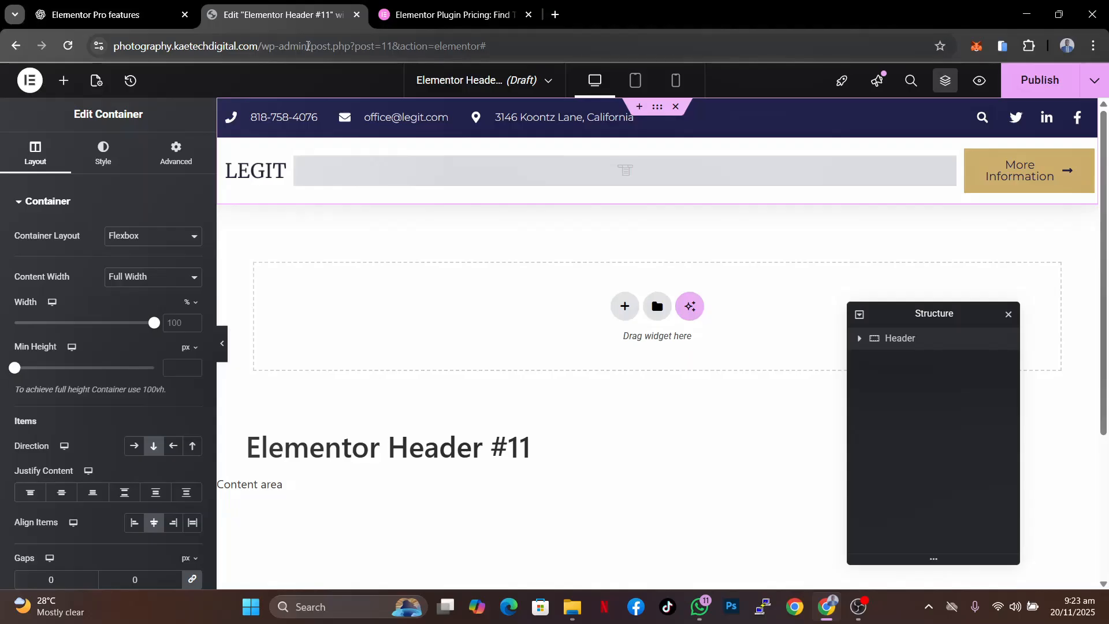
drag(309, 45, 113, 42)
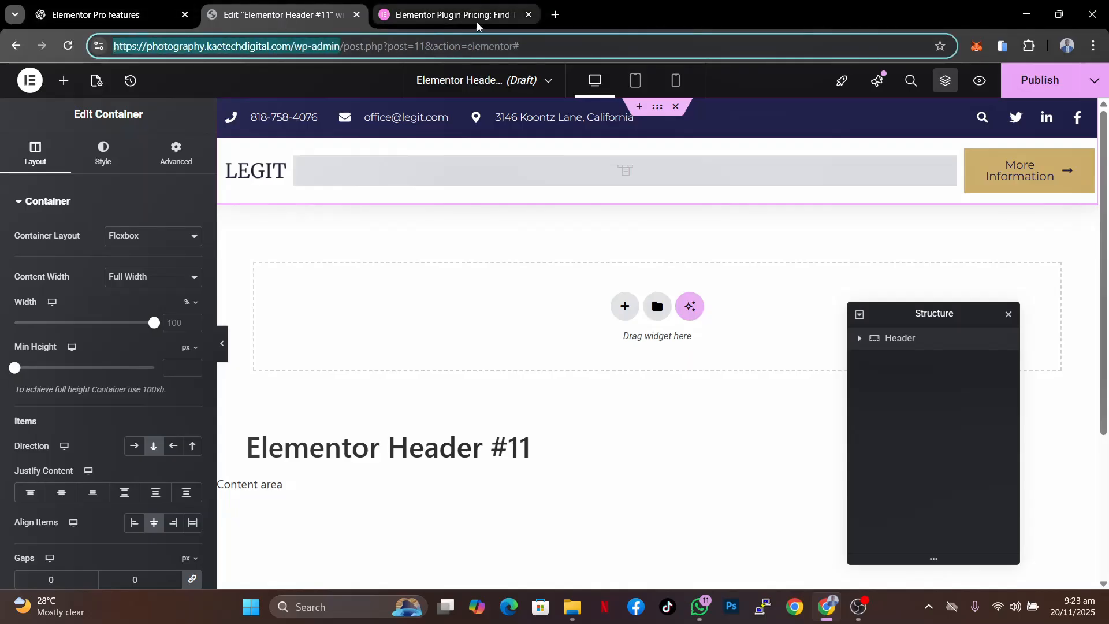
click(555, 15)
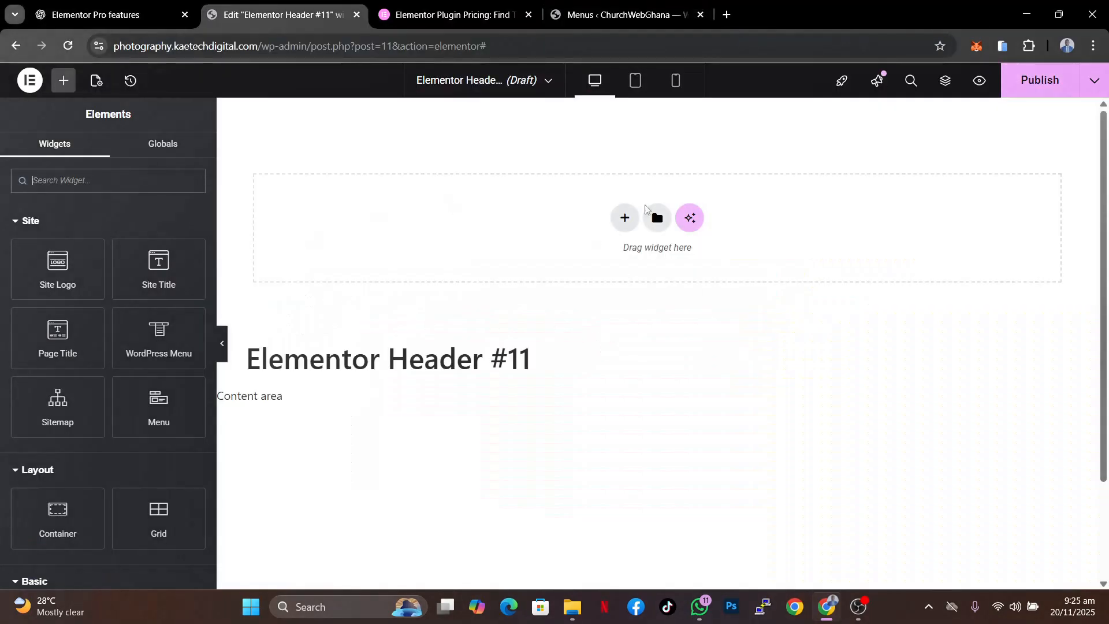
- Insert the LEGIT header block from the library again, applying its settings to the template
click(656, 218)
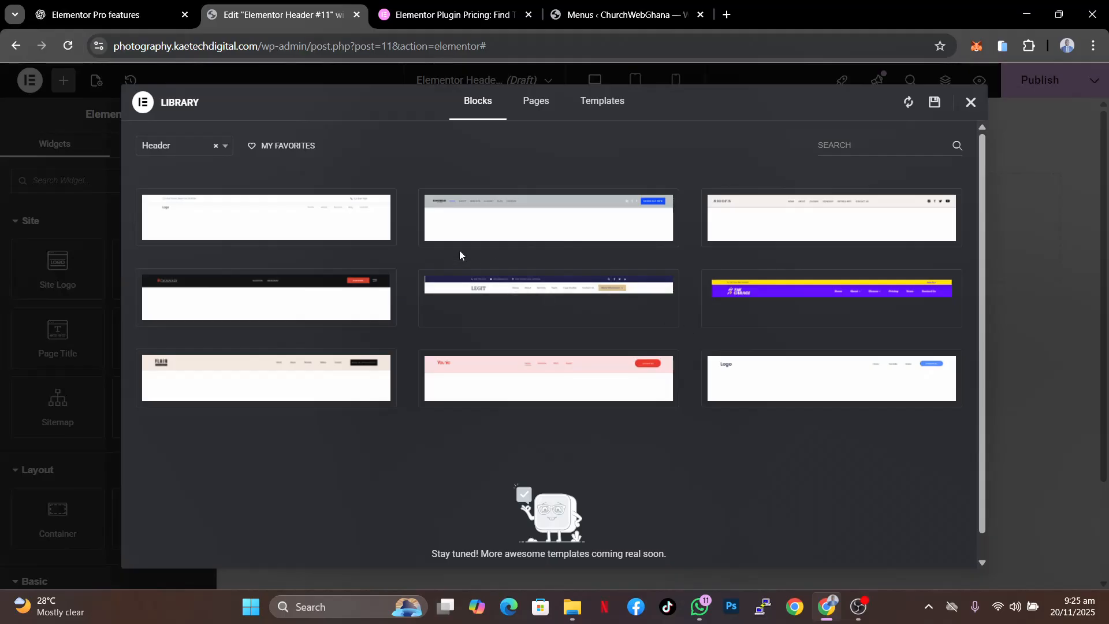
mouse_move(555, 286)
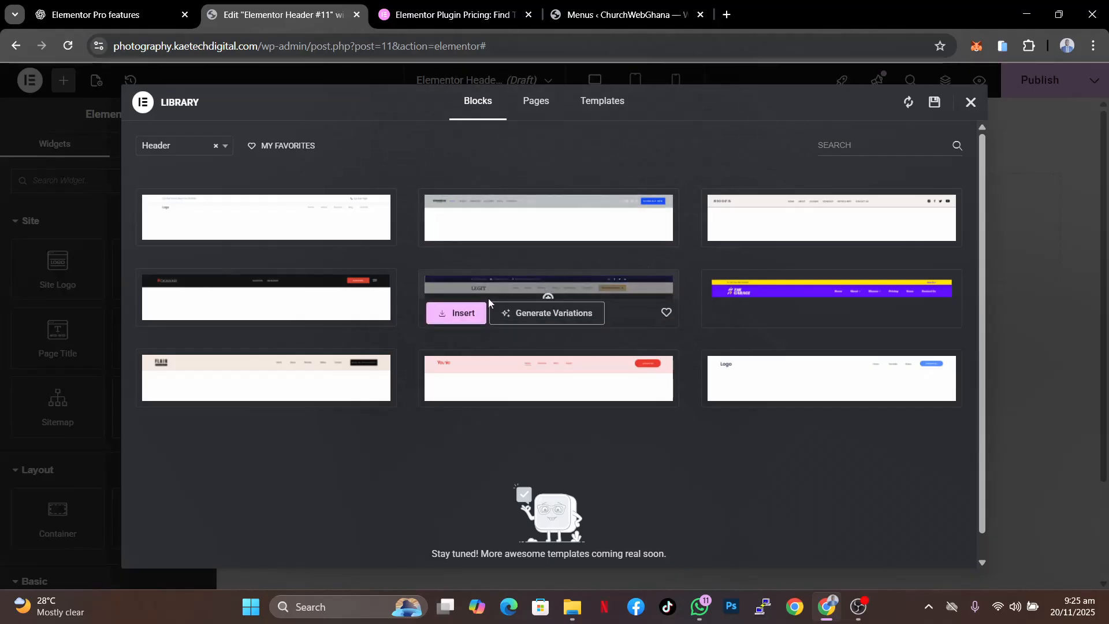
click(456, 312)
click(662, 361)
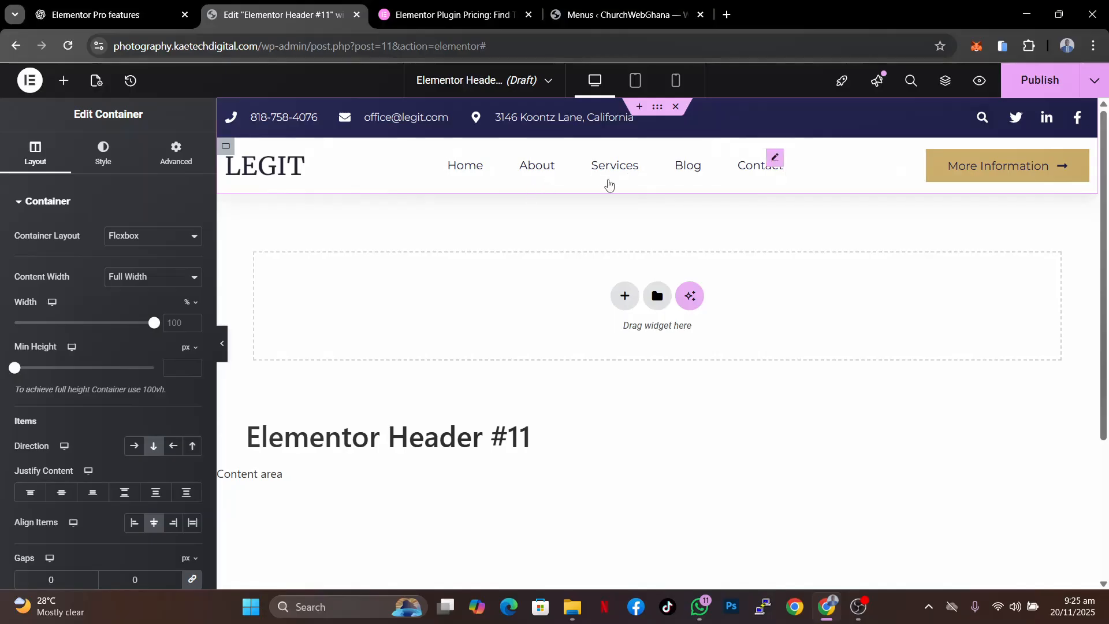
- Preview the header in tablet, mobile and desktop views
click(635, 85)
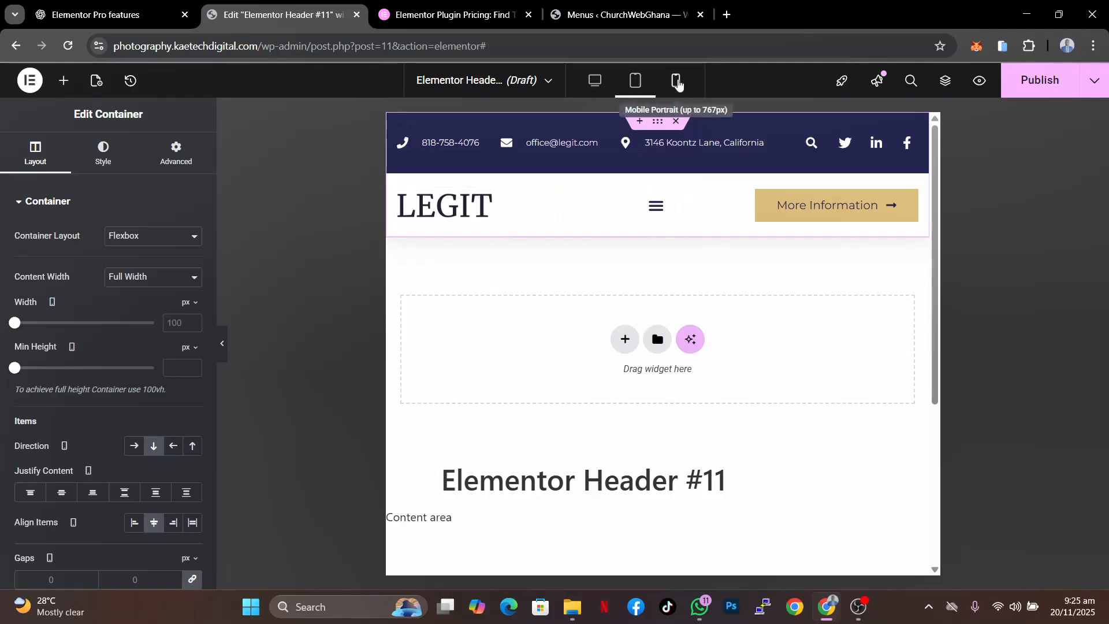
click(676, 80)
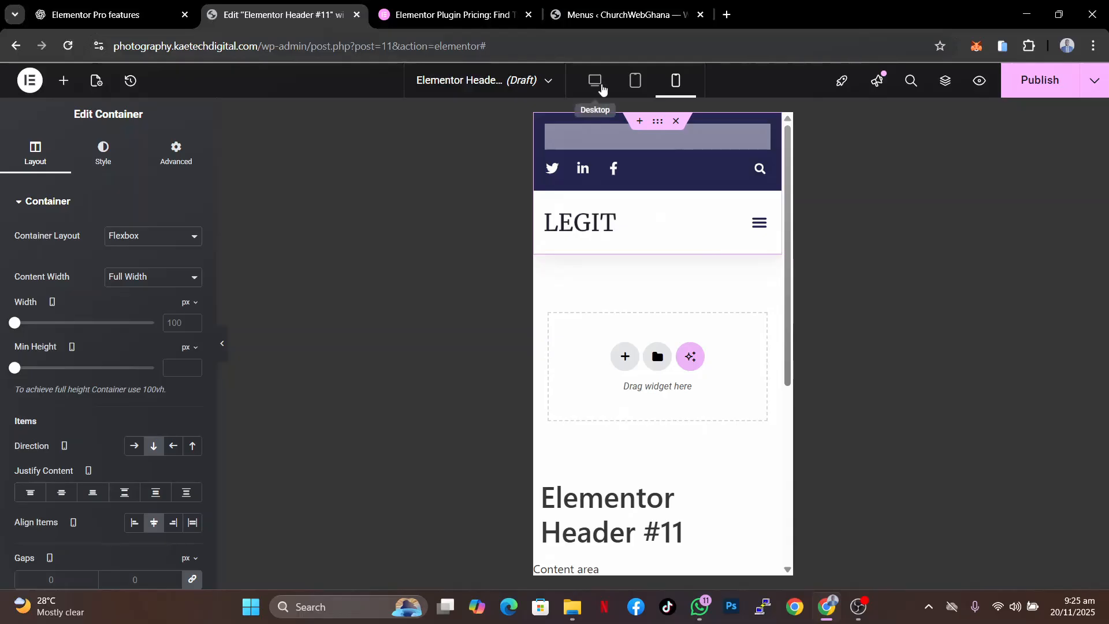
click(600, 86)
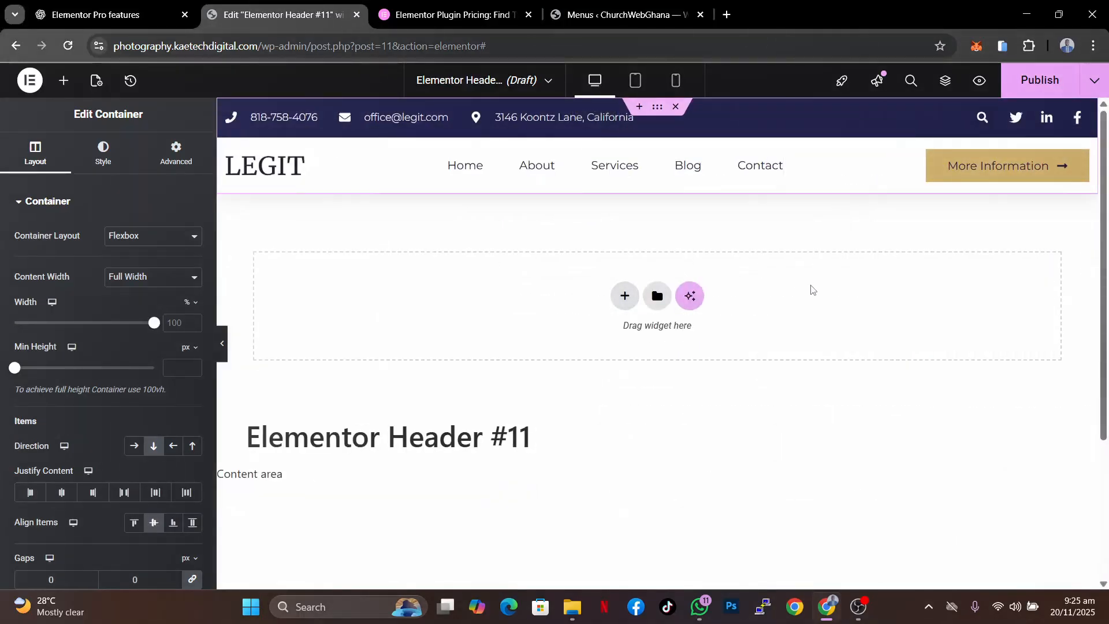
- Publish the header template with an Include condition for the Entire site
click(1041, 88)
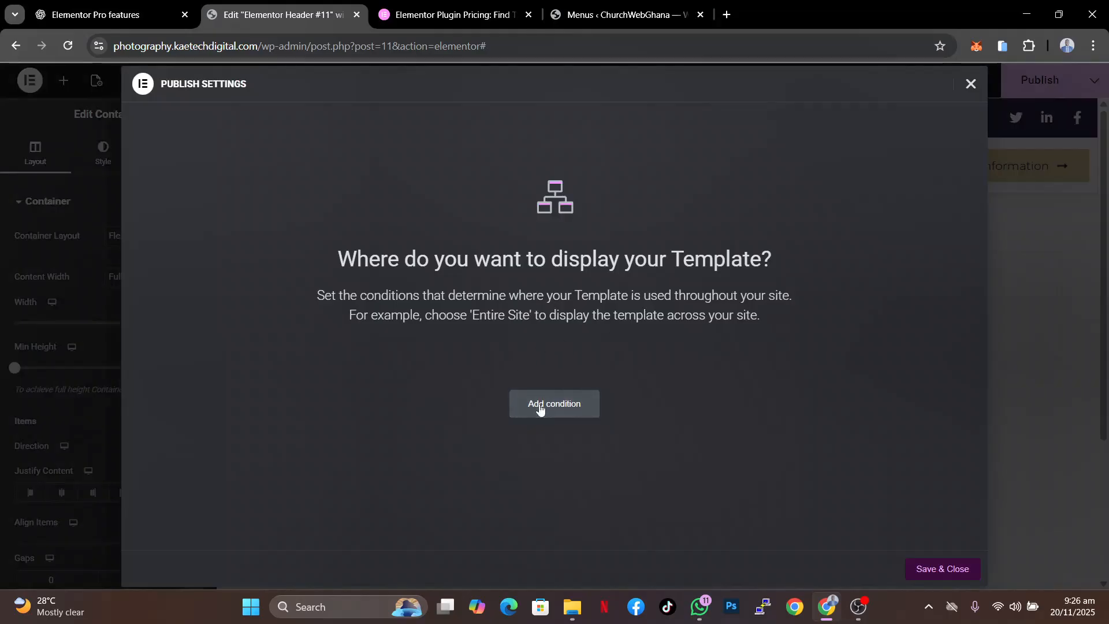
click(540, 409)
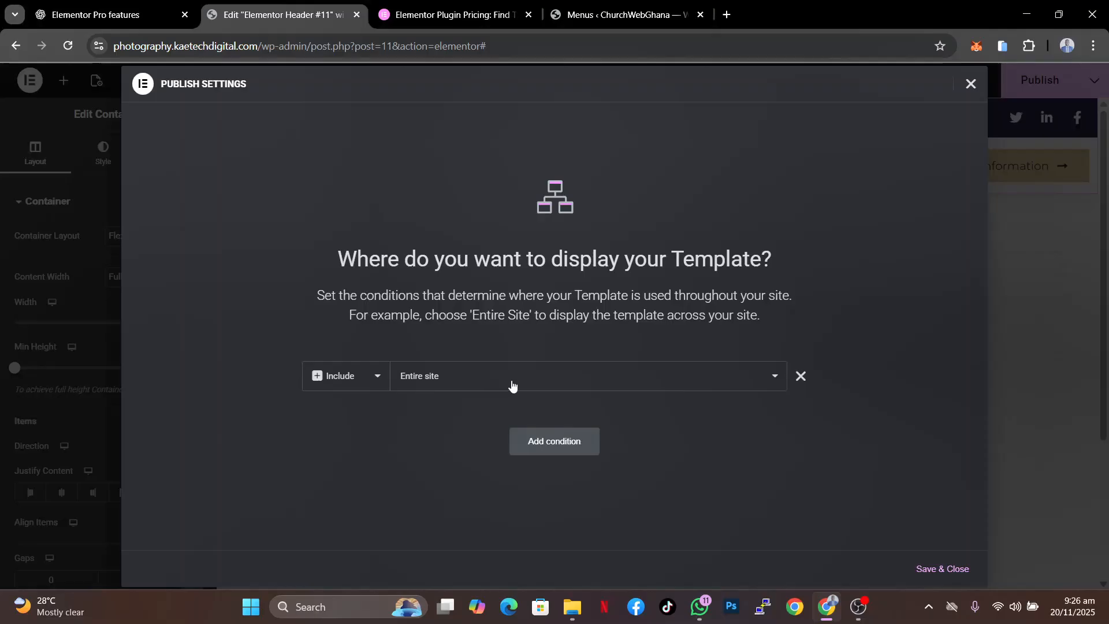
click(554, 384)
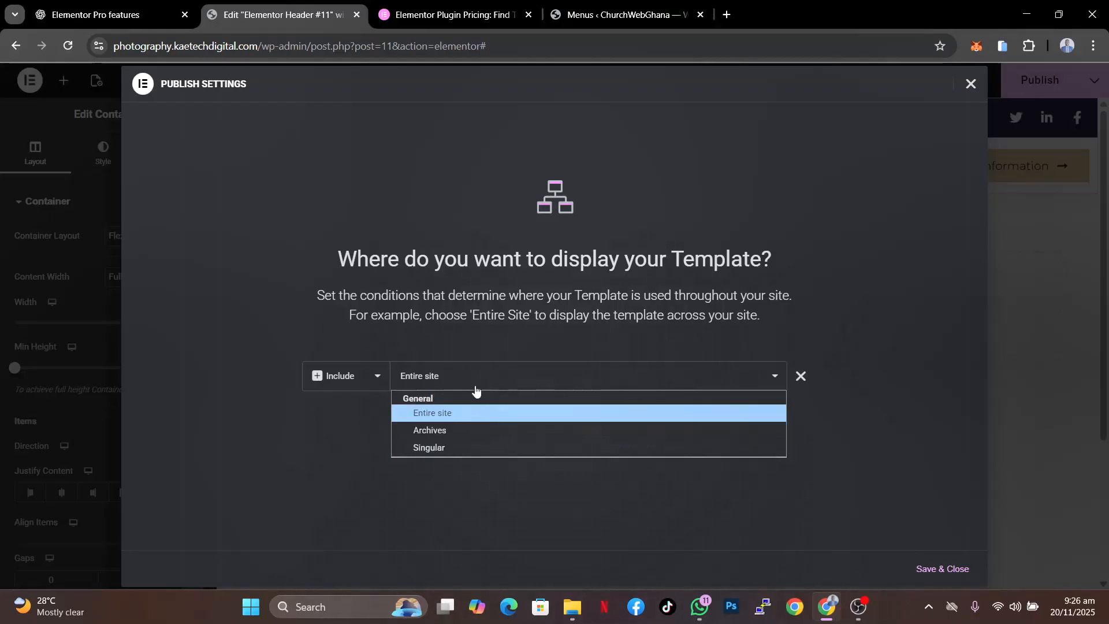
click(528, 378)
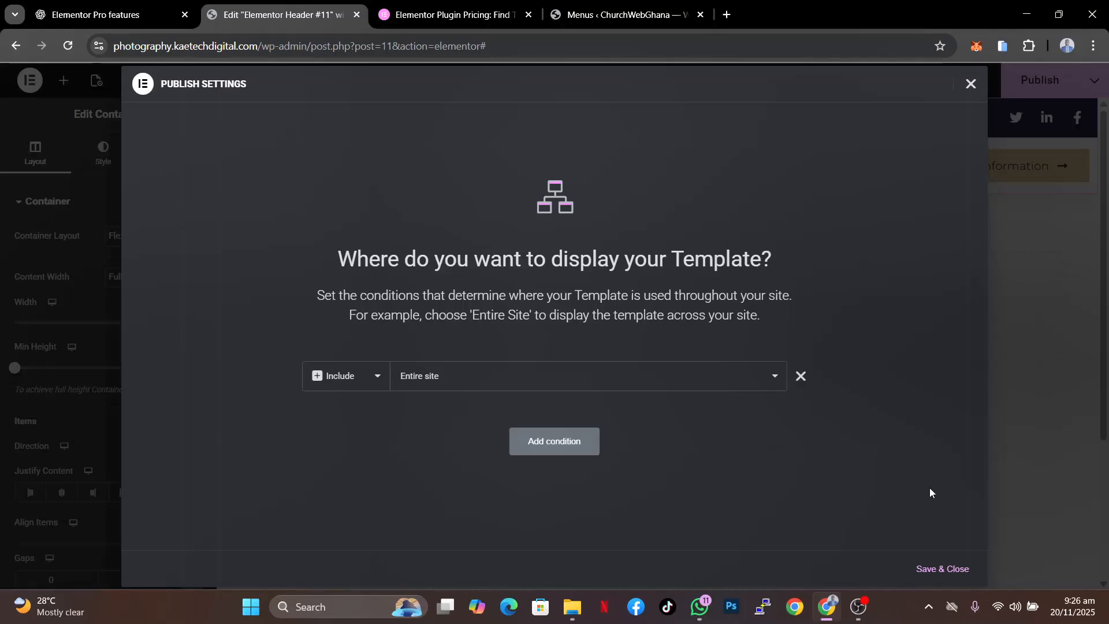
click(940, 568)
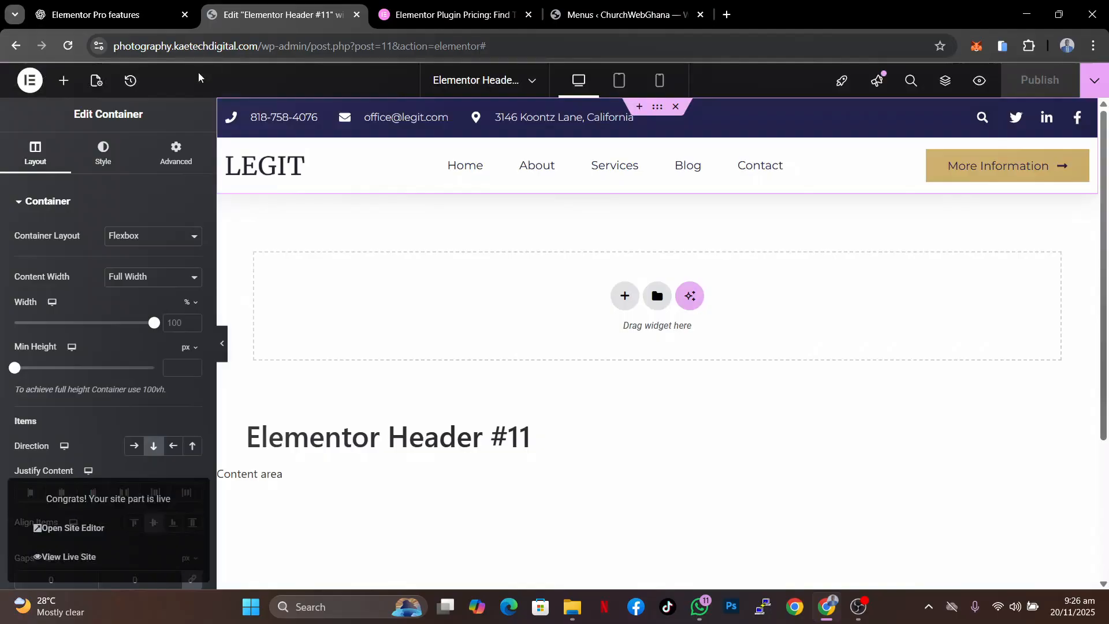
- Open the live site in a new browser tab to check the published header
click(634, 14)
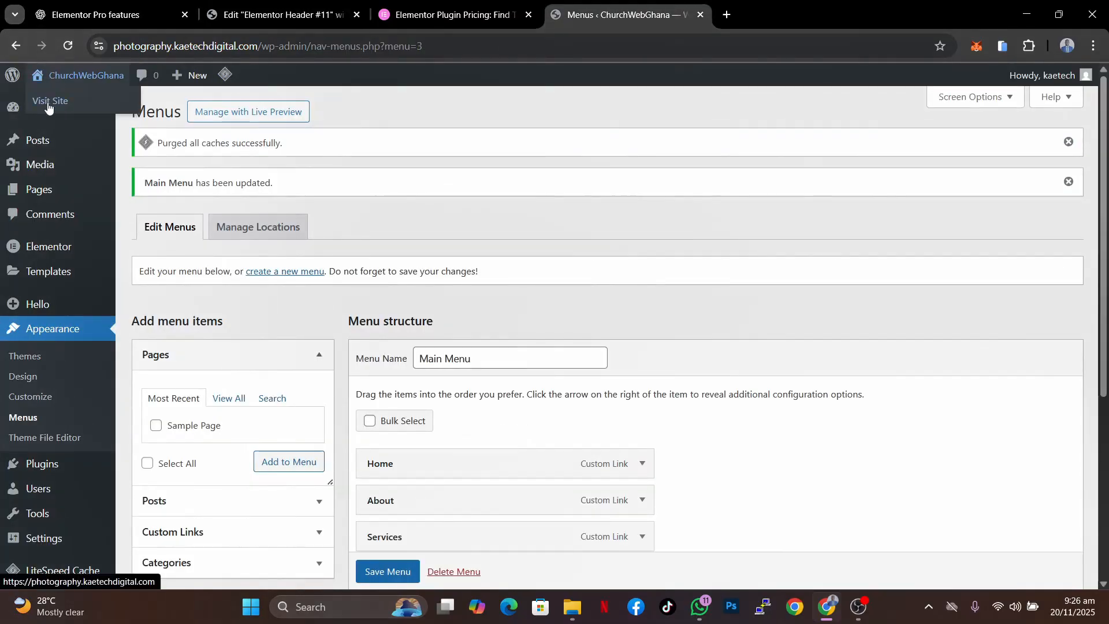
right_click(48, 107)
click(113, 119)
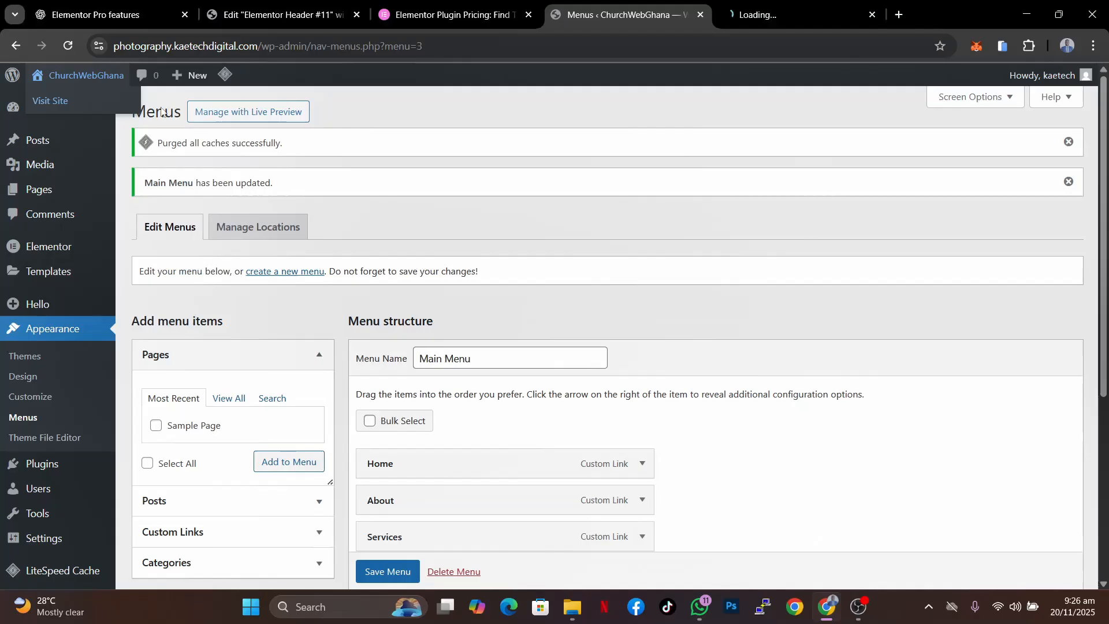
click(781, 13)
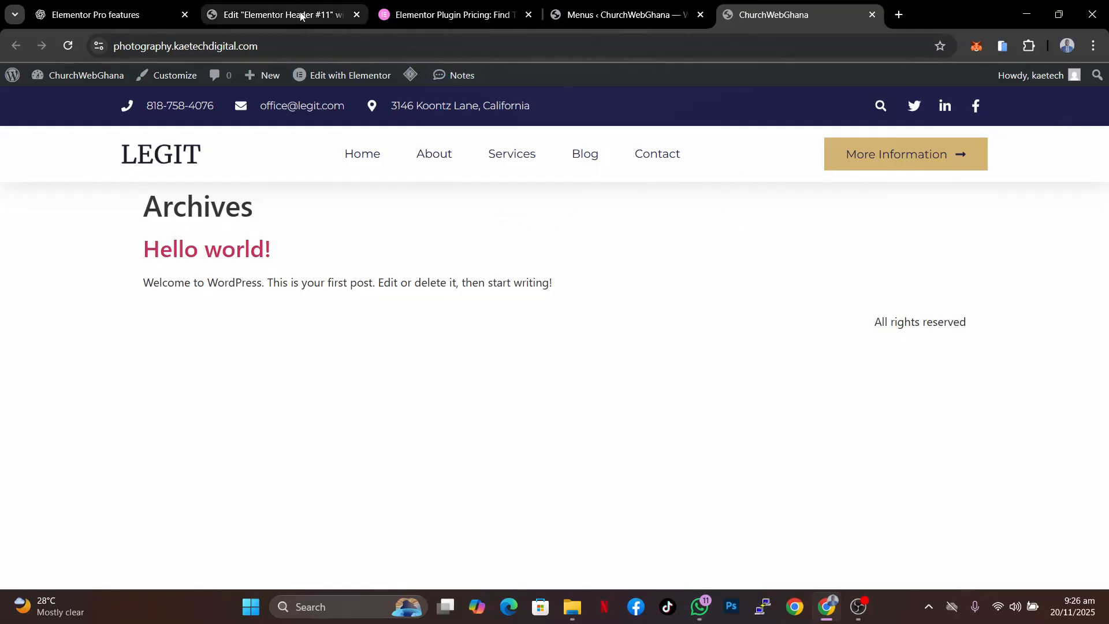
- Return to the editor tab and exit Elementor to the WordPress dashboard
click(301, 8)
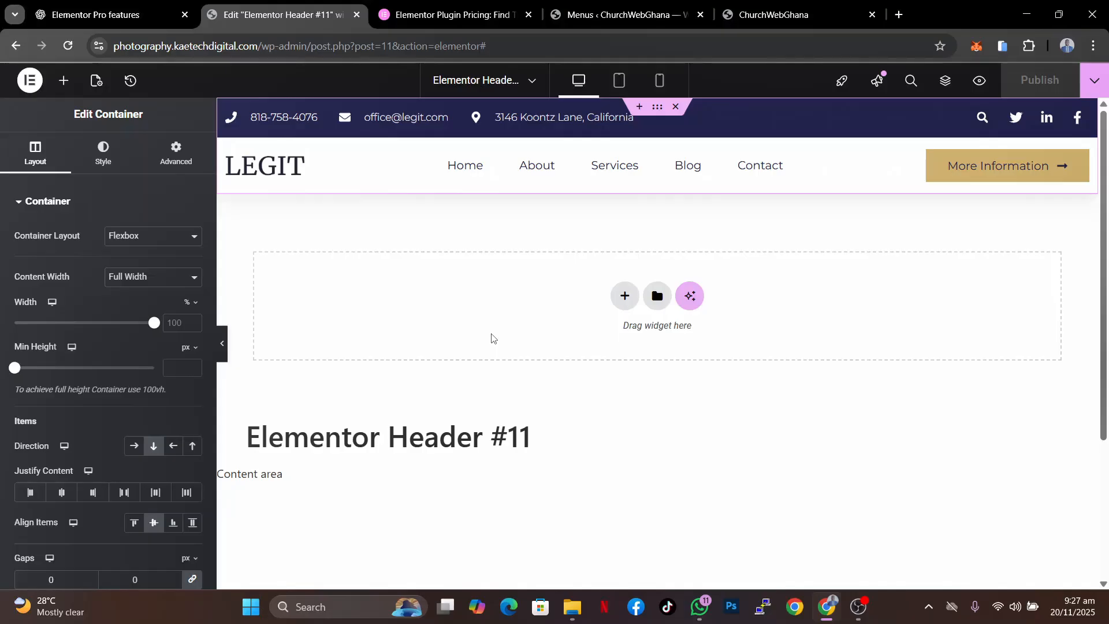
click(31, 81)
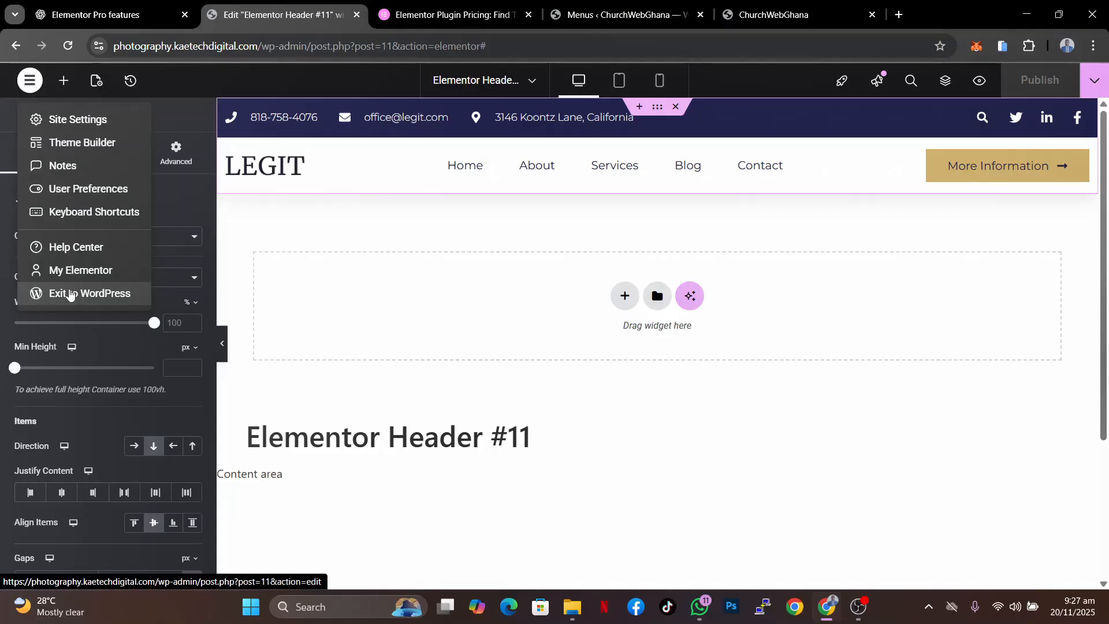
click(63, 294)
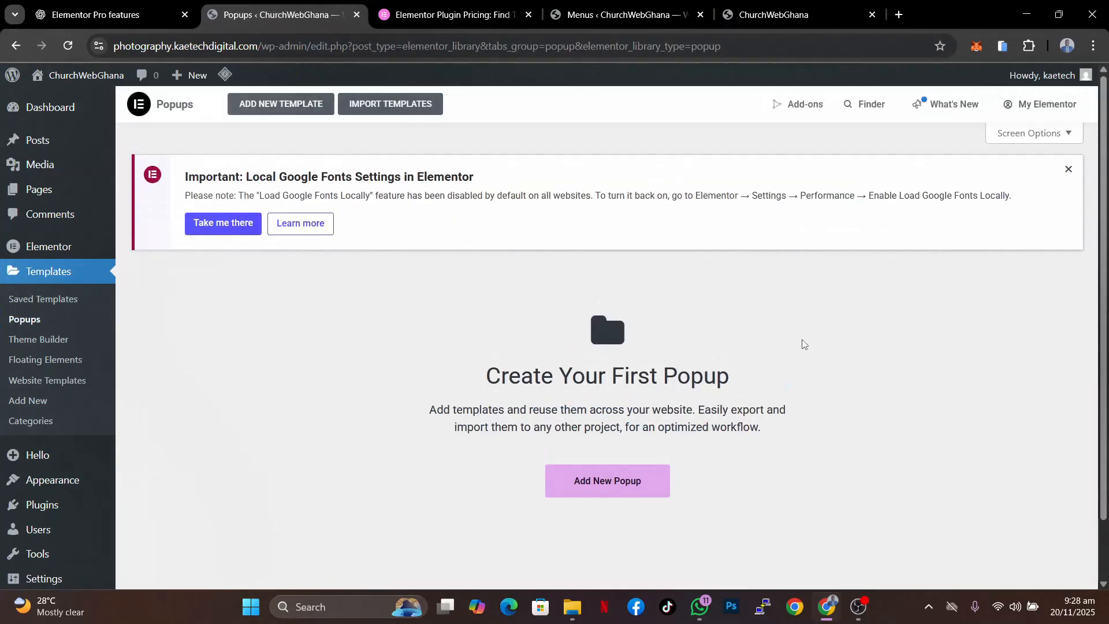
- Create a new popup template named Popup 1
scroll(806, 453, down, 1)
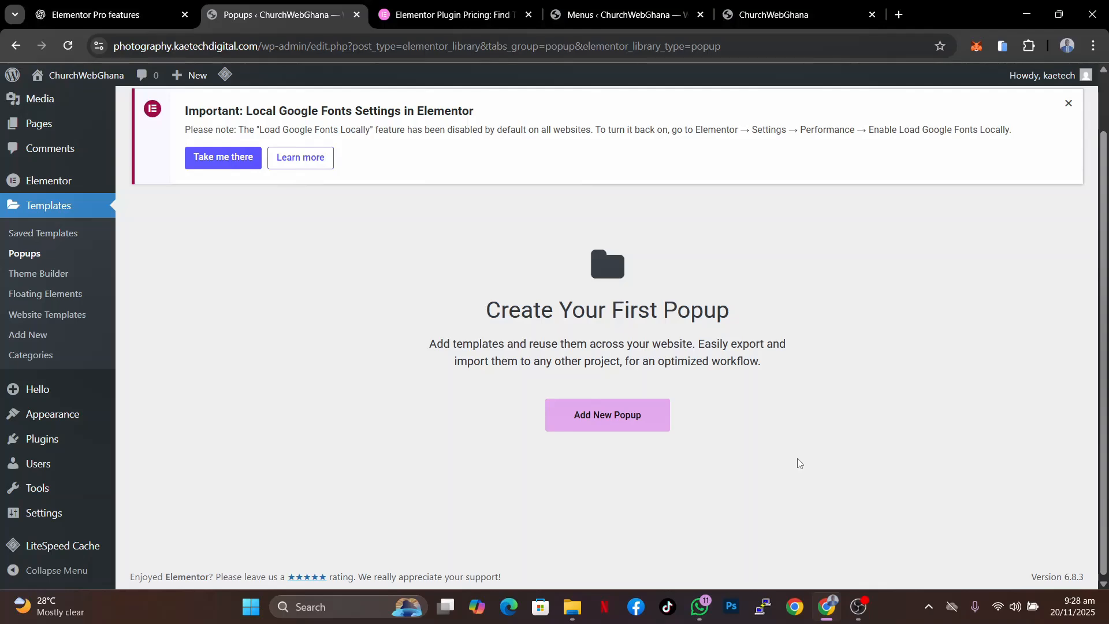
click(611, 415)
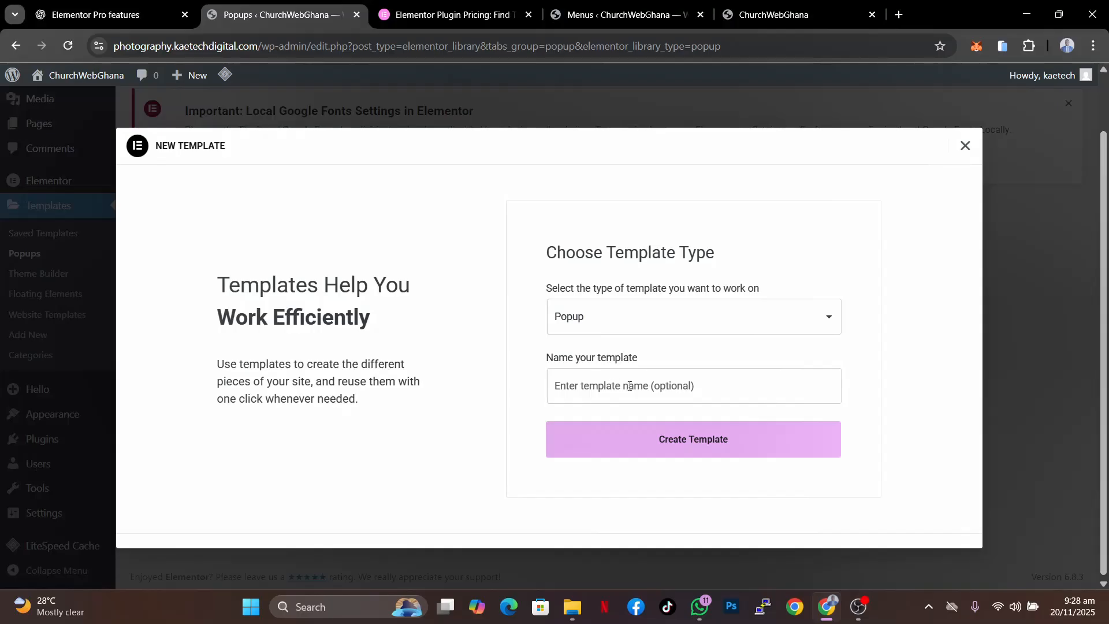
click(654, 387)
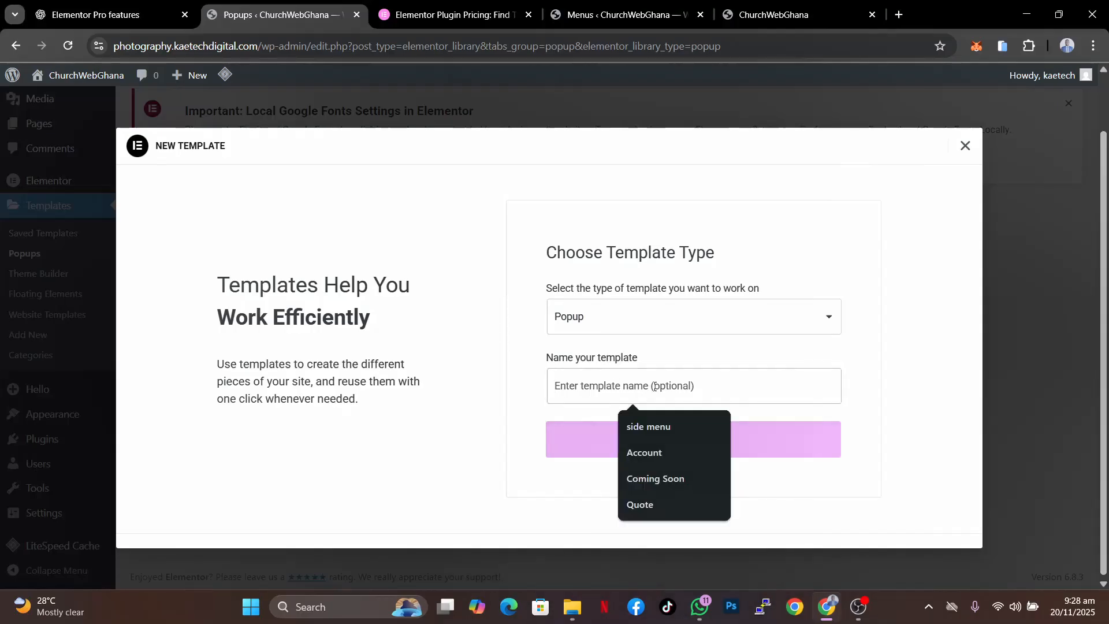
text(Po)
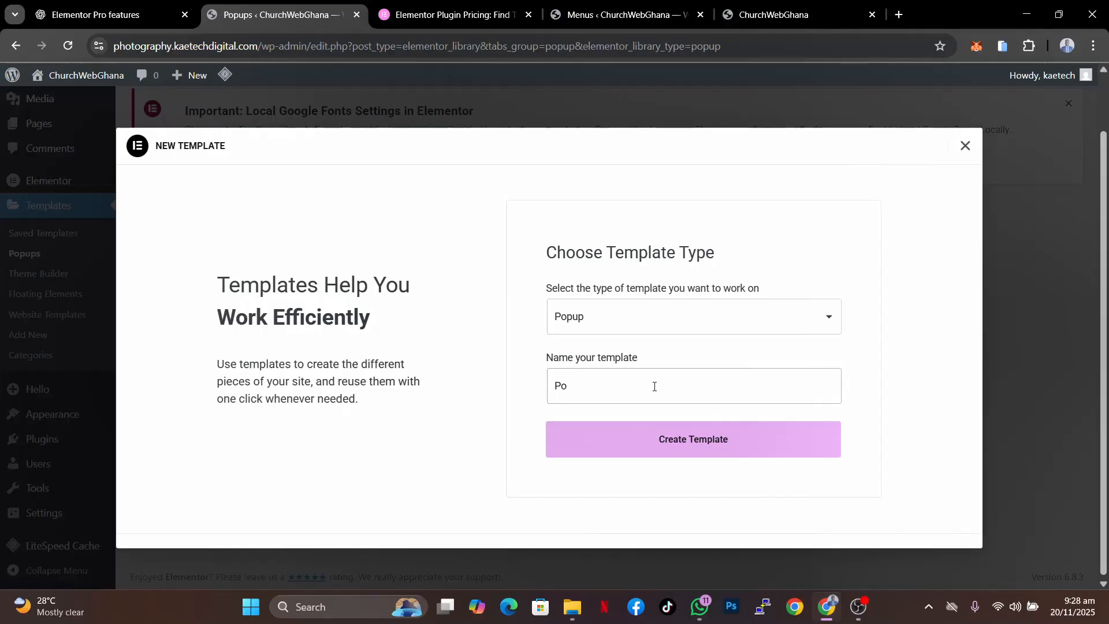
text(pup 1)
click(732, 441)
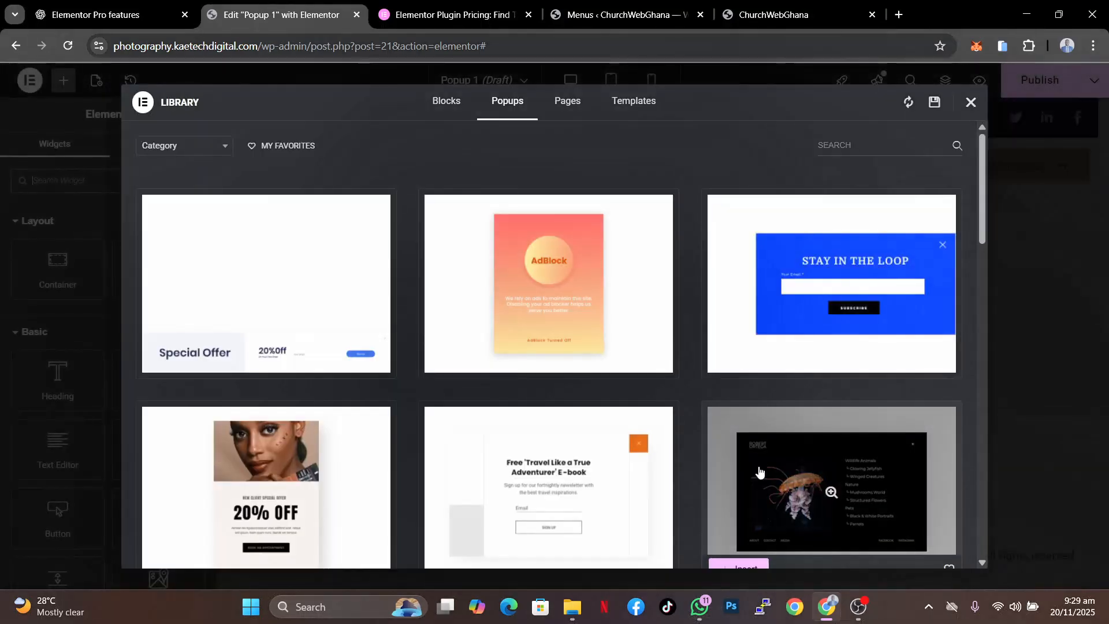
- Browse the popup library and insert the '20% OFF' new client special offer popup
scroll(596, 469, down, 4)
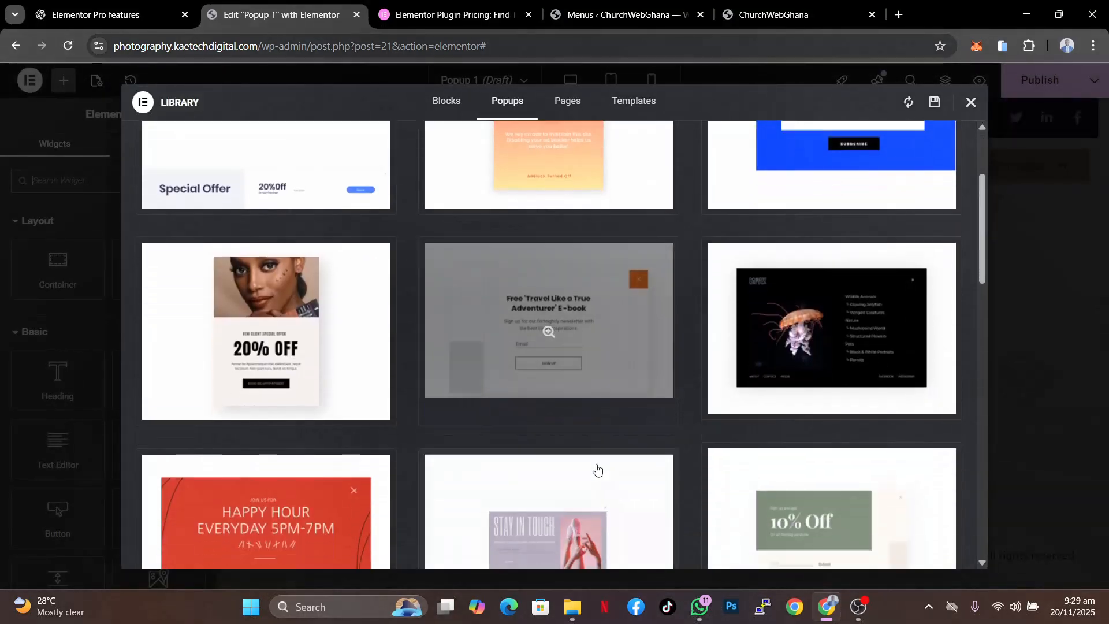
scroll(596, 468, down, 8)
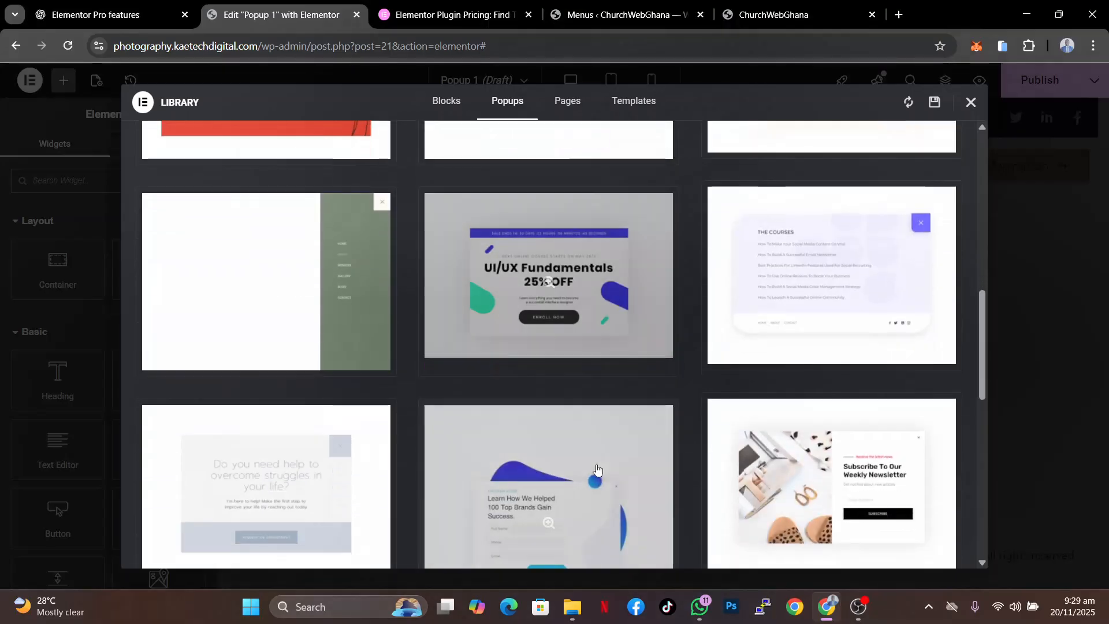
scroll(596, 469, down, 3)
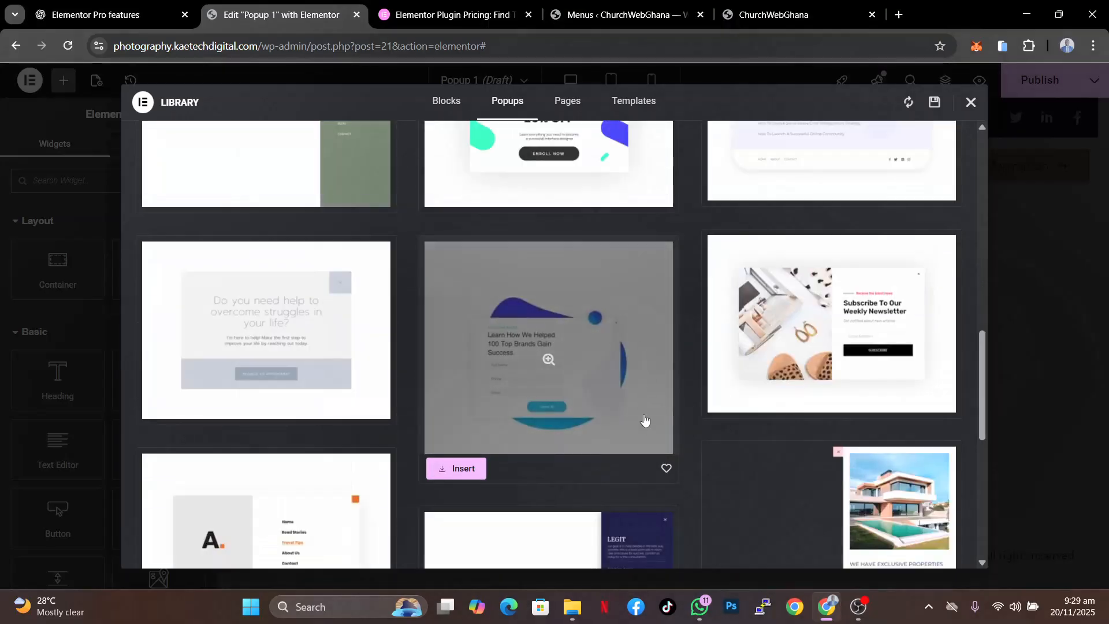
scroll(644, 424, down, 6)
scroll(645, 424, up, 3)
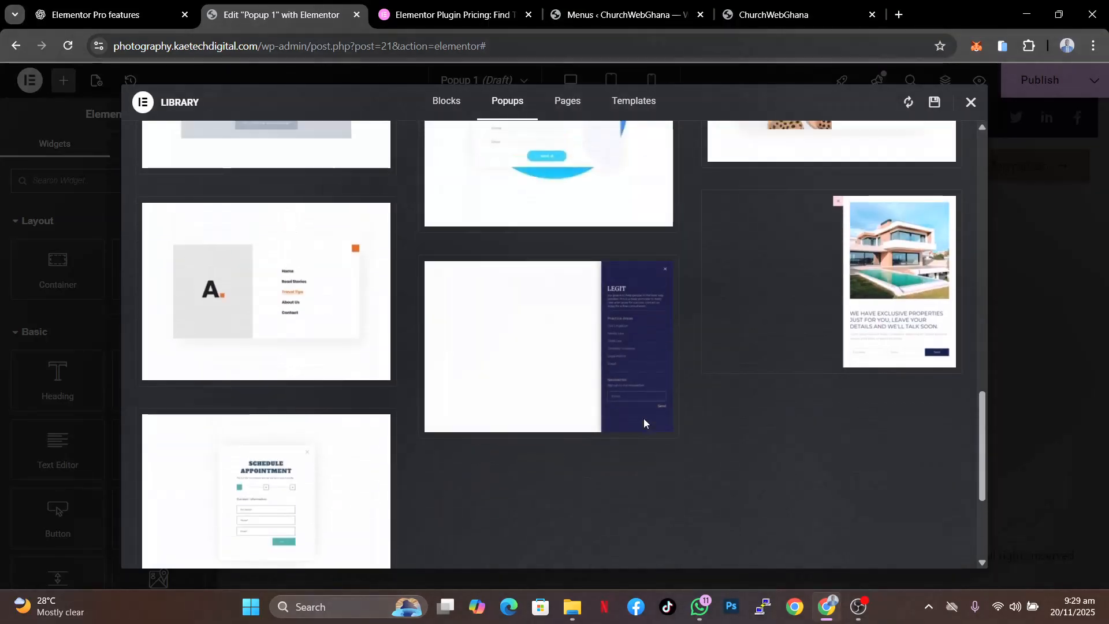
scroll(645, 424, up, 8)
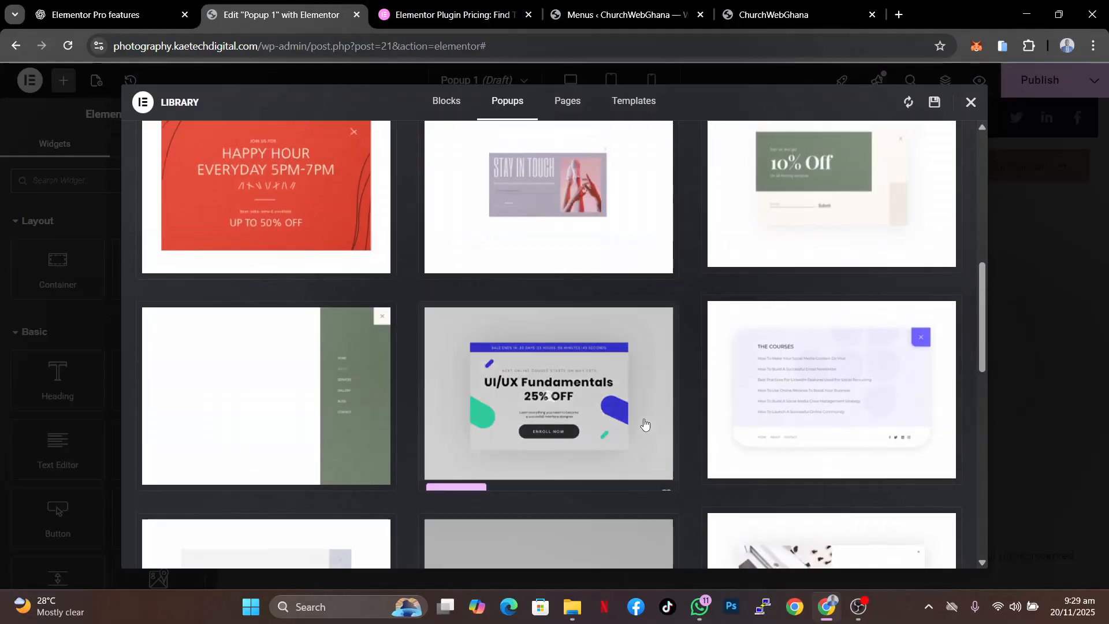
scroll(645, 424, down, 3)
scroll(644, 424, up, 6)
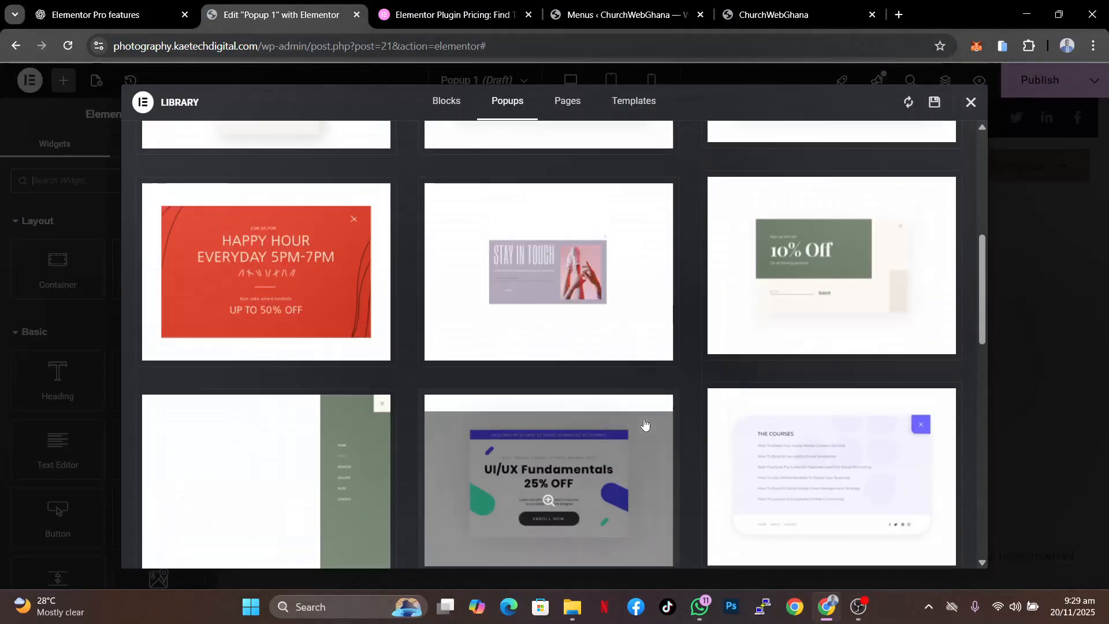
scroll(644, 424, up, 6)
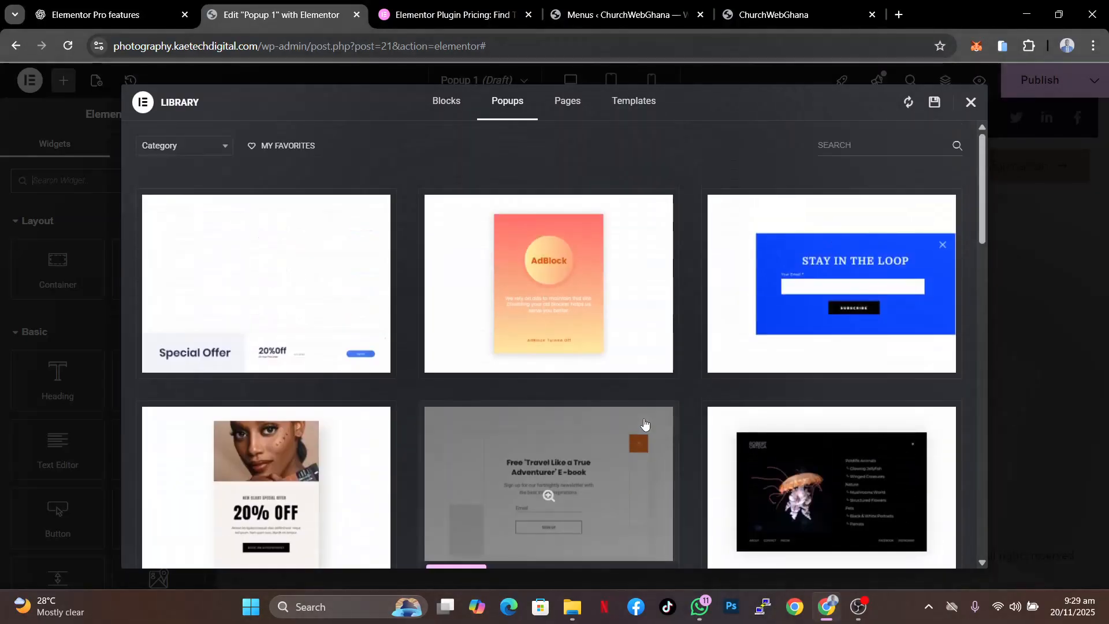
scroll(645, 423, down, 2)
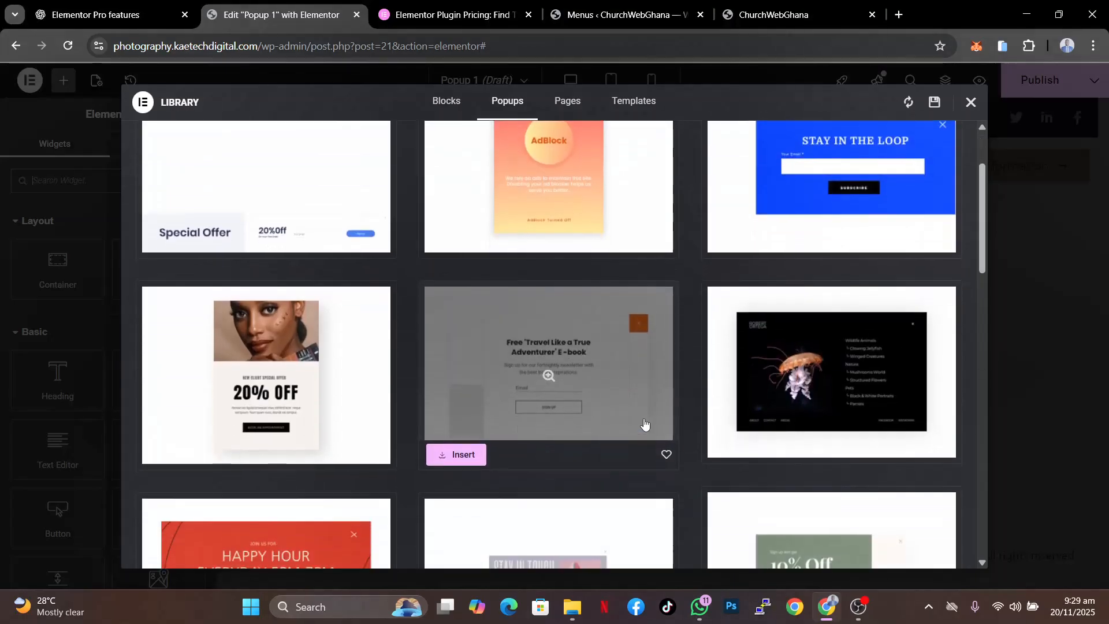
mouse_move(271, 375)
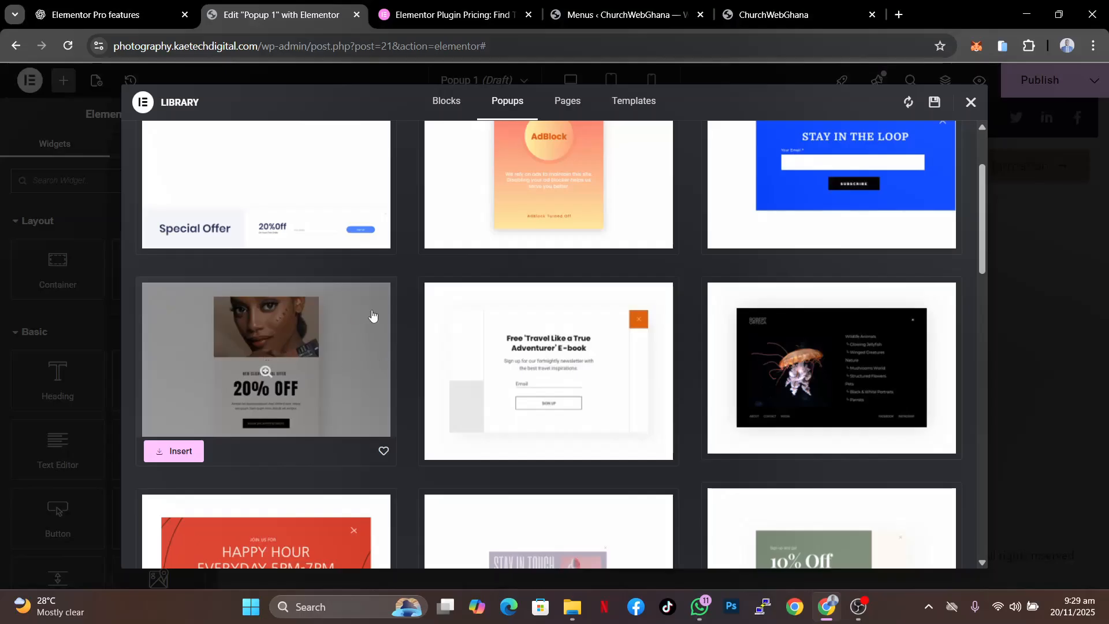
click(173, 453)
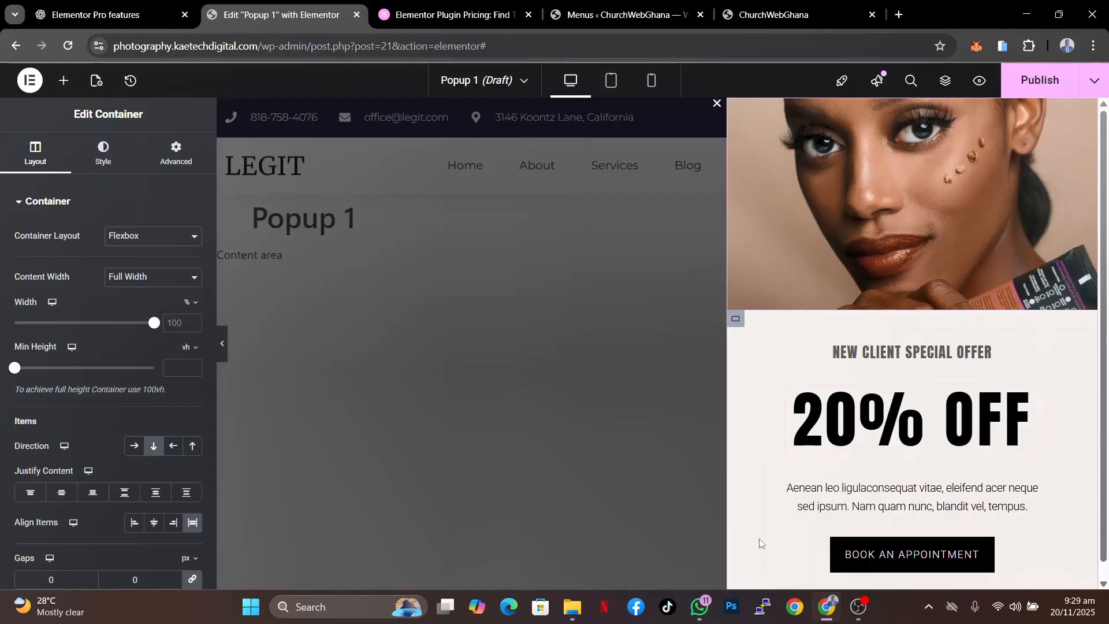
- Set the popup's lower content container to a classic background colour of black #000000
click(222, 347)
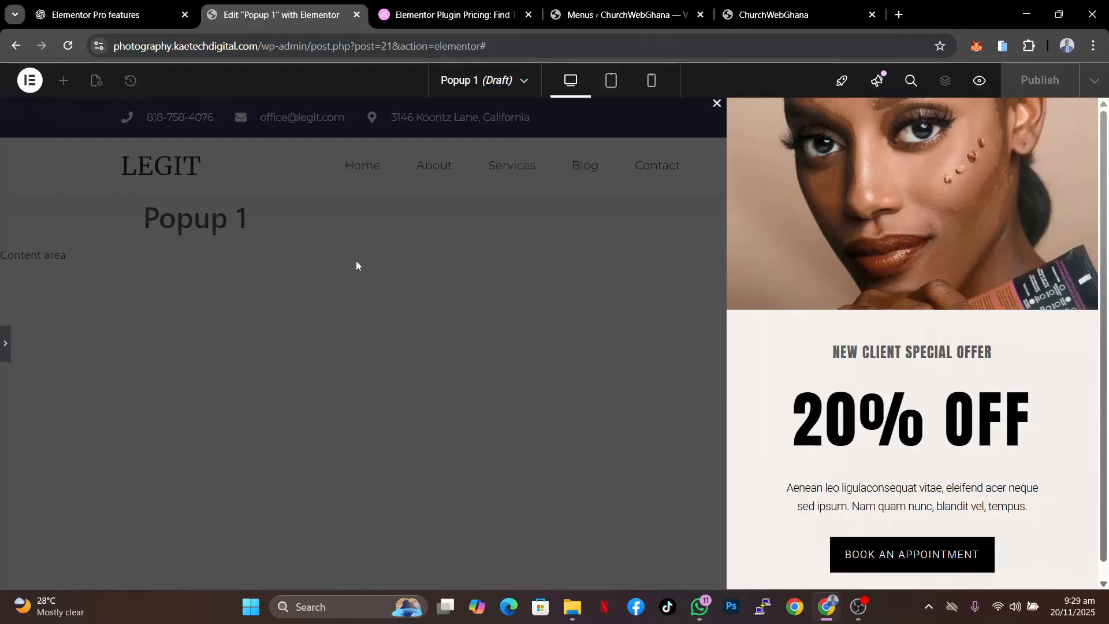
click(4, 345)
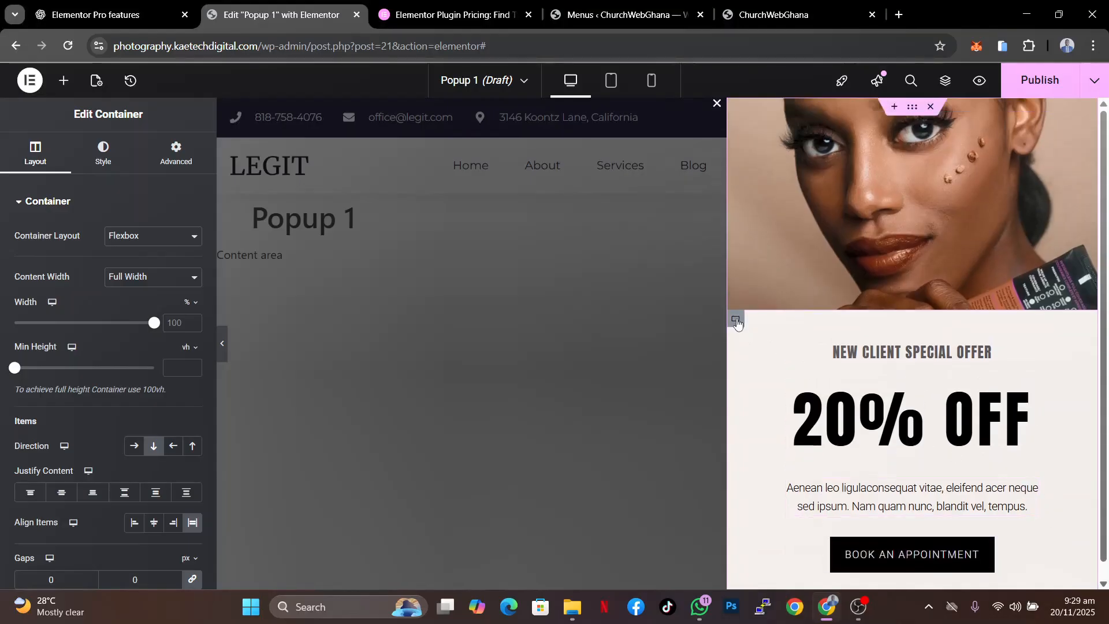
click(735, 318)
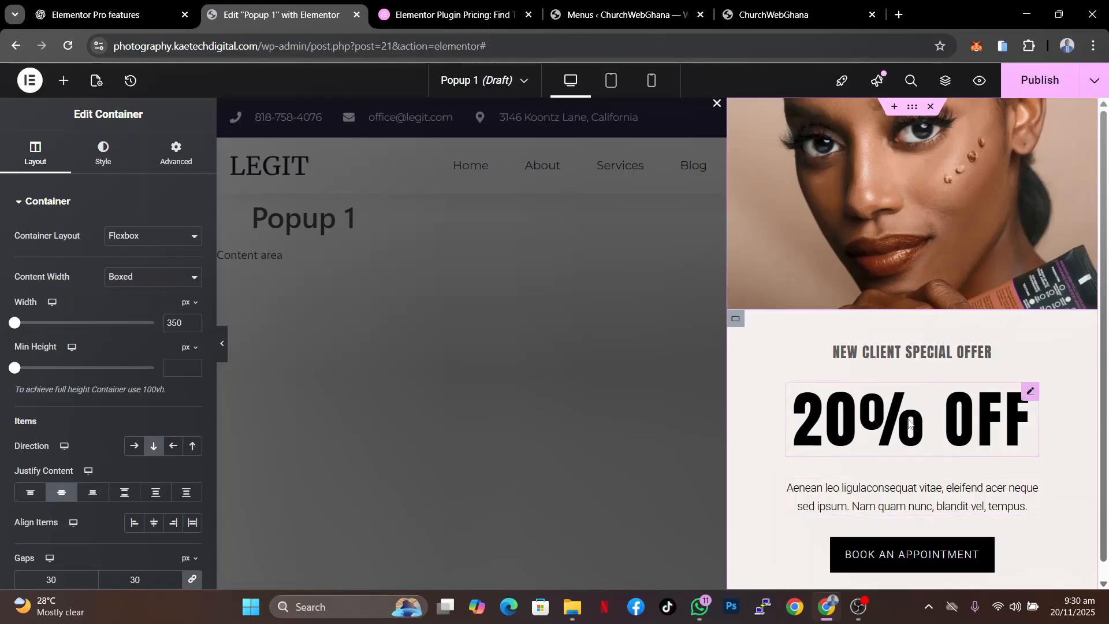
click(103, 153)
click(134, 266)
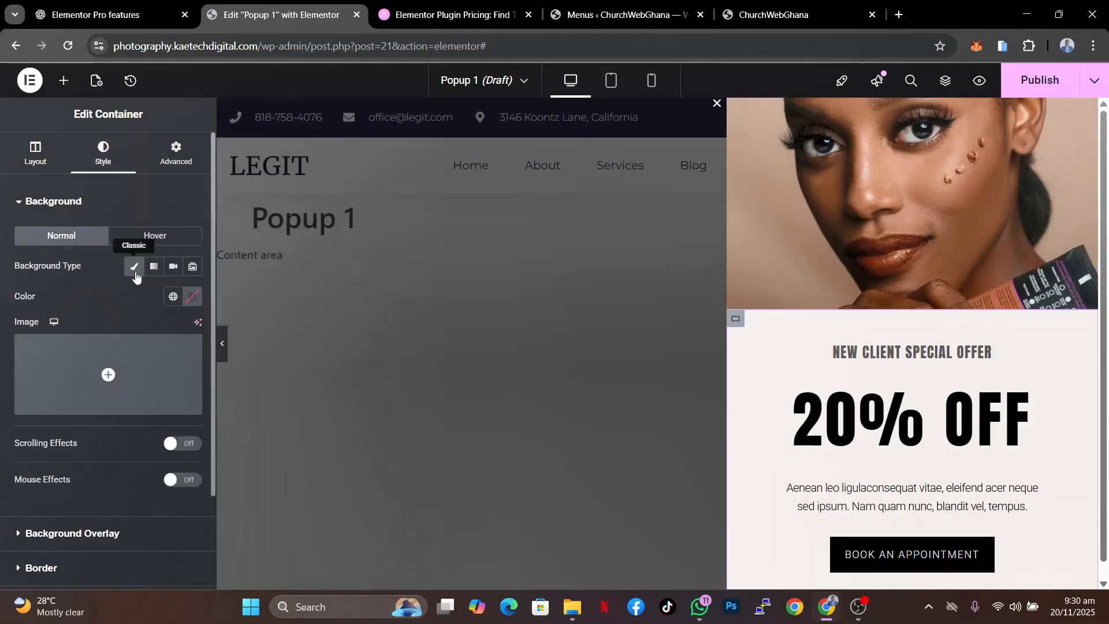
click(193, 298)
drag(140, 400, 69, 539)
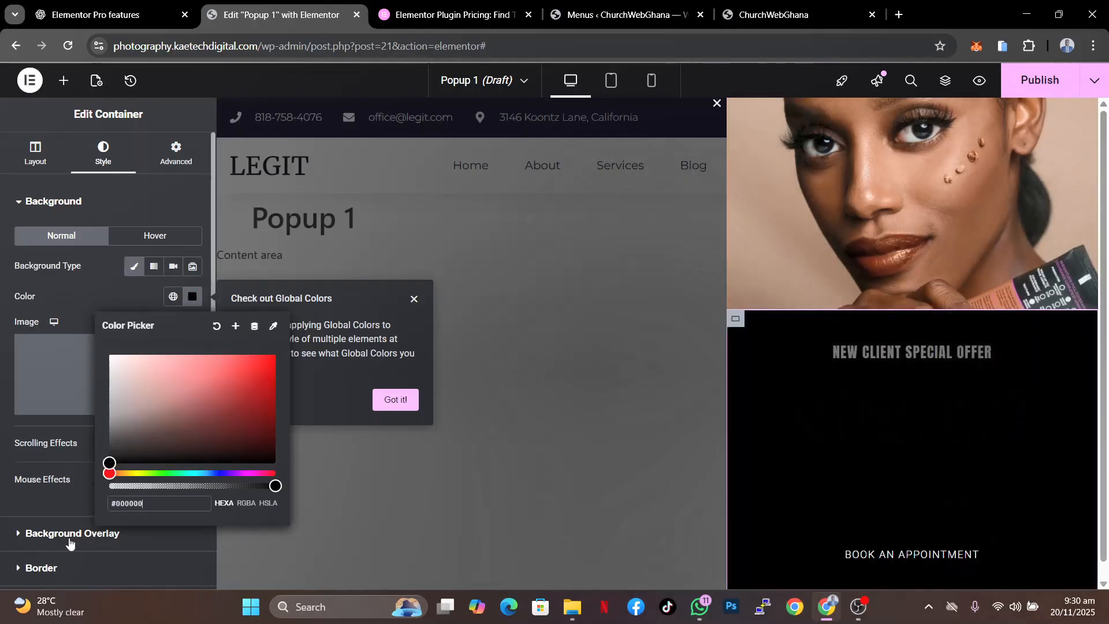
click(119, 299)
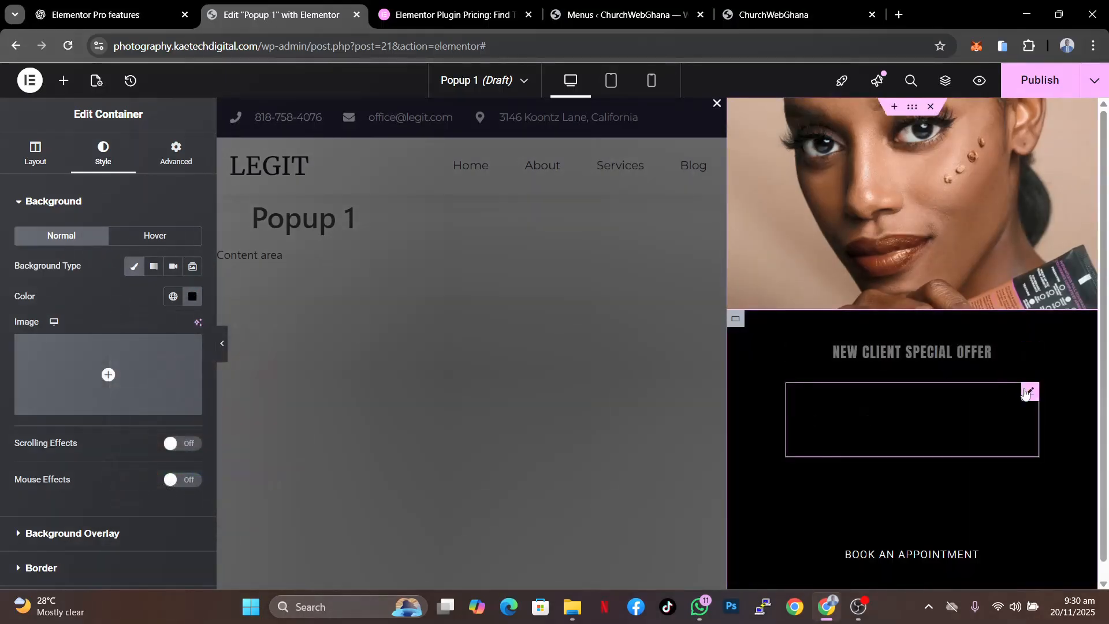
- Set the '20% OFF' heading's text colour to white #FFFFFF
click(1030, 391)
click(103, 154)
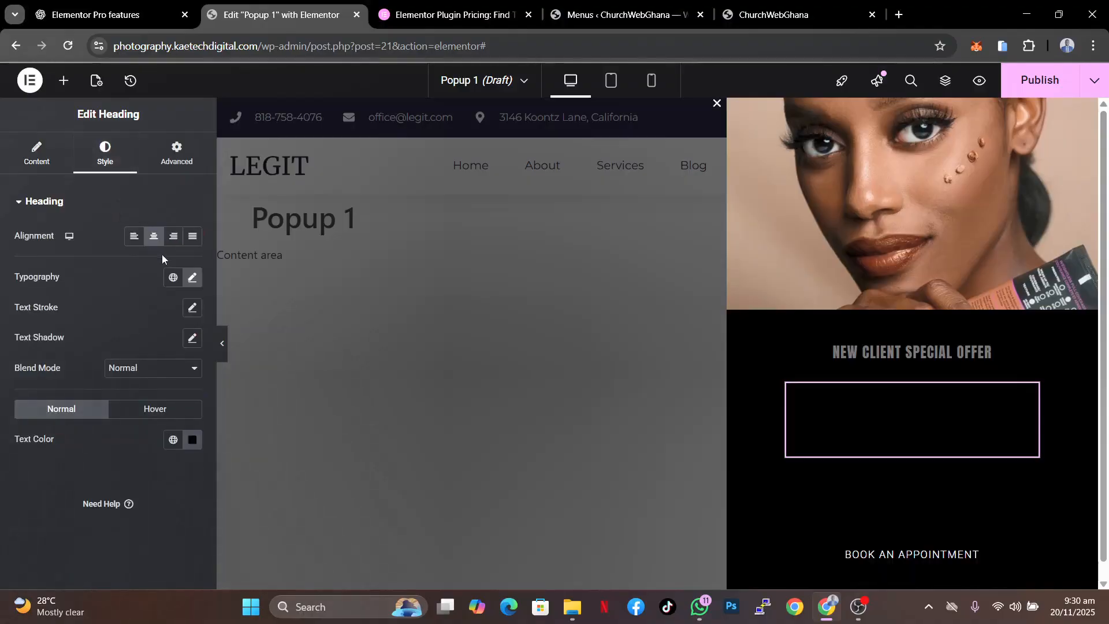
click(193, 439)
text(#FFFFFF)
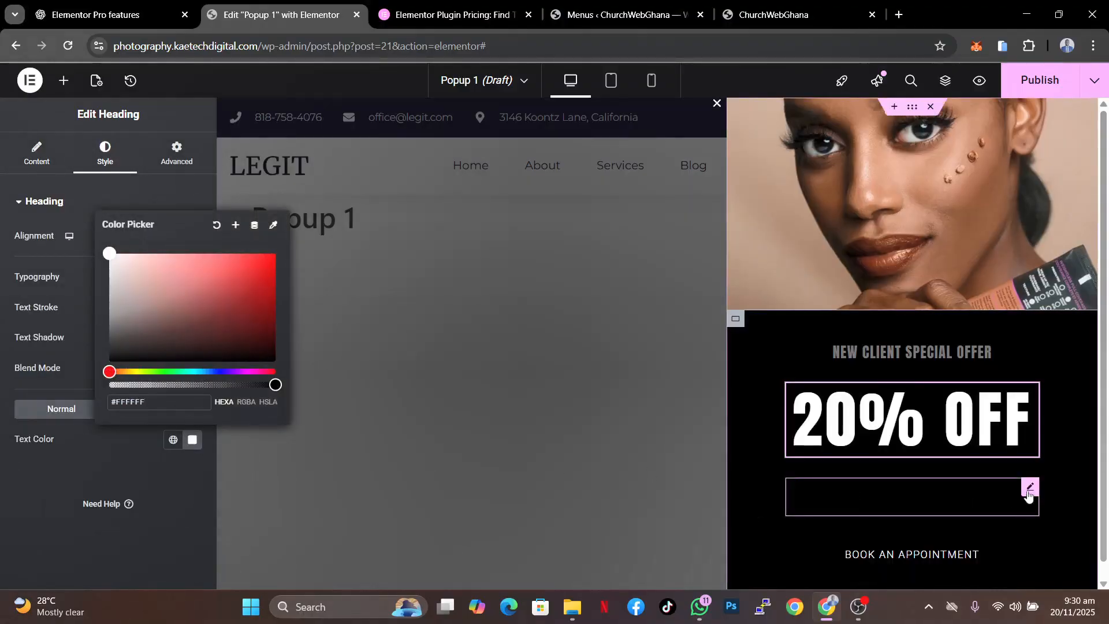
- Set the popup's paragraph text colour to white #FFFFFF
click(1030, 487)
click(105, 154)
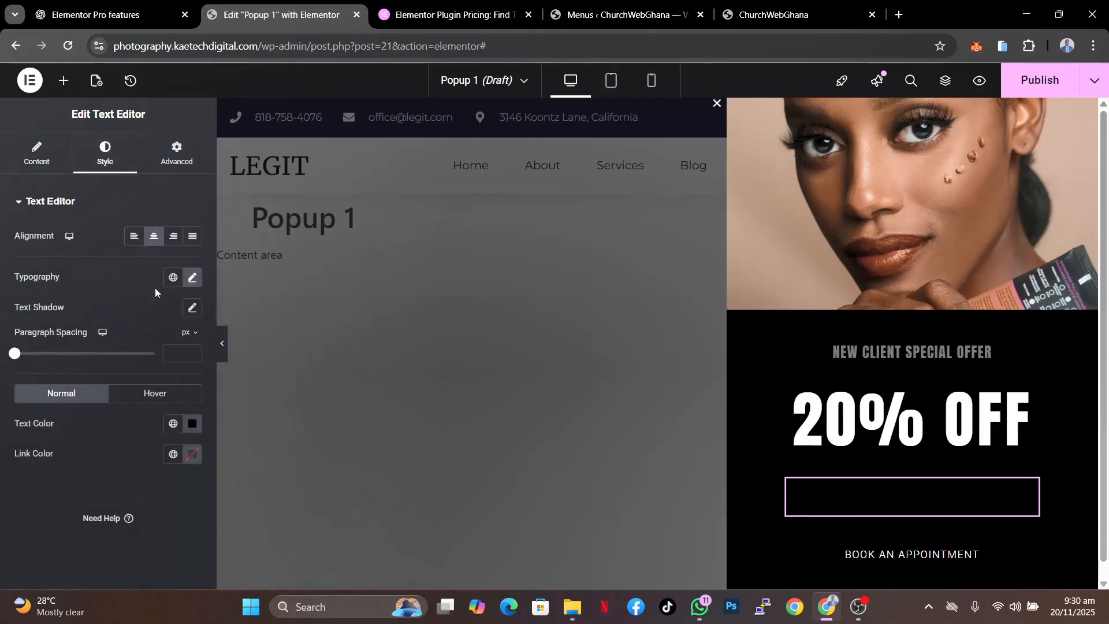
click(192, 424)
text(#FFFFFF)
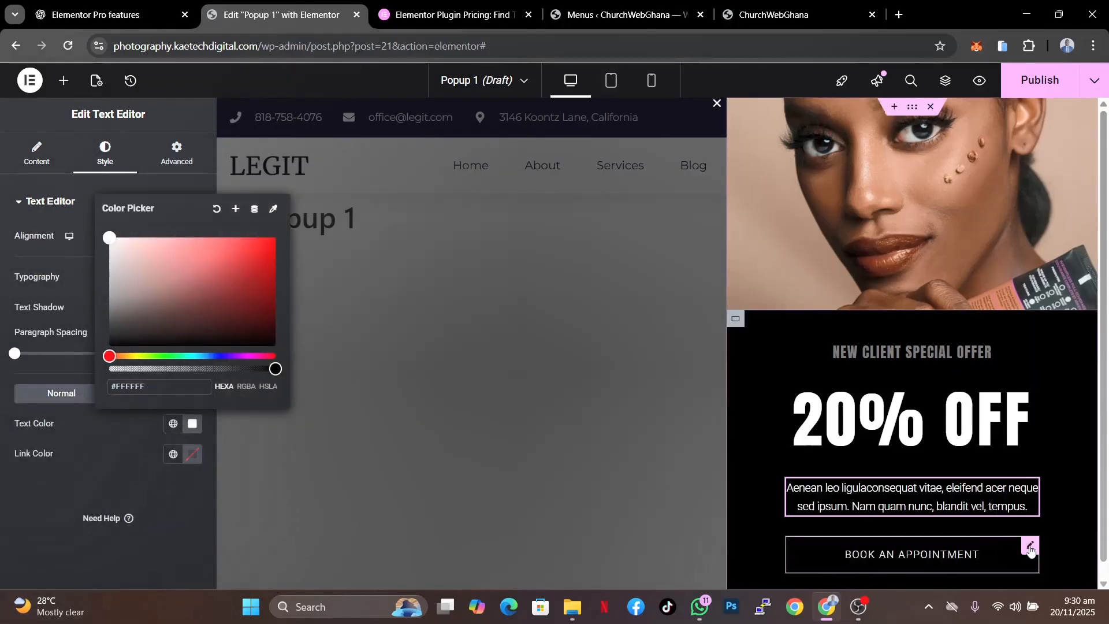
- Give the Book an Appointment button a white #FFFFFF background and black #000000 text colour
click(1032, 550)
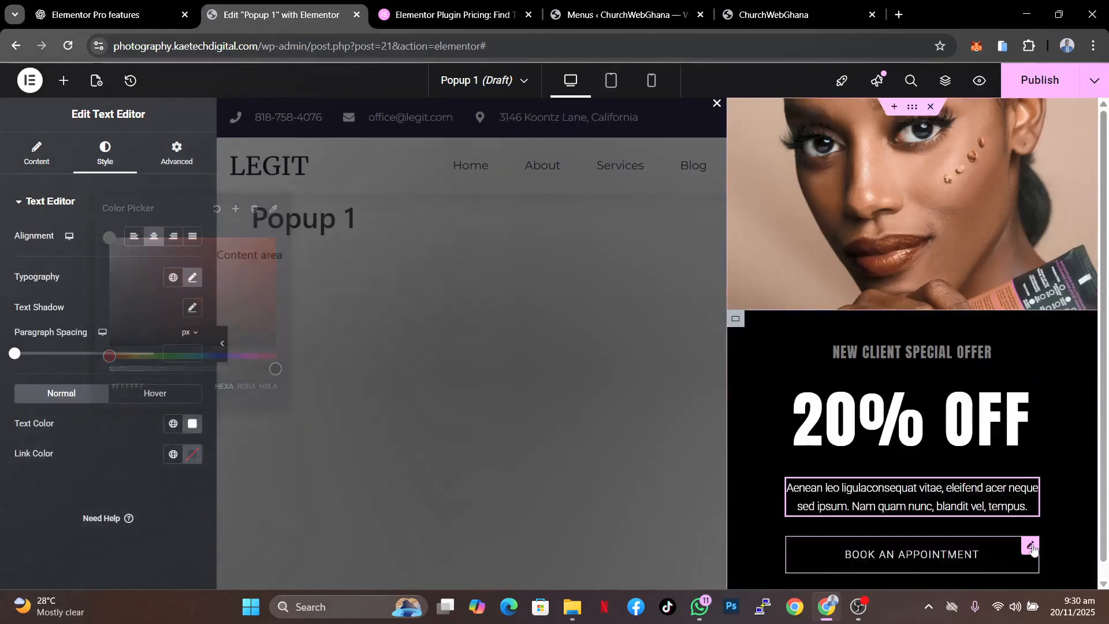
click(121, 170)
click(193, 418)
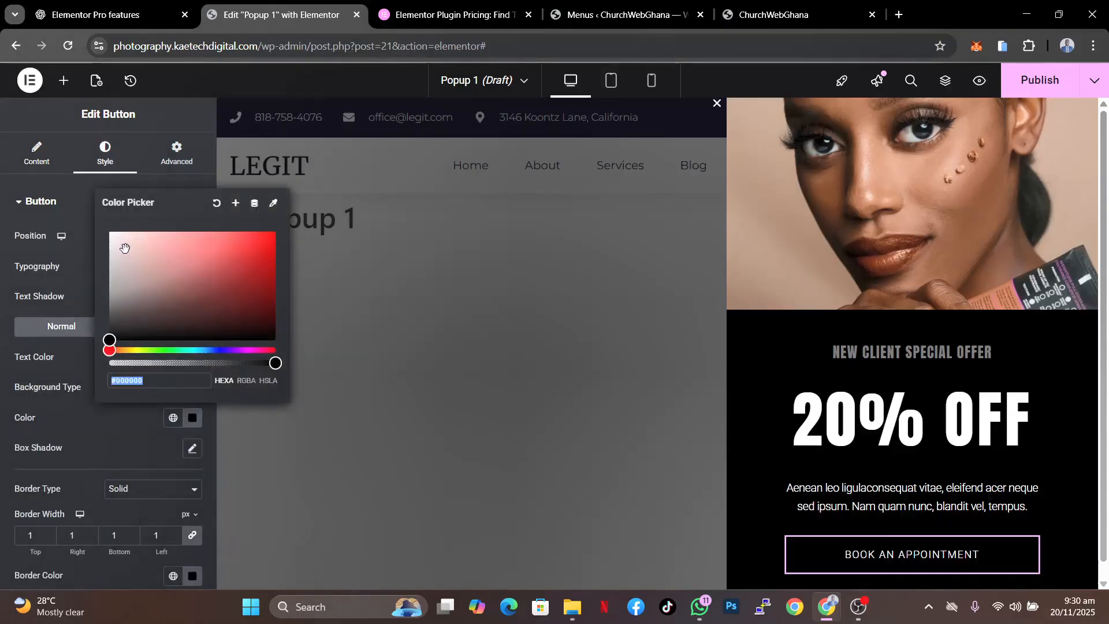
text(#FFFFFF)
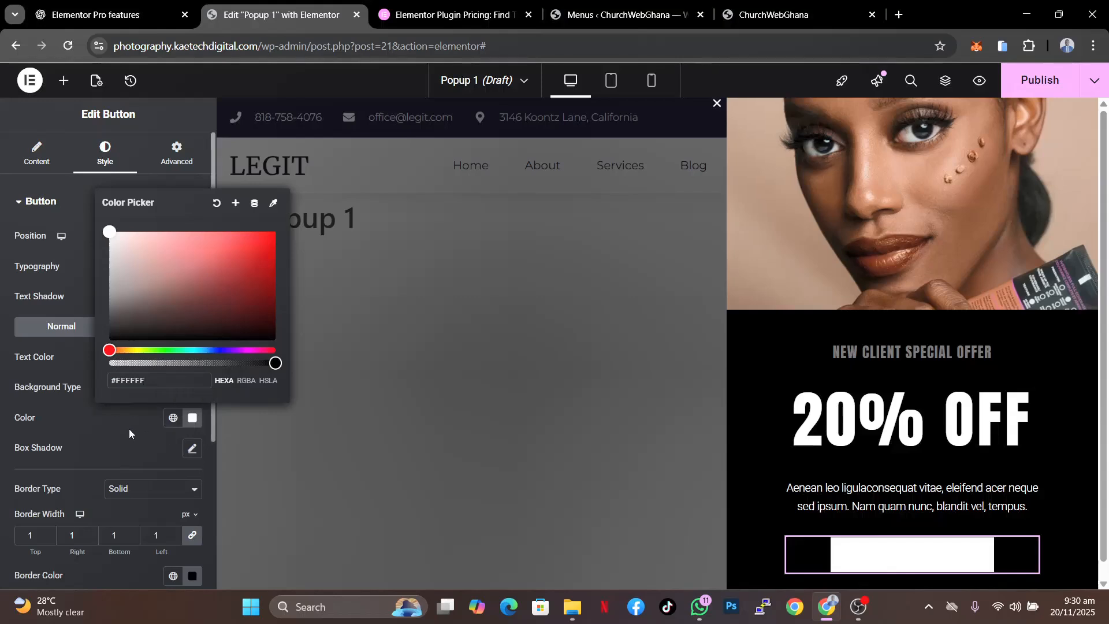
click(192, 418)
click(192, 358)
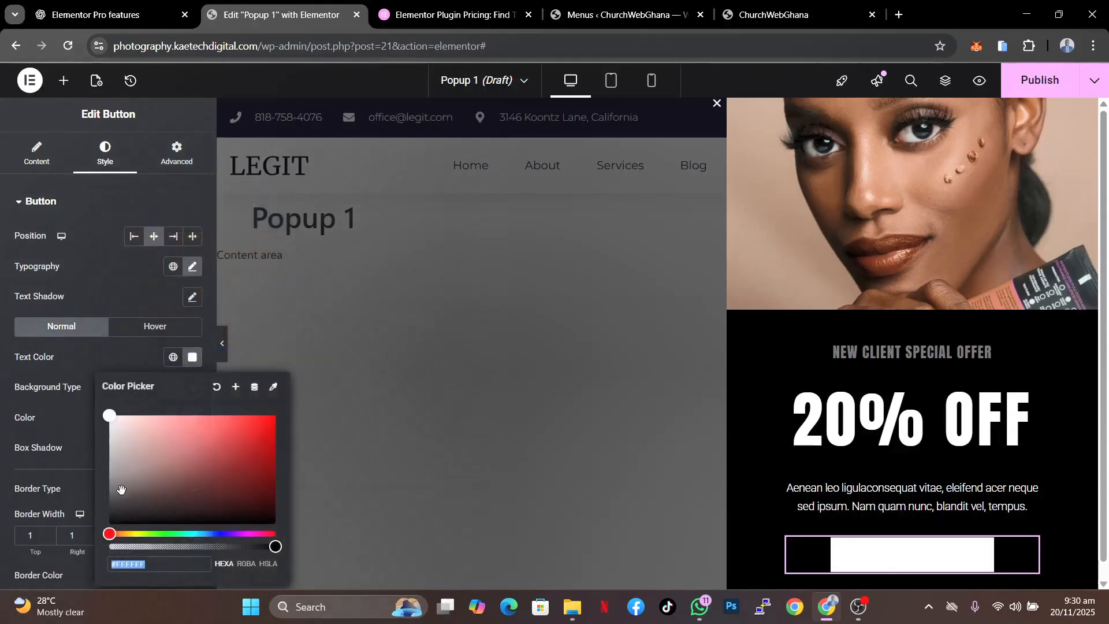
text(#000000)
click(126, 358)
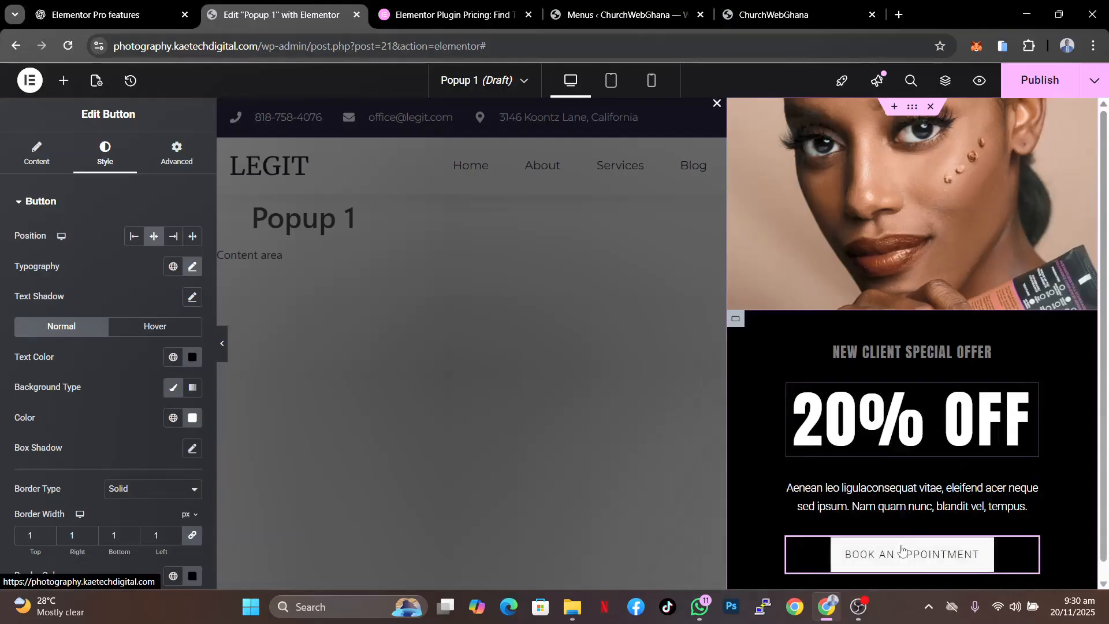
- Set the button's hover state text colour to white
click(175, 327)
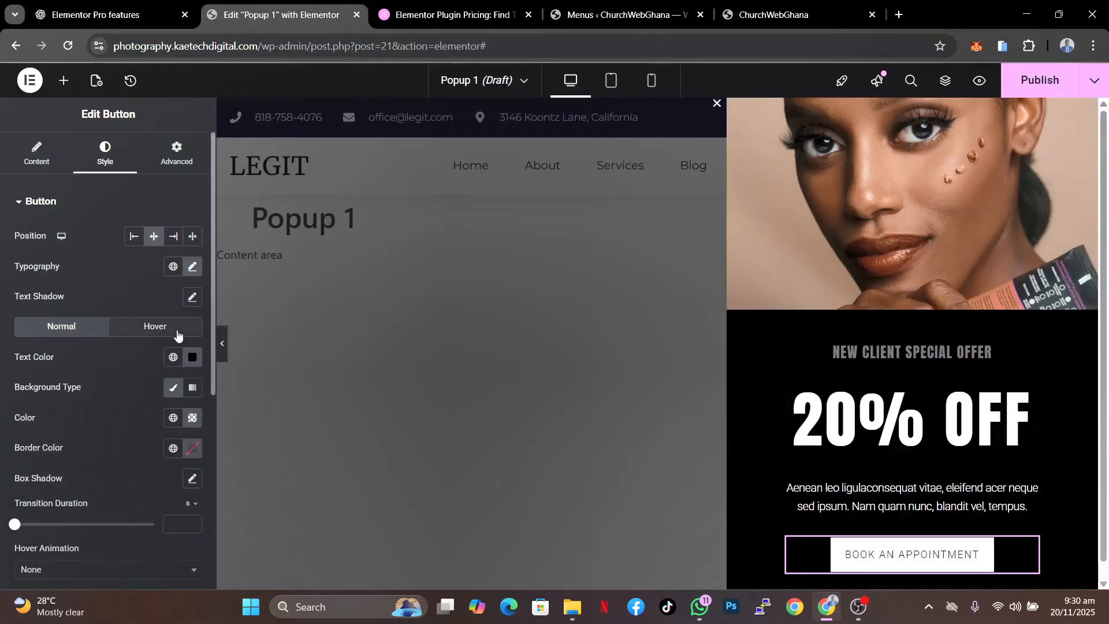
click(172, 387)
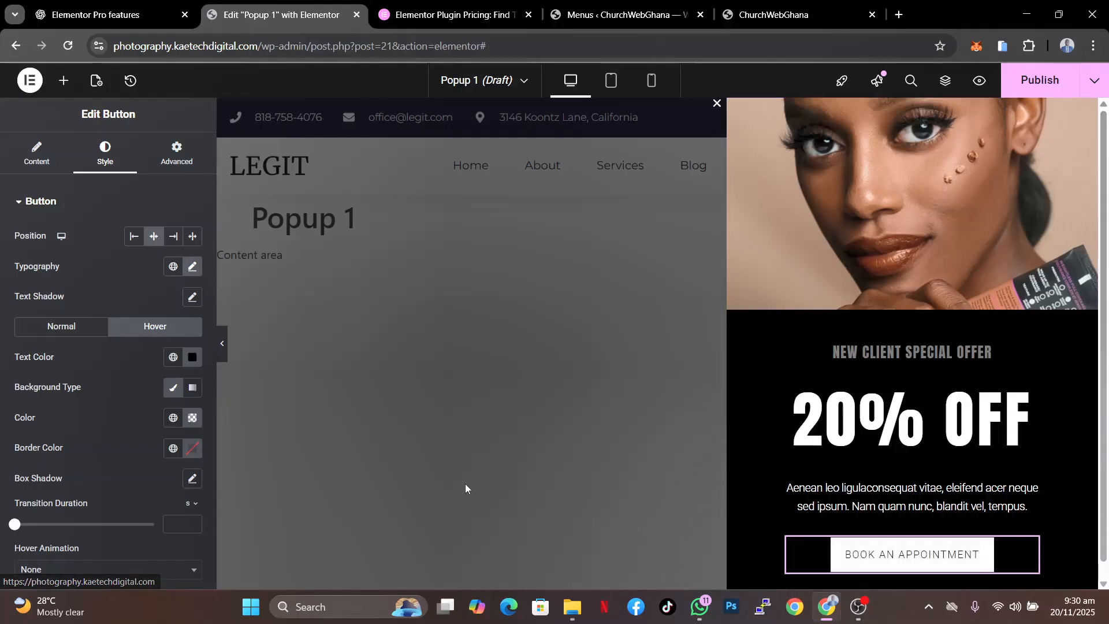
click(194, 360)
drag(109, 523, 67, 352)
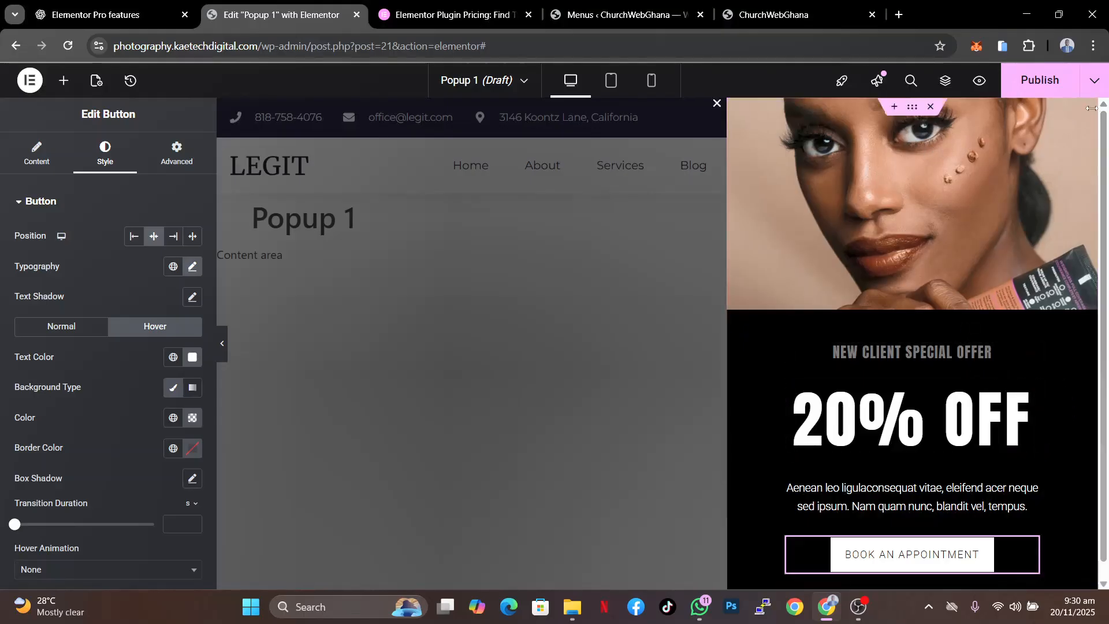
- Replace the popup's top image by uploading ArchLine-featured-new-1024x683 from the Downloads folder
click(976, 108)
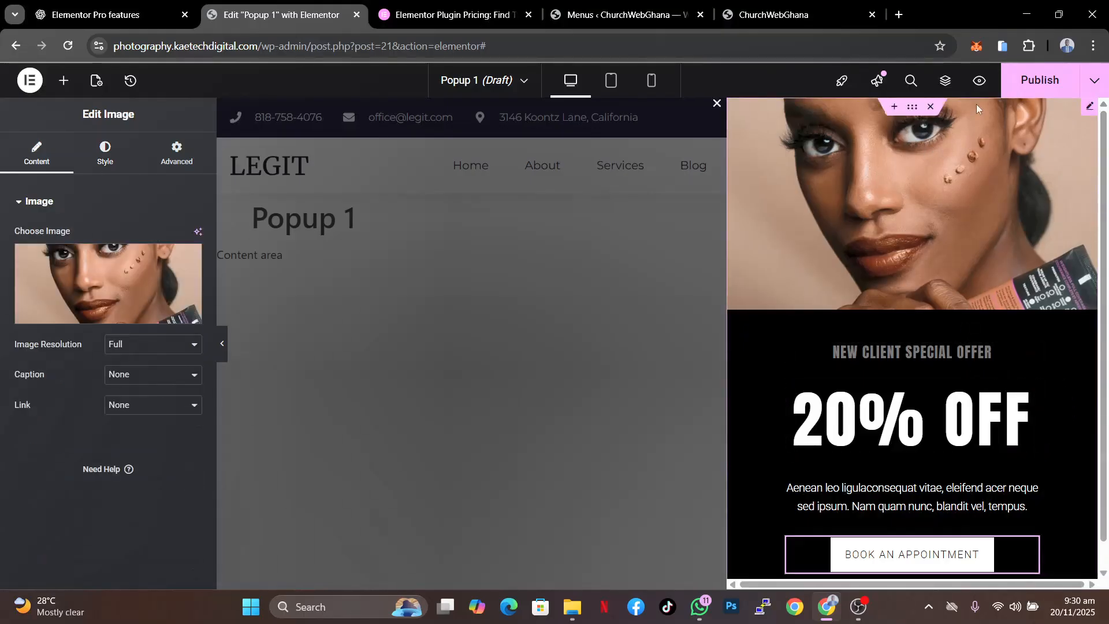
click(85, 274)
click(271, 134)
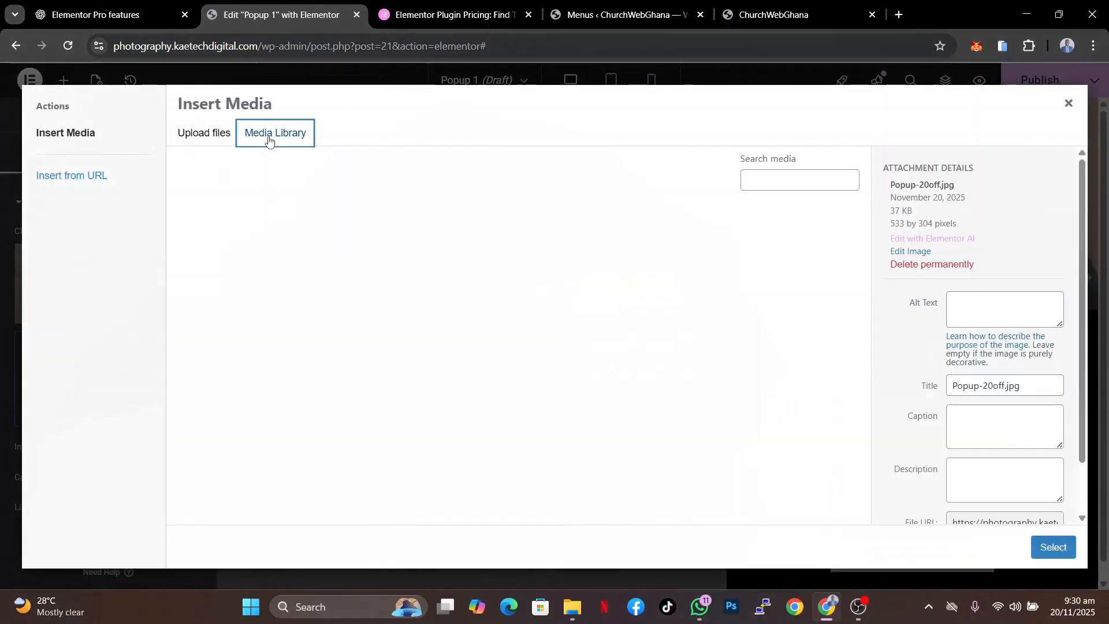
click(223, 134)
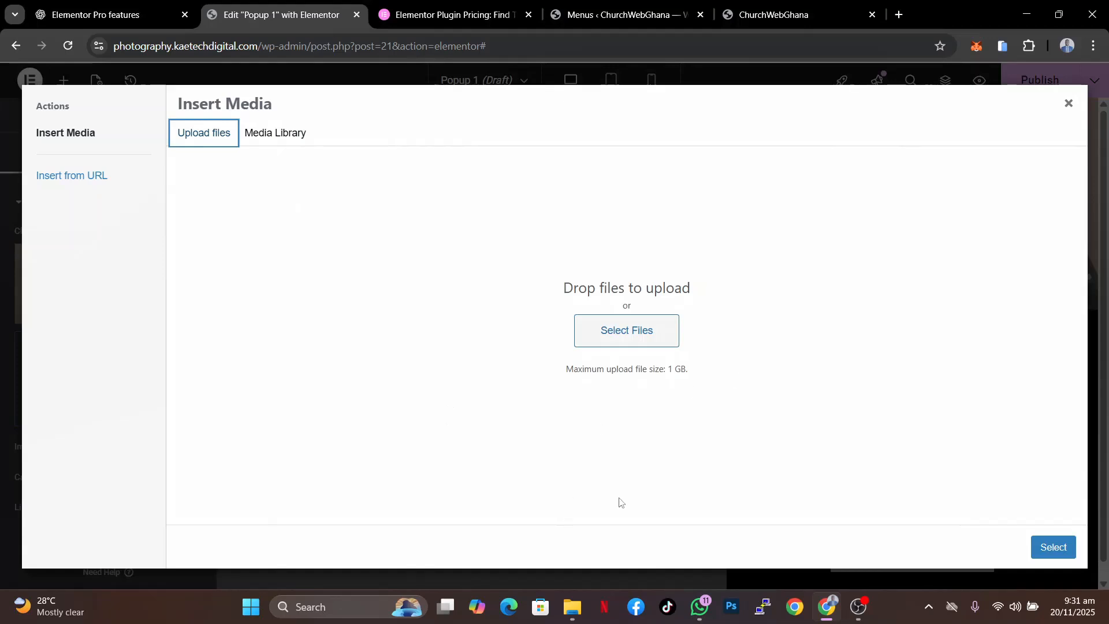
click(639, 332)
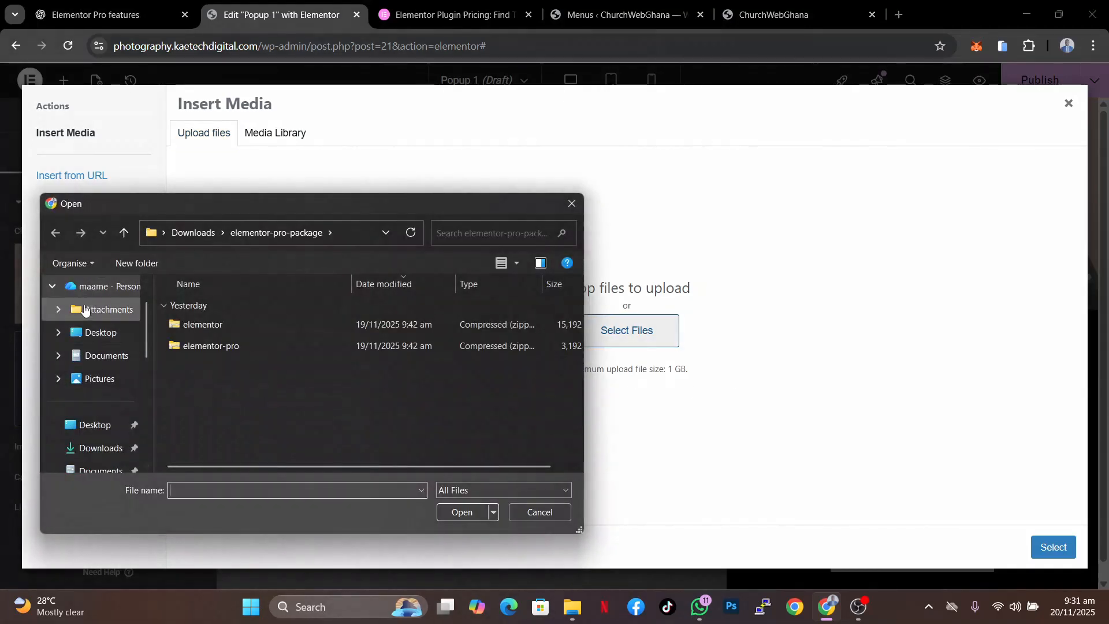
click(106, 458)
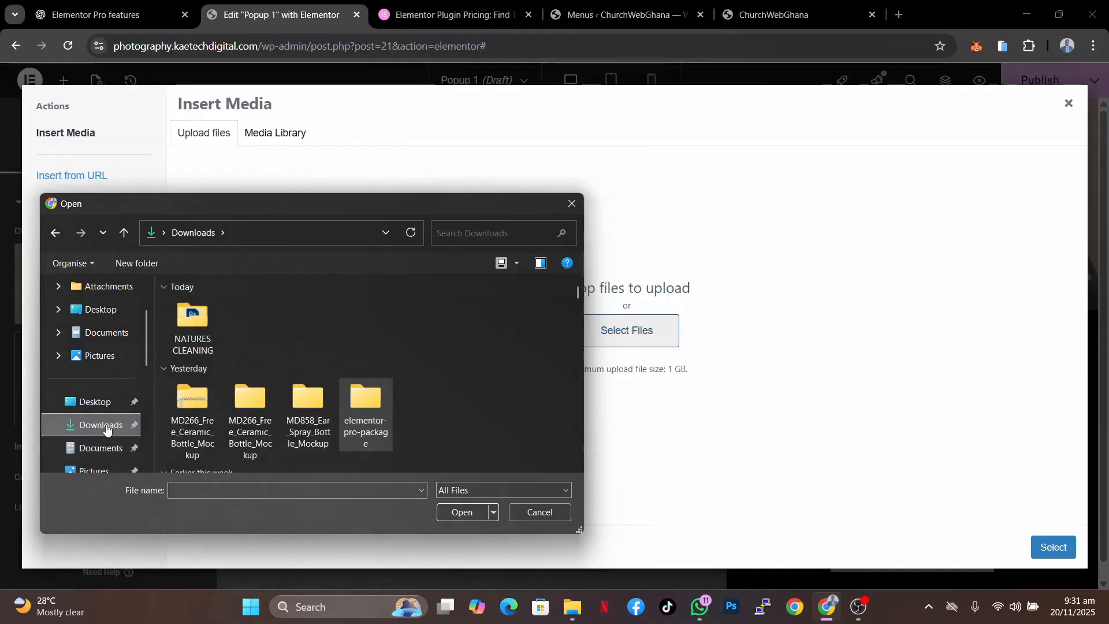
scroll(480, 356, down, 5)
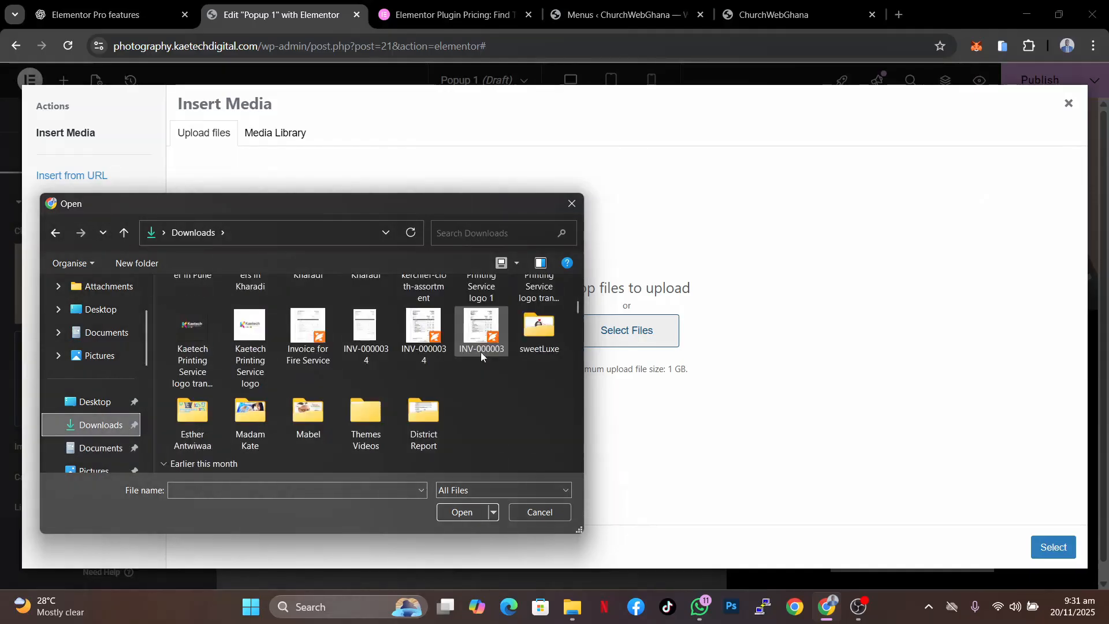
scroll(480, 354, down, 3)
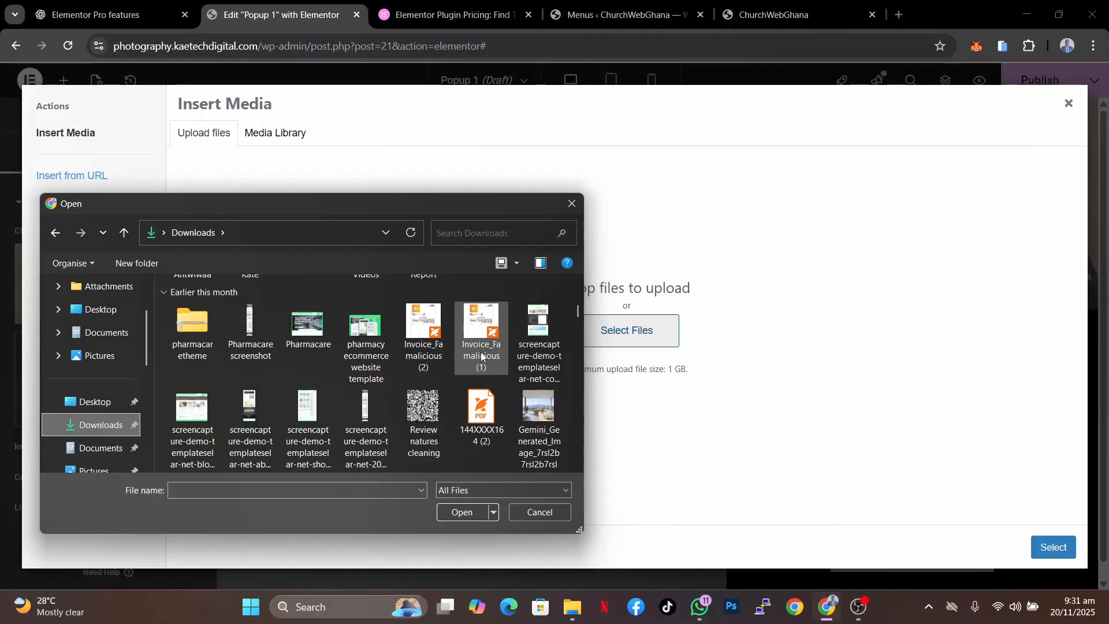
drag(575, 313, 577, 331)
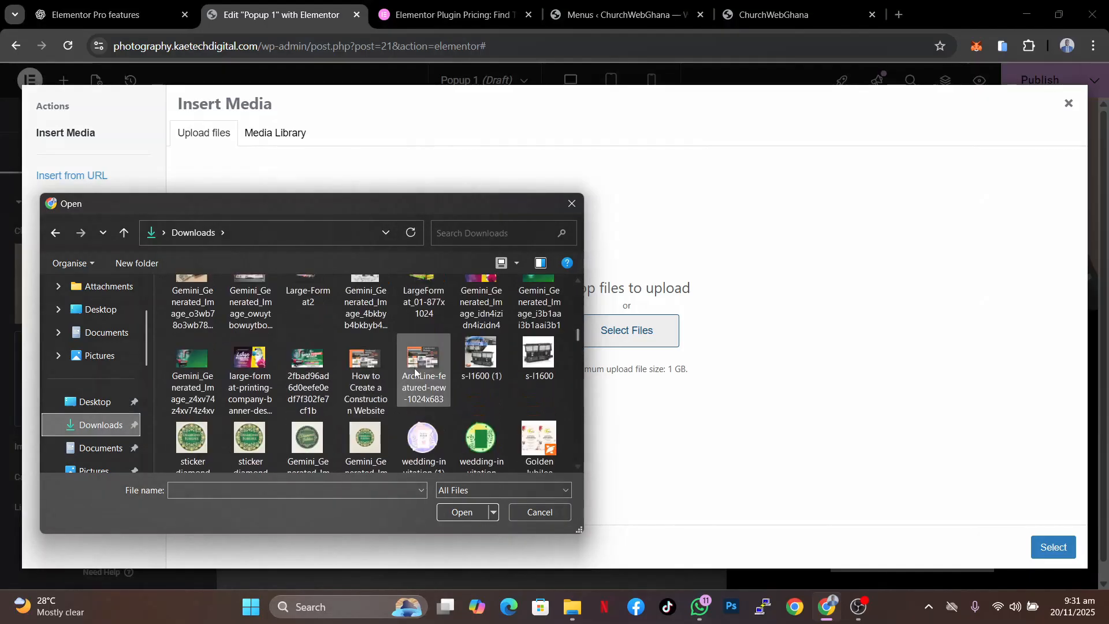
click(420, 362)
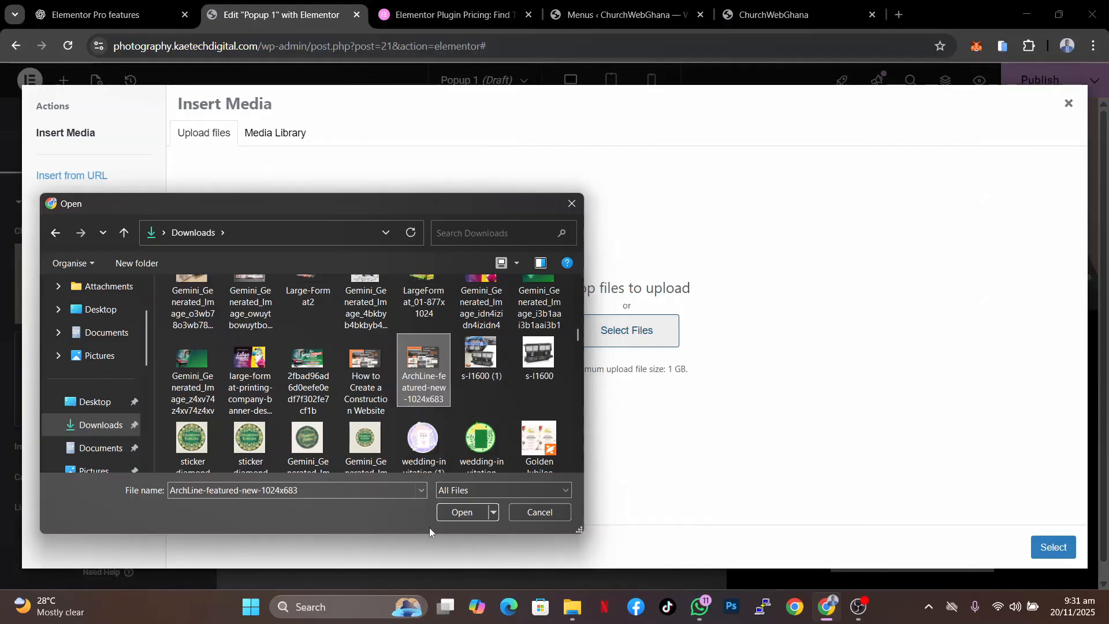
click(456, 513)
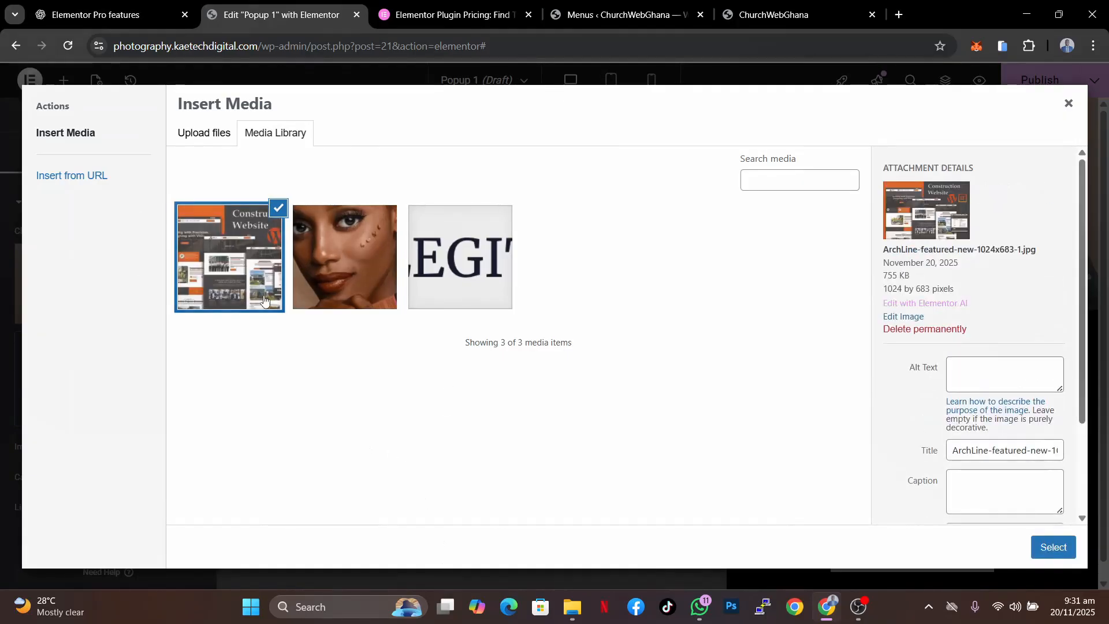
click(1061, 550)
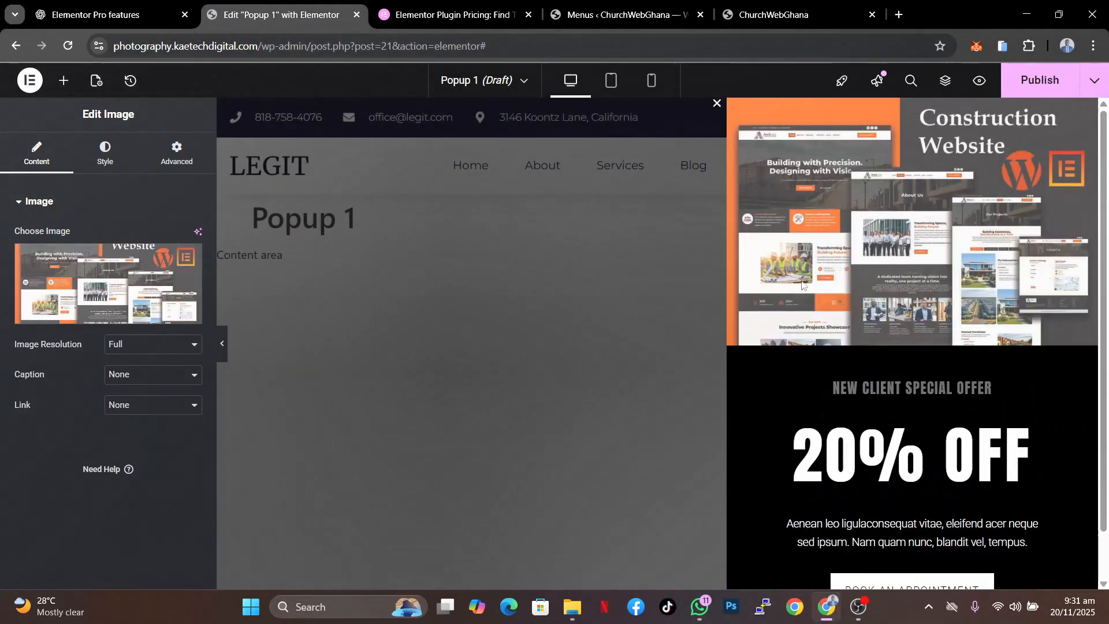
scroll(1079, 432, down, 1)
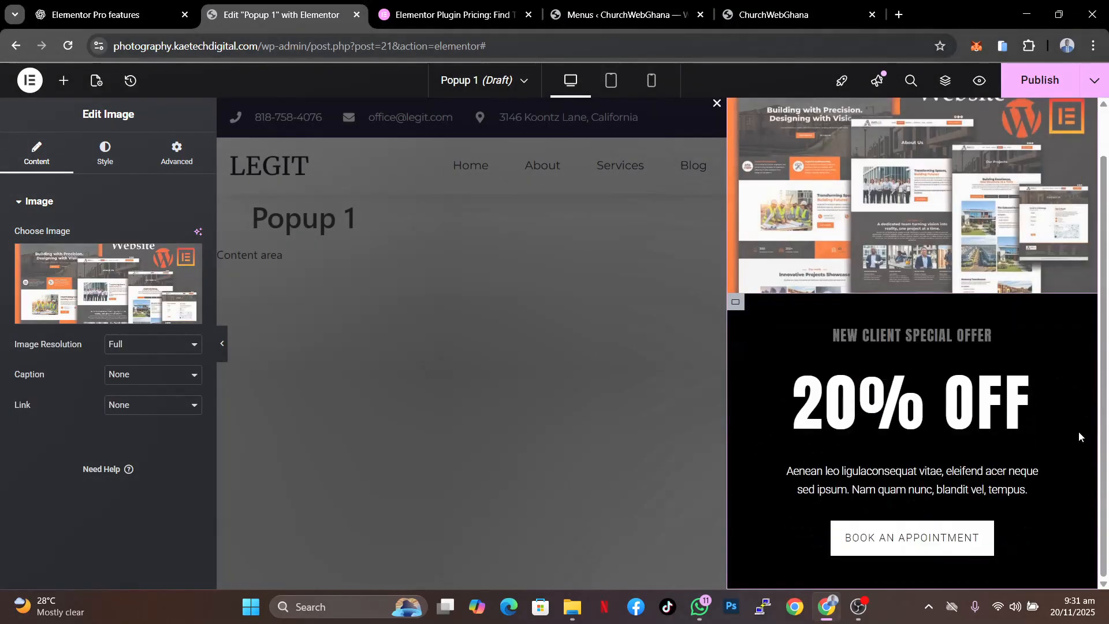
scroll(1079, 432, up, 1)
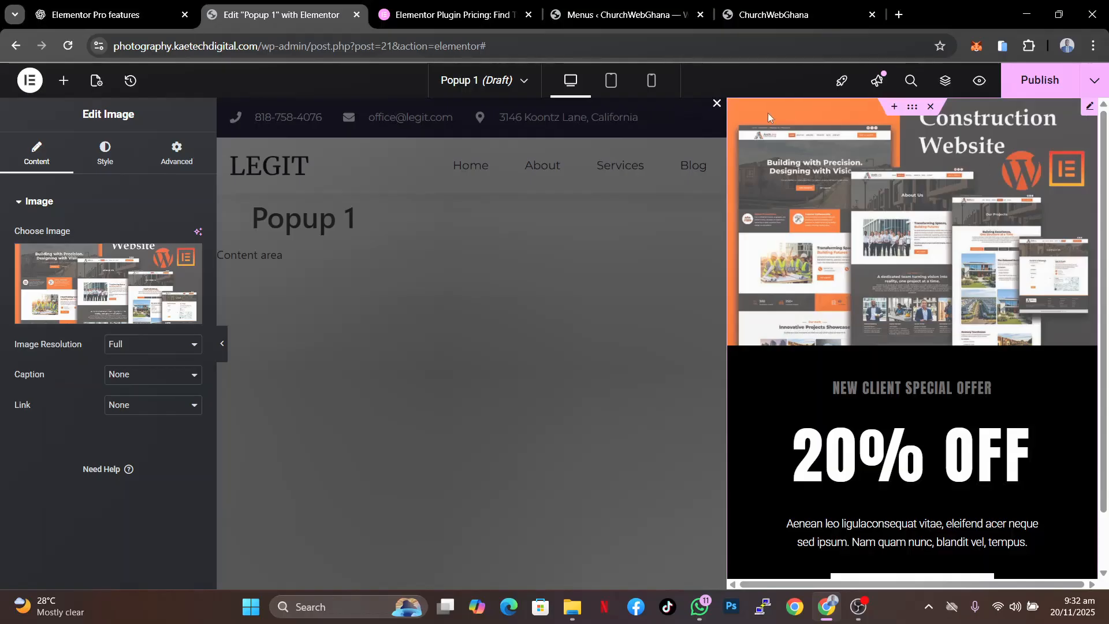
click(32, 83)
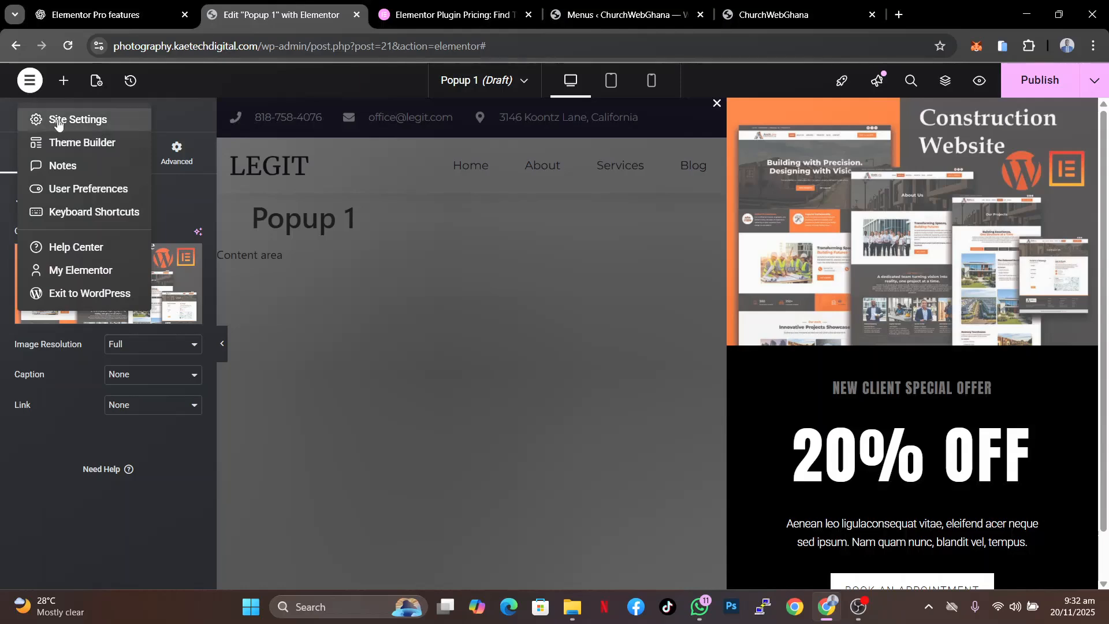
click(193, 105)
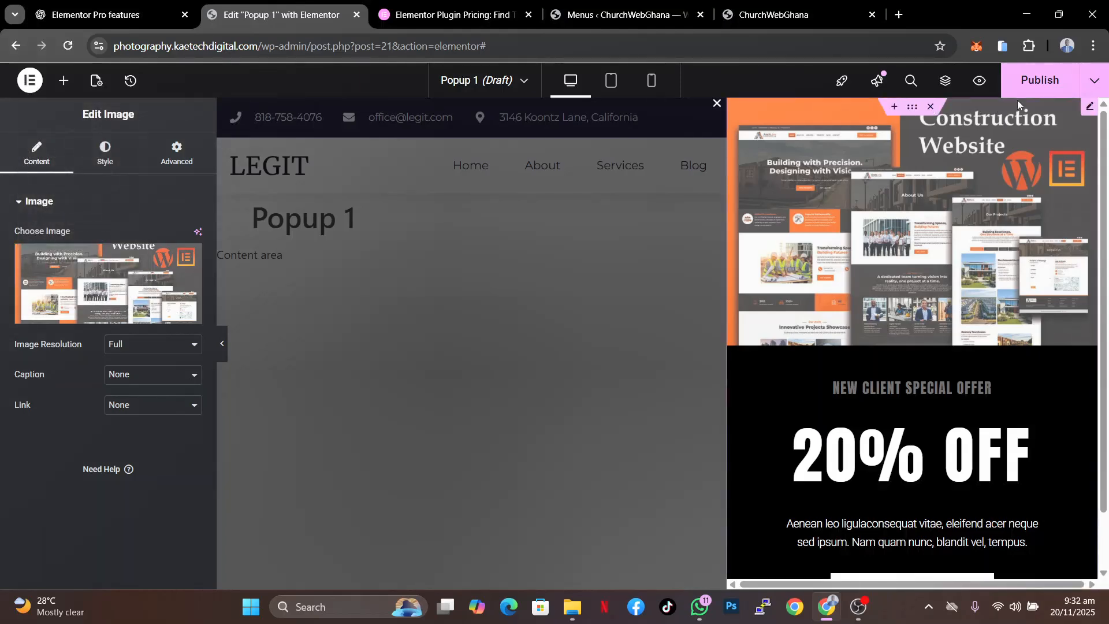
click(1096, 84)
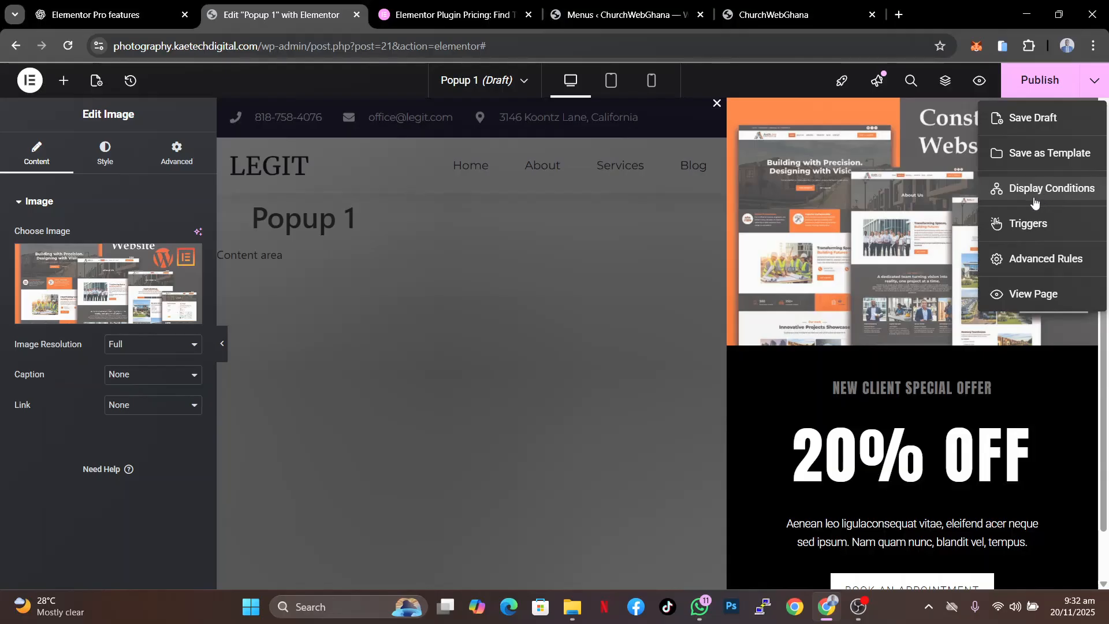
click(1095, 86)
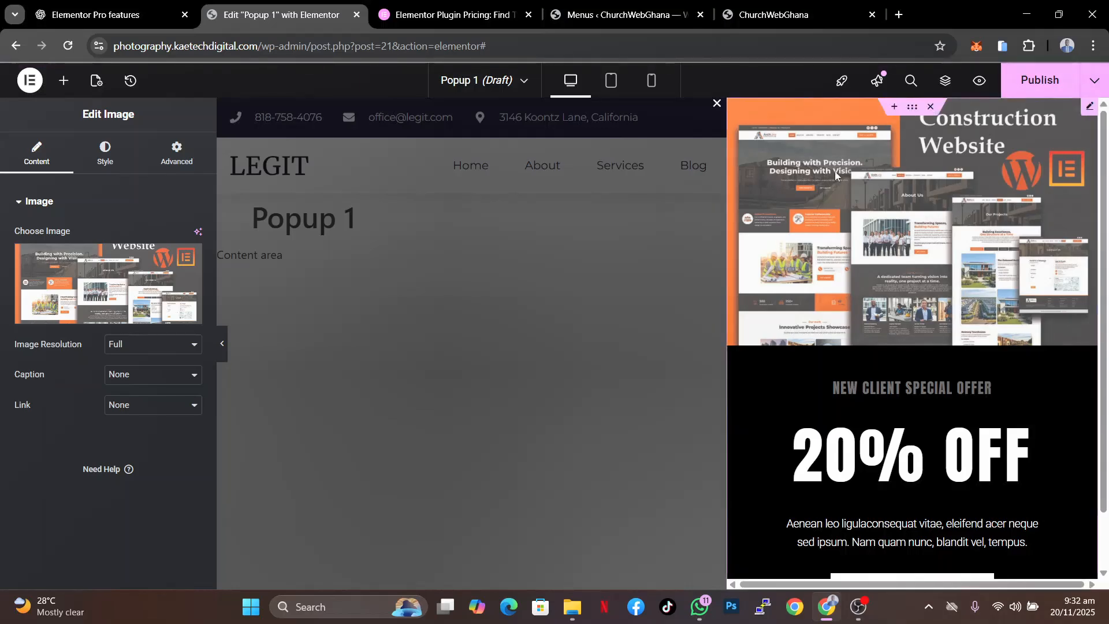
click(524, 81)
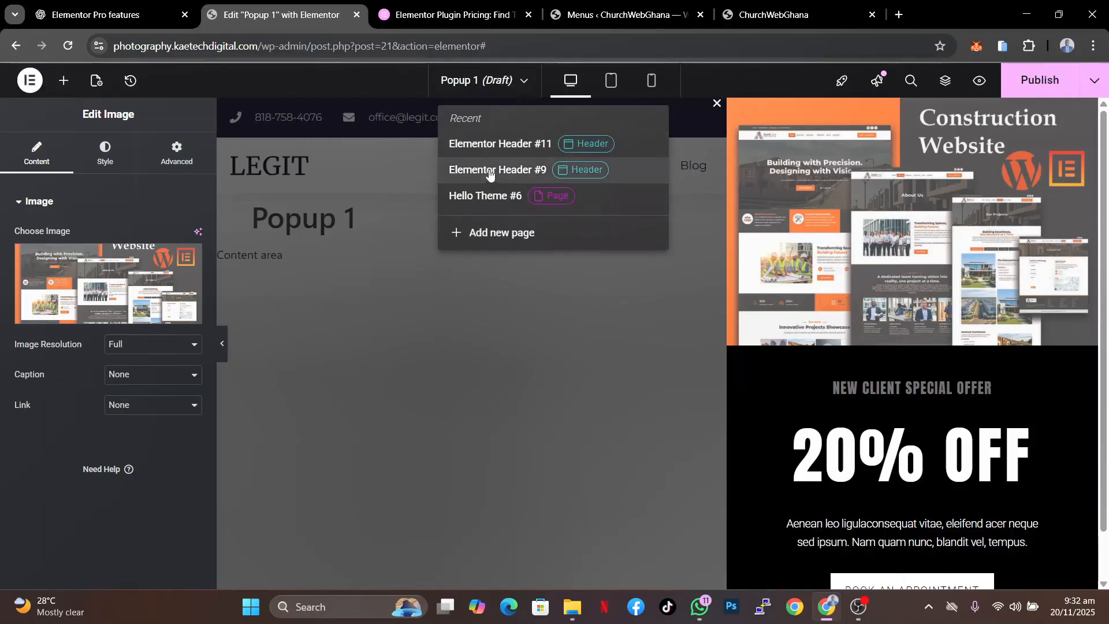
click(527, 82)
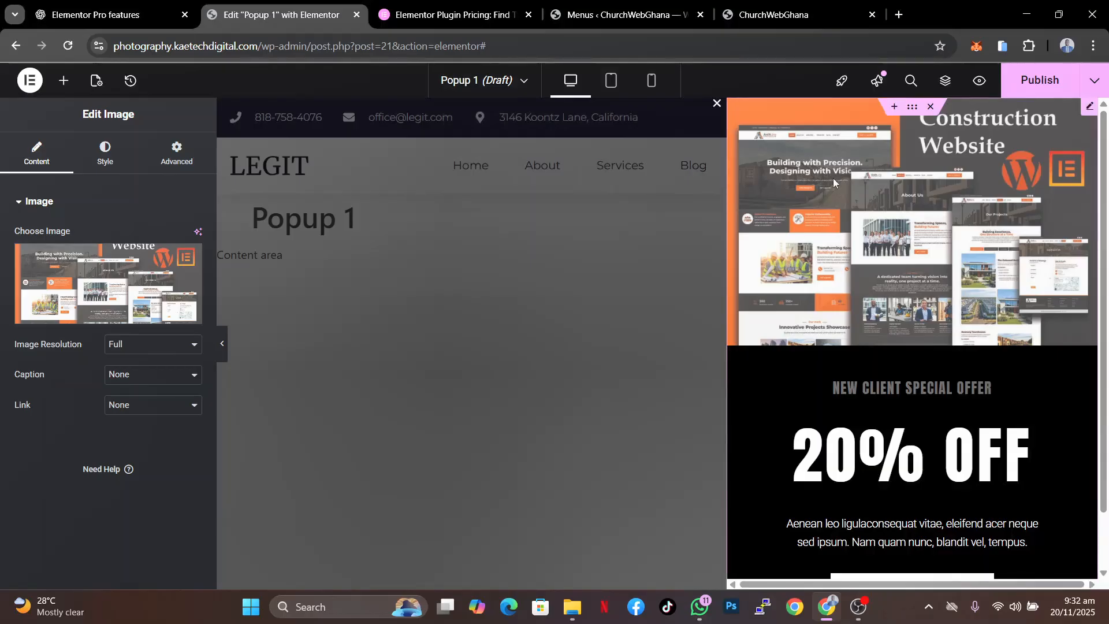
click(717, 104)
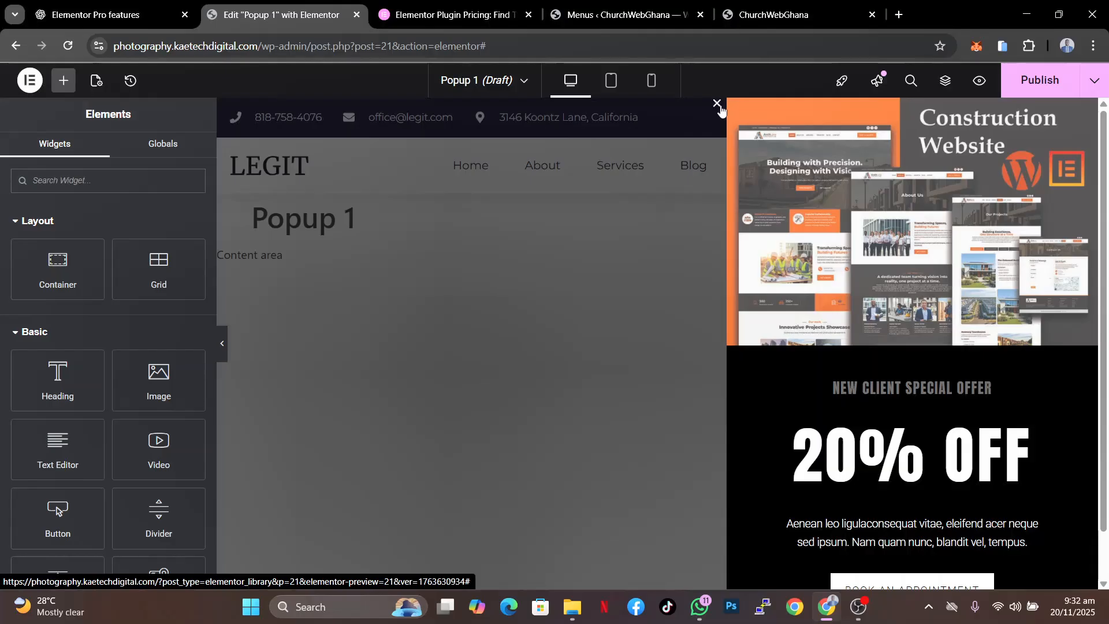
scroll(918, 376, down, 1)
scroll(920, 378, up, 1)
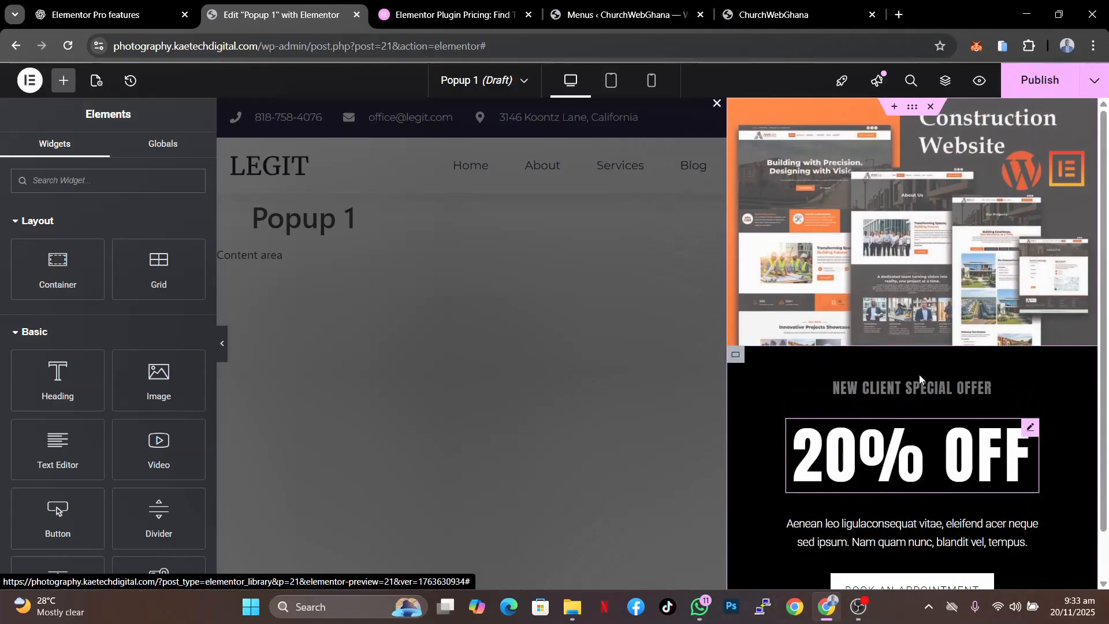
scroll(920, 379, down, 1)
scroll(919, 378, up, 1)
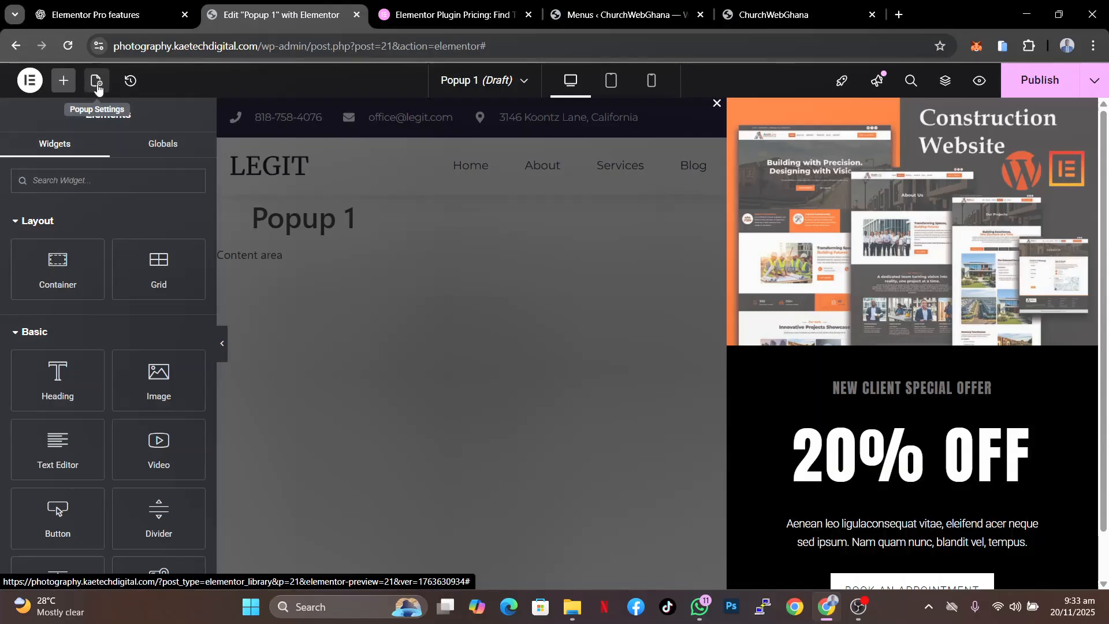
- In the popup settings, set the width to 470 px and centre the popup horizontally
click(97, 85)
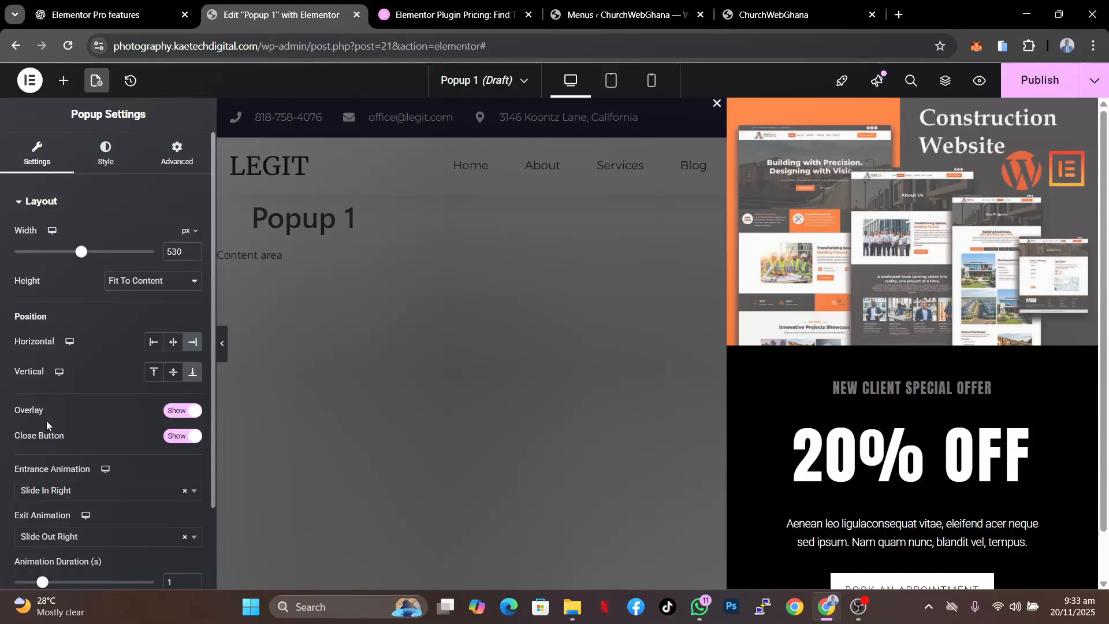
scroll(47, 425, down, 2)
scroll(47, 426, up, 2)
drag(80, 255, 71, 258)
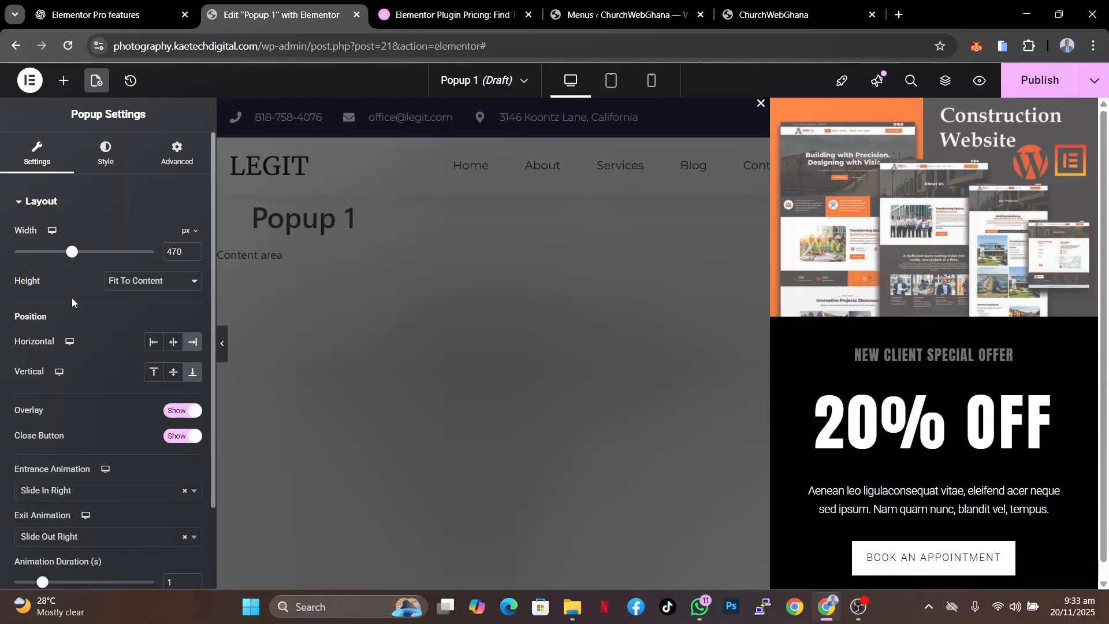
click(172, 344)
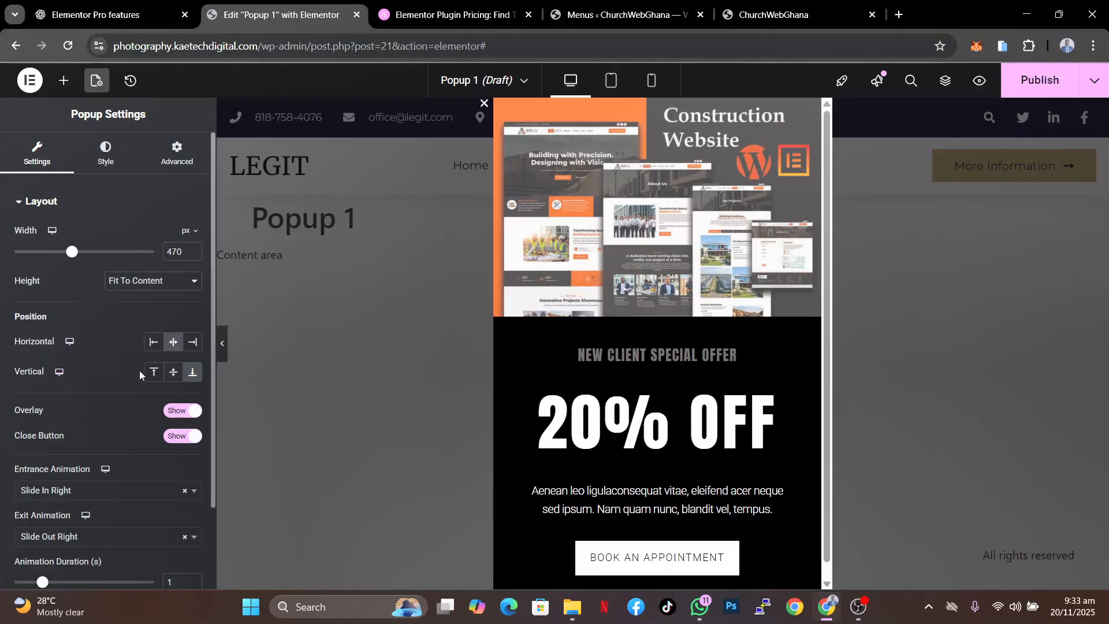
- Try the popup's different vertical and horizontal position options
click(165, 376)
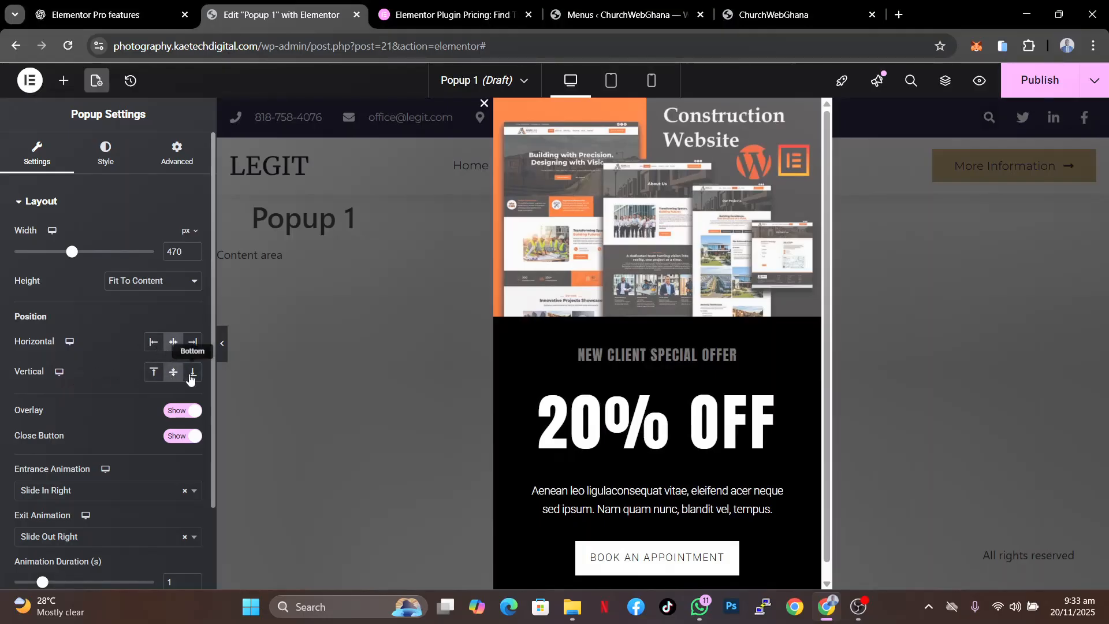
click(191, 374)
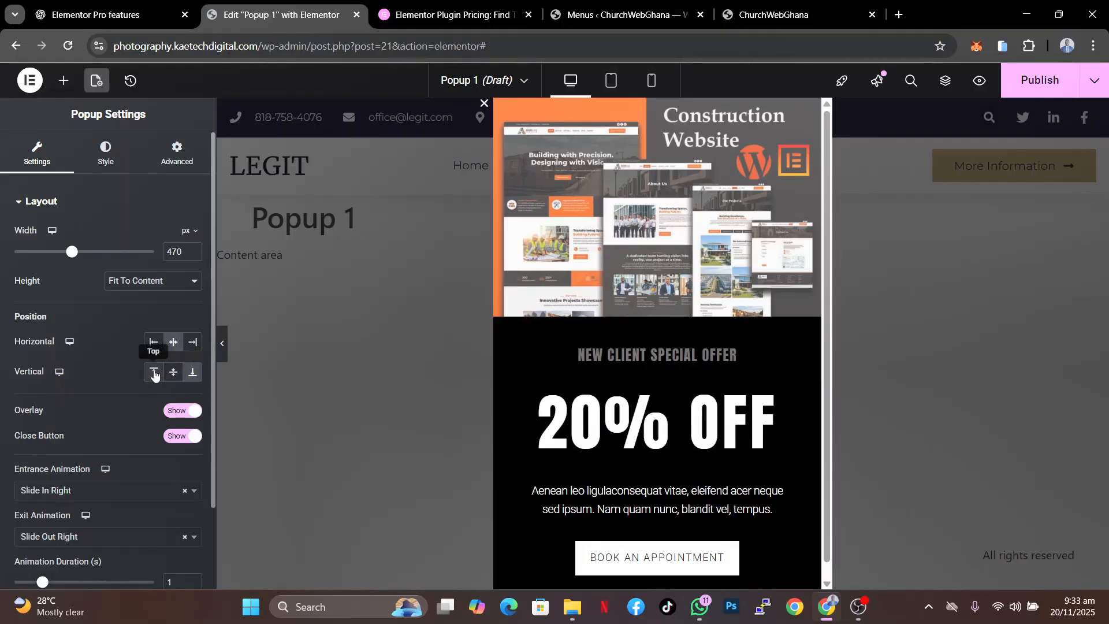
click(153, 373)
click(175, 374)
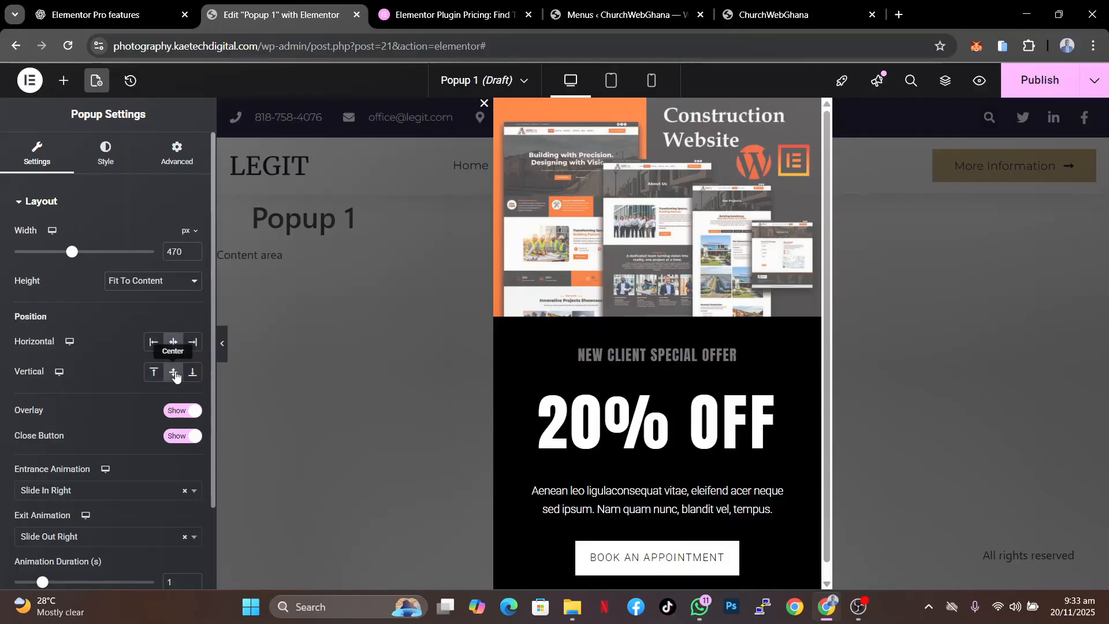
click(193, 343)
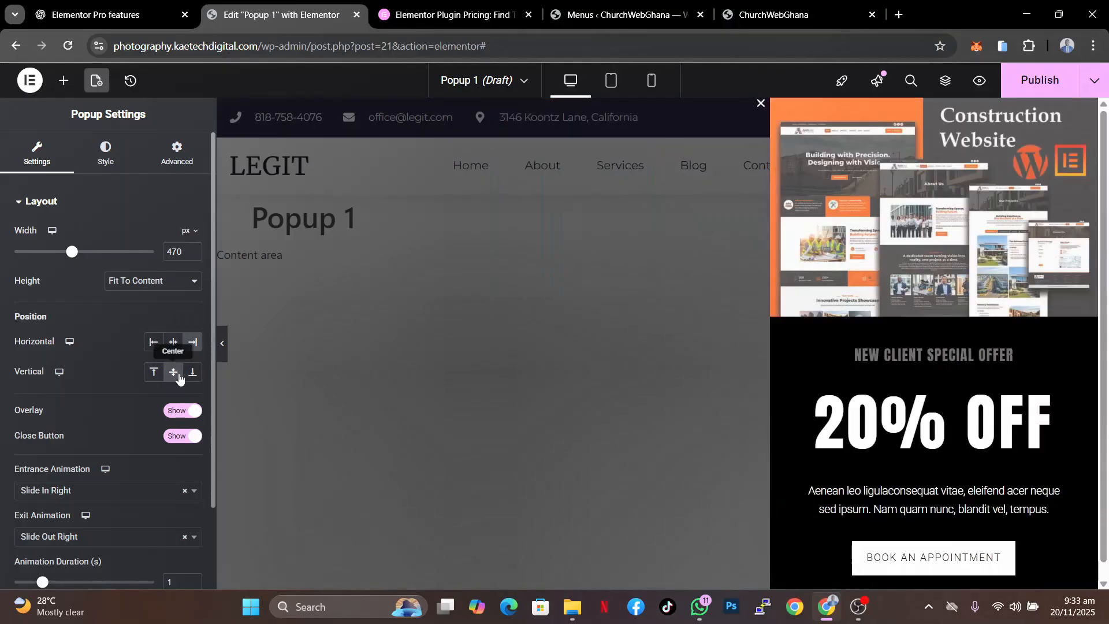
click(191, 373)
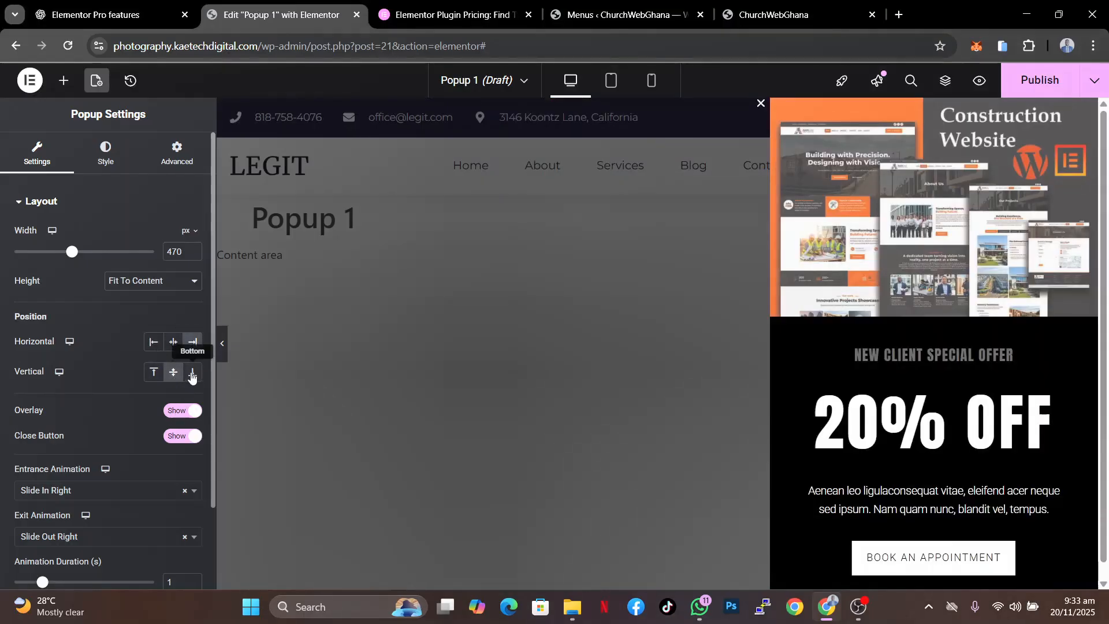
- Toggle the overlay and close button off and back on, and return the popup to horizontal centre
click(178, 414)
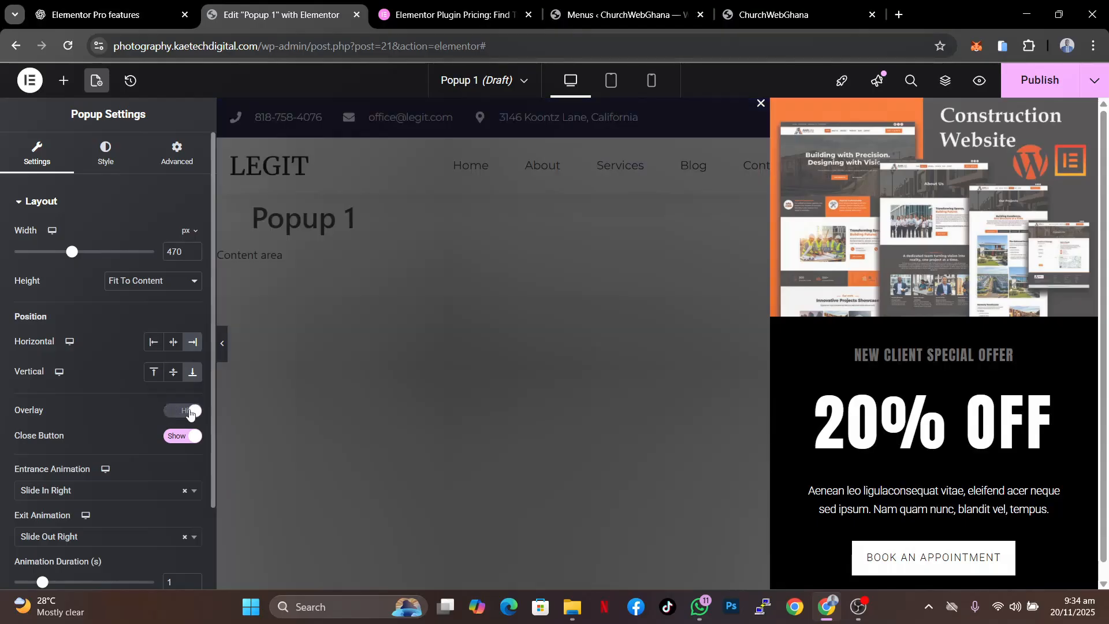
click(191, 412)
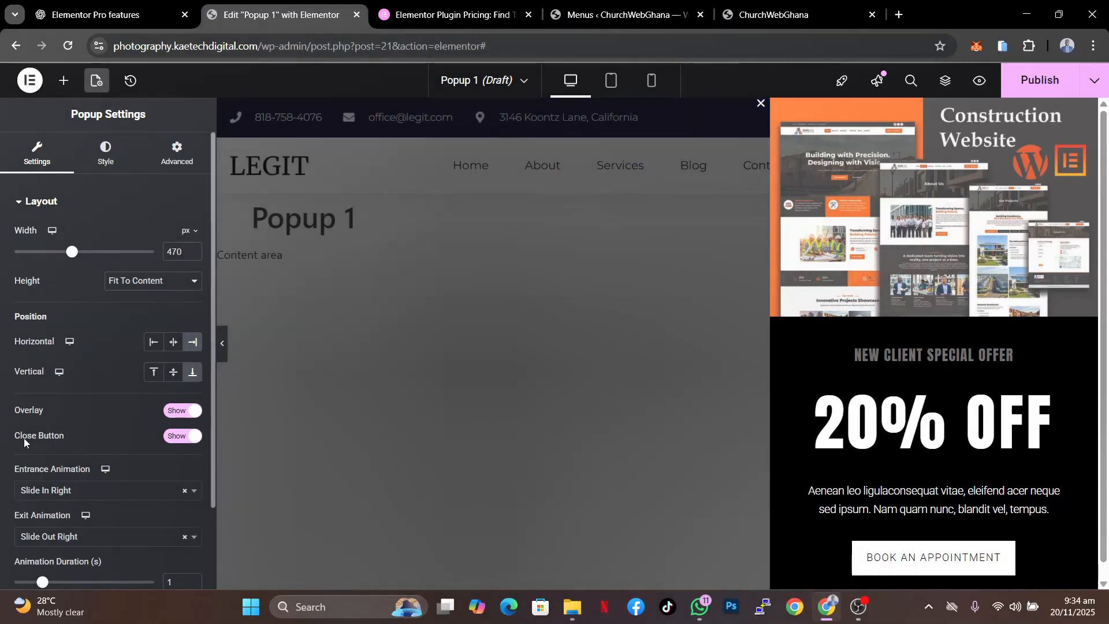
click(176, 438)
click(186, 438)
scroll(87, 463, down, 2)
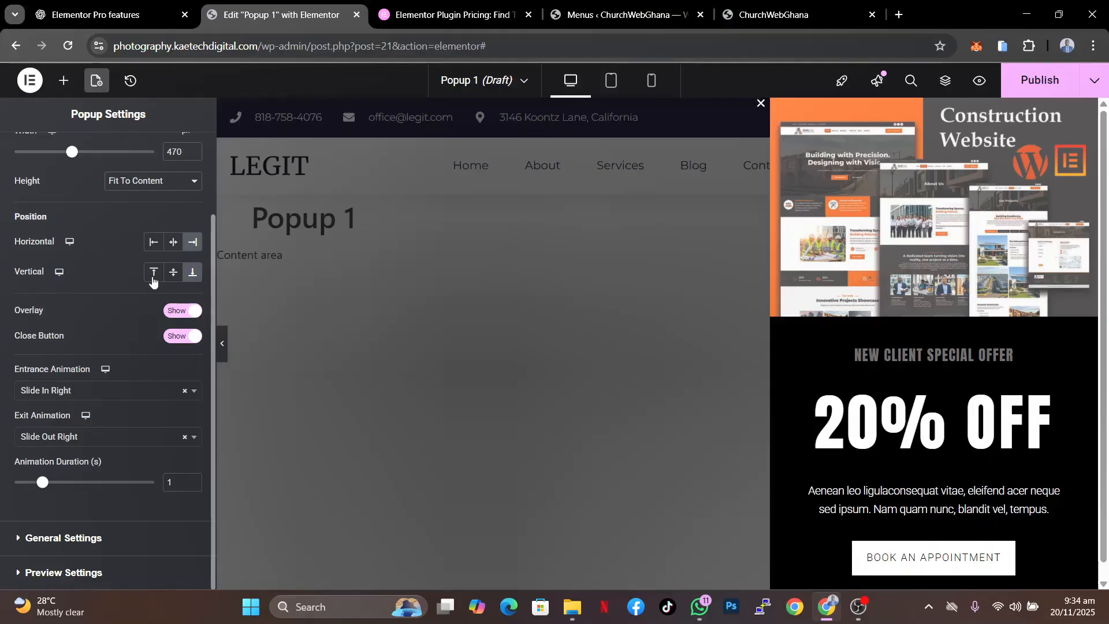
click(172, 244)
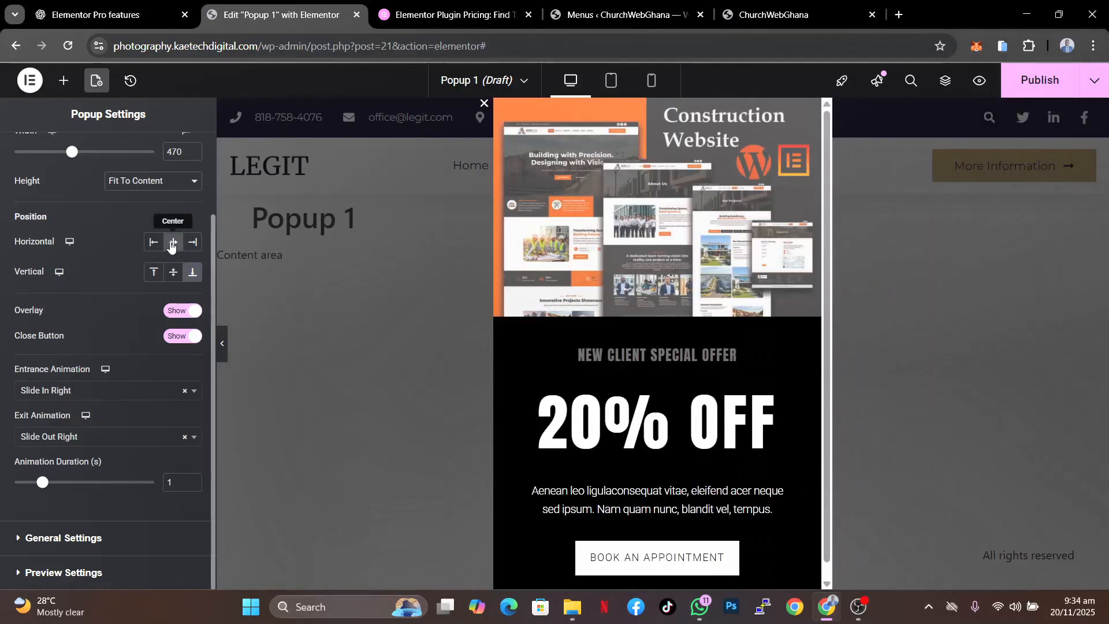
- Set the popup's entrance animation to Fade In
click(80, 392)
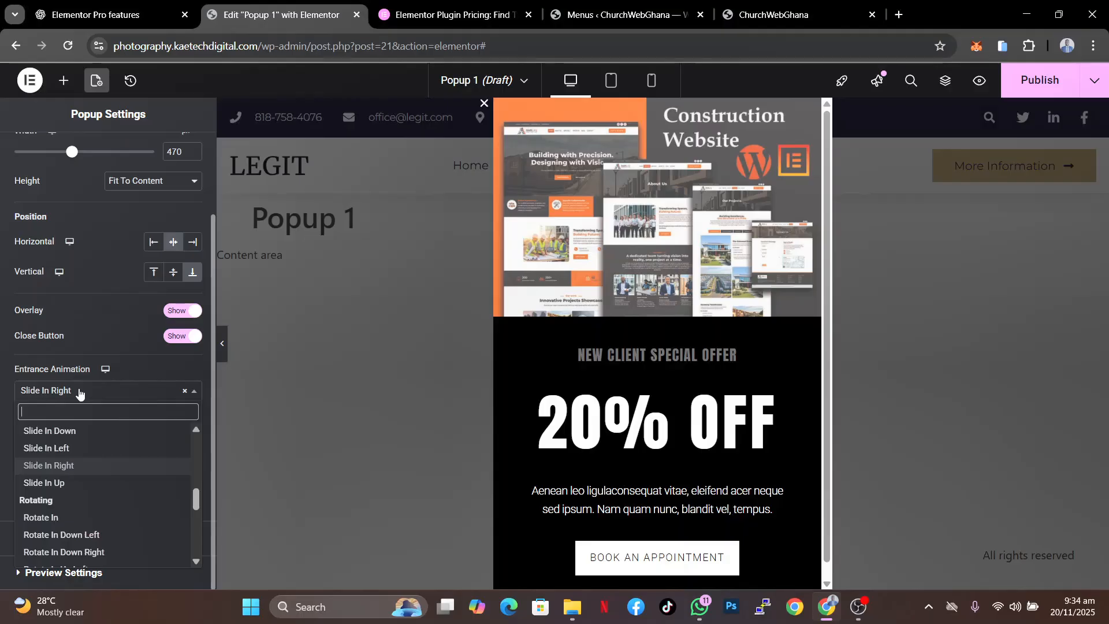
click(80, 392)
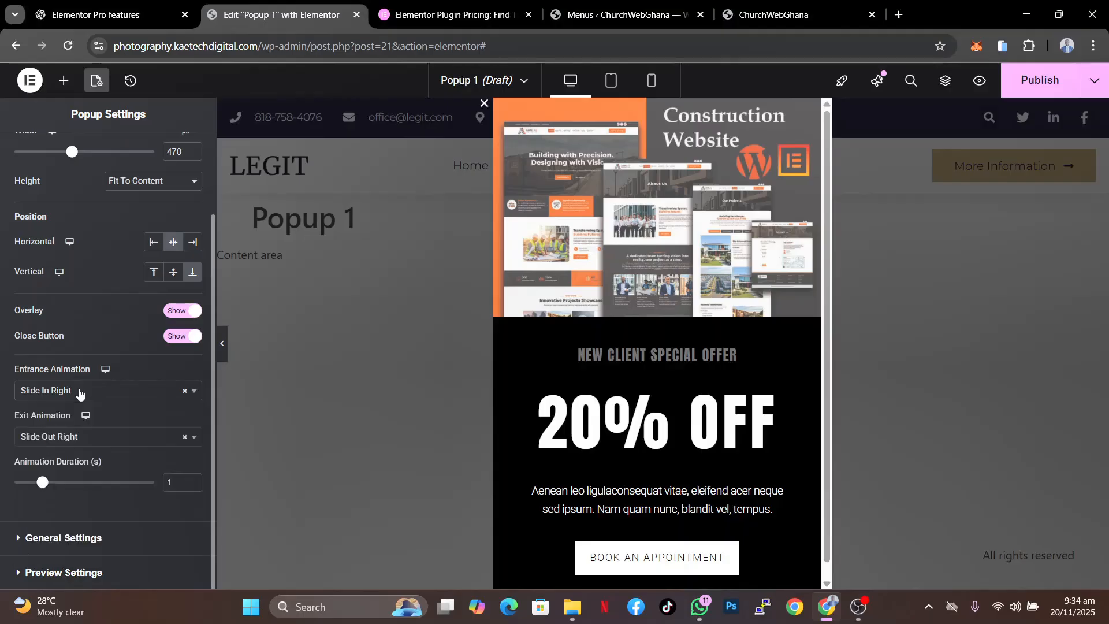
click(87, 442)
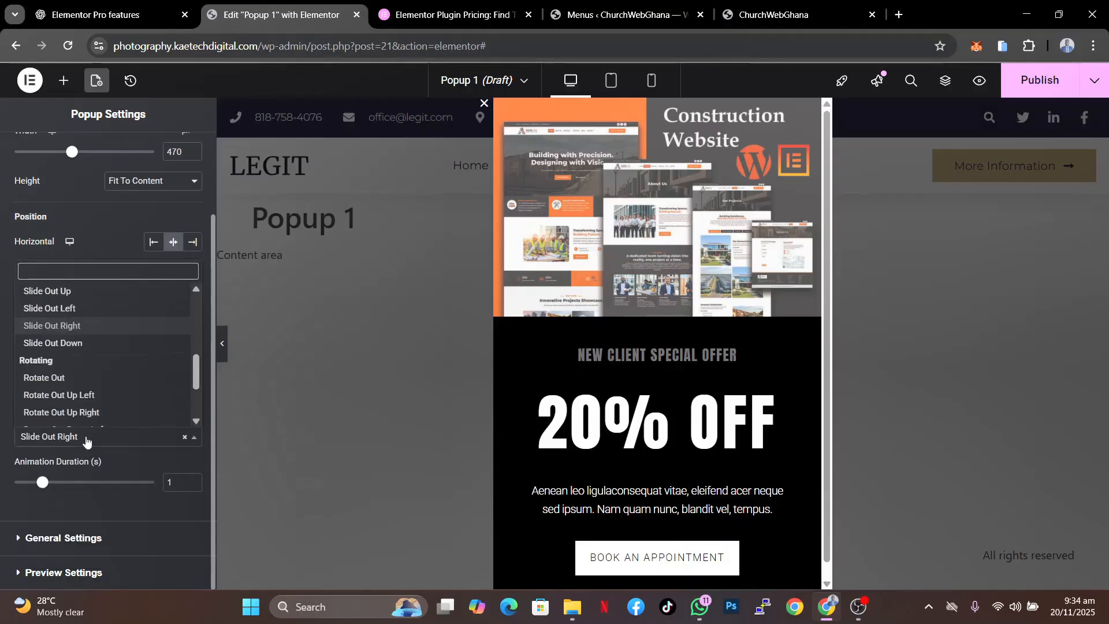
click(86, 441)
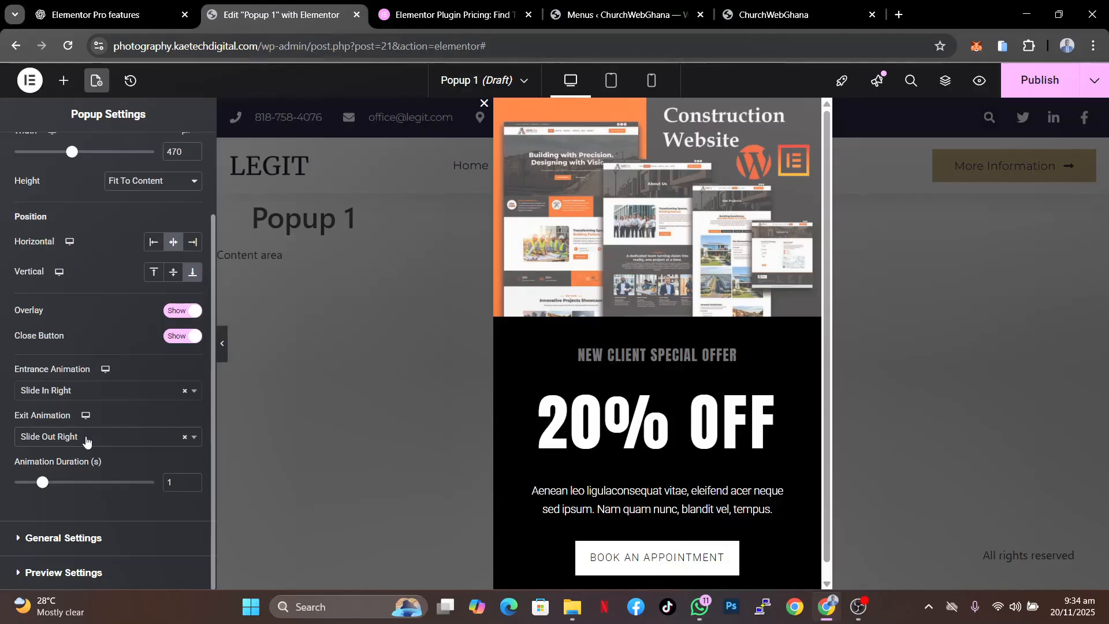
click(106, 395)
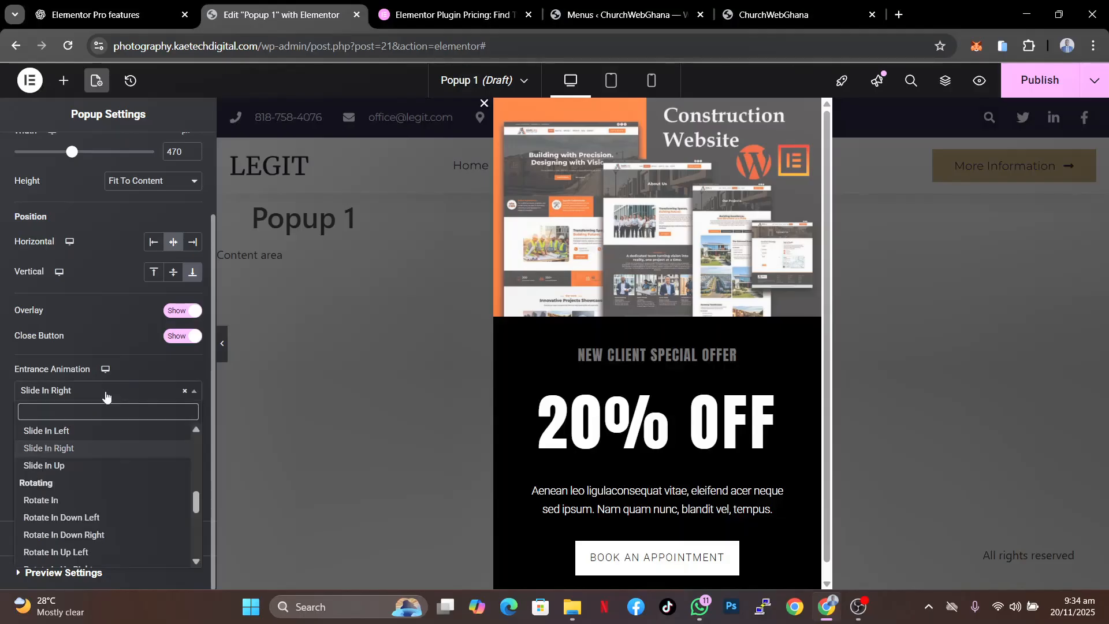
scroll(94, 467, up, 5)
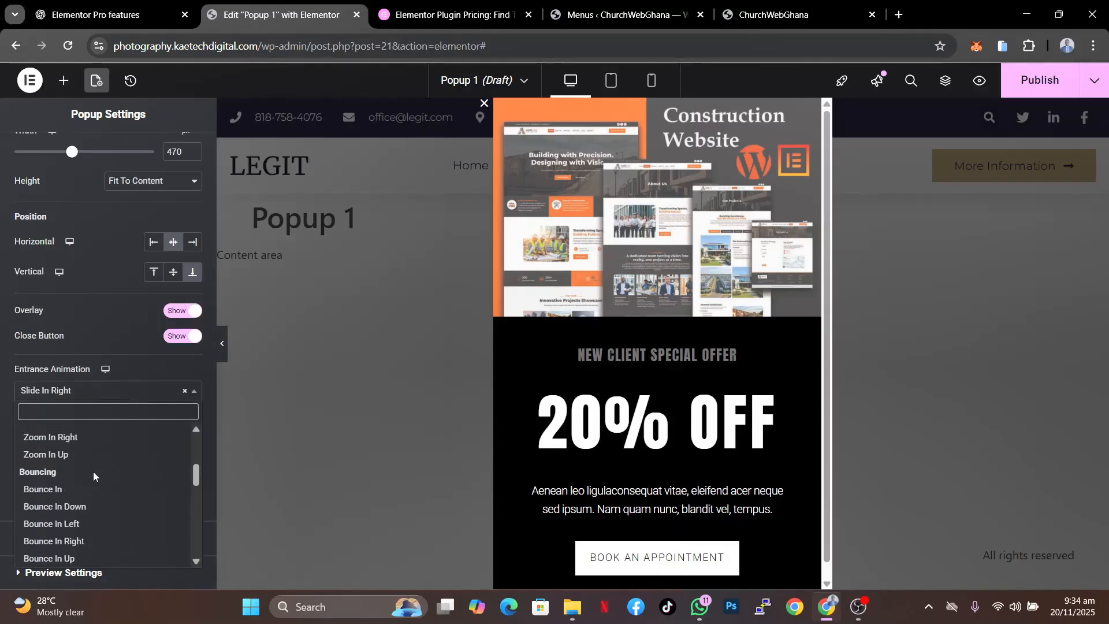
scroll(92, 472, up, 4)
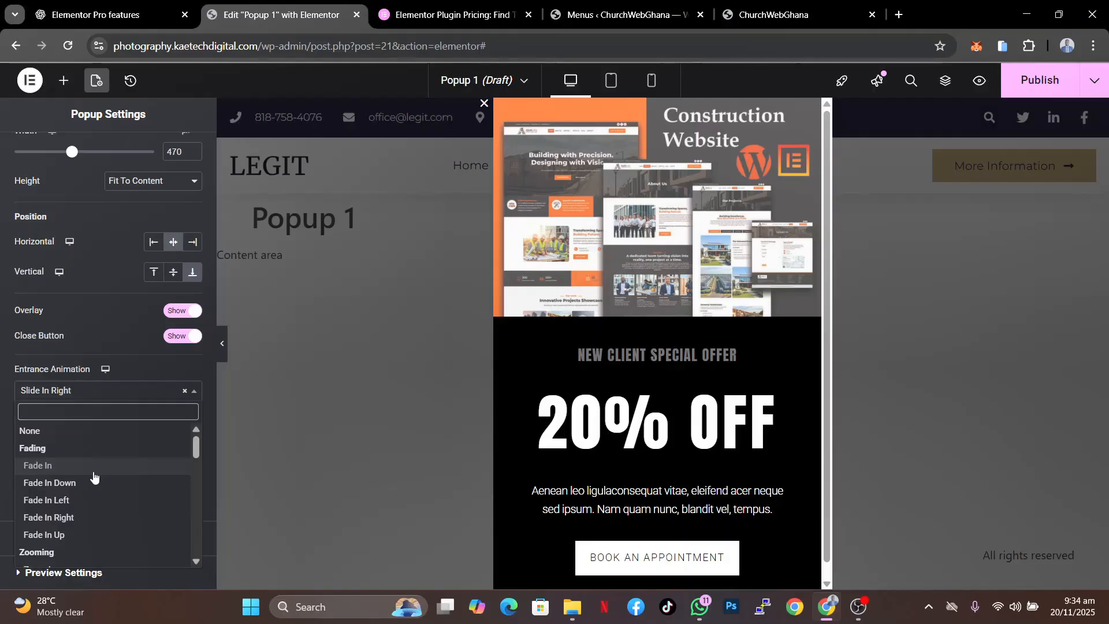
click(95, 466)
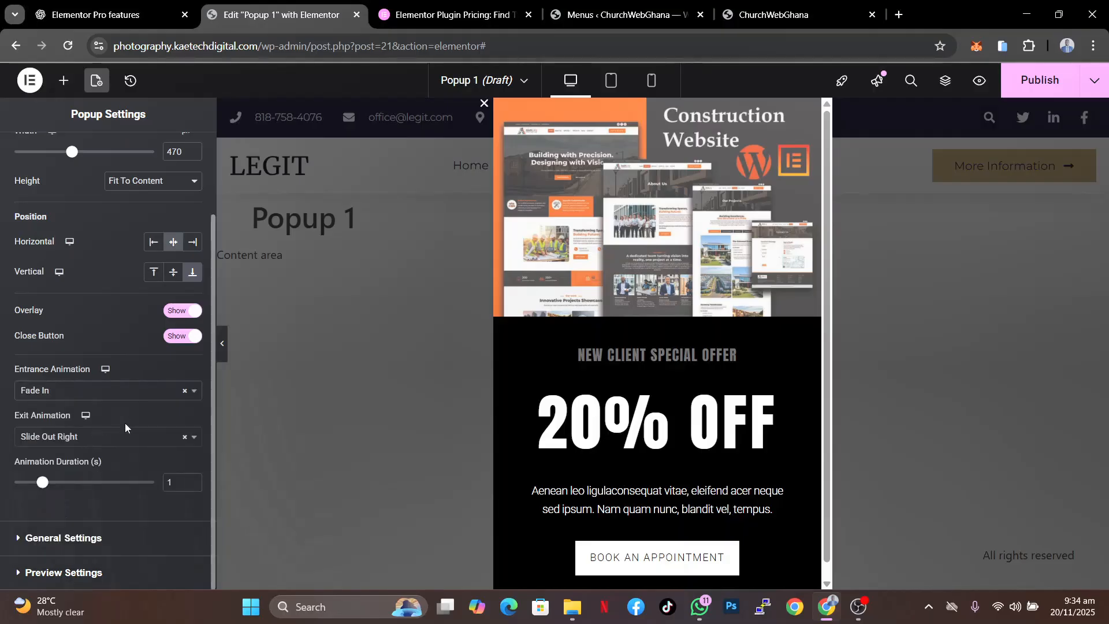
- Set the popup's exit animation to Fade Out
click(105, 441)
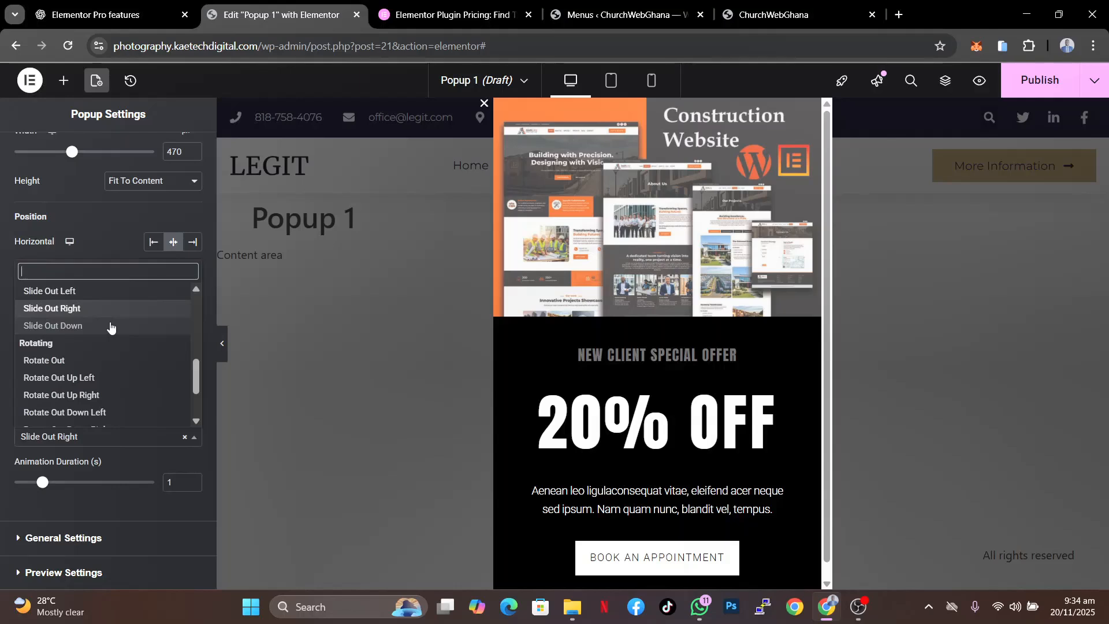
scroll(121, 370, up, 5)
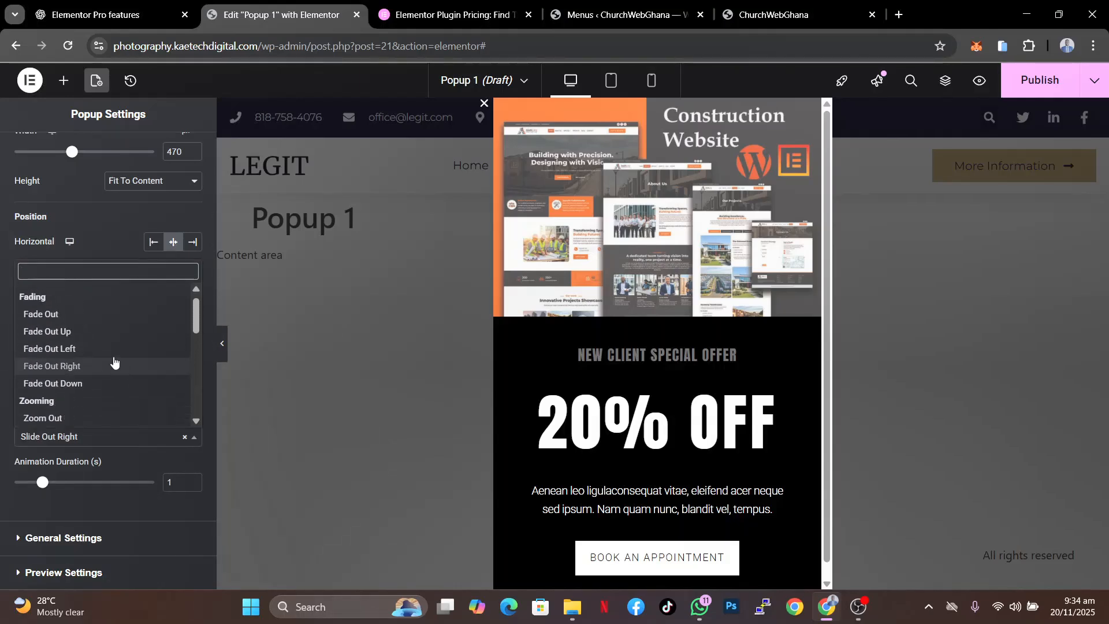
click(116, 315)
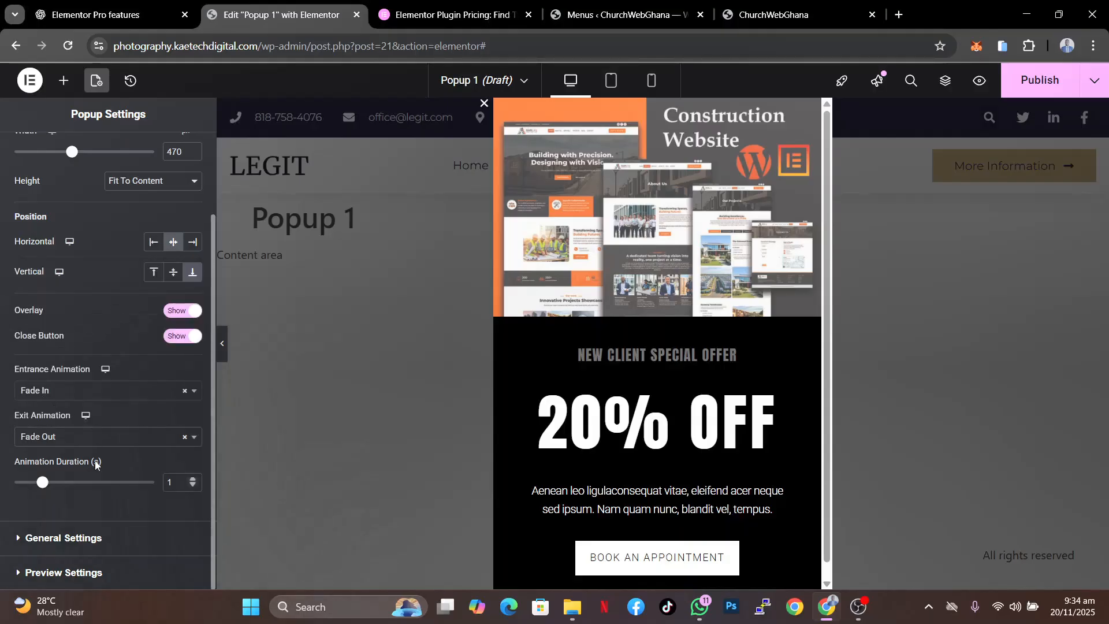
- Review the popup's General Settings, Preview Settings and Layout sections
click(82, 537)
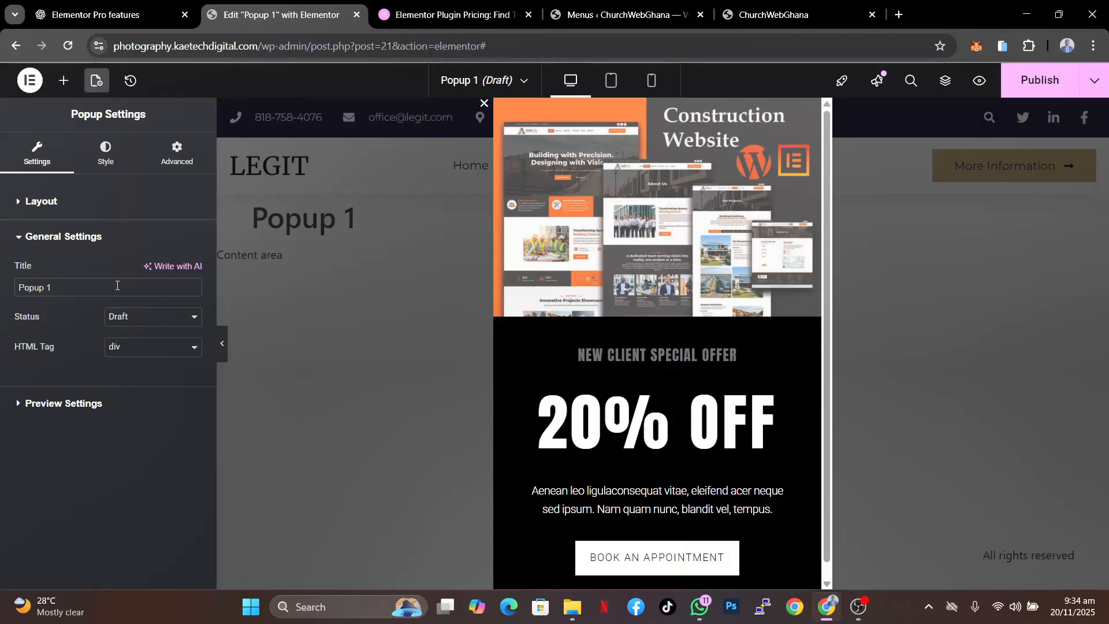
click(93, 403)
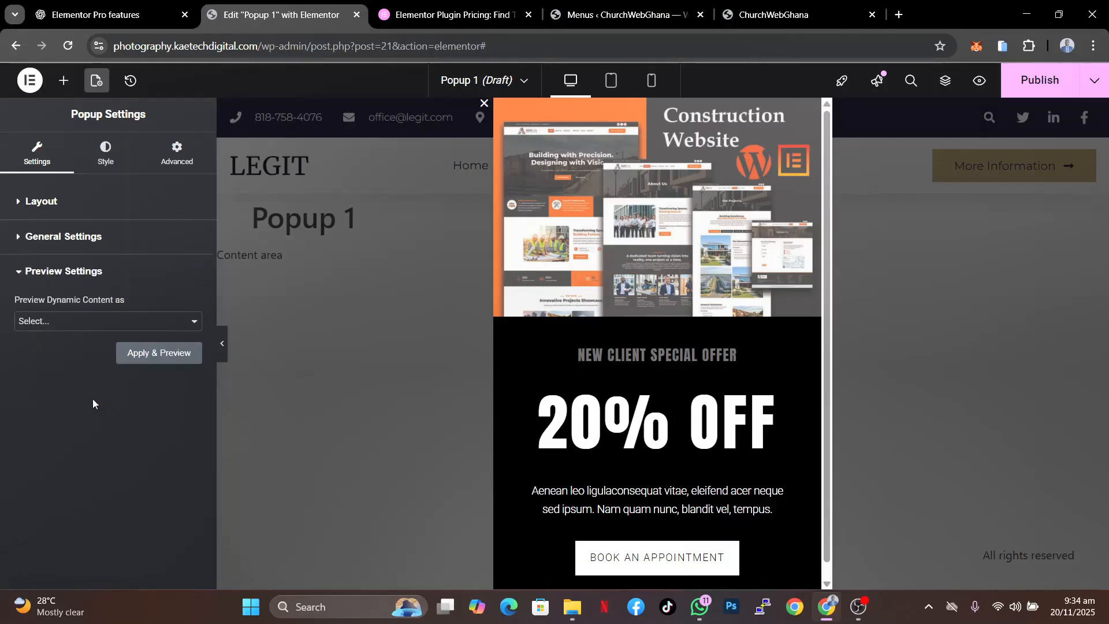
click(184, 327)
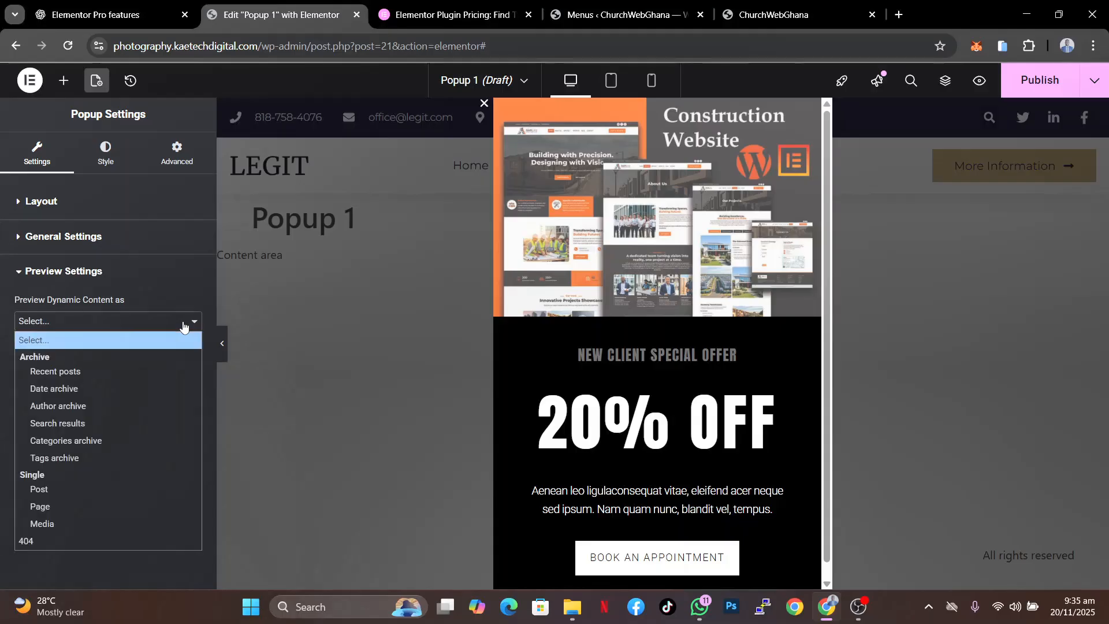
click(133, 271)
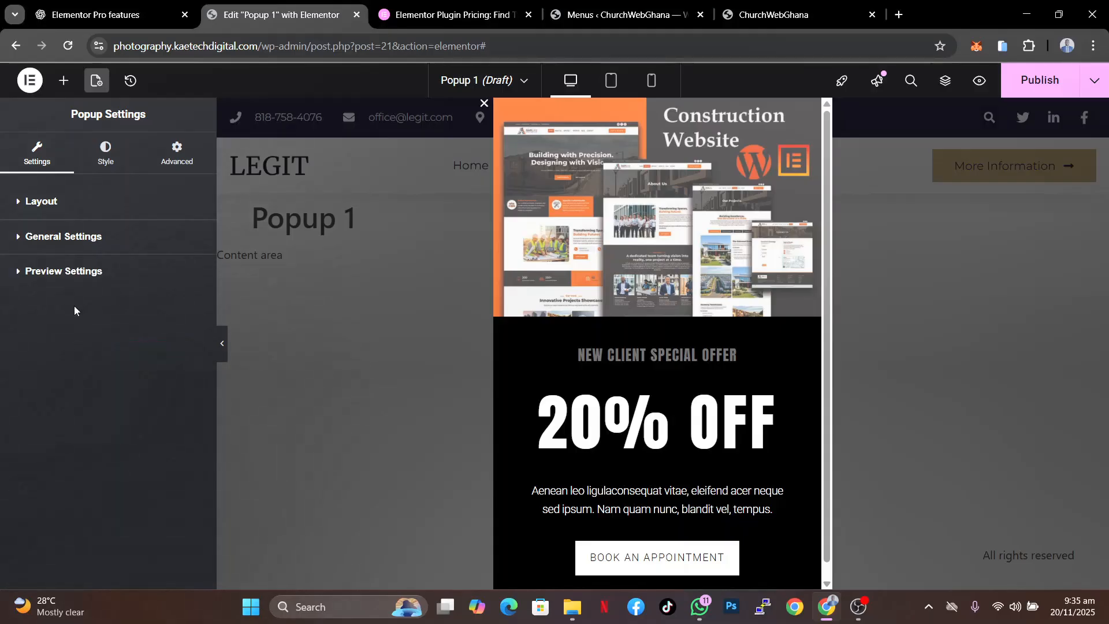
click(101, 203)
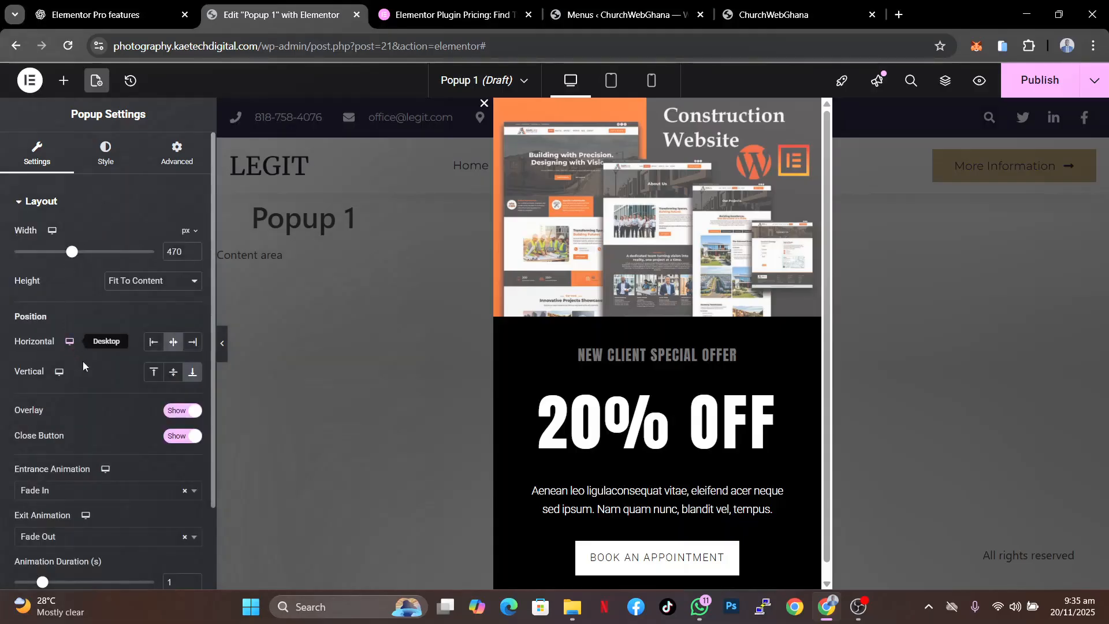
scroll(92, 404, down, 2)
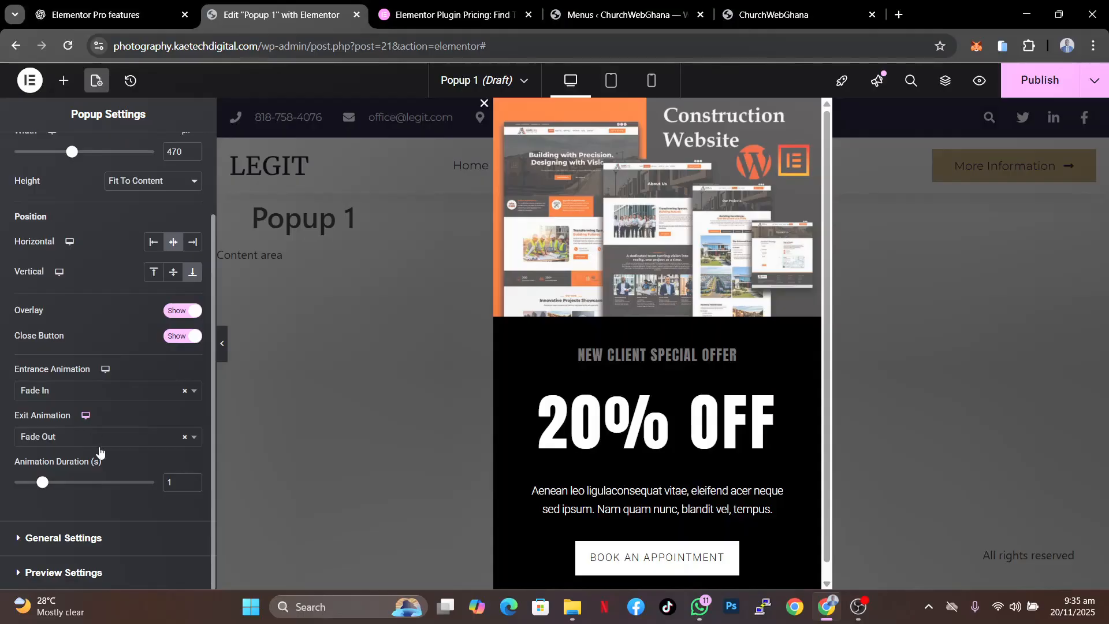
scroll(138, 393, up, 2)
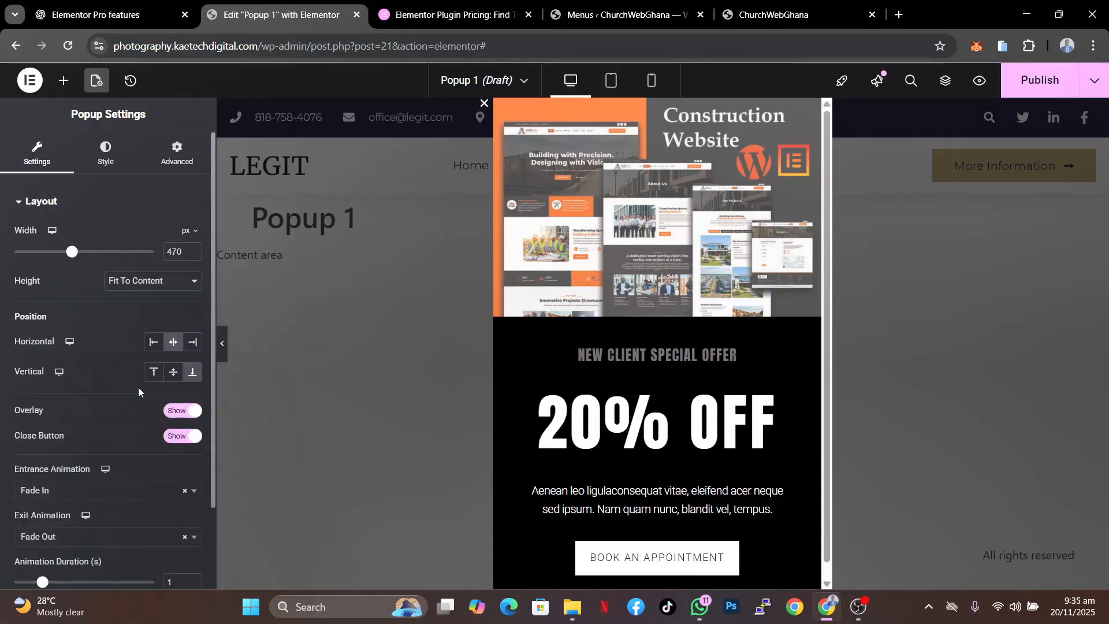
- In the popup's close button styling, try the Outside position and revert to Inside
click(105, 156)
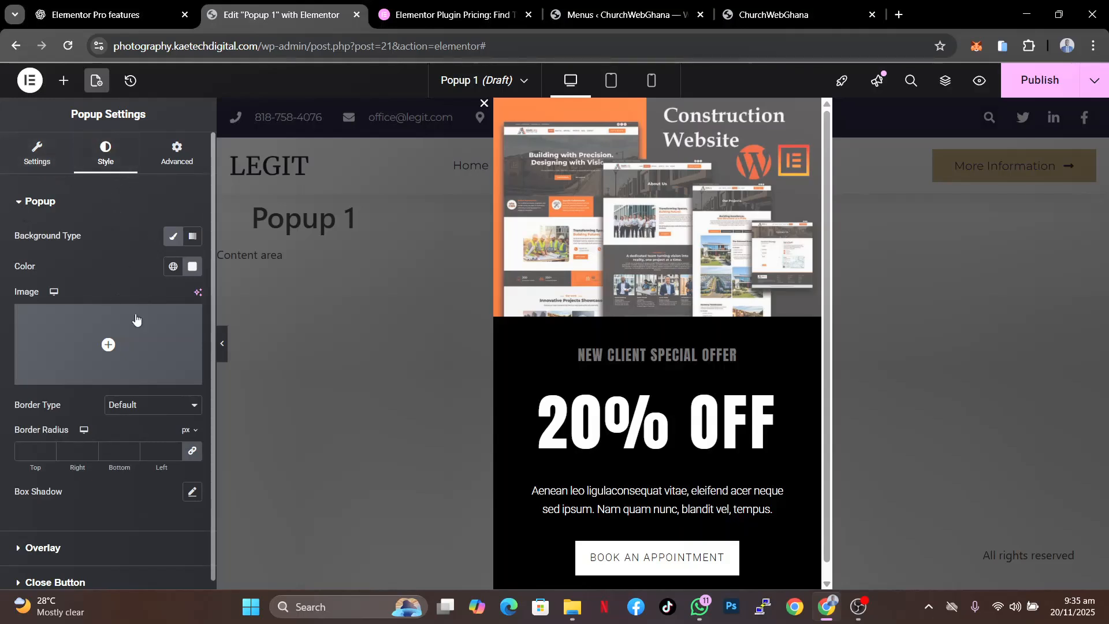
mouse_move(139, 384)
scroll(92, 497, down, 1)
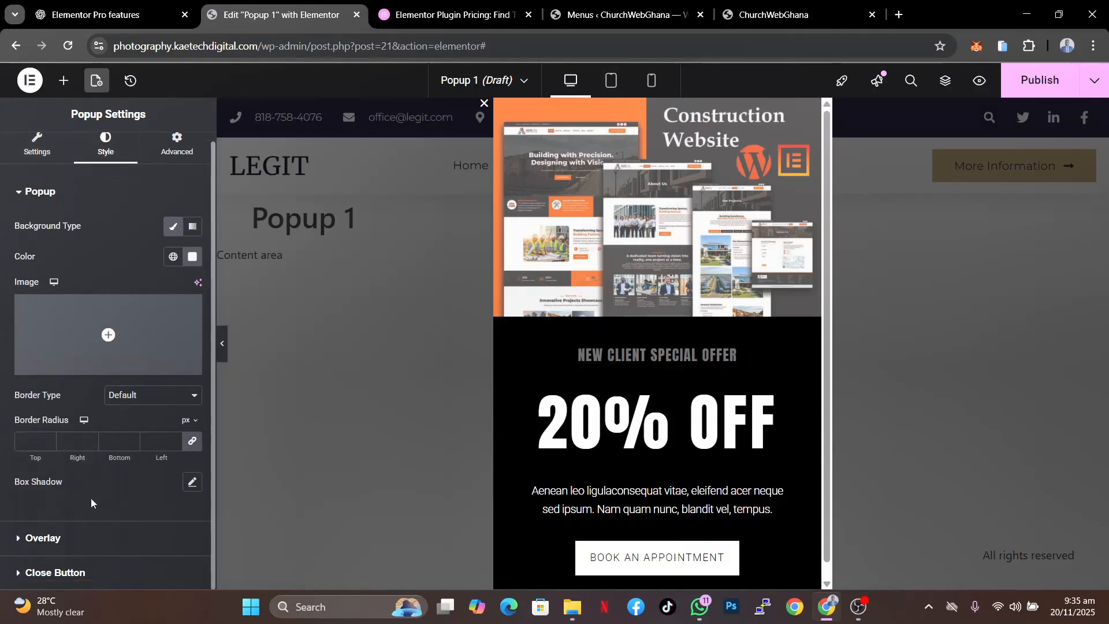
click(100, 570)
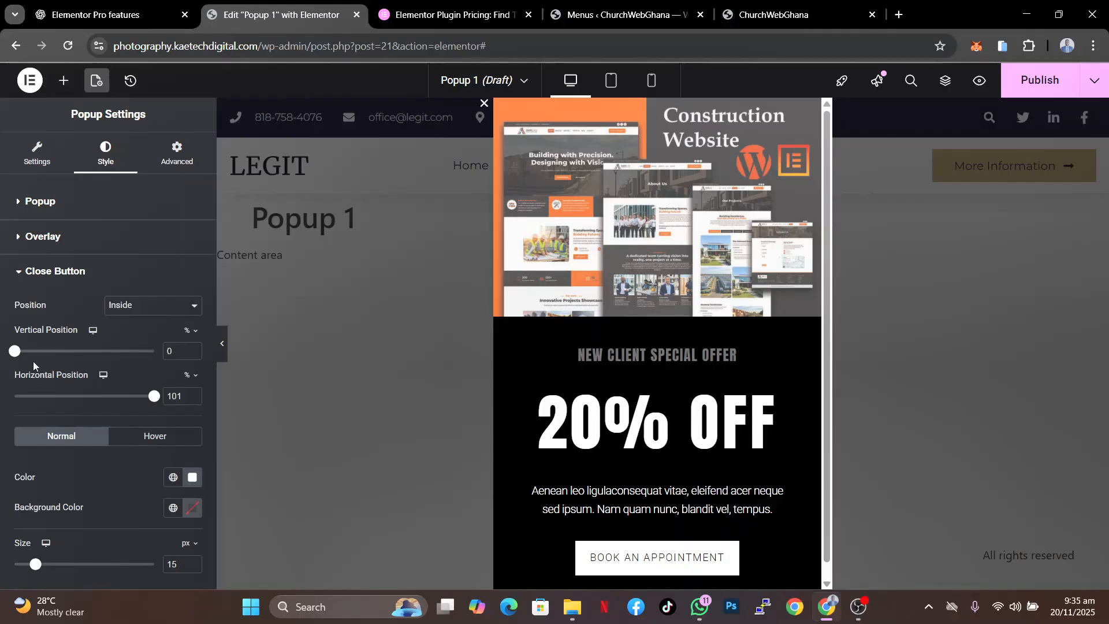
click(155, 309)
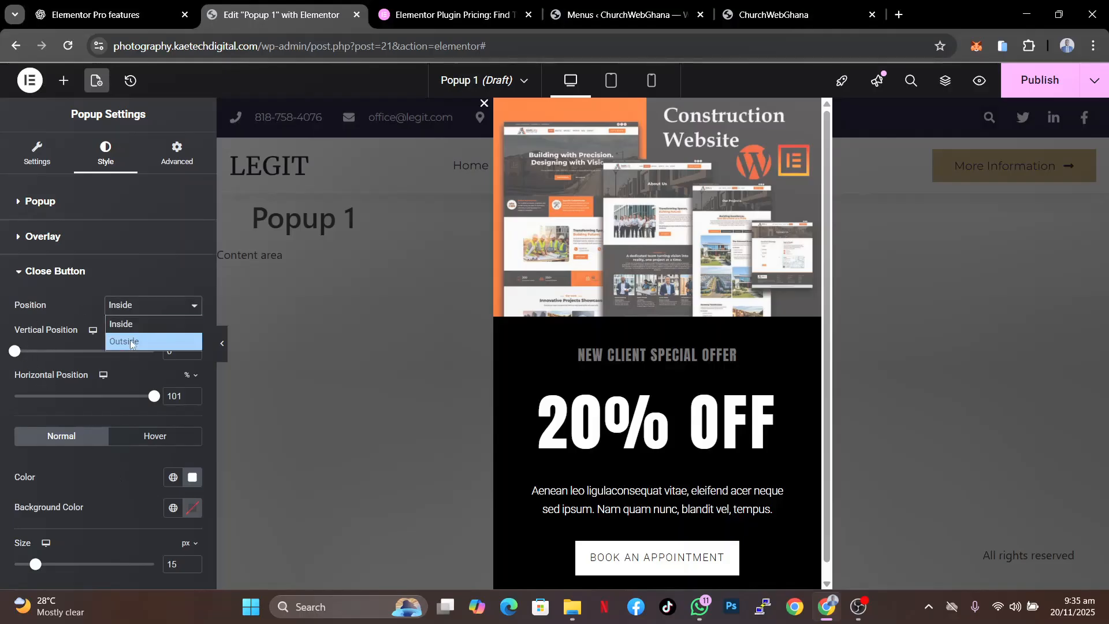
click(129, 339)
click(153, 312)
click(141, 321)
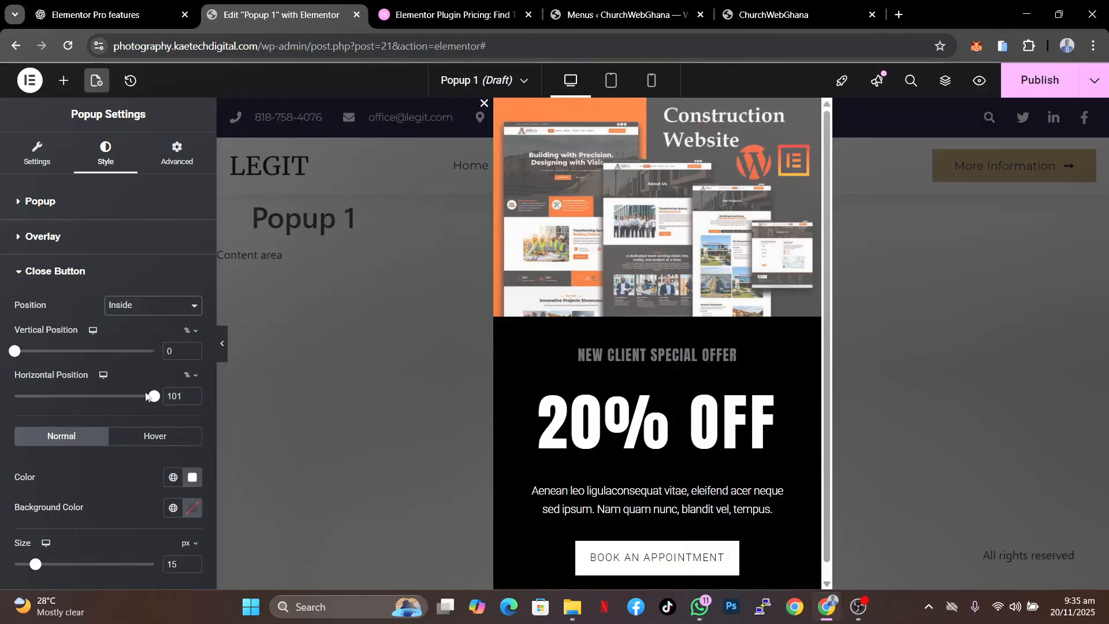
- Set the close button's horizontal position to 8% and vertical position to 2%
drag(148, 398, 1, 408)
mouse_move(15, 356)
mouse_down()
mouse_move(26, 355)
mouse_move(3, 354)
mouse_move(47, 353)
mouse_move(2, 350)
mouse_up()
mouse_move(14, 396)
mouse_down()
mouse_move(59, 396)
mouse_move(25, 397)
mouse_up()
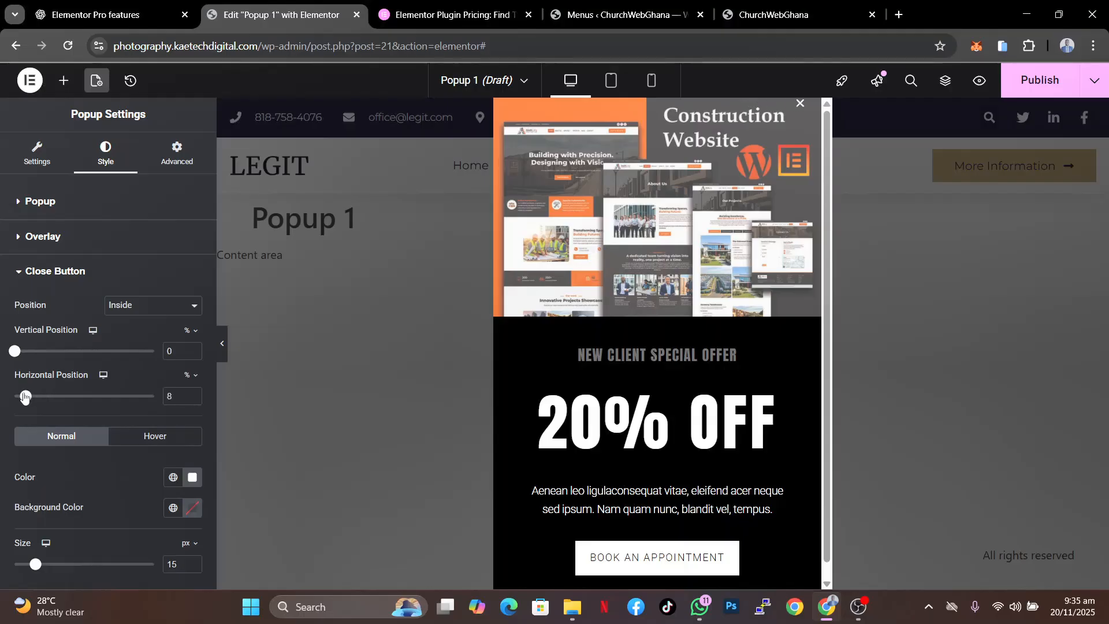
click(159, 313)
click(162, 305)
drag(14, 351, 16, 355)
- Set the close button's size to 30 px, vertical position to 0% and horizontal position to 5%
drag(35, 564, 57, 566)
drag(17, 354, 8, 357)
drag(26, 396, 24, 396)
click(193, 398)
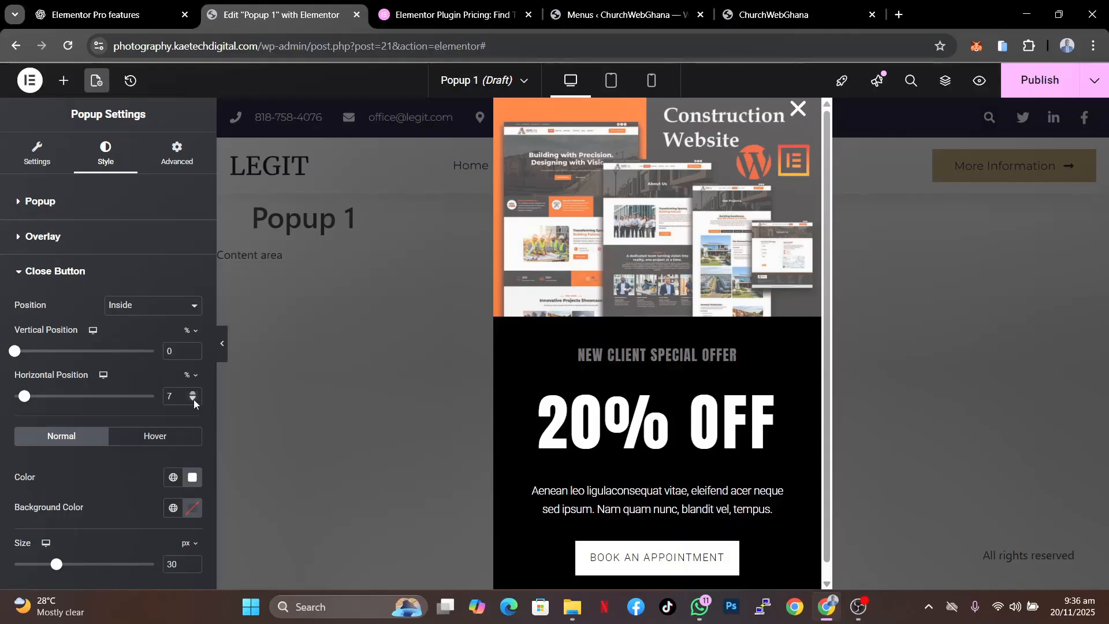
click(193, 399)
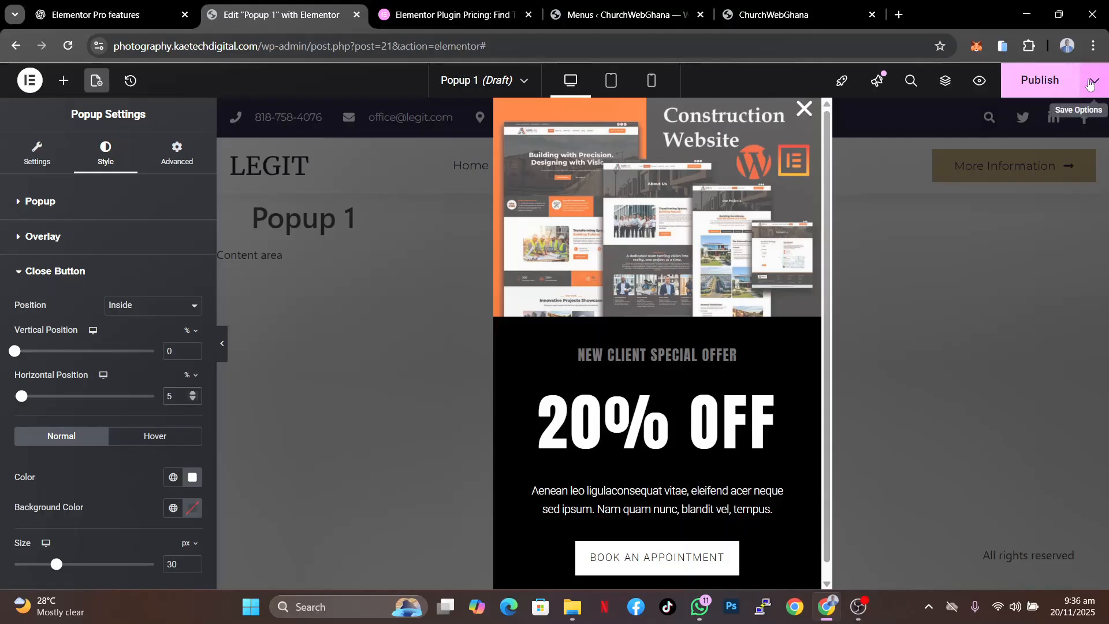
- Open the popup's publish settings and add an Include condition for the Entire site
click(1091, 84)
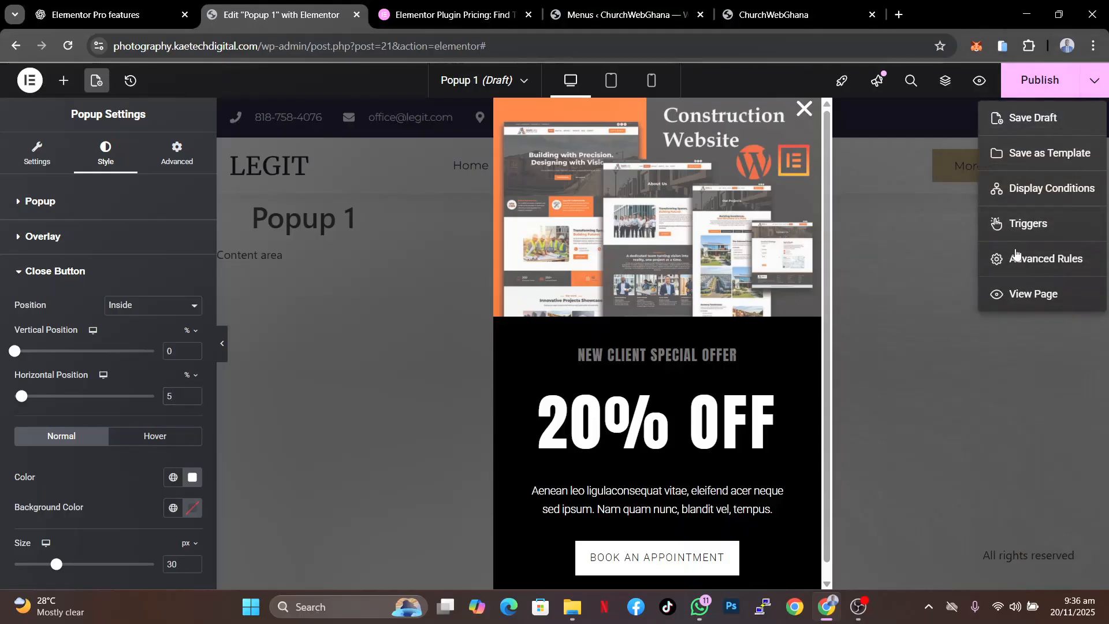
click(1089, 85)
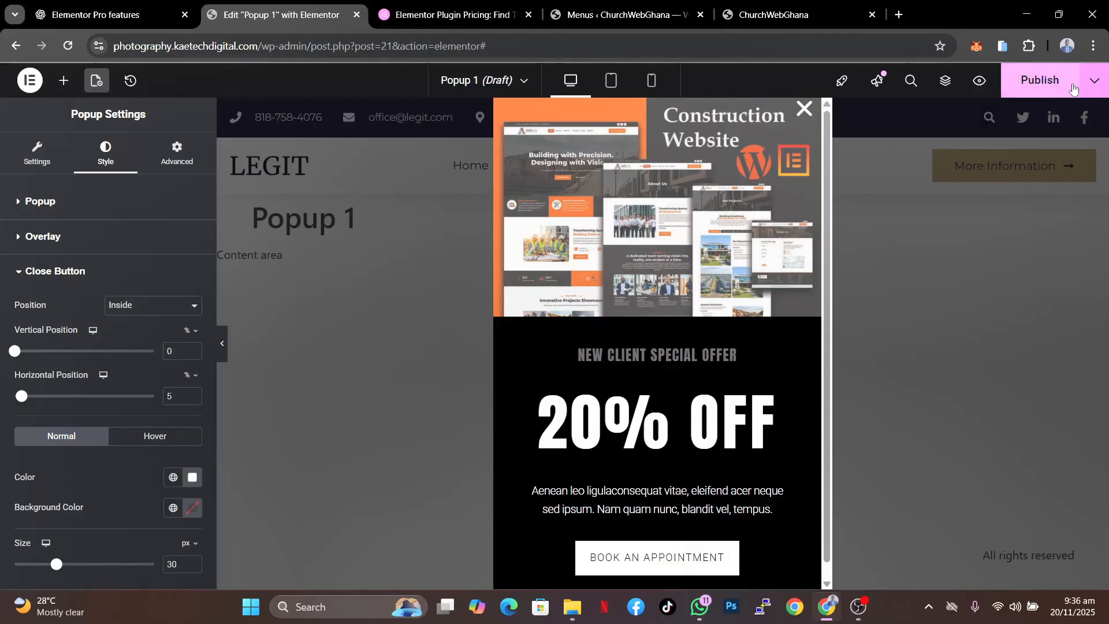
click(1093, 83)
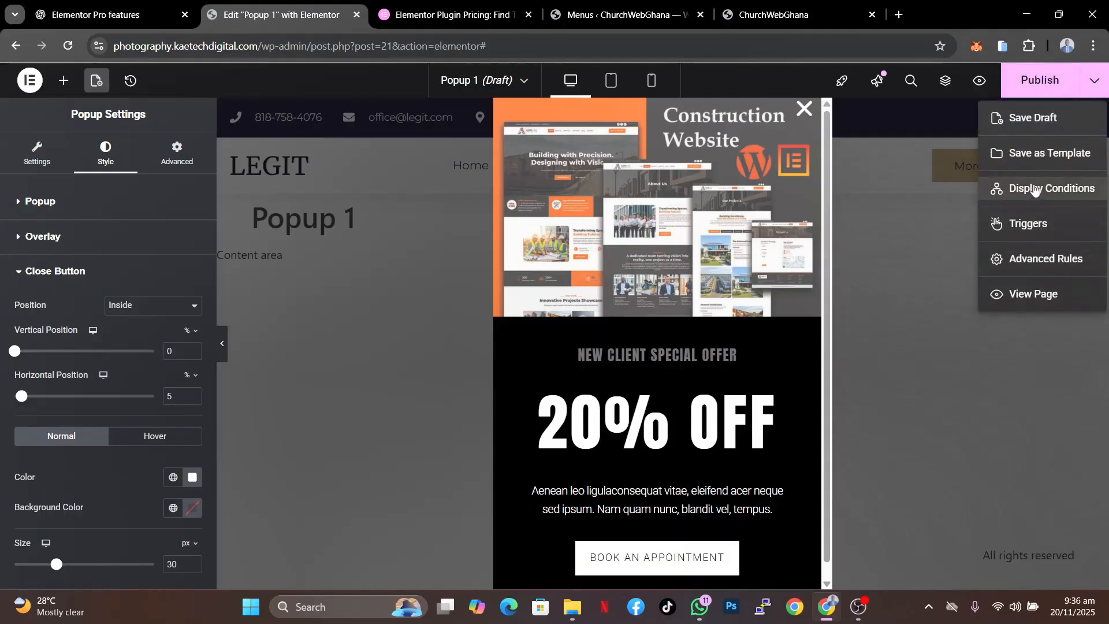
click(1034, 188)
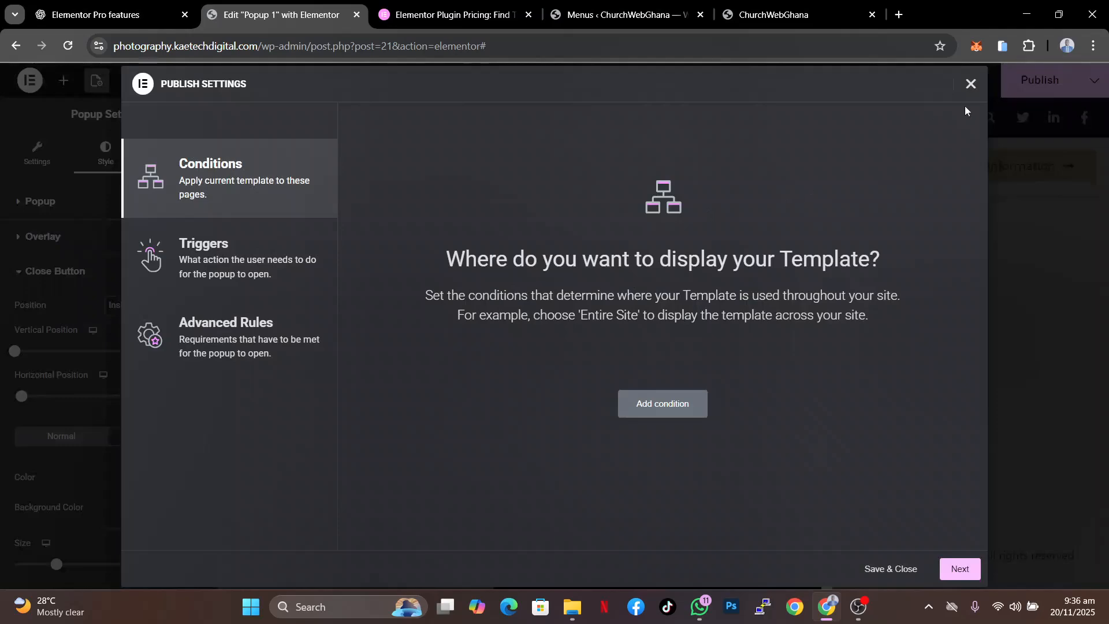
click(970, 85)
click(1038, 82)
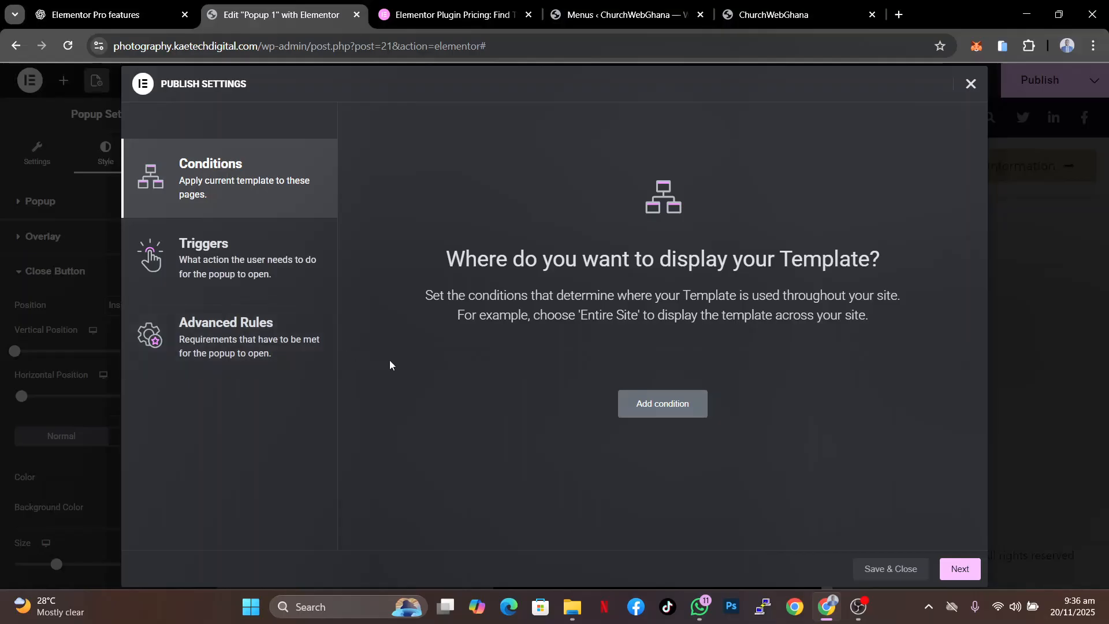
click(680, 406)
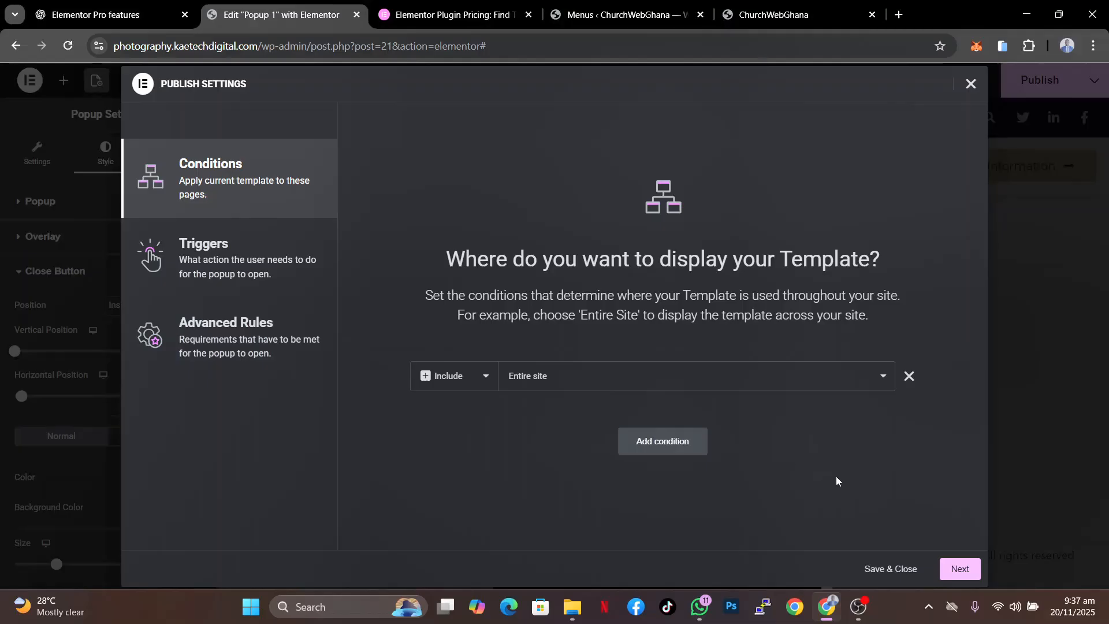
- Enable the On Scroll trigger, direction Down within 20%, and enable the On Page Exit Intent trigger
click(209, 258)
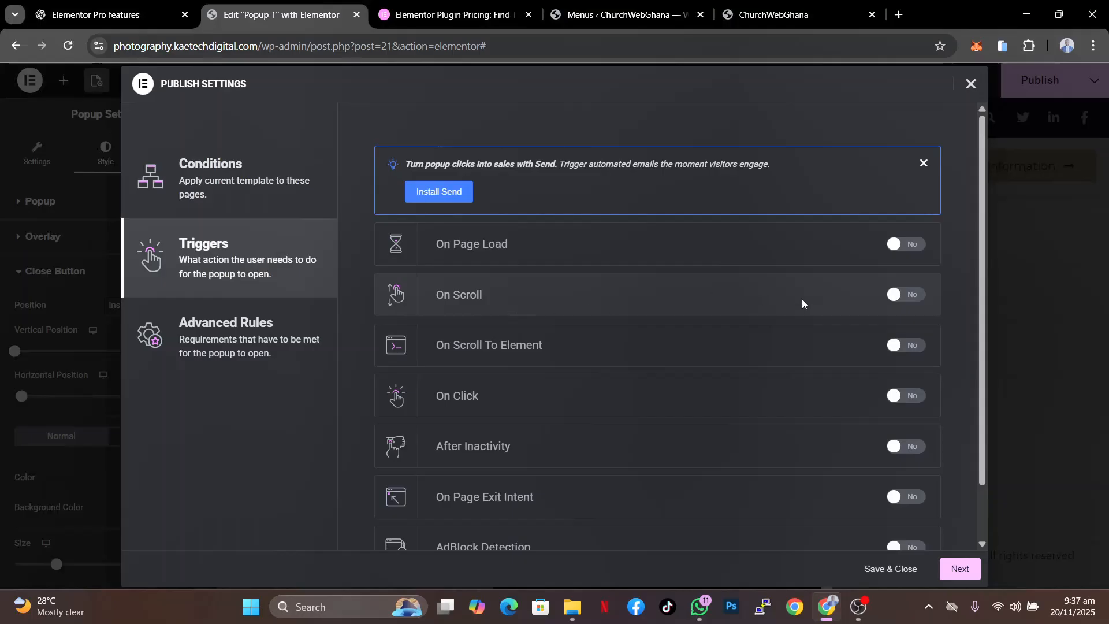
click(911, 296)
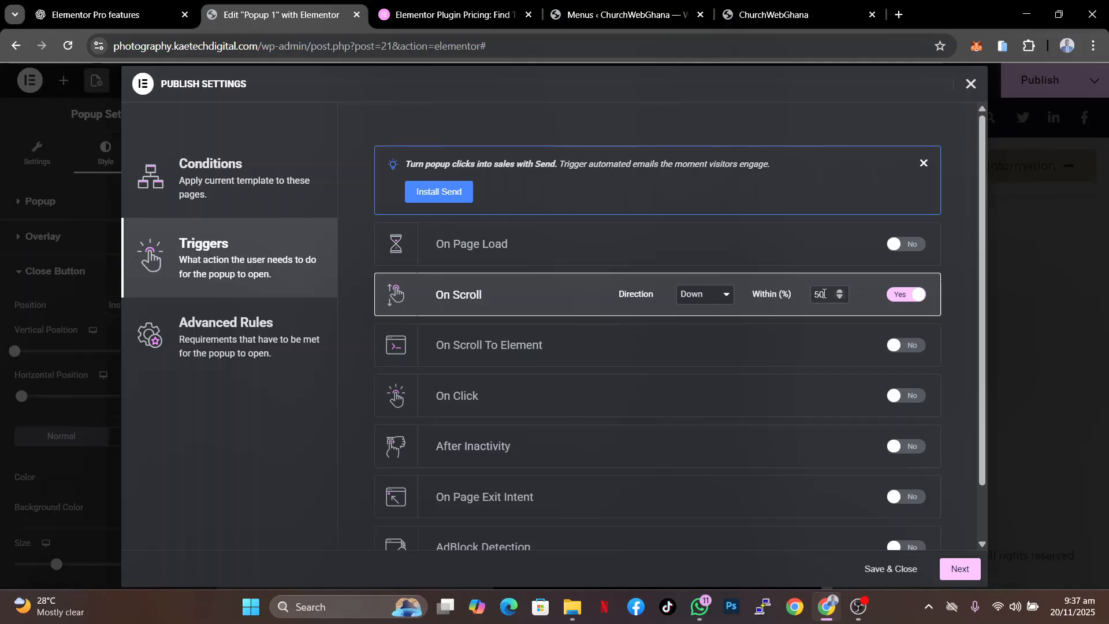
drag(819, 295, 805, 293)
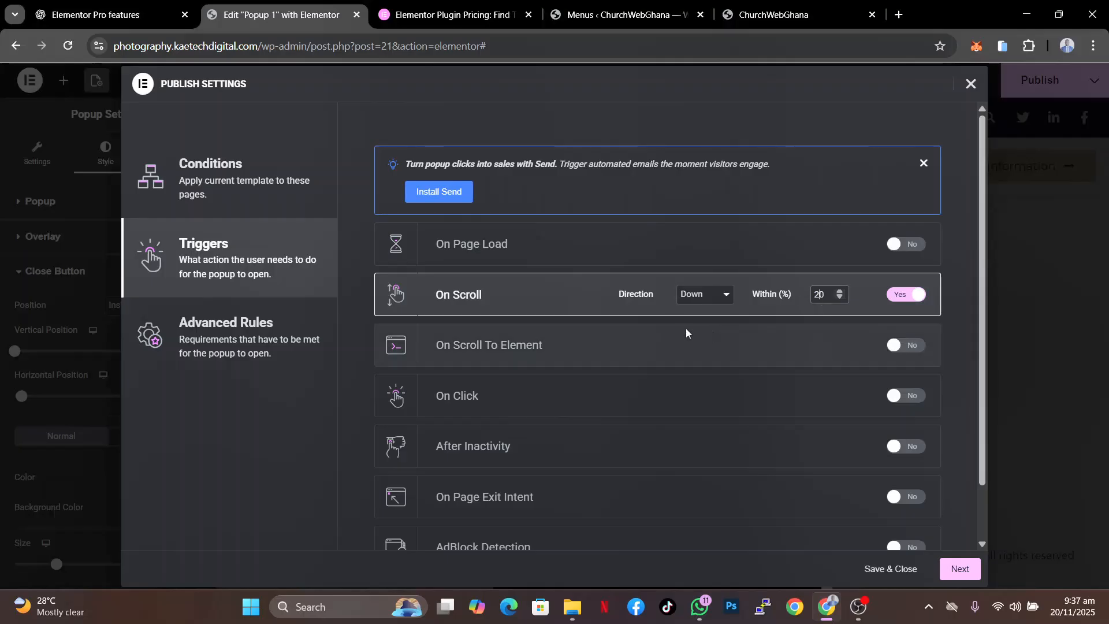
click(822, 296)
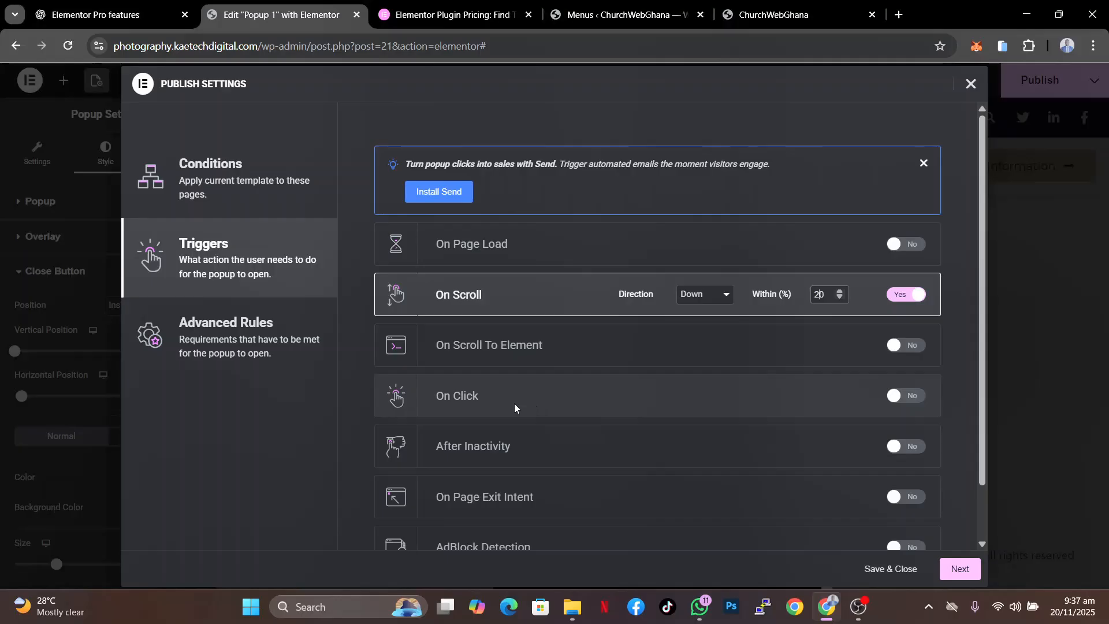
scroll(625, 428, down, 1)
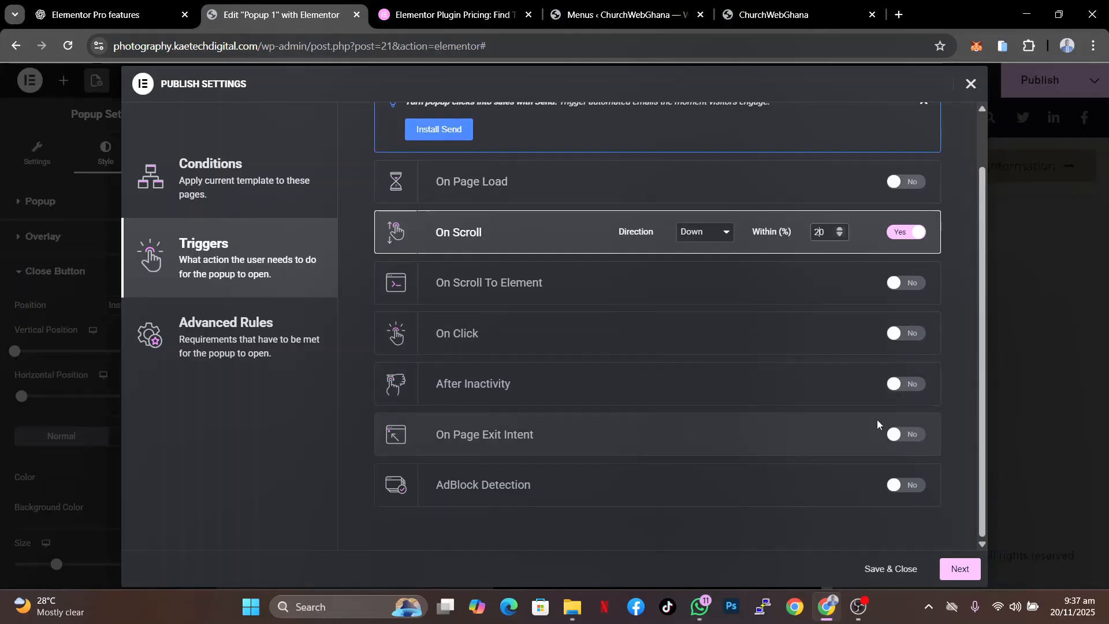
click(907, 437)
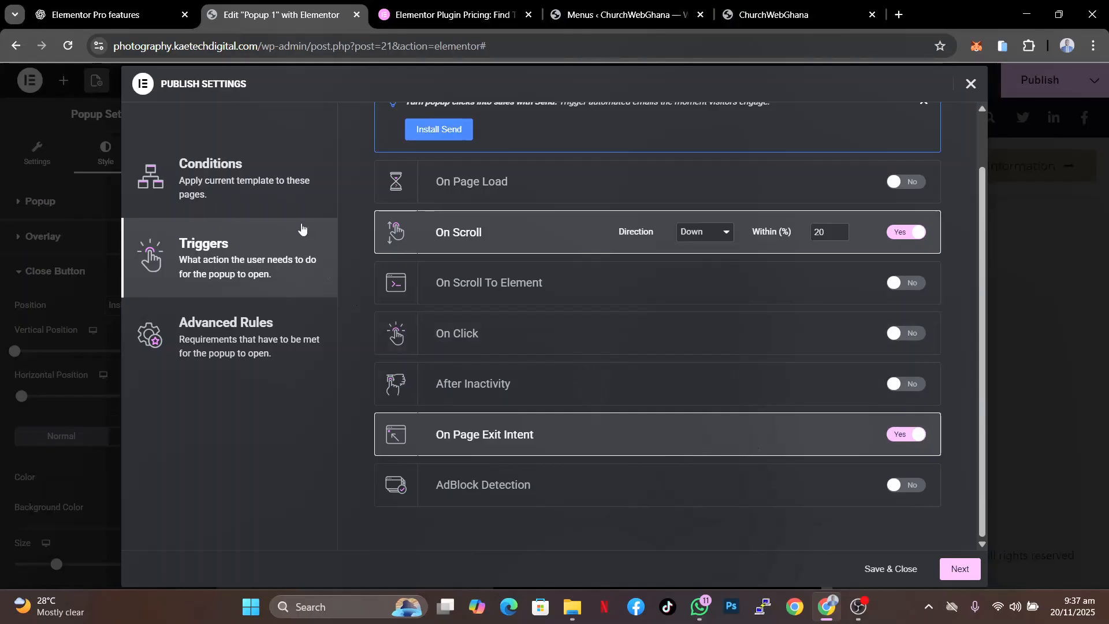
- Review the Advanced Rules options, then save and publish the popup with Save & Close
click(214, 334)
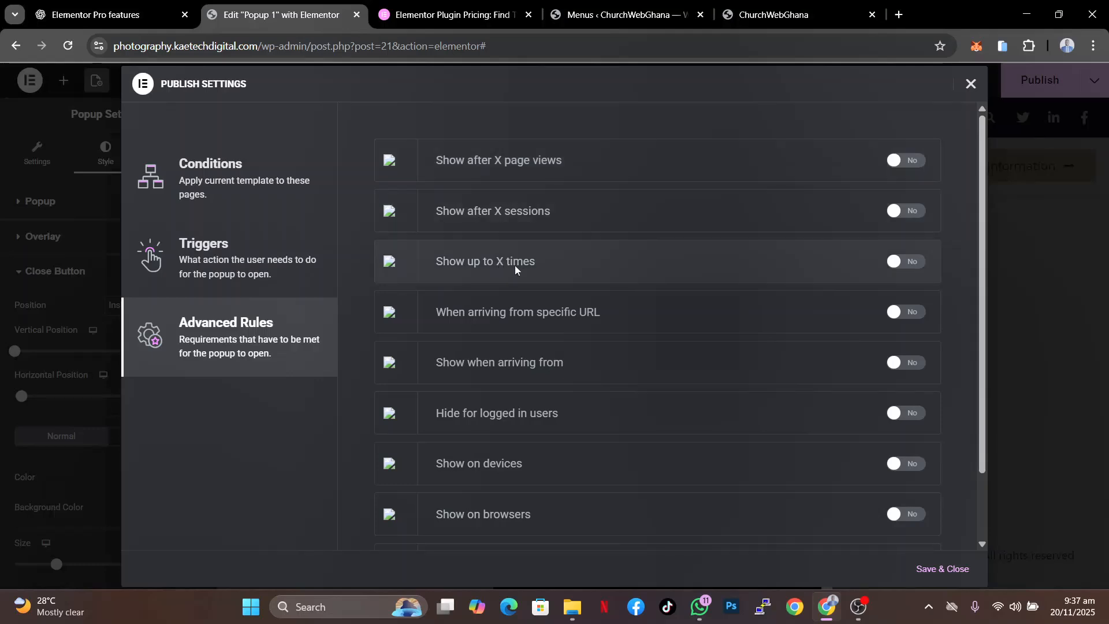
scroll(539, 496, down, 2)
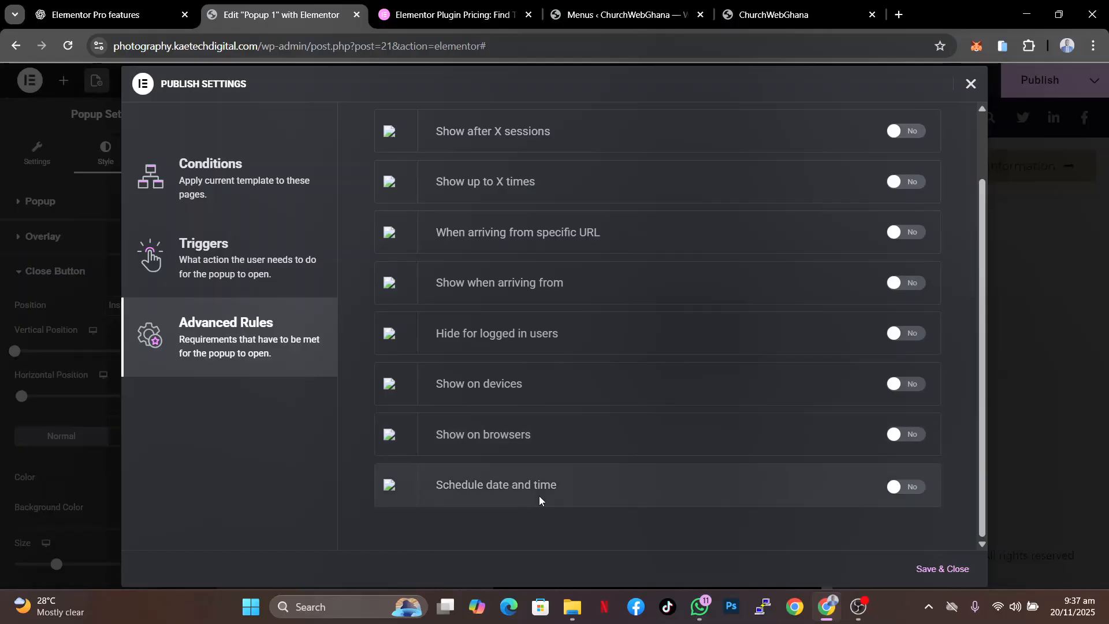
scroll(602, 334, up, 2)
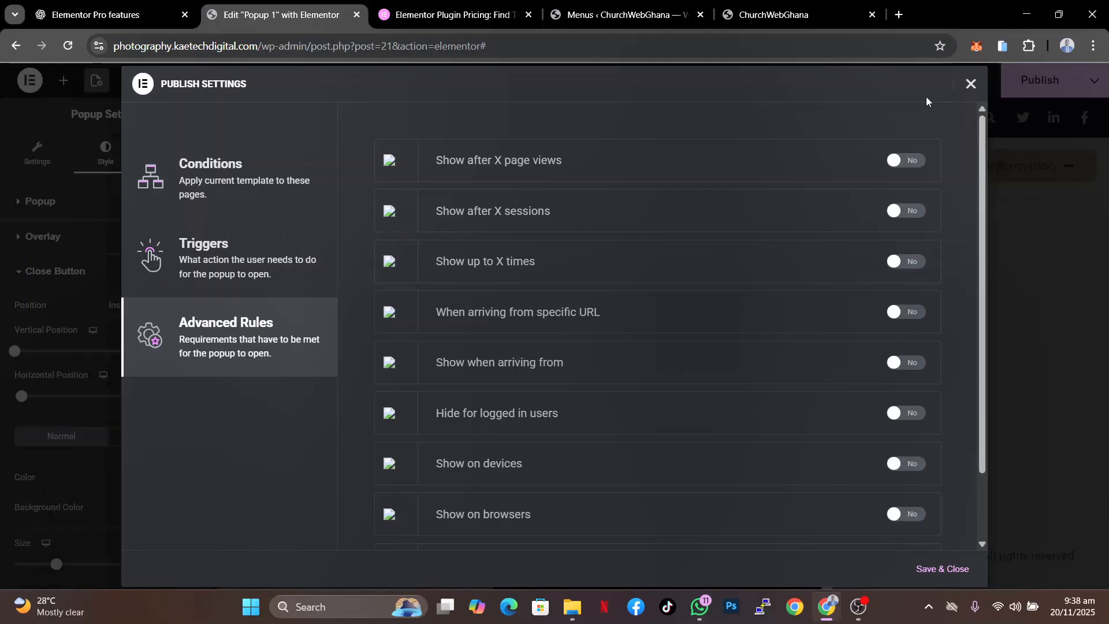
scroll(737, 313, down, 2)
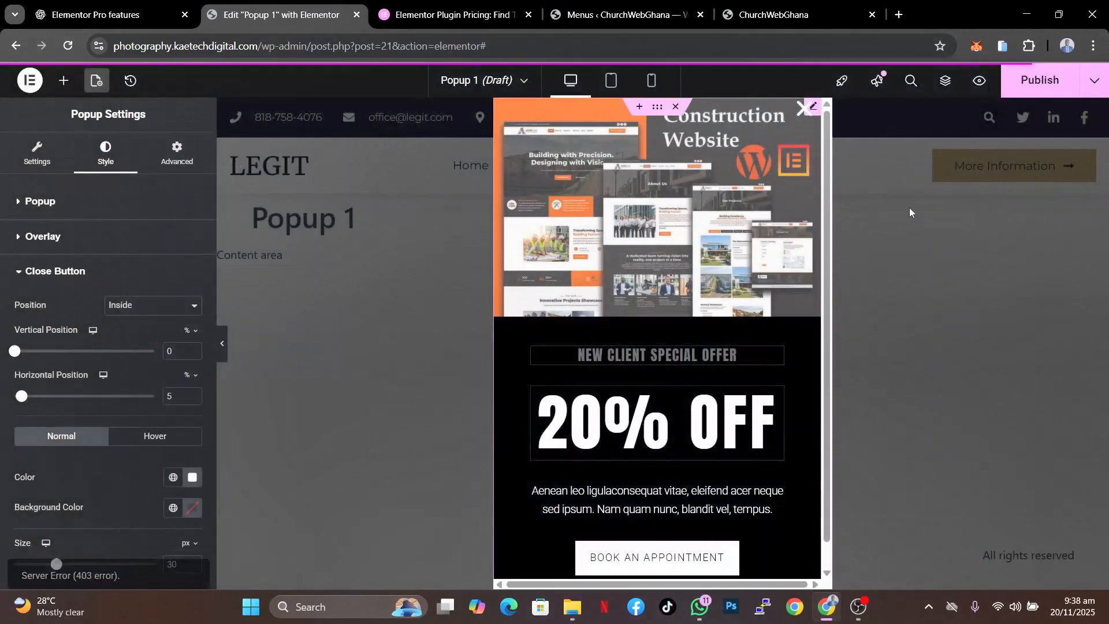
click(1039, 80)
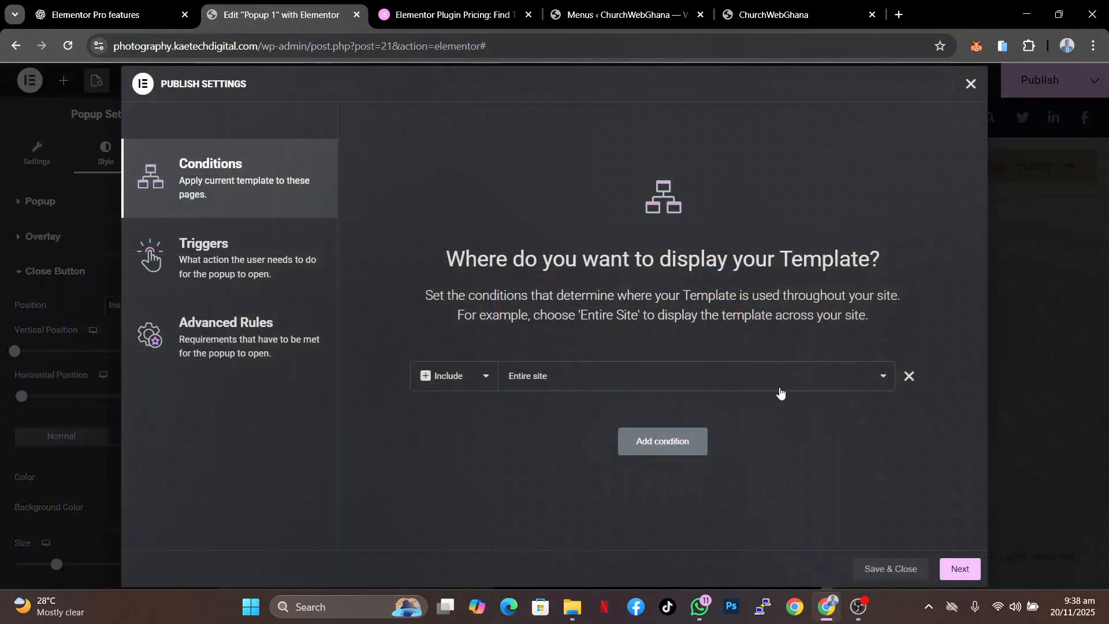
click(890, 569)
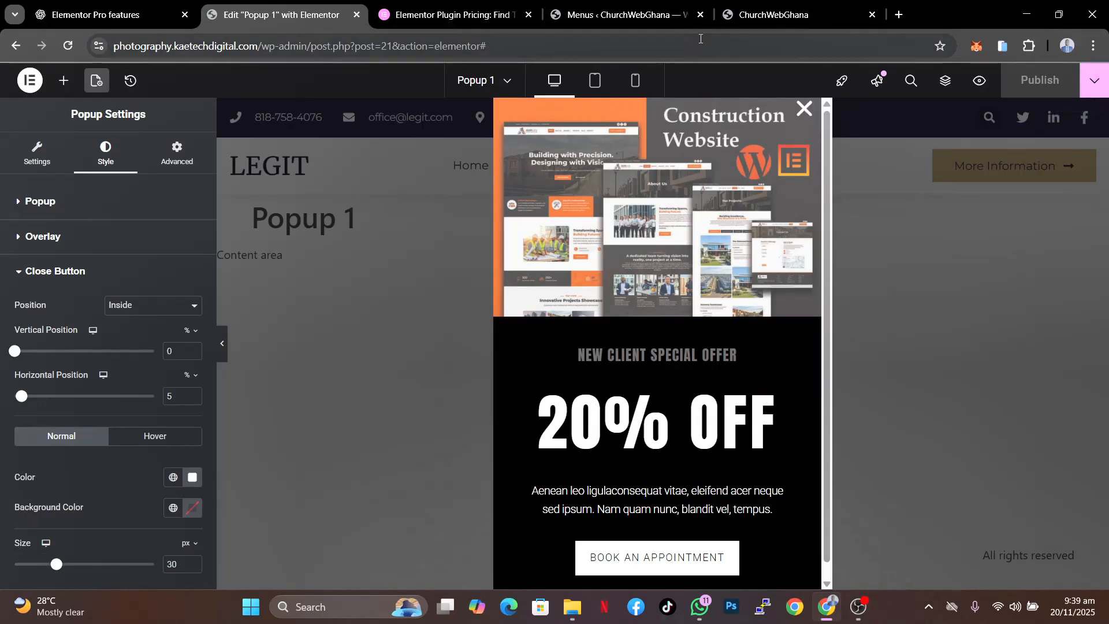
- Reload the live site in its tab to test the popup appearing, and close it
click(760, 14)
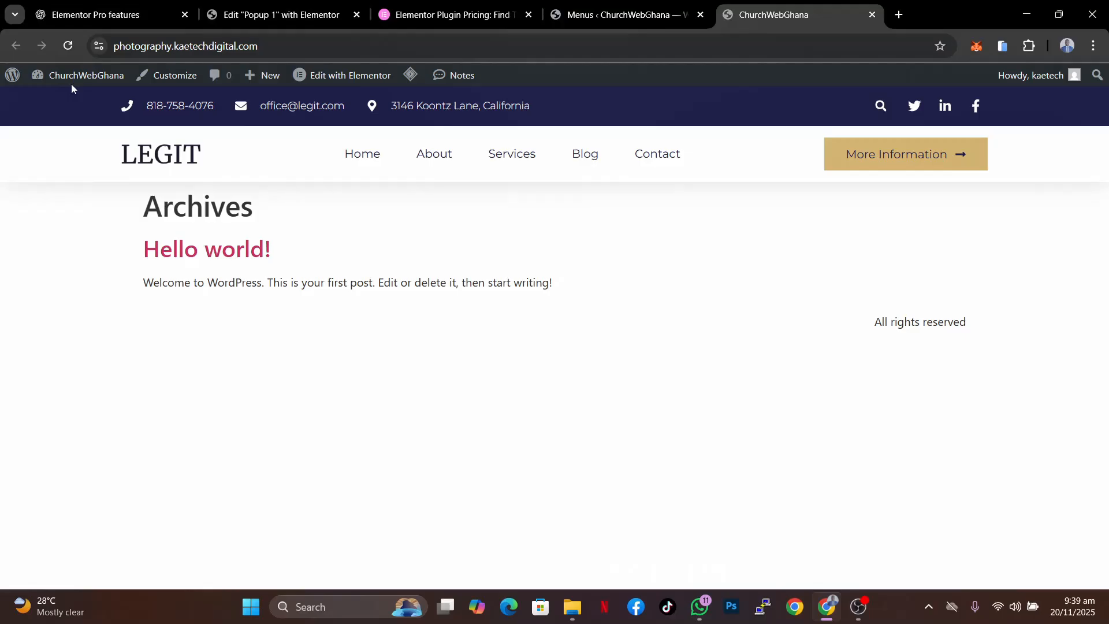
click(68, 45)
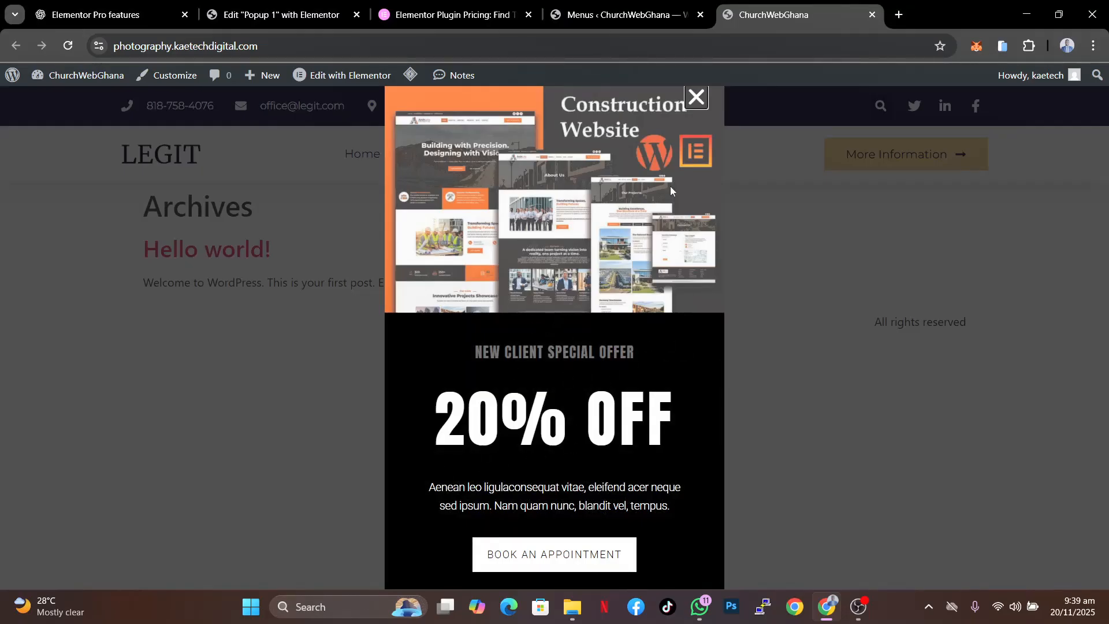
click(696, 98)
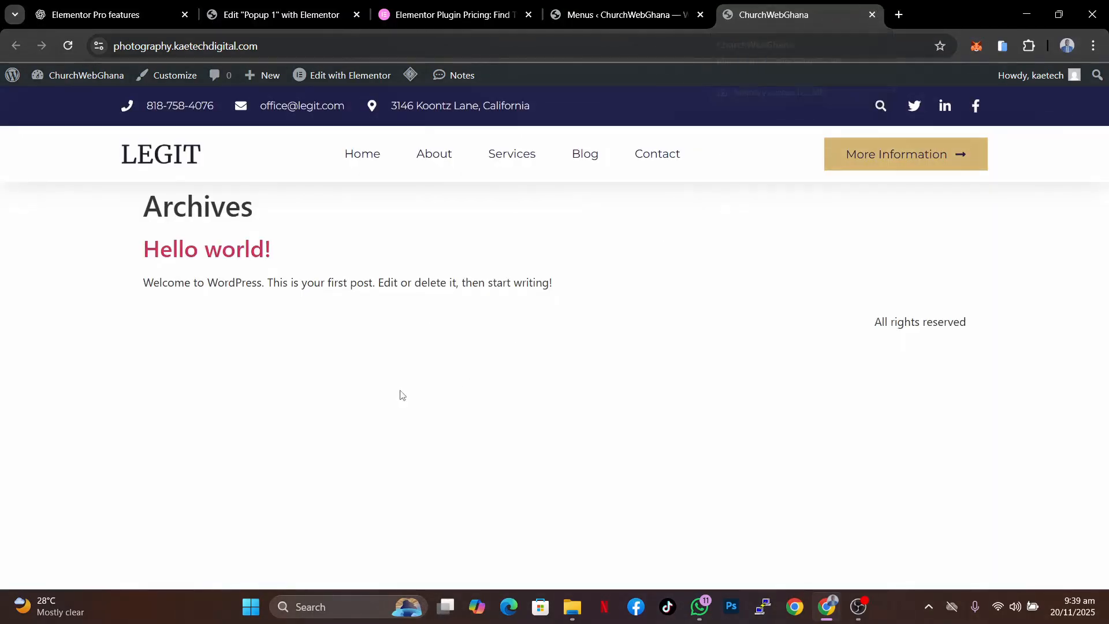
click(68, 46)
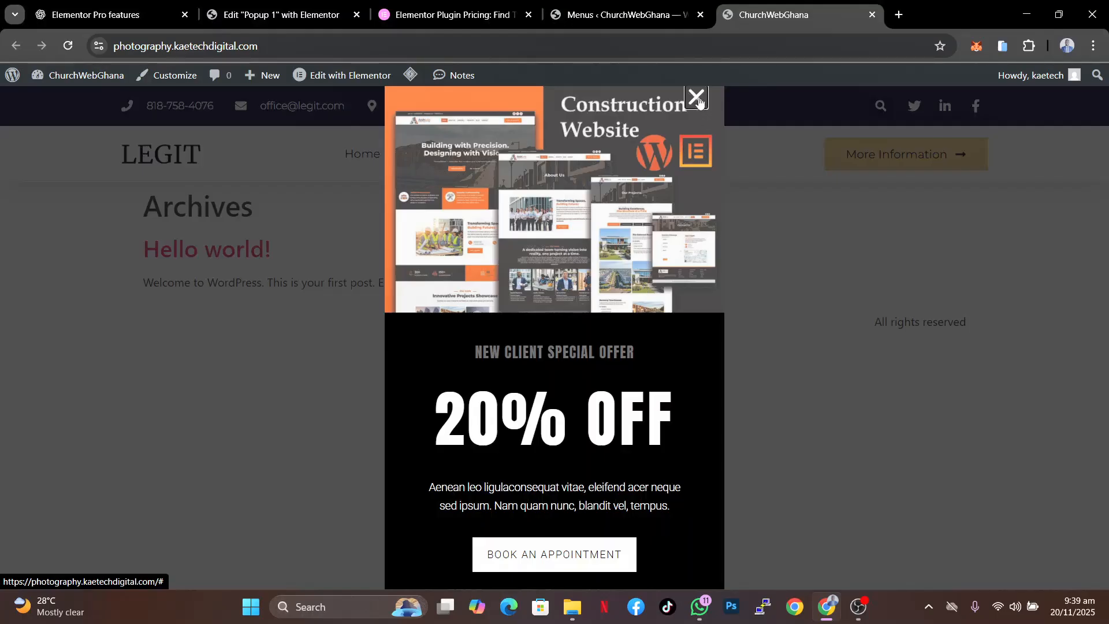
click(698, 99)
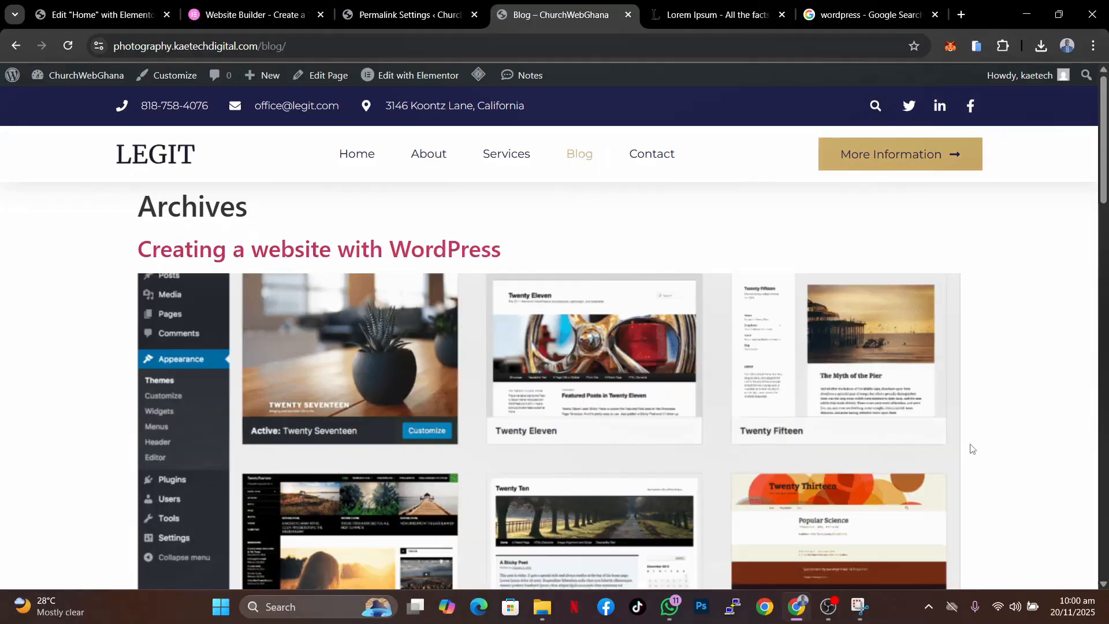
- Scroll through the blog archive page to view its posts
scroll(972, 449, down, 10)
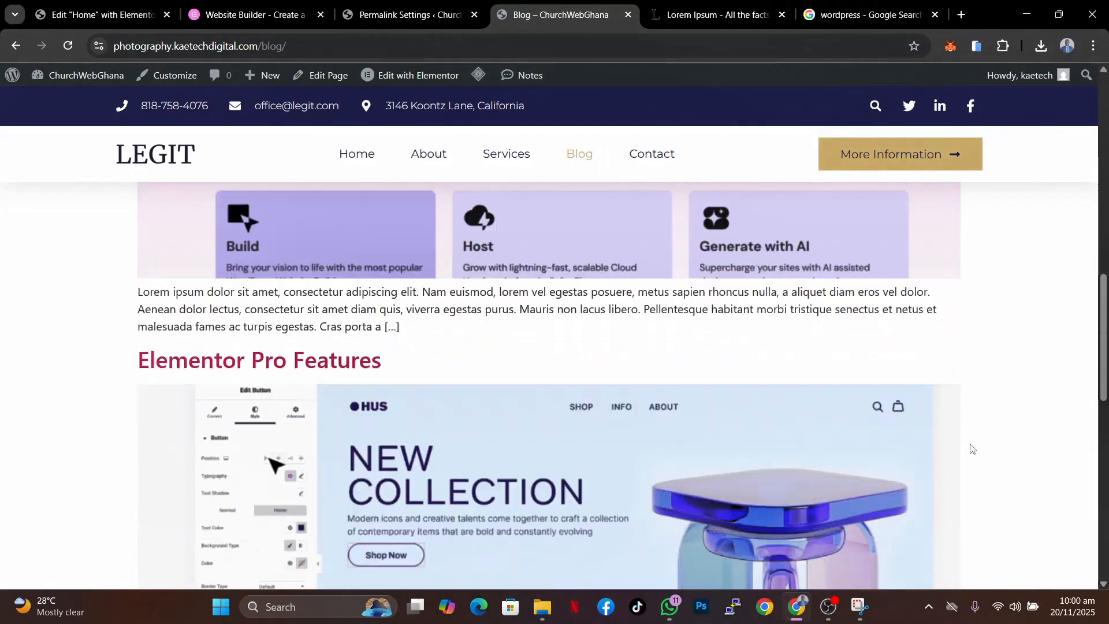
scroll(972, 449, down, 3)
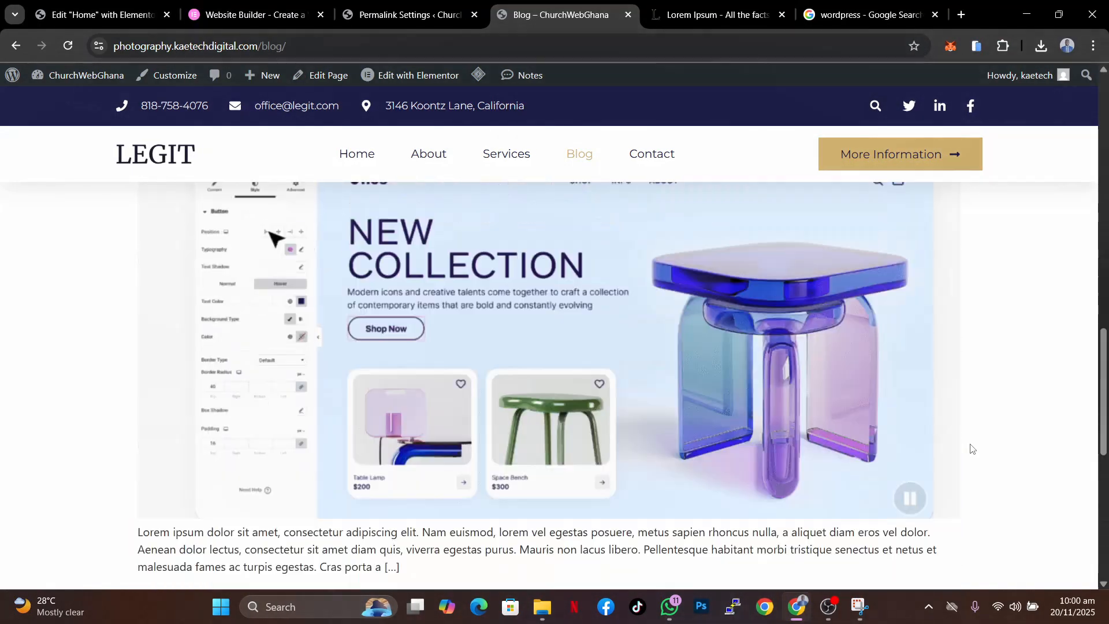
scroll(972, 448, up, 15)
scroll(972, 449, down, 17)
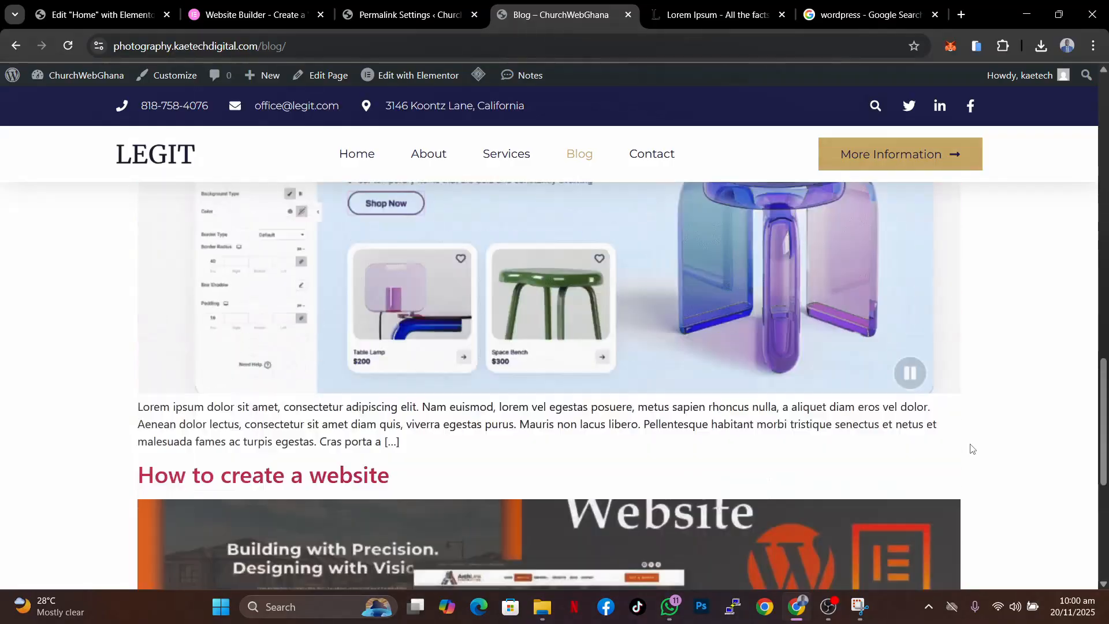
scroll(972, 449, down, 5)
scroll(972, 449, up, 15)
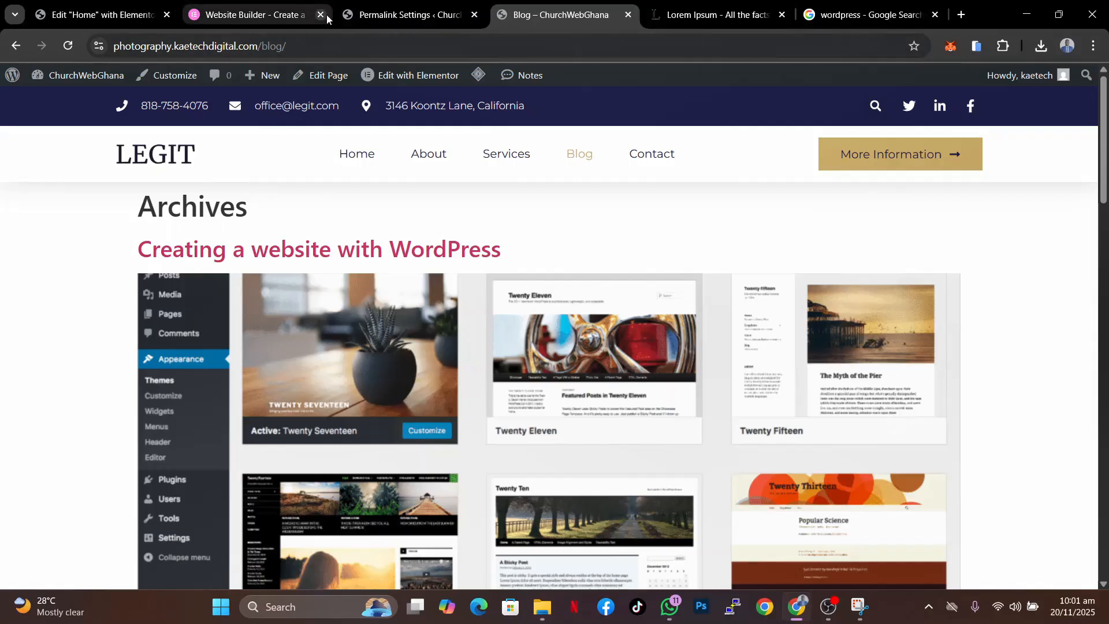
- Open the Theme Builder and add a new Loop Item template, dismissing the template library
click(365, 16)
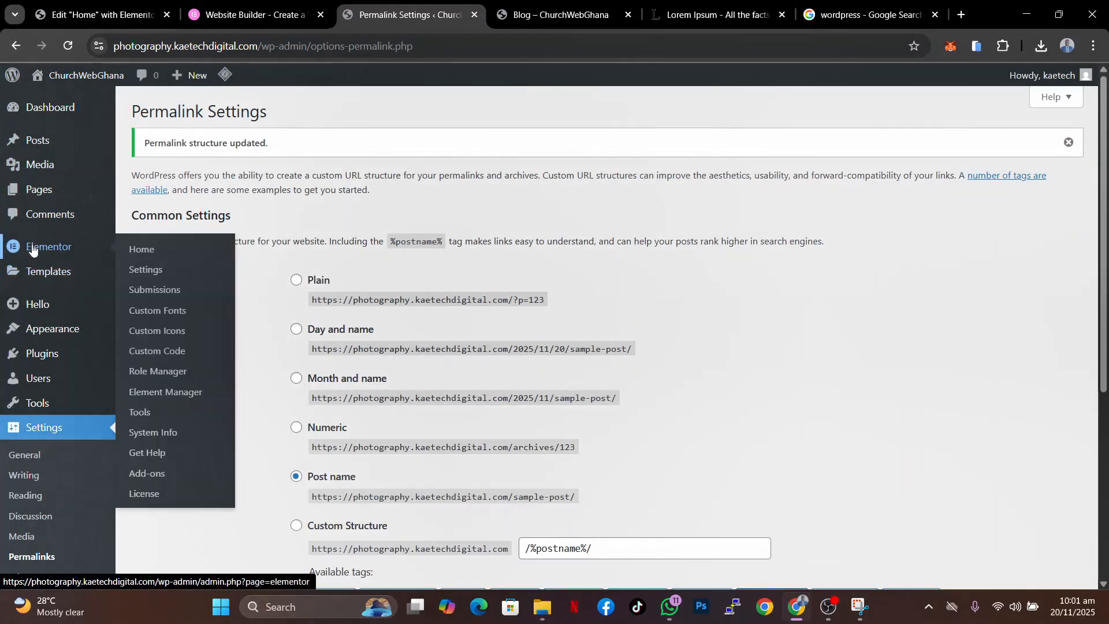
mouse_move(39, 260)
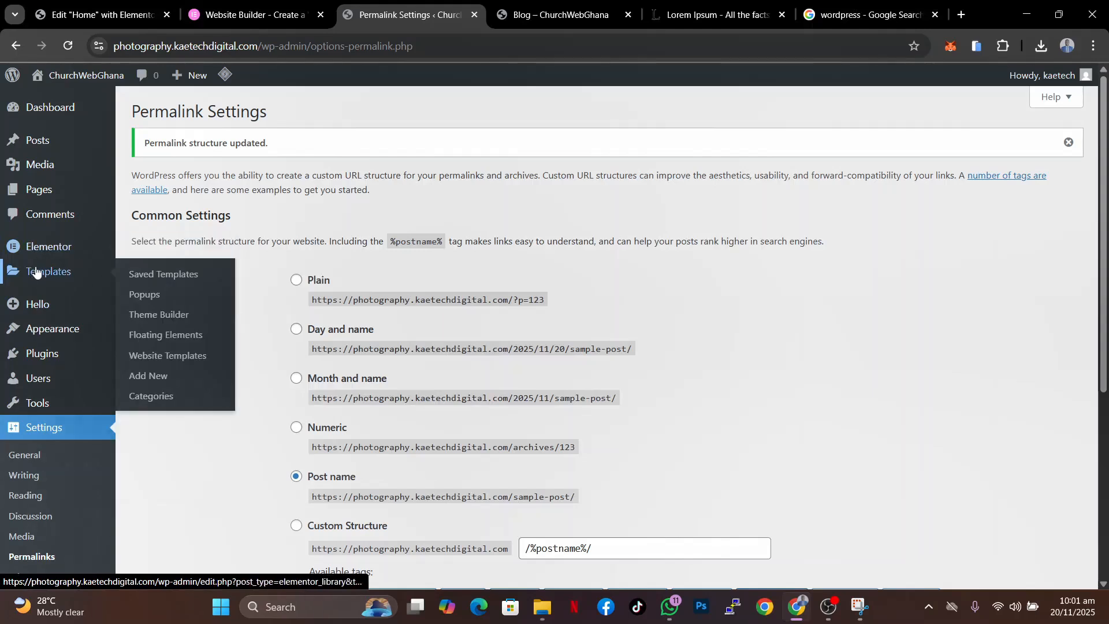
click(166, 316)
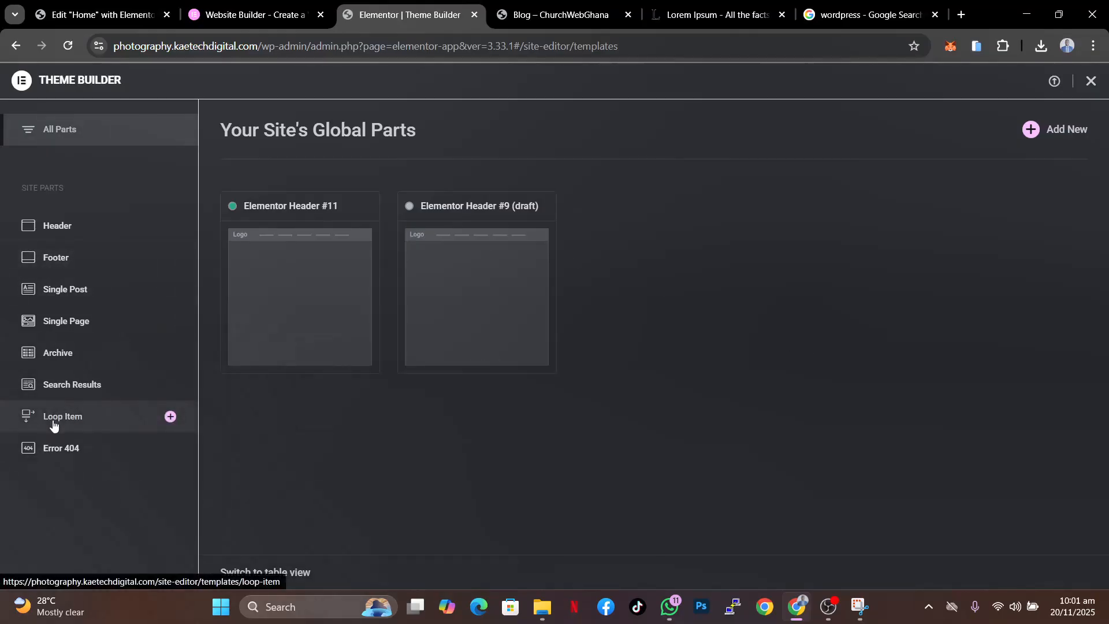
click(82, 421)
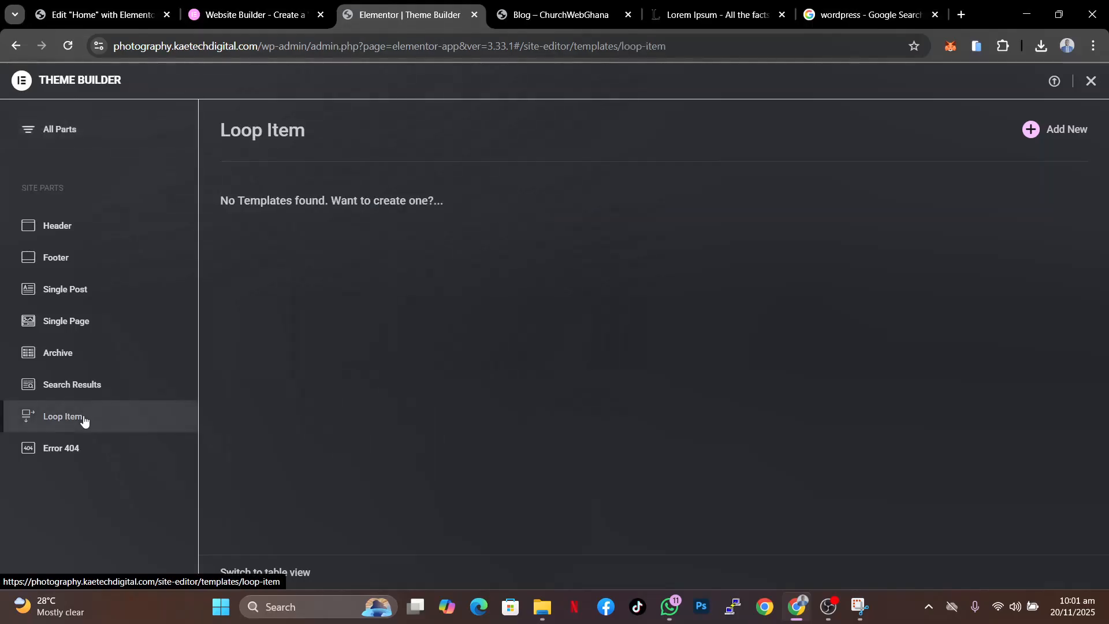
click(1054, 131)
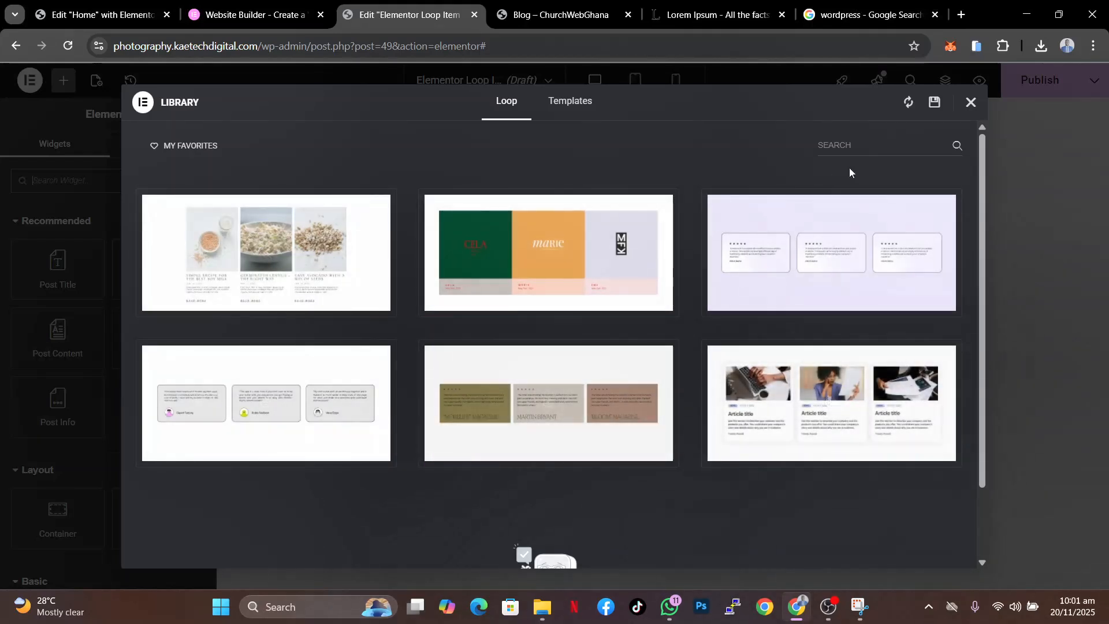
click(971, 105)
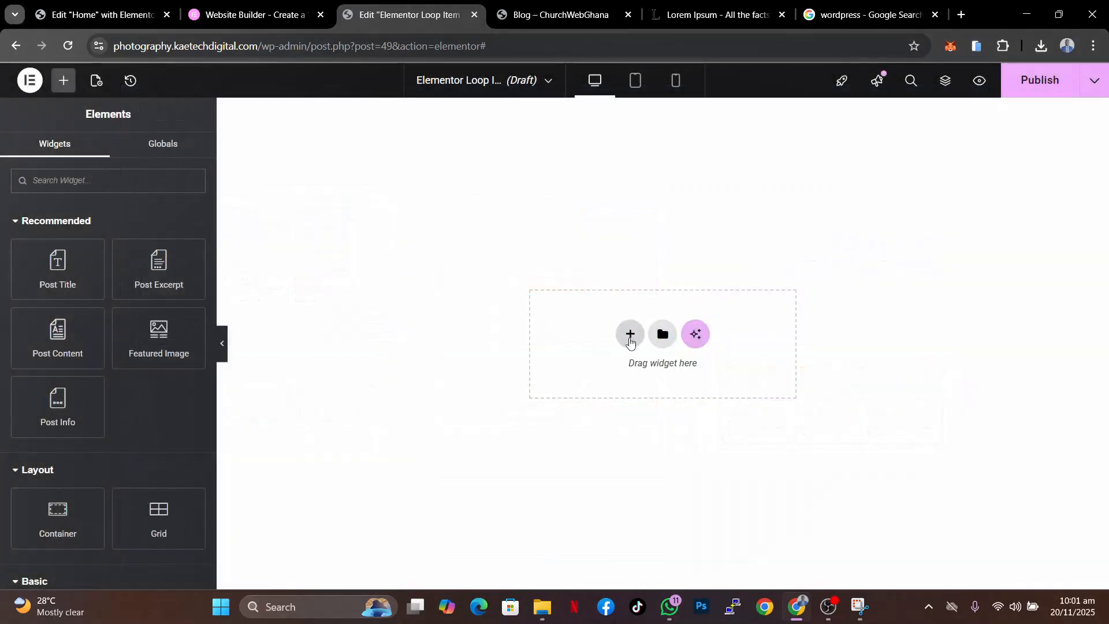
- Add a vertical flexbox container to the empty Loop Item canvas
click(629, 340)
click(593, 363)
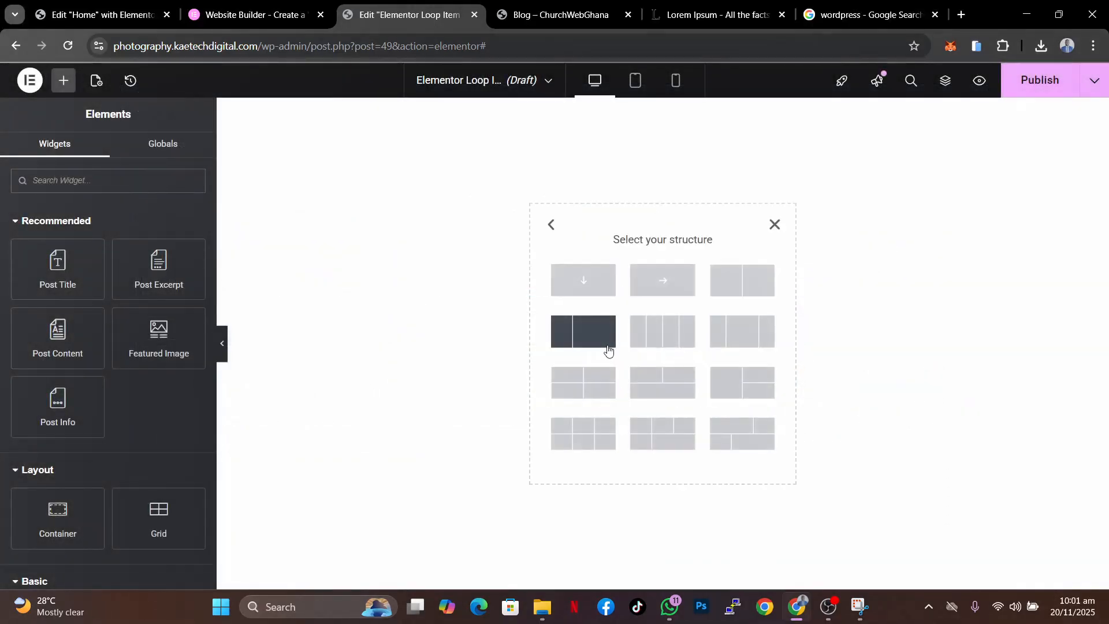
click(583, 284)
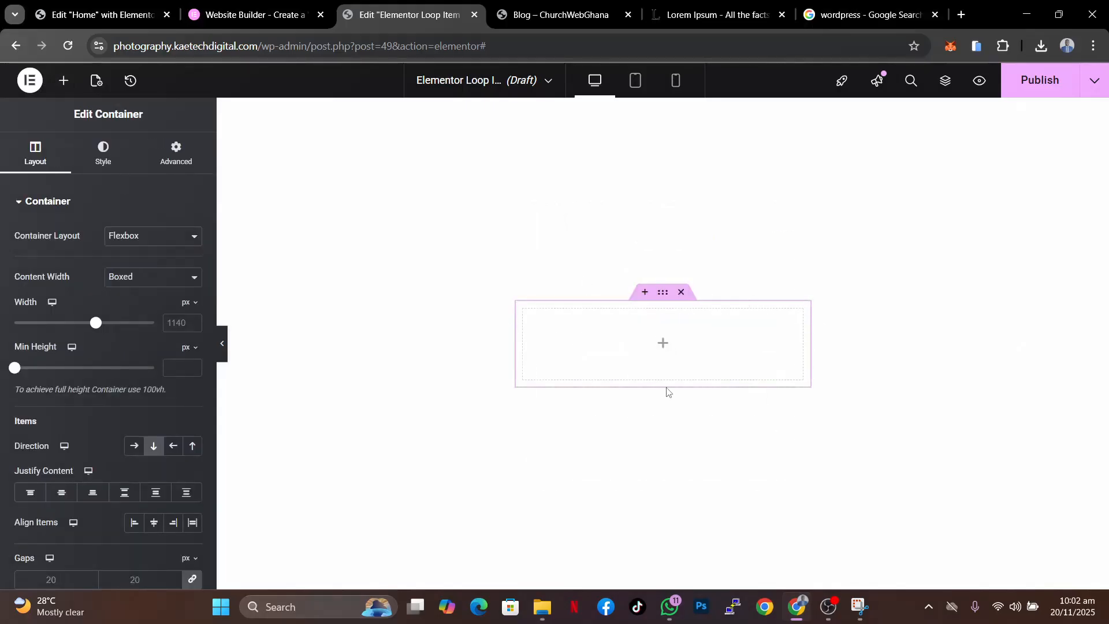
- Add an inner container inside the Loop Item container and duplicate it to get two stacked inner containers
click(666, 345)
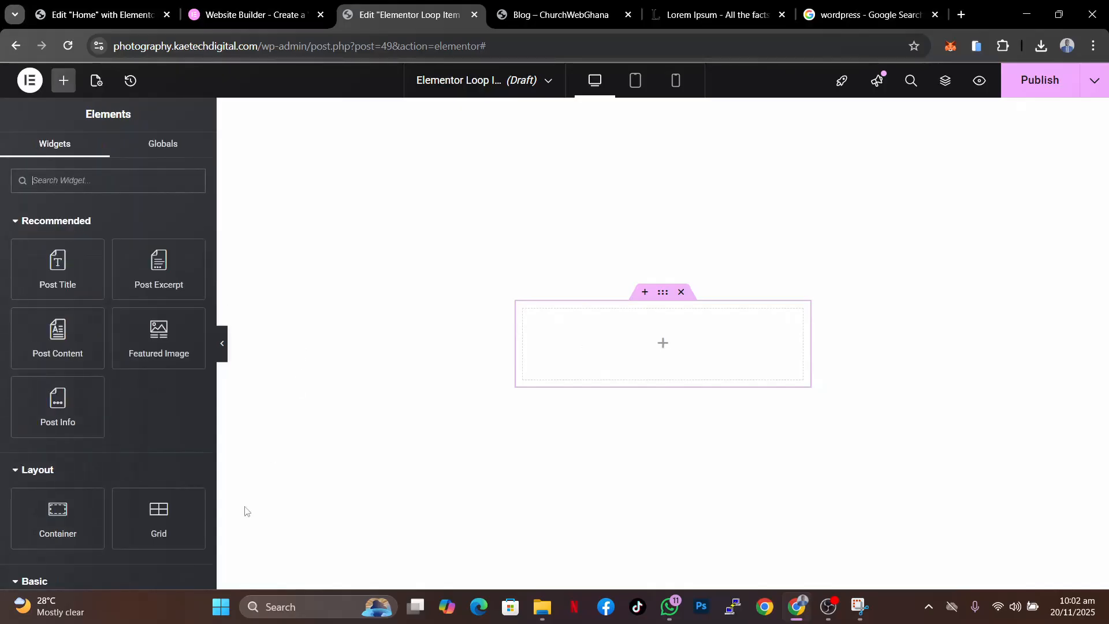
drag(55, 511, 645, 362)
right_click(530, 309)
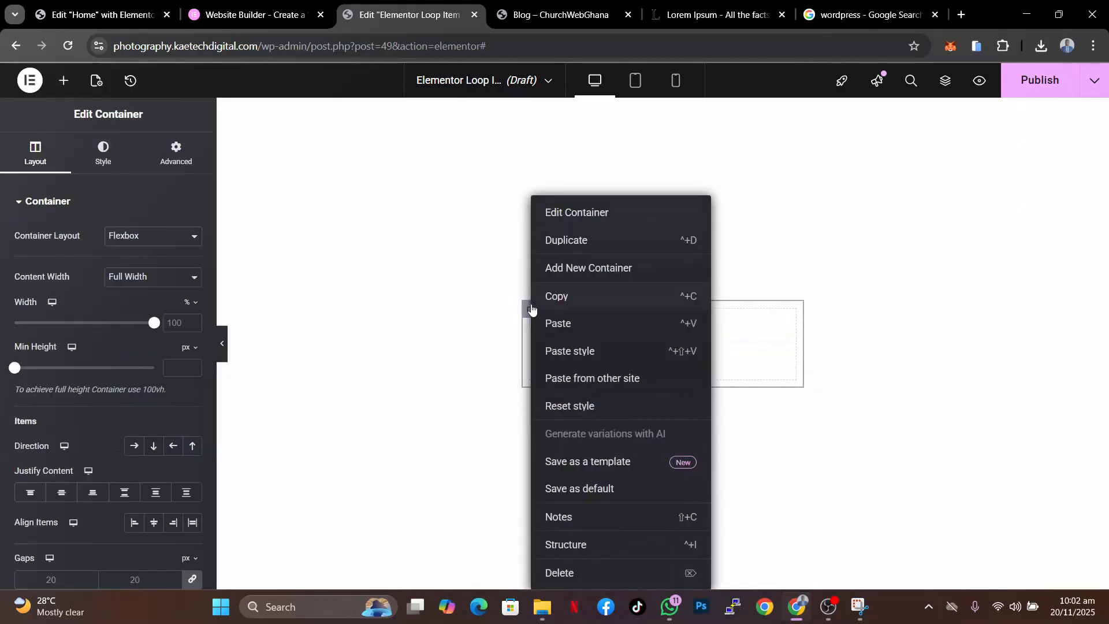
click(572, 248)
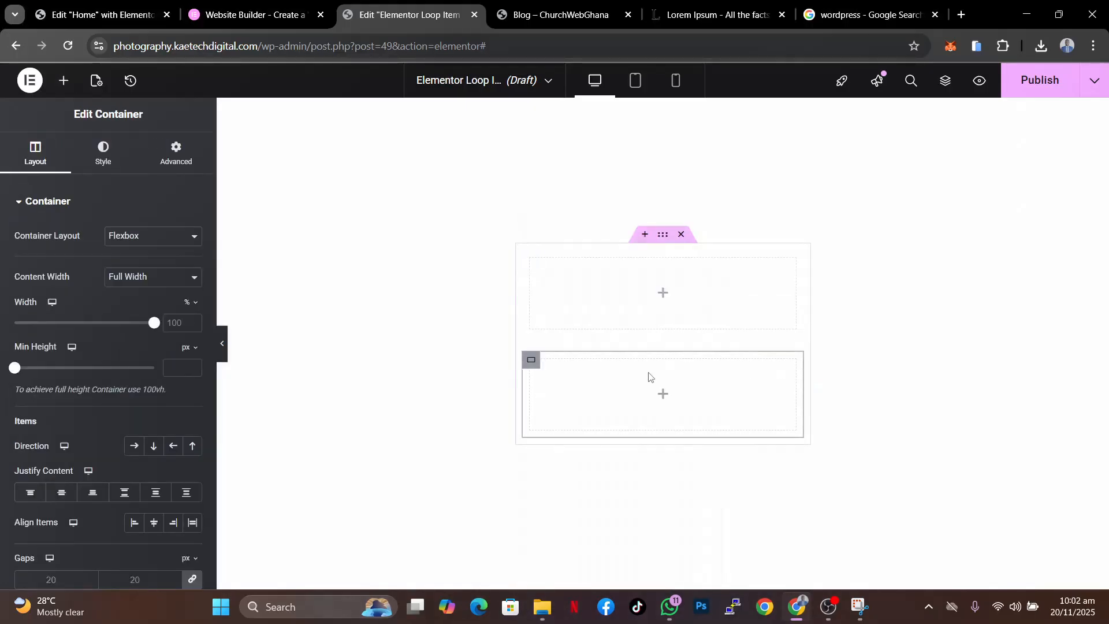
- Place a Featured Image widget in the upper inner container and a Post Title widget in the lower one
click(663, 292)
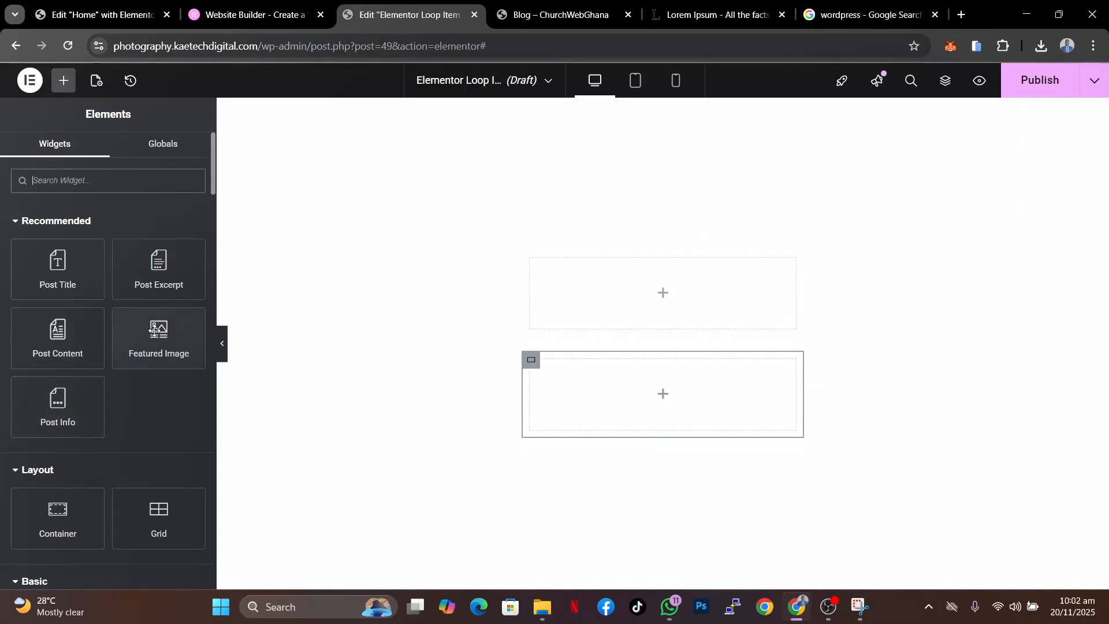
drag(156, 329, 606, 311)
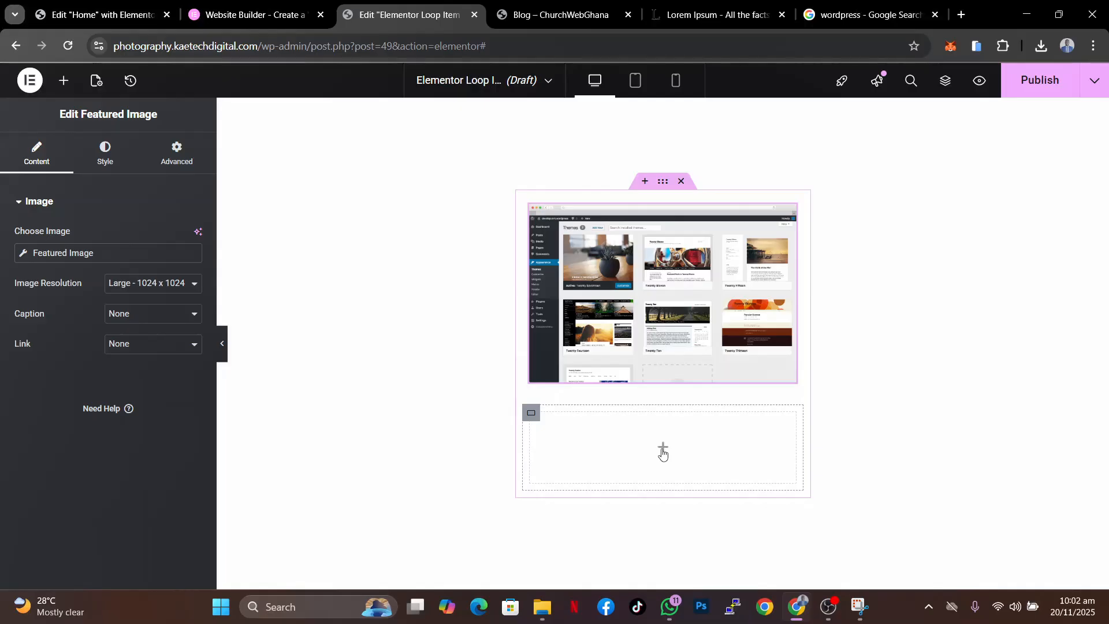
click(663, 450)
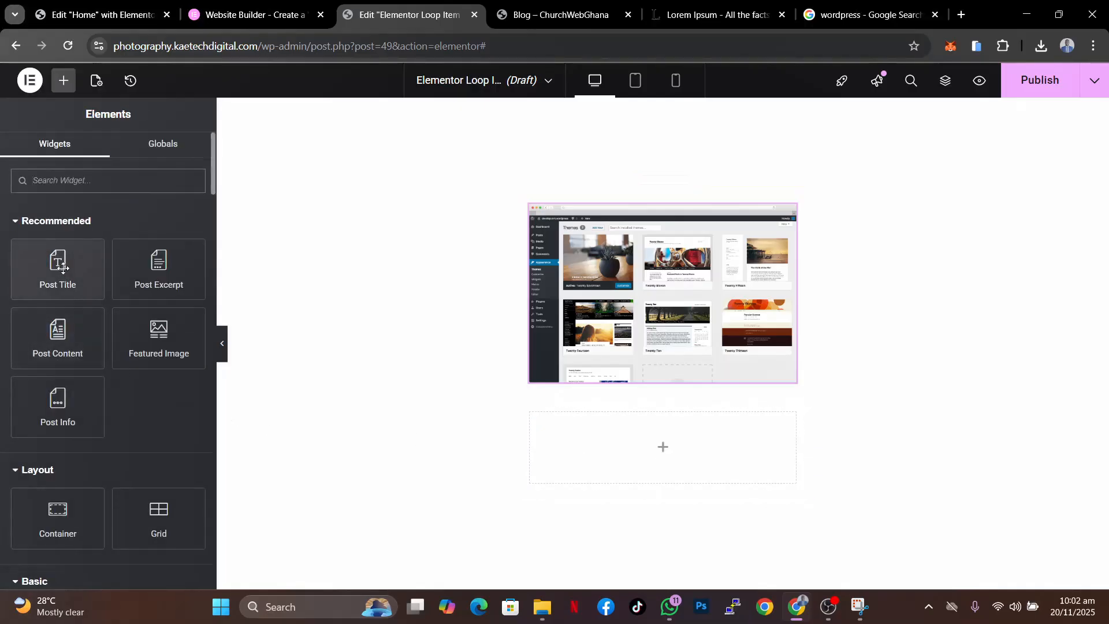
drag(64, 266, 672, 443)
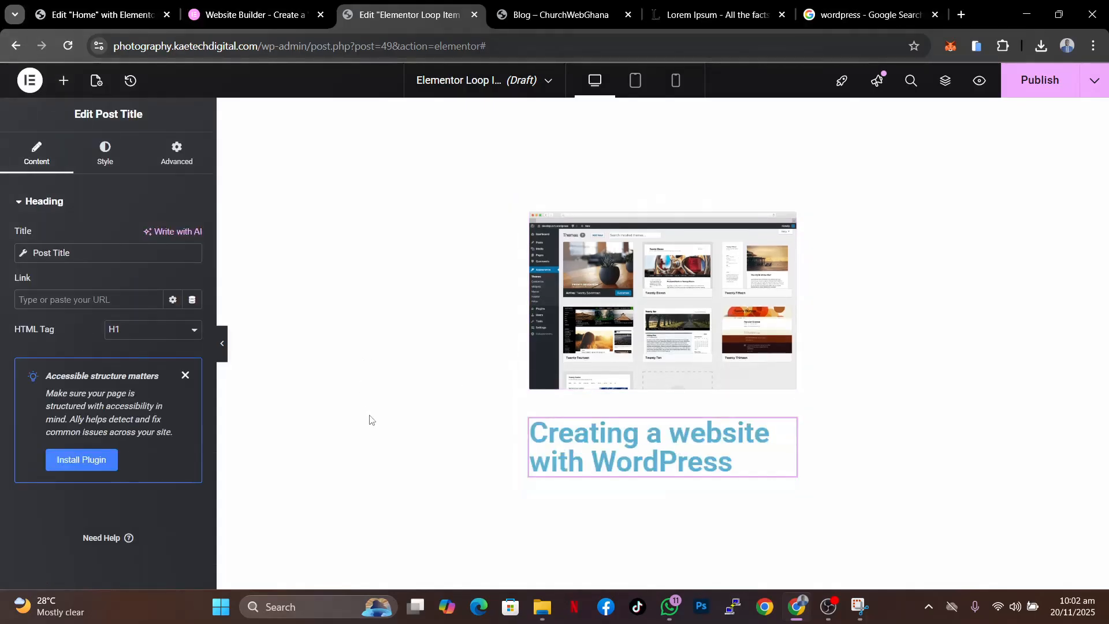
- Add a Post Excerpt widget below the title and set its excerpt length to 15
click(65, 82)
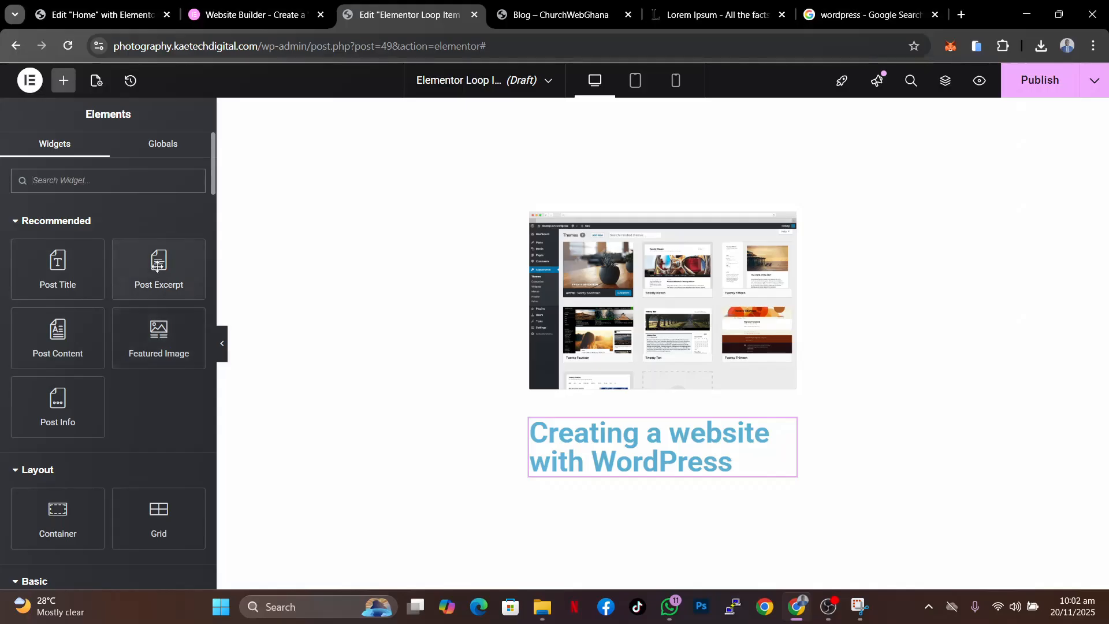
drag(160, 264, 618, 460)
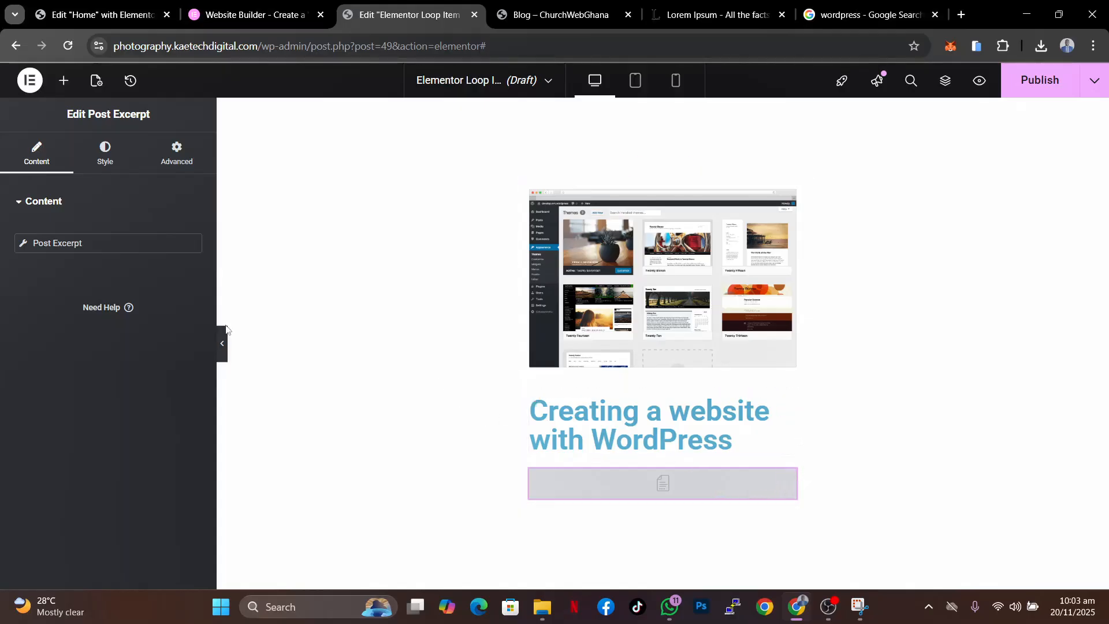
click(21, 244)
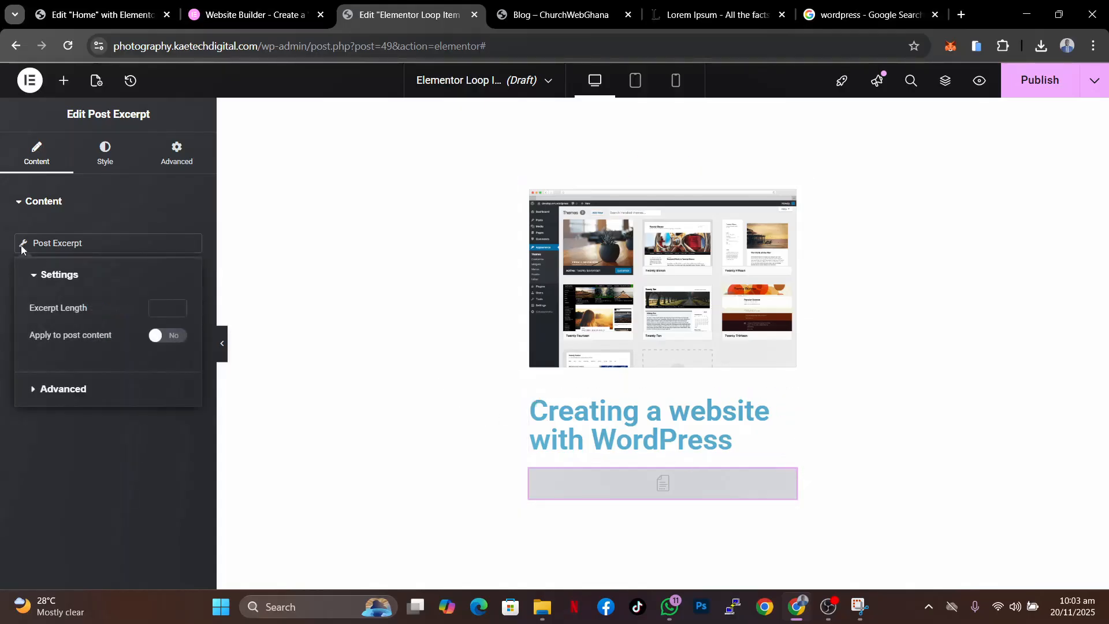
click(166, 310)
text(15)
click(126, 409)
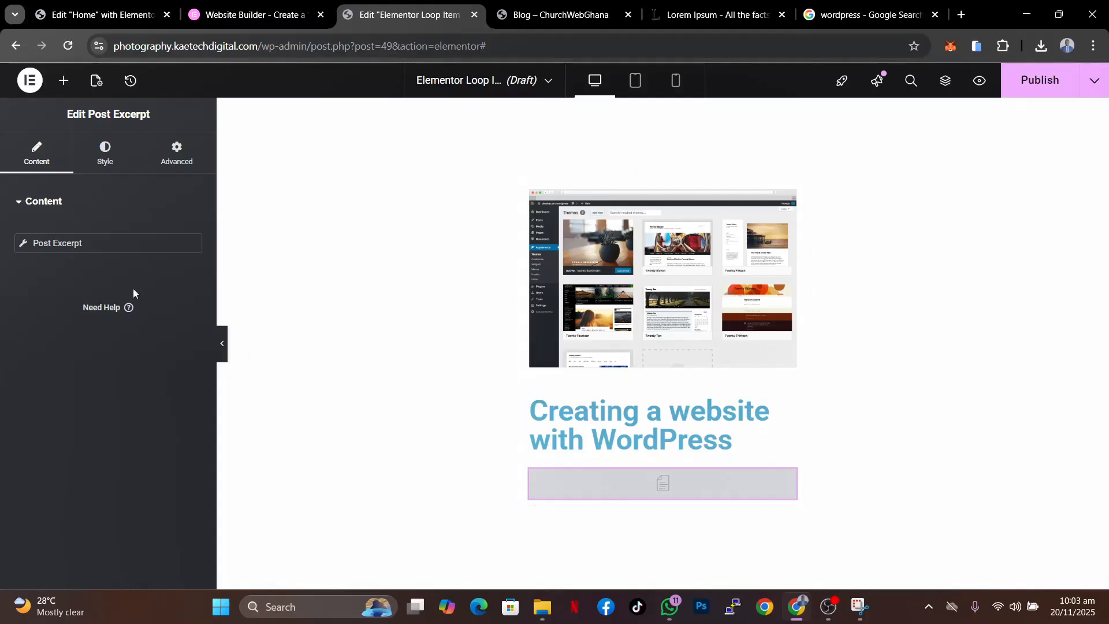
- Add a Button widget below the post excerpt
click(63, 80)
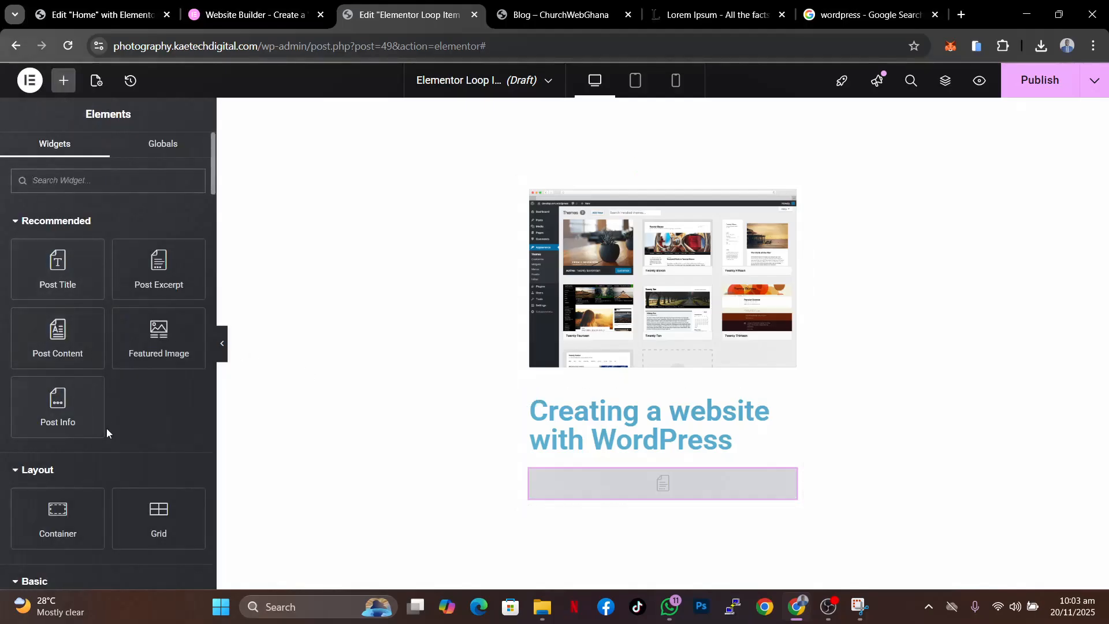
scroll(106, 428, down, 7)
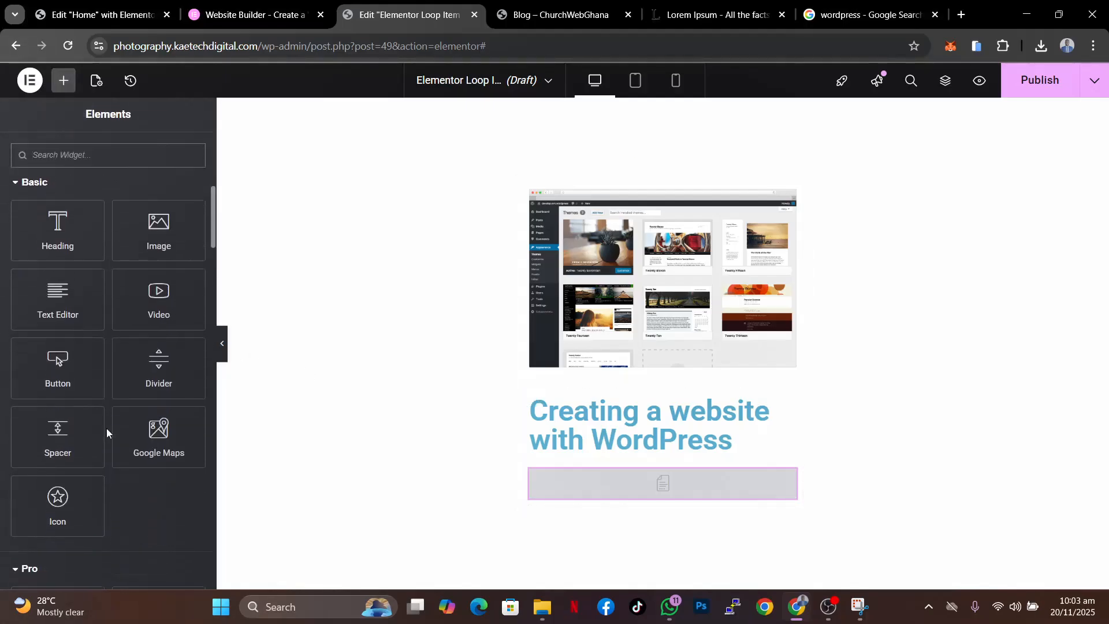
drag(56, 361, 555, 503)
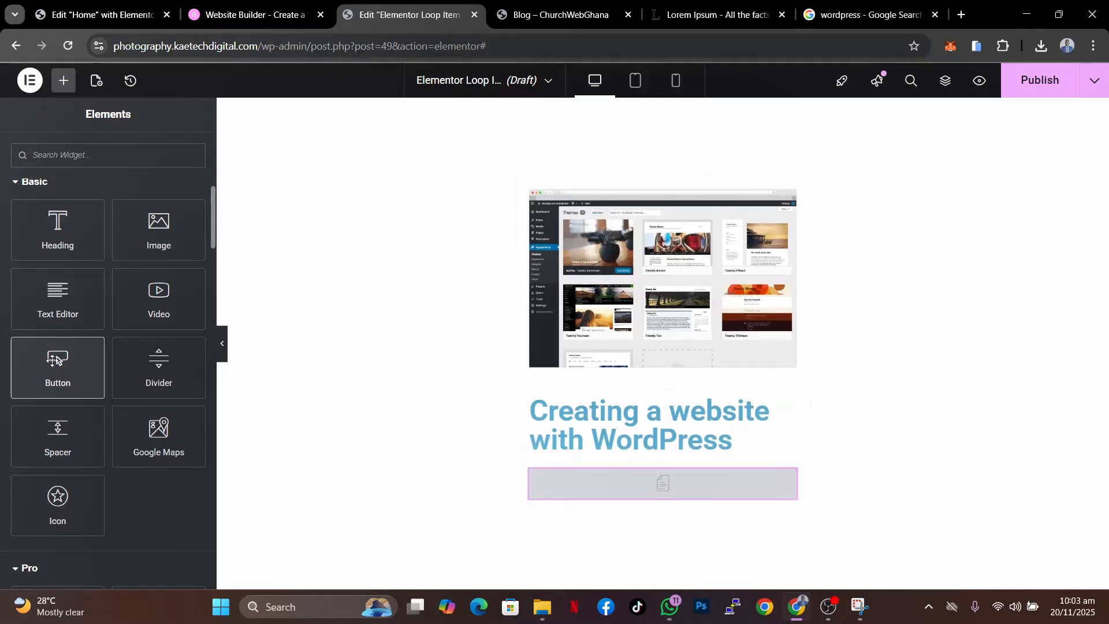
drag(54, 360, 616, 492)
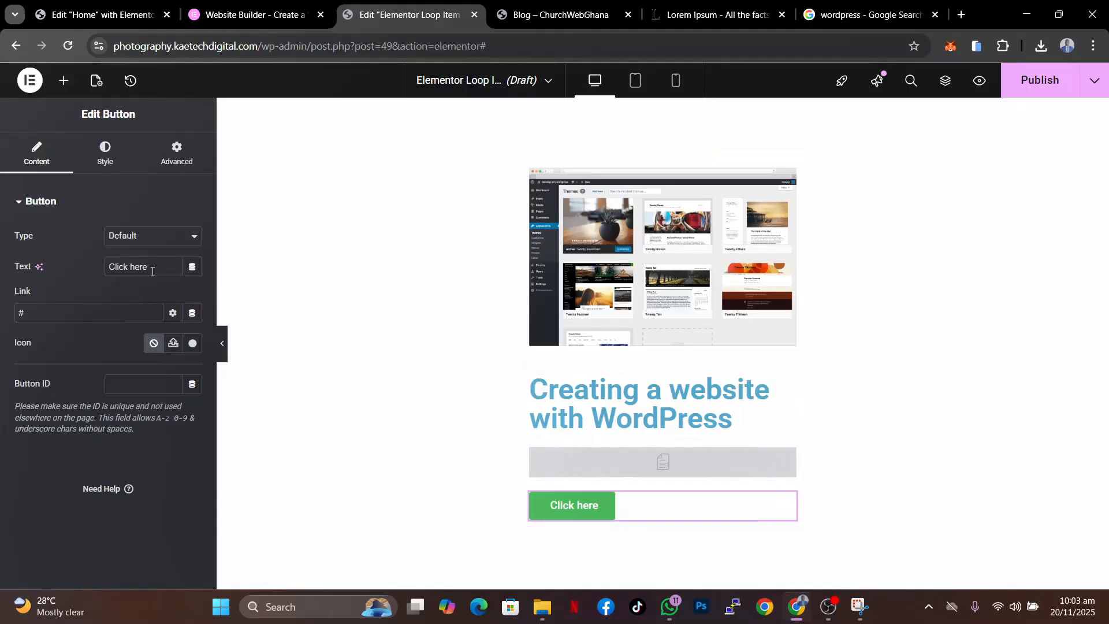
- Set the button text to "Read More" and link it dynamically to the Post URL
drag(152, 270, 32, 250)
text(Re)
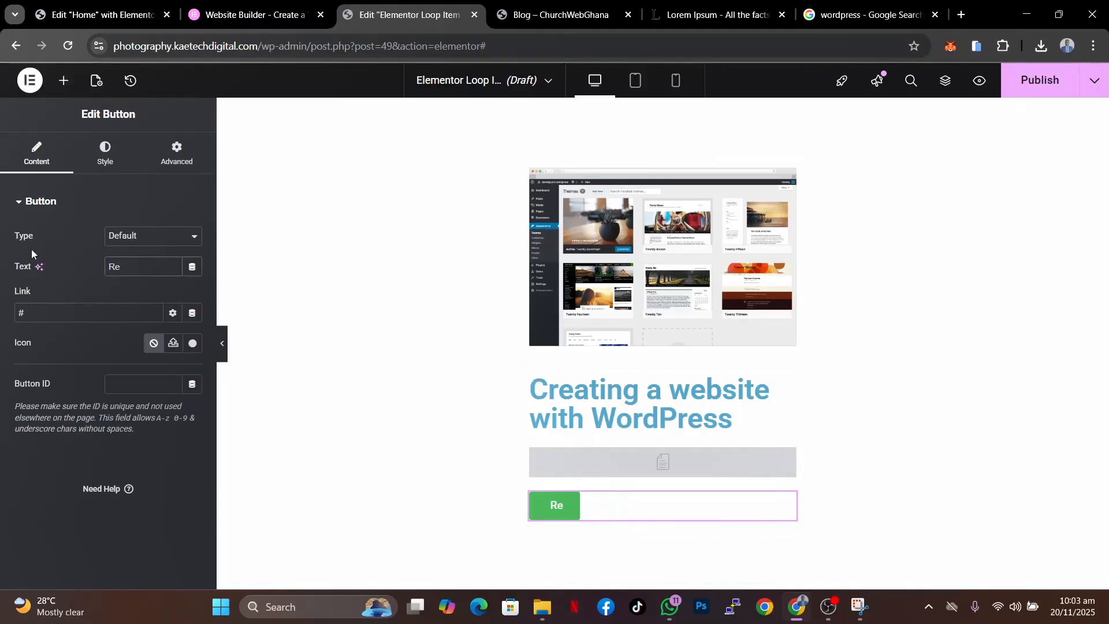
text(ad Mor)
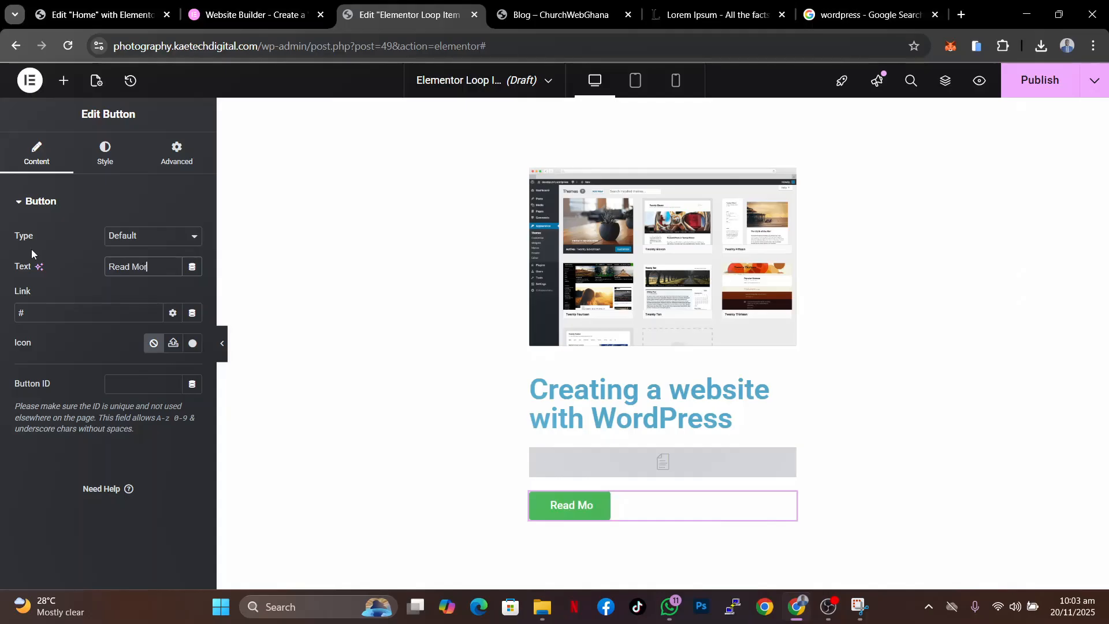
text(e)
click(193, 313)
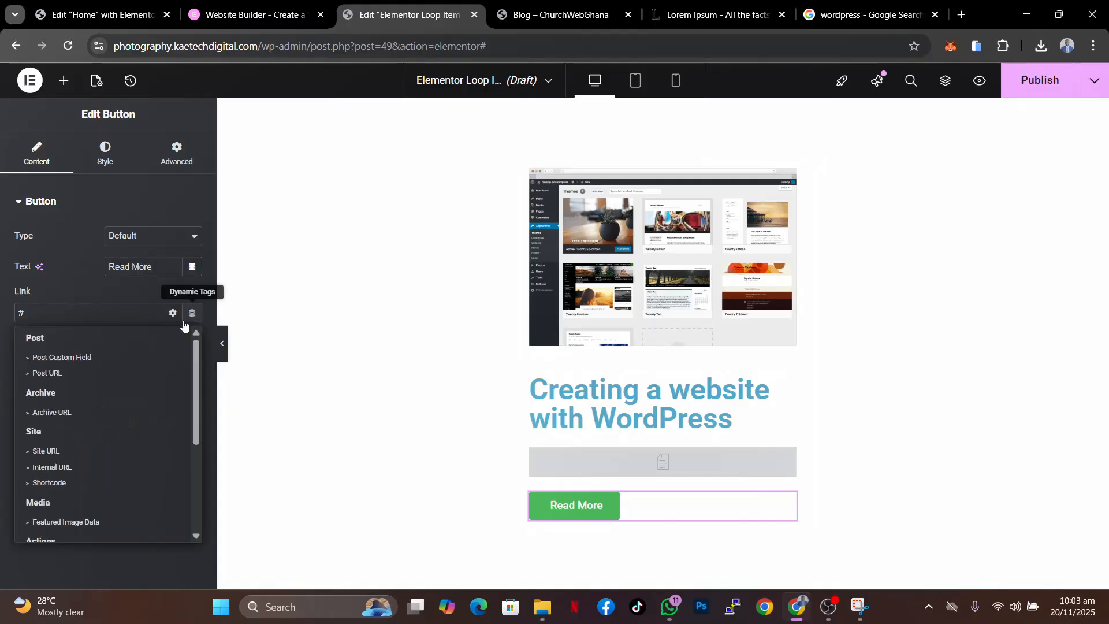
click(43, 374)
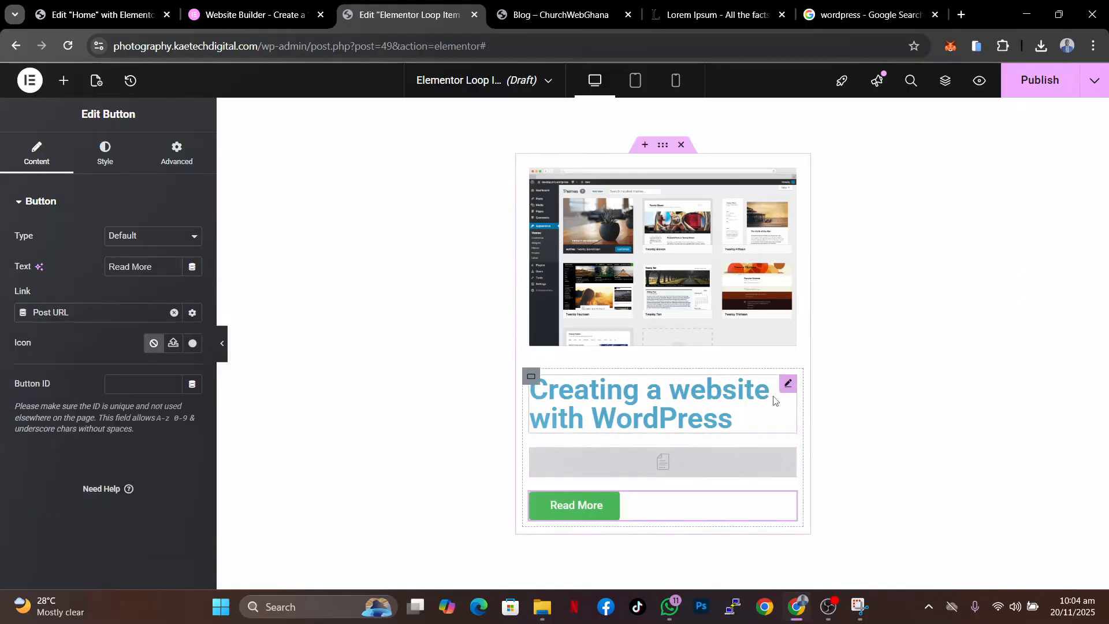
- Link the post title widget dynamically to the Post URL
click(788, 383)
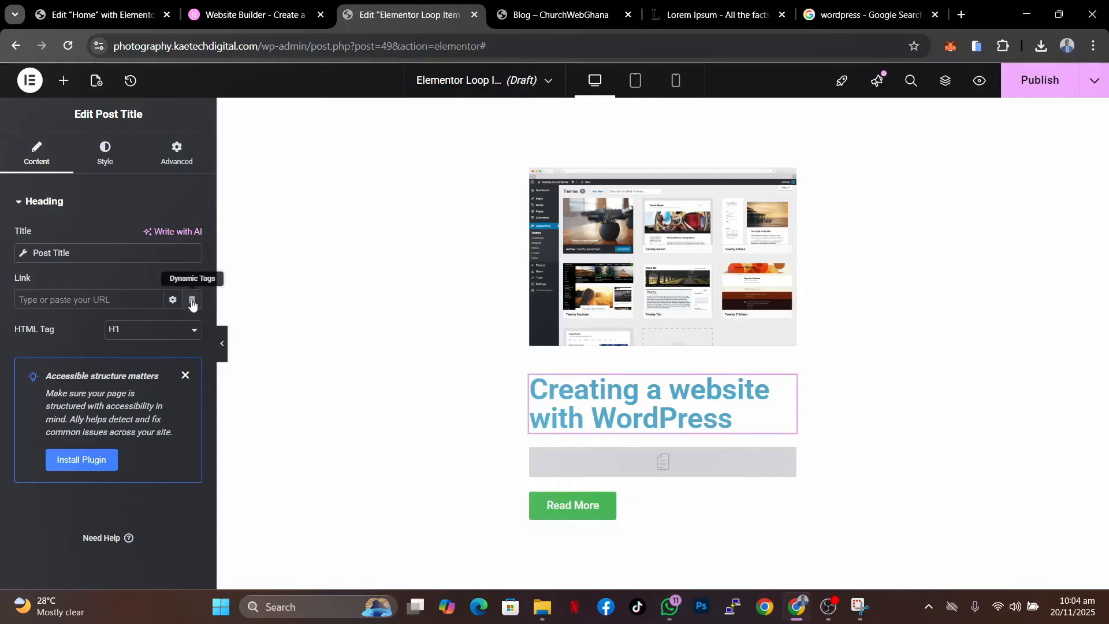
click(191, 299)
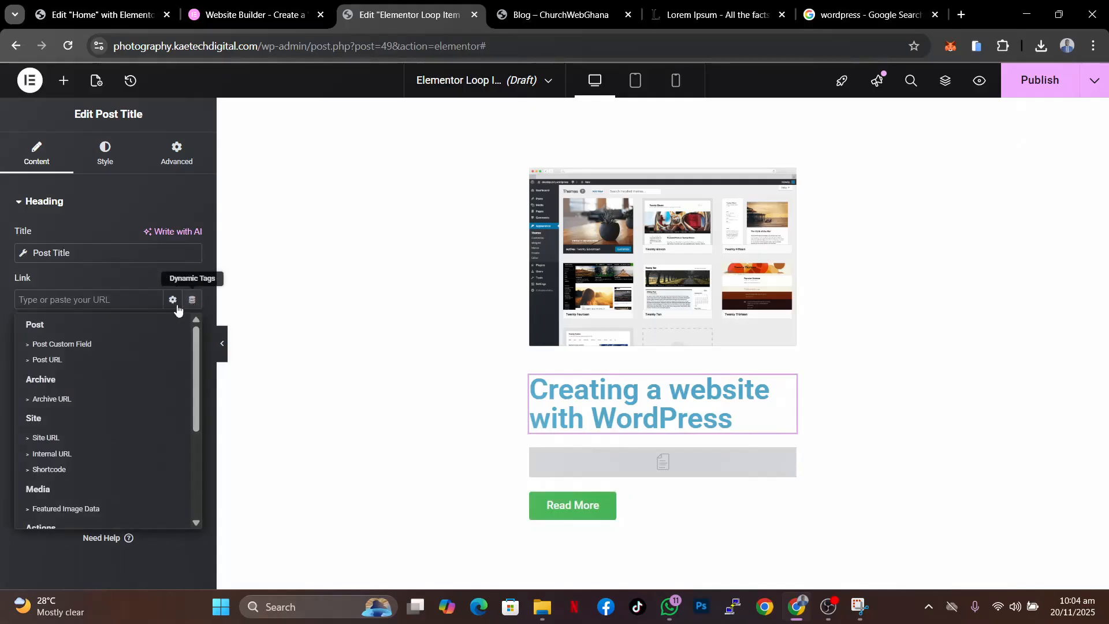
click(55, 365)
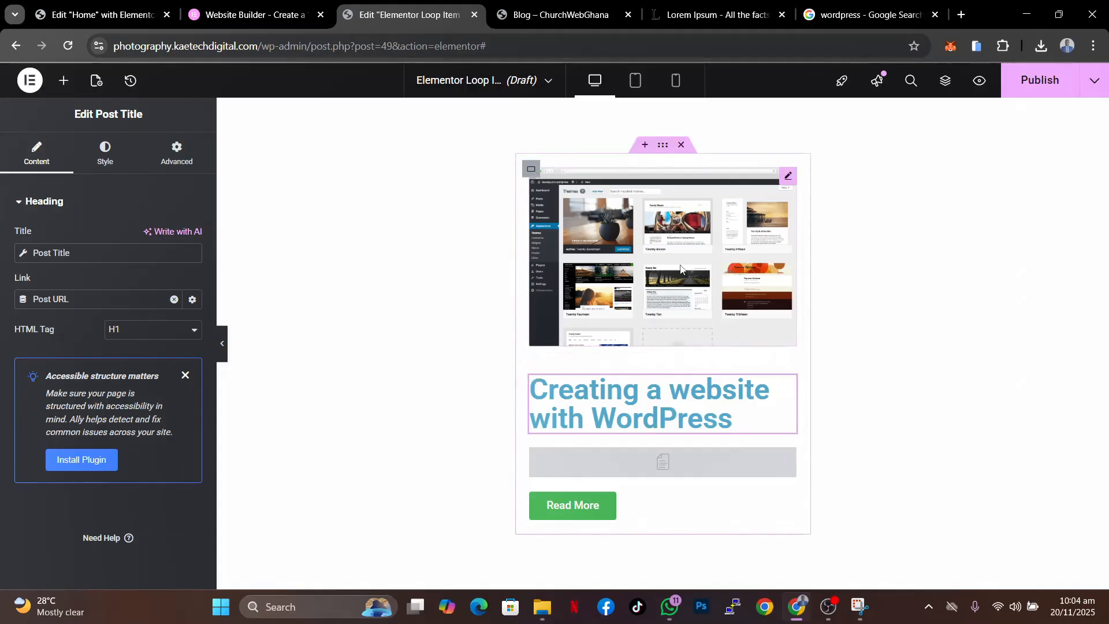
- Change the Read More button's background color to a muted brown, #97826B
click(663, 147)
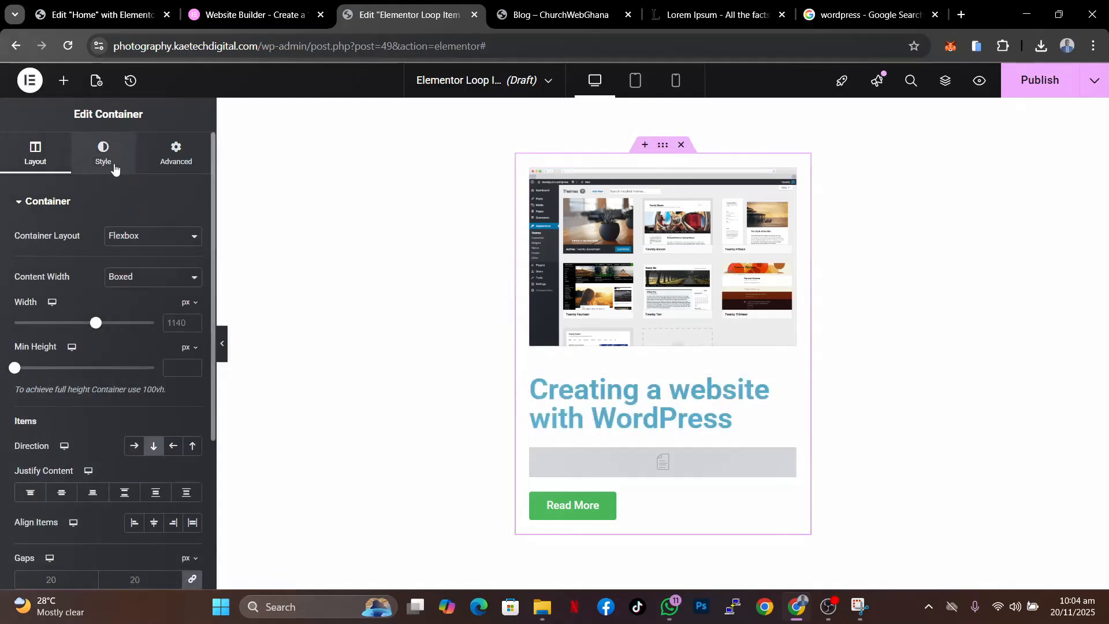
click(787, 500)
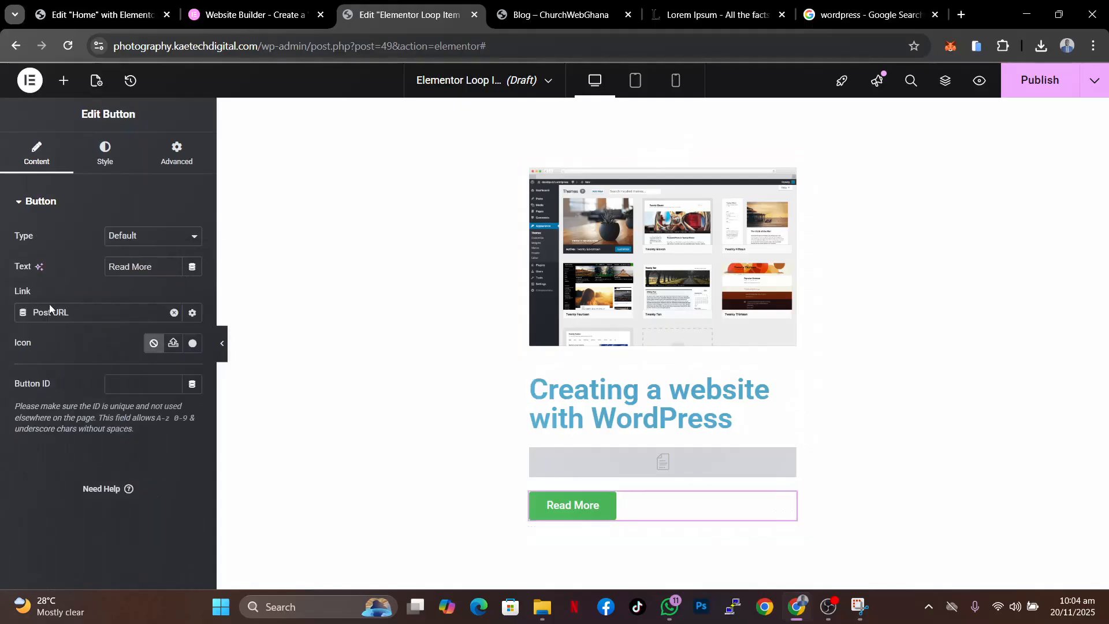
click(105, 149)
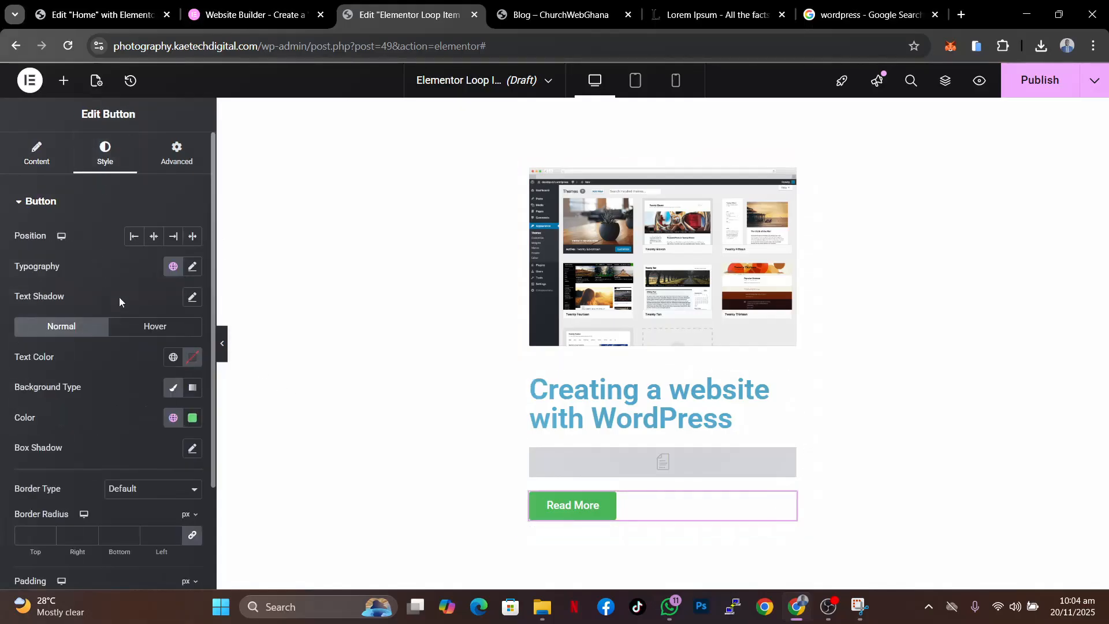
click(174, 416)
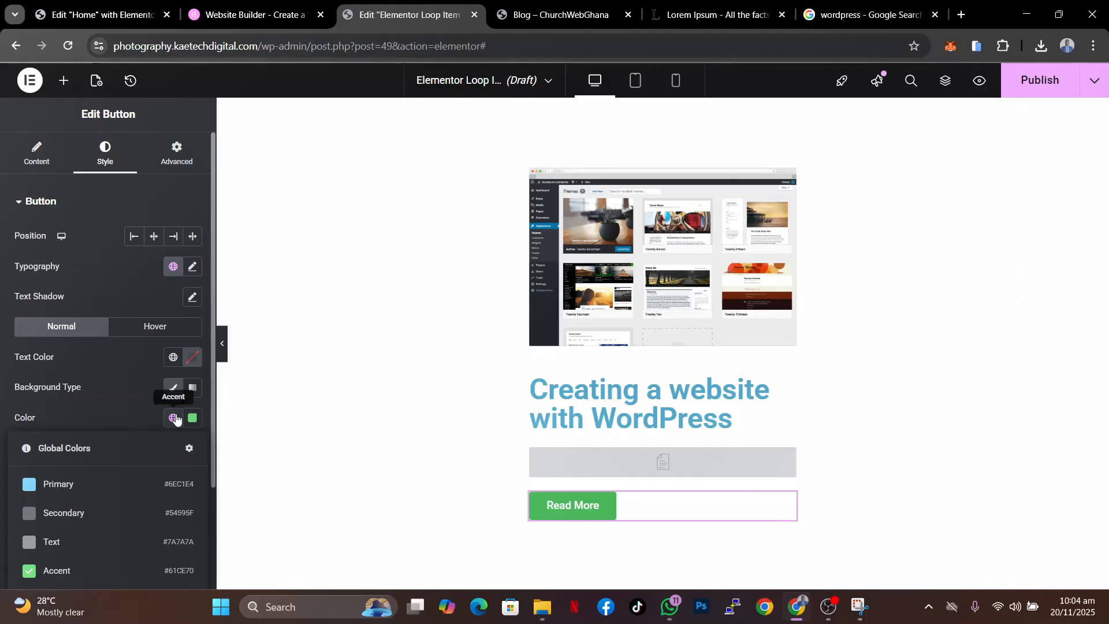
click(192, 417)
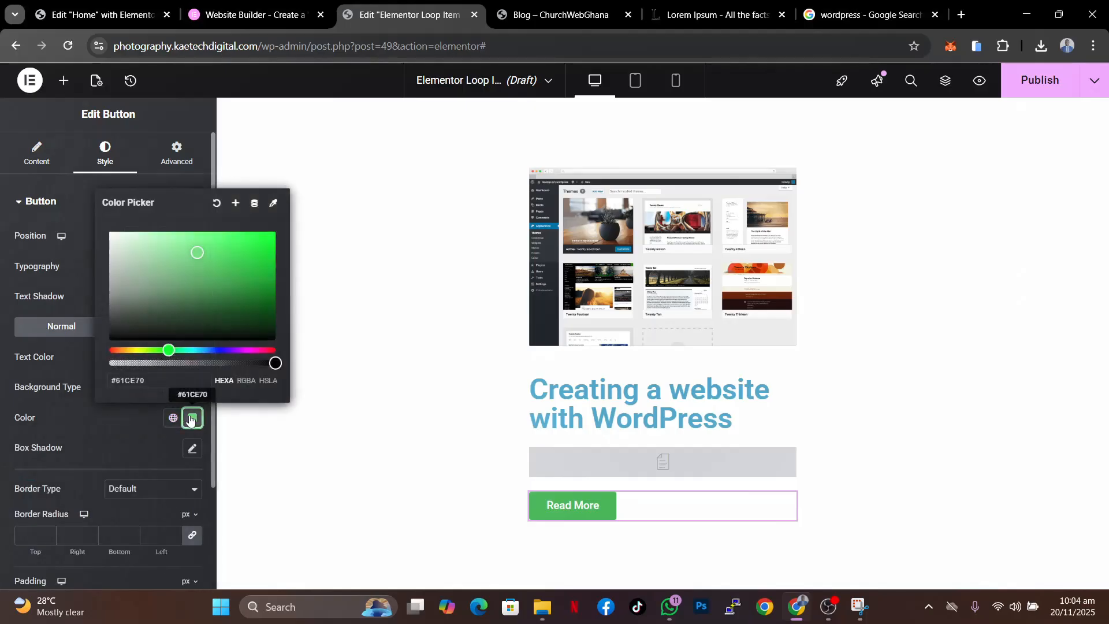
click(129, 350)
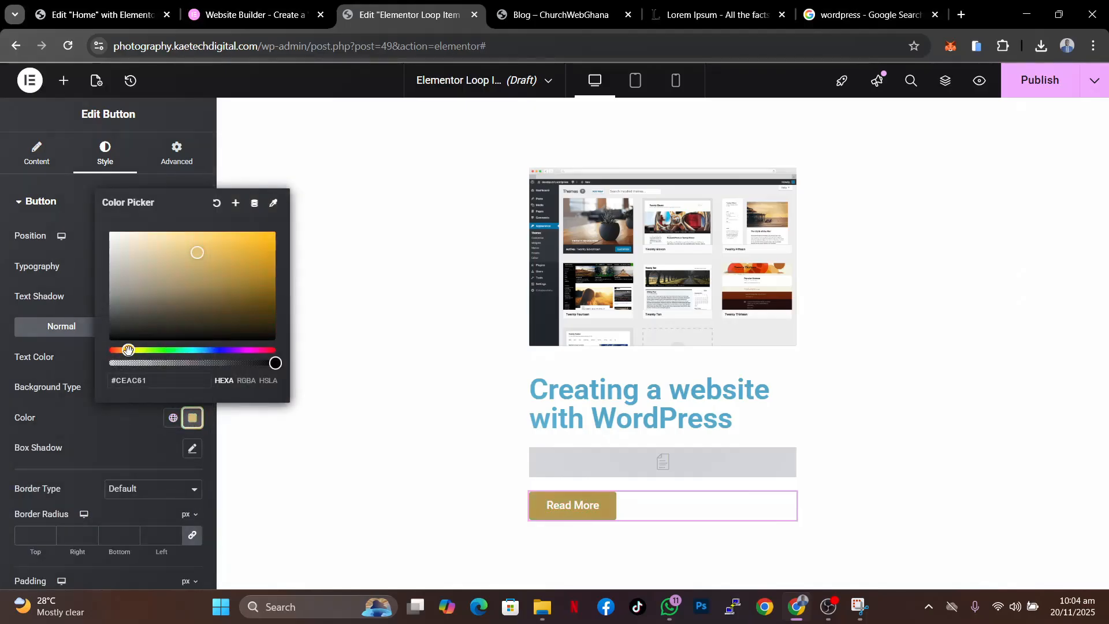
drag(125, 350, 123, 350)
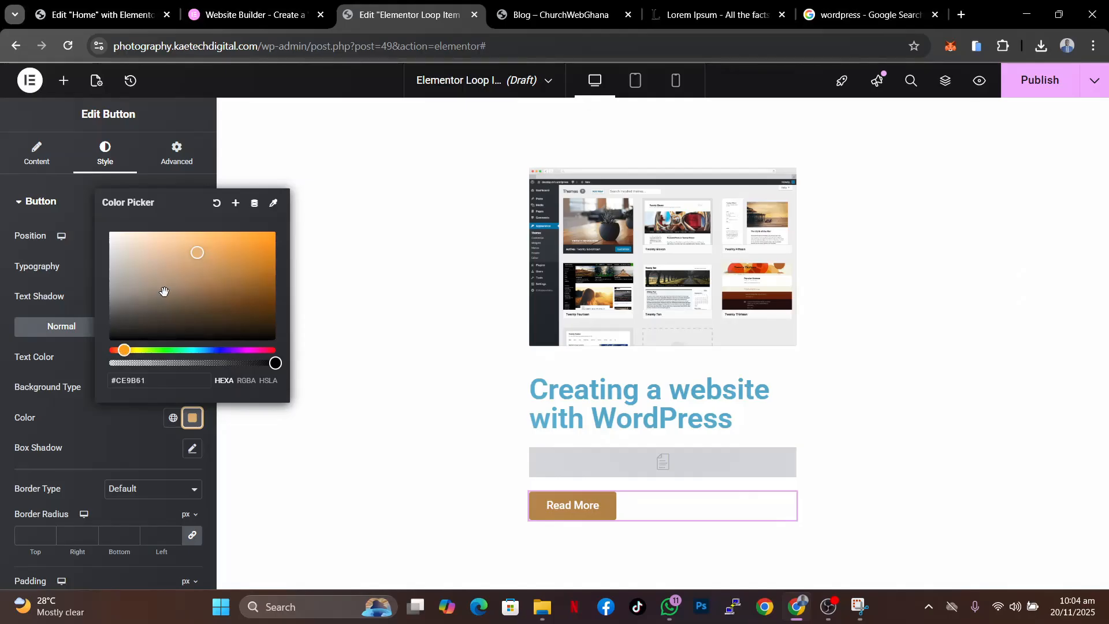
mouse_move(168, 265)
mouse_down()
mouse_move(185, 284)
mouse_move(179, 252)
mouse_move(175, 295)
mouse_move(164, 297)
mouse_move(174, 283)
mouse_move(157, 275)
mouse_up()
click(176, 259)
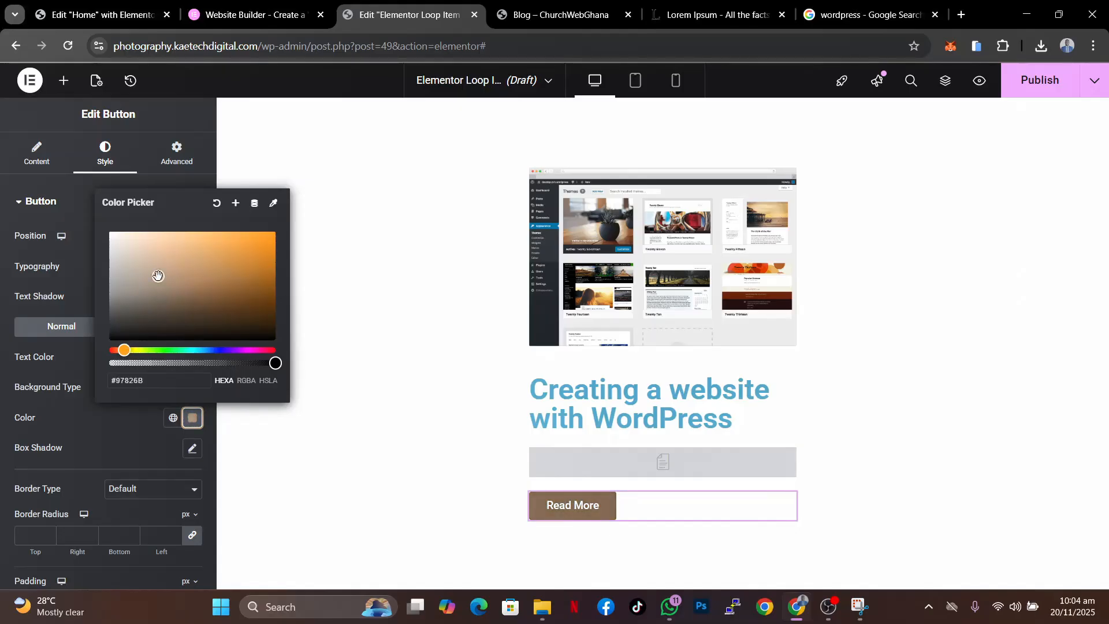
click(126, 430)
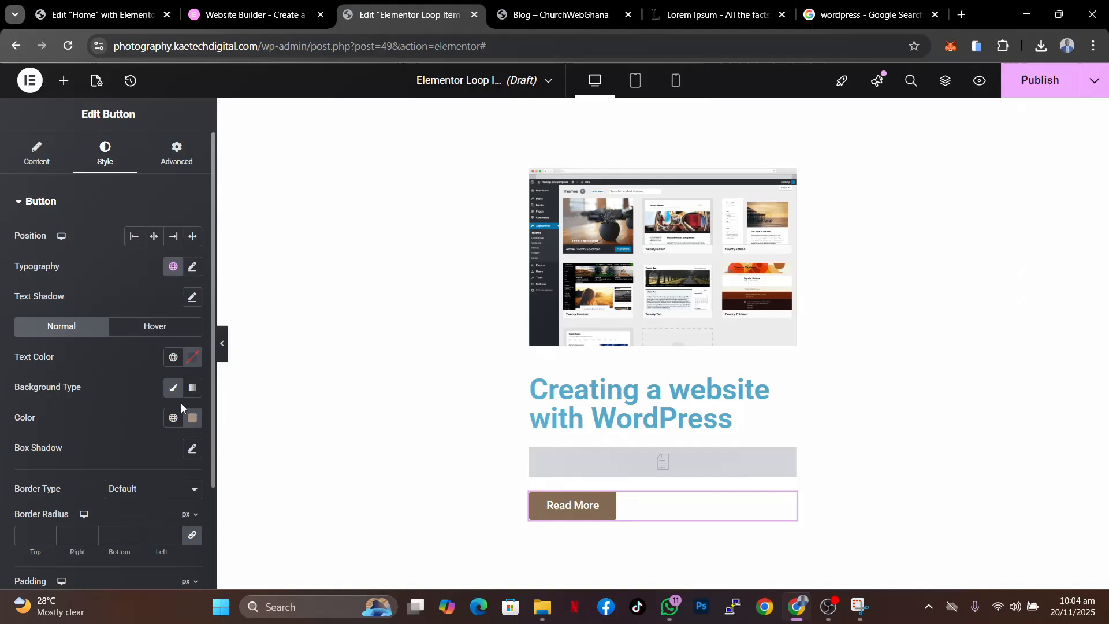
- Set the Read More button's text color to a near-black dark blue
click(192, 357)
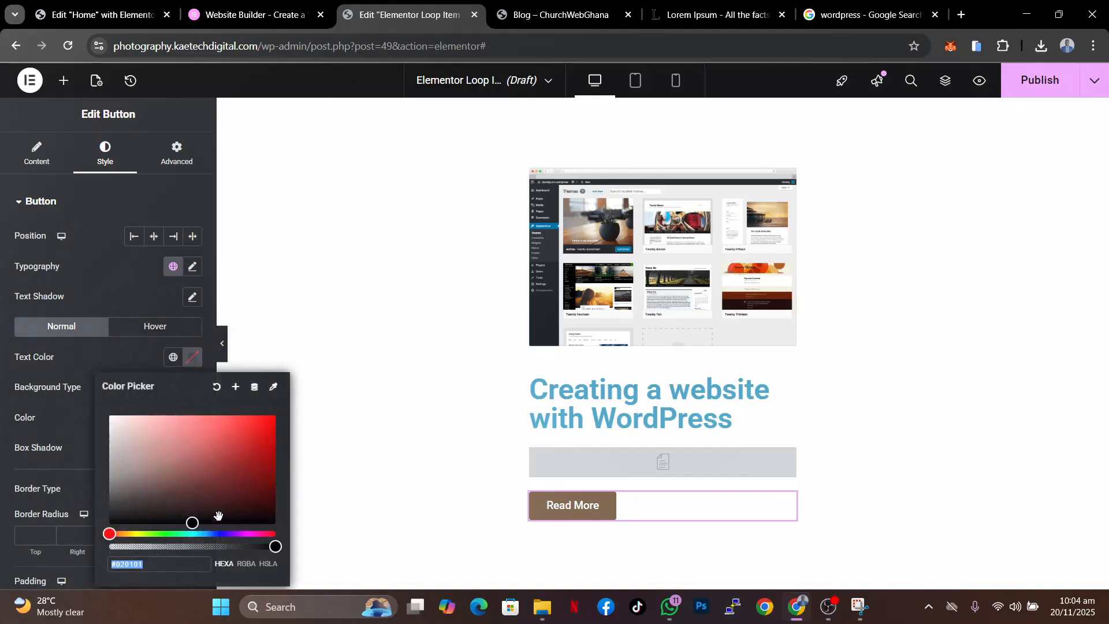
click(219, 533)
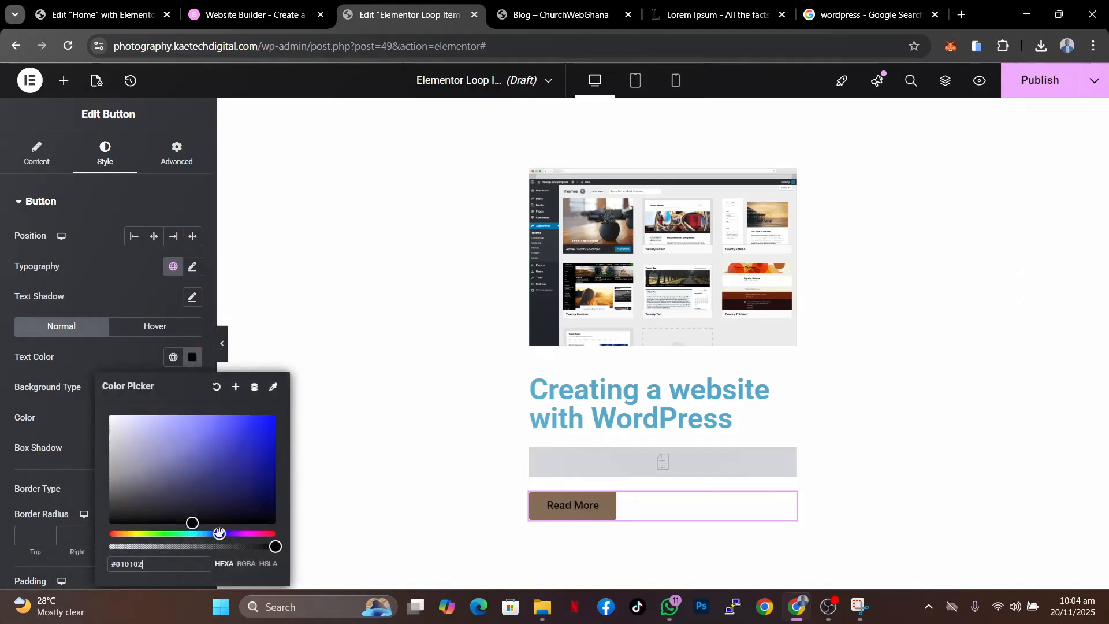
click(228, 506)
click(130, 362)
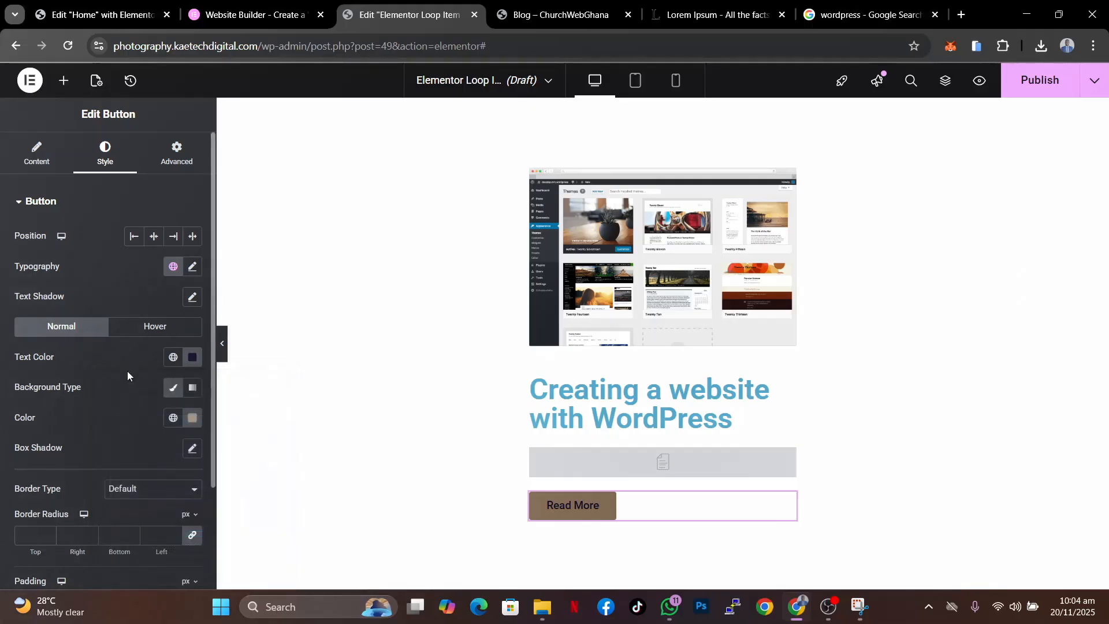
scroll(127, 371, down, 3)
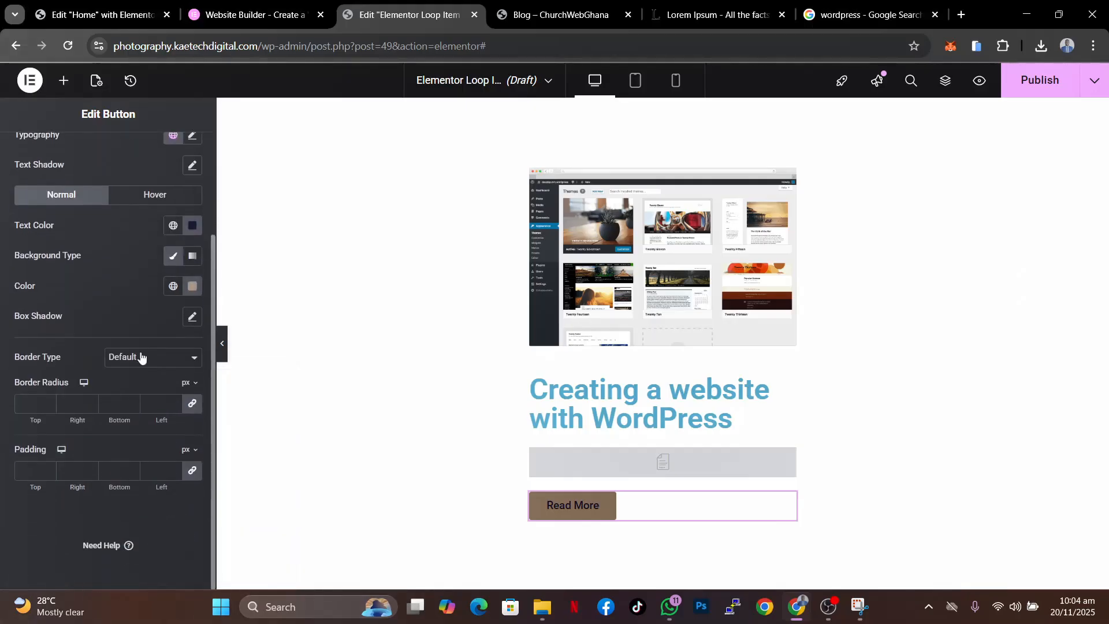
- Round the Read More button's corners with a 50 px border radius on all sides
click(192, 286)
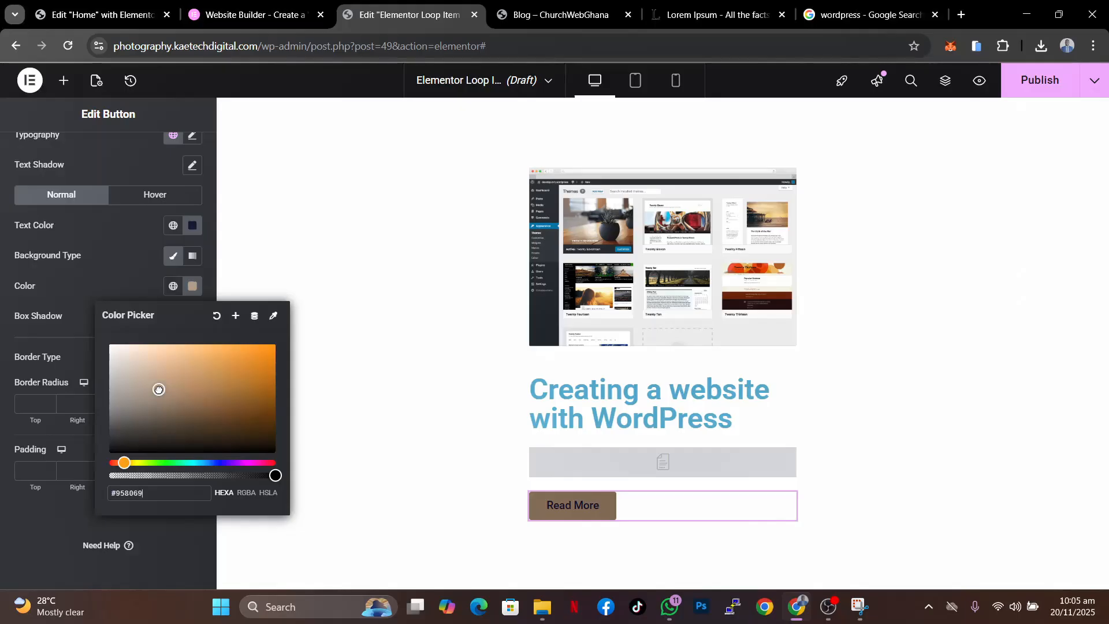
click(124, 258)
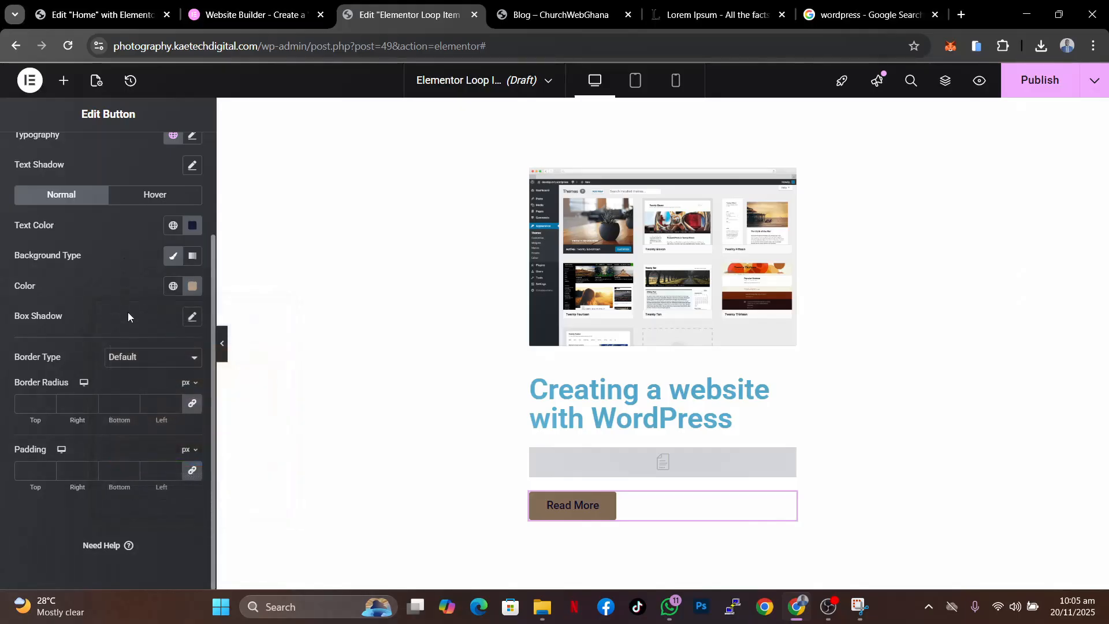
click(26, 473)
click(26, 404)
text(50)
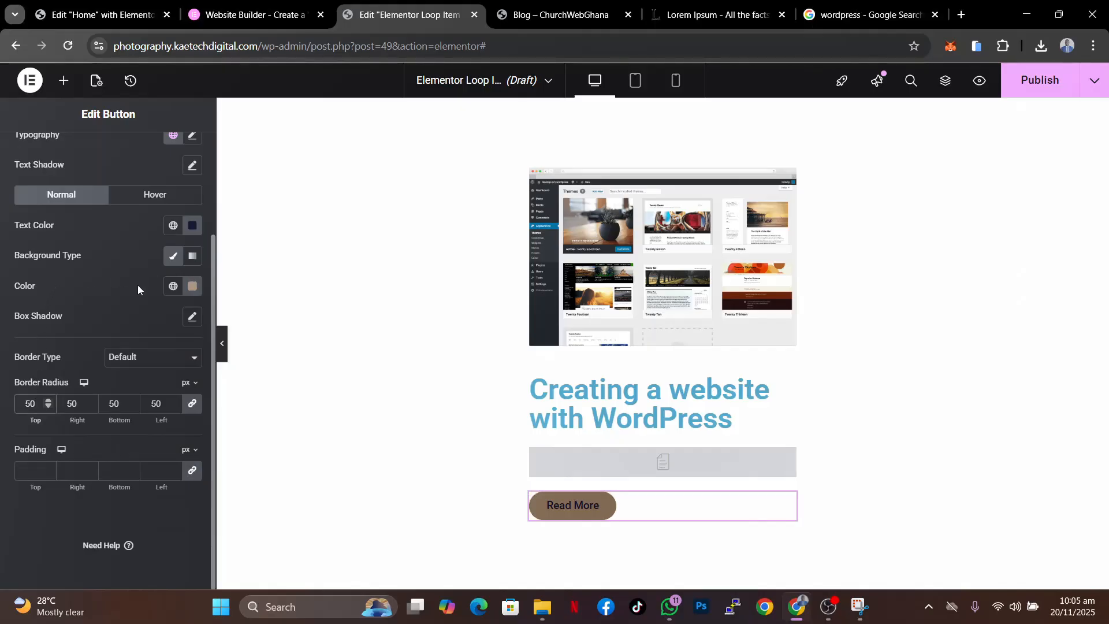
- Select the loop item container and set its padding to 20 px on all sides
click(108, 316)
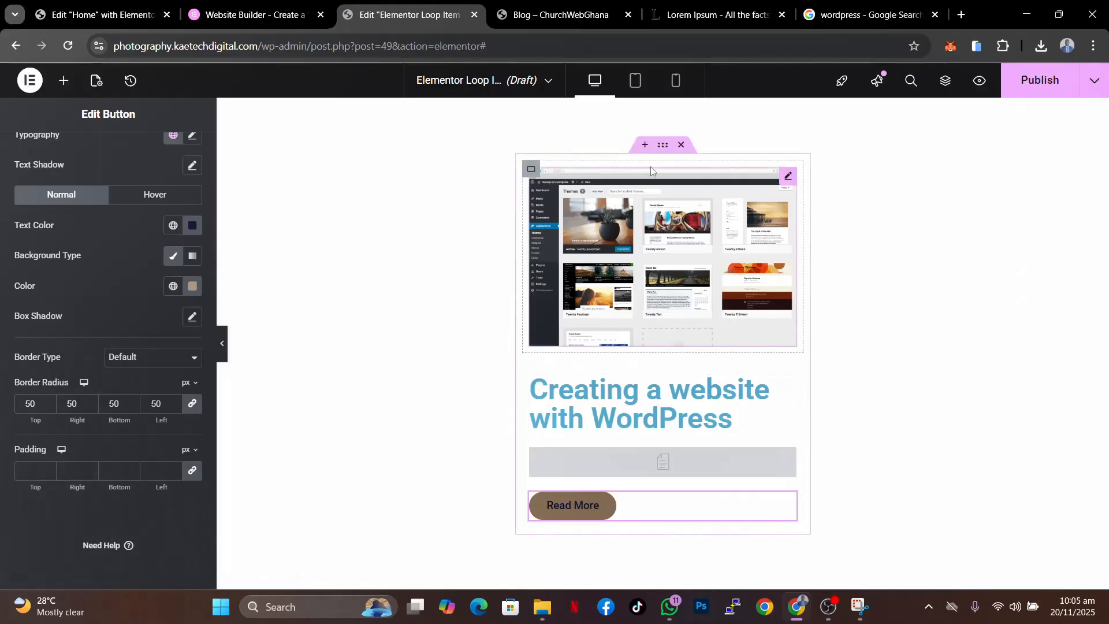
click(665, 147)
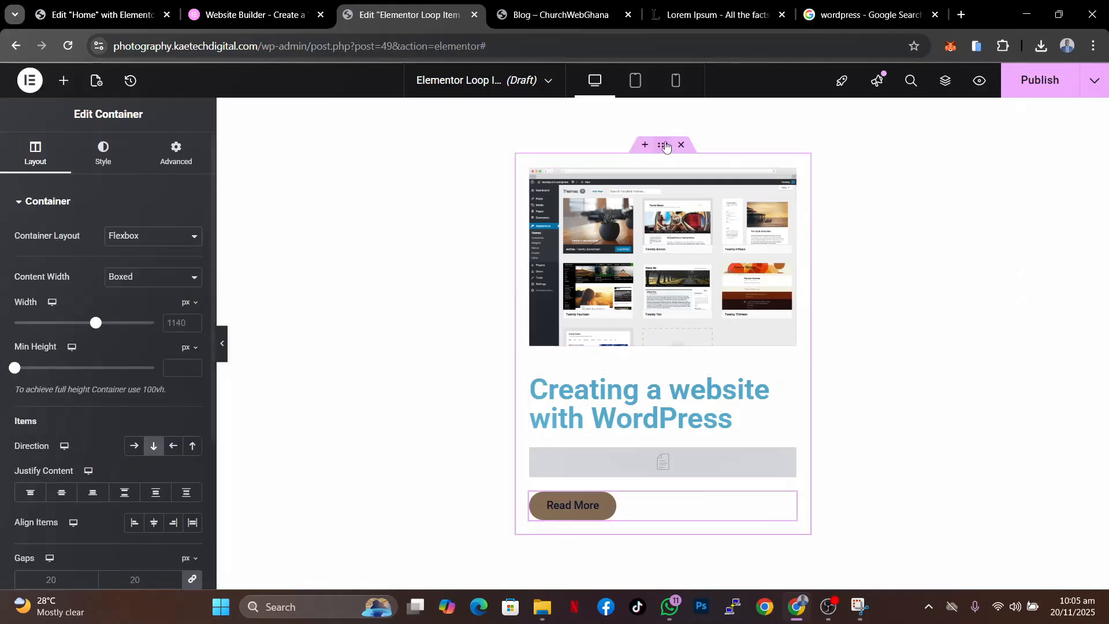
click(173, 155)
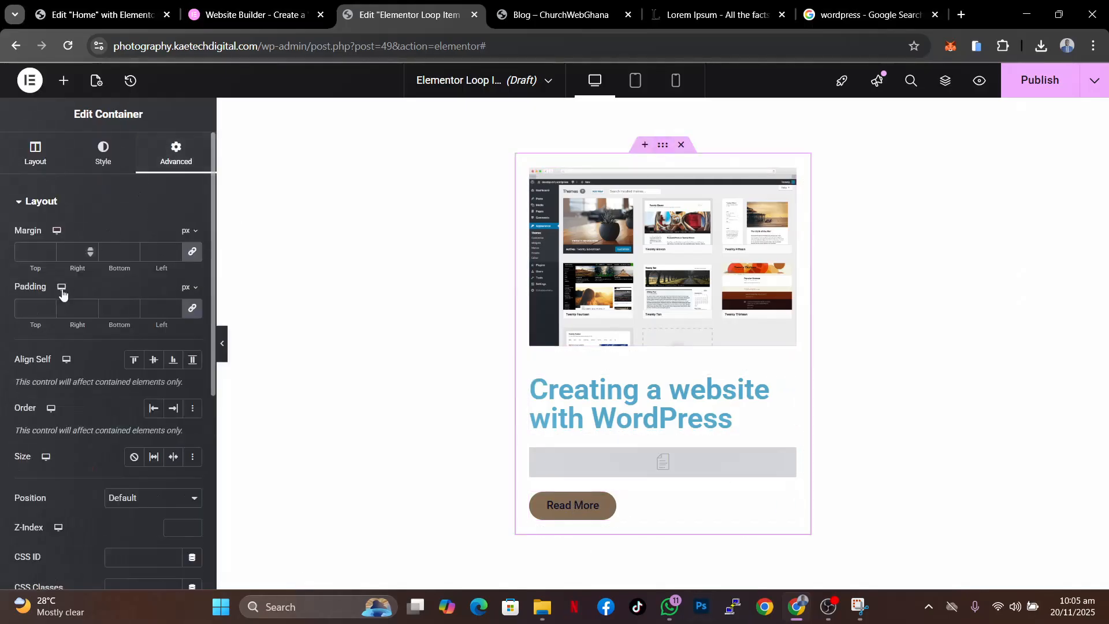
click(27, 307)
text(20)
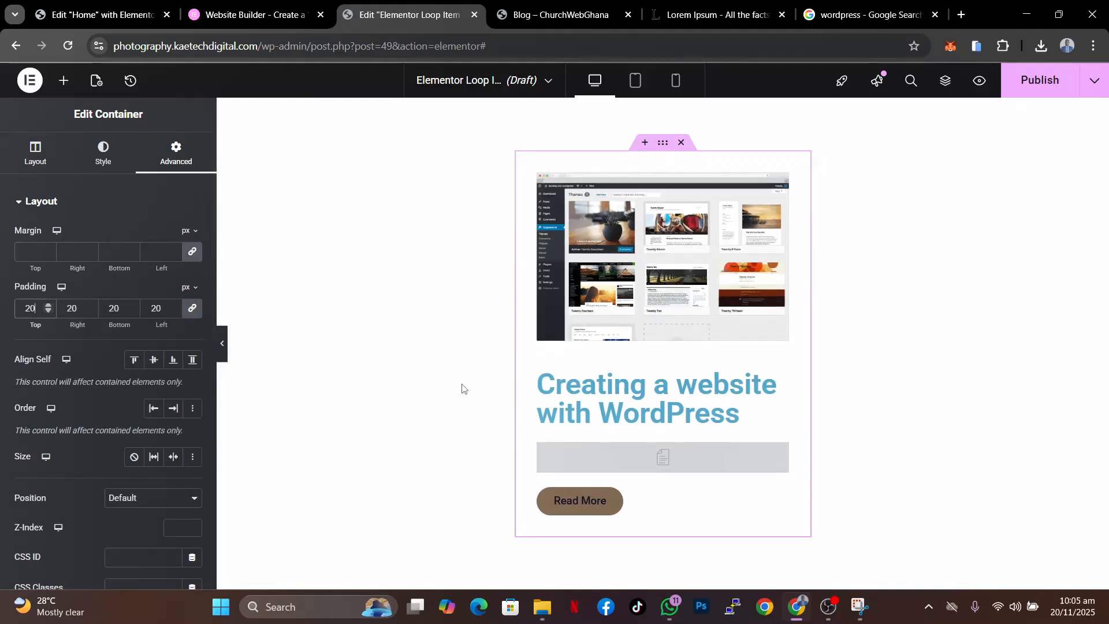
- Set the post title's font size to 25 px
click(781, 378)
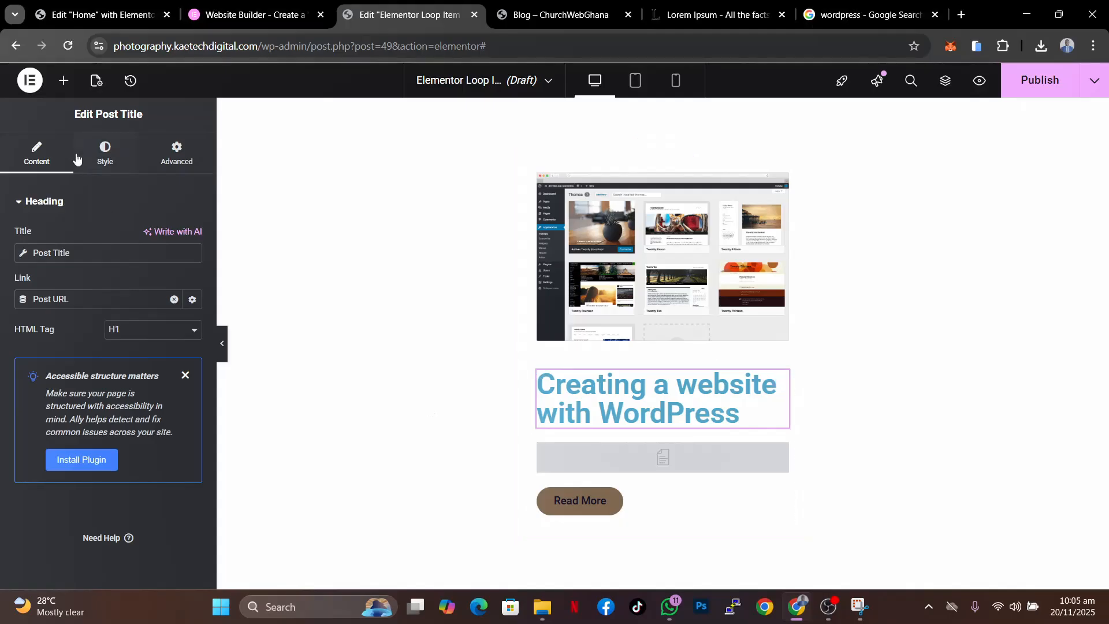
click(110, 162)
click(192, 278)
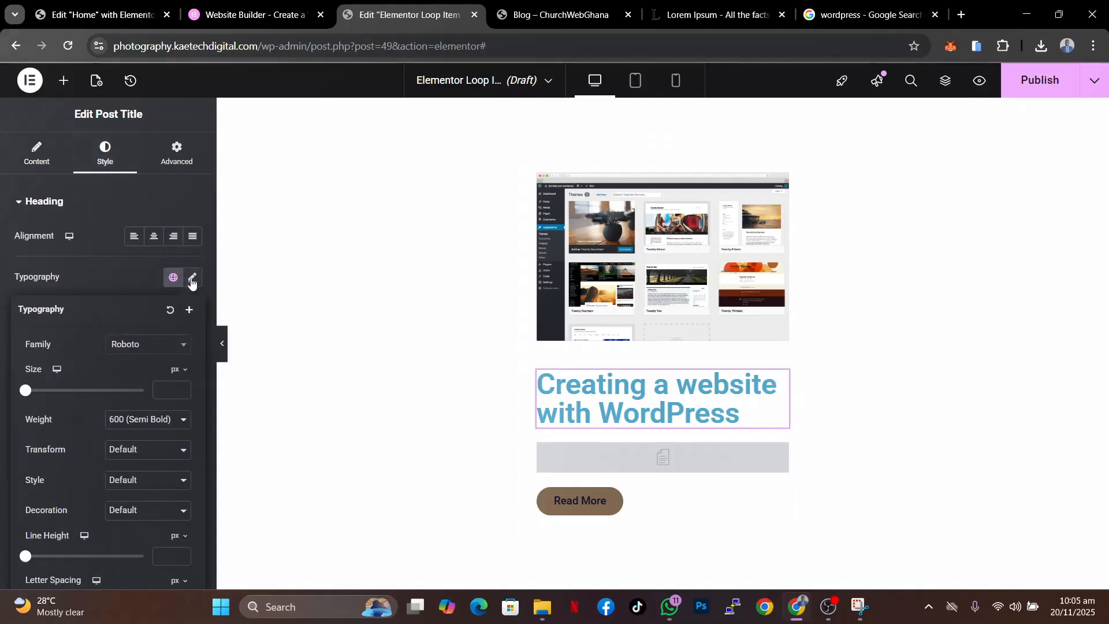
click(164, 388)
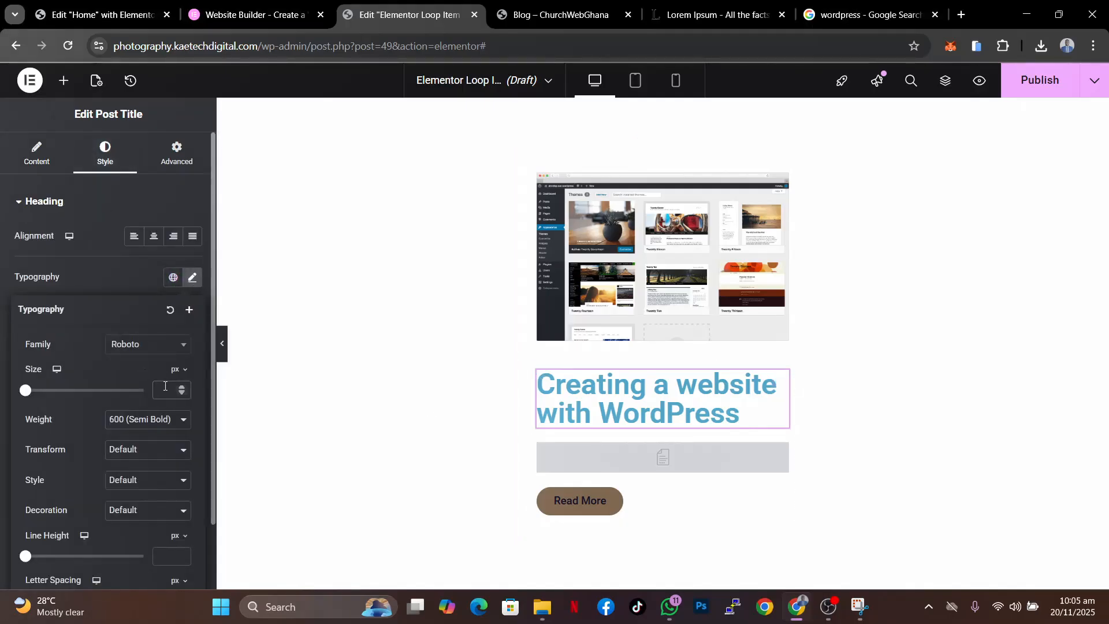
text(25)
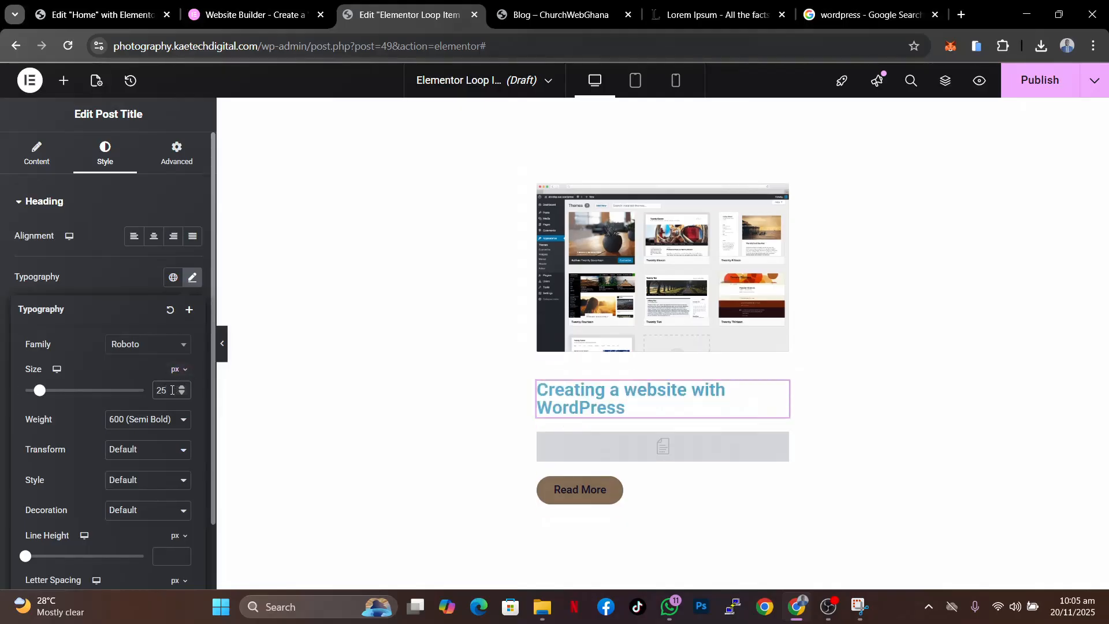
click(125, 281)
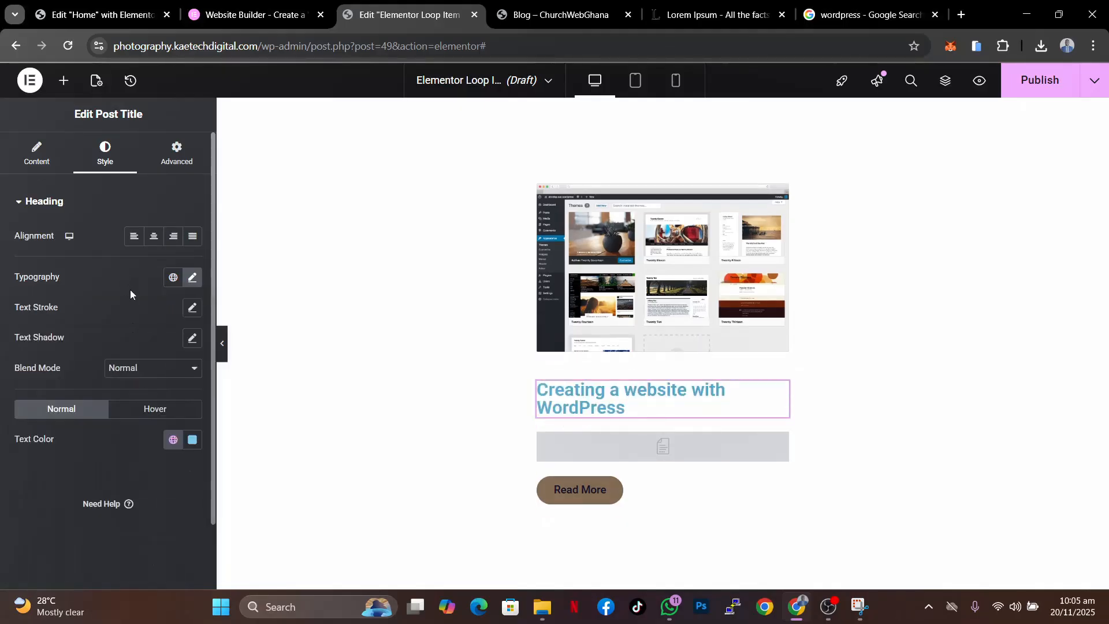
- Change the post title's text color to a near-black dark blue, #0C0E23
click(192, 440)
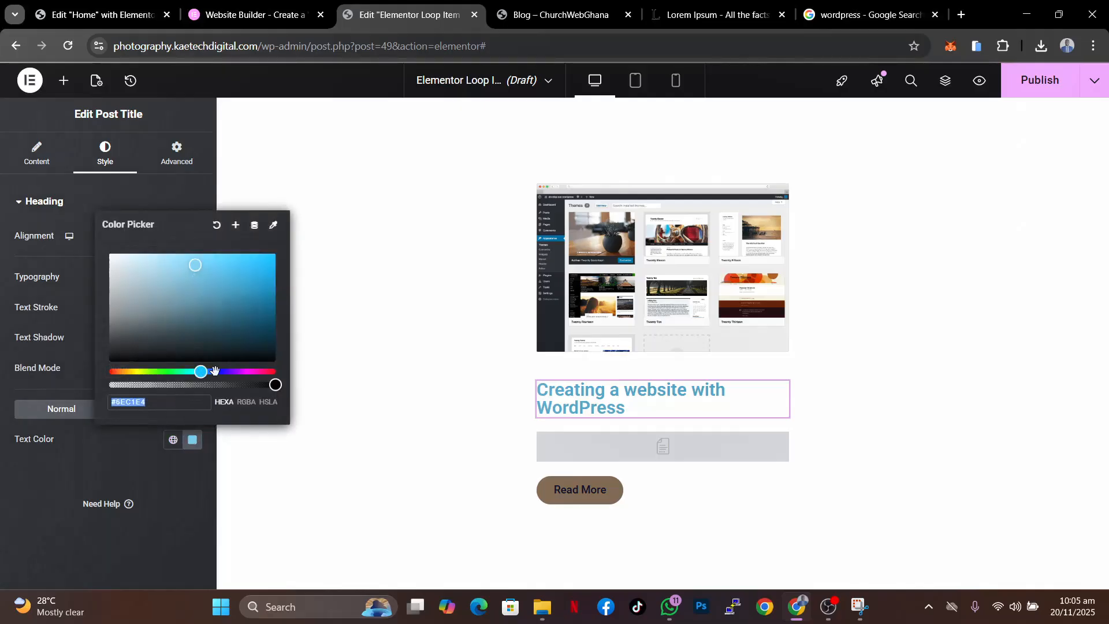
drag(201, 371, 218, 366)
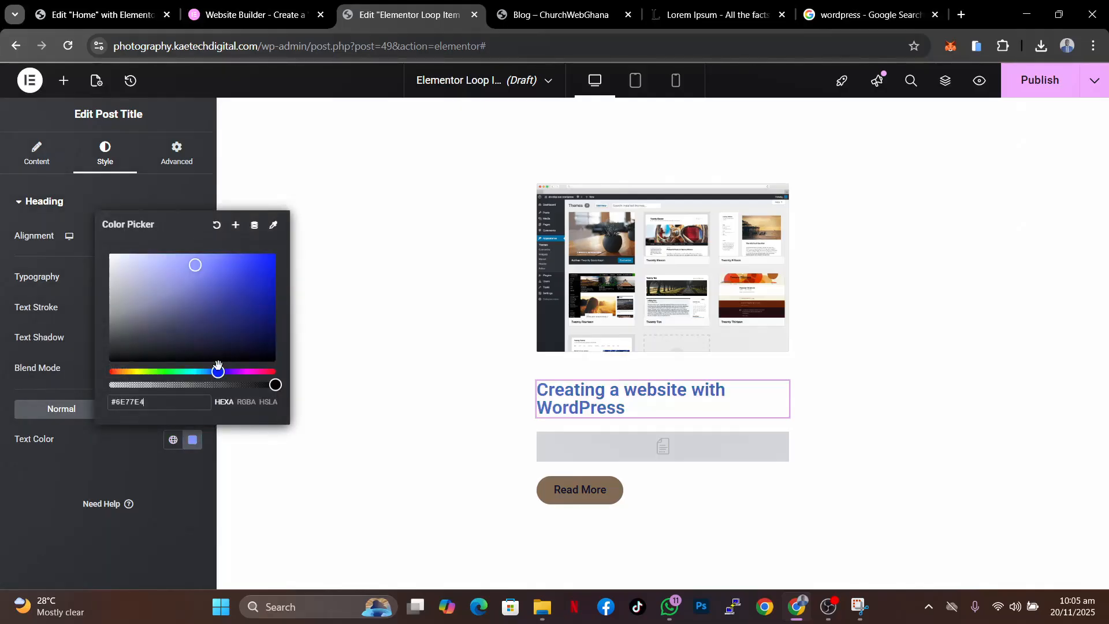
click(219, 346)
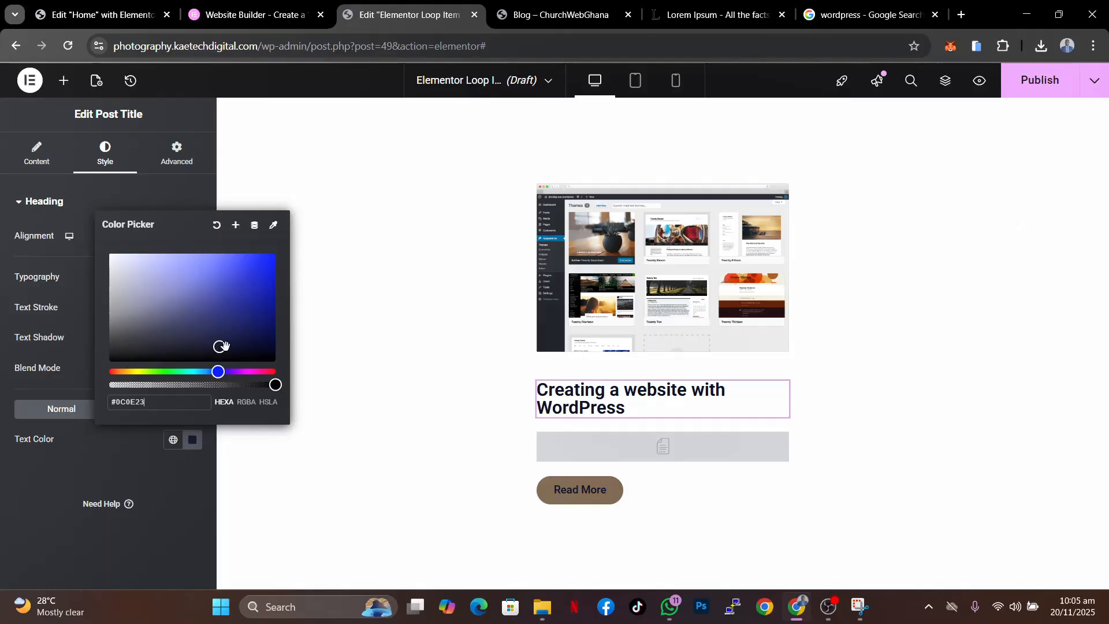
click(118, 461)
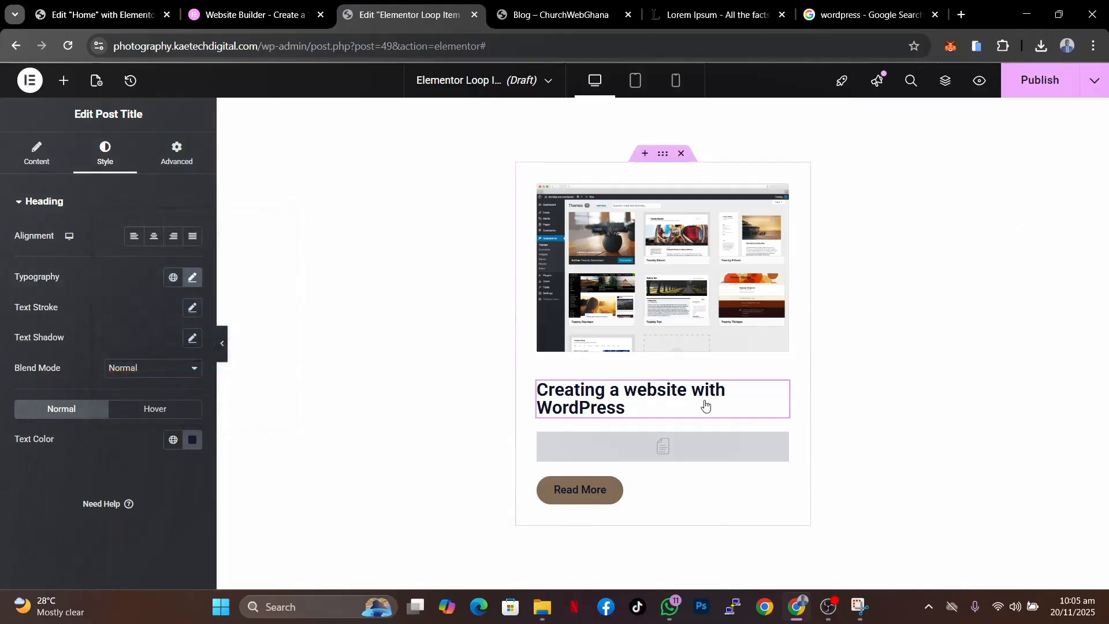
- Set the post excerpt's text color to a near-black dark blue, #0C1322
click(781, 440)
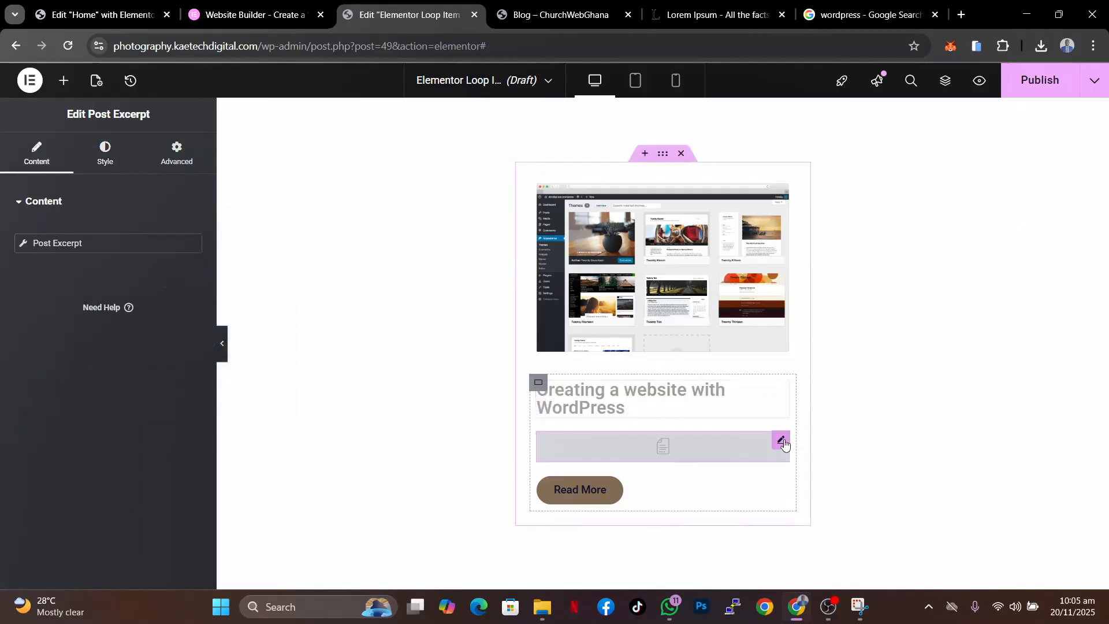
click(105, 152)
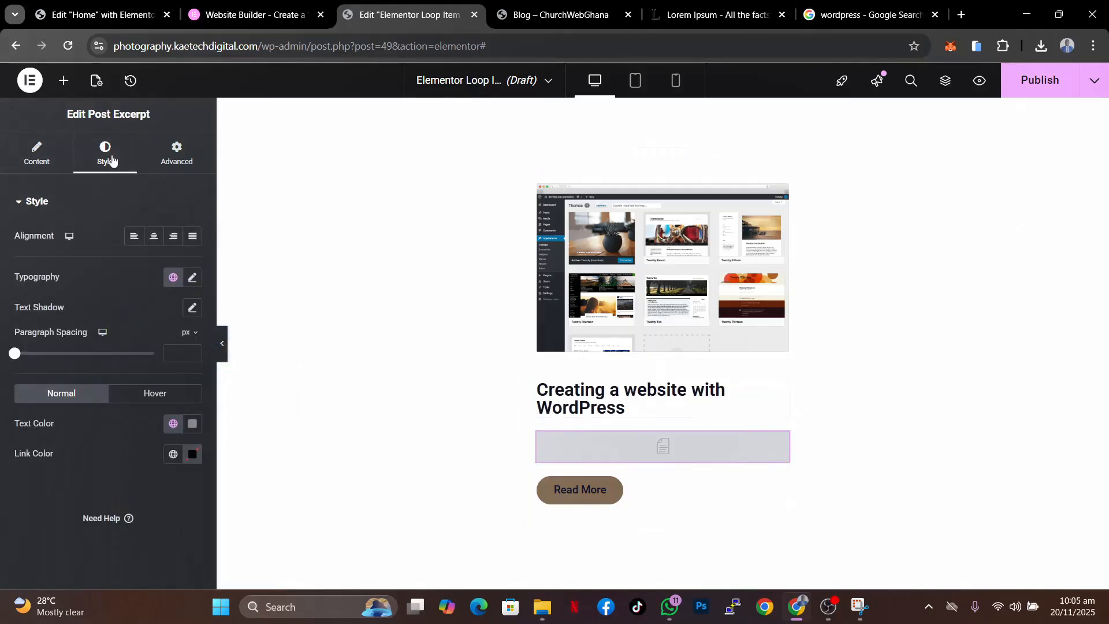
click(193, 426)
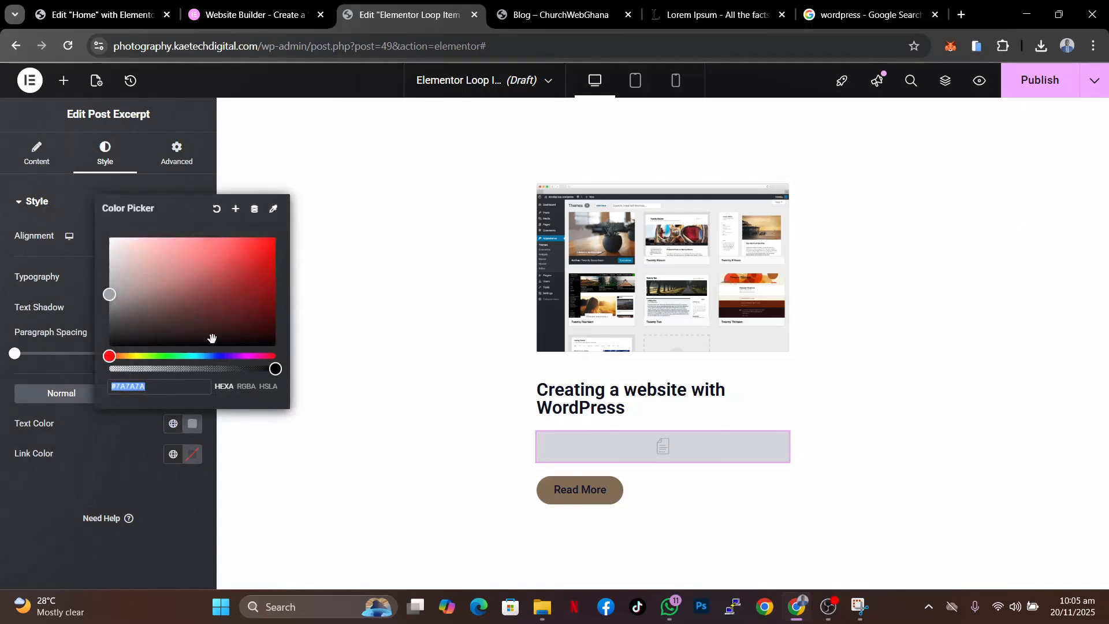
click(209, 355)
click(212, 356)
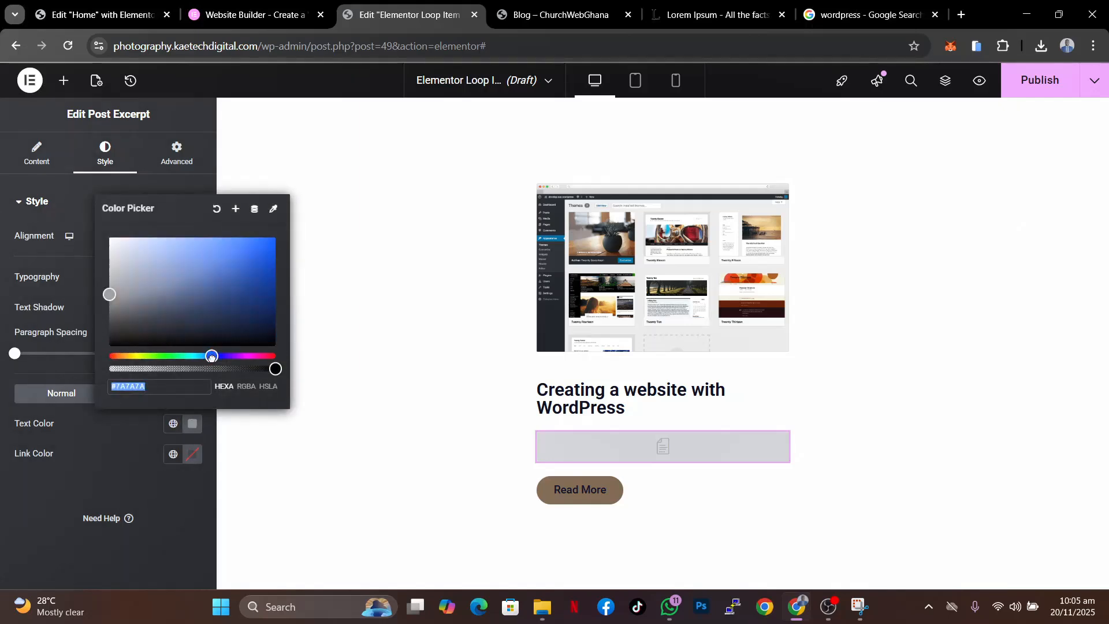
click(217, 330)
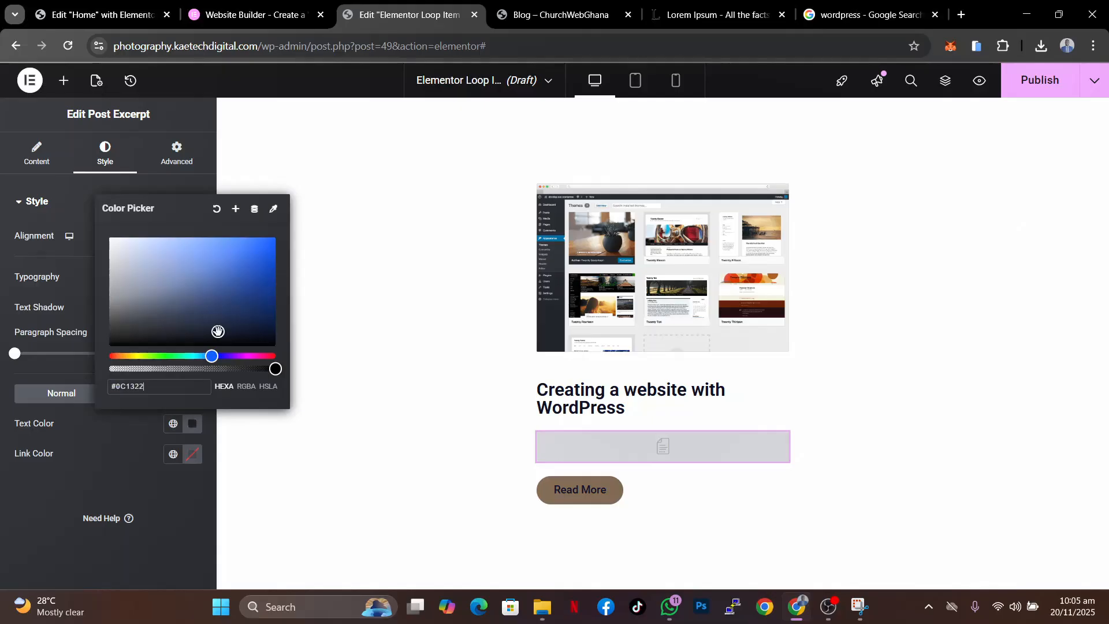
click(110, 440)
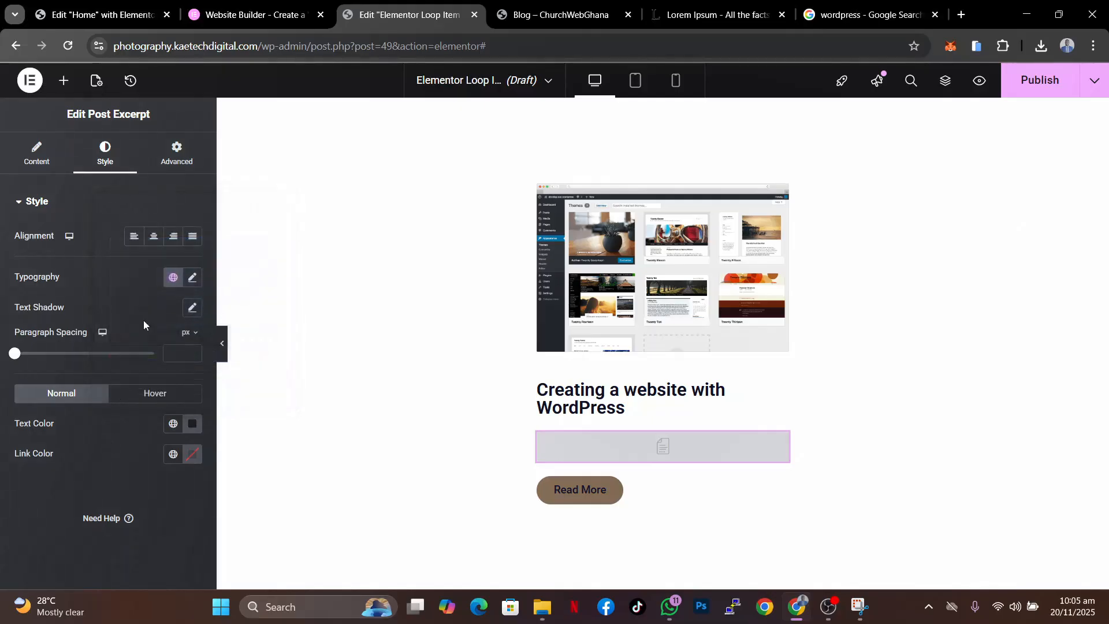
- Set the post excerpt's font size to 17 px
click(191, 280)
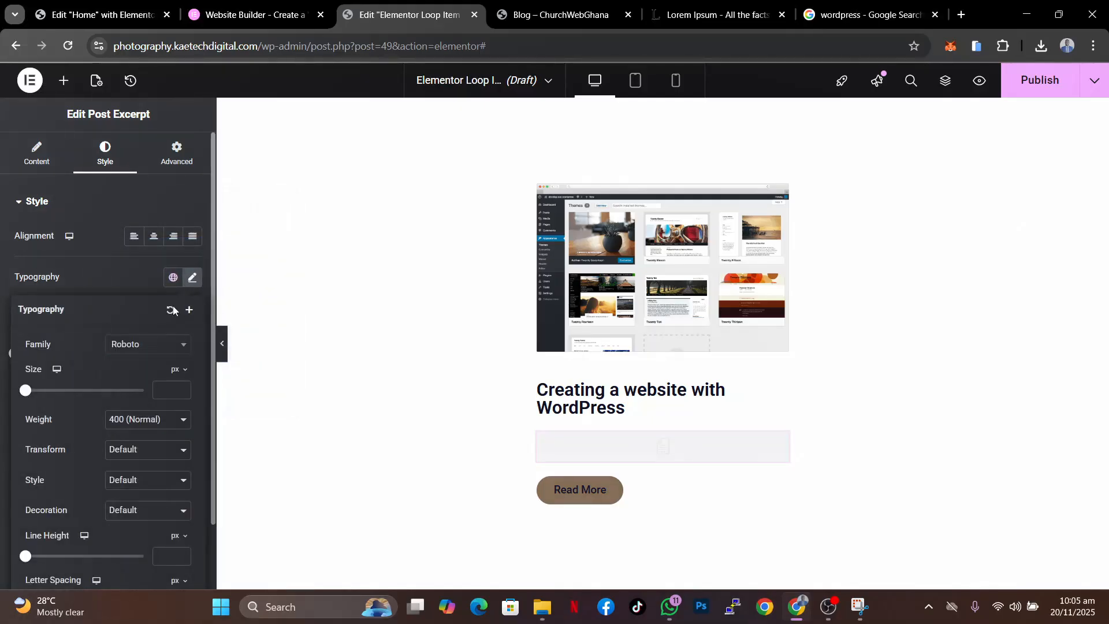
click(168, 392)
text(17)
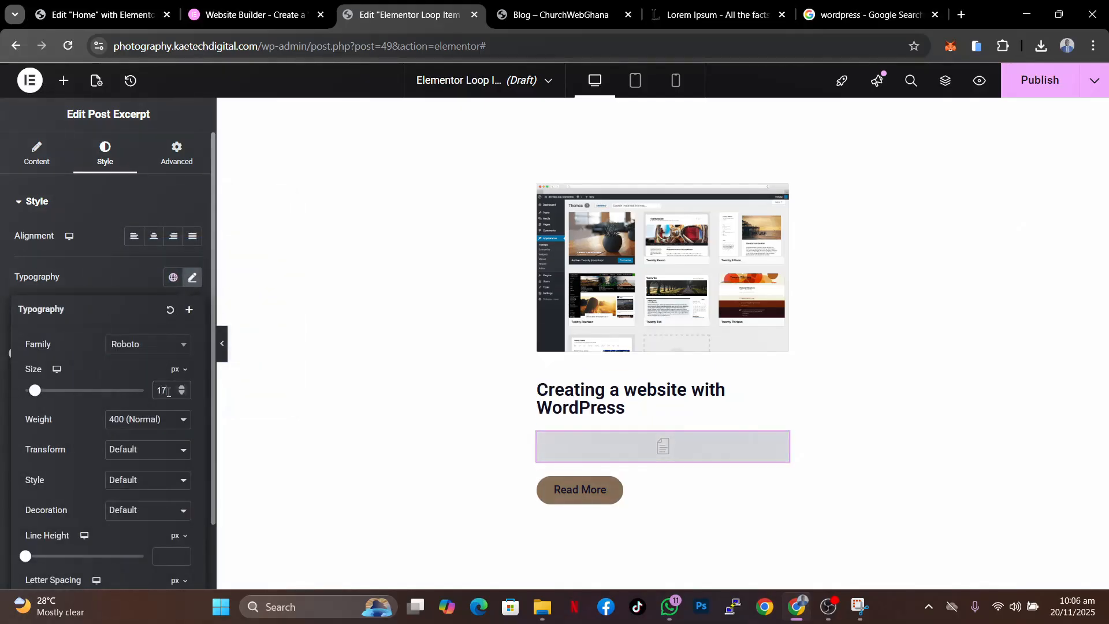
click(140, 281)
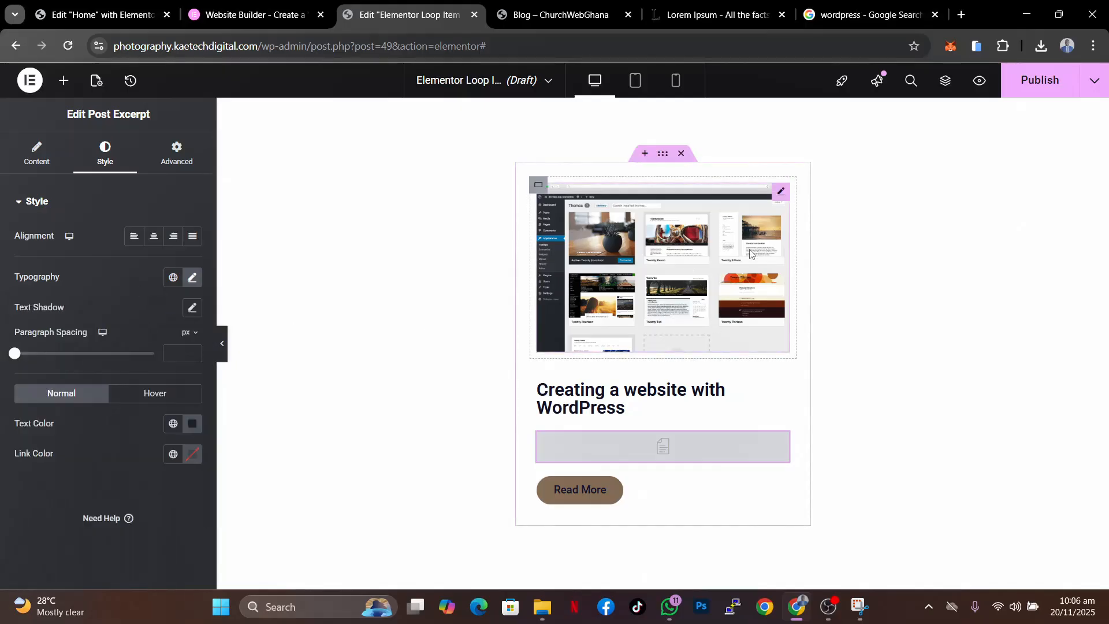
- Give the loop item container a solid 1 px border with a 14 px border radius
click(662, 159)
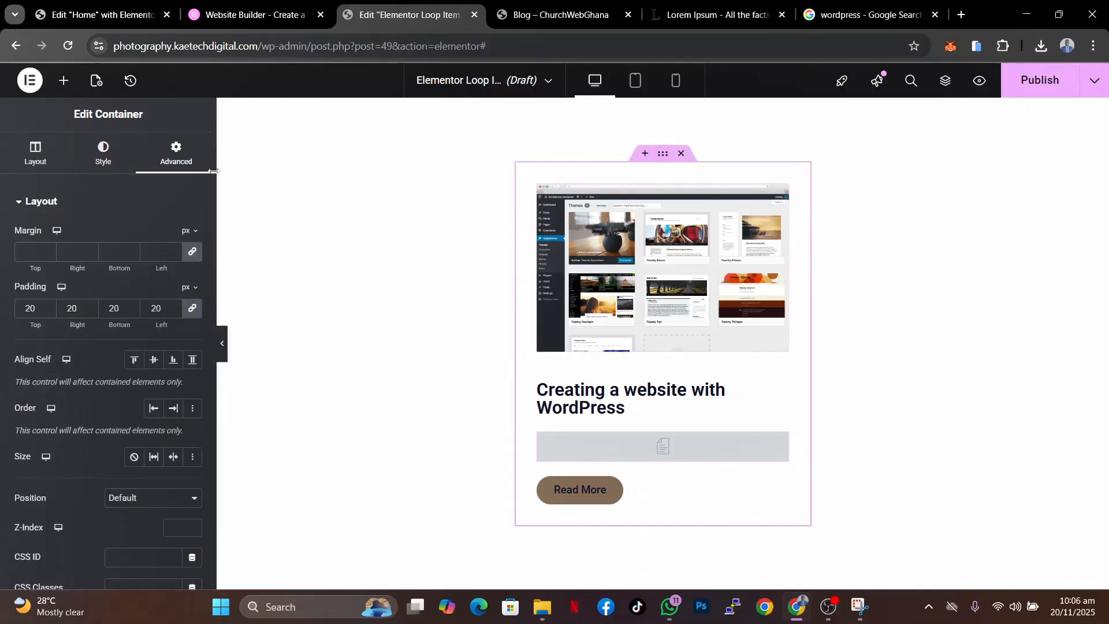
click(106, 168)
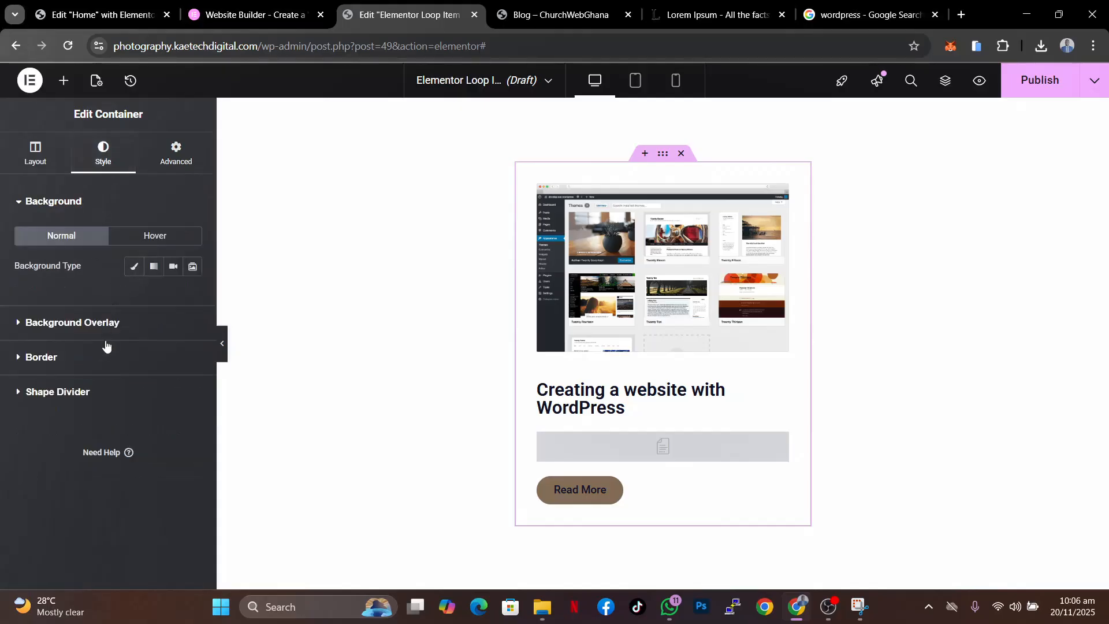
click(108, 364)
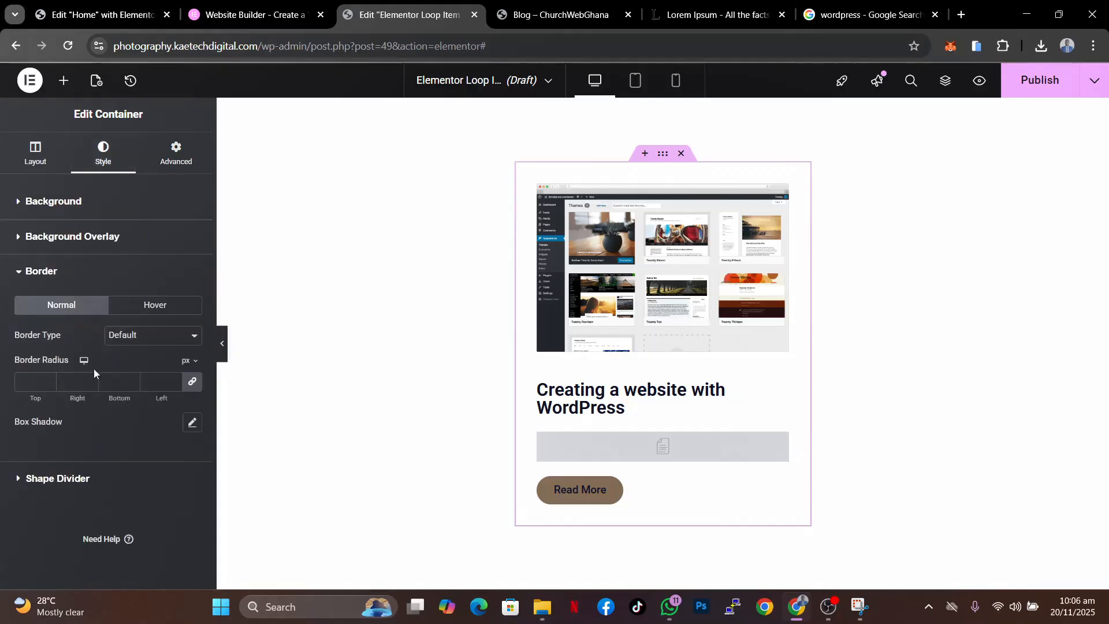
click(149, 340)
click(118, 386)
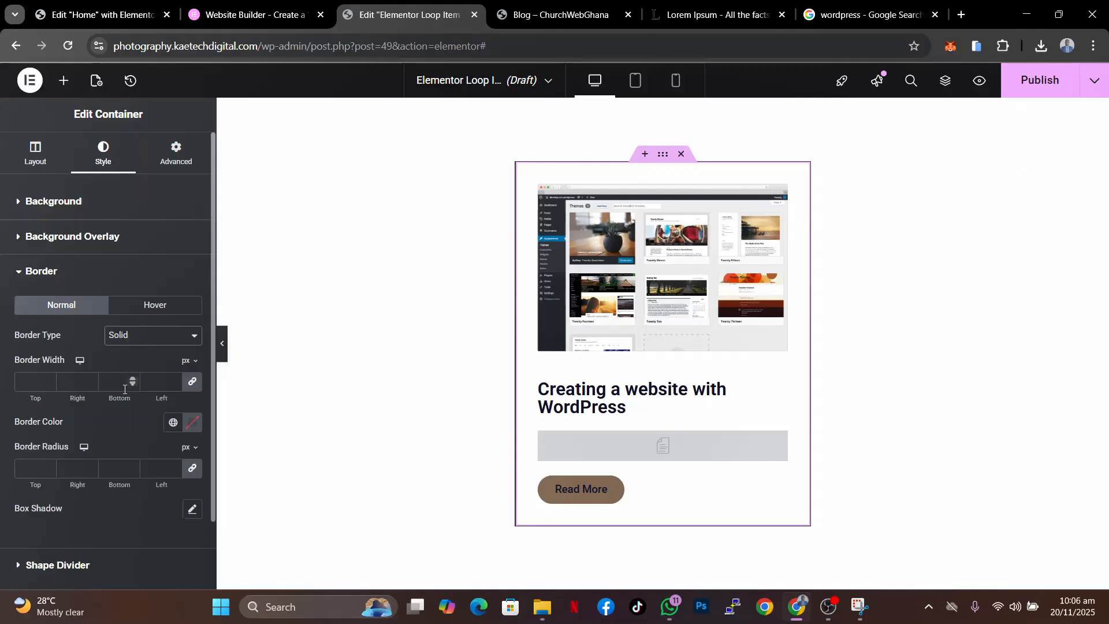
click(30, 382)
text(1)
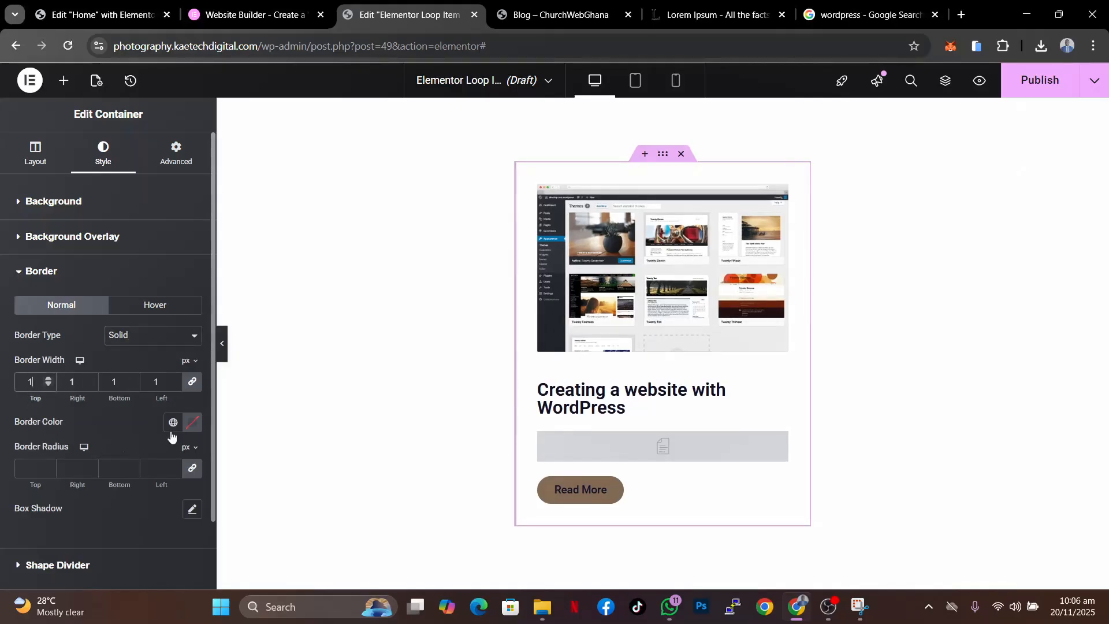
click(22, 468)
text(14)
- Set the container's border color to a dark navy, #0B1123, and collapse the editor panel to preview the card
click(189, 426)
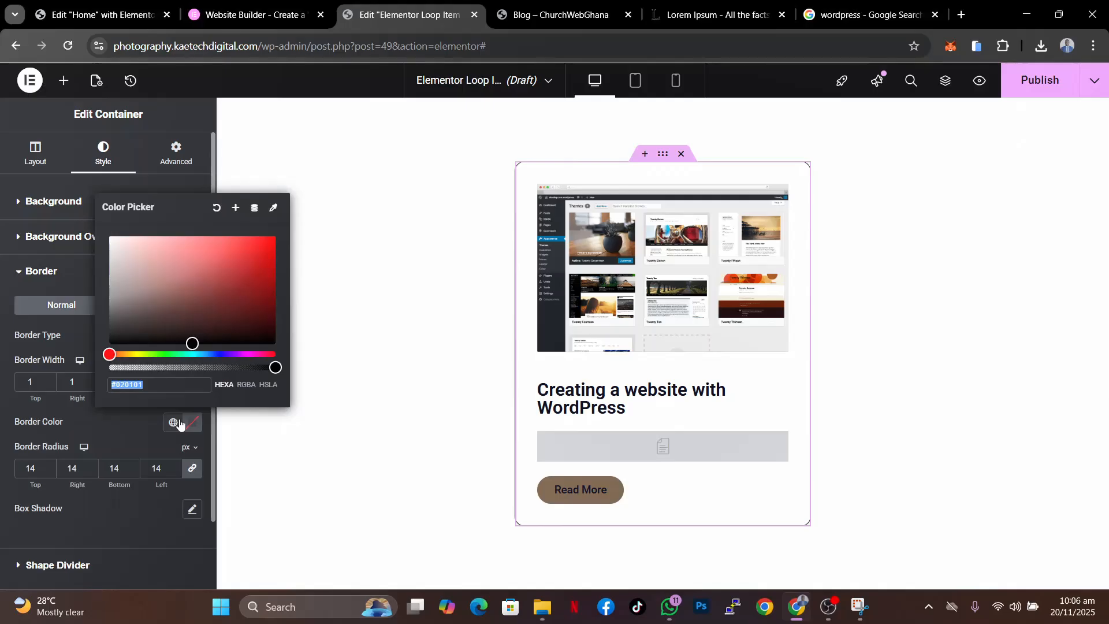
click(213, 354)
click(214, 338)
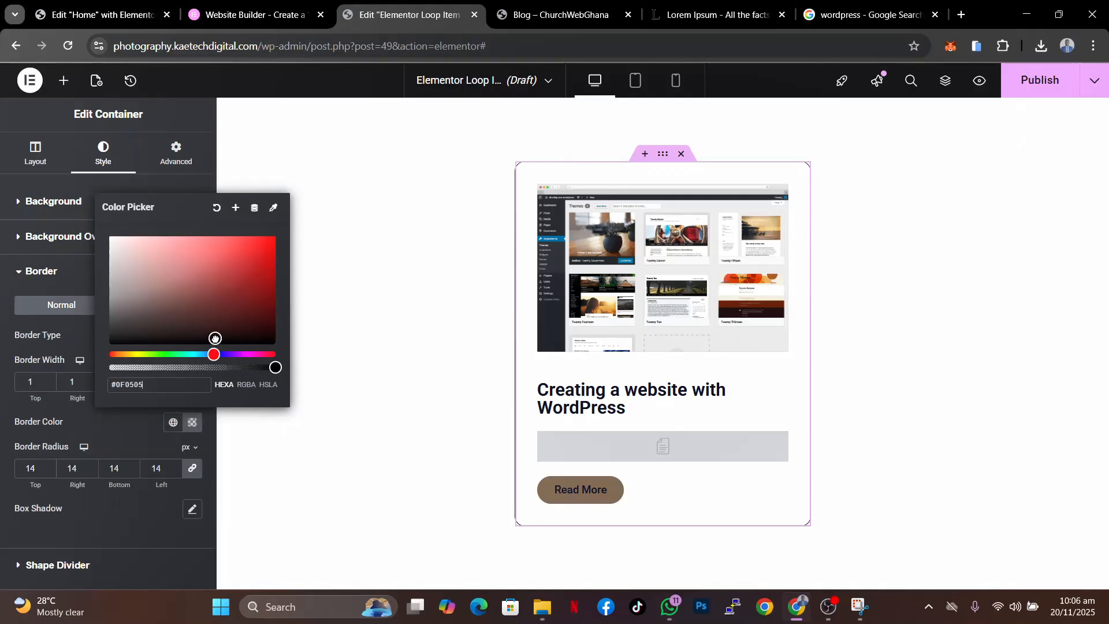
click(214, 353)
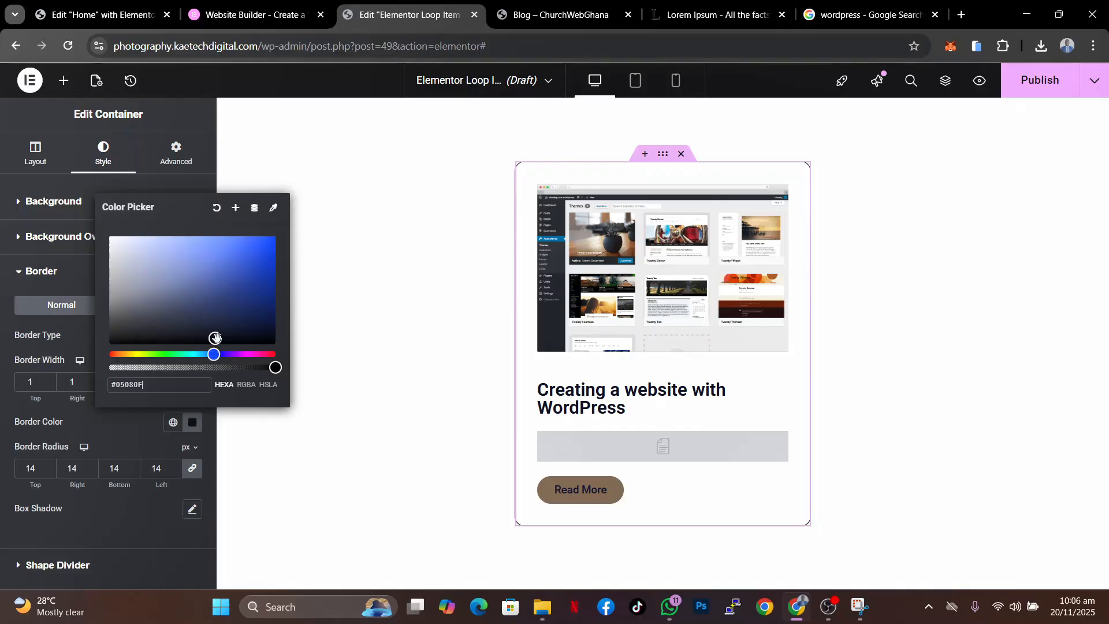
click(223, 328)
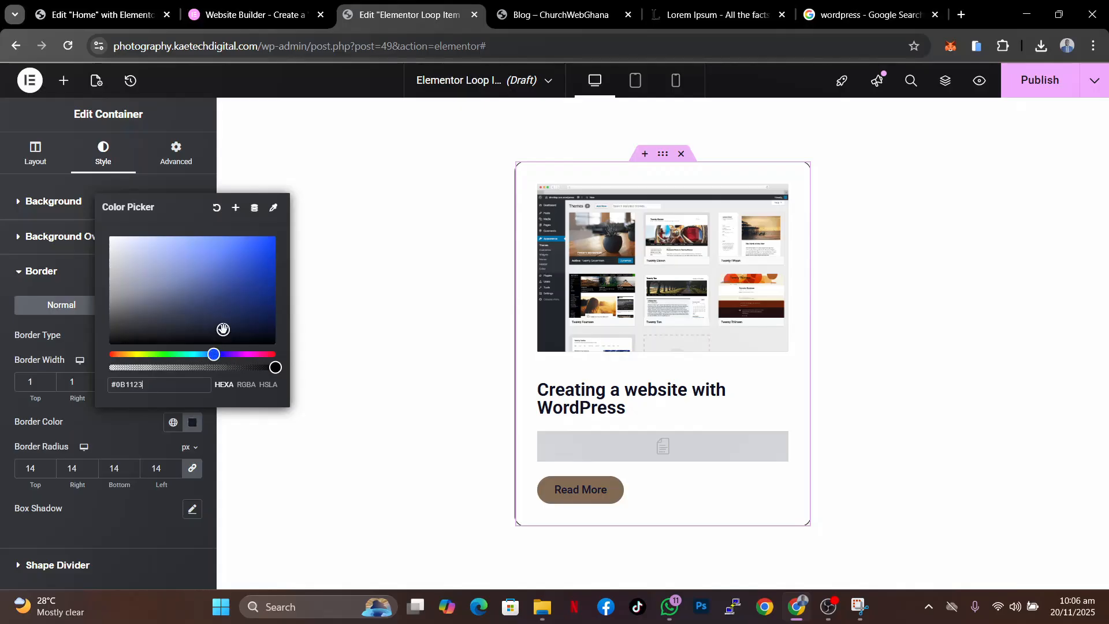
click(141, 427)
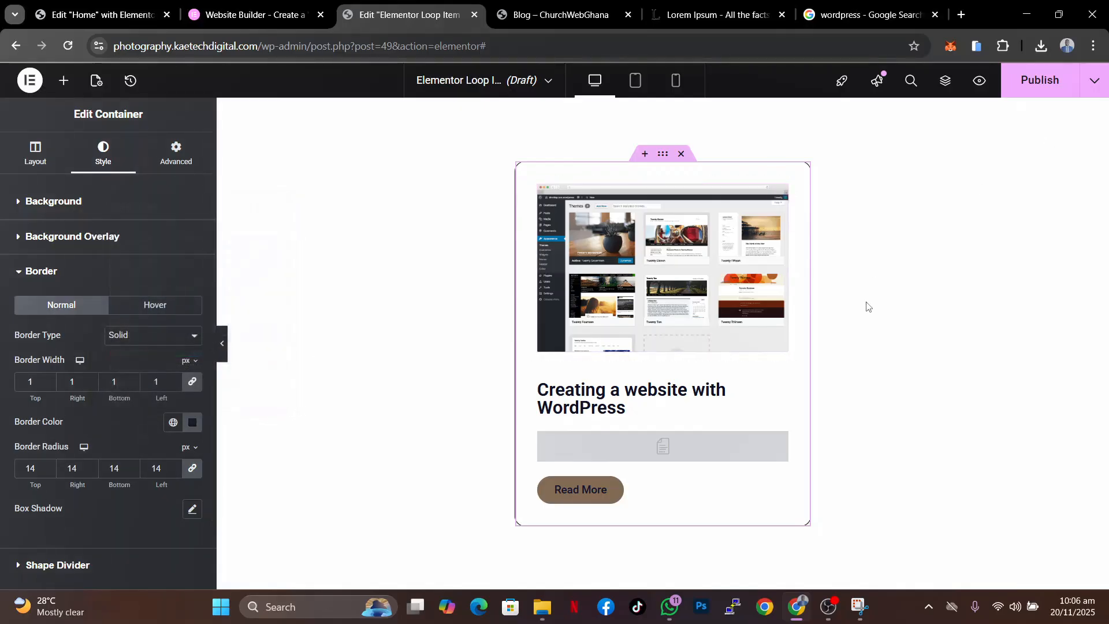
click(222, 343)
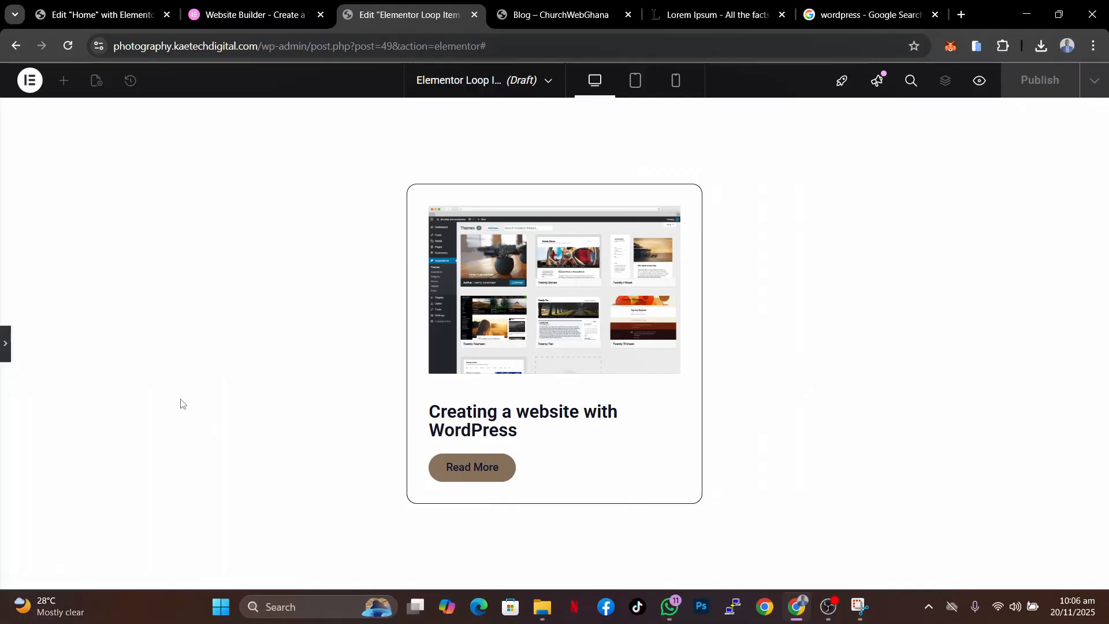
- Reopen the editor panel and publish the loop item template
click(5, 344)
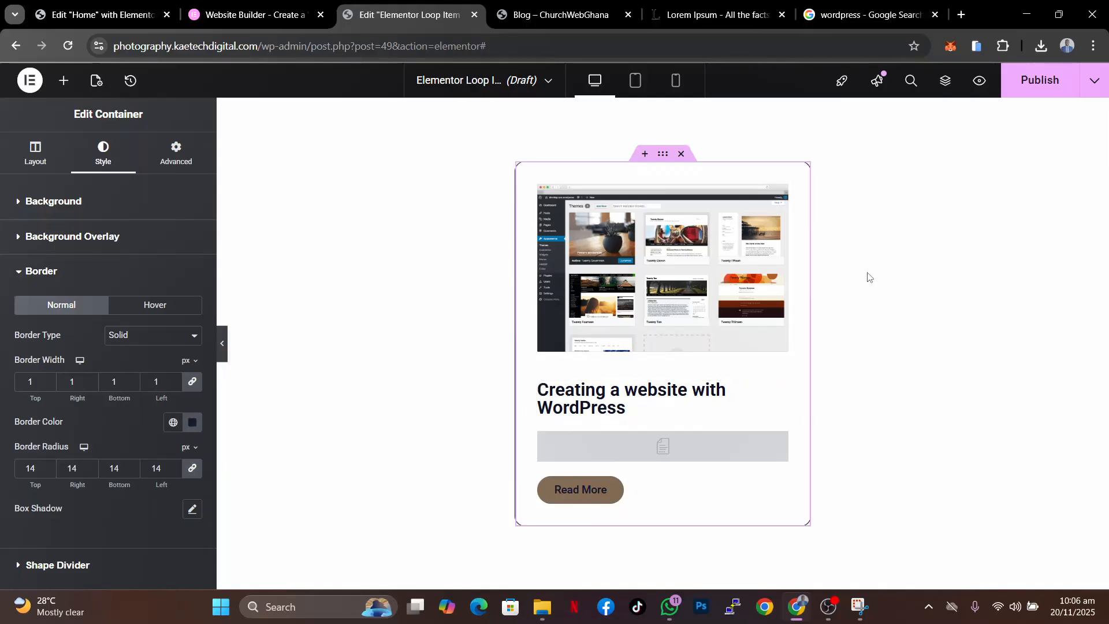
click(1046, 86)
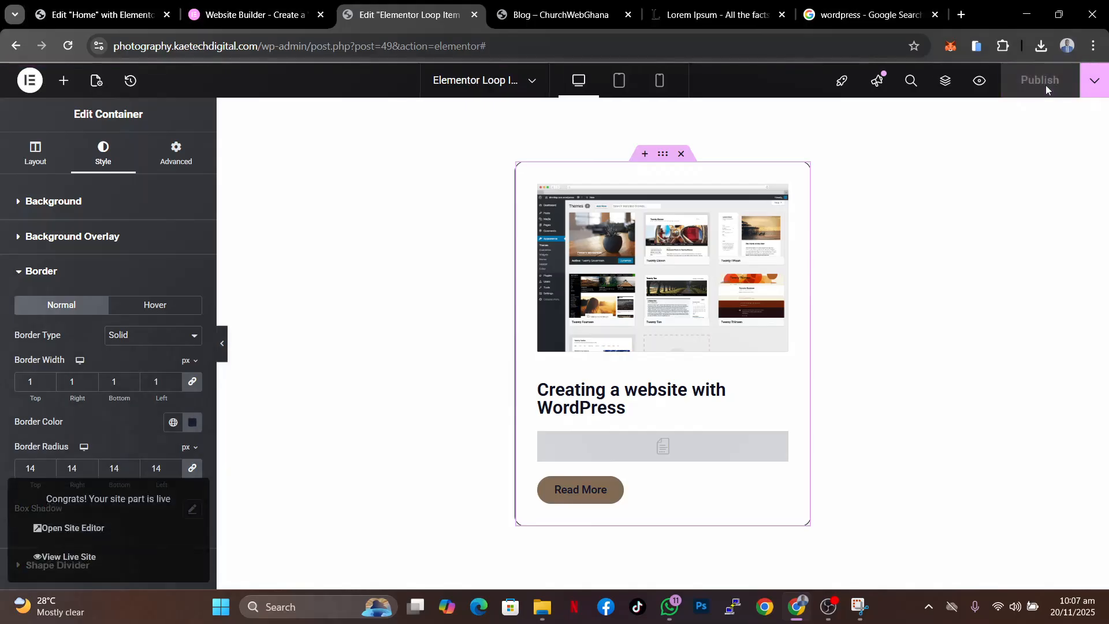
click(1094, 93)
click(1094, 91)
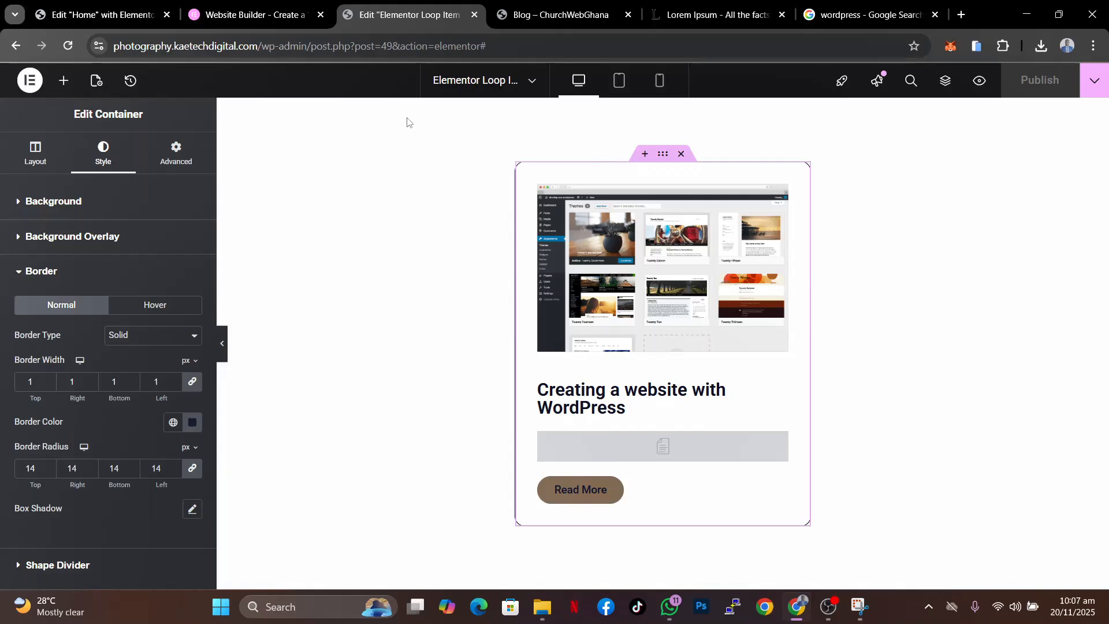
- Reload the live blog page in its tab and review the archive listing, closing the discount popup
click(565, 16)
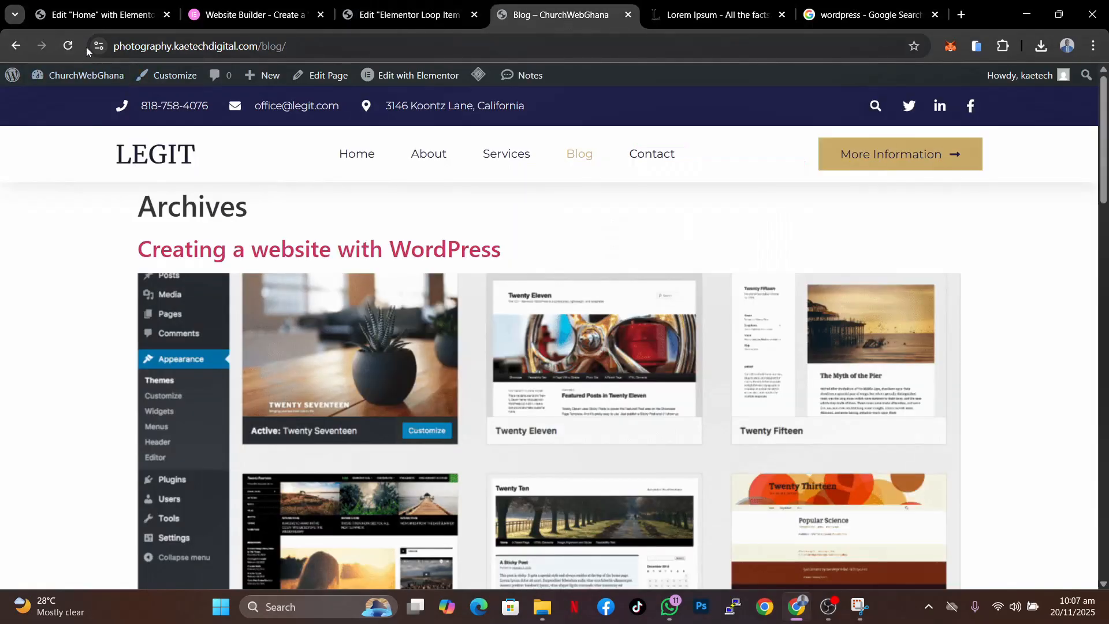
click(67, 46)
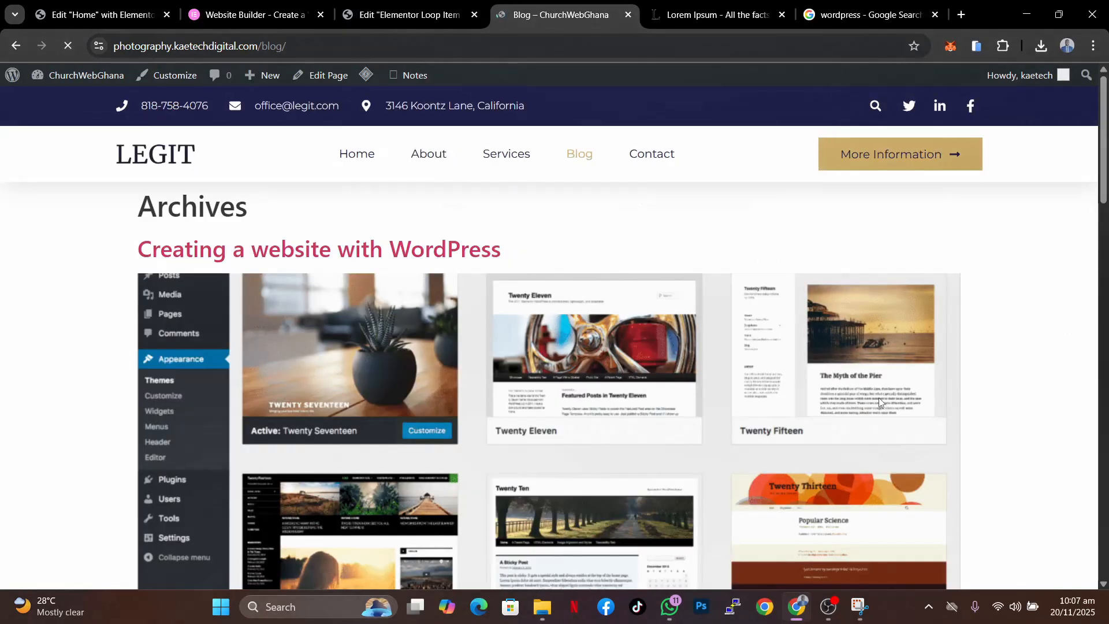
scroll(644, 448, down, 4)
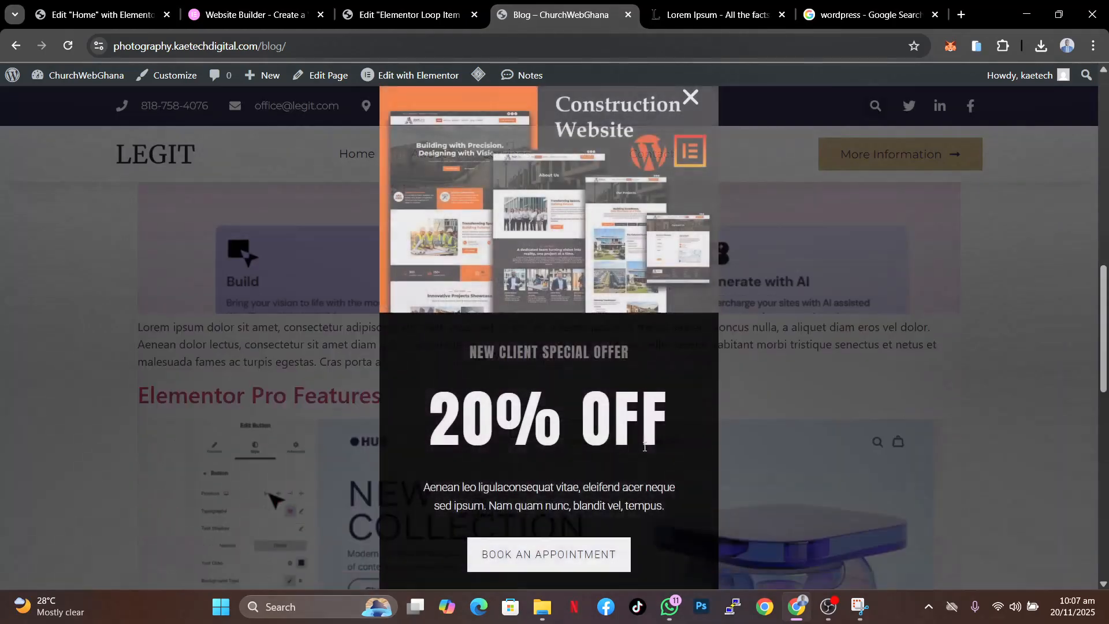
scroll(645, 447, up, 2)
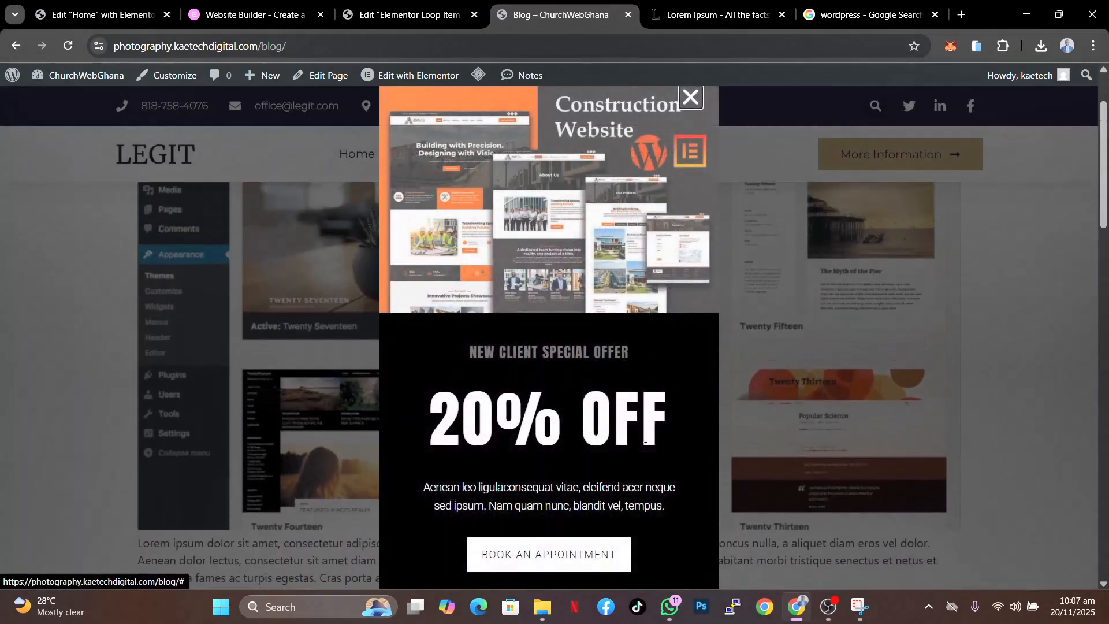
click(691, 97)
scroll(665, 357, up, 2)
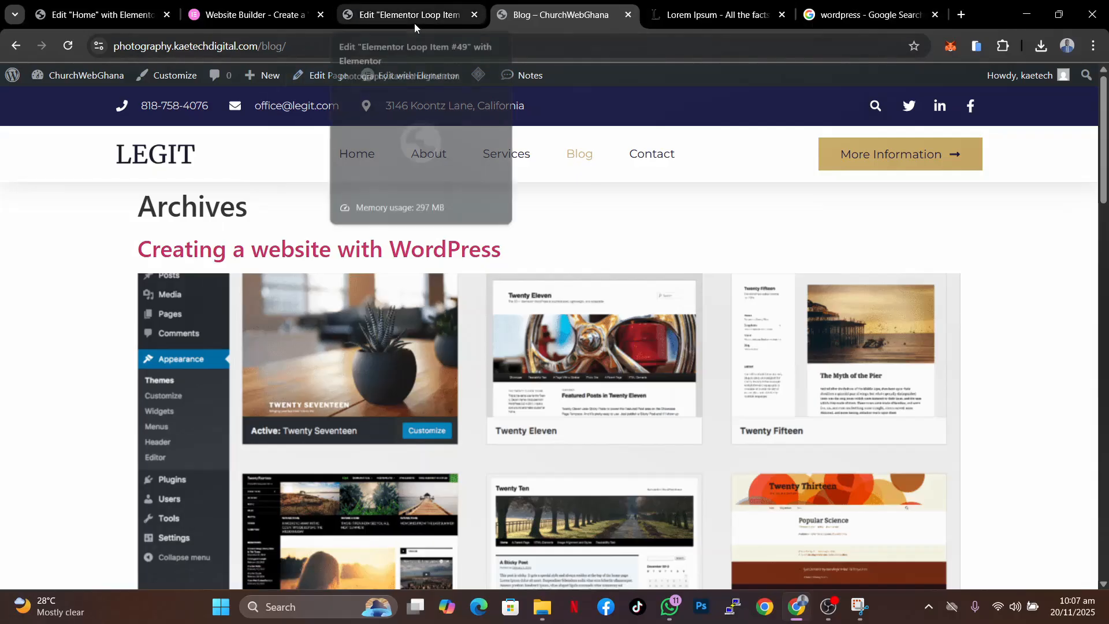
- Open the blog page for editing from the admin bar
mouse_move(412, 77)
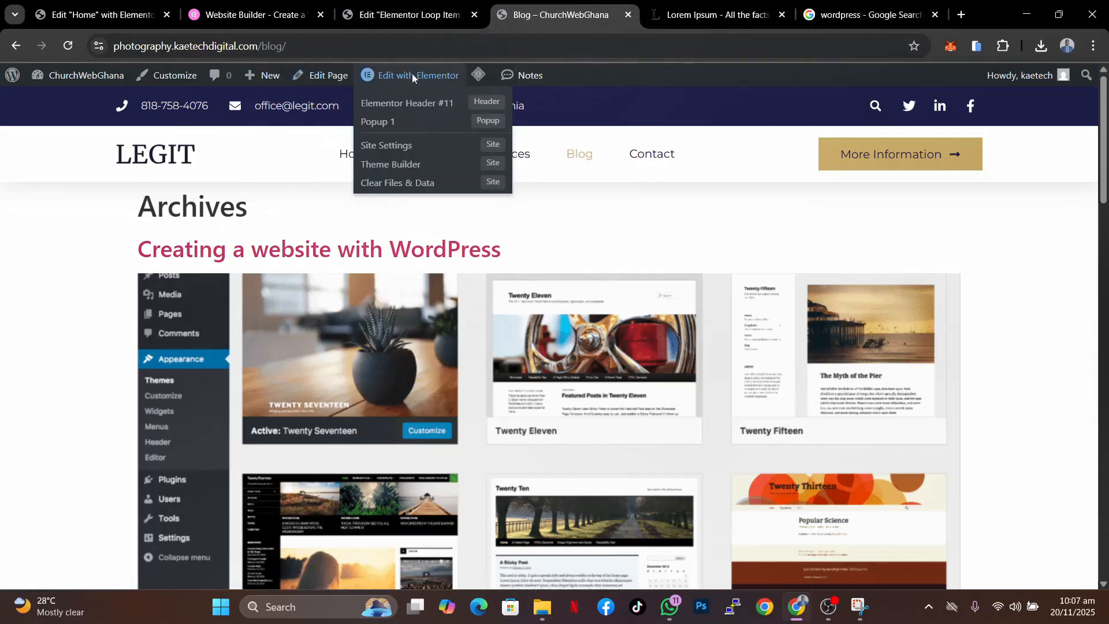
click(326, 81)
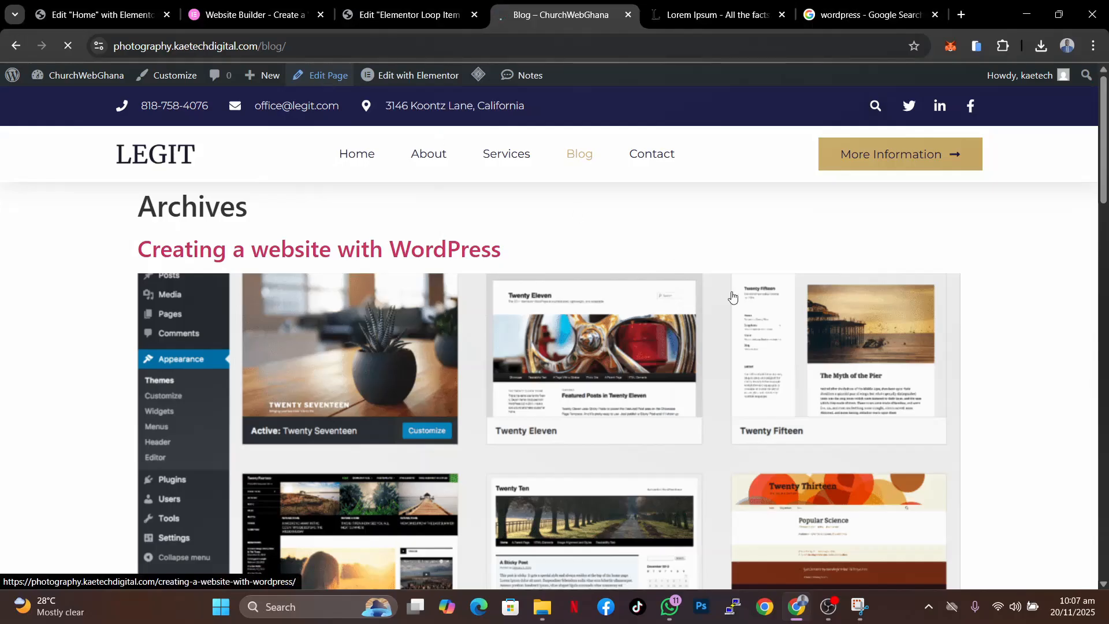
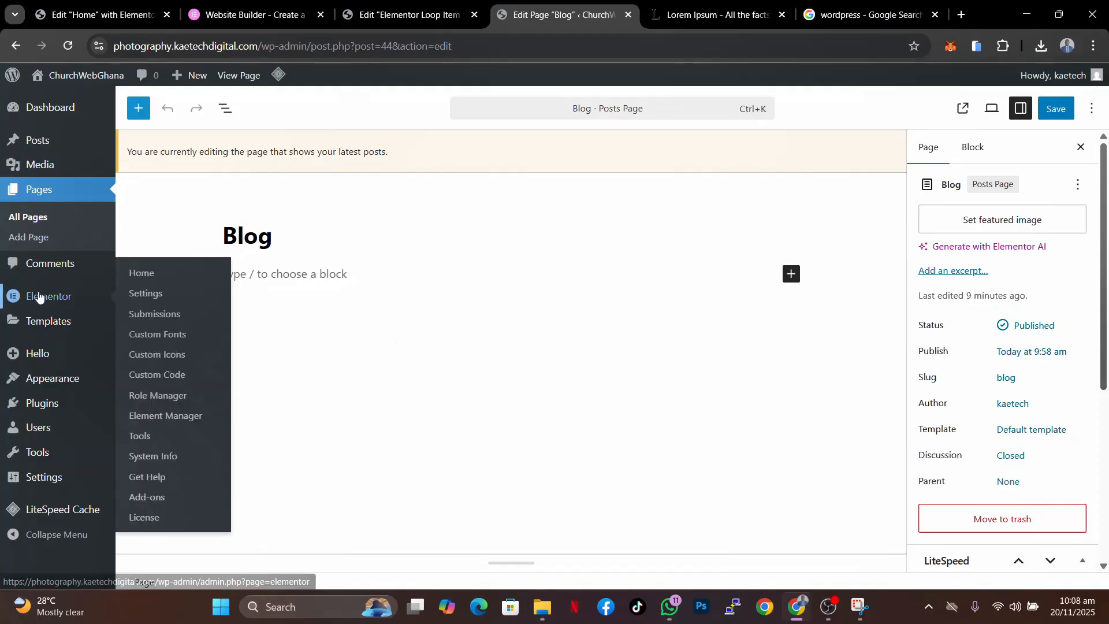
- Create a new Archive template named Blog Post from the saved templates screen
mouse_move(38, 330)
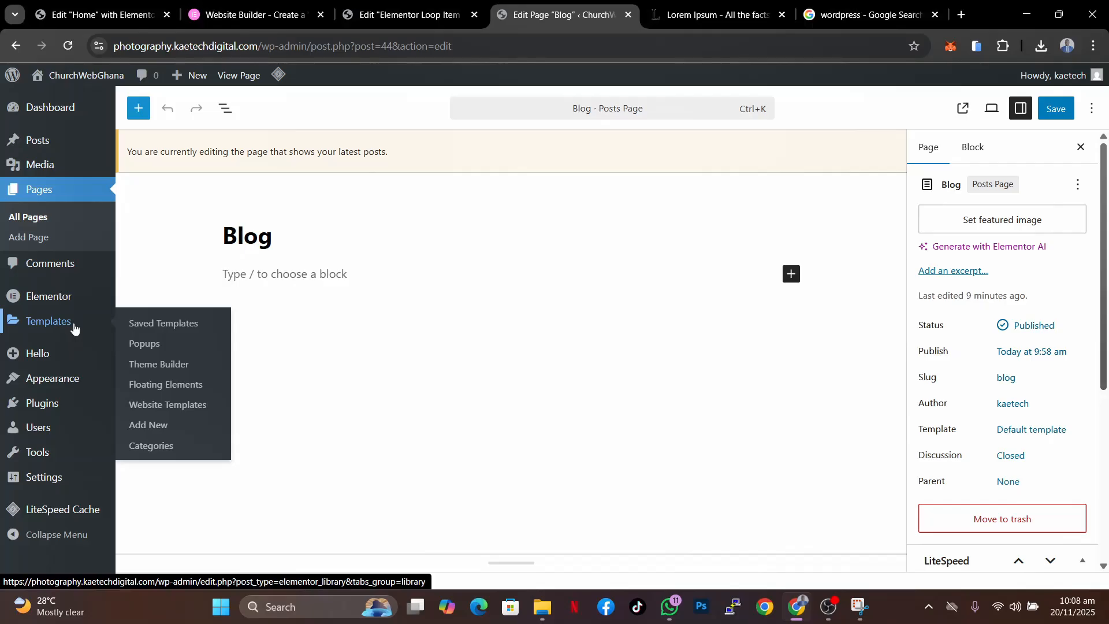
click(188, 323)
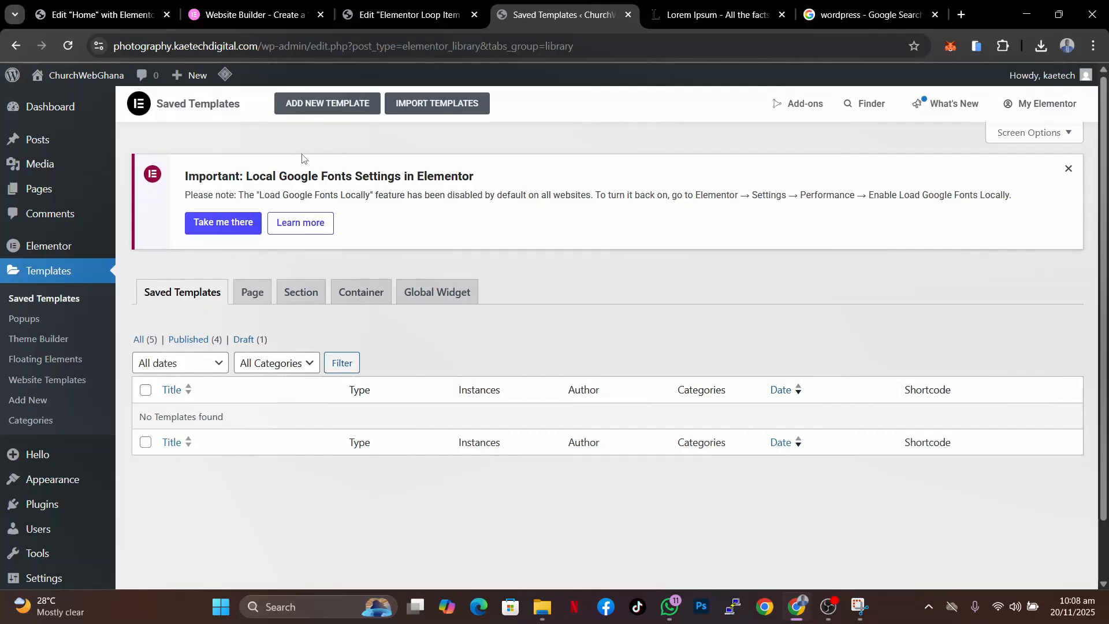
click(332, 104)
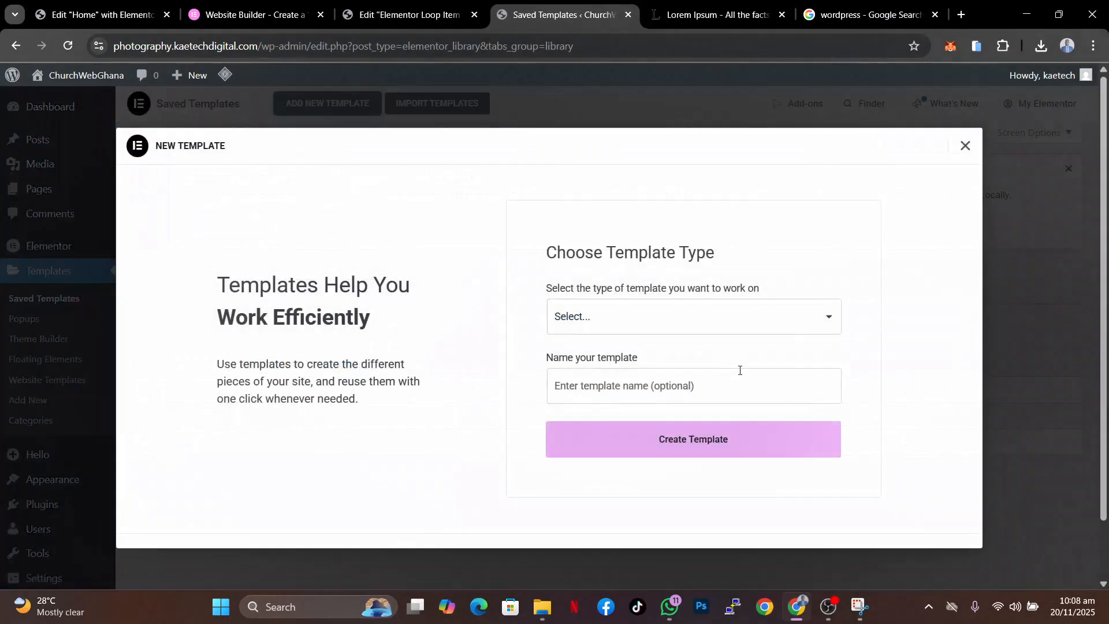
click(715, 315)
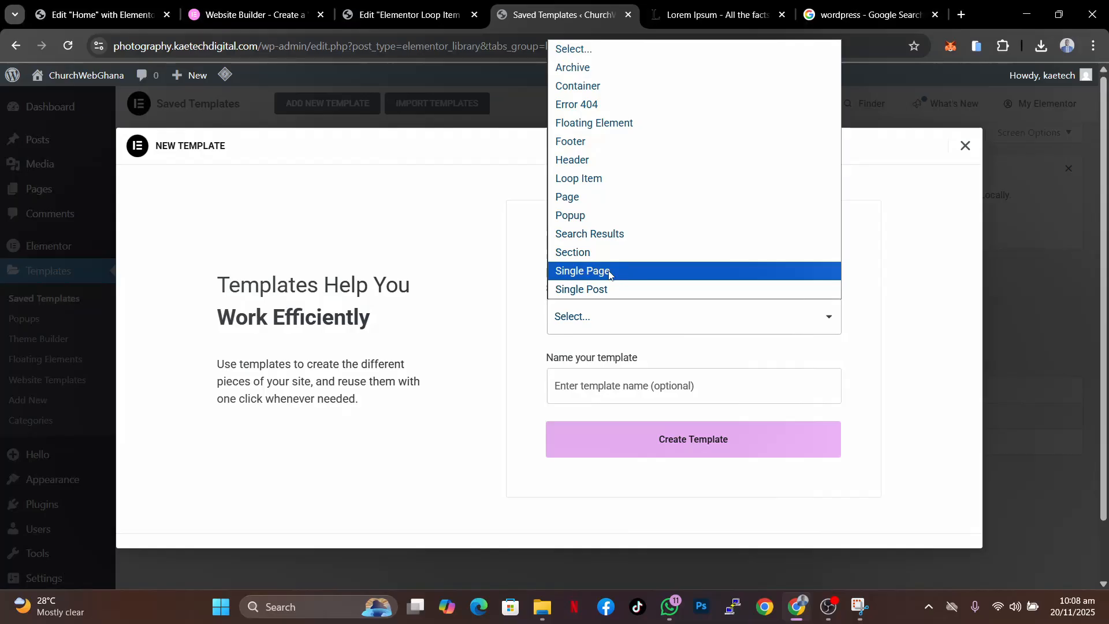
click(615, 76)
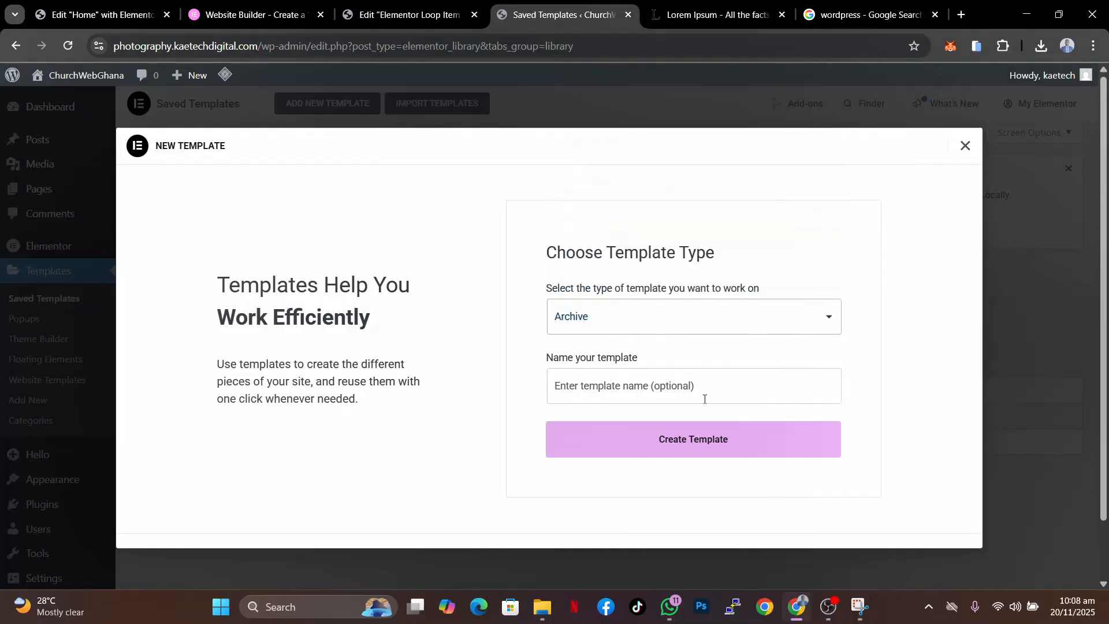
click(670, 394)
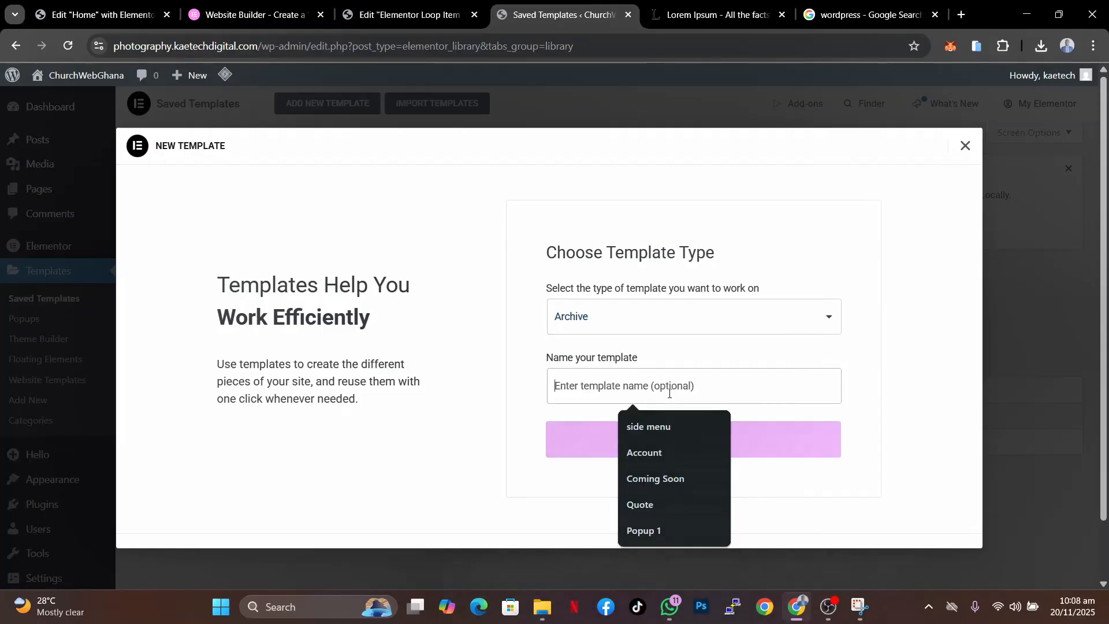
text(Blog Post)
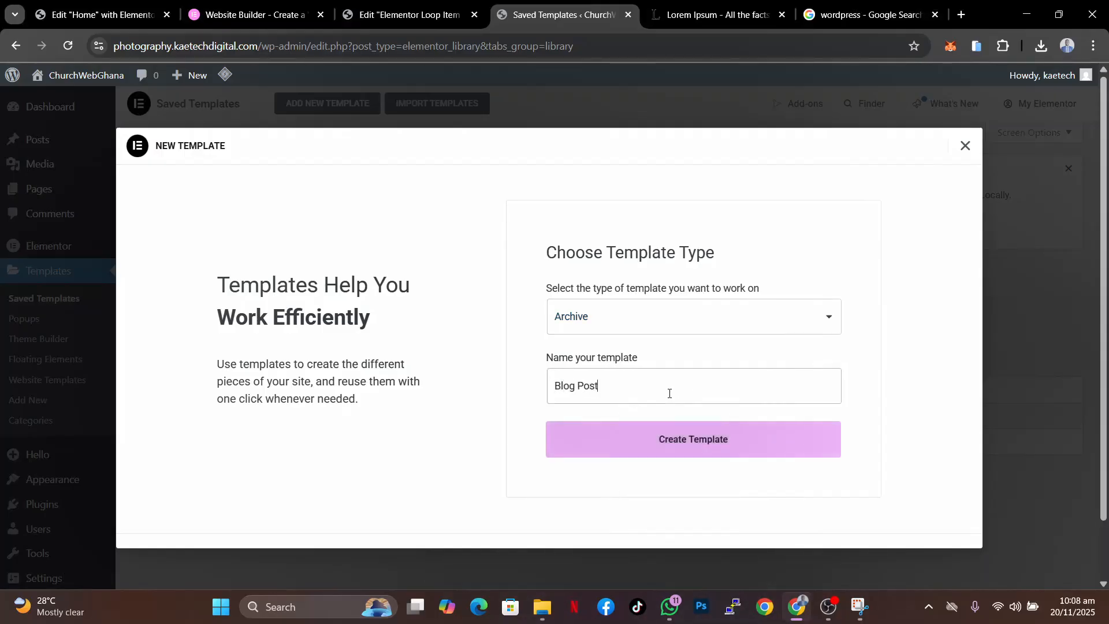
click(662, 446)
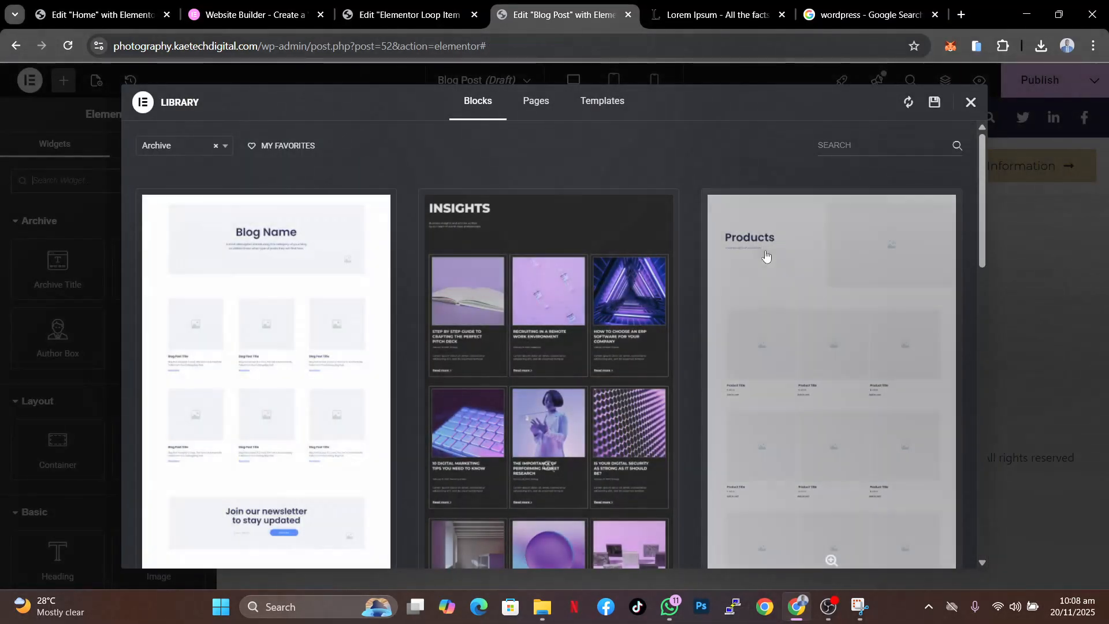
scroll(610, 379, down, 15)
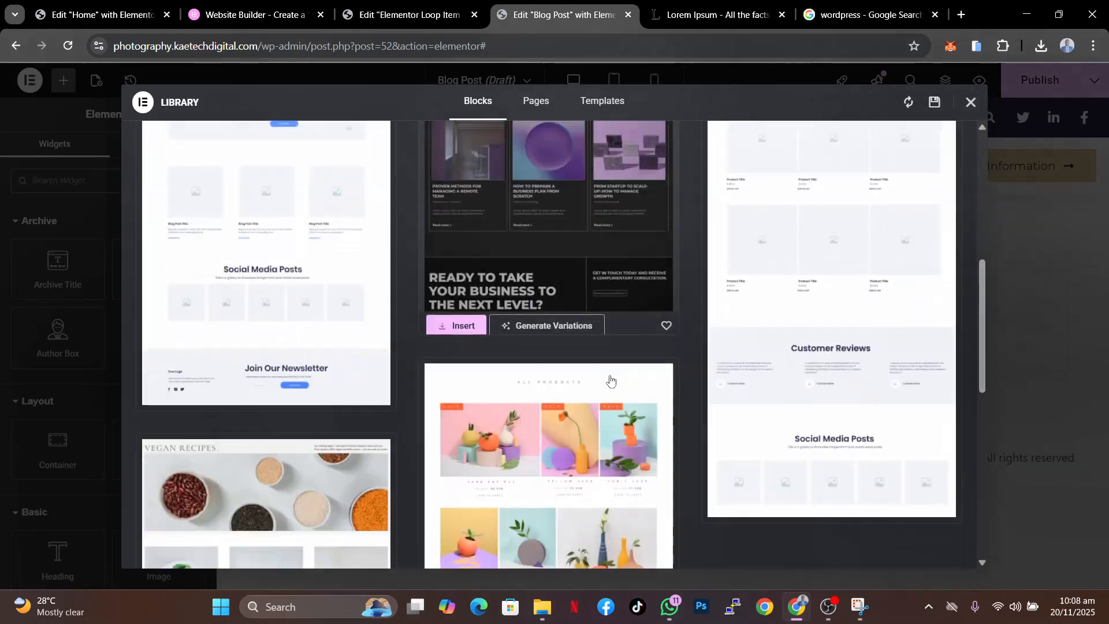
scroll(549, 306, up, 15)
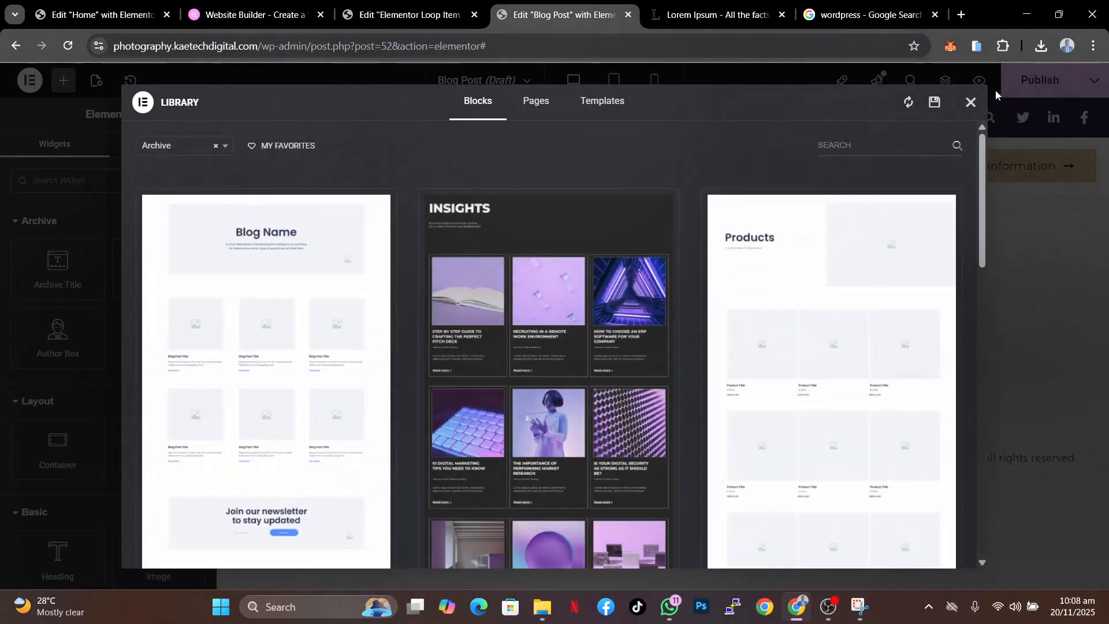
click(970, 104)
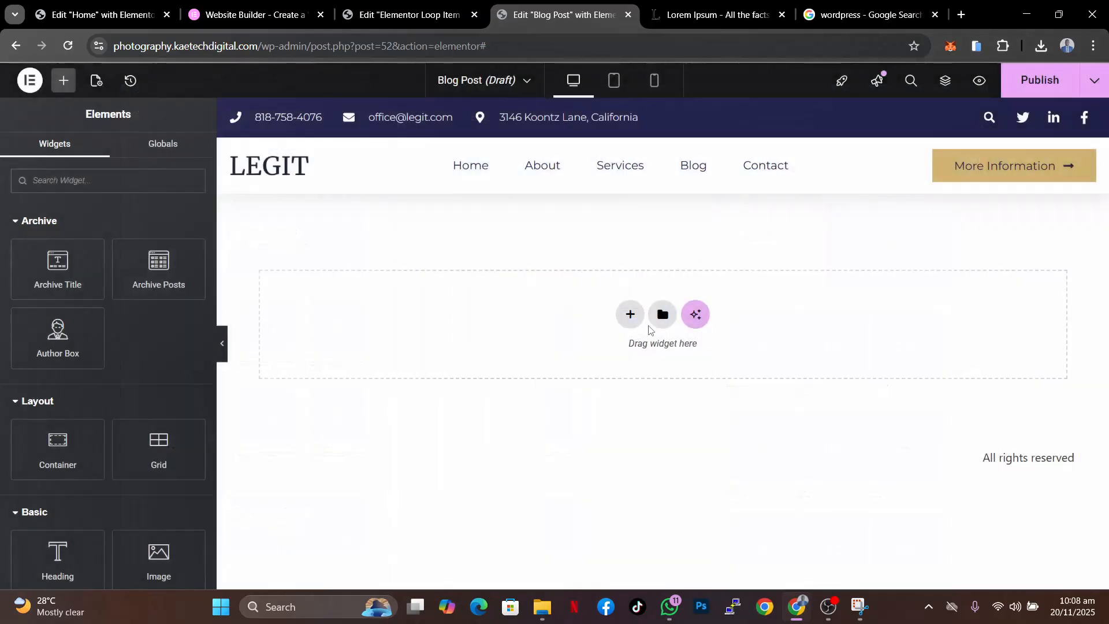
- Add a single-column container to the template and set its minimum height to 300 px
click(628, 316)
click(619, 339)
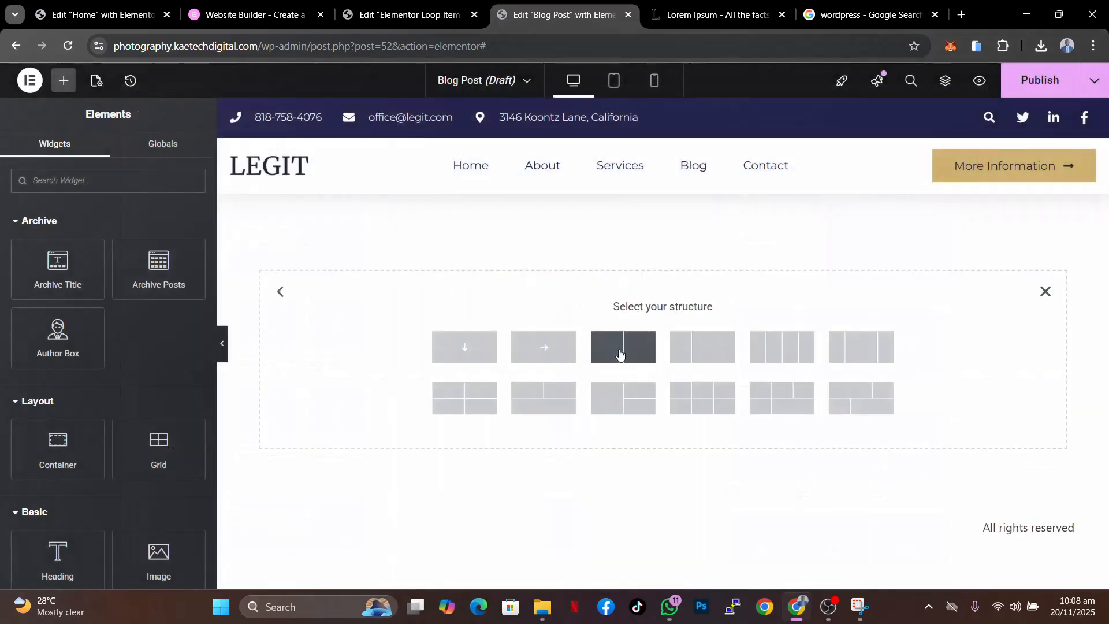
click(485, 349)
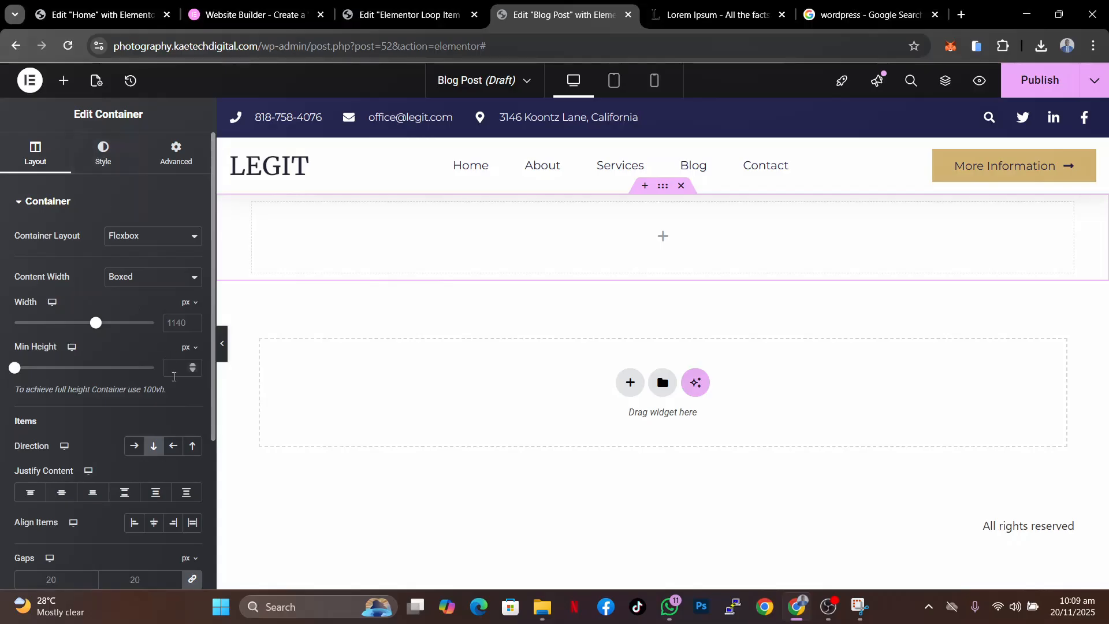
text(300)
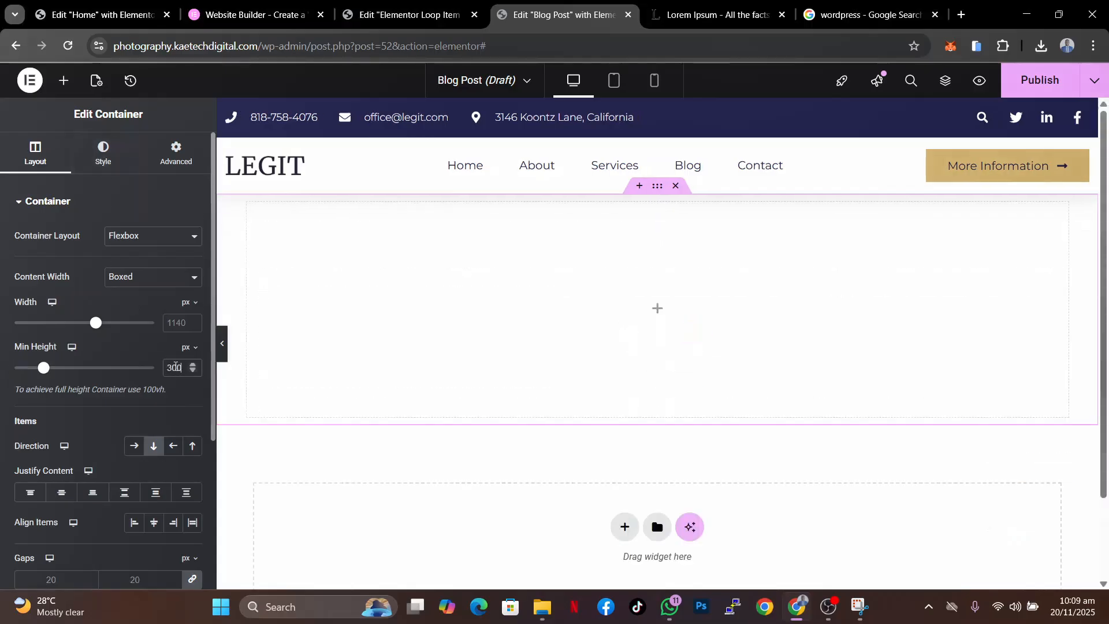
- Give the container a classic image background using Popup-20off.jpg from the media library
click(104, 151)
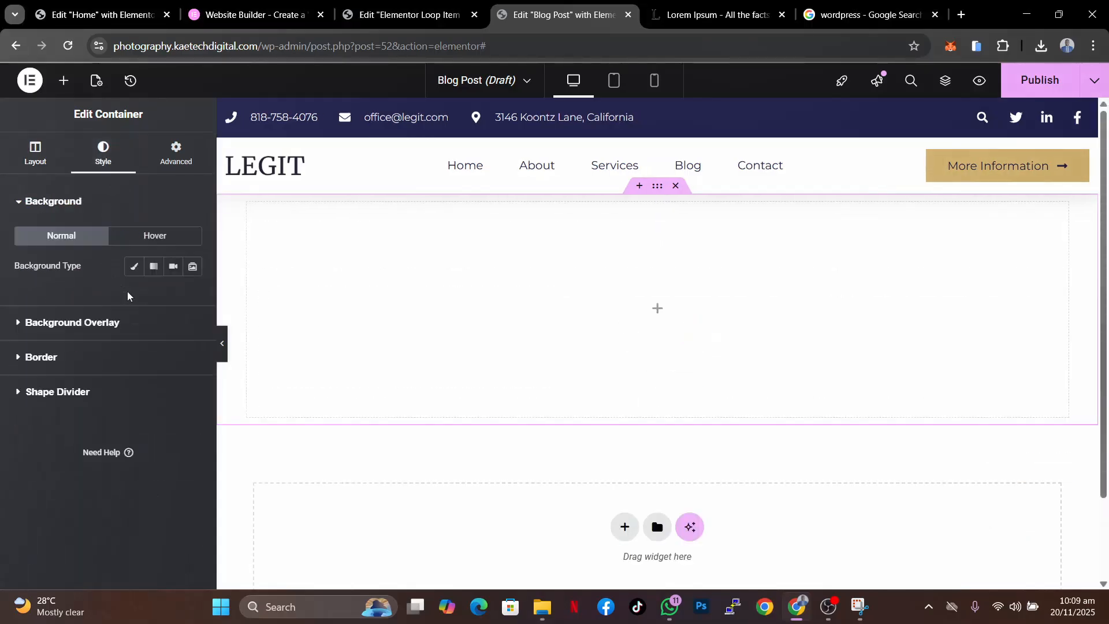
click(135, 267)
click(129, 353)
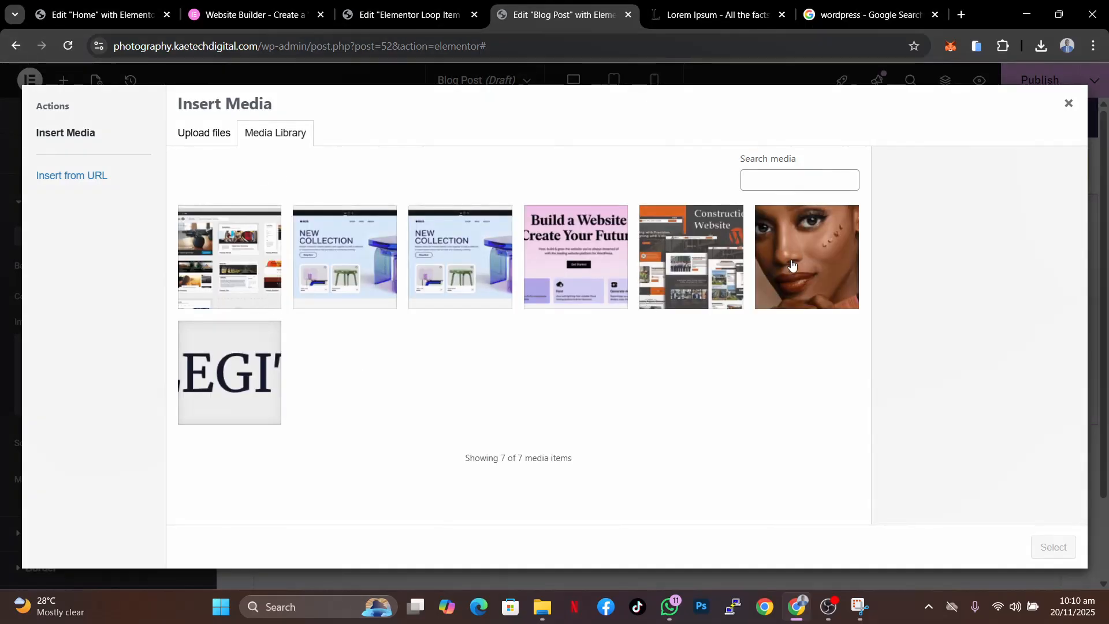
click(793, 265)
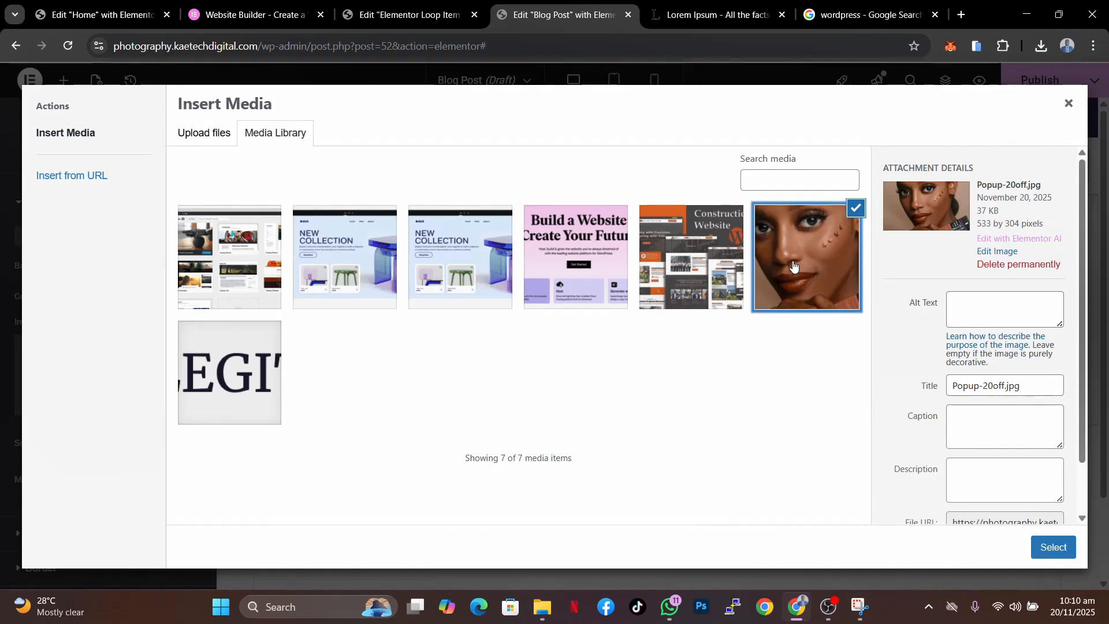
click(684, 263)
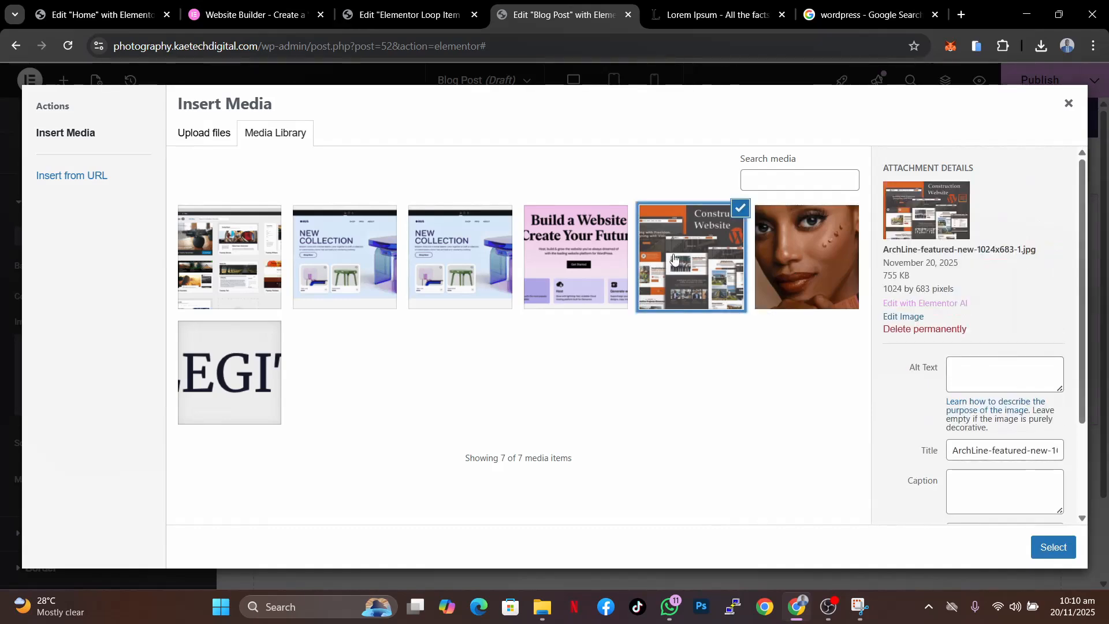
click(804, 263)
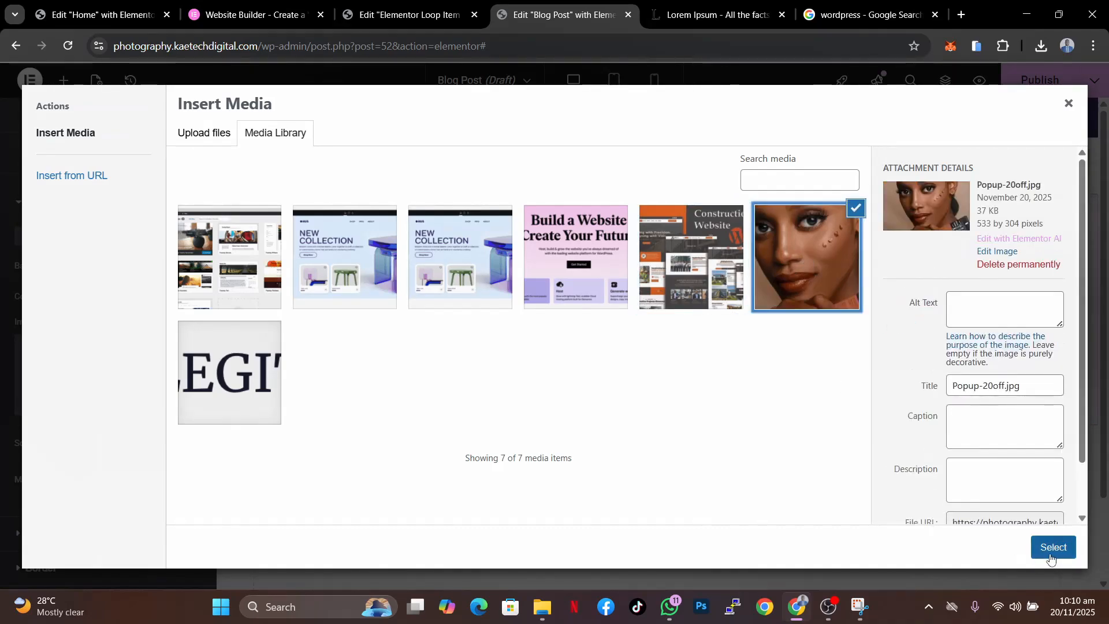
click(1053, 547)
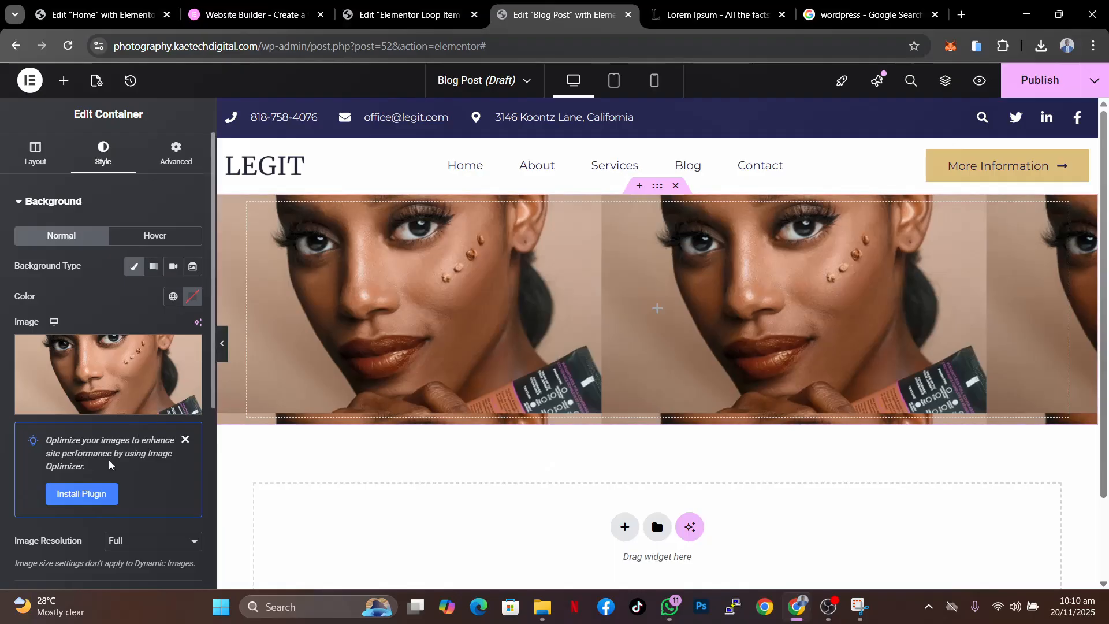
- Set the background image display size to Cover, repeat to No-repeat and position to Center Center
scroll(119, 421, down, 3)
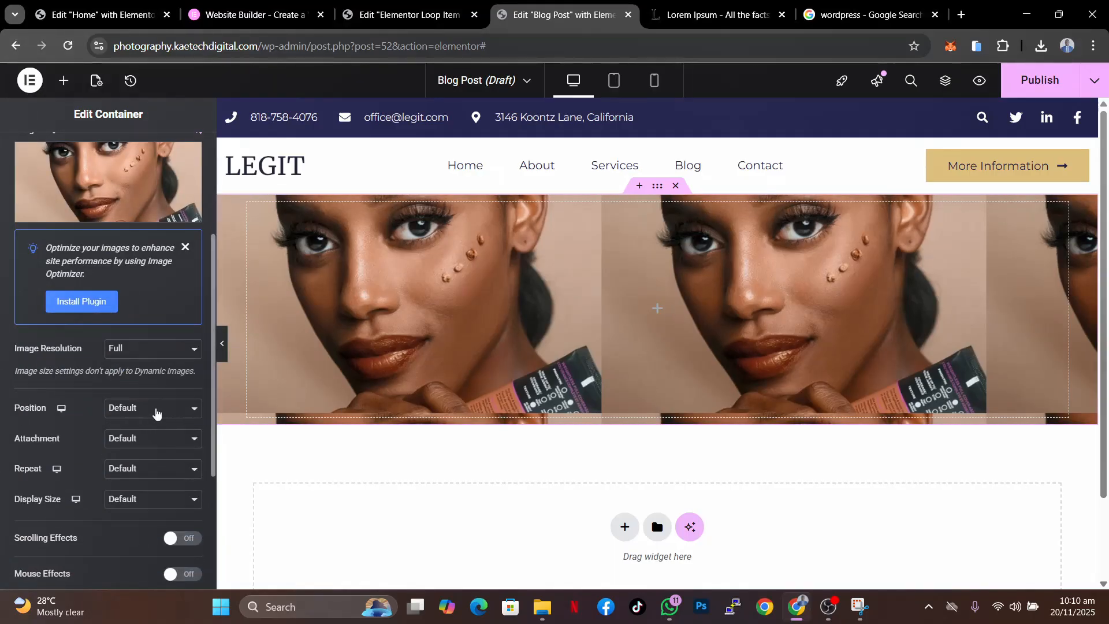
click(143, 499)
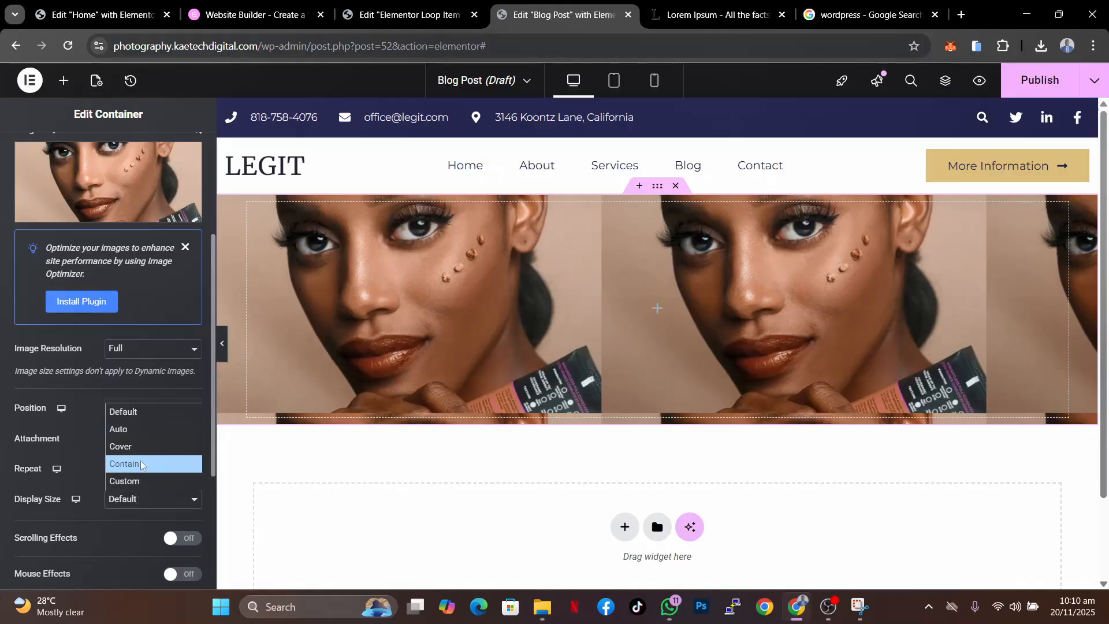
click(143, 453)
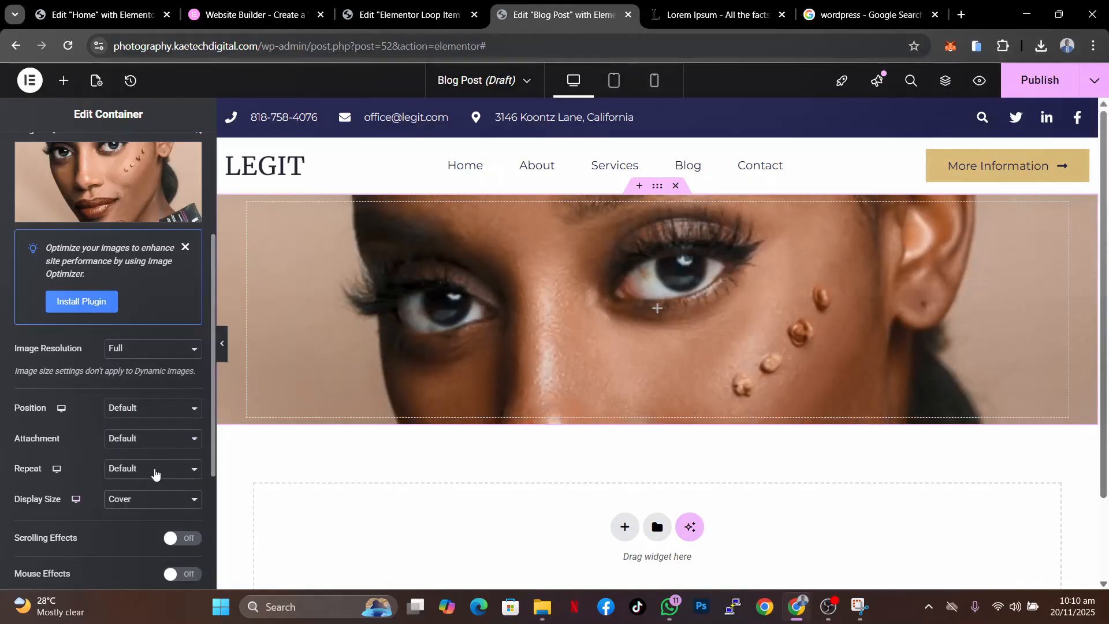
click(154, 469)
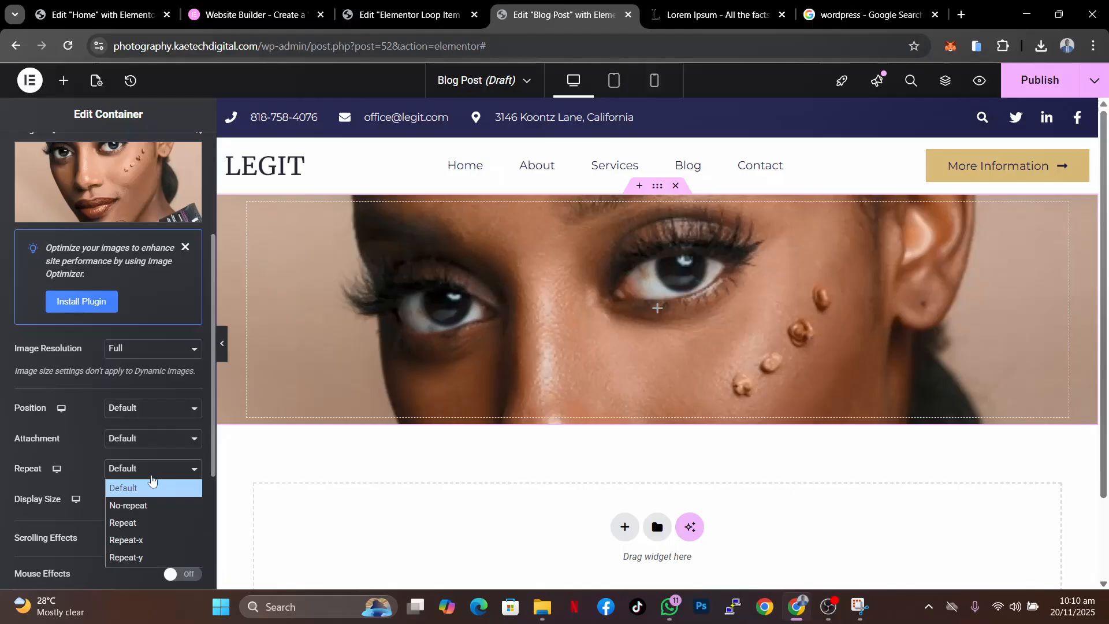
click(144, 504)
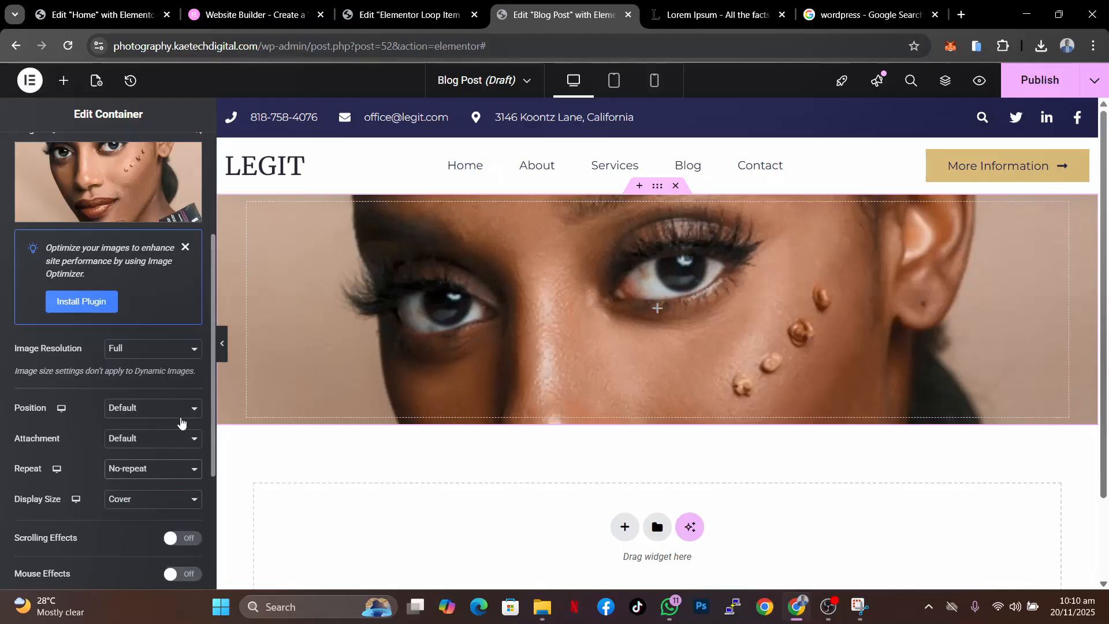
click(154, 415)
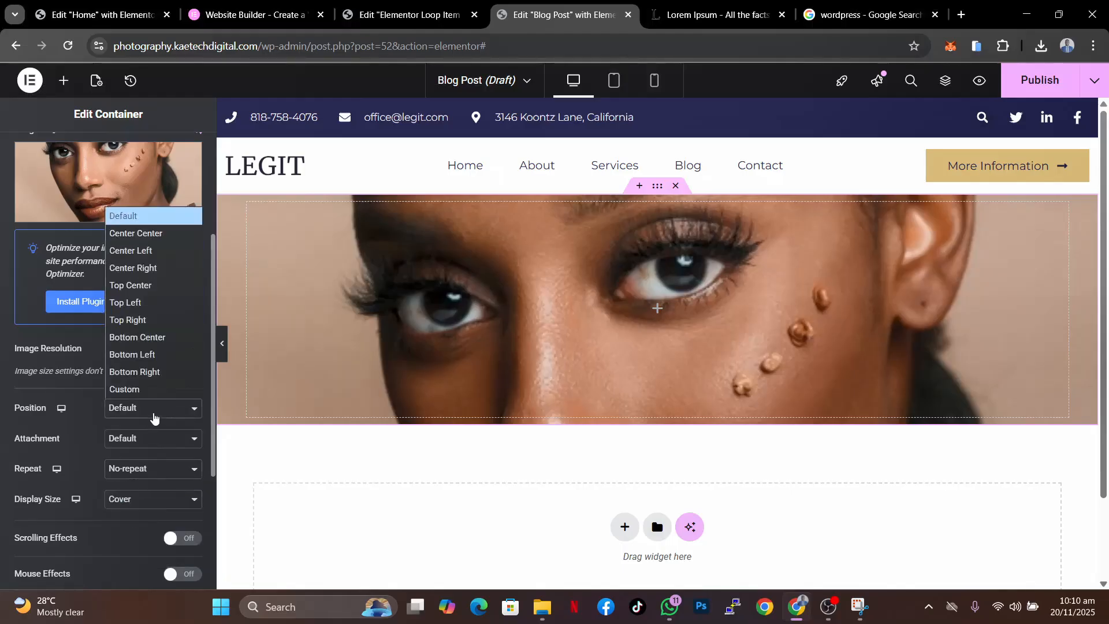
click(154, 231)
click(150, 437)
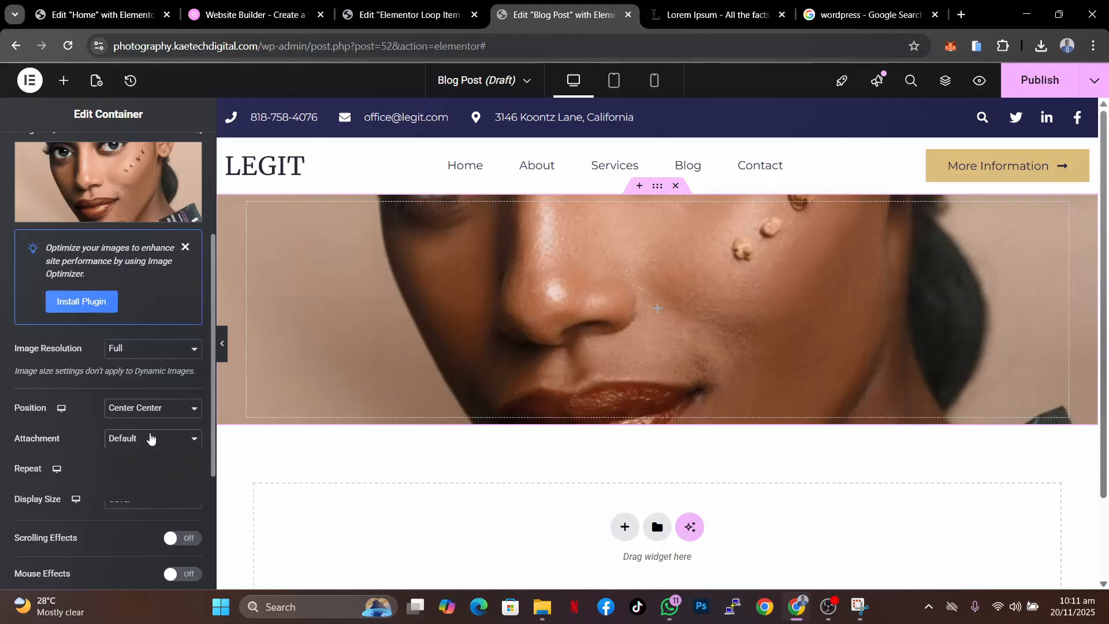
click(151, 438)
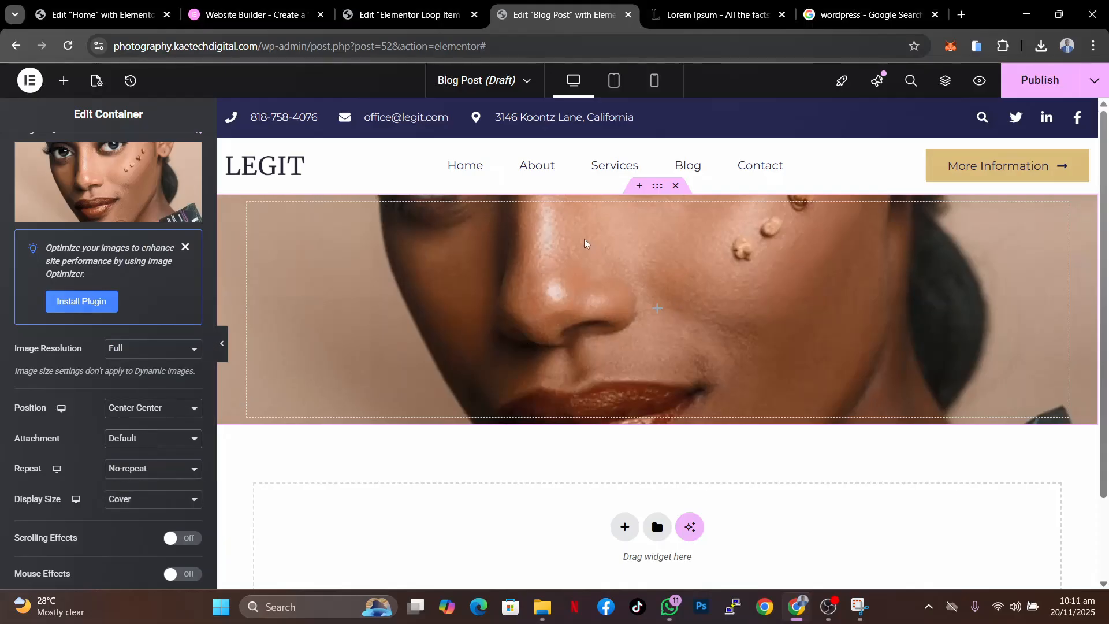
- Unlink the container's padding values and set top and bottom padding to 50 px
scroll(93, 253, up, 3)
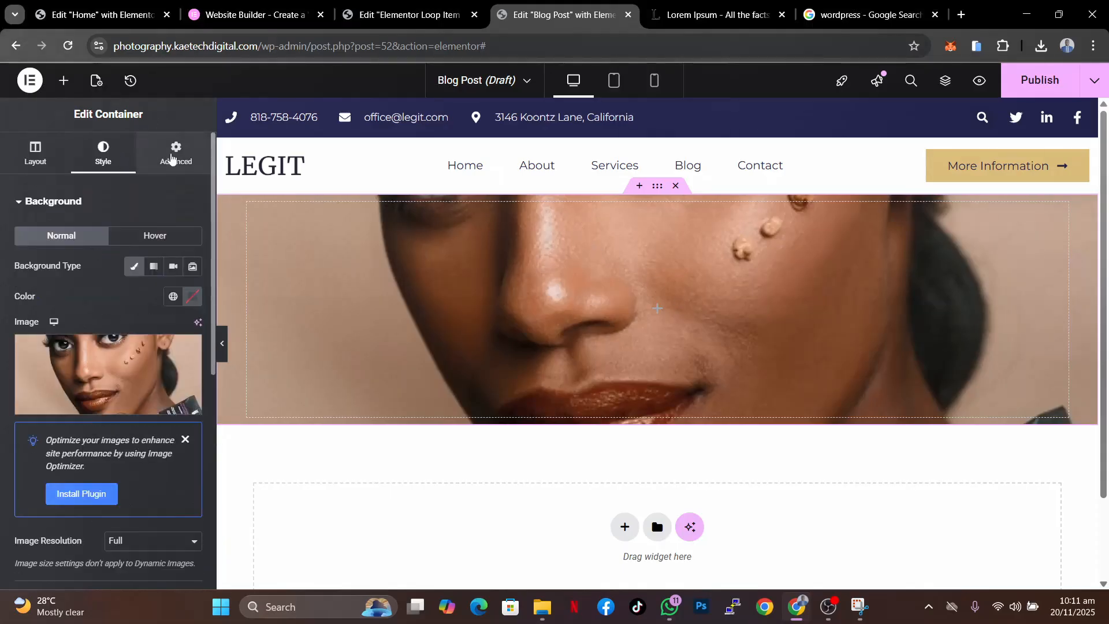
click(176, 153)
click(193, 308)
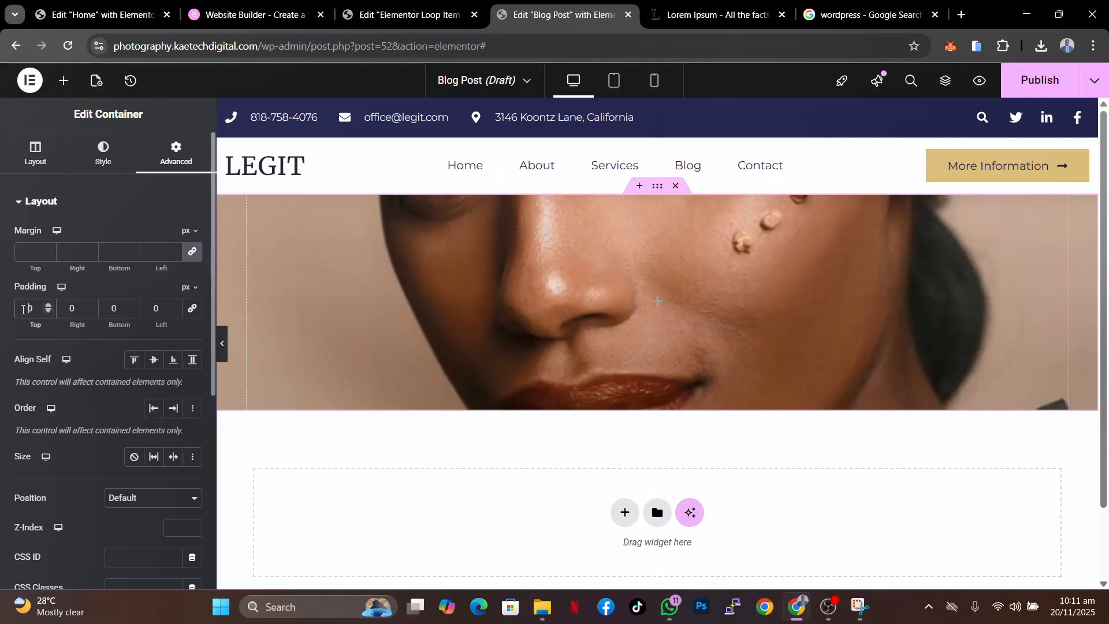
click(23, 309)
text(5)
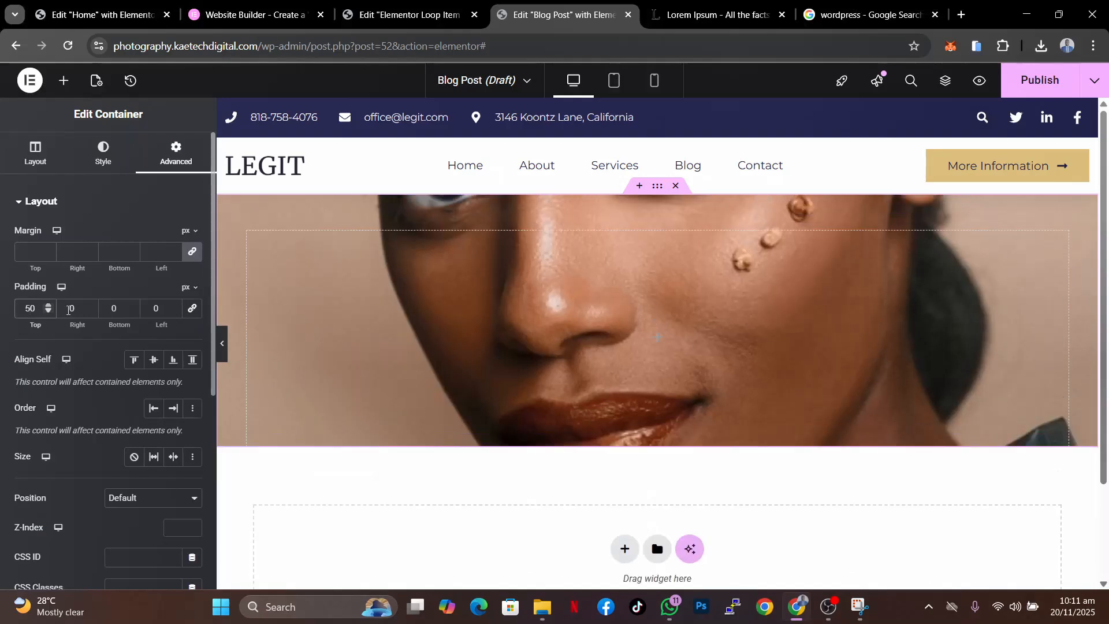
click(110, 309)
text(5)
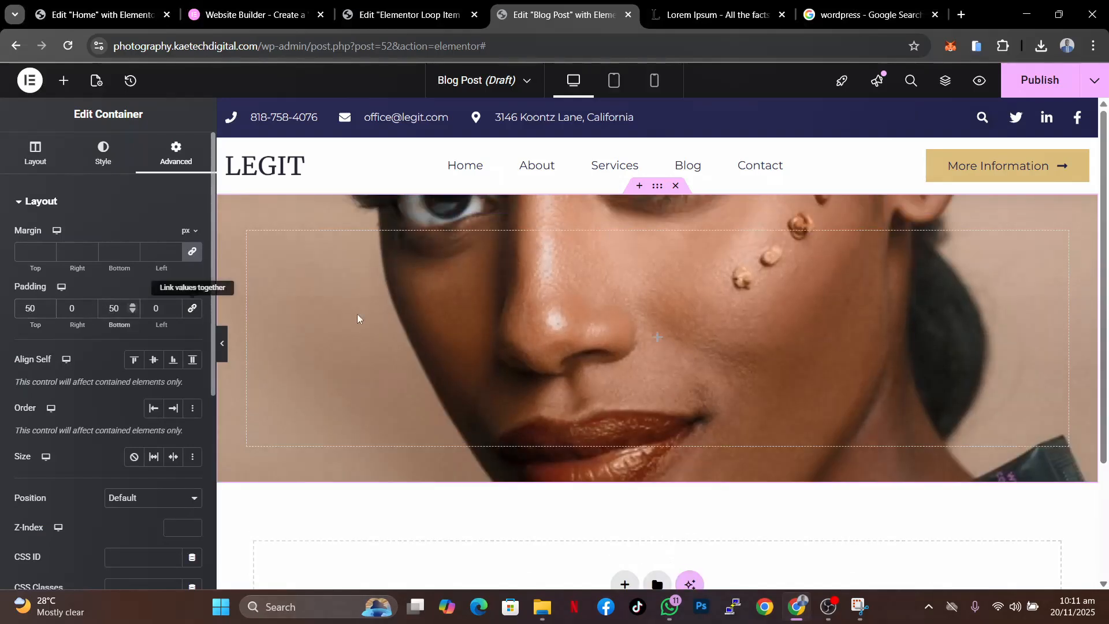
- Add a Heading widget to the hero container and set its title to "Our Blog"
click(657, 338)
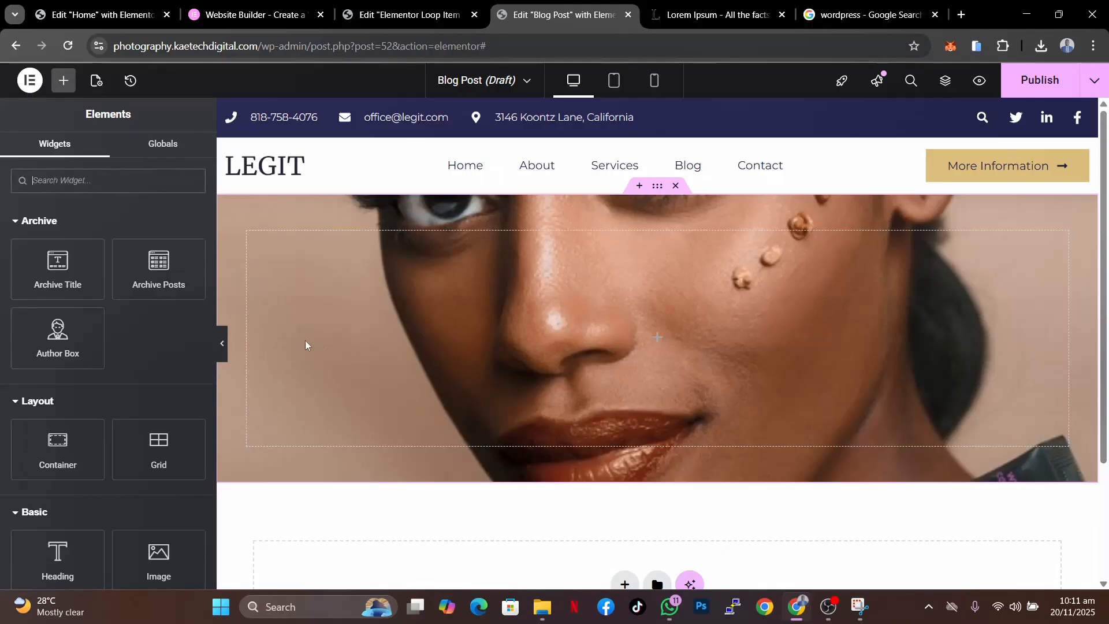
drag(64, 543, 631, 310)
drag(129, 267, 0, 236)
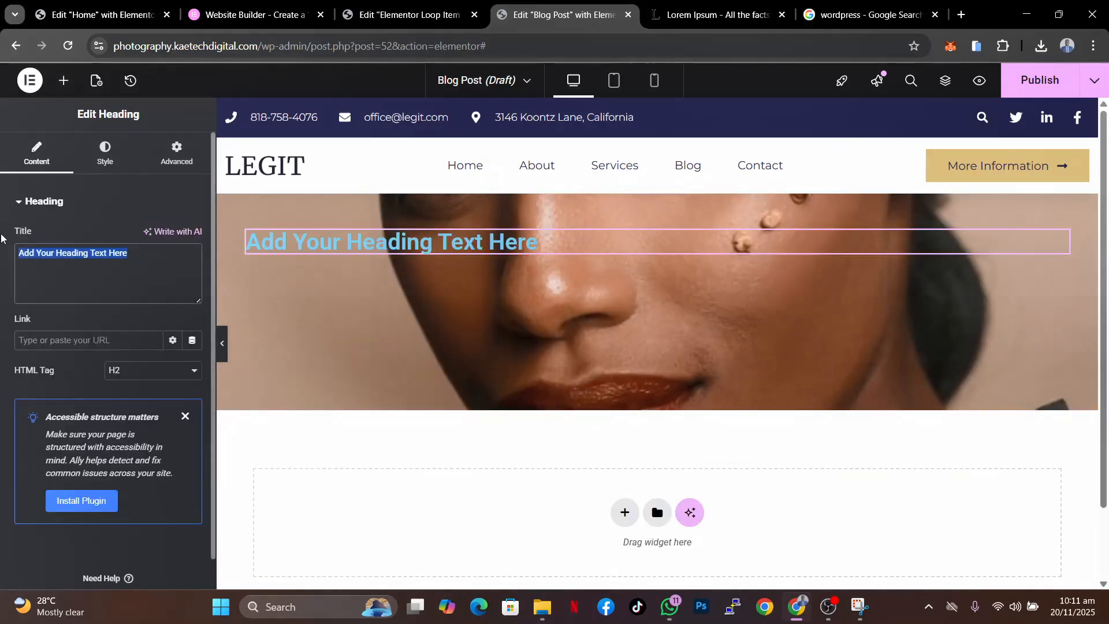
text(0)
text(ur)
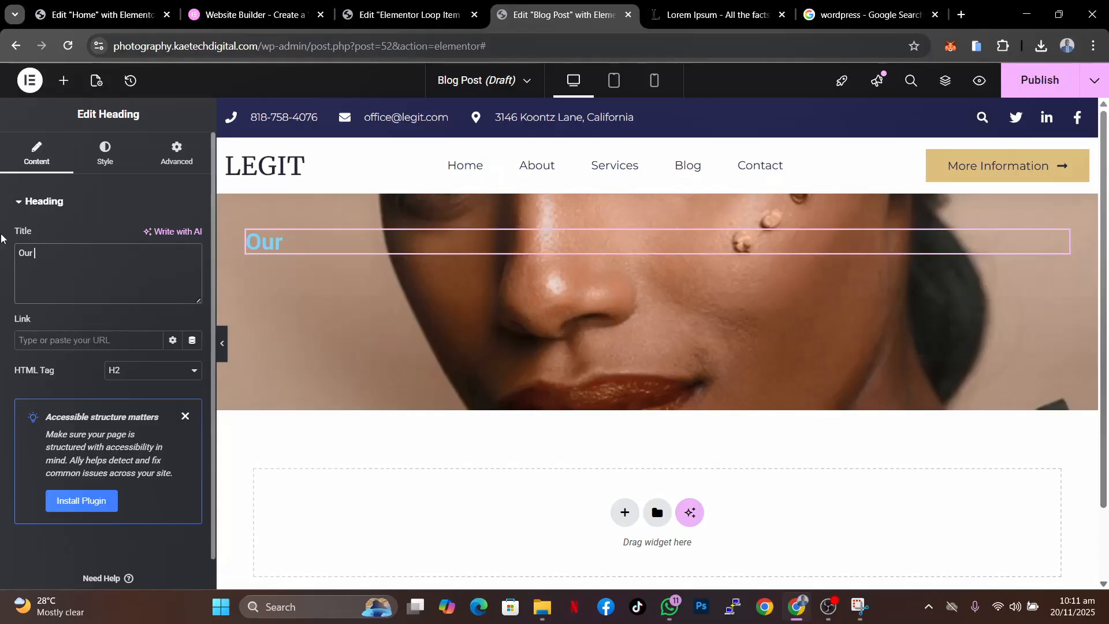
text( Blog)
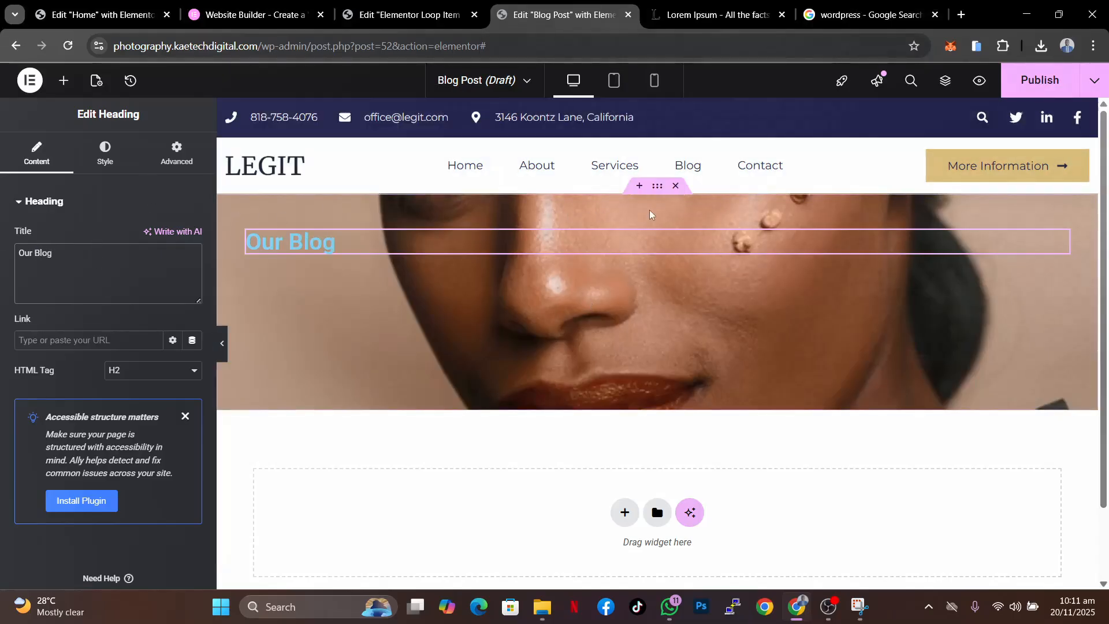
- Center the hero container's content both vertically and horizontally
click(657, 185)
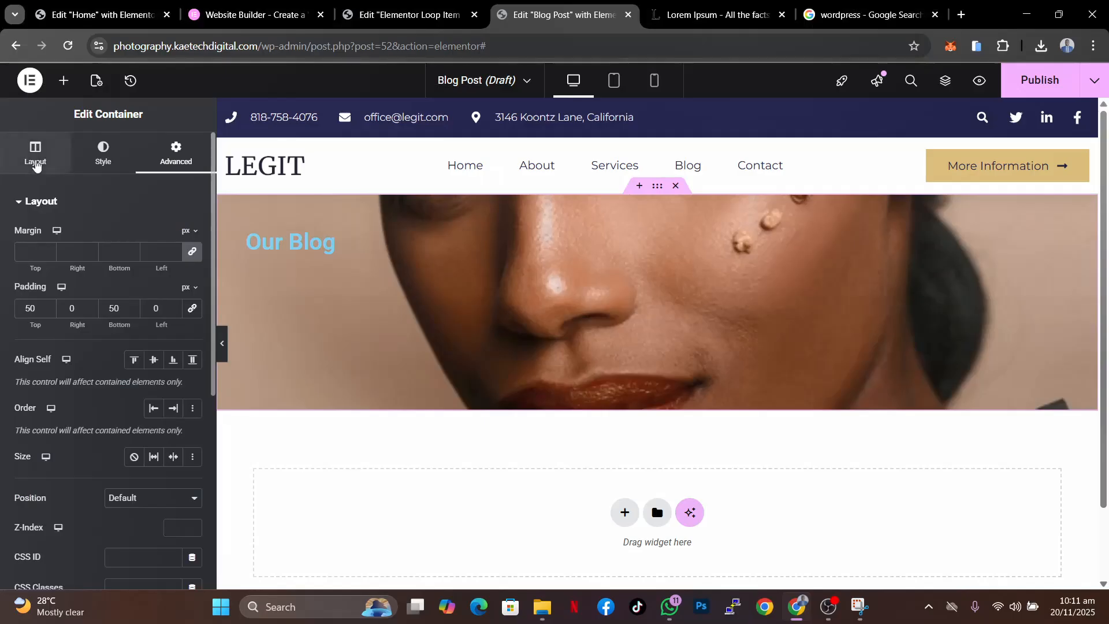
click(35, 162)
click(61, 492)
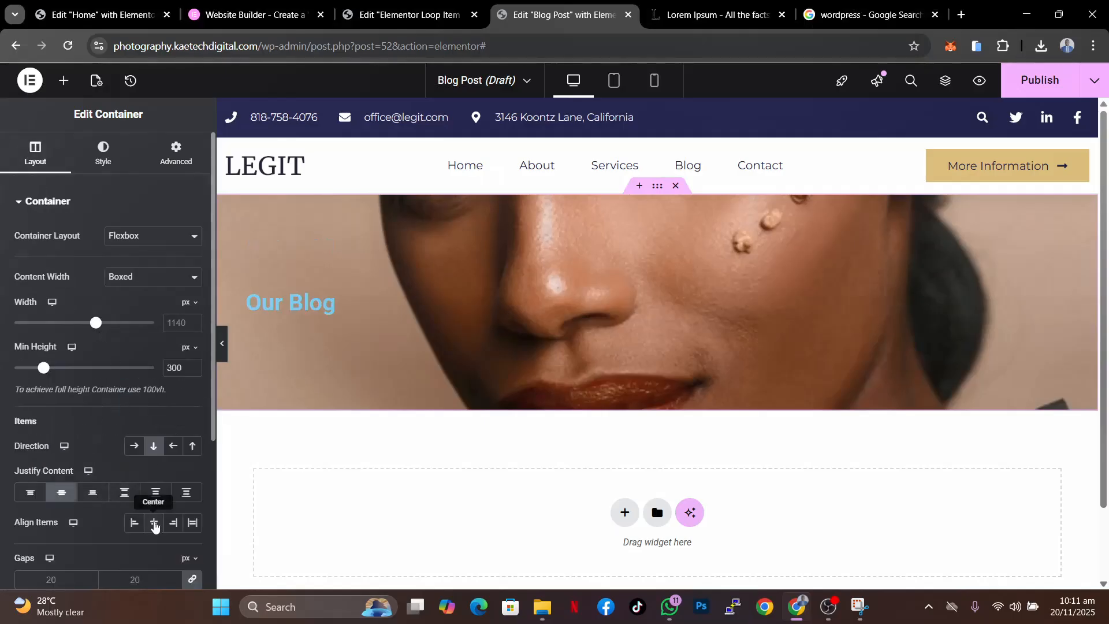
click(154, 524)
- Set the "Our Blog" heading's text color to white
click(688, 301)
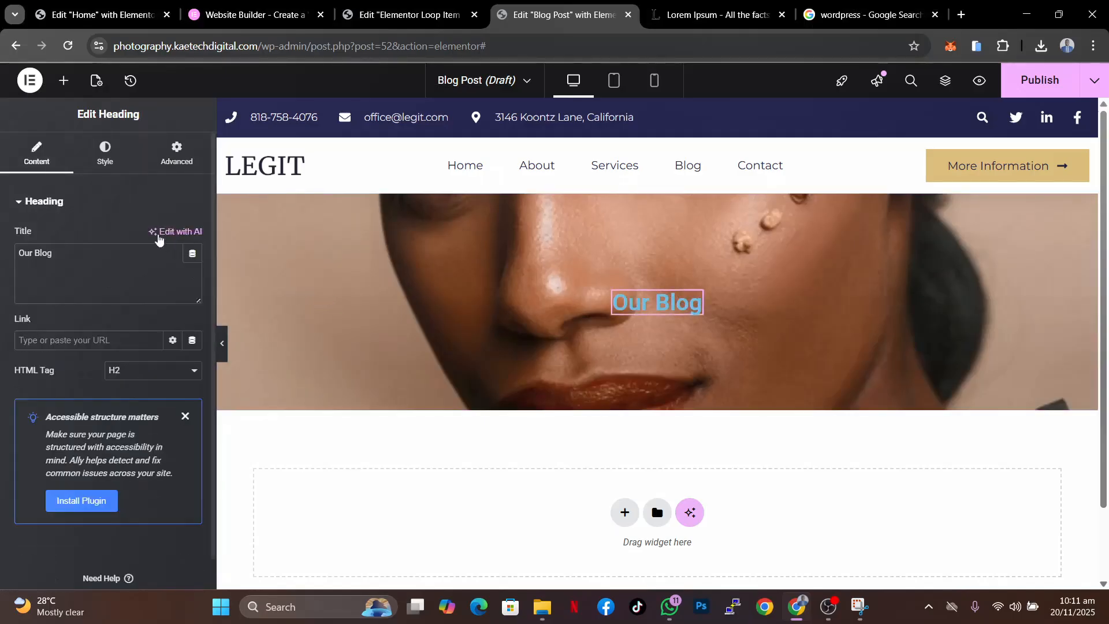
click(105, 154)
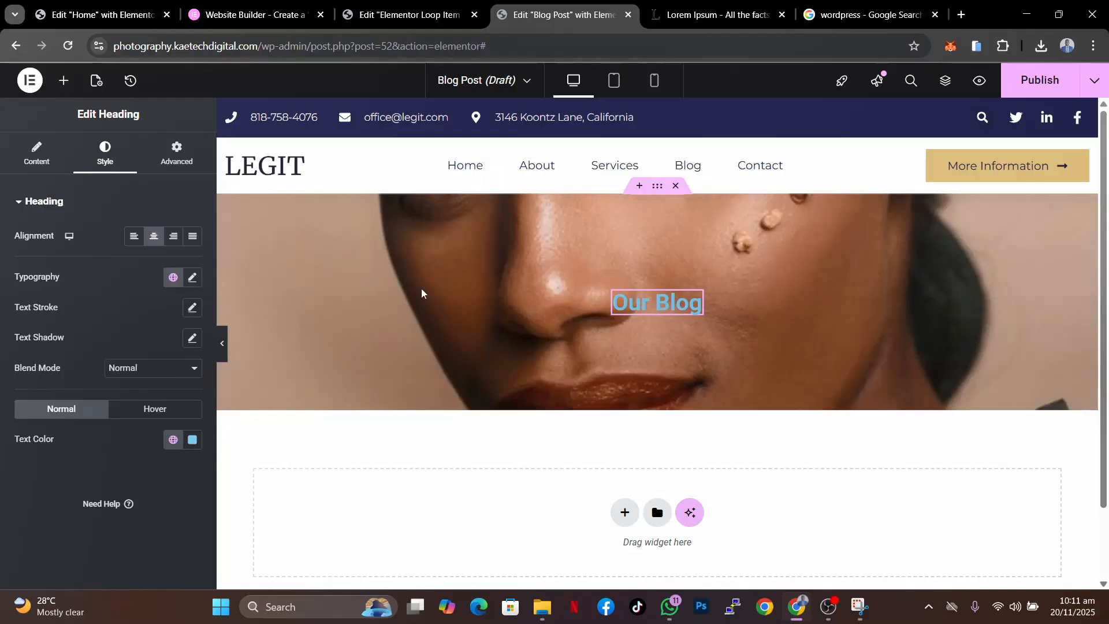
click(193, 440)
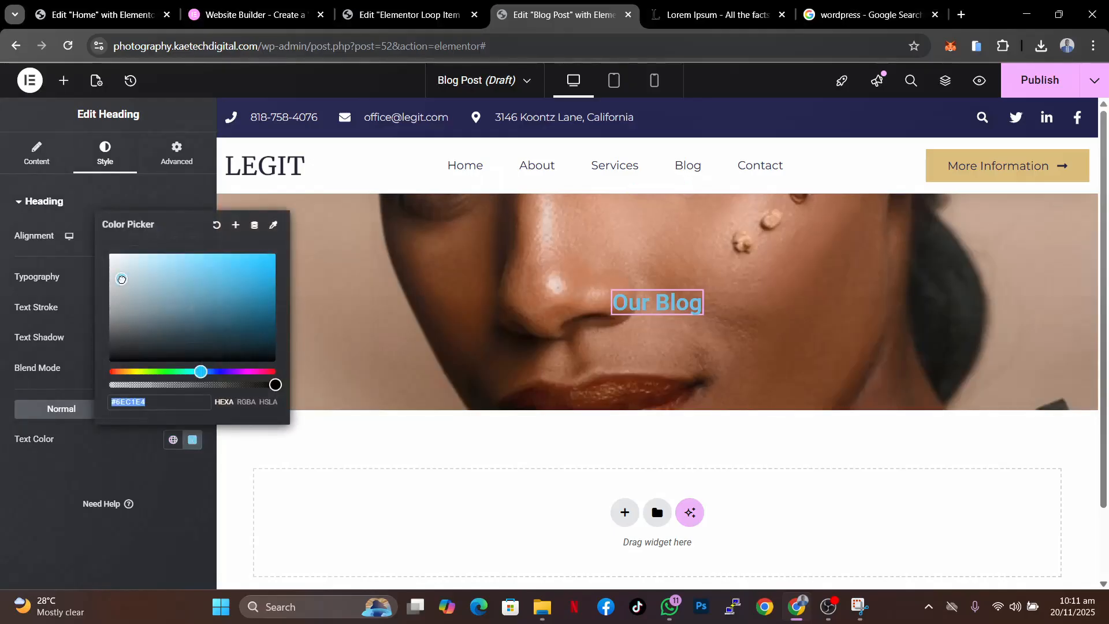
drag(121, 279, 109, 254)
click(23, 512)
- Set the heading's typography size to 55 px
click(192, 277)
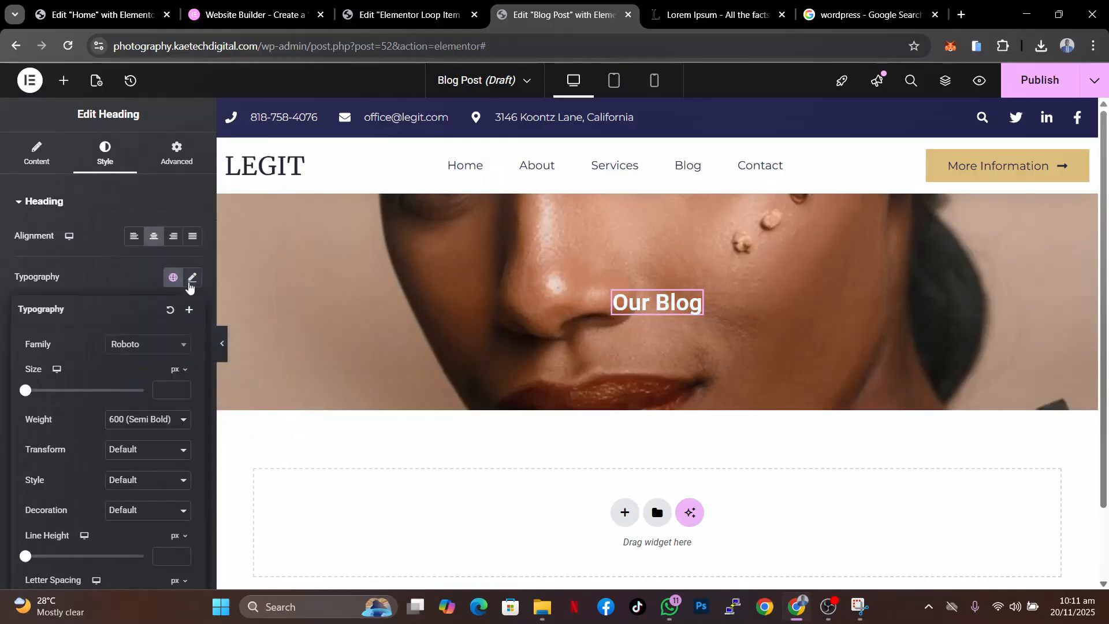
click(158, 387)
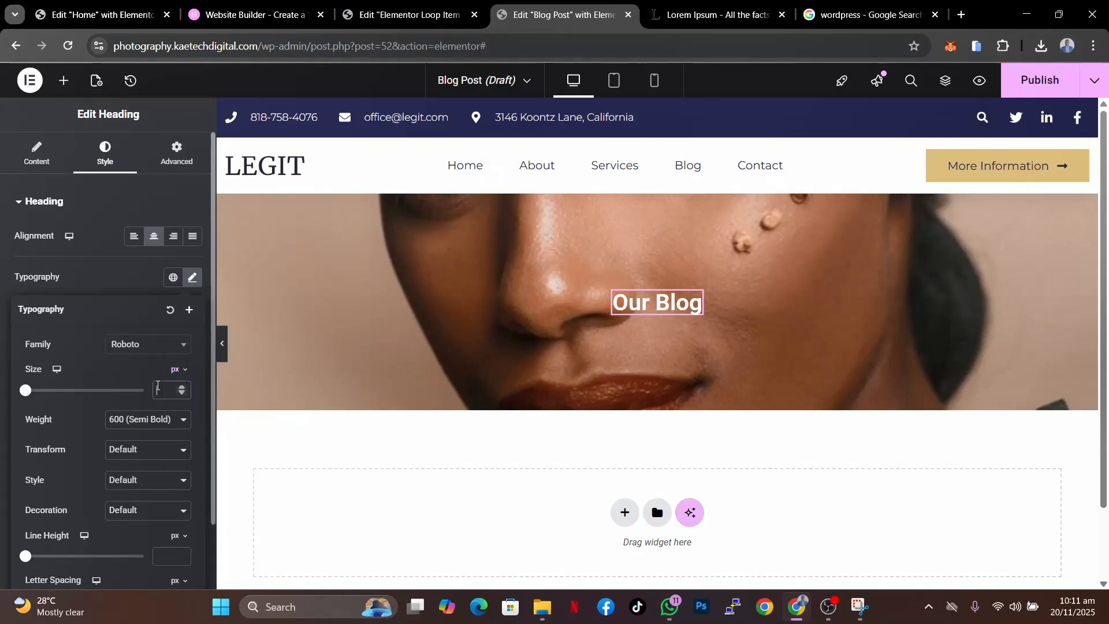
text(55)
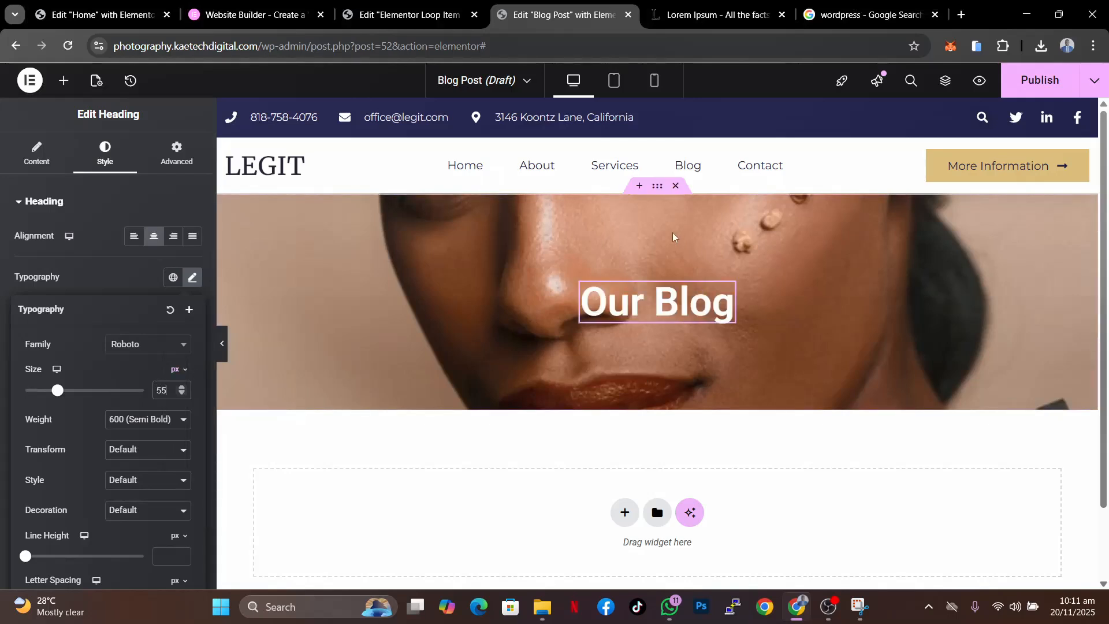
- Give the hero container a classic black background overlay with opacity 0.75
click(659, 187)
click(103, 153)
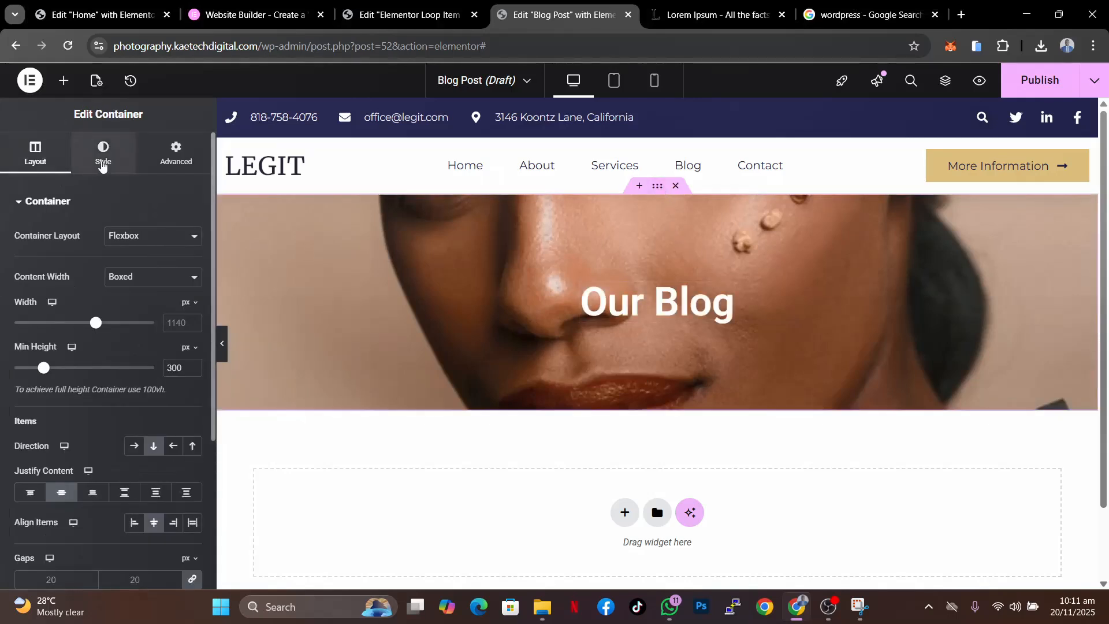
scroll(94, 395, down, 4)
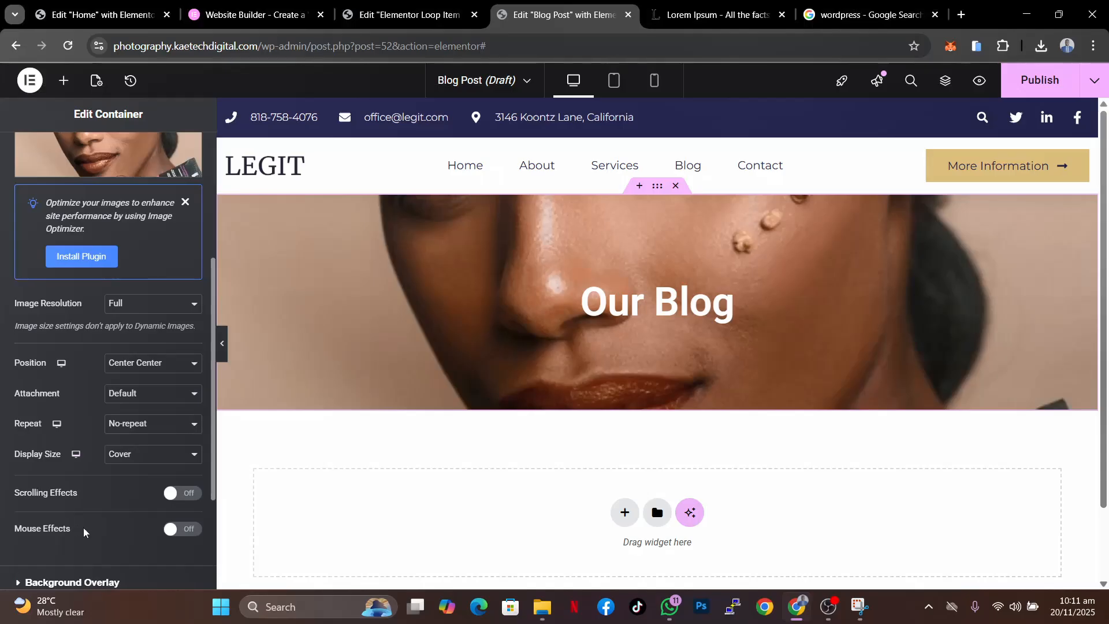
scroll(84, 531, down, 3)
click(73, 414)
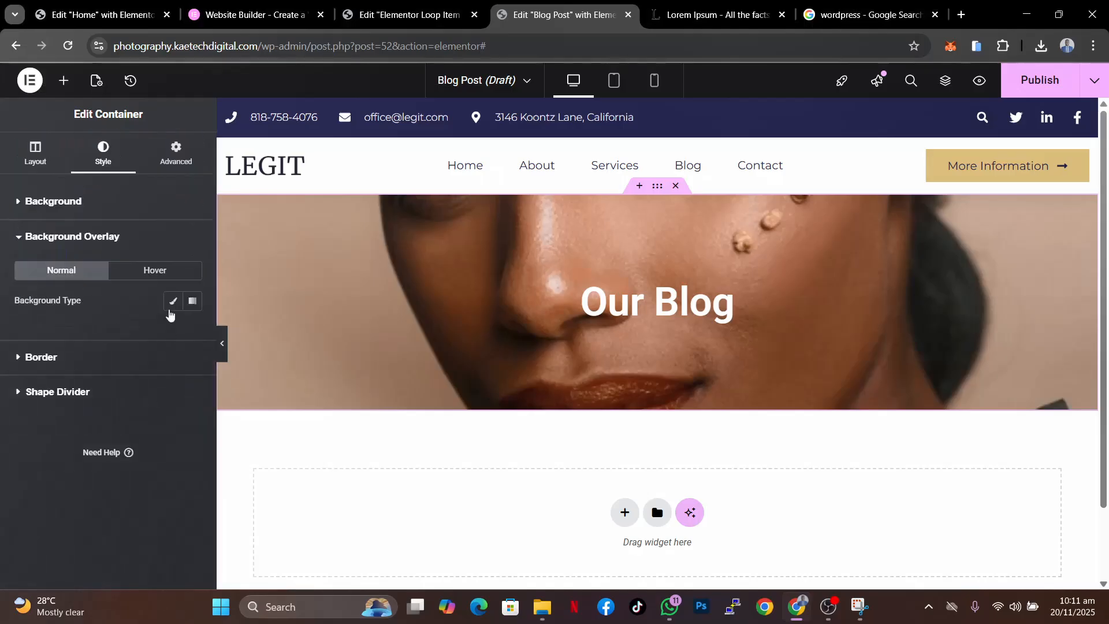
click(172, 301)
click(192, 331)
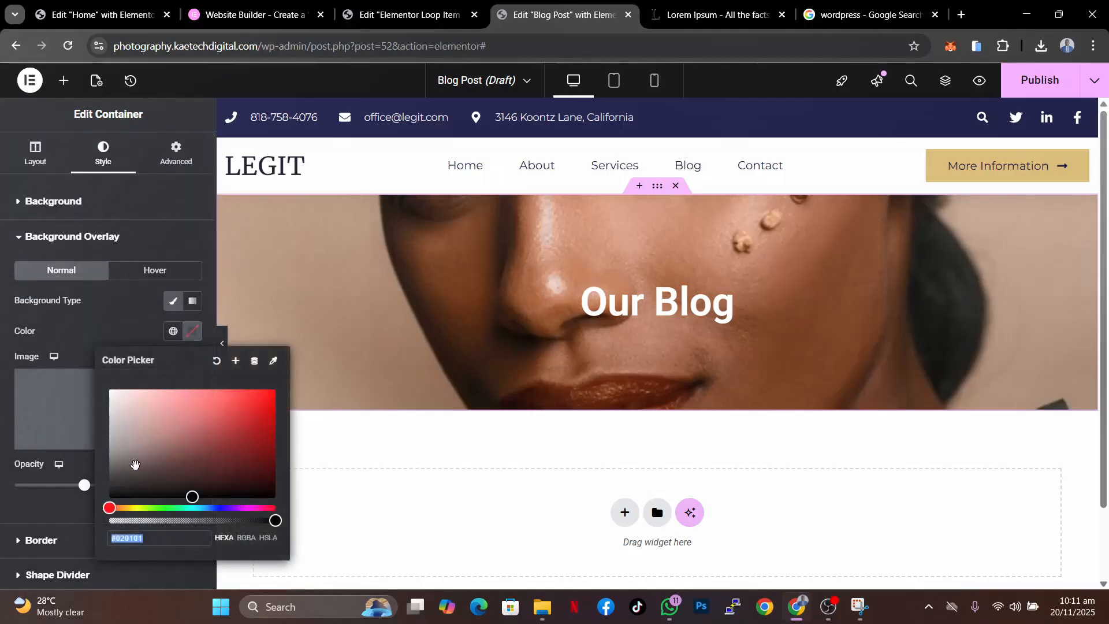
drag(135, 465, 108, 499)
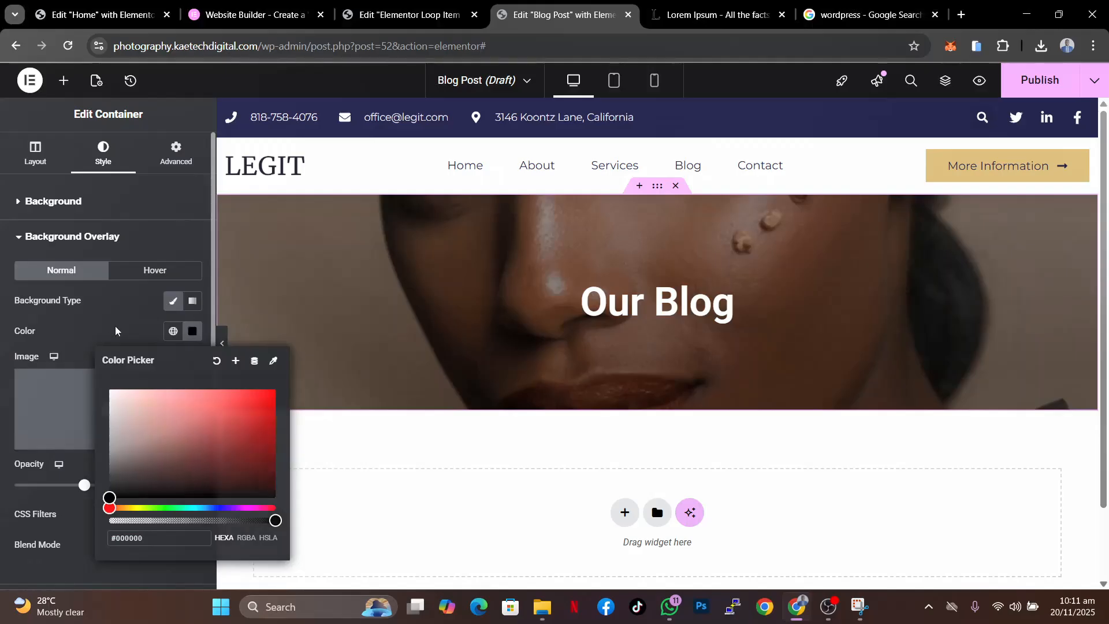
click(116, 330)
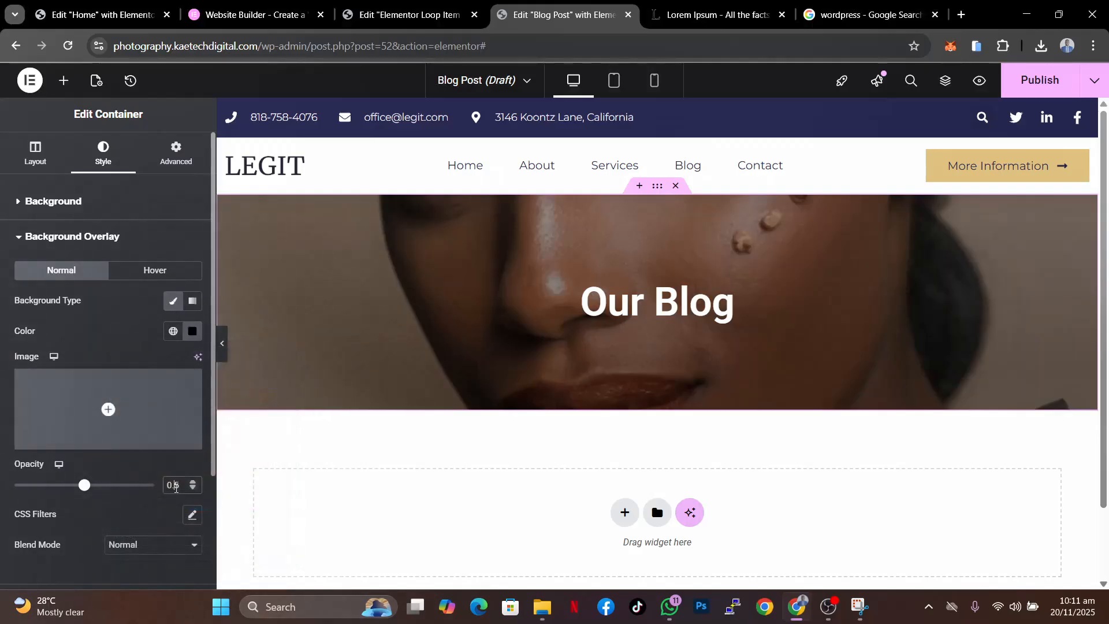
click(176, 488)
text(7)
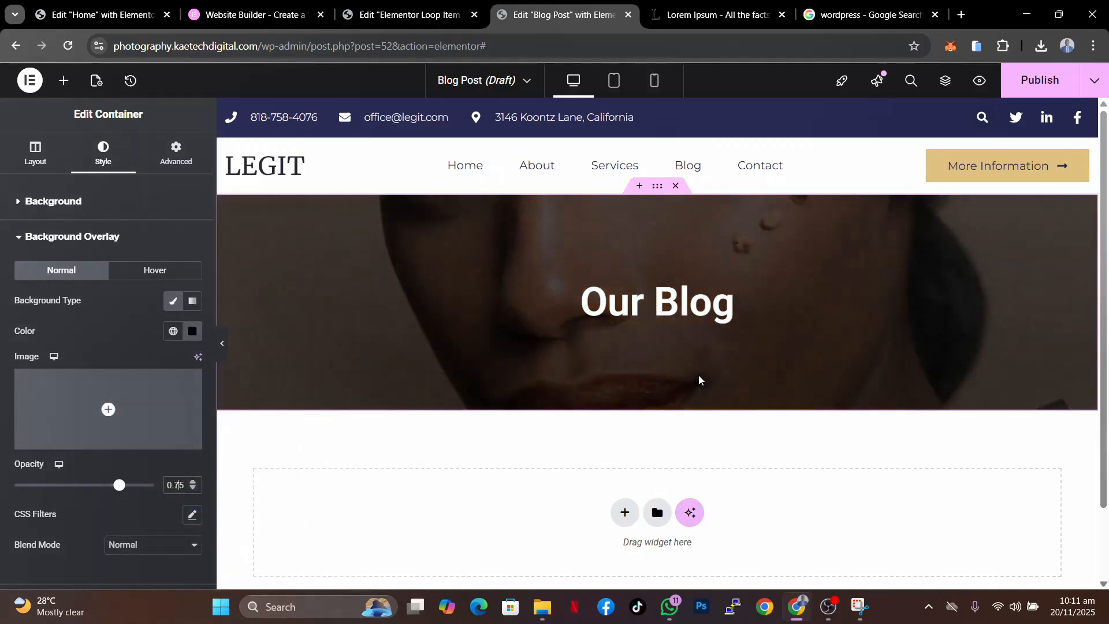
- Add a new single-column container below the hero section
scroll(698, 380, down, 2)
scroll(698, 380, up, 2)
scroll(698, 380, down, 2)
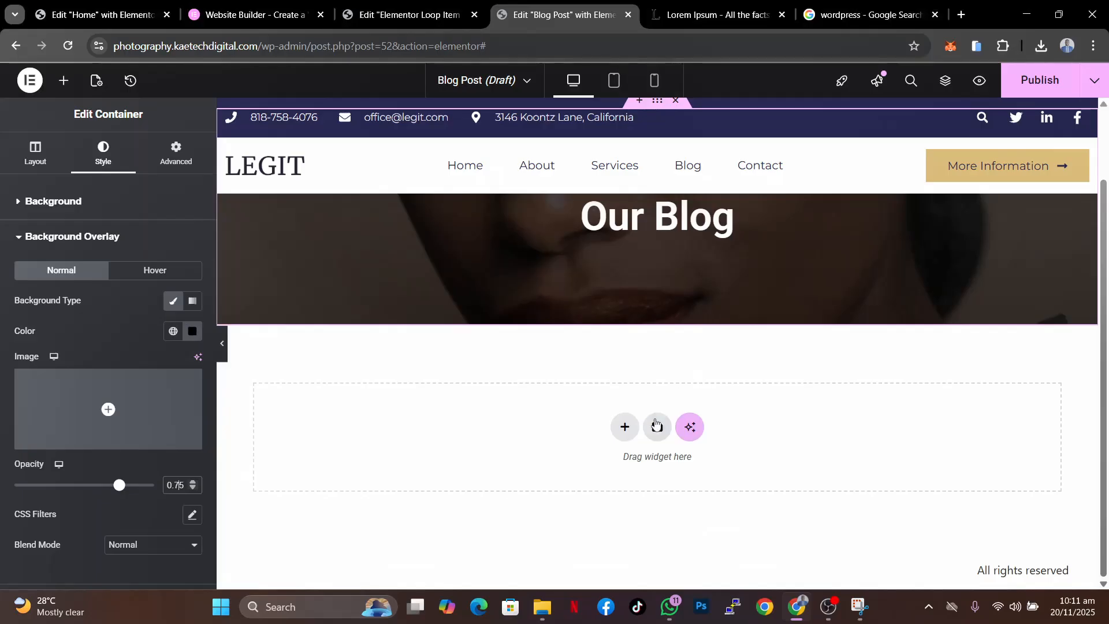
click(624, 426)
click(607, 461)
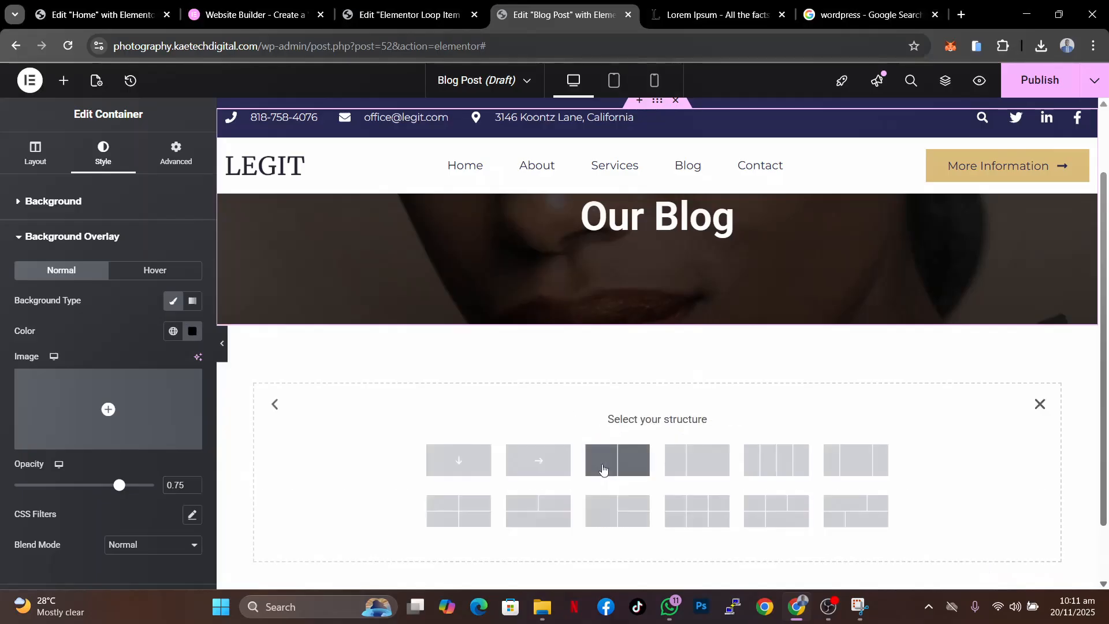
click(455, 465)
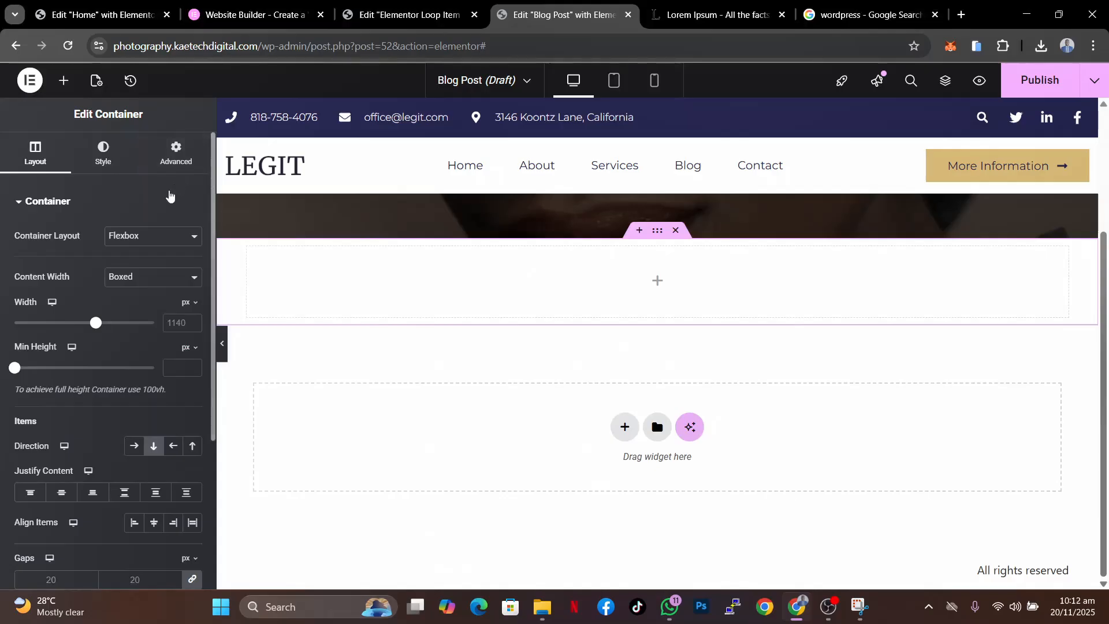
- Unlink the new container's padding and set top and bottom padding to 80 px
click(178, 169)
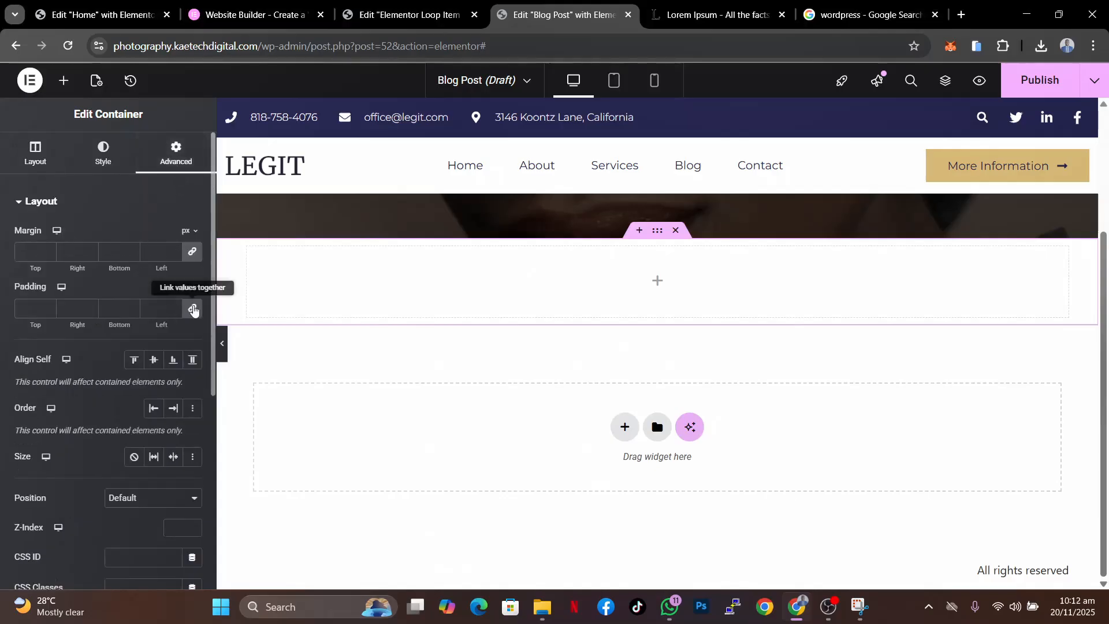
click(192, 307)
click(24, 308)
text(80)
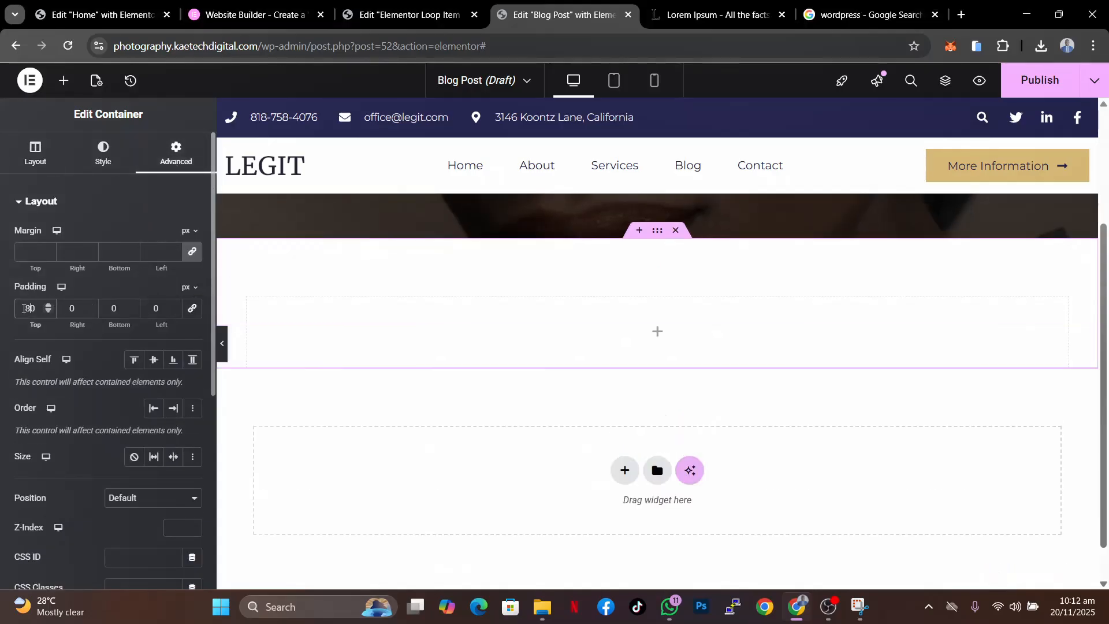
click(106, 311)
text(8)
- Add a Loop Grid widget into the new container
click(660, 334)
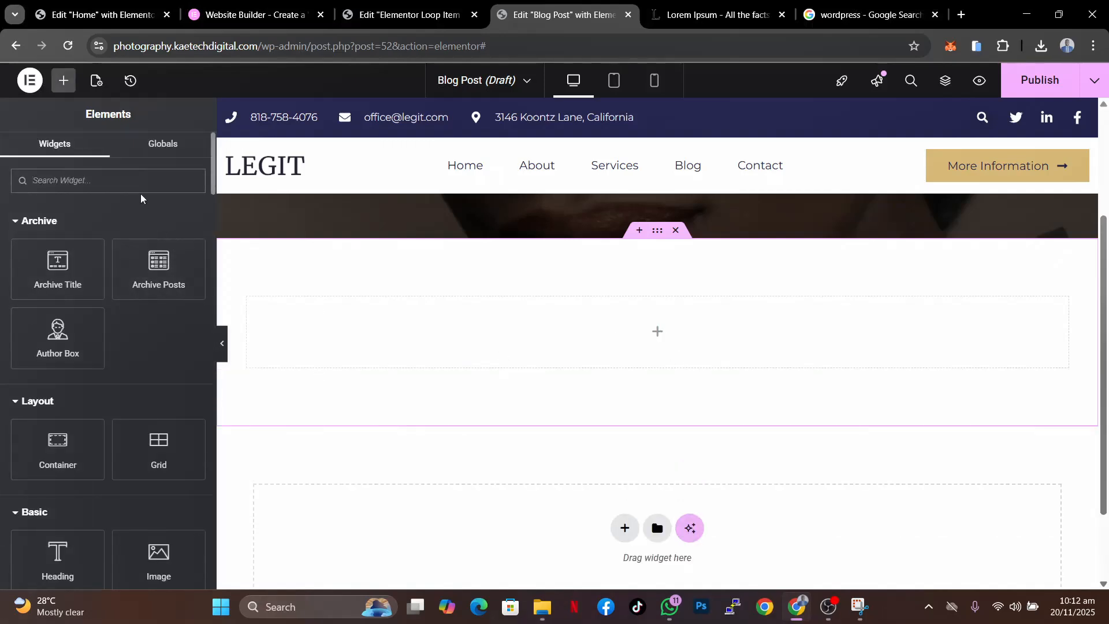
text(loop)
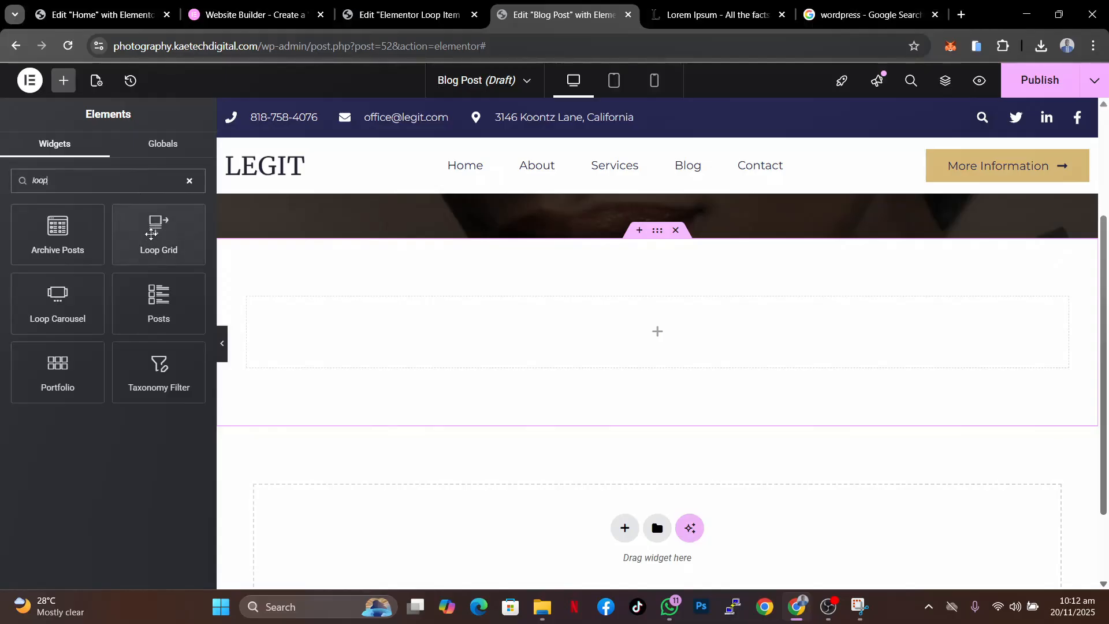
drag(151, 234, 434, 341)
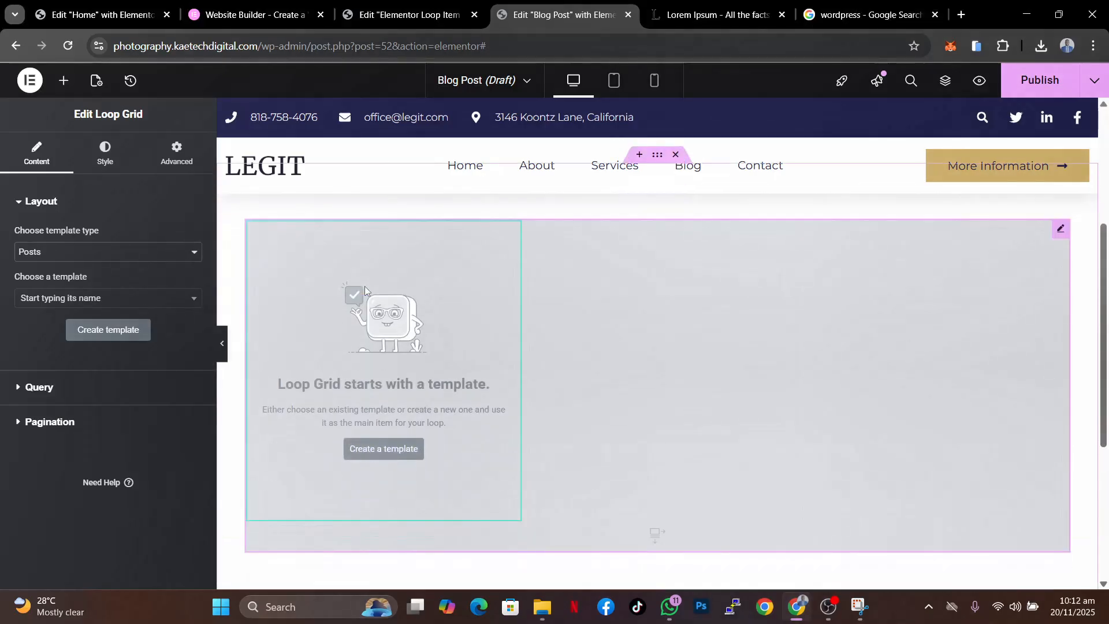
- Choose Elementor Loop Item #49 as the Loop Grid's template
click(148, 304)
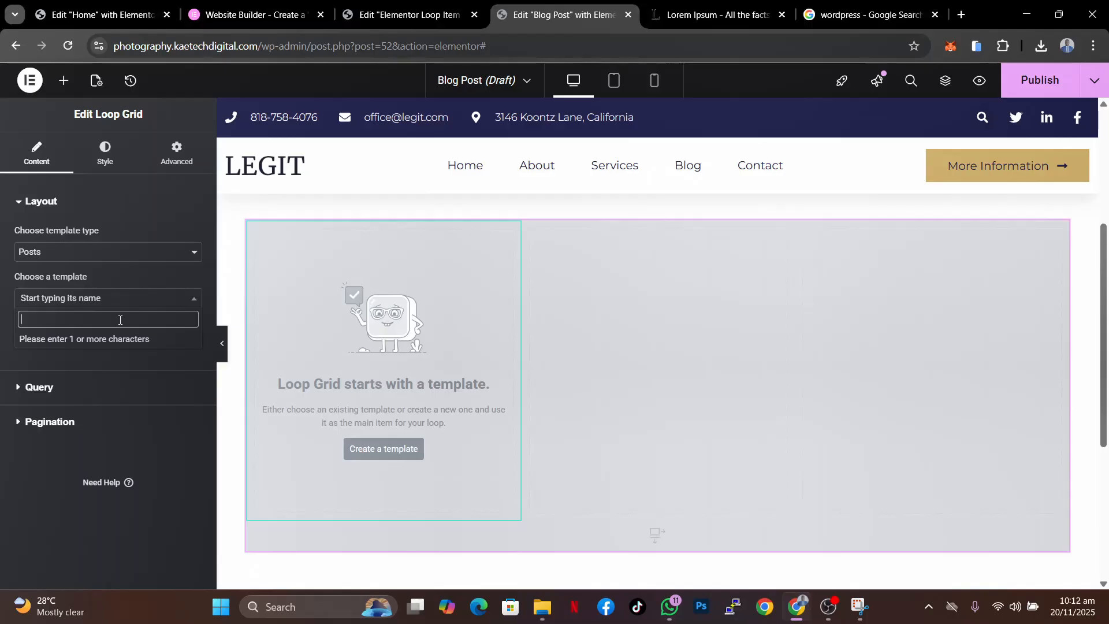
text(post)
key(BackSpace)
key(BackSpace)
key(BackSpace)
key(BackSpace)
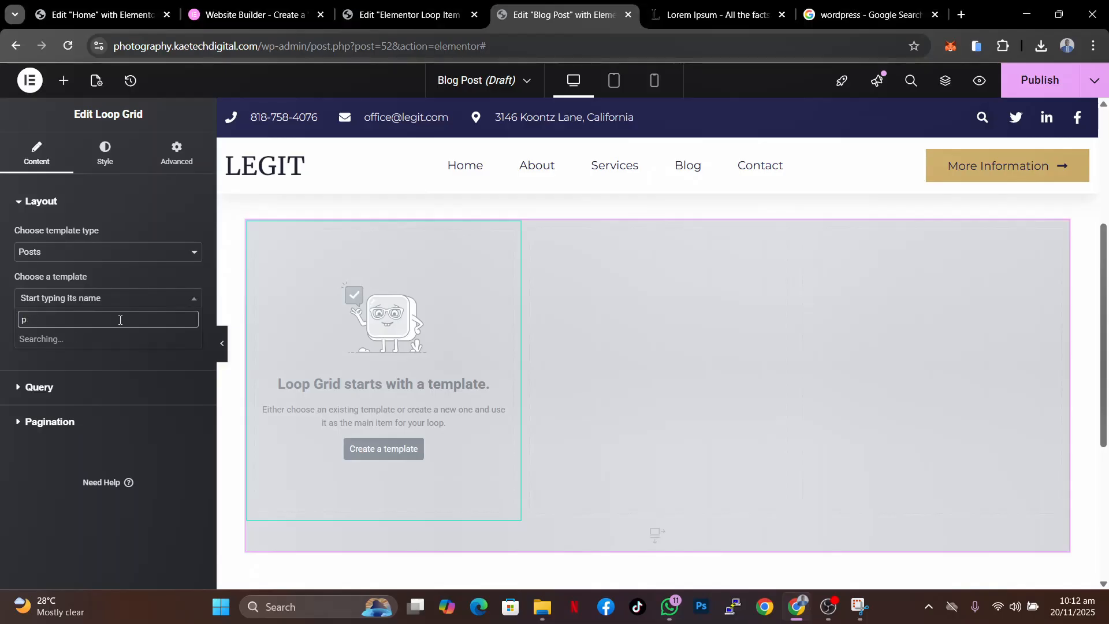
text(loop)
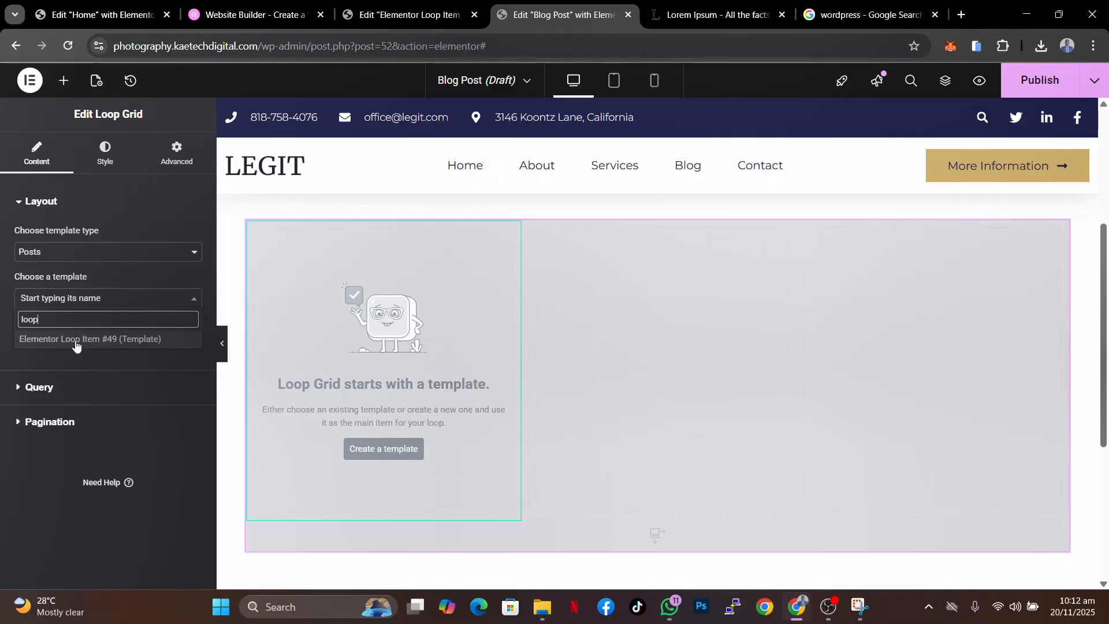
click(76, 344)
- Review the Loop Item template in its own tab and return to the Blog Post template
click(405, 15)
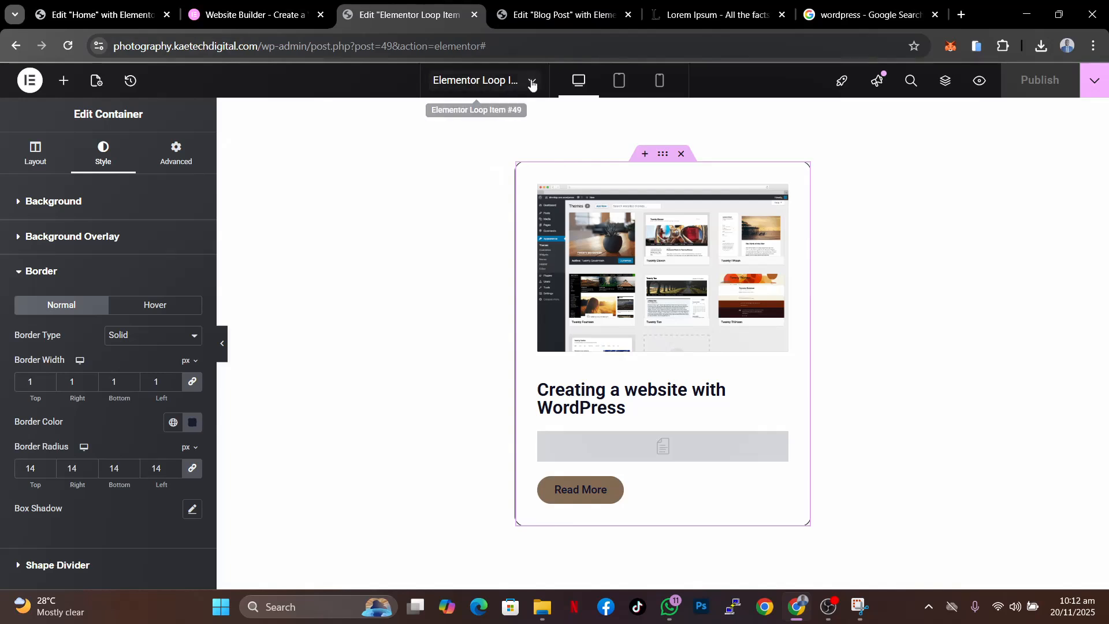
click(531, 83)
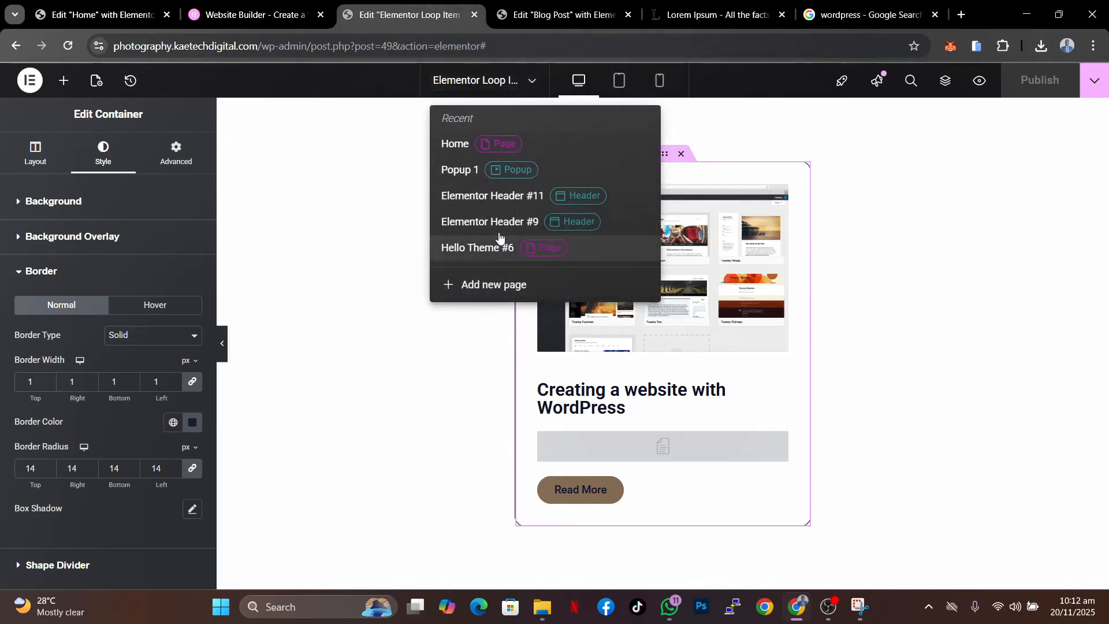
click(374, 79)
click(471, 82)
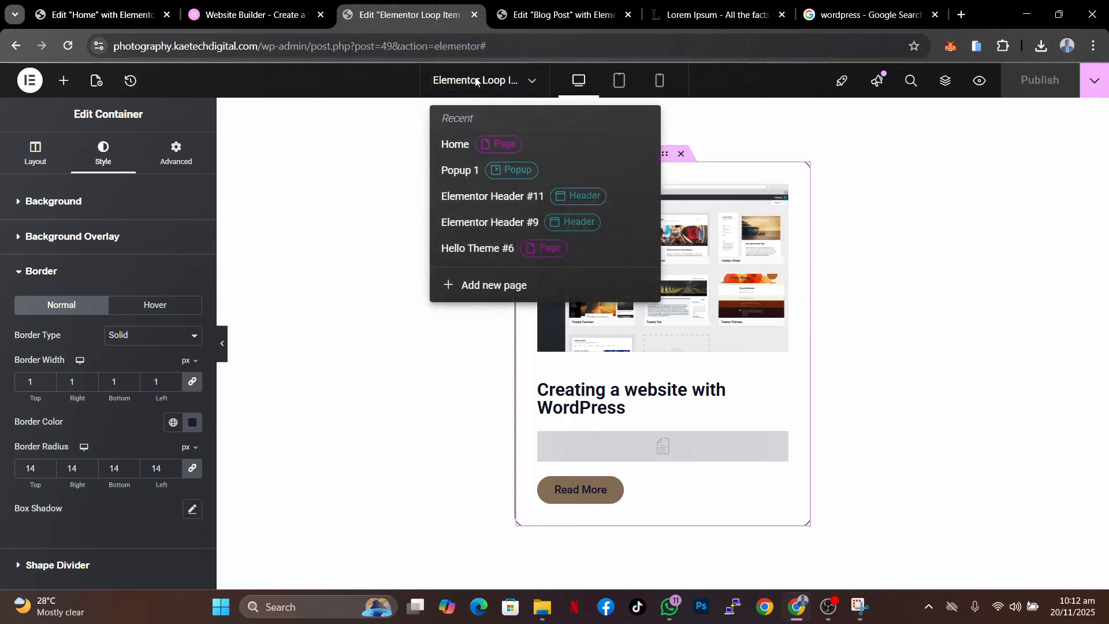
click(391, 83)
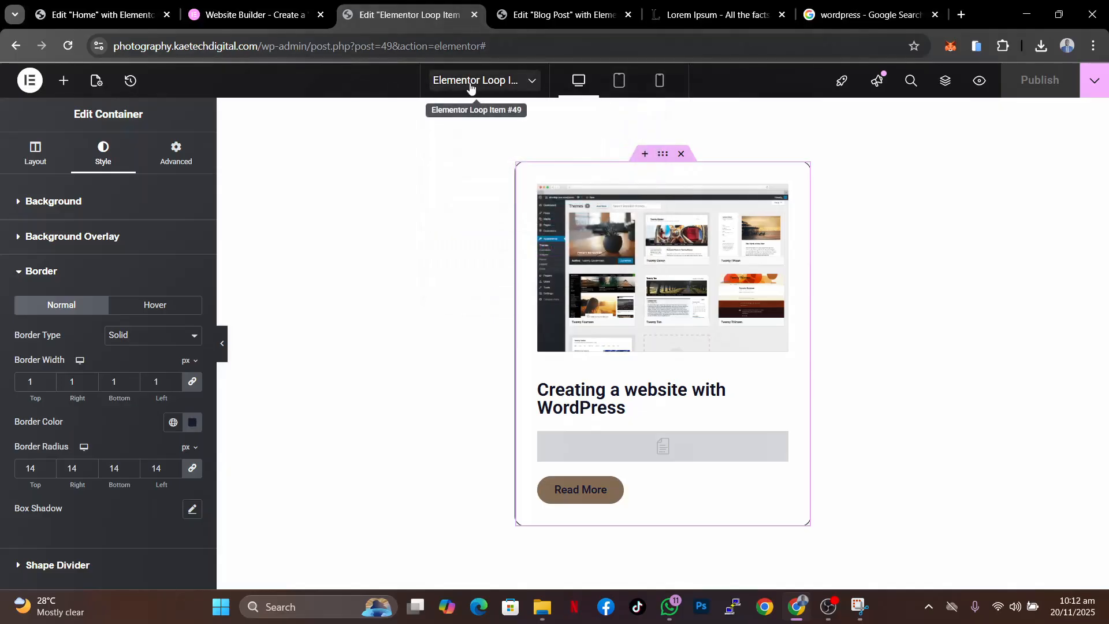
click(543, 18)
click(109, 338)
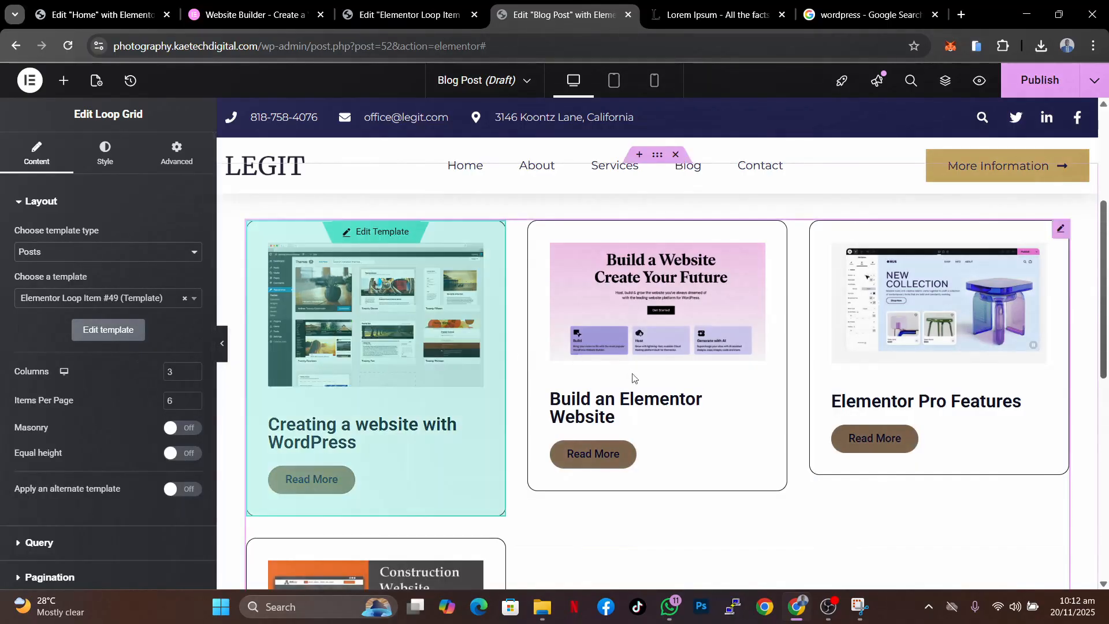
- Scroll through the Loop Grid of post cards on the canvas to review its layout
scroll(920, 485, down, 4)
scroll(920, 485, up, 7)
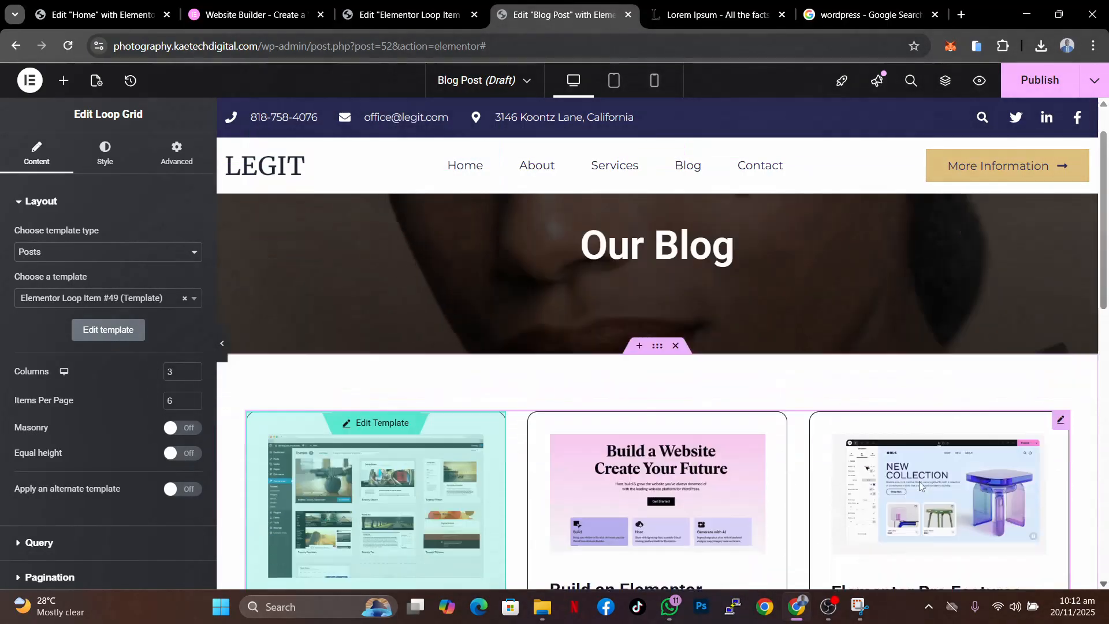
scroll(920, 485, down, 3)
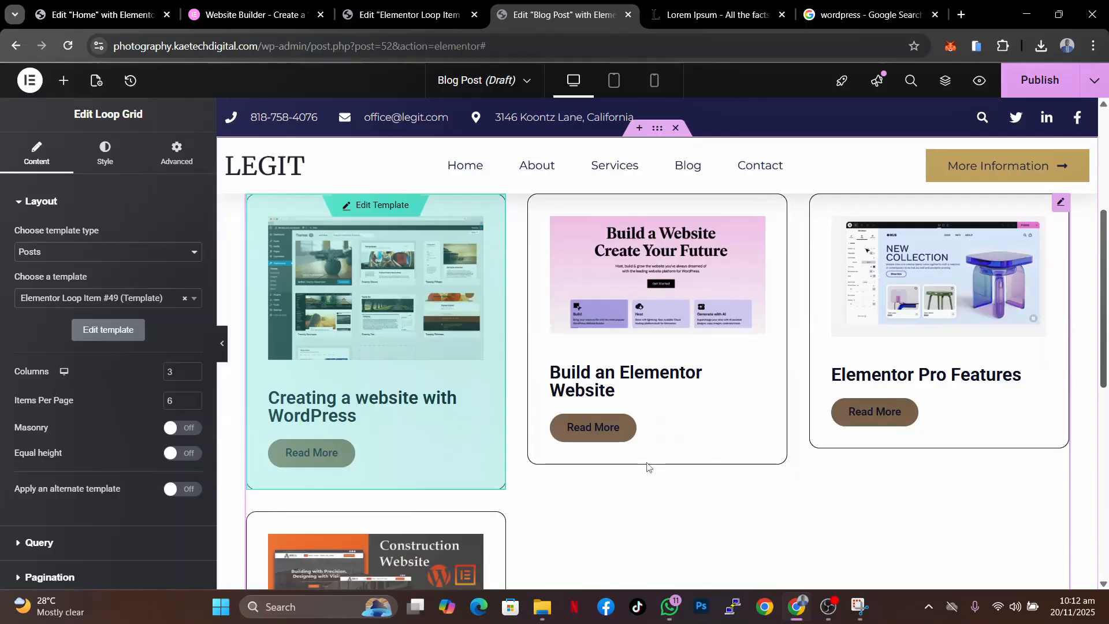
scroll(820, 485, down, 5)
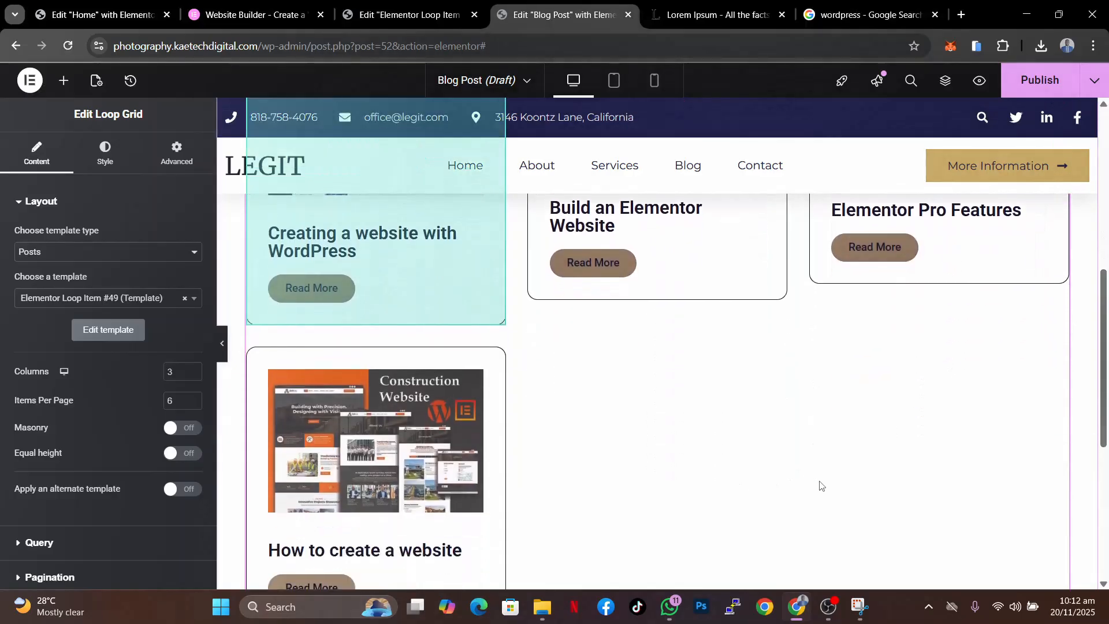
scroll(821, 486, up, 4)
scroll(820, 486, up, 5)
scroll(820, 485, down, 7)
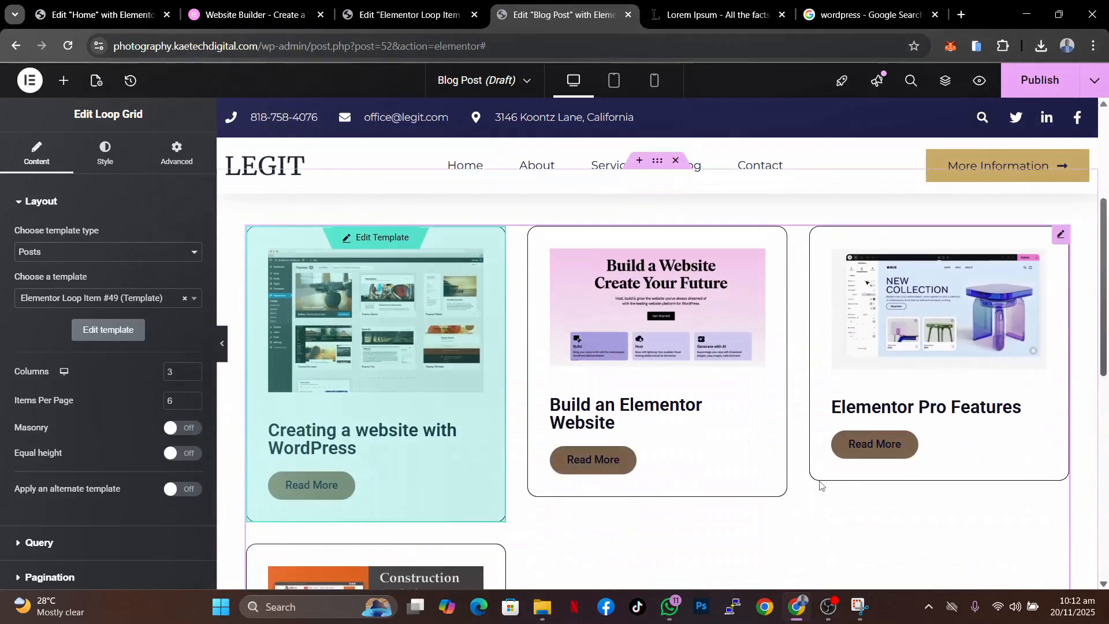
scroll(820, 485, up, 2)
scroll(820, 485, down, 1)
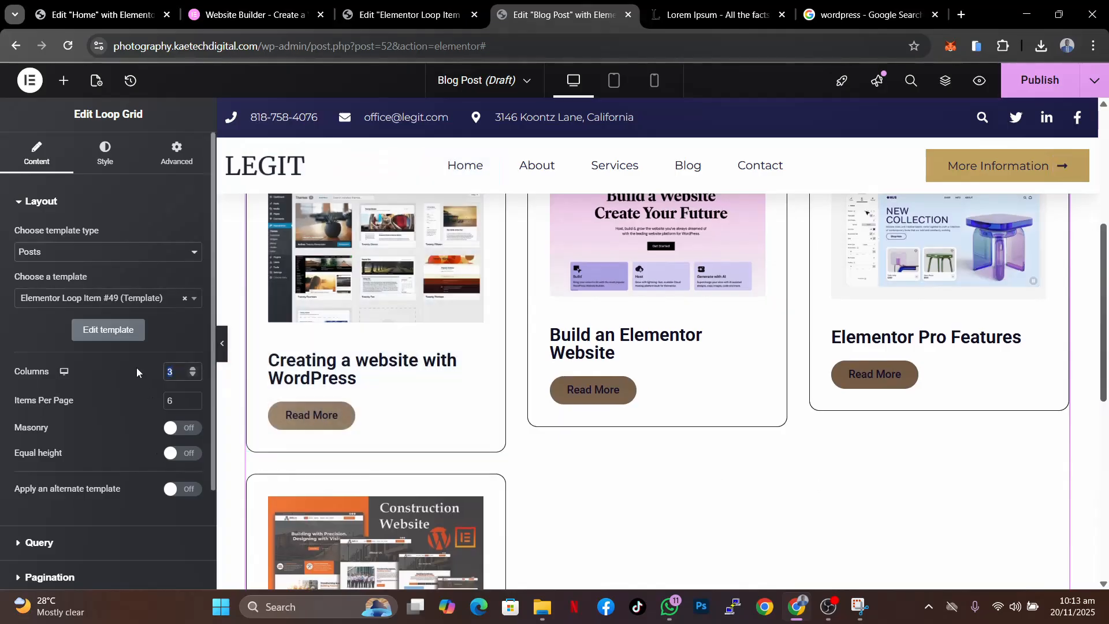
- Try a two-column layout for the Loop Grid and restore it to three columns
text(2)
scroll(839, 525, down, 3)
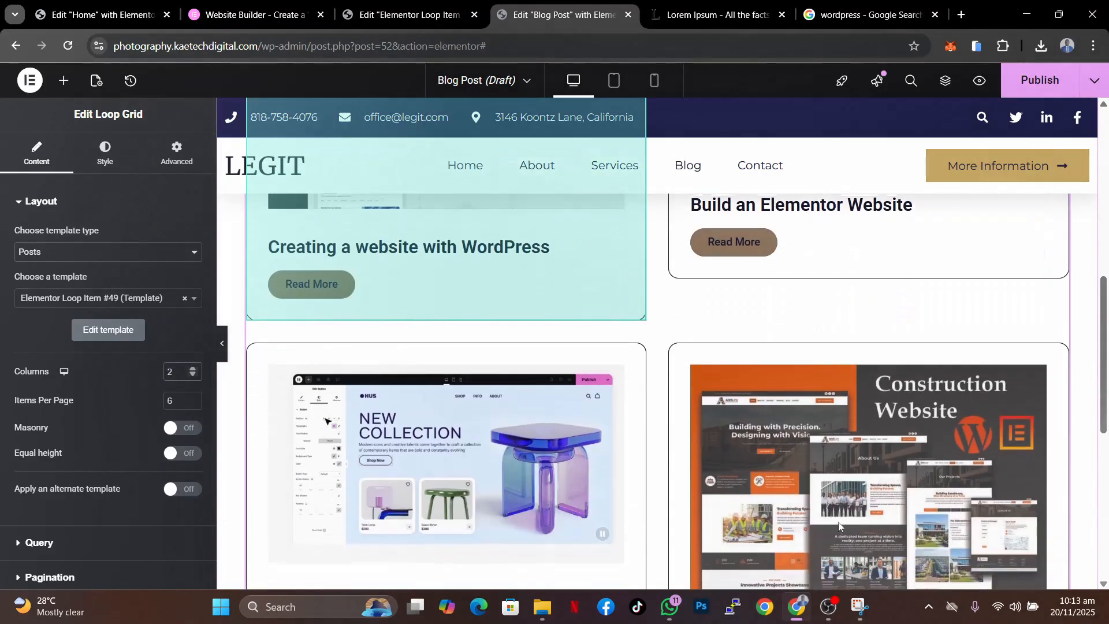
scroll(839, 525, up, 5)
scroll(839, 526, down, 3)
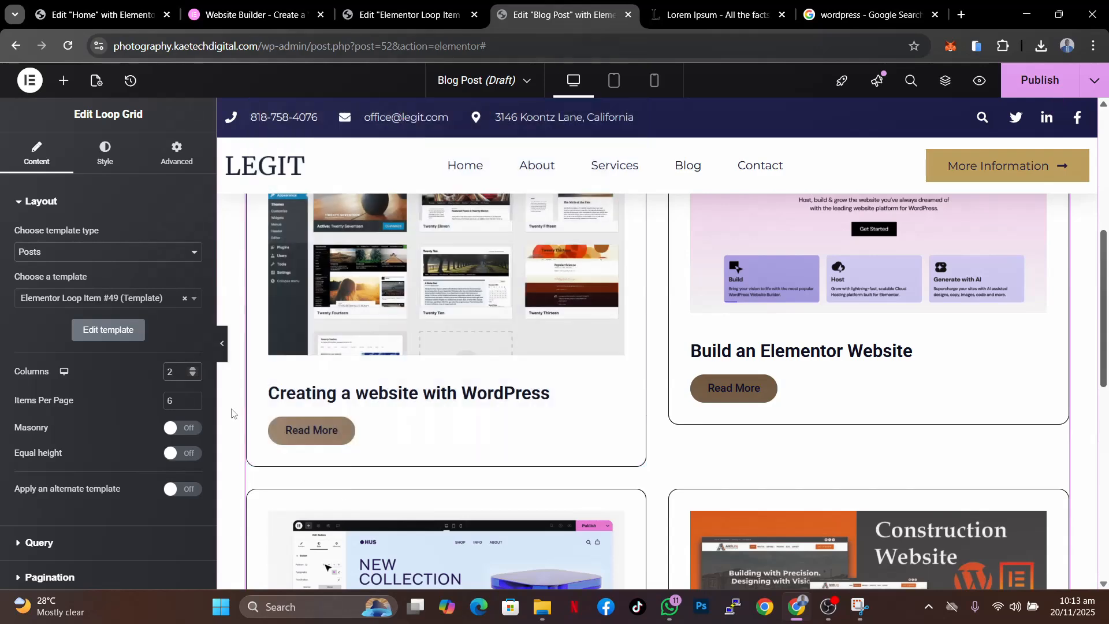
text(3)
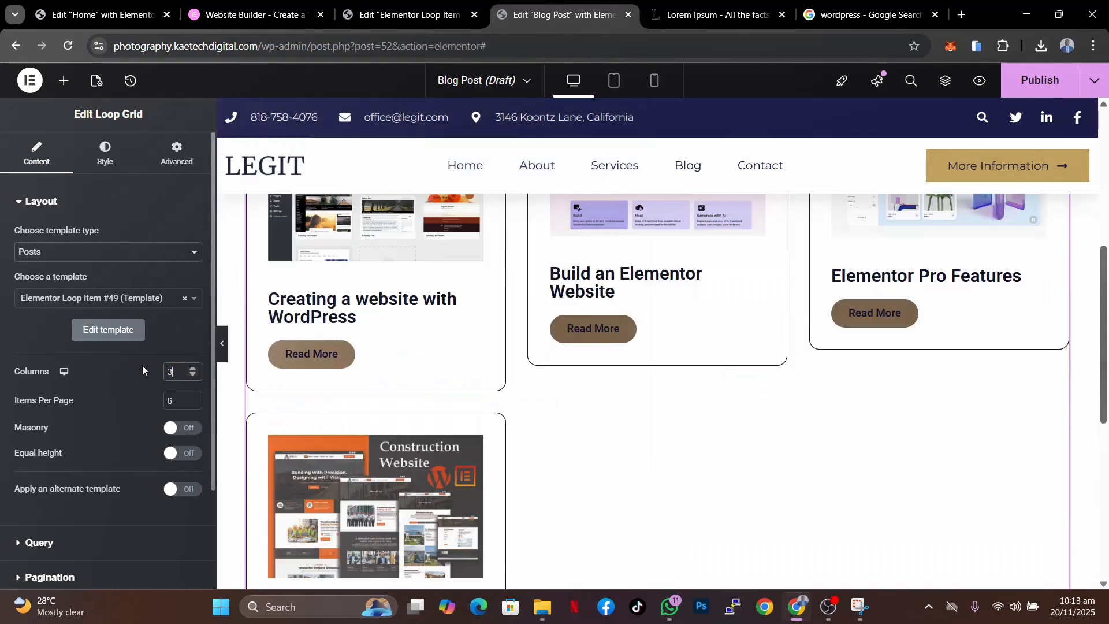
scroll(794, 508, down, 5)
scroll(793, 508, up, 10)
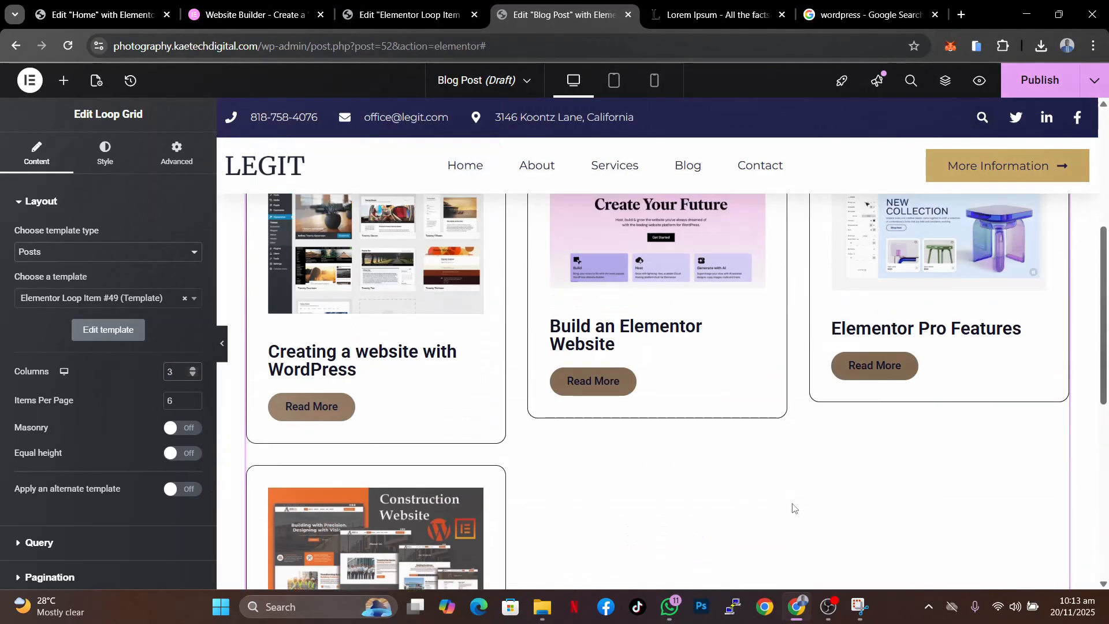
scroll(793, 508, down, 5)
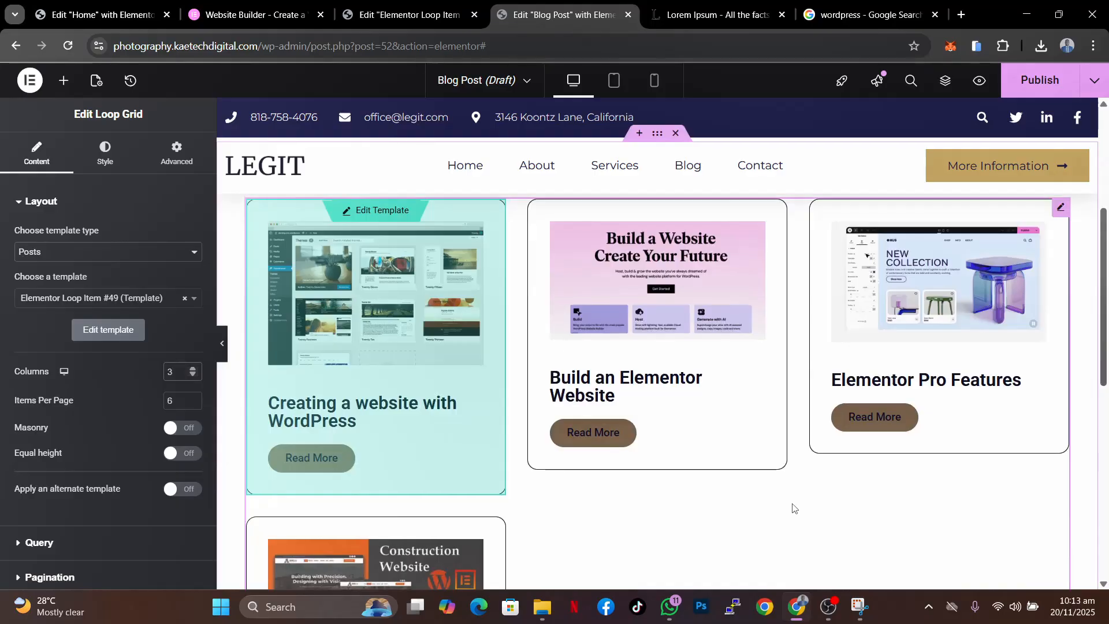
scroll(793, 508, down, 4)
scroll(793, 508, up, 10)
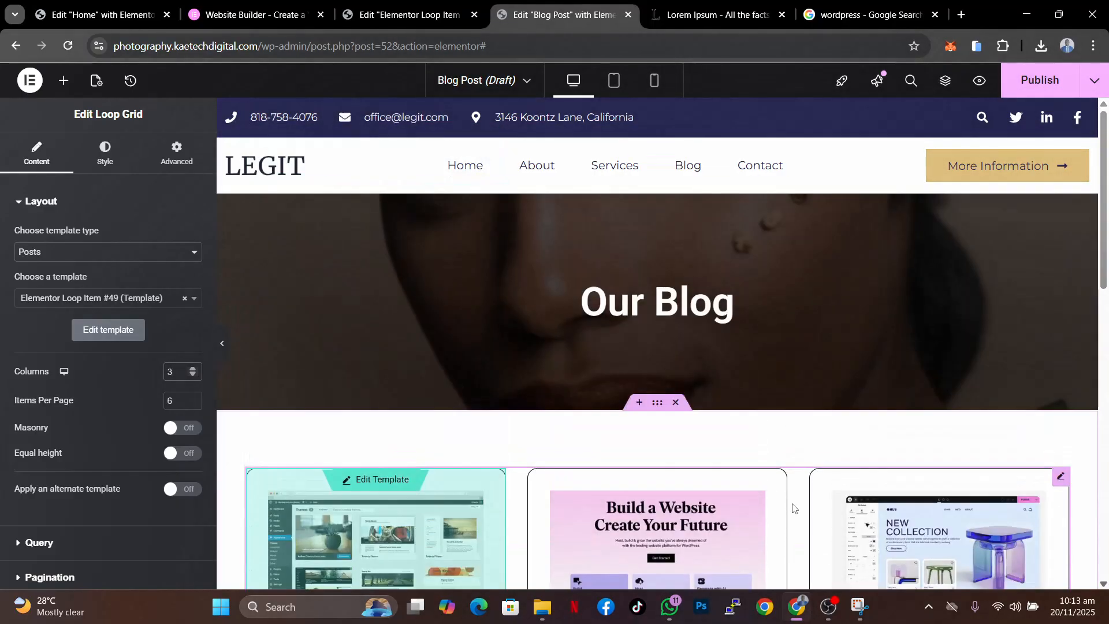
- Publish the Blog Post template with a display condition including Posts archive
click(1033, 79)
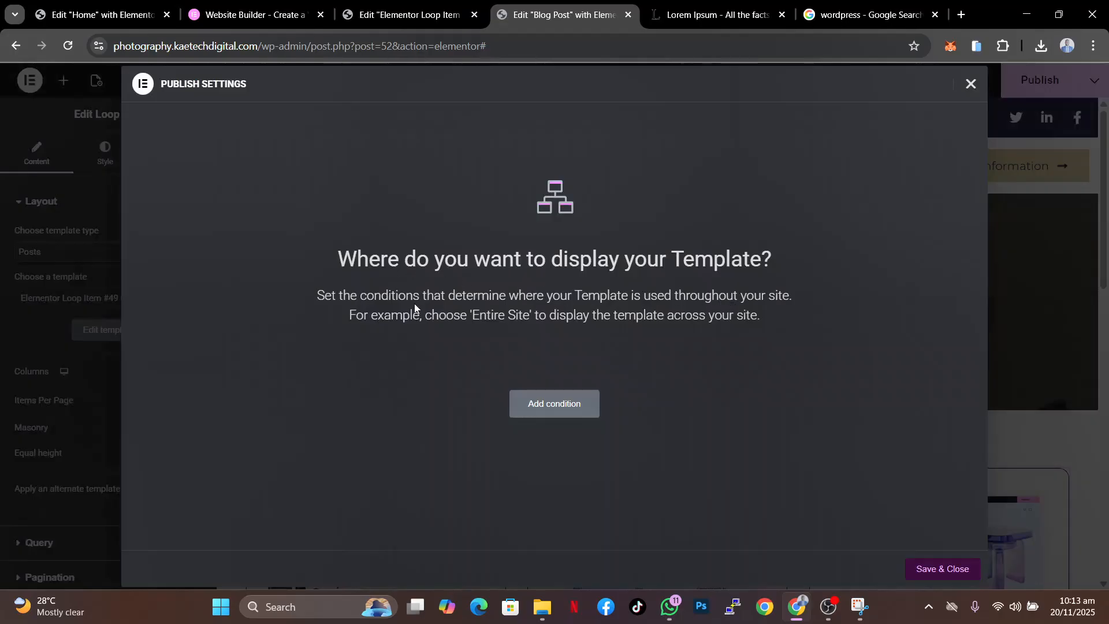
click(567, 402)
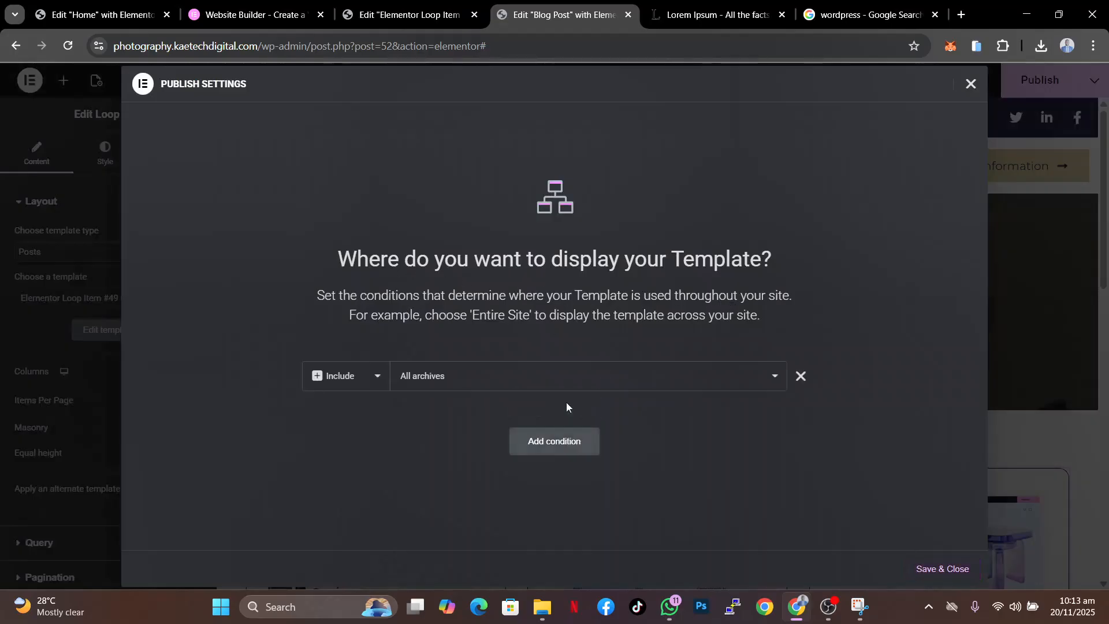
click(545, 381)
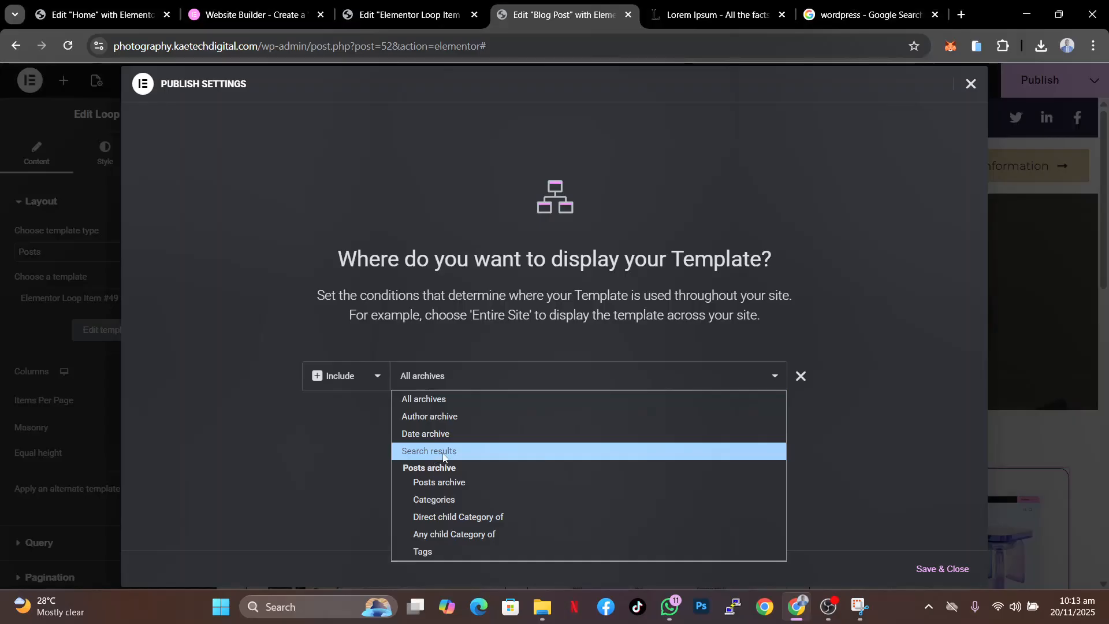
click(435, 484)
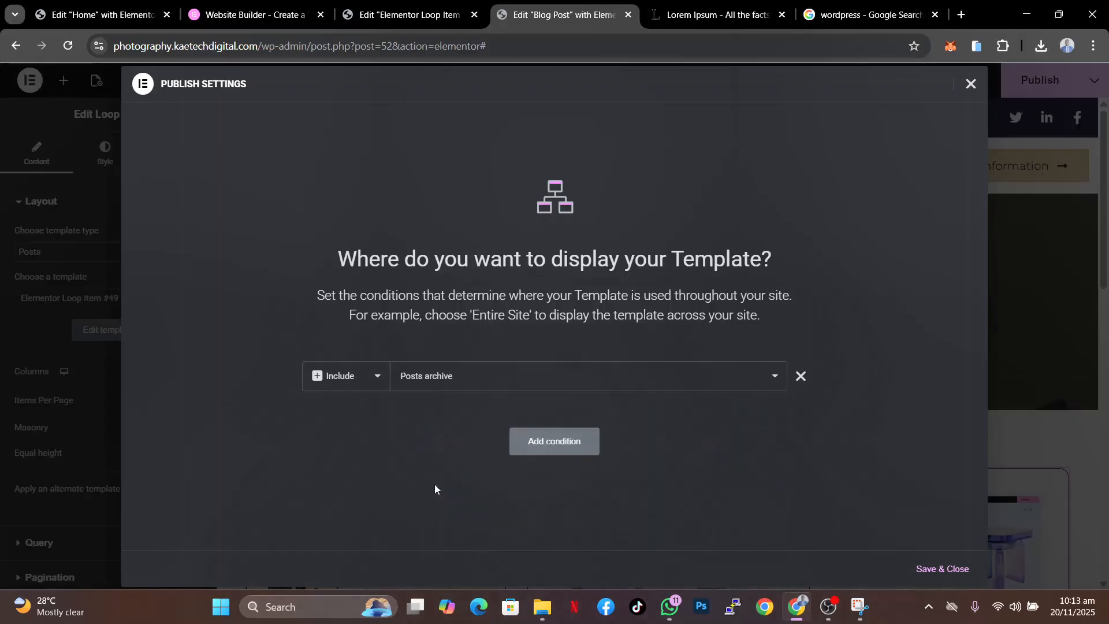
click(500, 384)
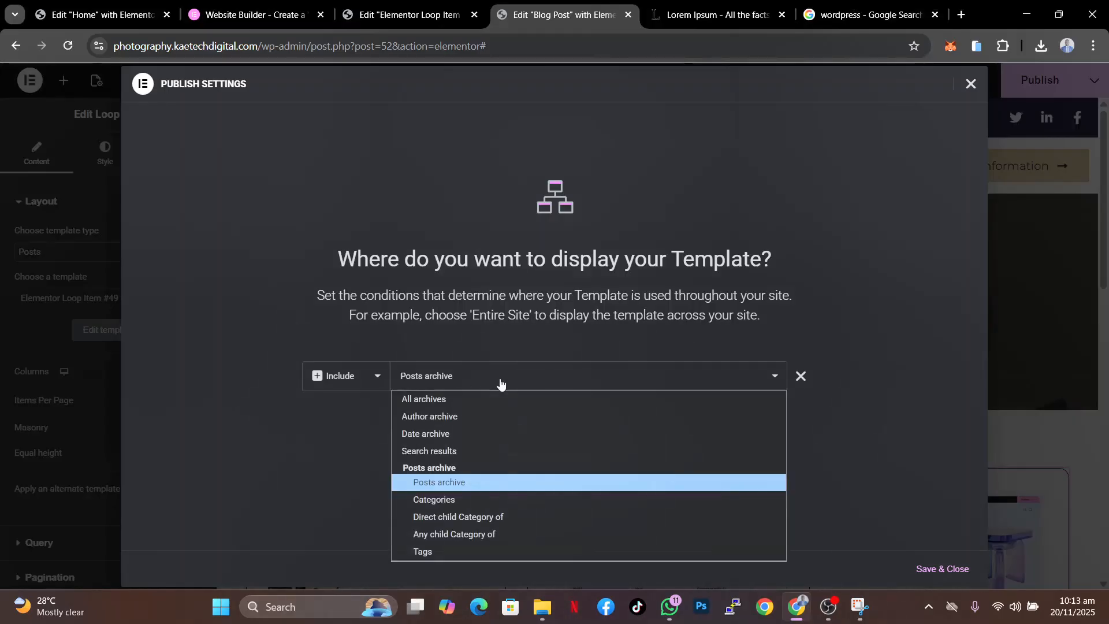
click(445, 484)
click(942, 568)
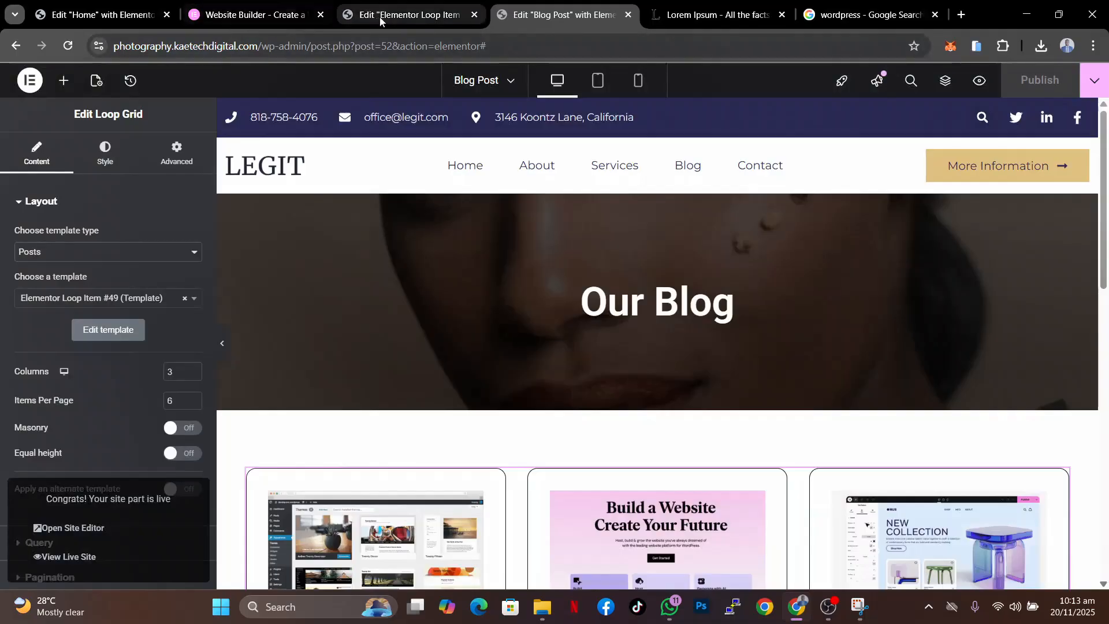
- Open a preview of the published Blog Post template page
click(98, 26)
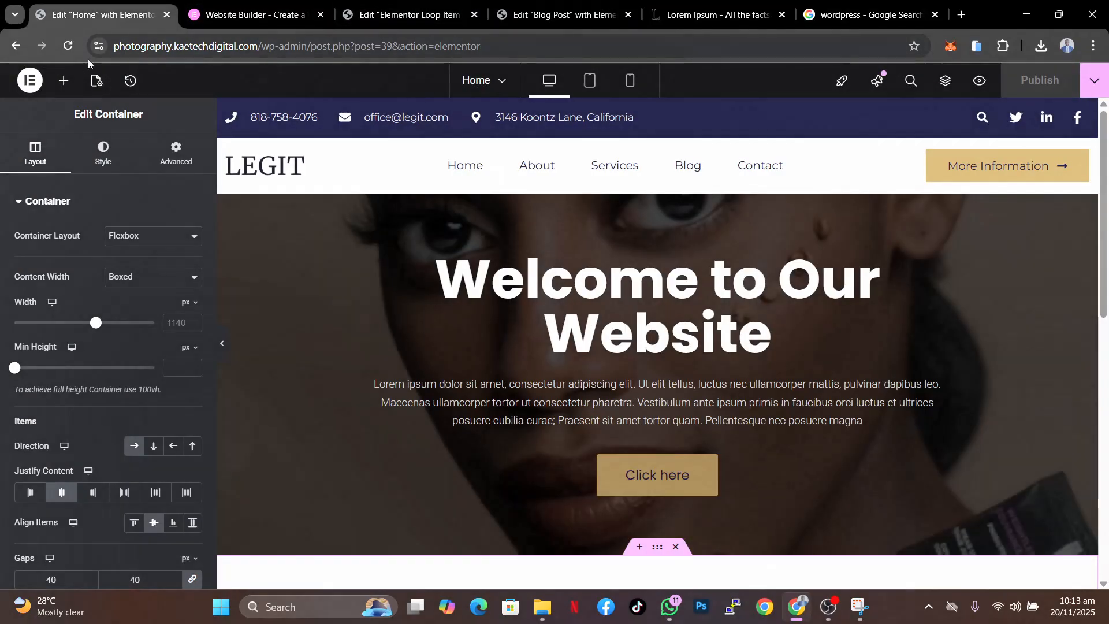
click(30, 80)
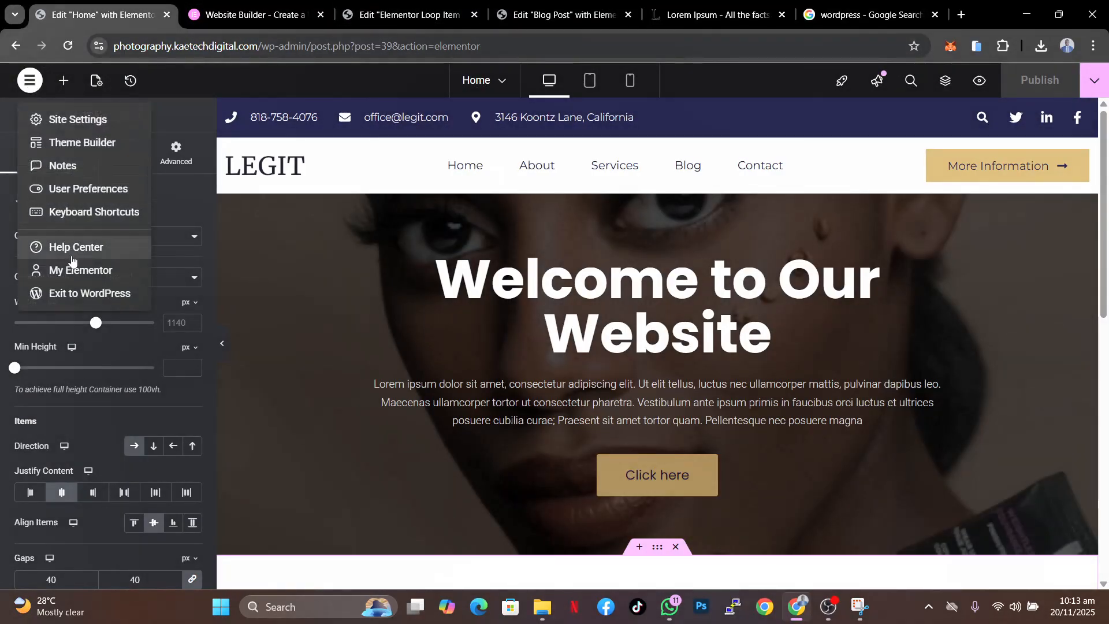
click(405, 15)
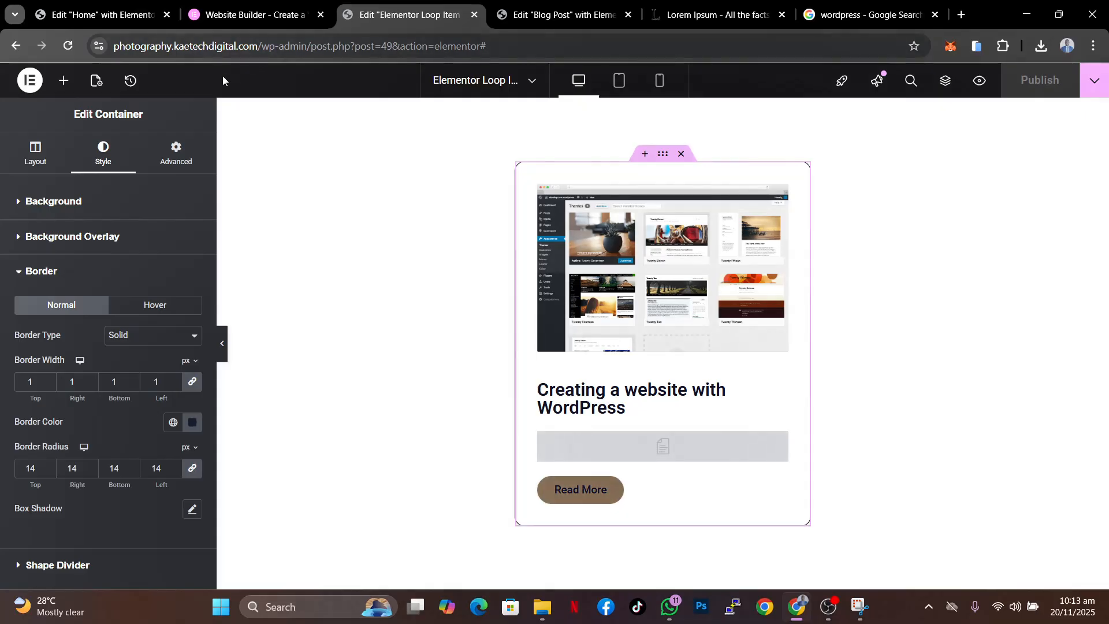
click(566, 15)
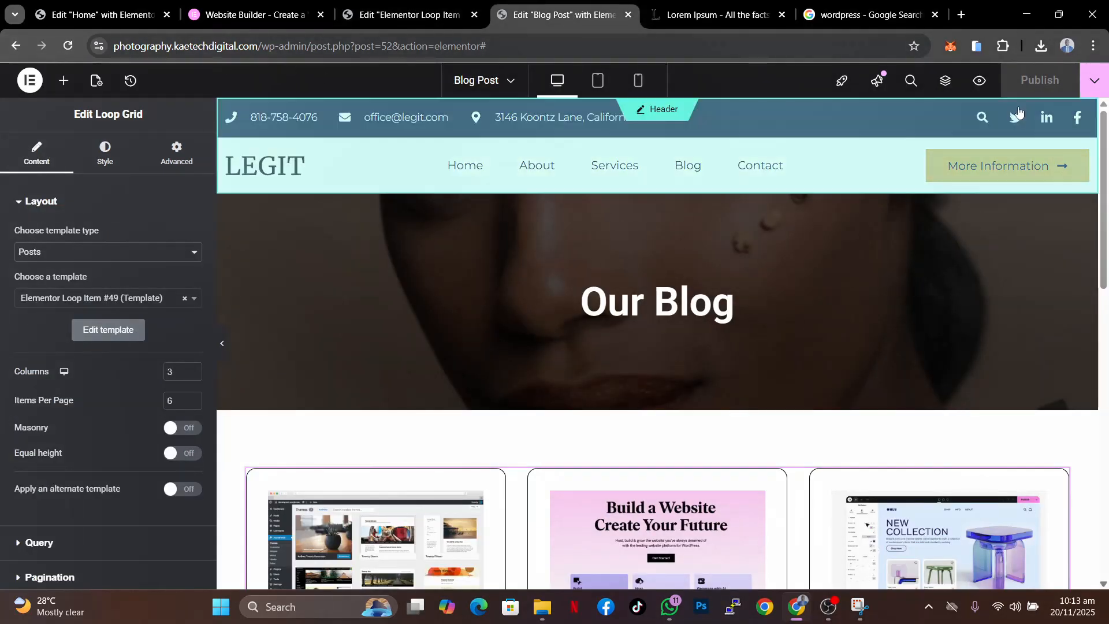
click(1095, 84)
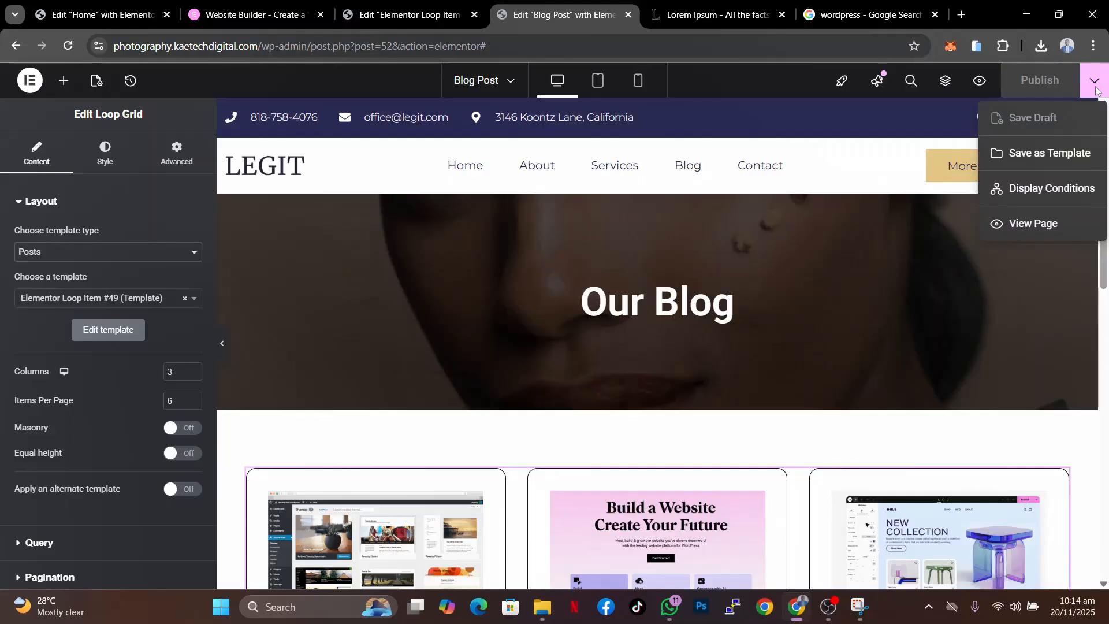
click(1026, 226)
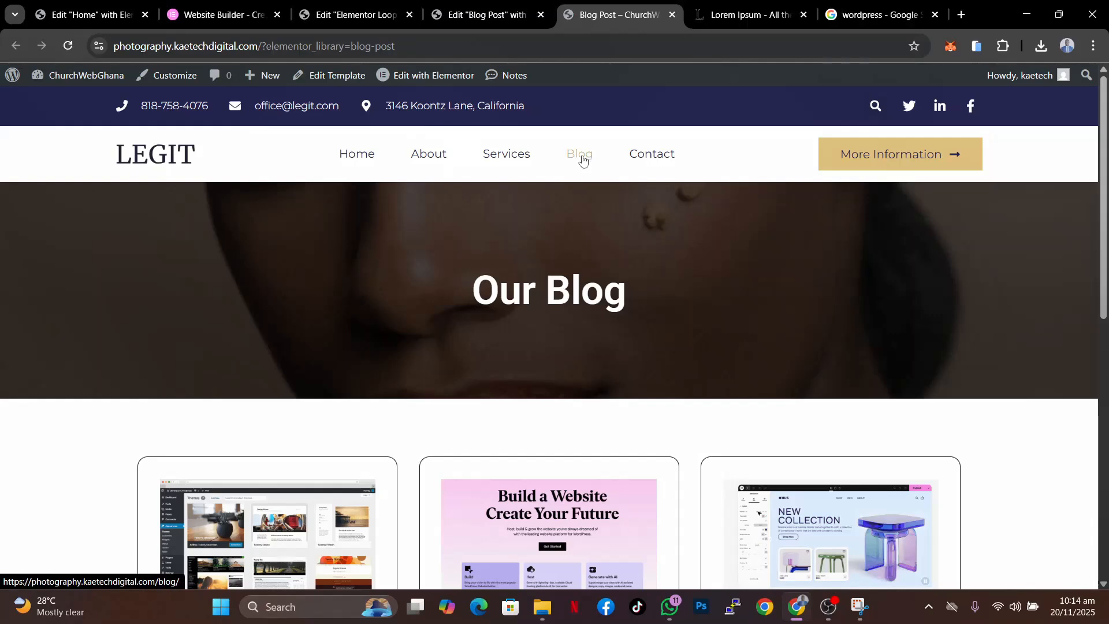
- Open the Blog page on the live site, close the discount popup, and review the posts grid
click(581, 156)
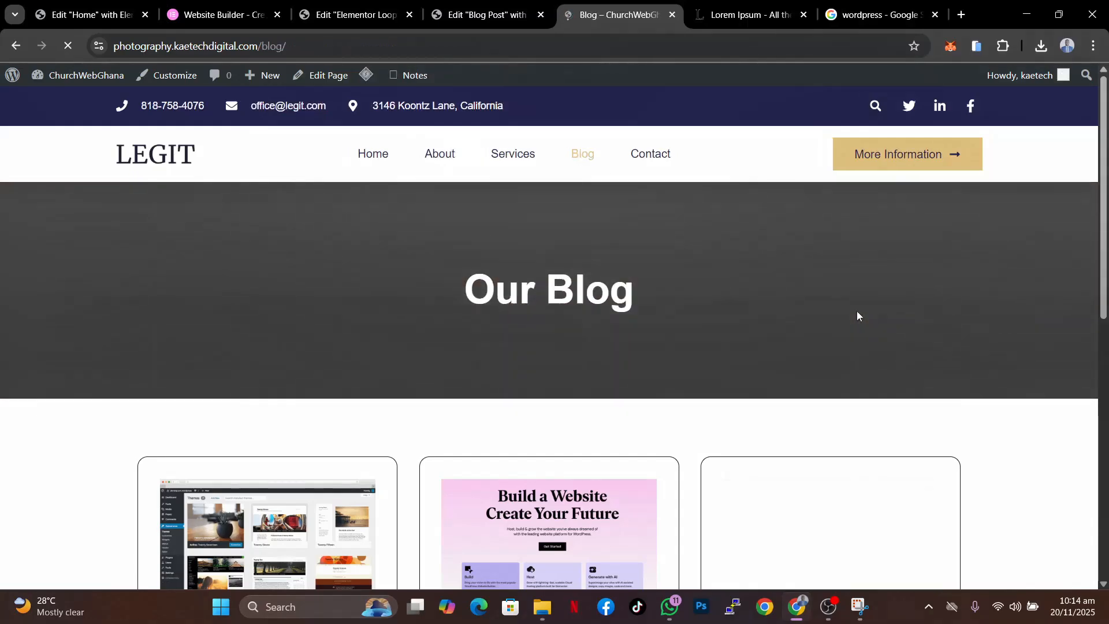
scroll(976, 355, down, 5)
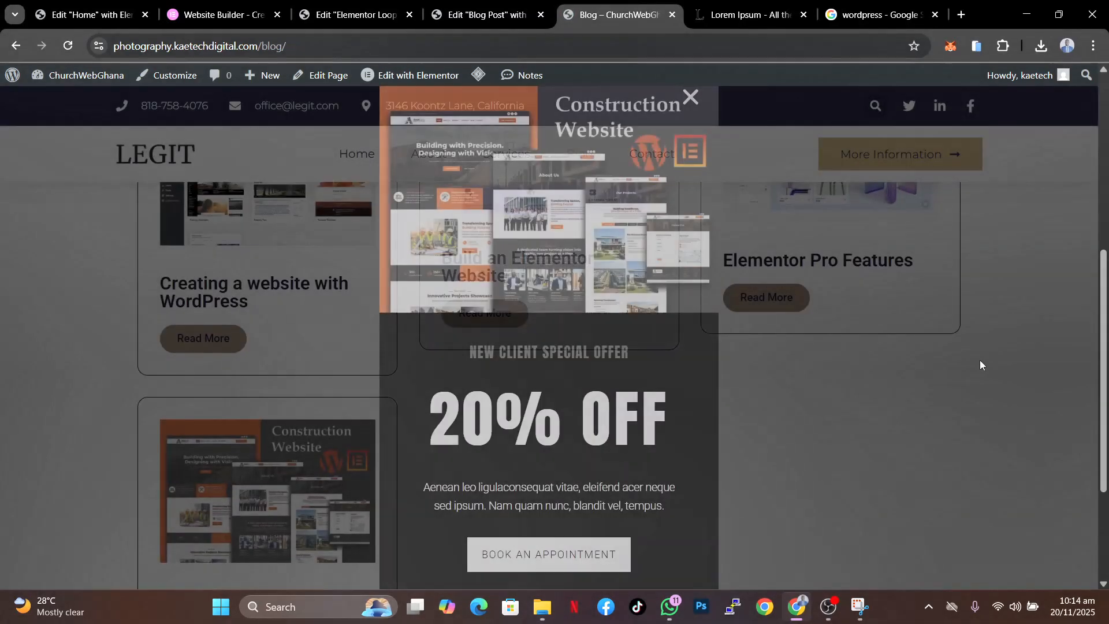
scroll(979, 359, down, 2)
scroll(979, 359, up, 9)
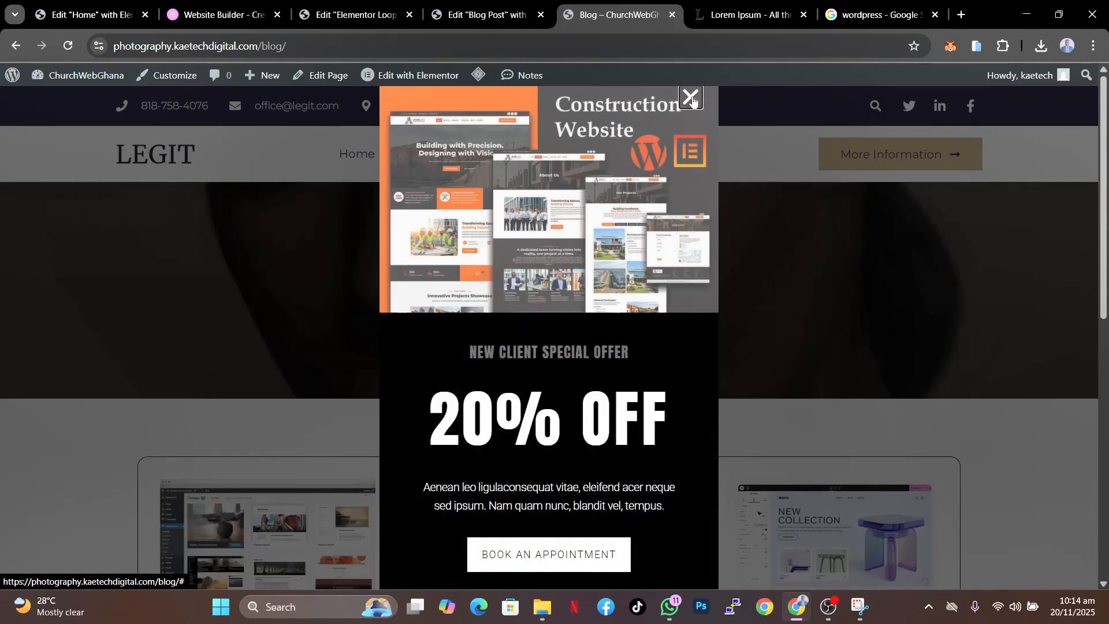
click(692, 98)
scroll(888, 355, down, 3)
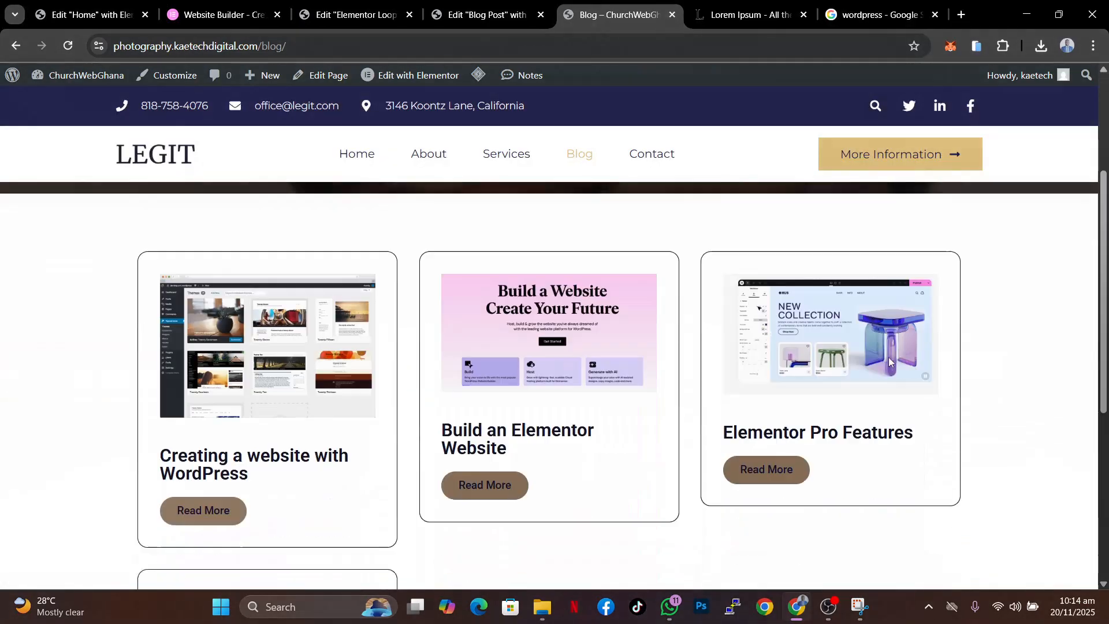
scroll(888, 357, down, 4)
scroll(888, 356, up, 1)
scroll(889, 357, up, 6)
scroll(888, 357, down, 8)
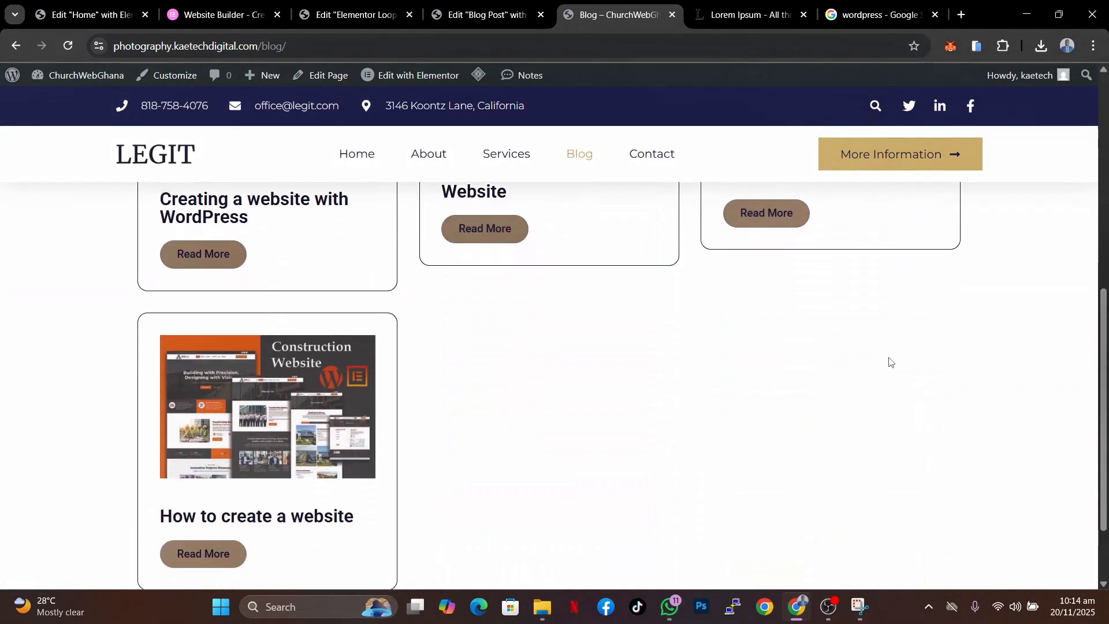
scroll(890, 362, up, 8)
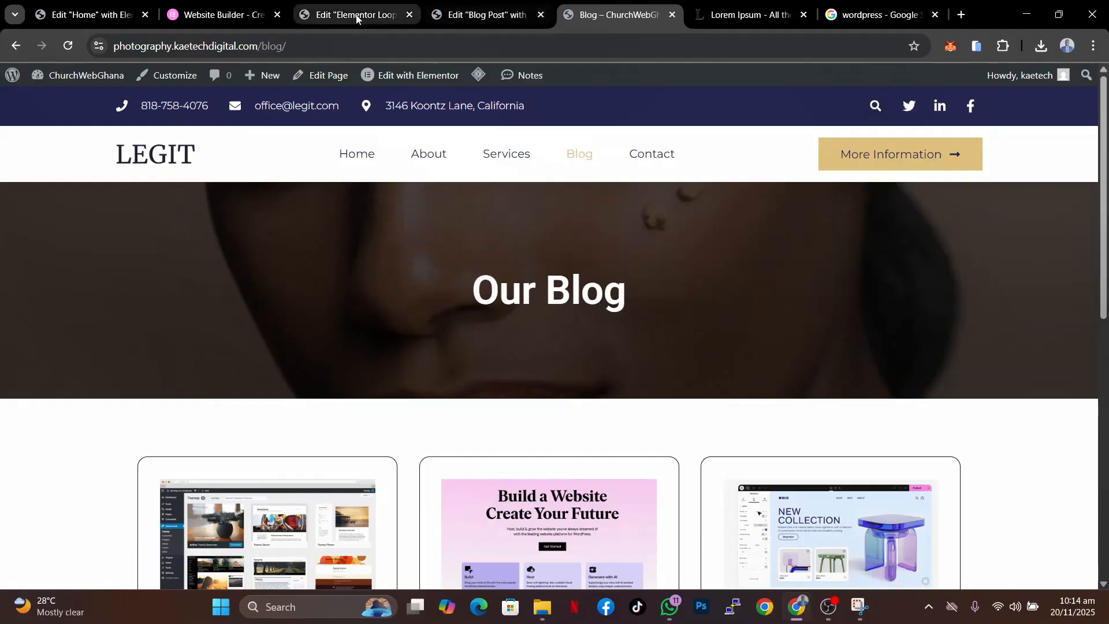
click(354, 15)
click(440, 17)
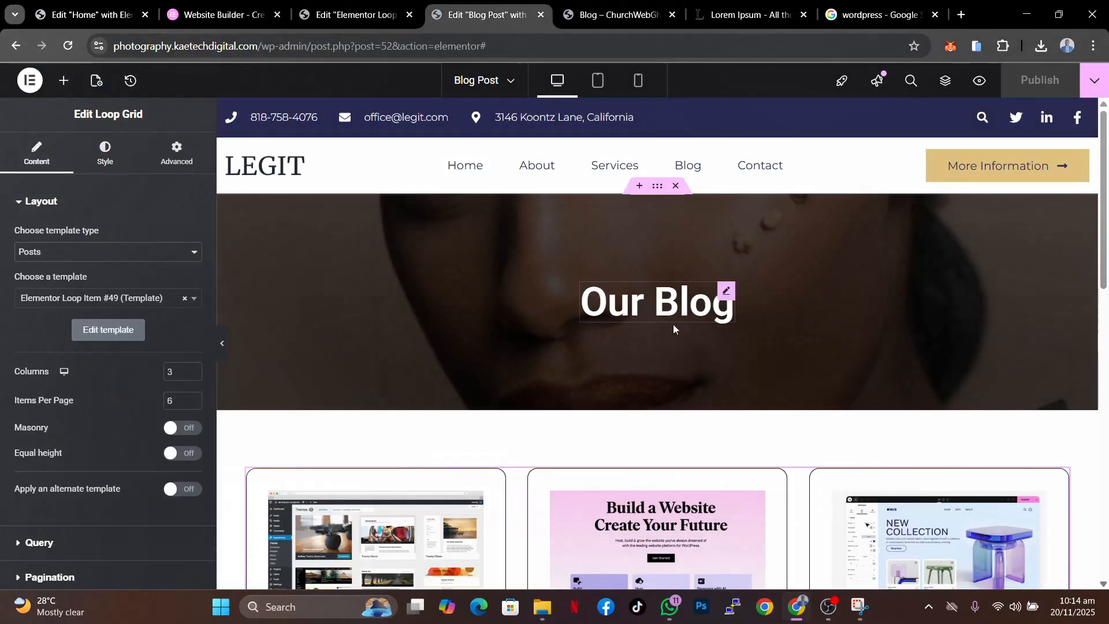
scroll(673, 324, down, 10)
click(625, 425)
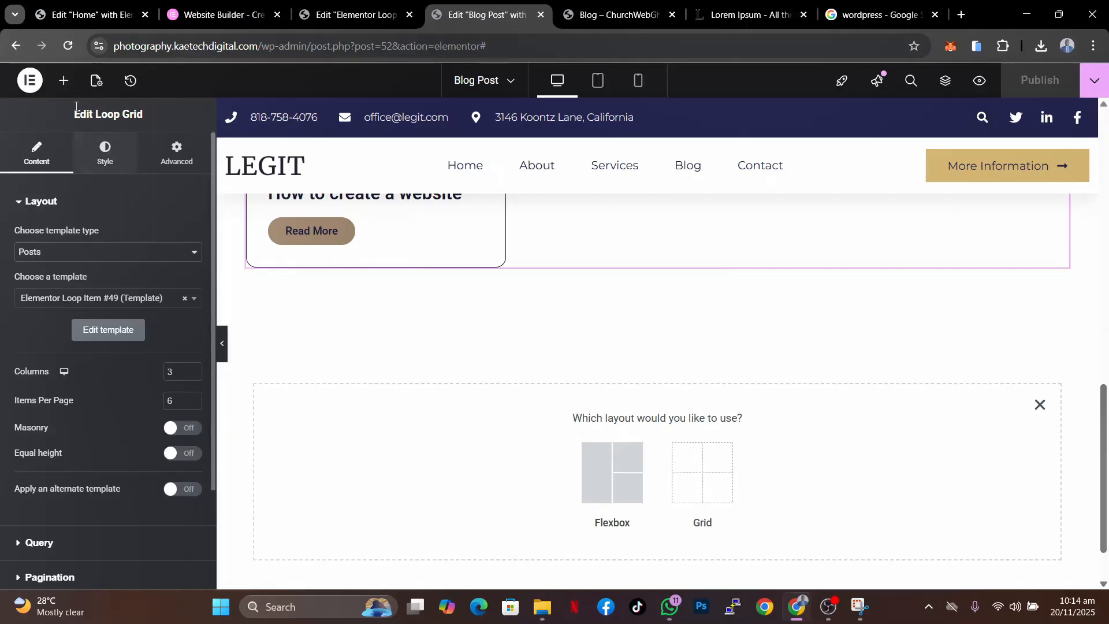
click(64, 82)
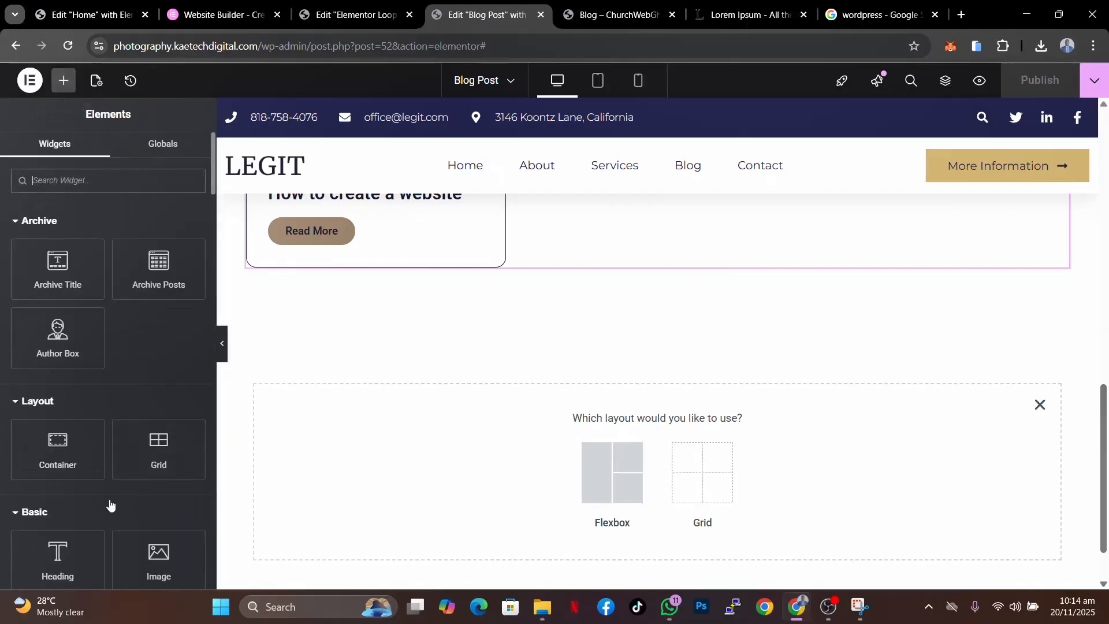
scroll(110, 504, down, 1)
text(loop)
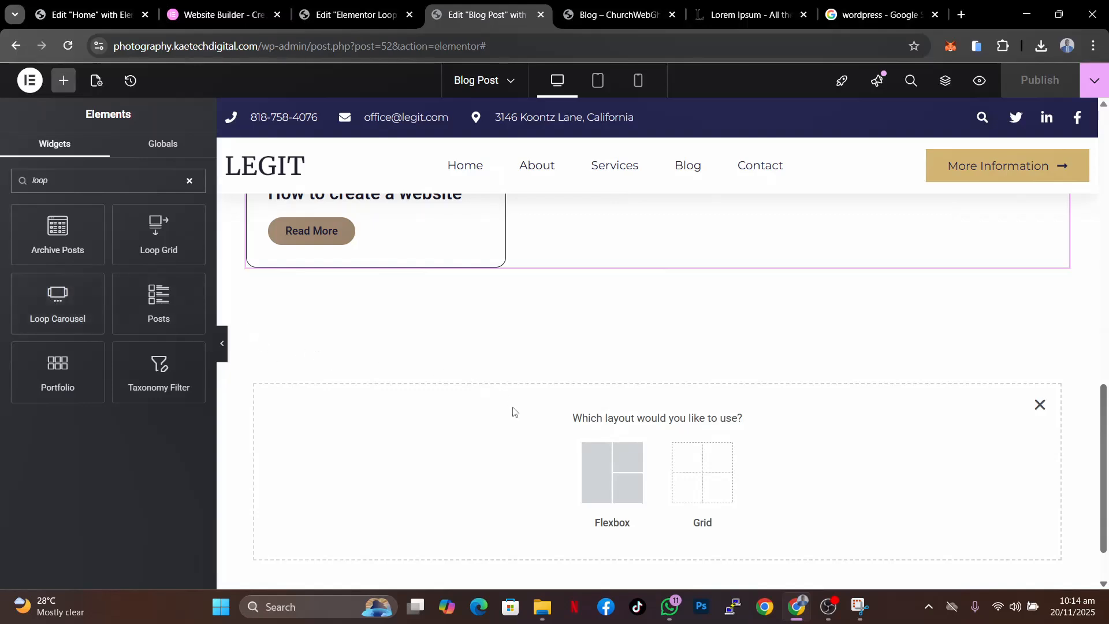
click(1040, 404)
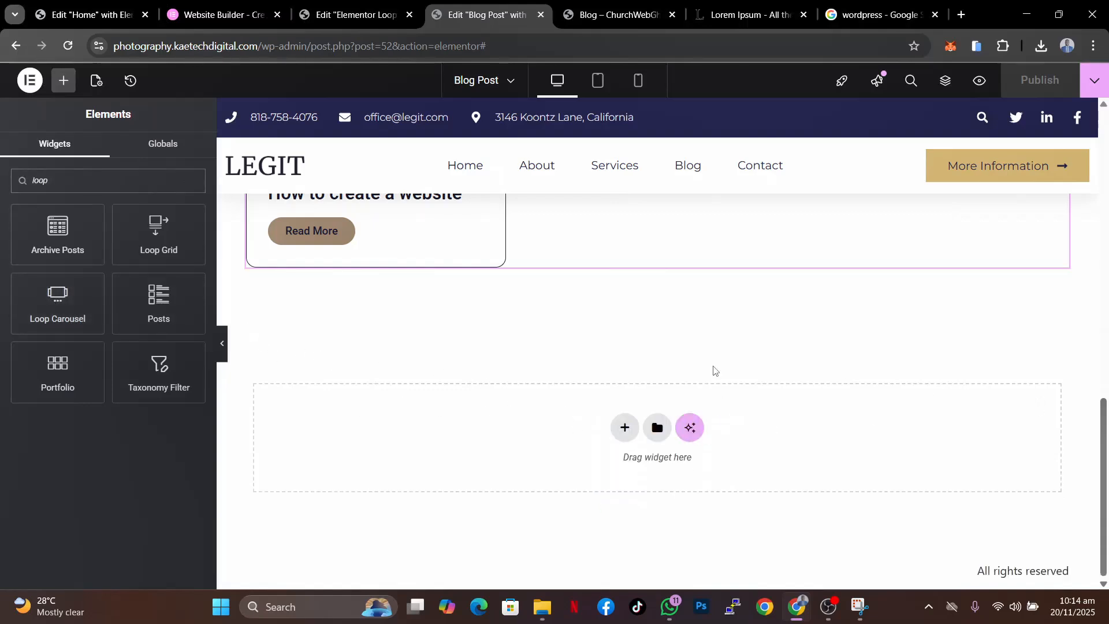
scroll(1065, 387, up, 6)
click(1064, 386)
scroll(1065, 387, up, 8)
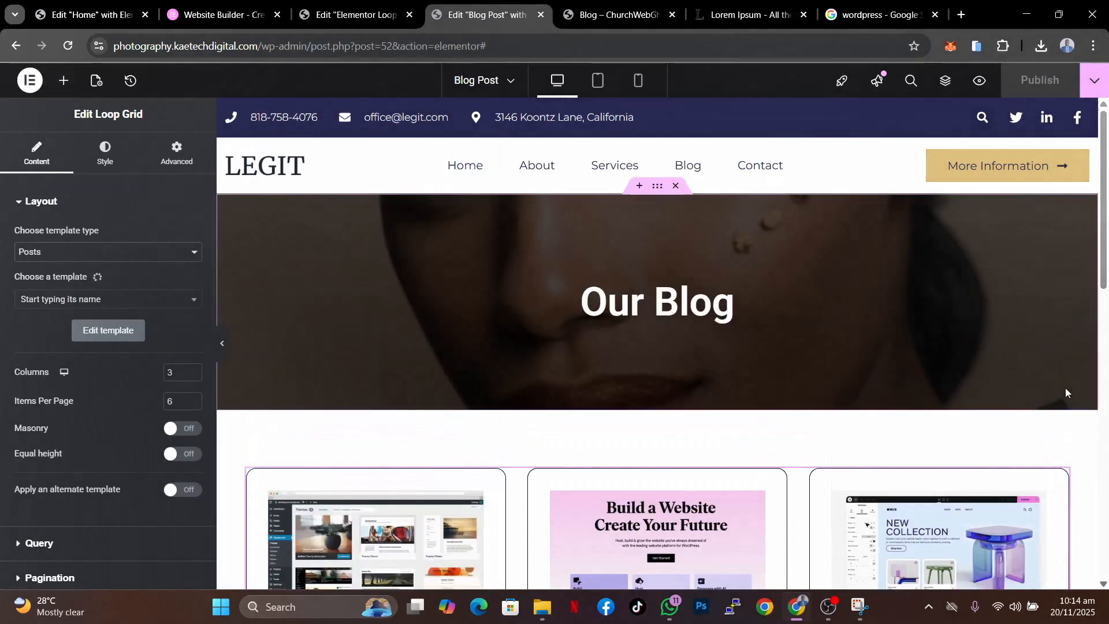
- Review the posts grid on the live Blog page, then close the discount popup on an opened post
key(ctrl+Tab)
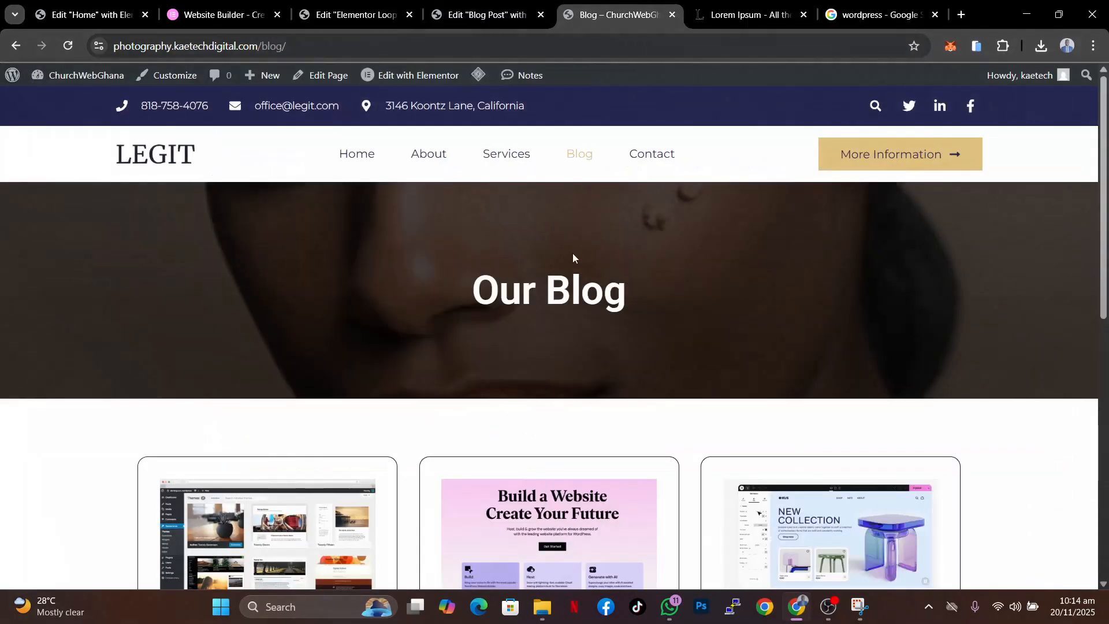
scroll(572, 258, down, 10)
scroll(573, 257, down, 1)
scroll(573, 258, up, 8)
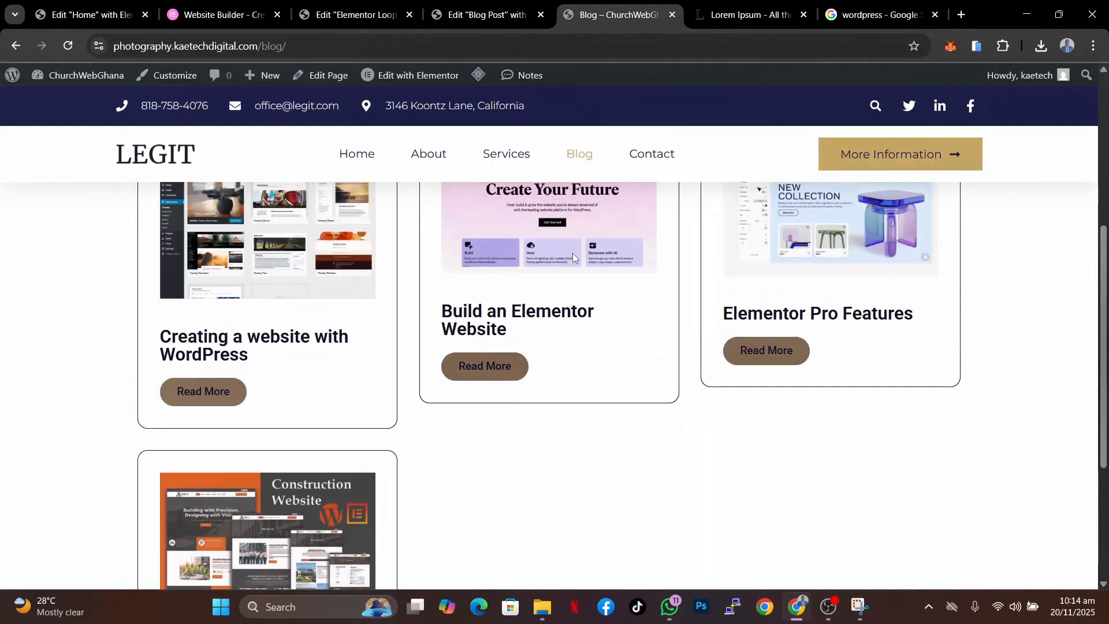
scroll(573, 257, down, 2)
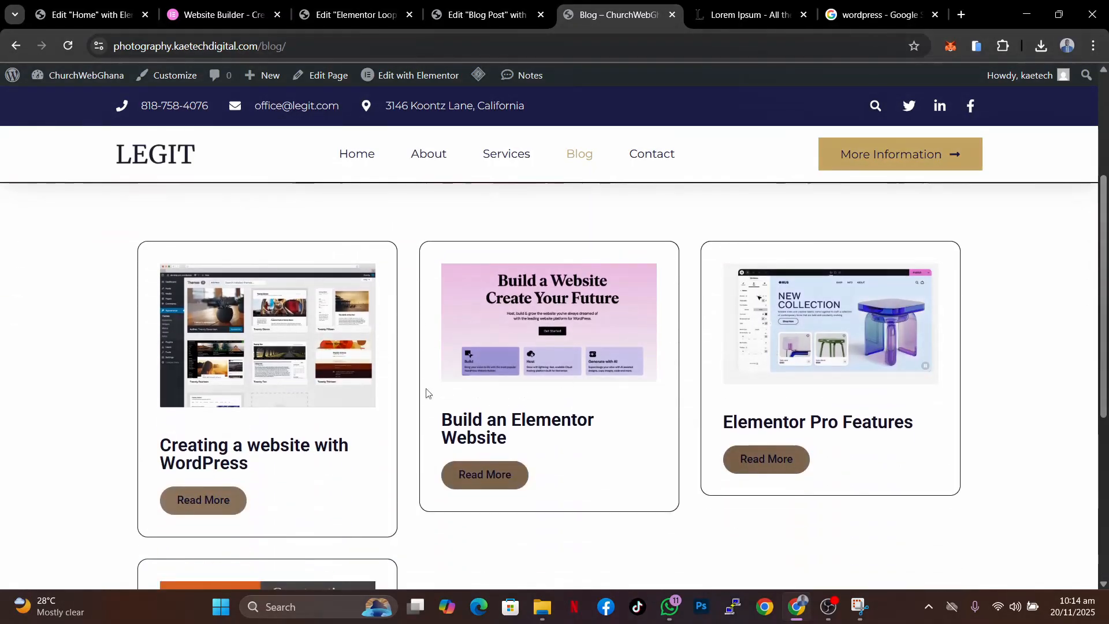
scroll(620, 462, down, 5)
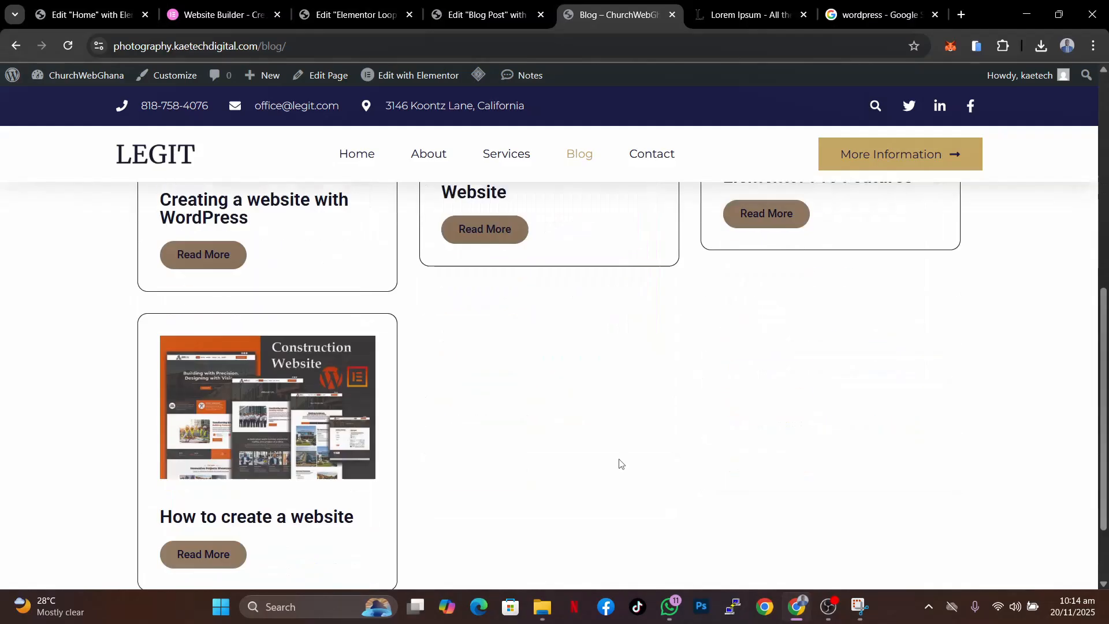
scroll(651, 397, up, 7)
scroll(650, 392, down, 7)
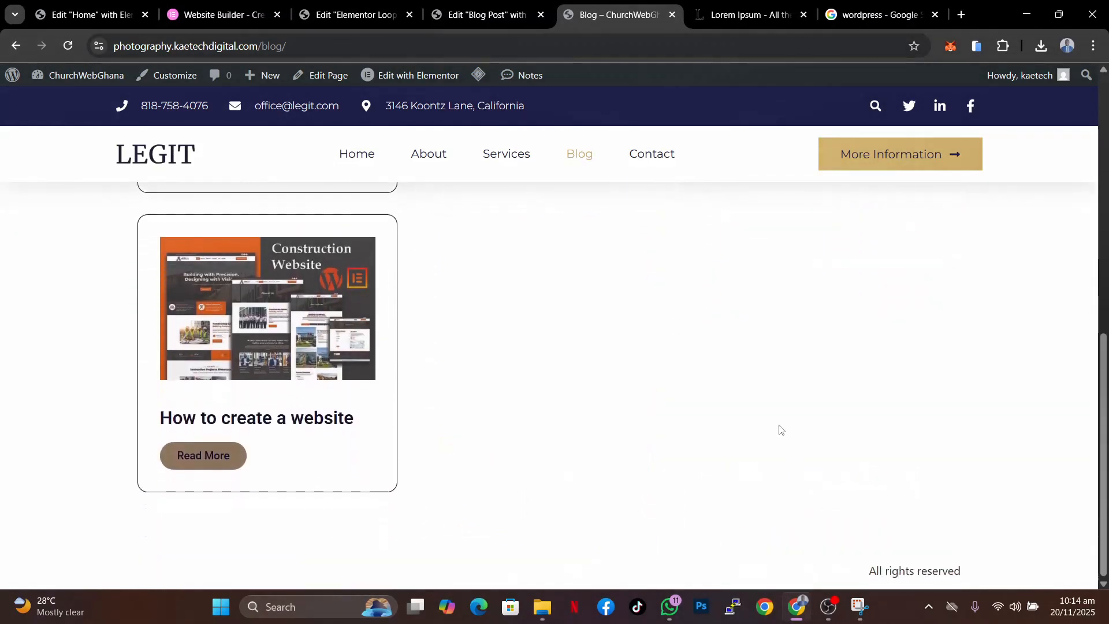
scroll(778, 428, up, 10)
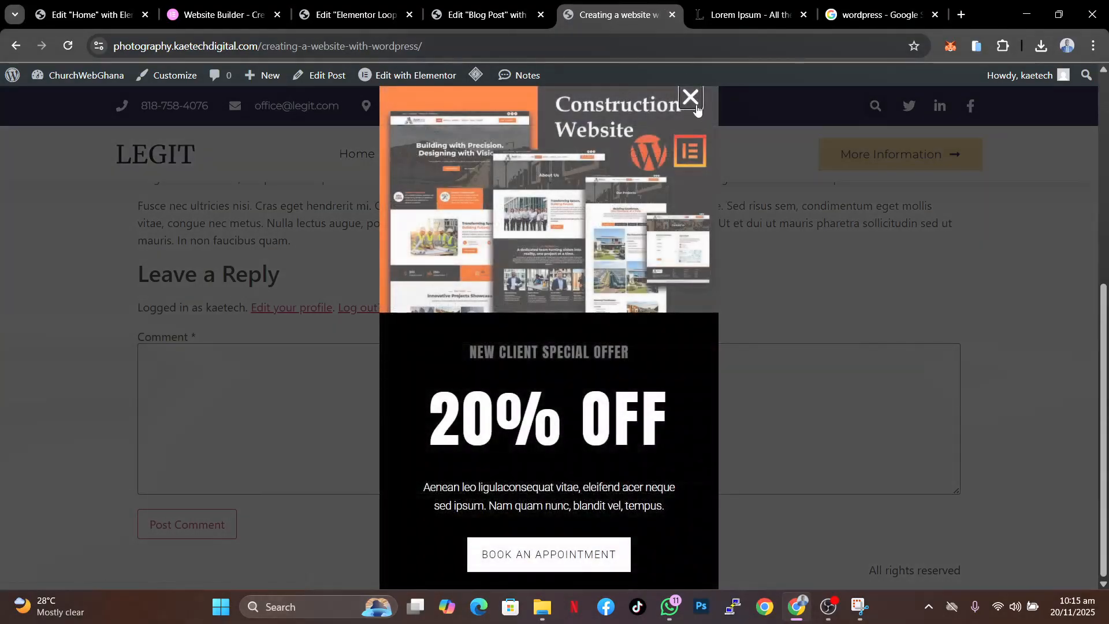
click(696, 105)
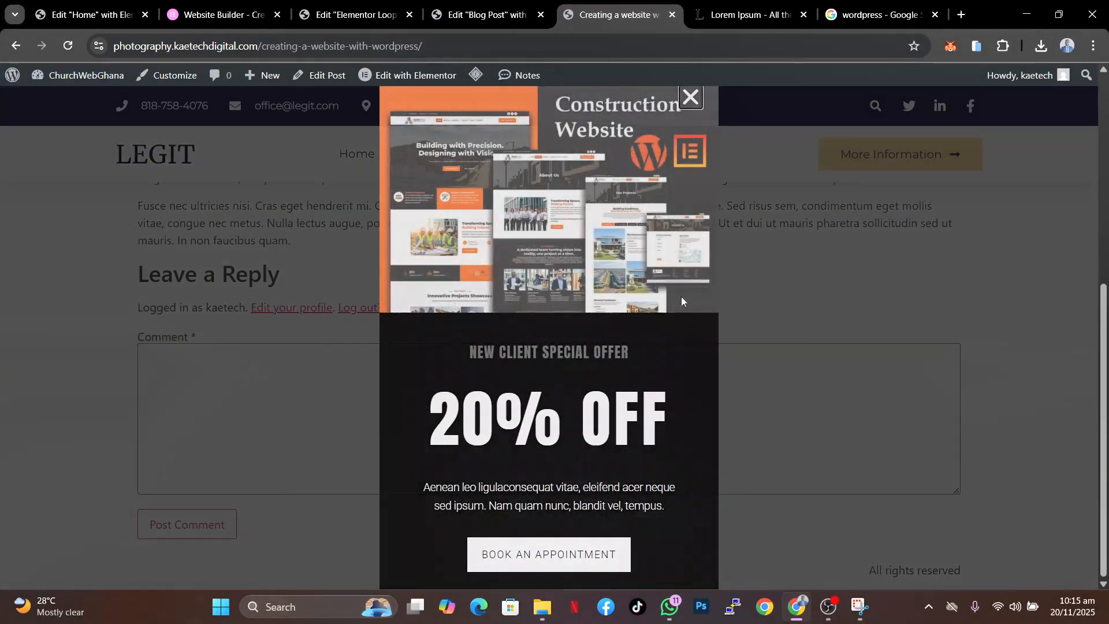
scroll(800, 258, up, 15)
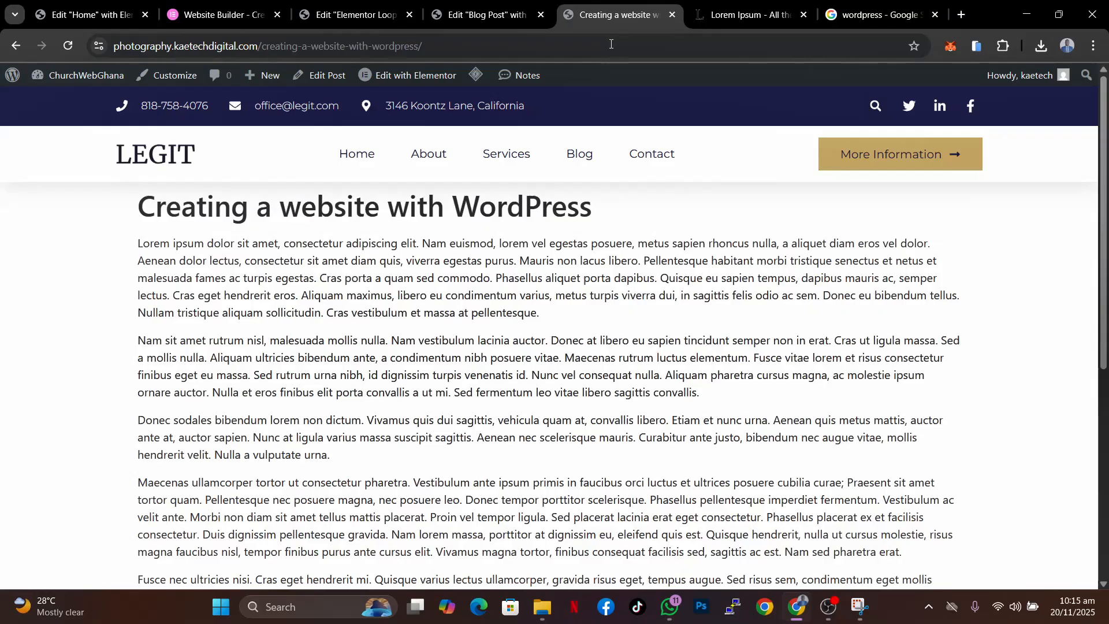
- Remove the Post URL dynamic link from the Read More button in the Loop Item template
click(353, 15)
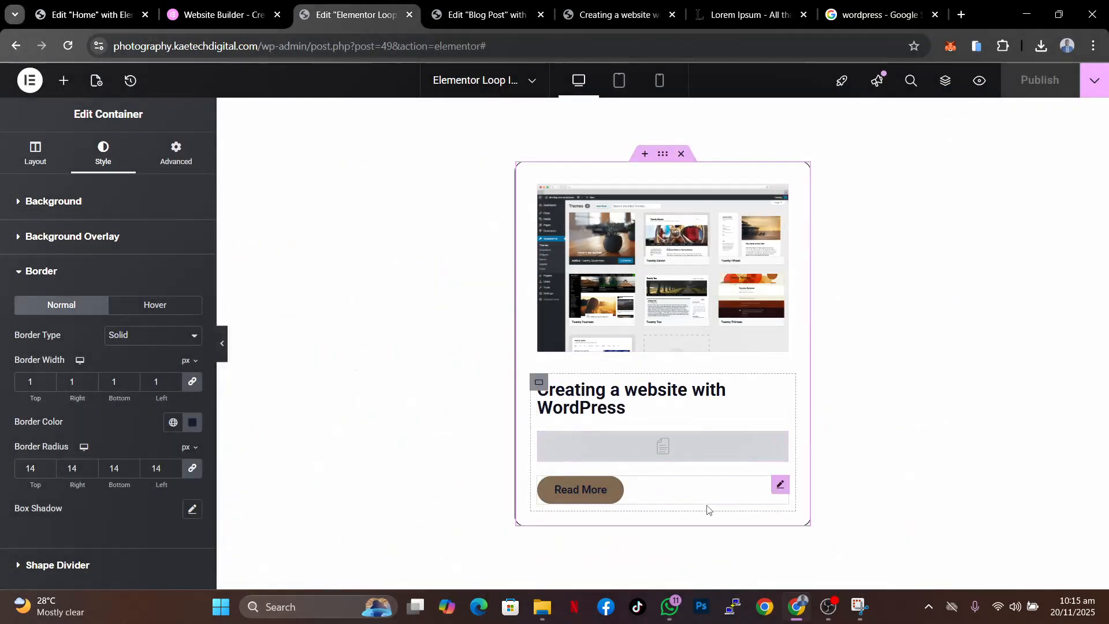
click(779, 488)
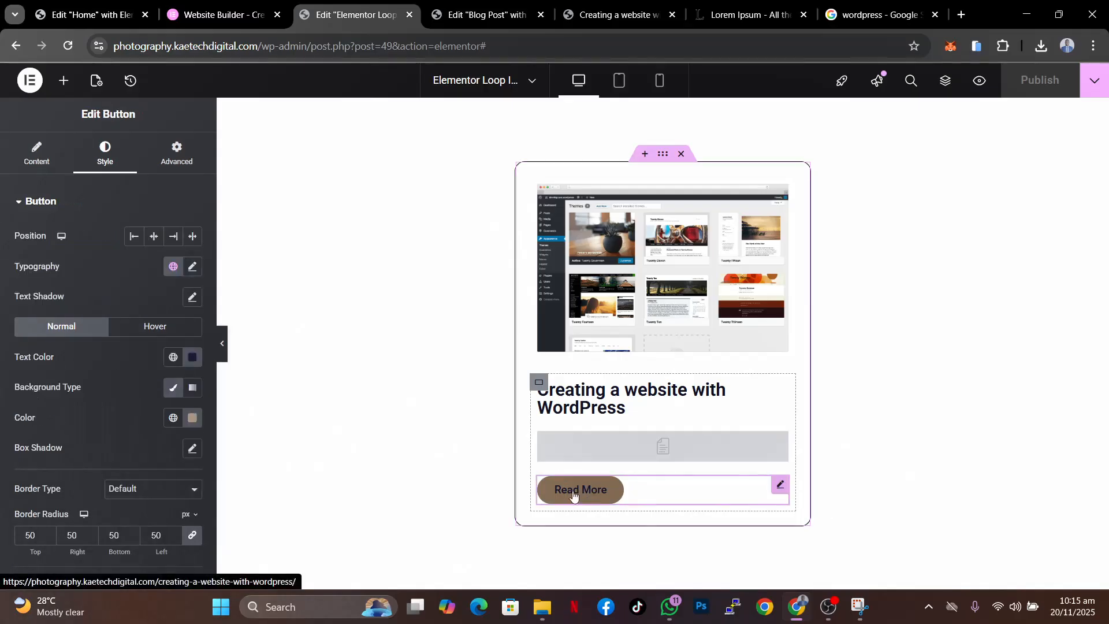
click(37, 153)
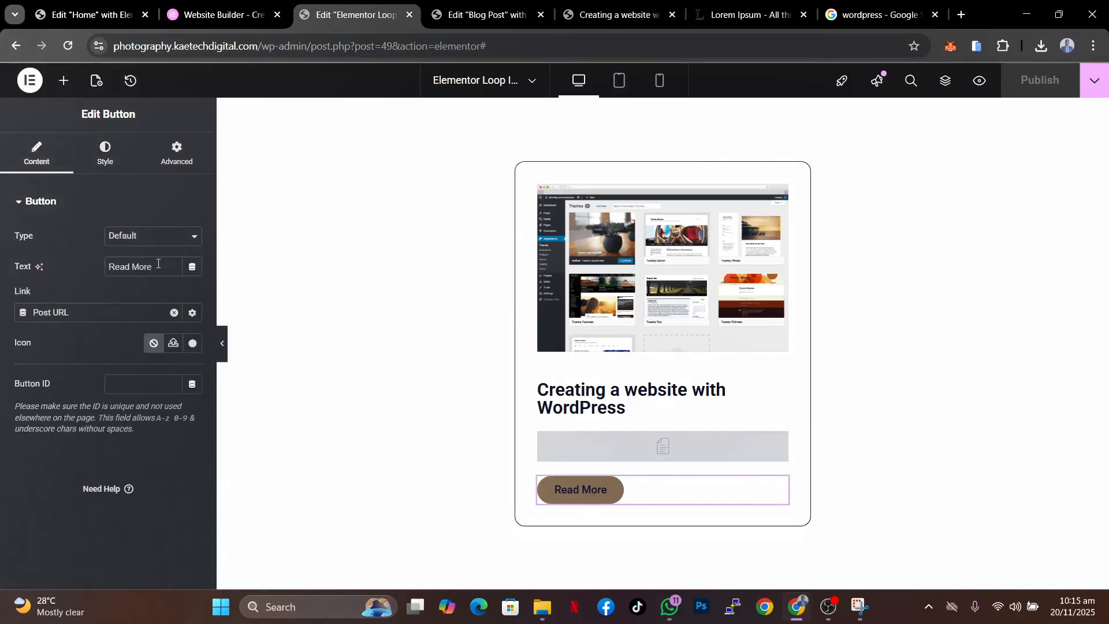
click(174, 313)
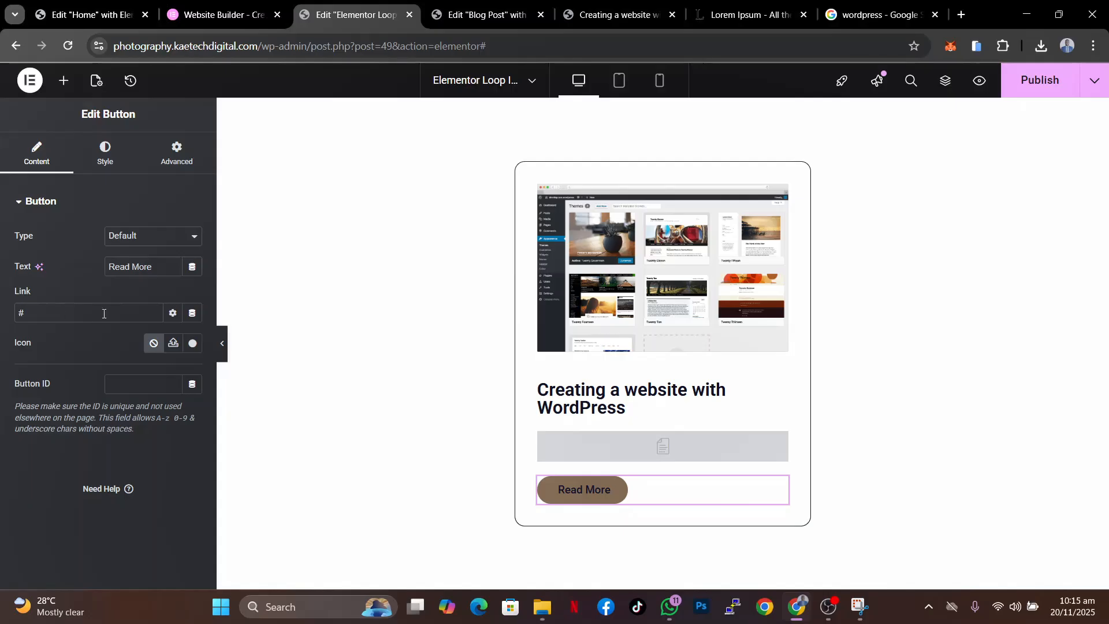
click(193, 313)
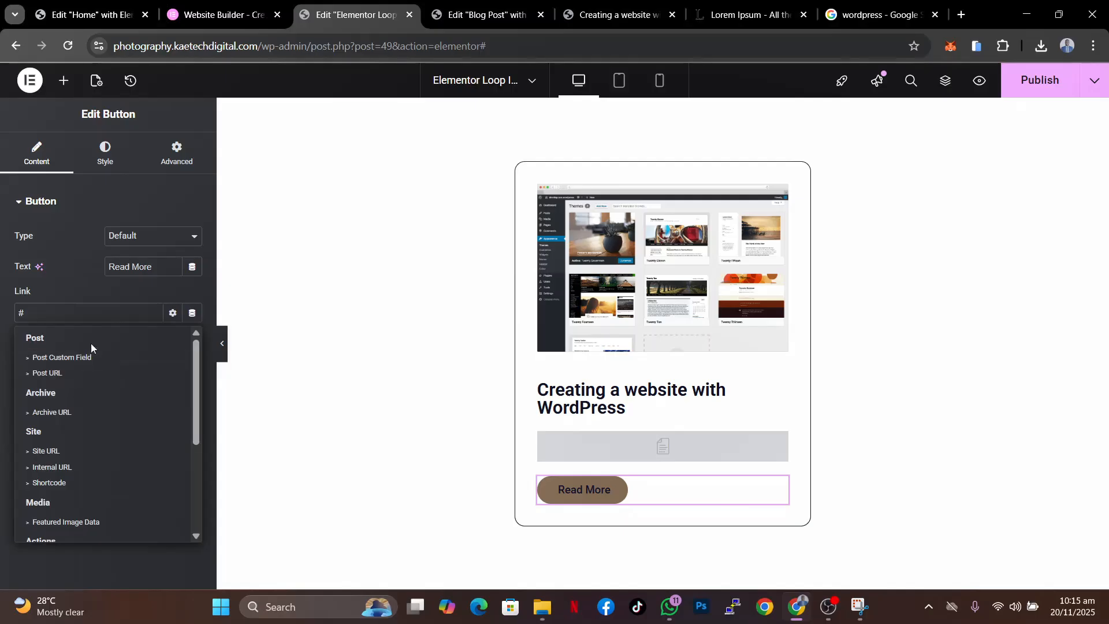
click(177, 285)
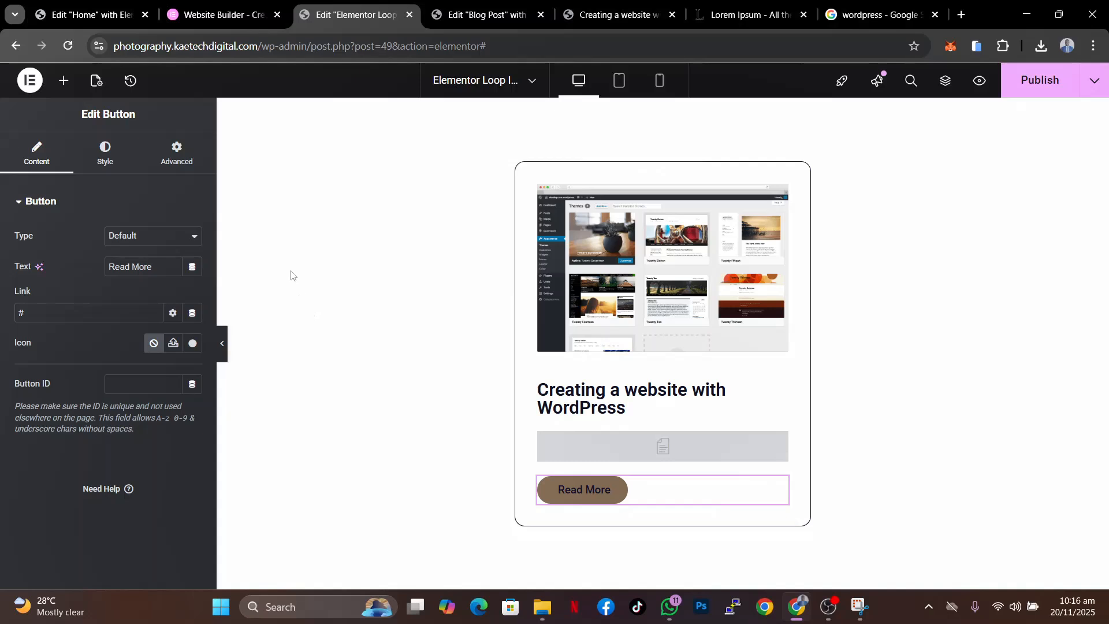
- Exit the Blog Post template editor to the WordPress dashboard
click(463, 16)
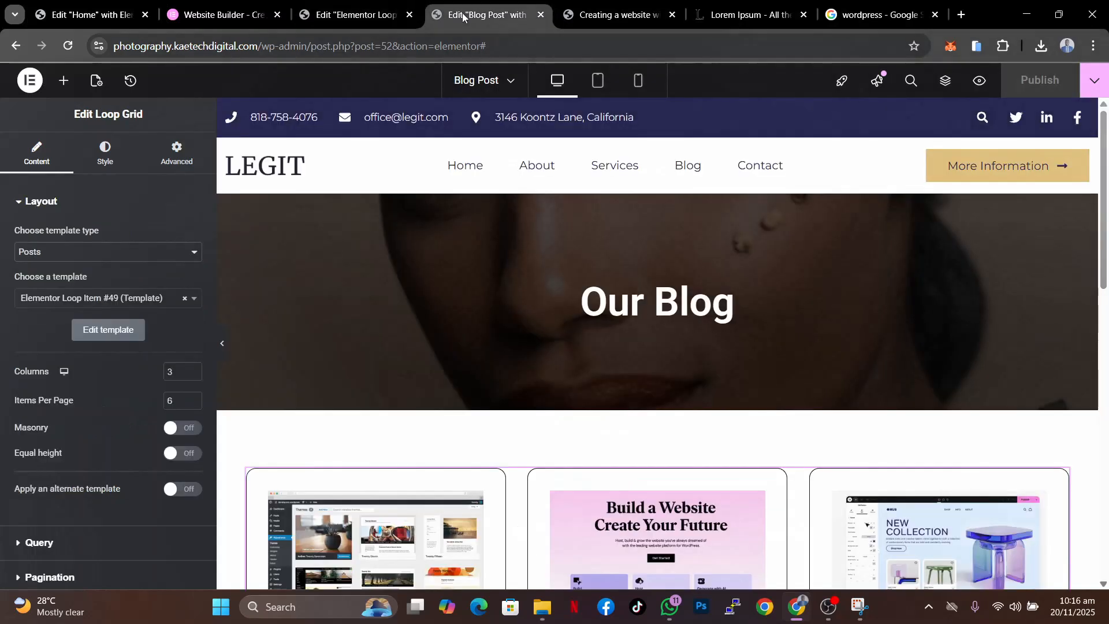
click(30, 80)
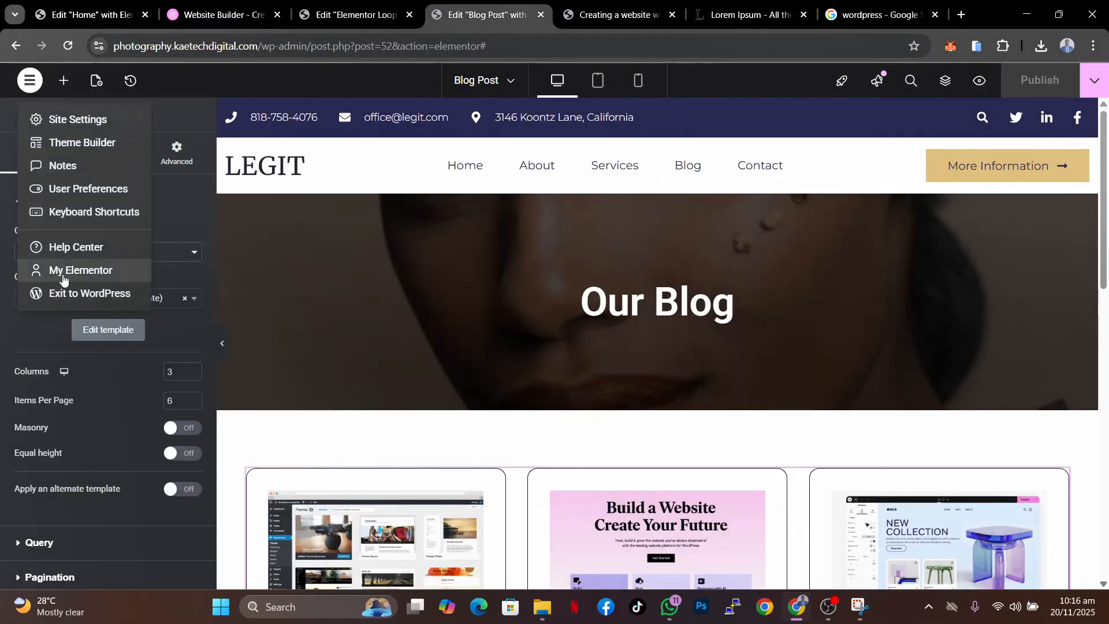
click(87, 293)
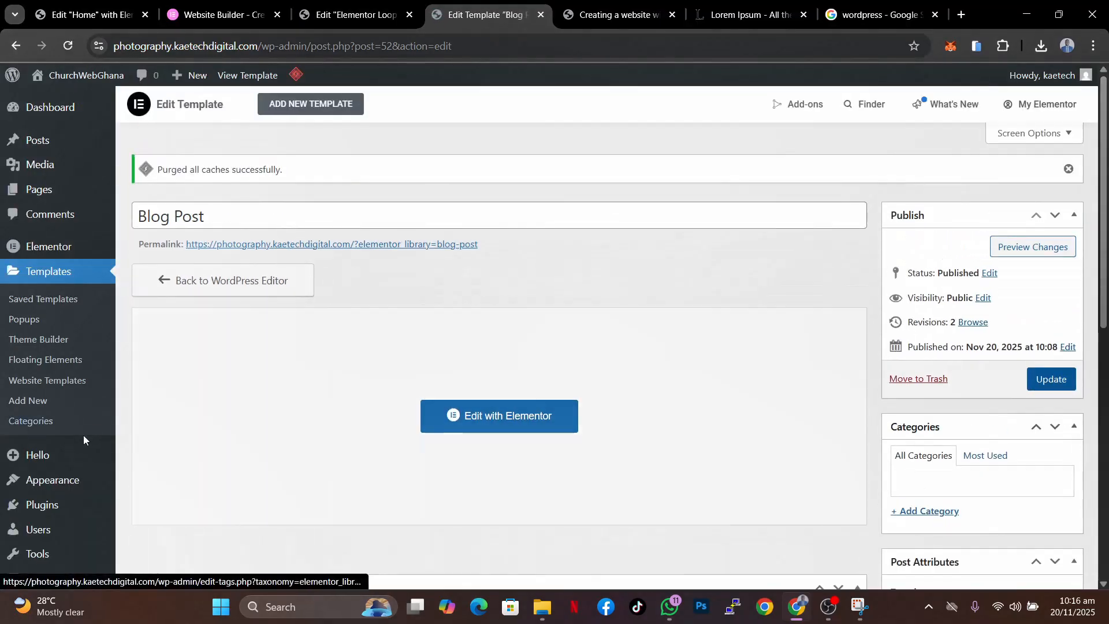
- Search the plugin directory for ACF, then install and activate Advanced Custom Fields
scroll(52, 480, down, 3)
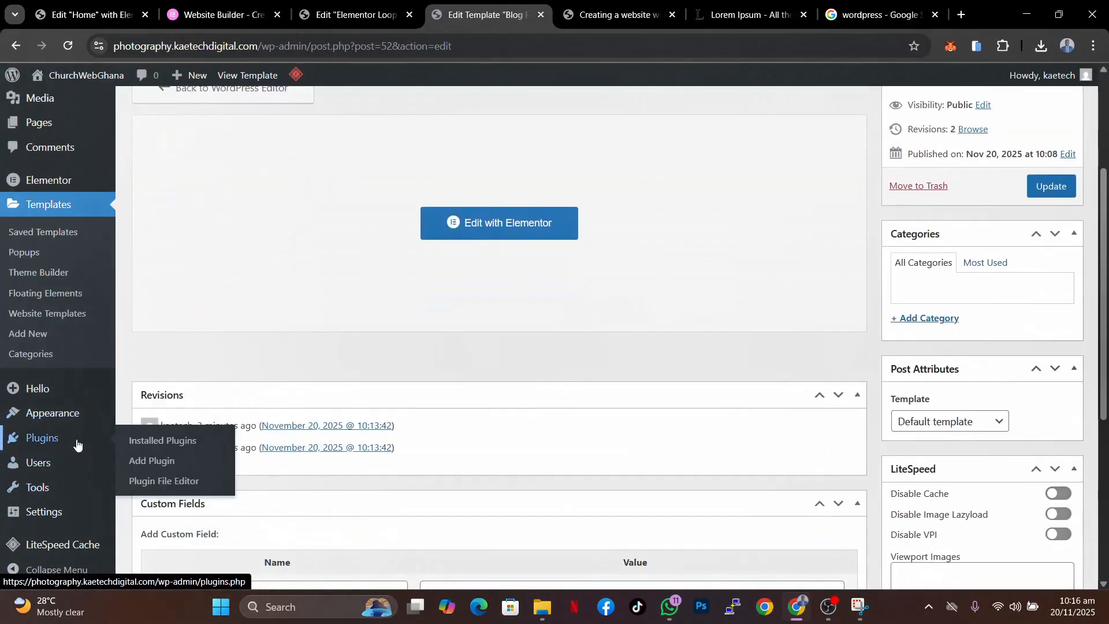
click(151, 460)
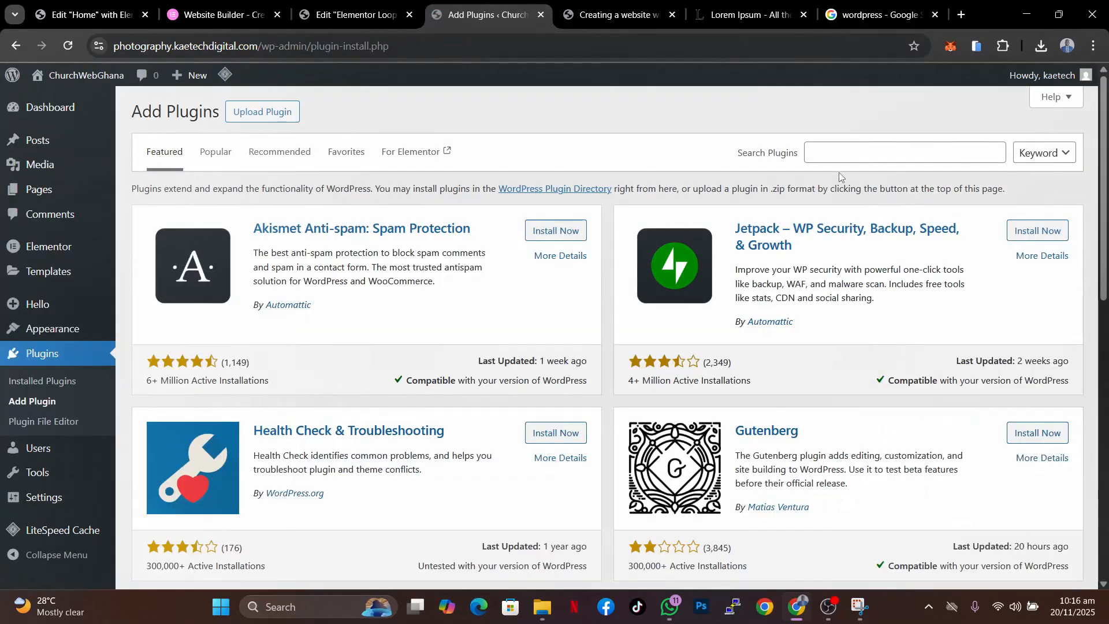
click(834, 152)
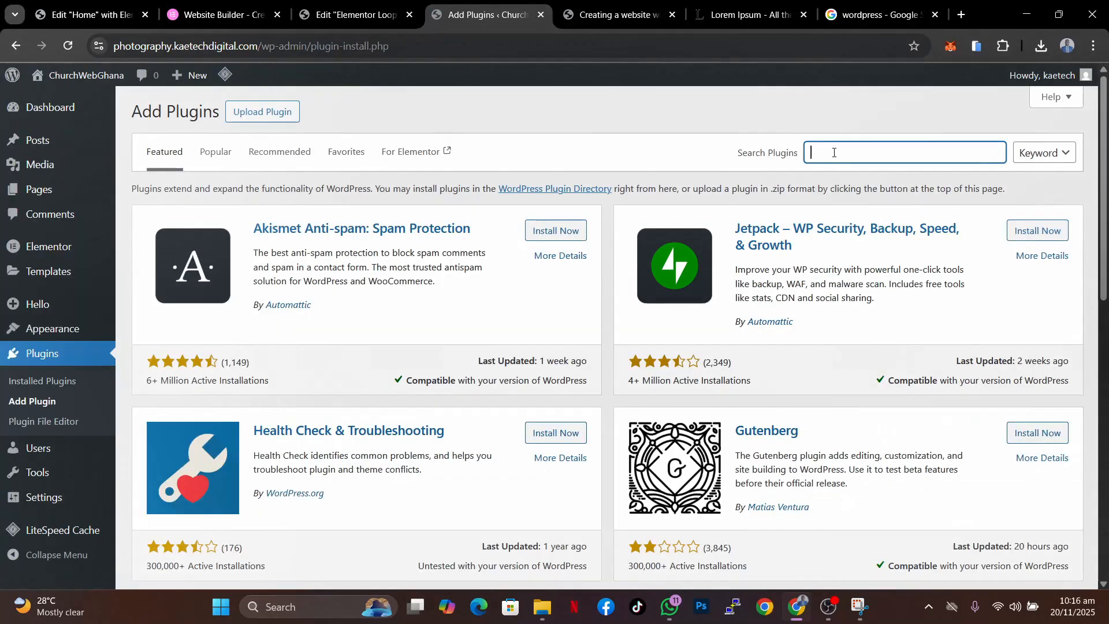
text(ACF)
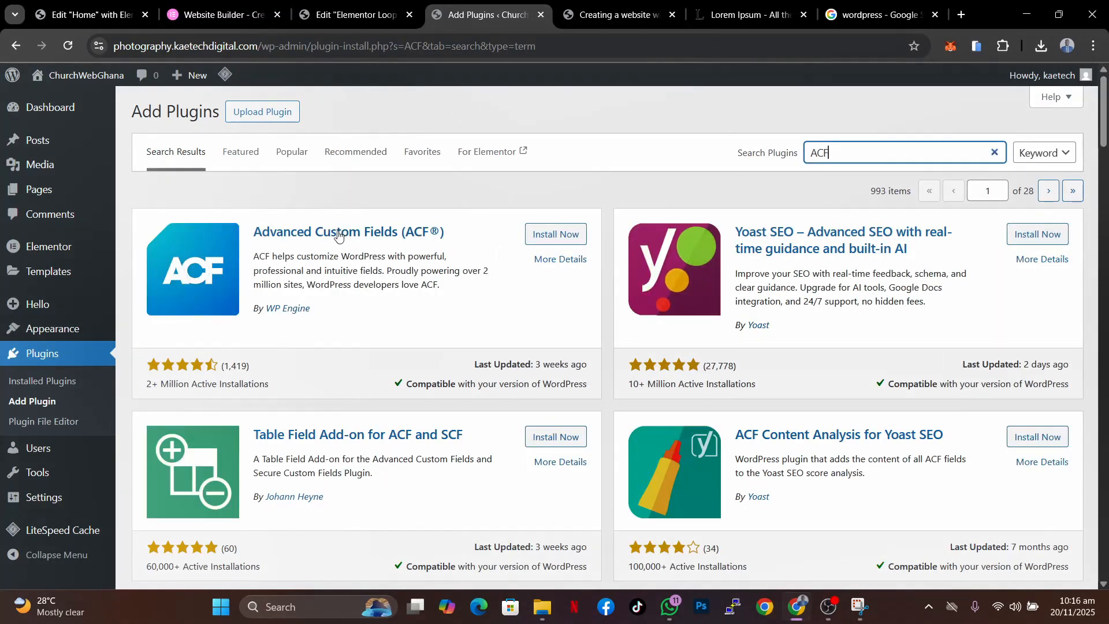
click(551, 240)
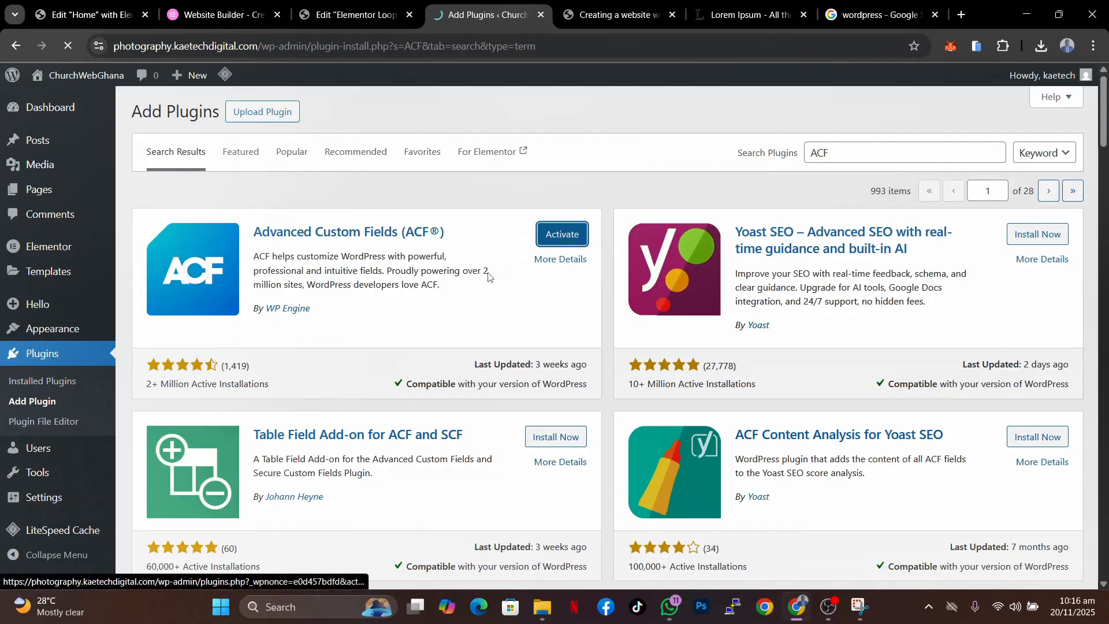
click(562, 234)
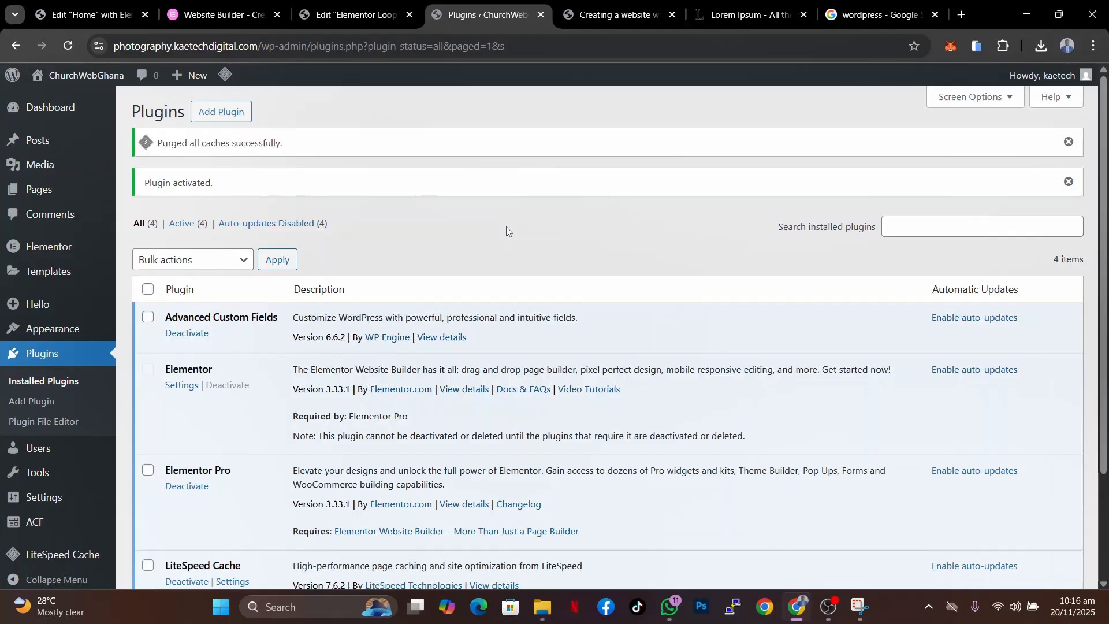
- Open ACF's Field Groups page and start adding a new field group
scroll(506, 231, down, 2)
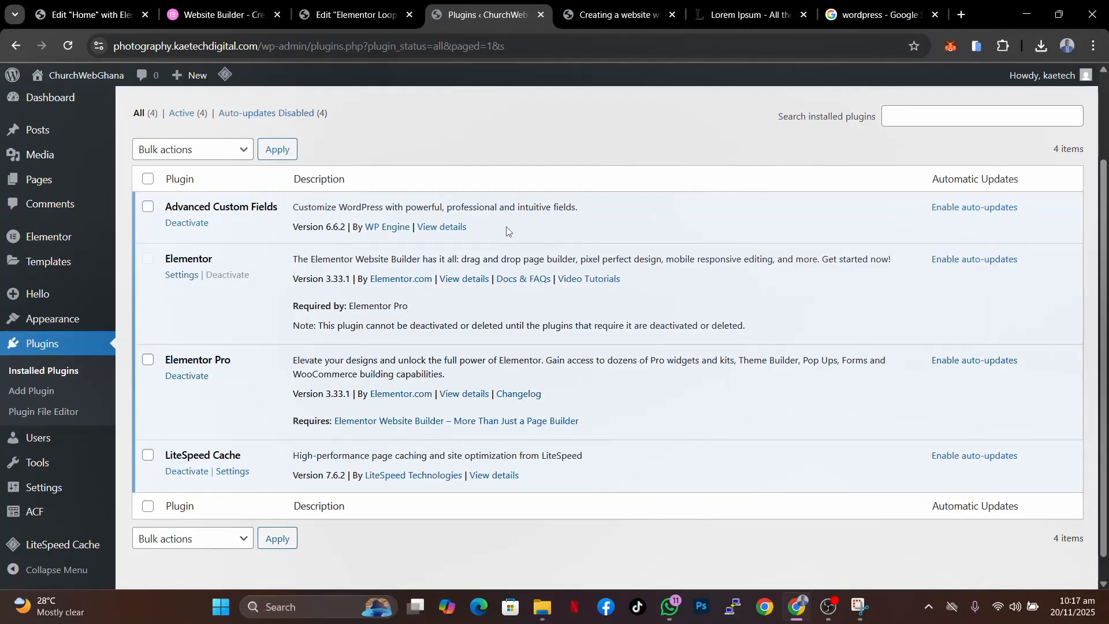
scroll(507, 231, up, 1)
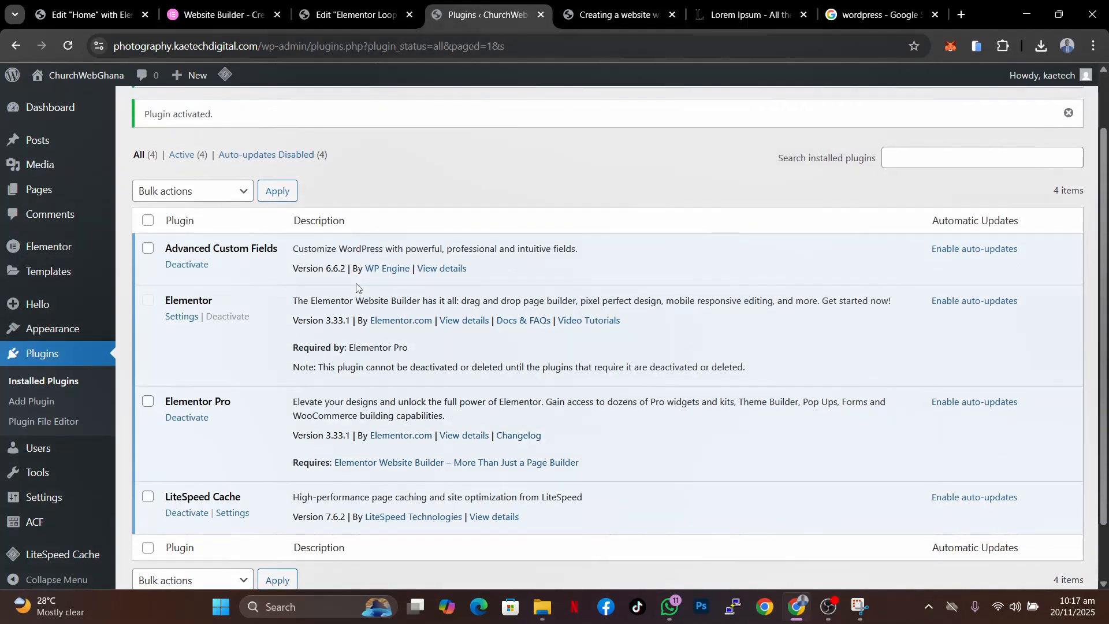
scroll(296, 321, down, 1)
mouse_move(30, 520)
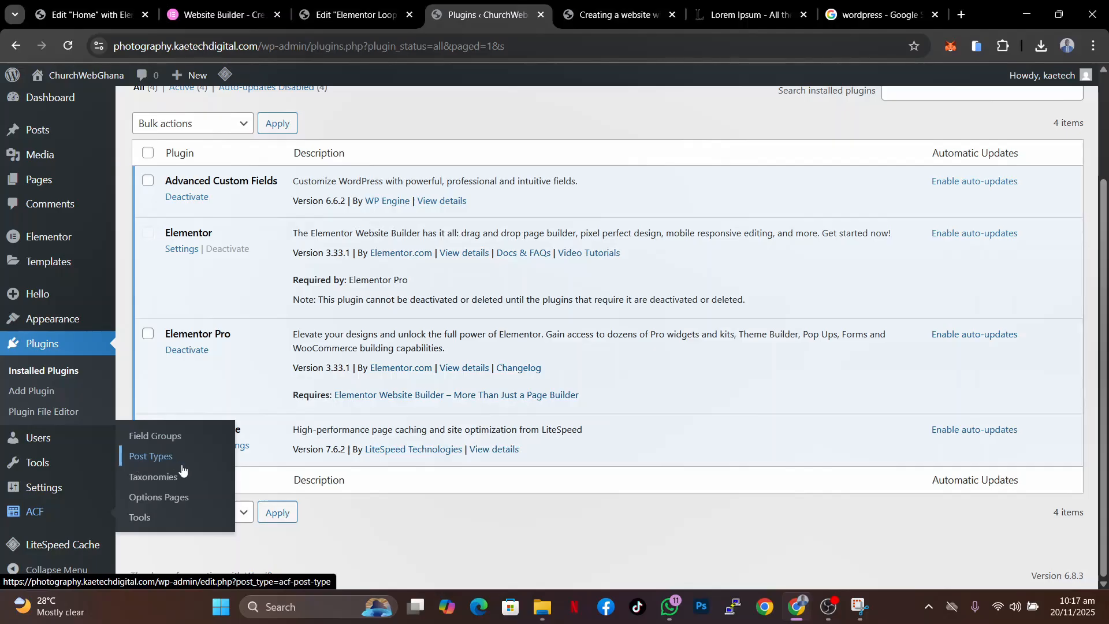
click(163, 439)
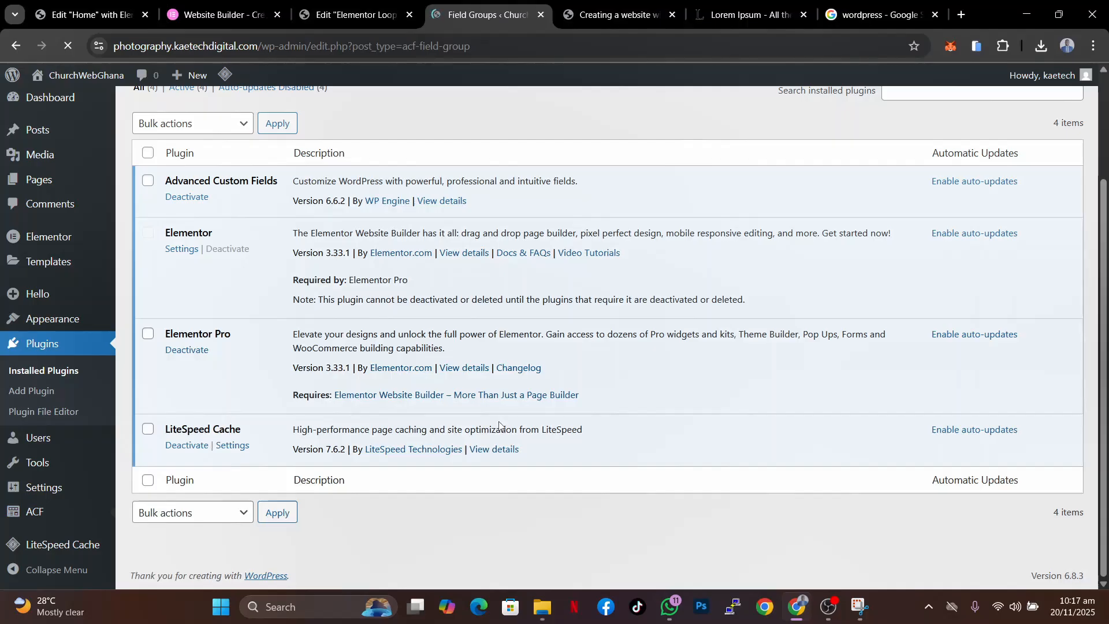
scroll(757, 436, down, 2)
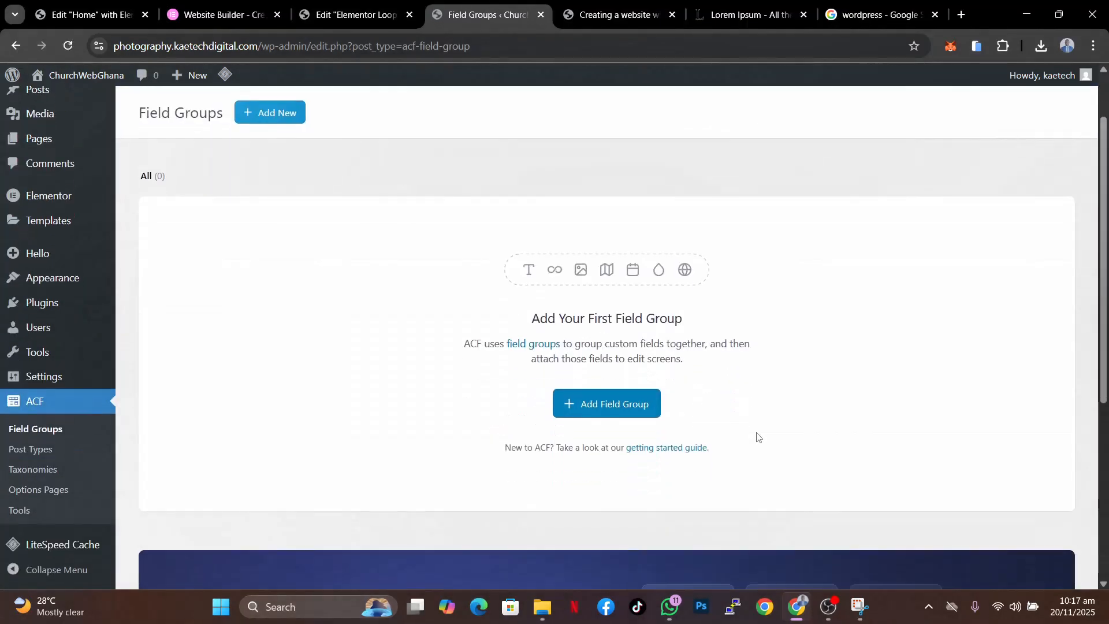
click(604, 408)
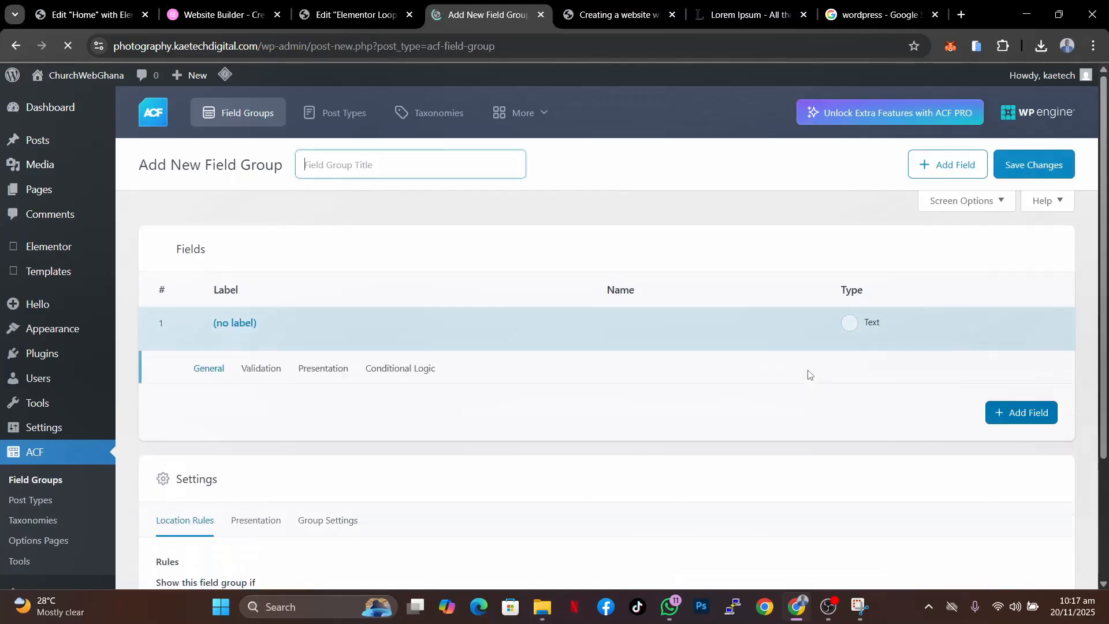
- Title the new field group Posts
scroll(808, 375, down, 2)
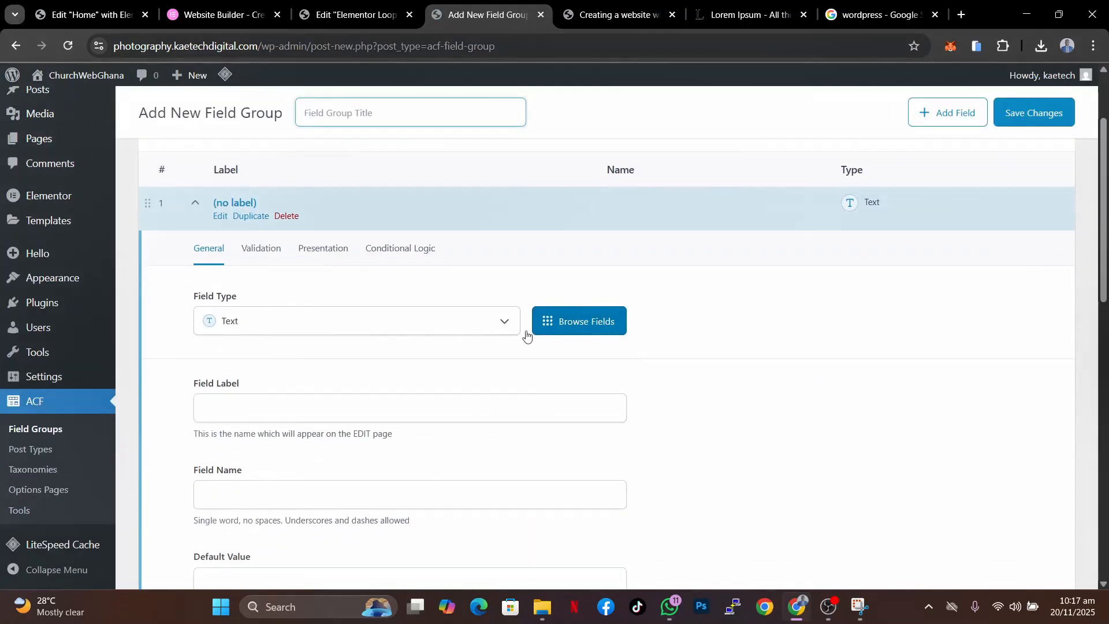
scroll(625, 345, down, 1)
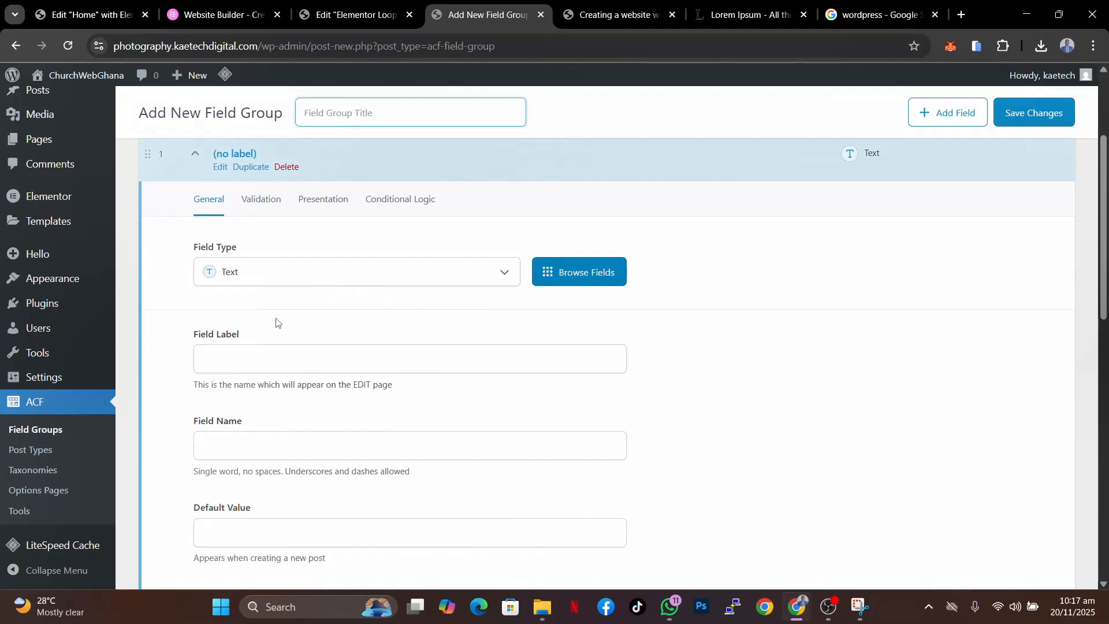
click(260, 362)
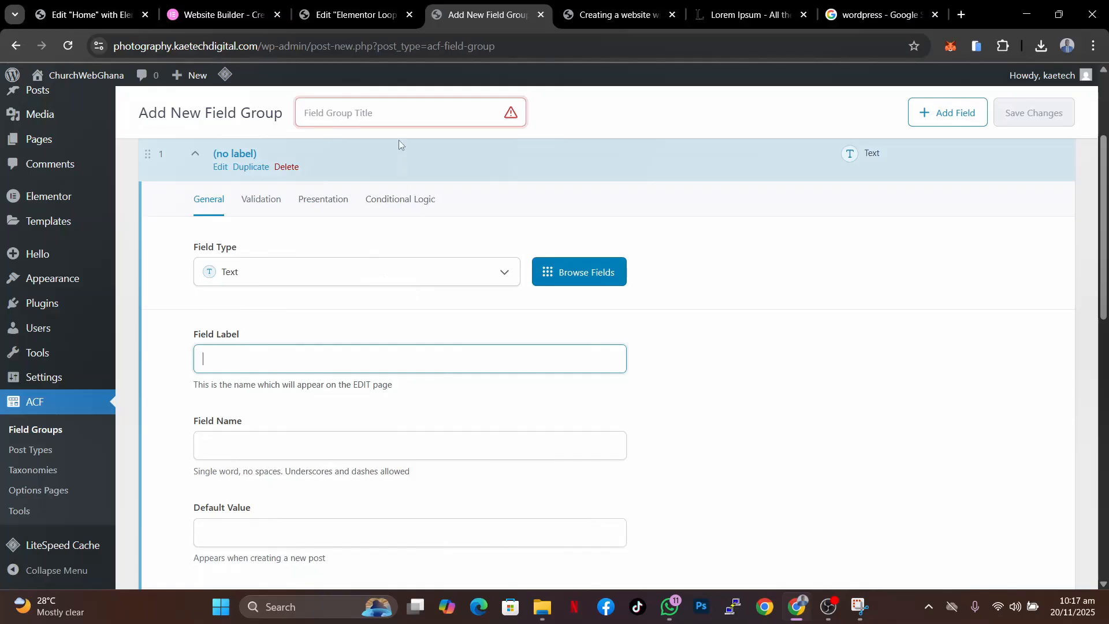
click(399, 102)
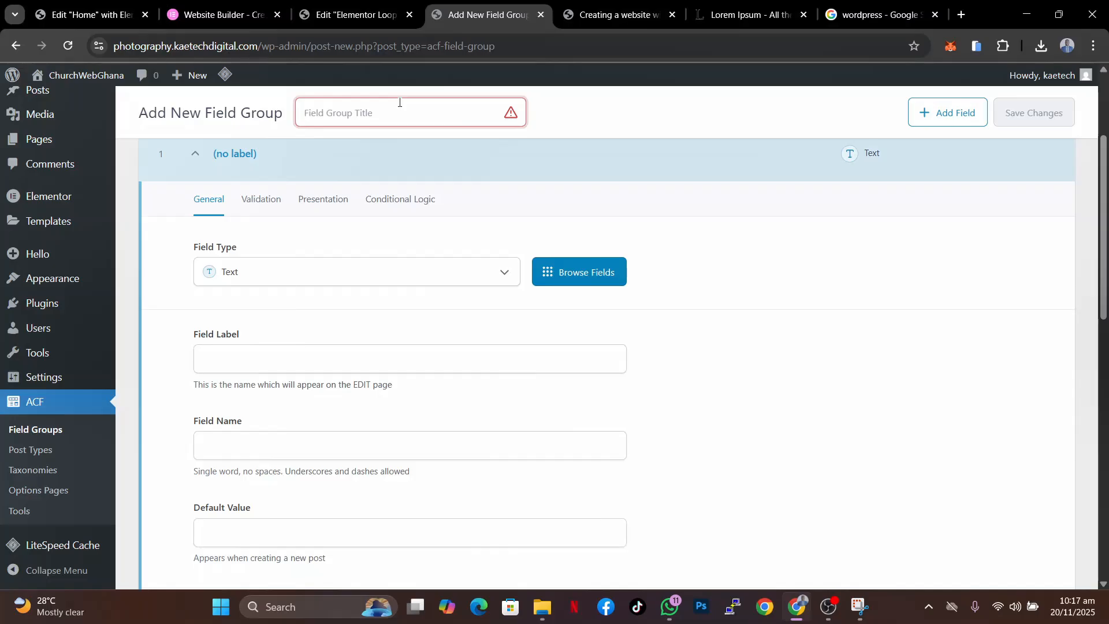
text(Posts)
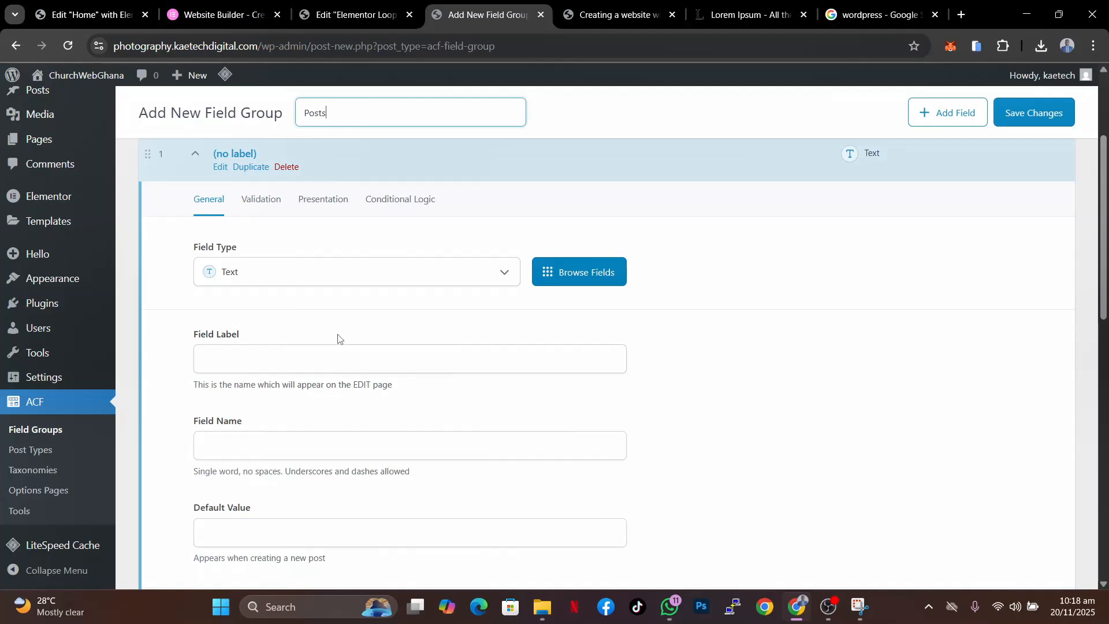
- Change the first field's type from Text to Select
click(386, 274)
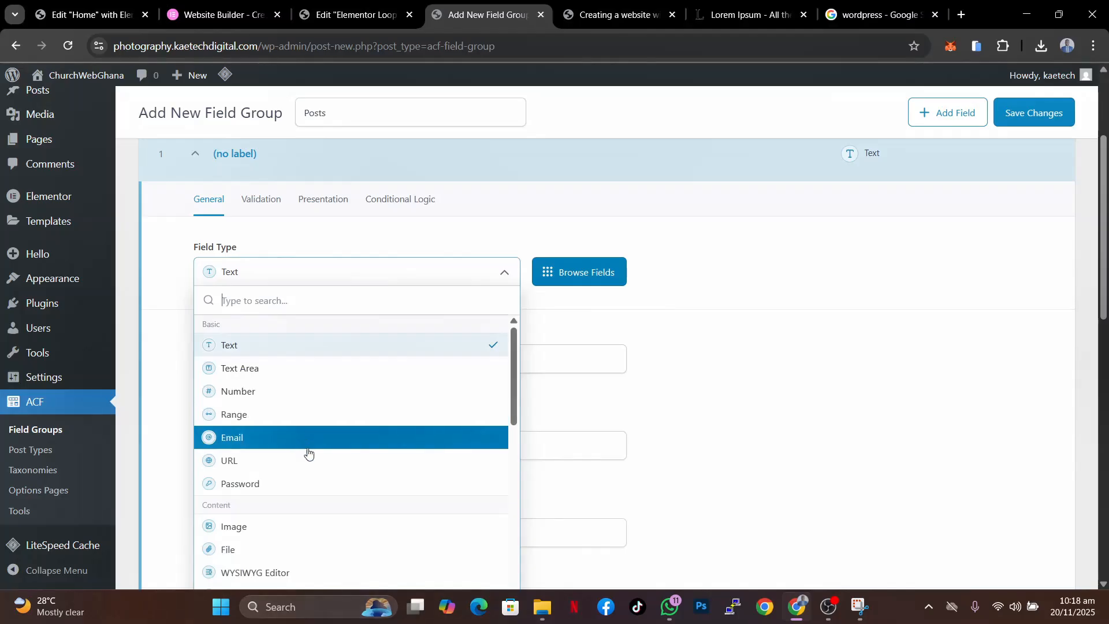
scroll(349, 502, down, 1)
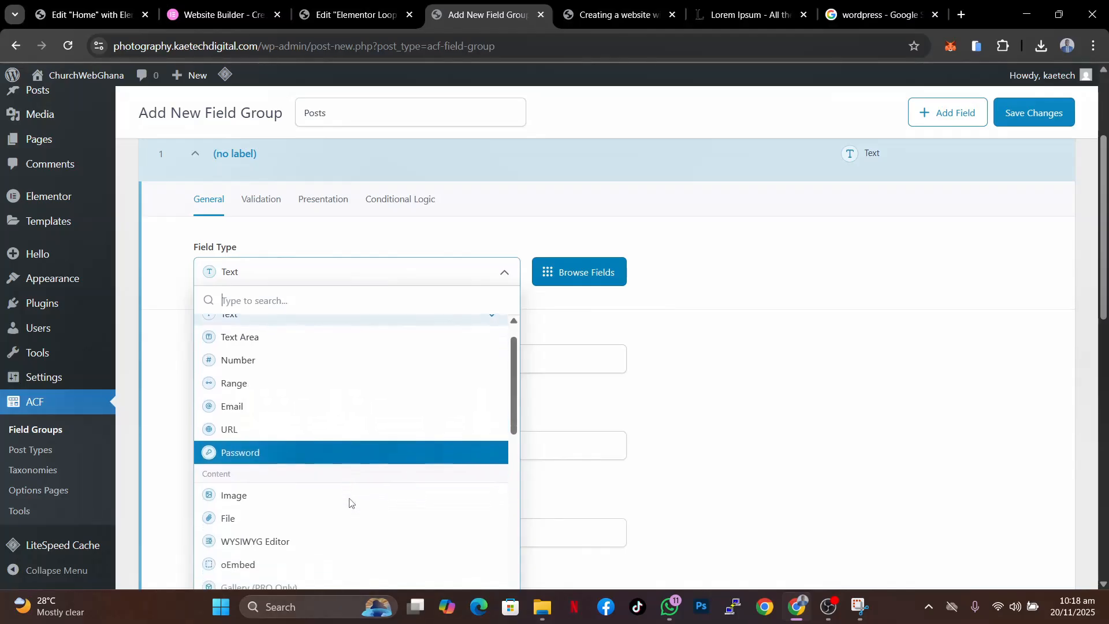
scroll(349, 502, down, 3)
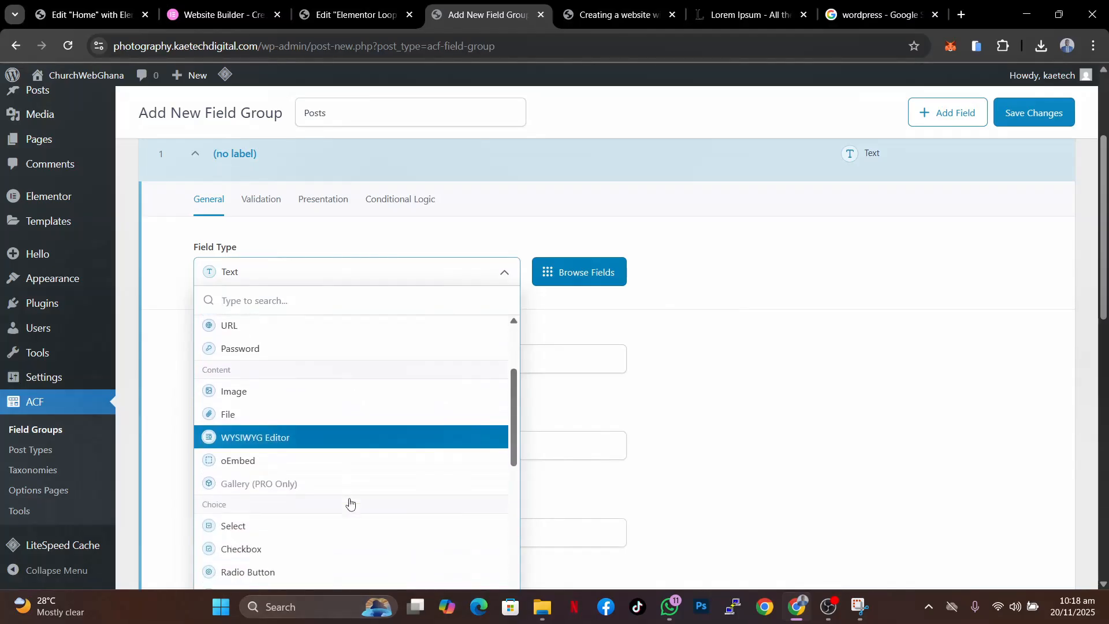
scroll(350, 502, down, 1)
scroll(309, 488, down, 2)
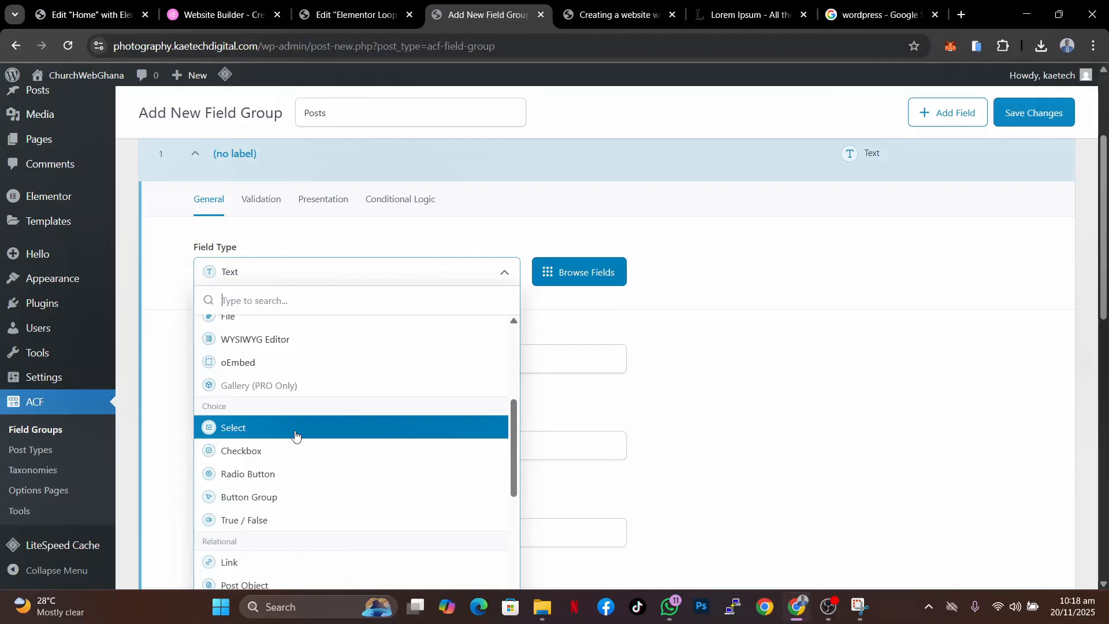
scroll(295, 435, down, 2)
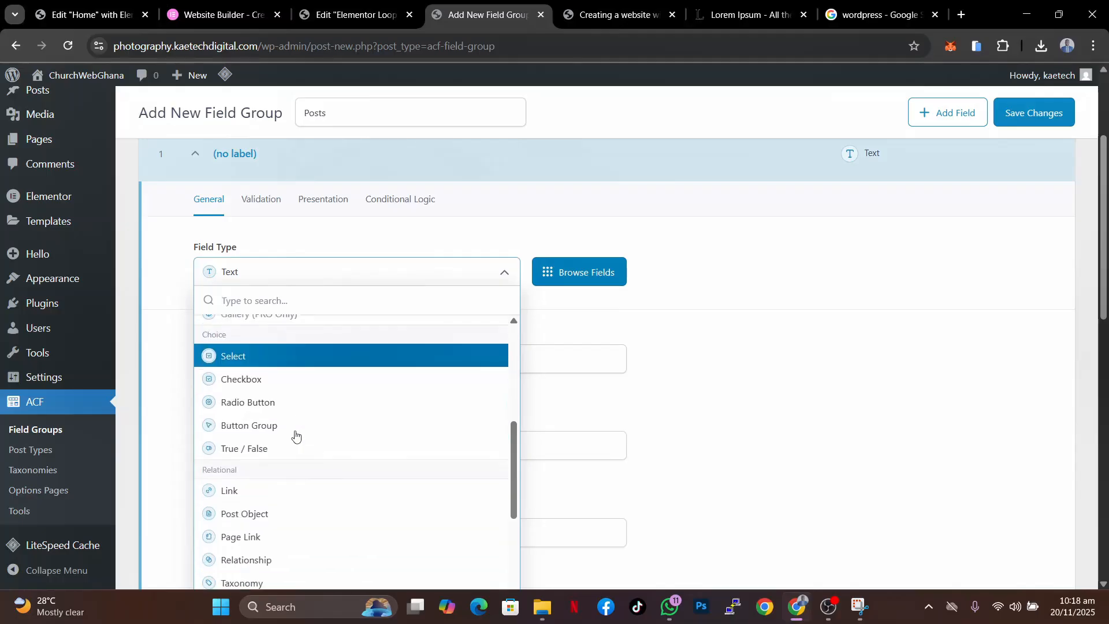
click(317, 364)
- Give the select field the label Category
click(243, 364)
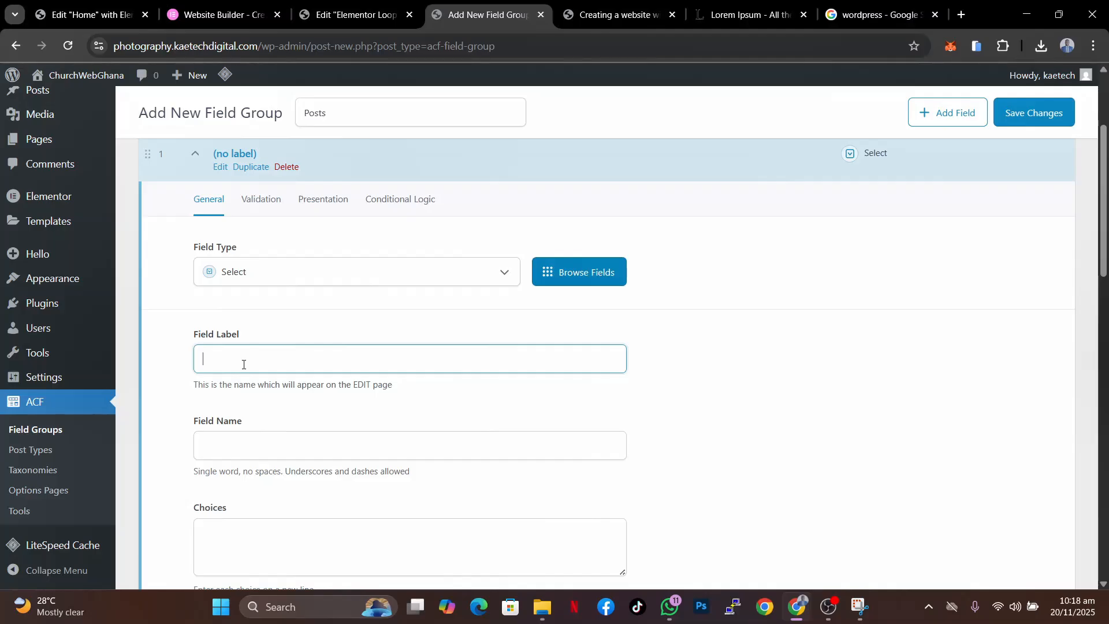
text(Cater)
scroll(243, 364, down, 3)
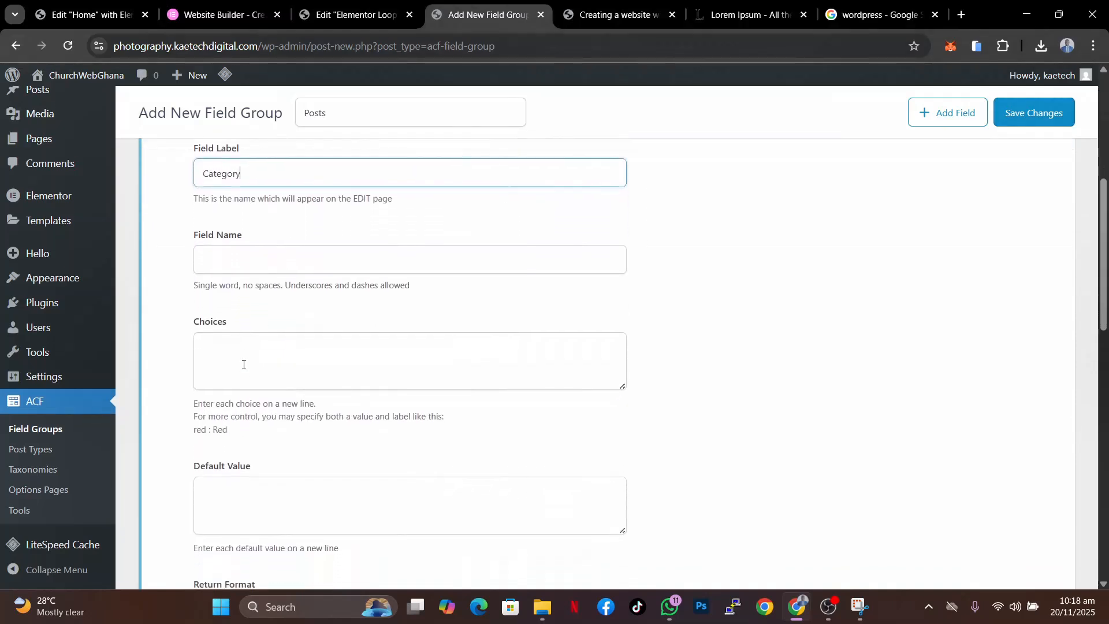
click(234, 259)
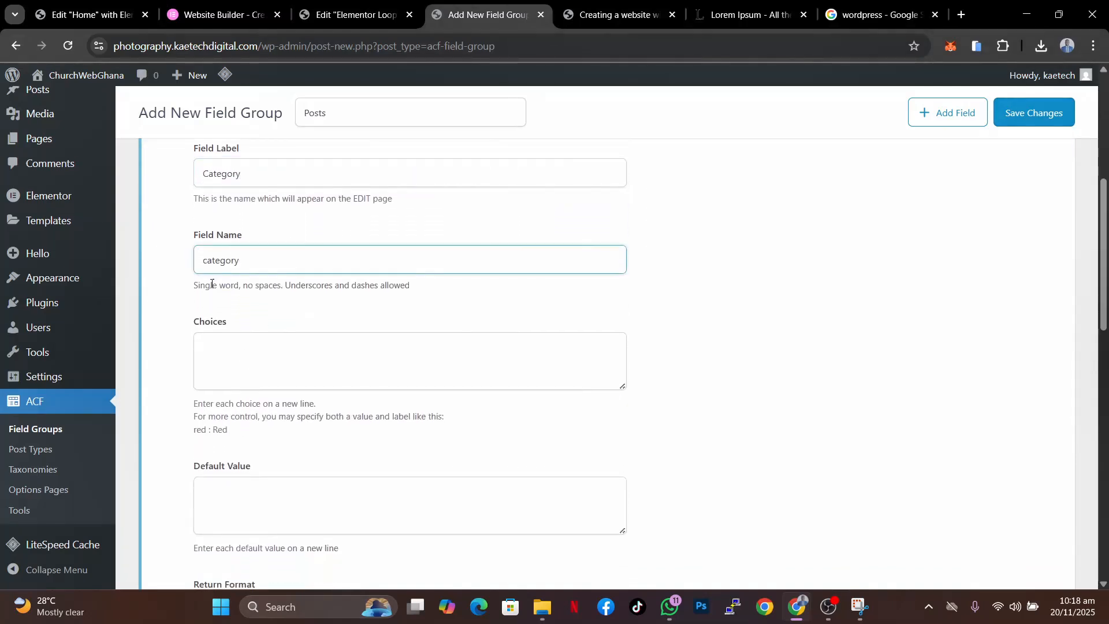
- Enter Website, Elementor and WordPress as the field's choices, one per line
click(240, 353)
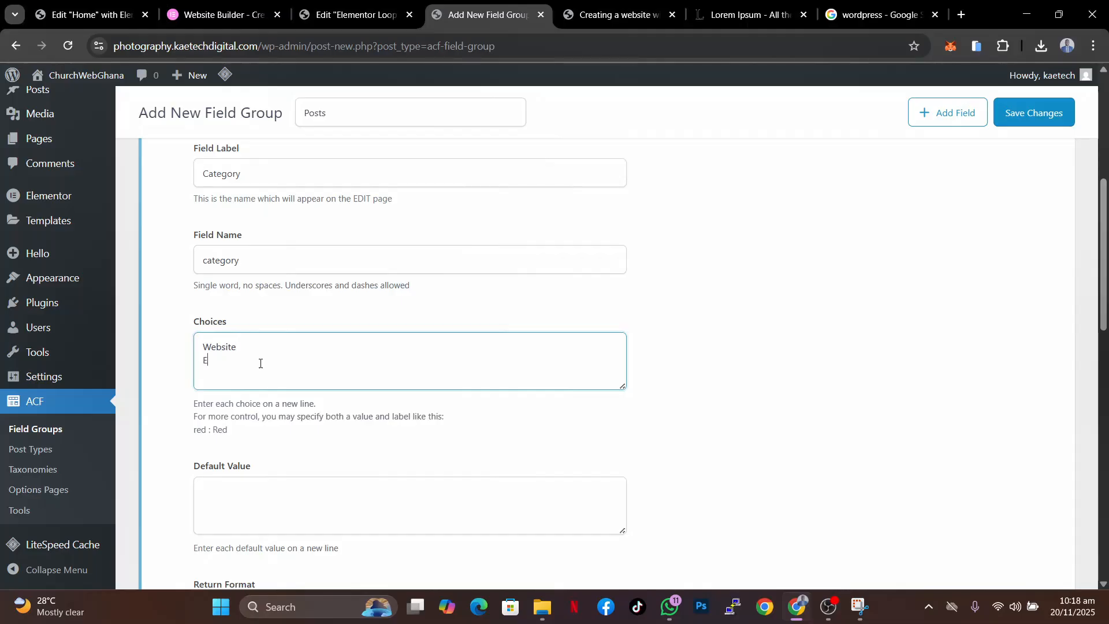
text(ementor)
key(Return)
text(WordPress)
- Review the remaining field options and the location rule that shows the group on posts of type Post
scroll(260, 363, down, 4)
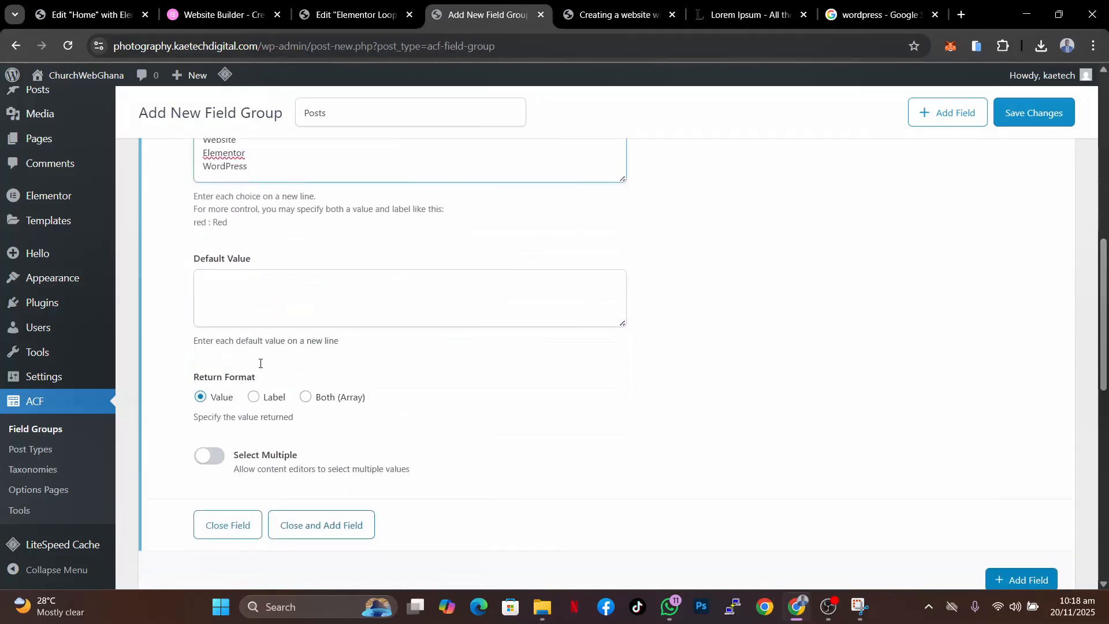
click(338, 281)
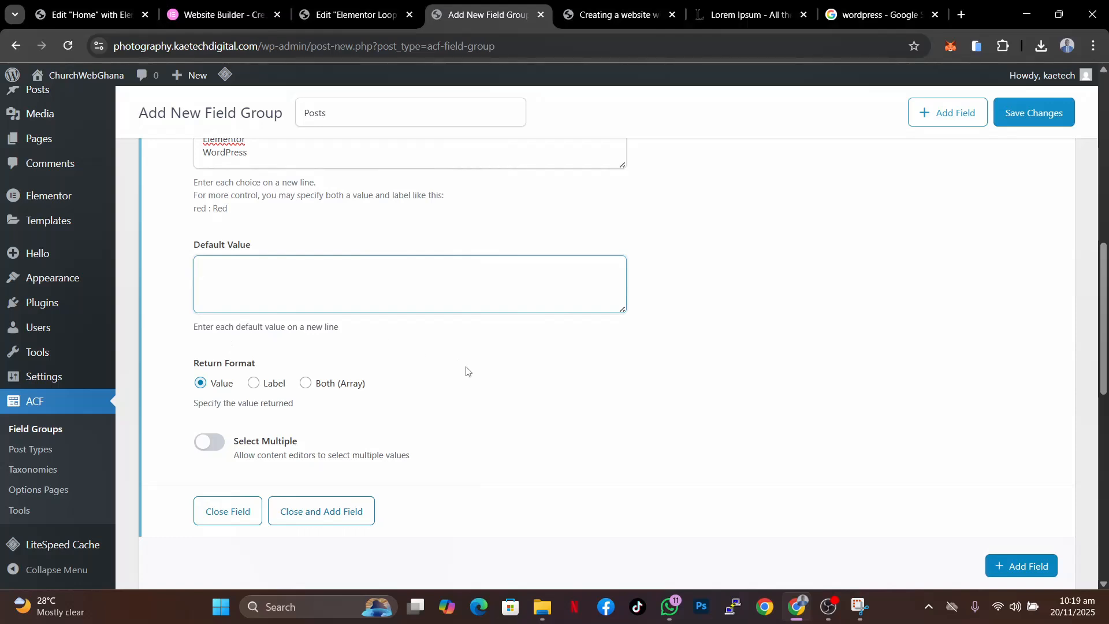
scroll(467, 372, down, 2)
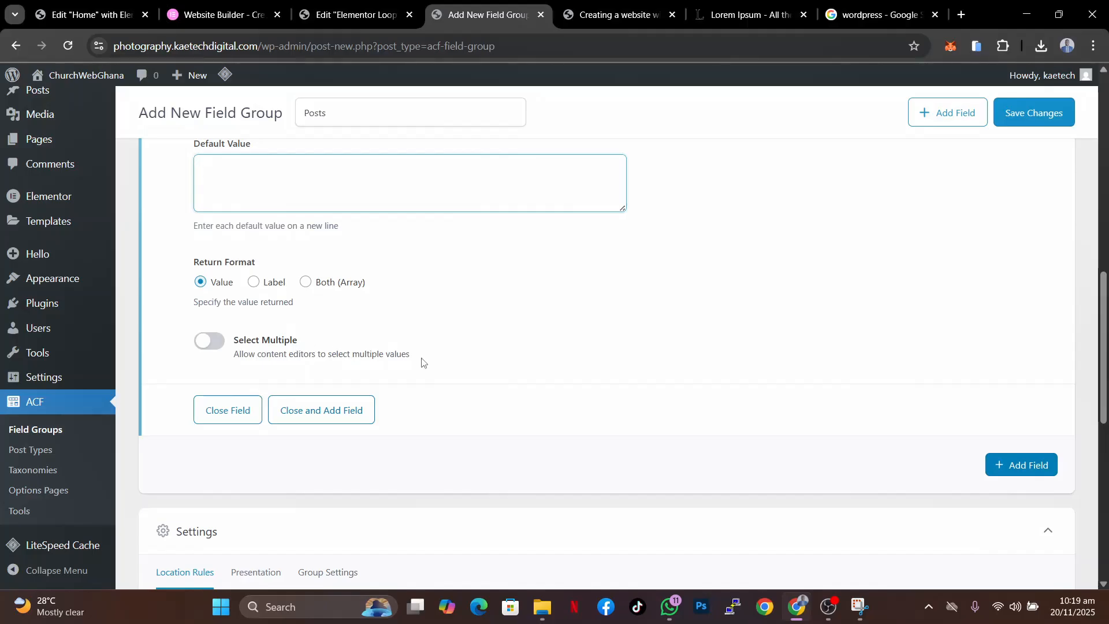
scroll(421, 362, down, 1)
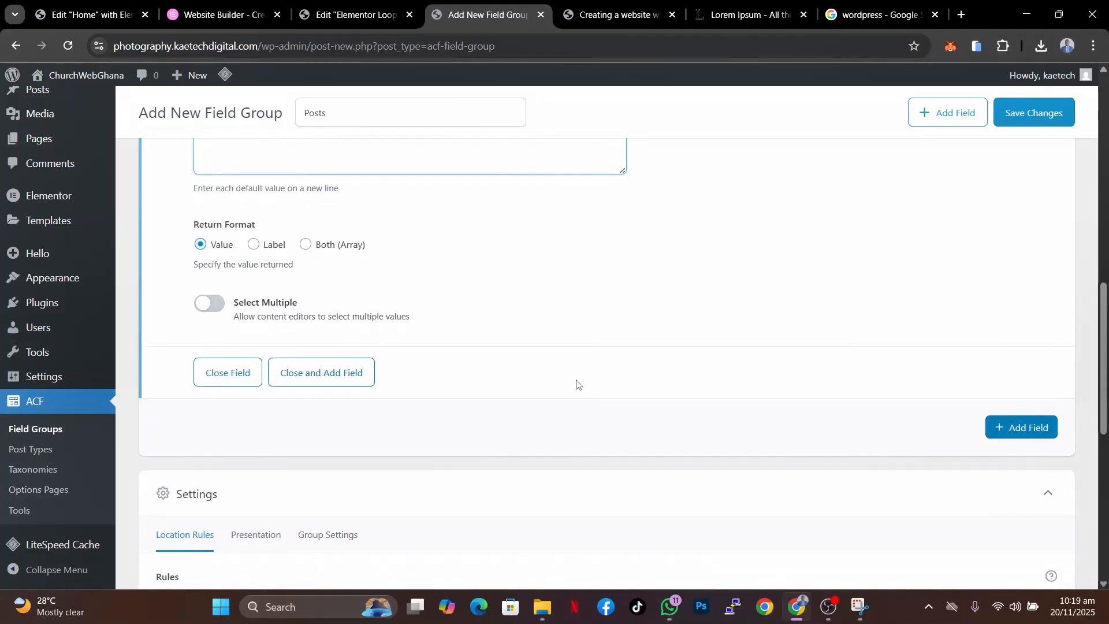
scroll(658, 384, down, 3)
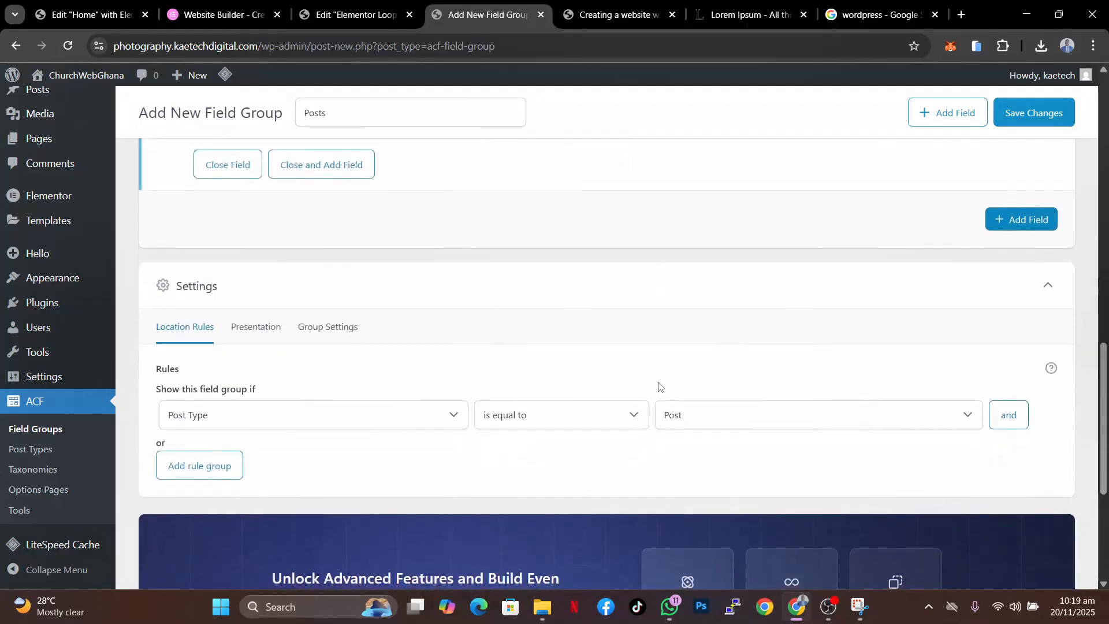
scroll(352, 283, up, 4)
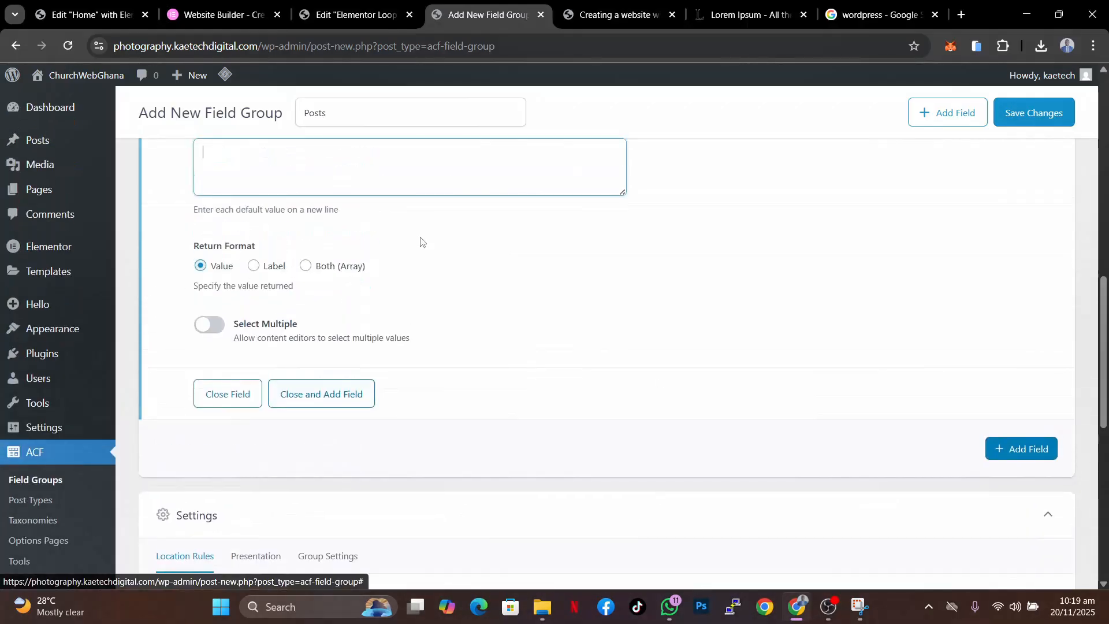
scroll(492, 252, up, 4)
scroll(490, 255, down, 9)
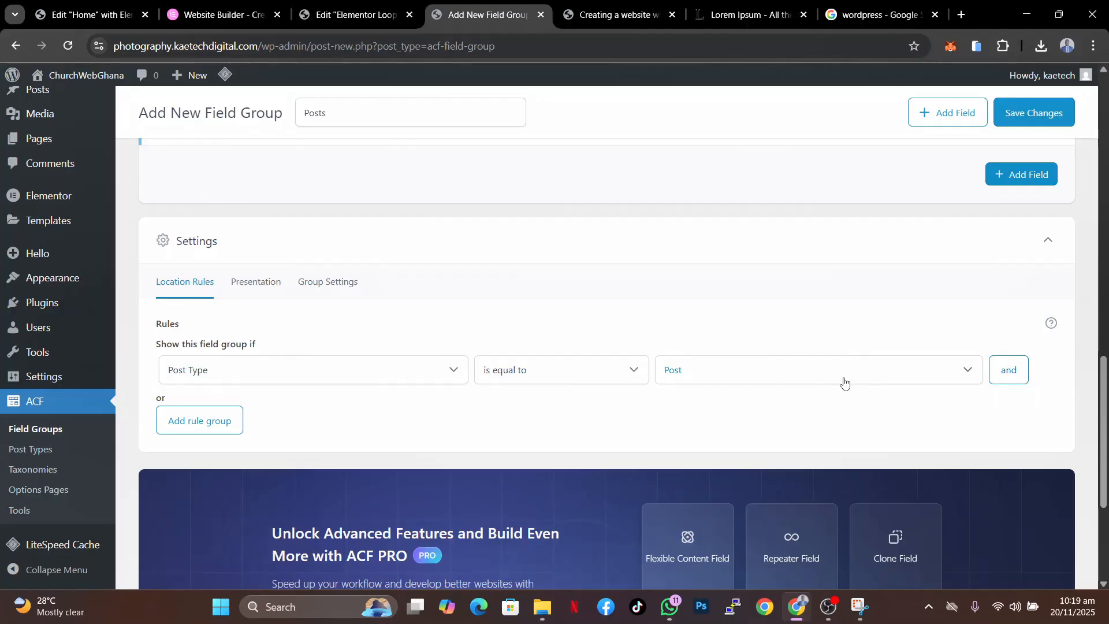
click(877, 377)
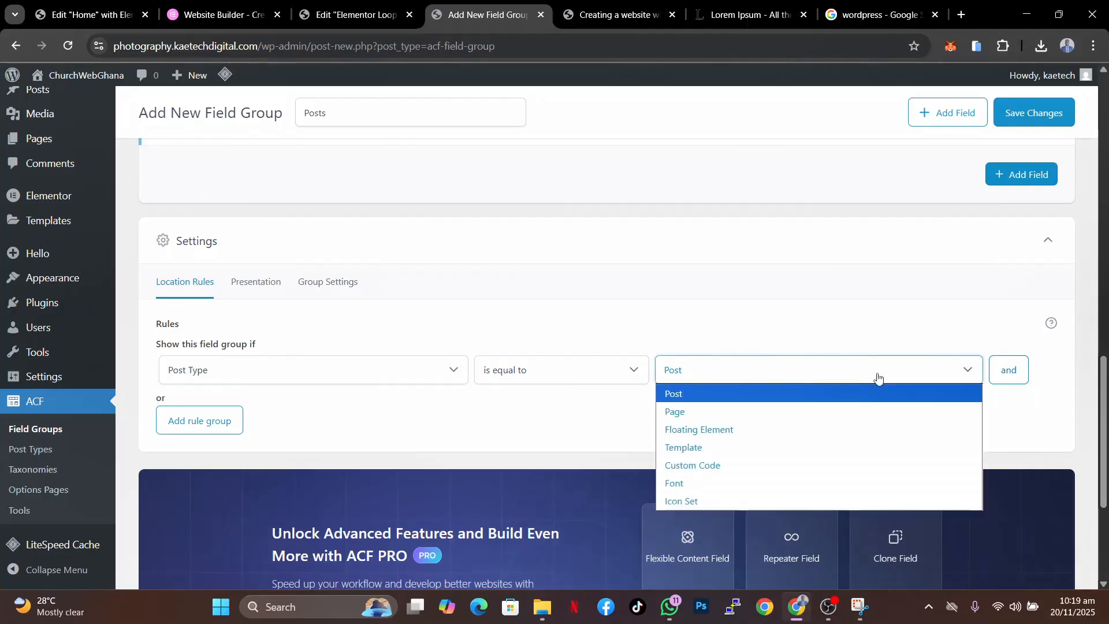
click(876, 376)
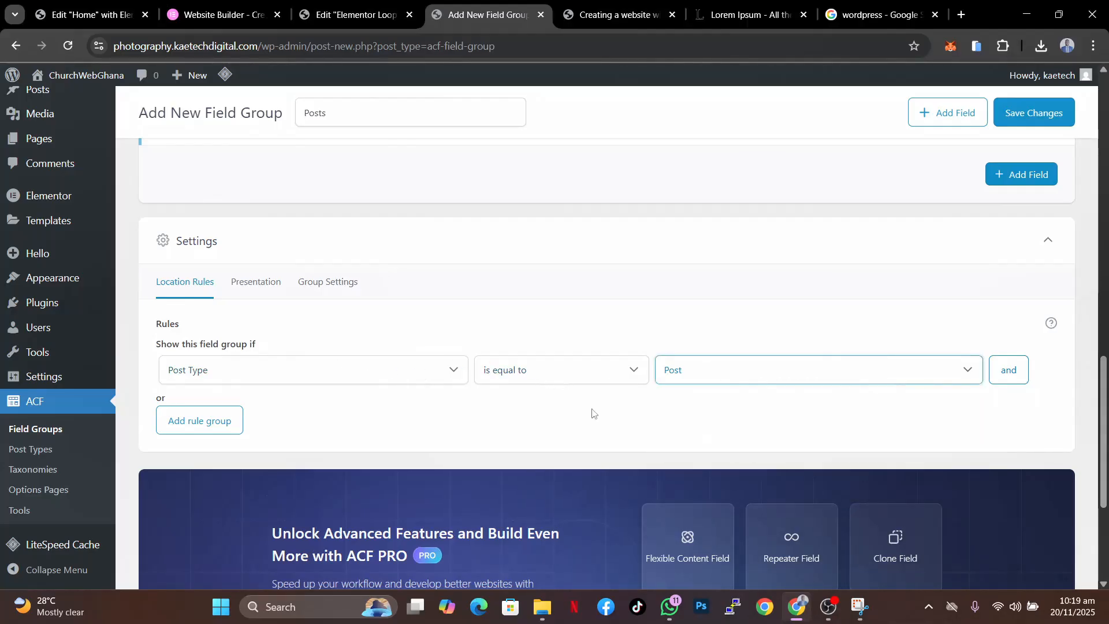
- Browse the group's Presentation and Group Settings tabs, then save the field group
scroll(591, 411, down, 1)
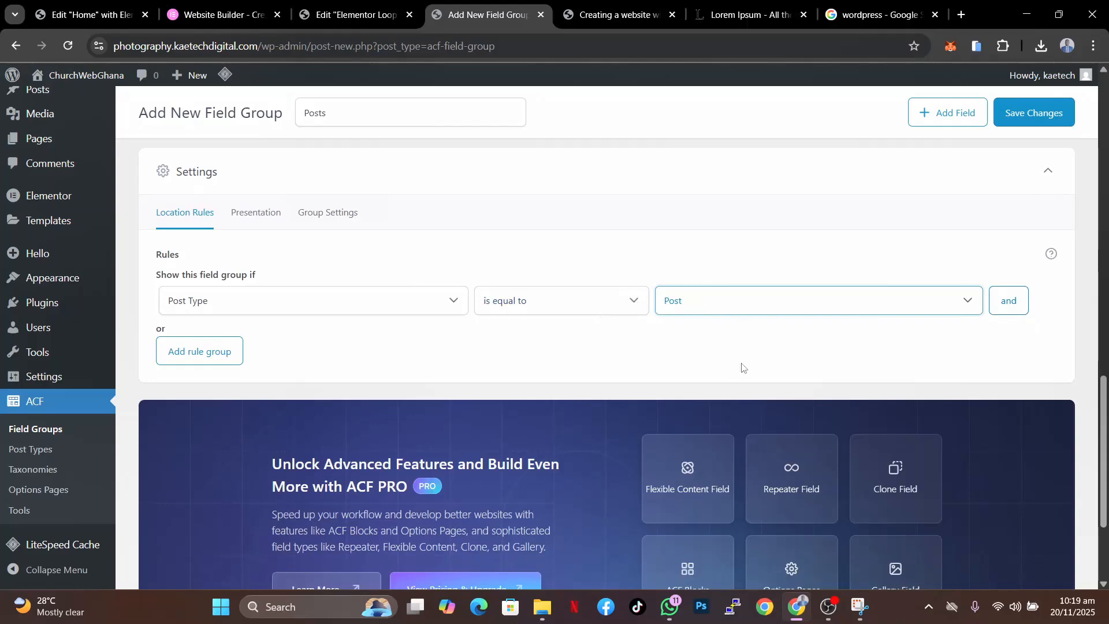
scroll(741, 366, down, 3)
scroll(740, 366, up, 5)
scroll(742, 368, up, 2)
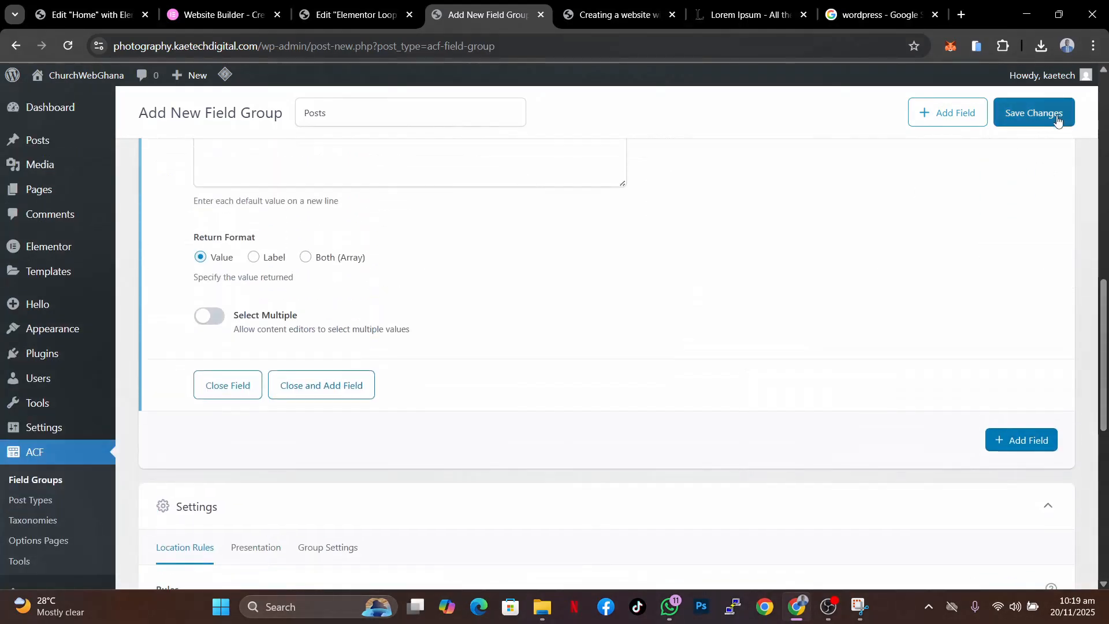
scroll(576, 328, down, 2)
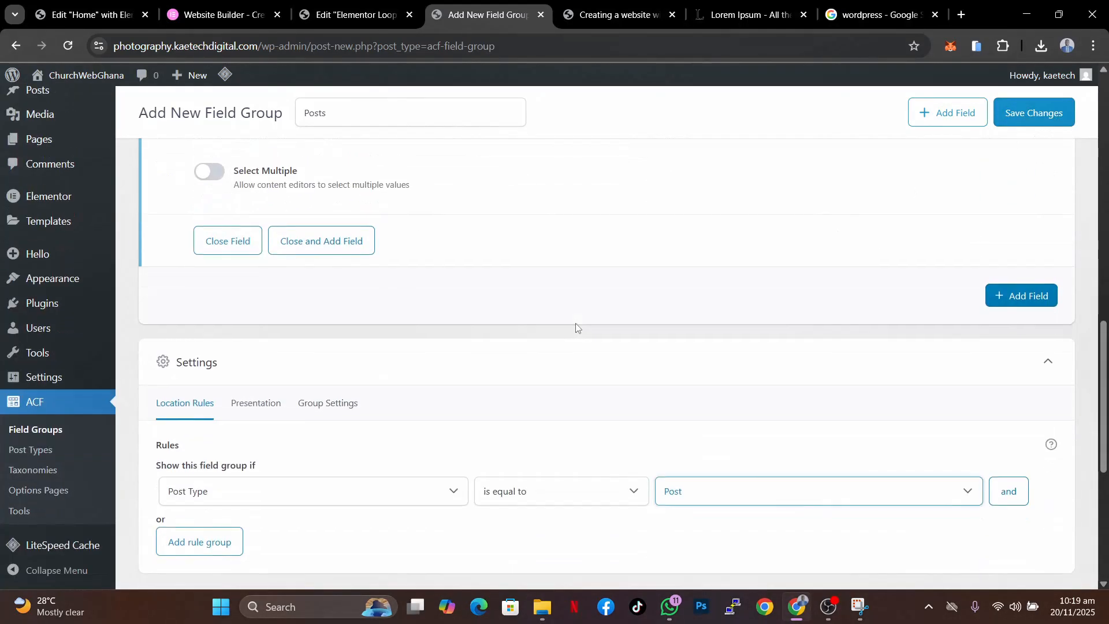
click(267, 403)
scroll(400, 417, down, 3)
scroll(400, 417, up, 2)
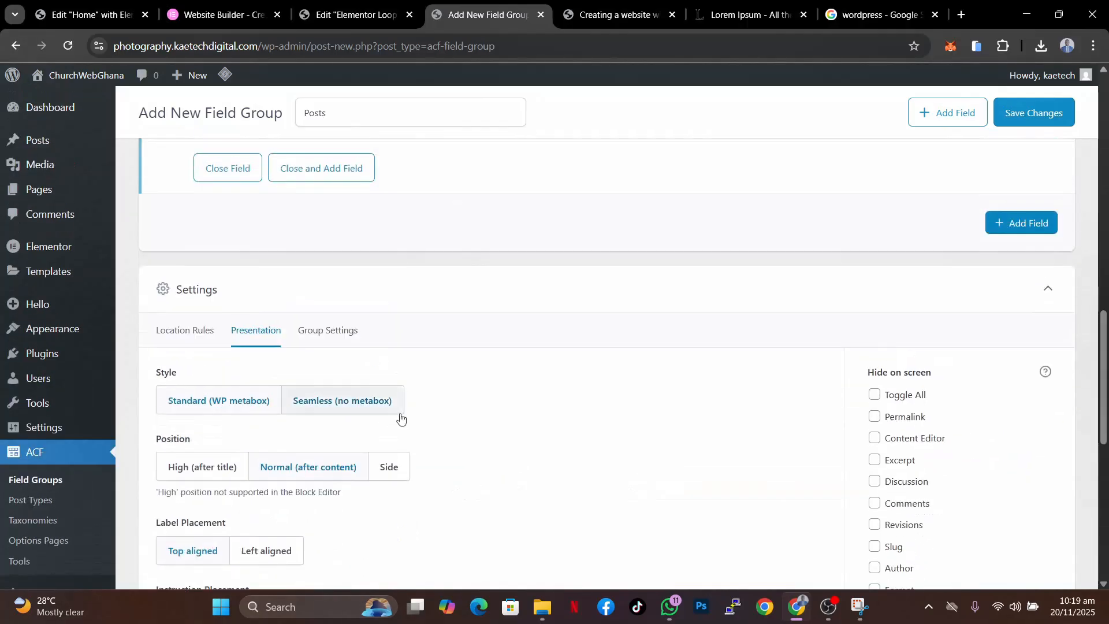
click(311, 329)
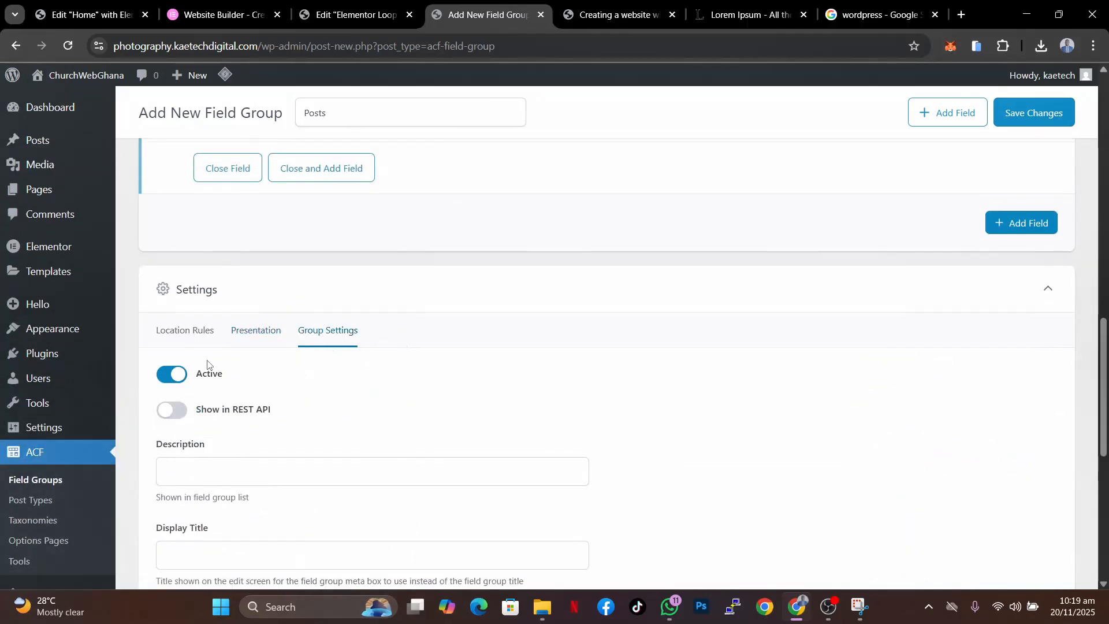
click(178, 334)
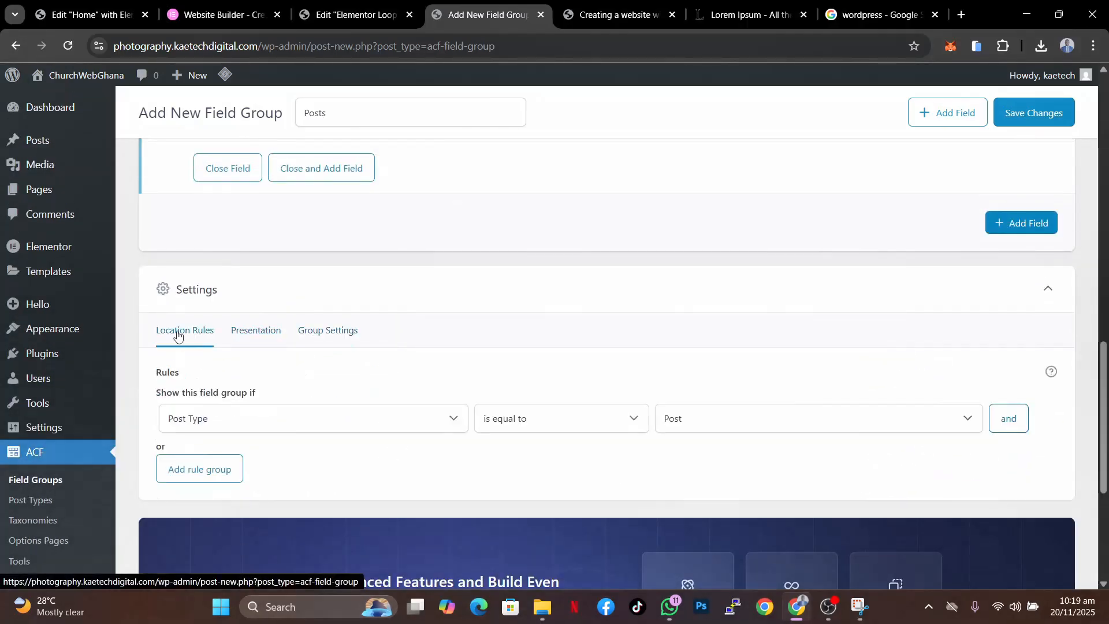
click(1033, 113)
scroll(799, 228, down, 5)
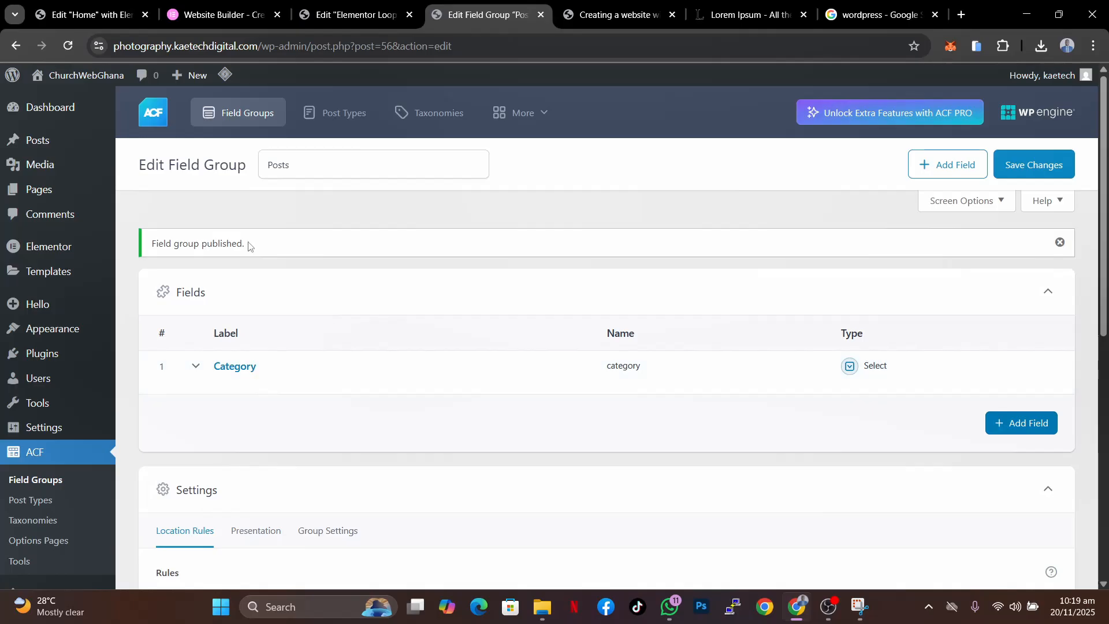
- Open the post Creating a website with WordPress for editing and scroll to its Category field
mouse_move(37, 141)
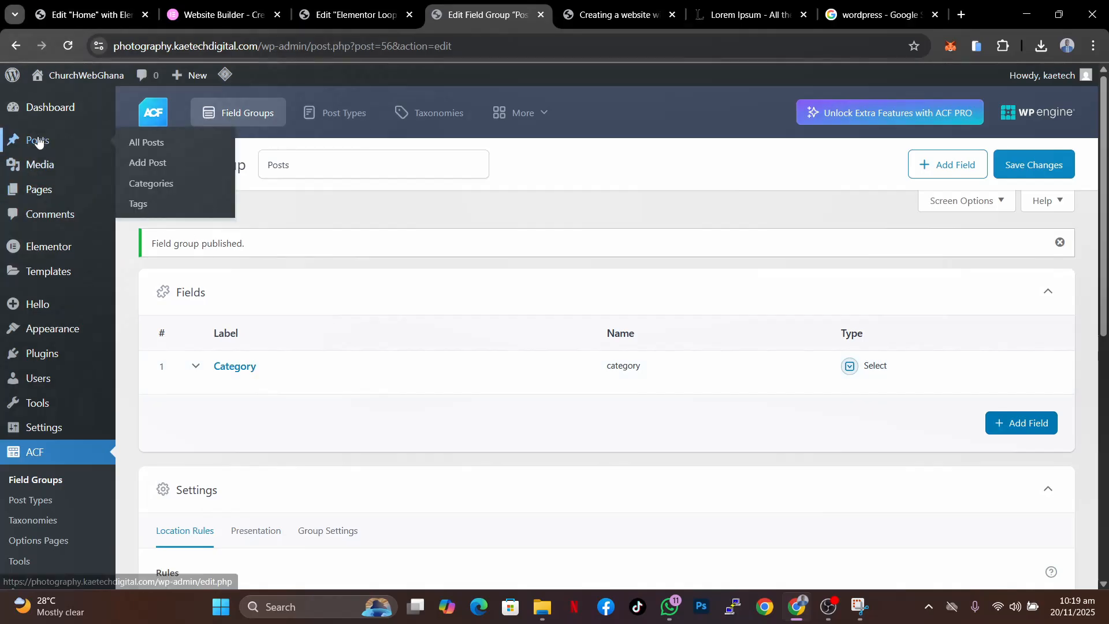
click(150, 145)
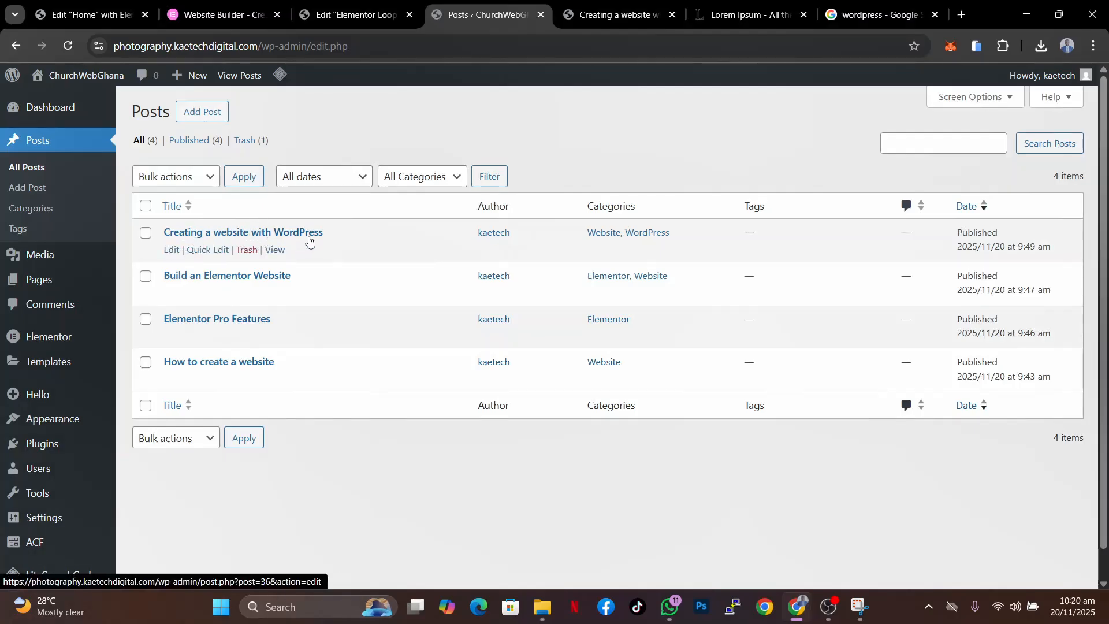
click(171, 250)
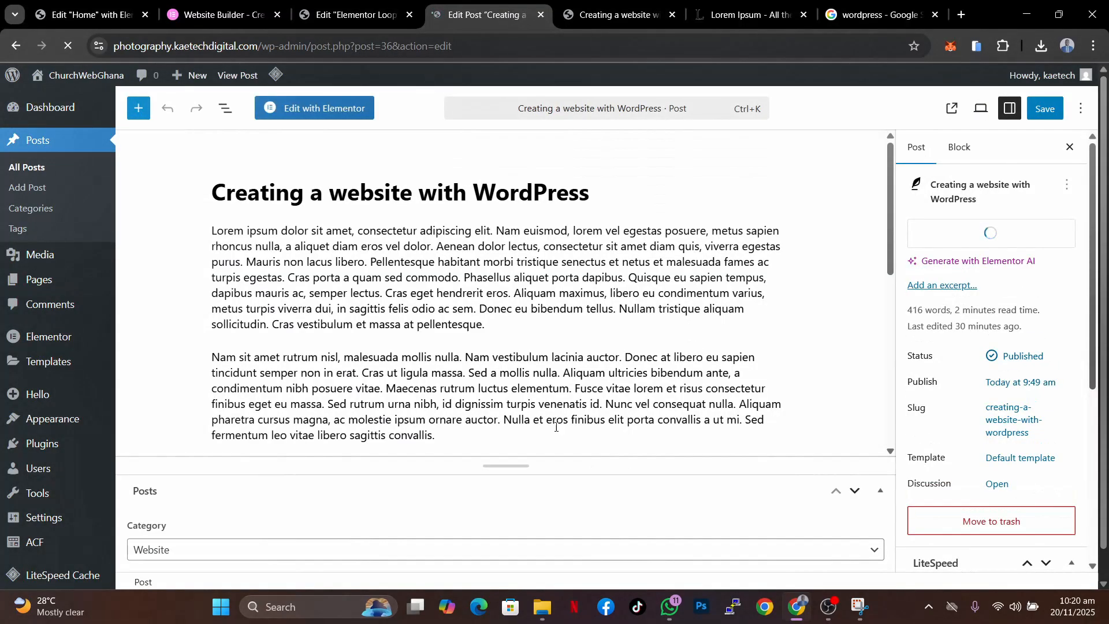
scroll(554, 428, down, 3)
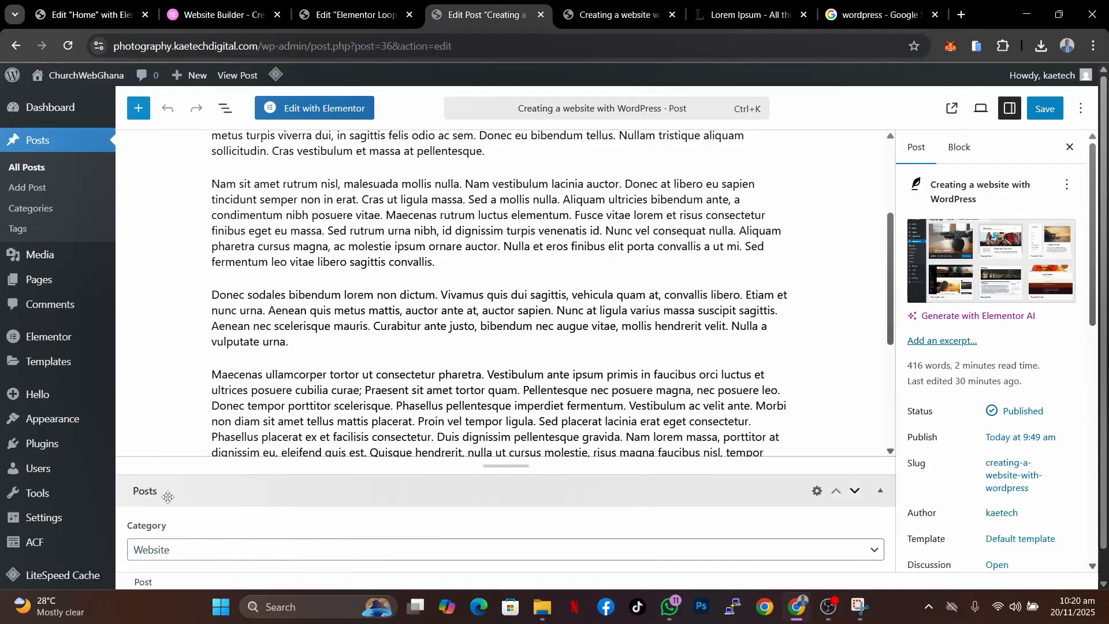
scroll(397, 529, down, 1)
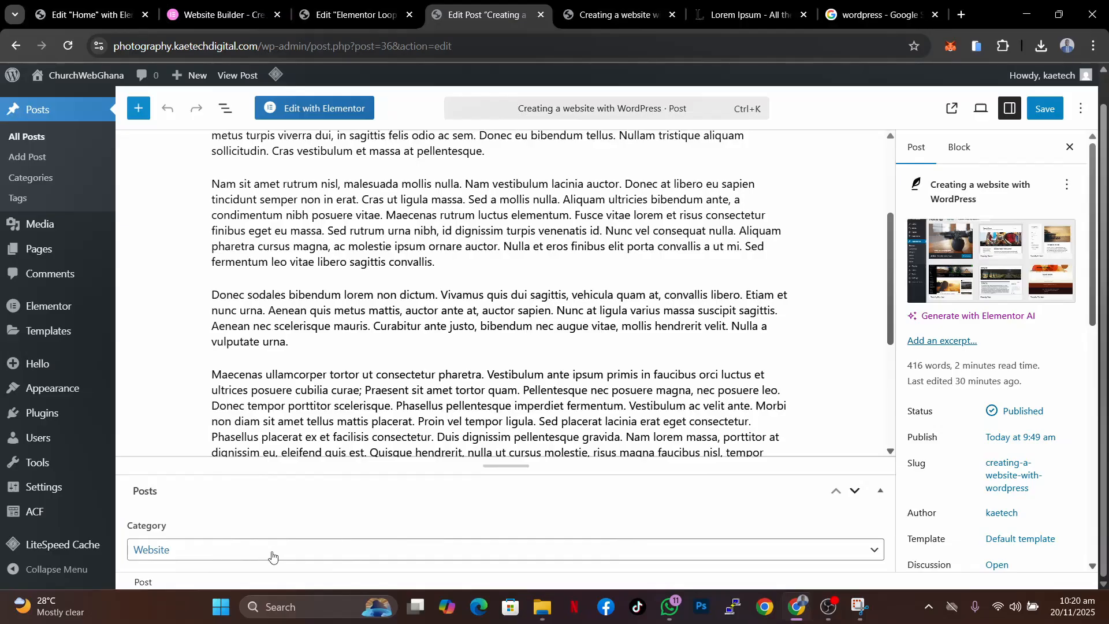
- Set the post's Category field to WordPress and save the post
scroll(445, 364, up, 3)
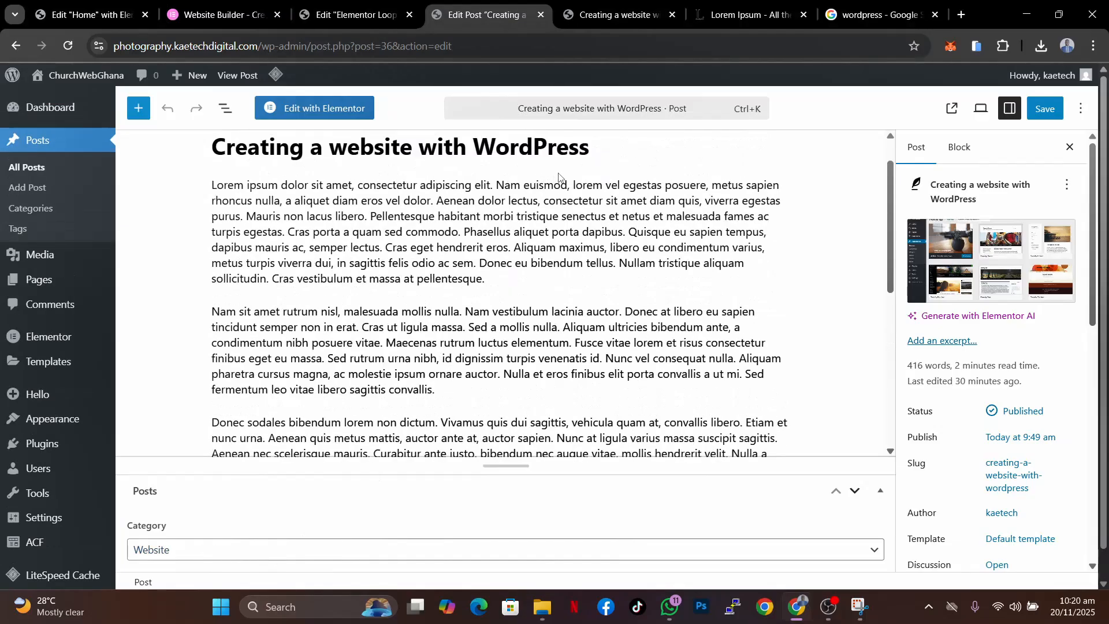
click(239, 555)
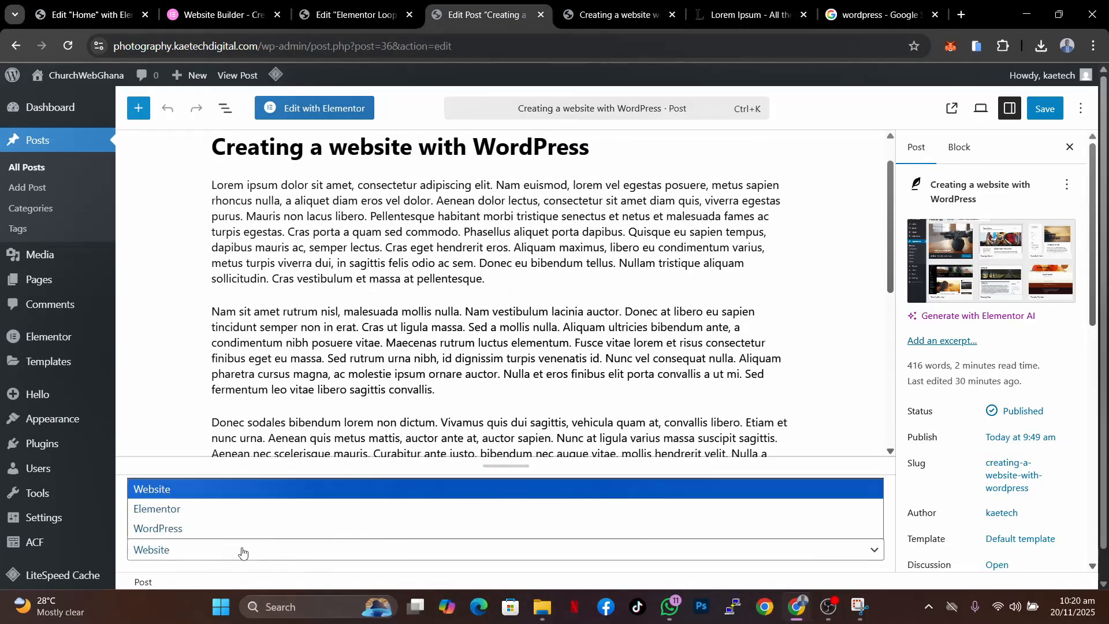
click(184, 532)
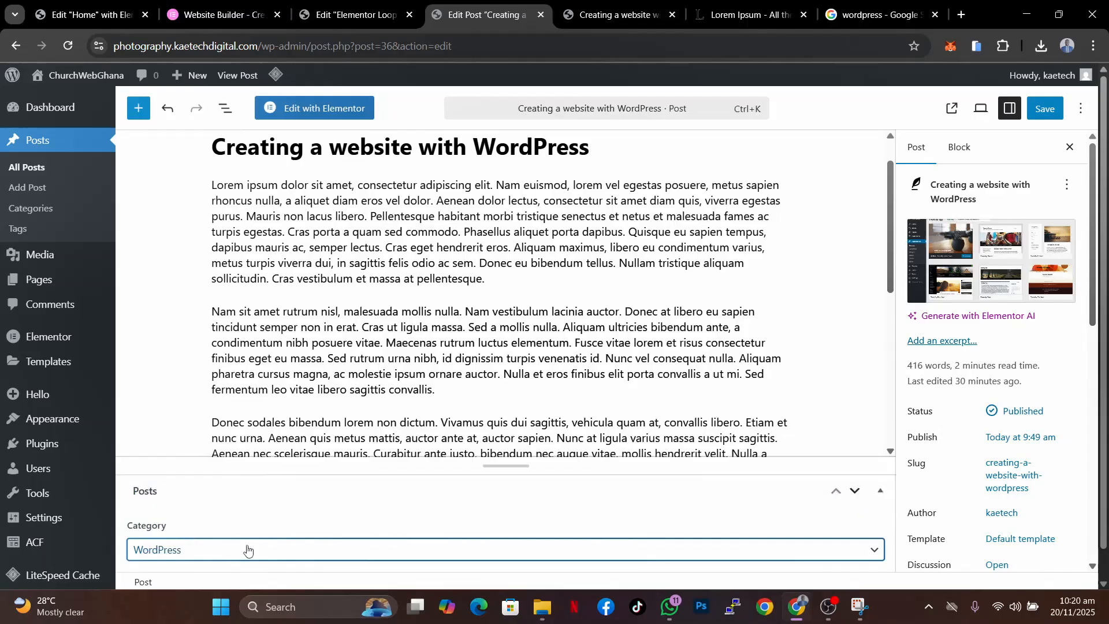
click(1047, 115)
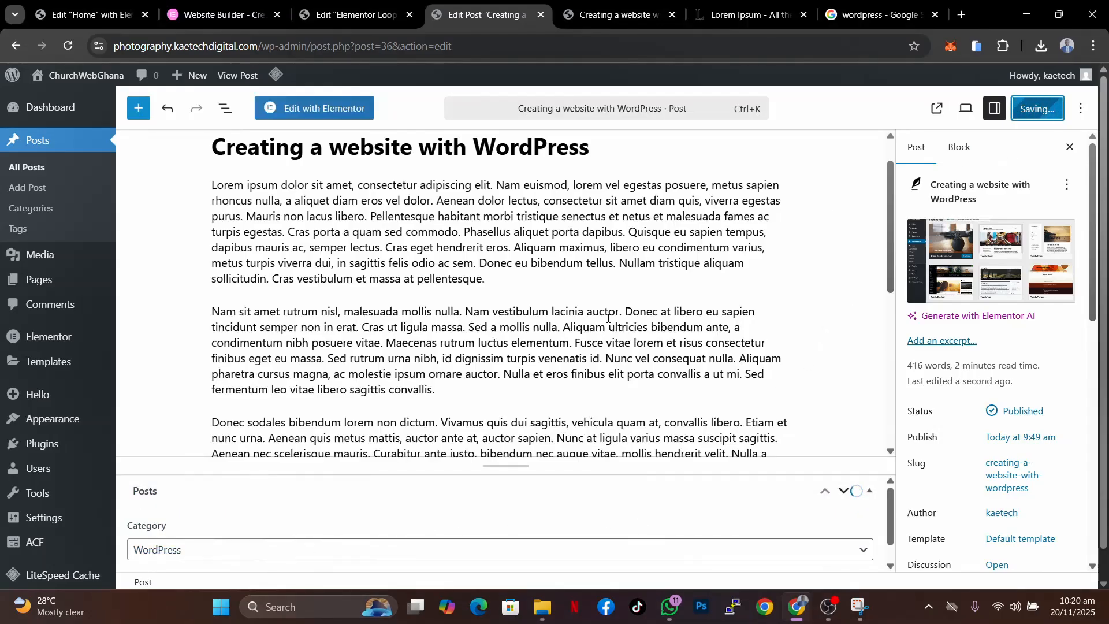
- Open the post Build an Elementor Website, set its Category to Elementor and save it
click(25, 168)
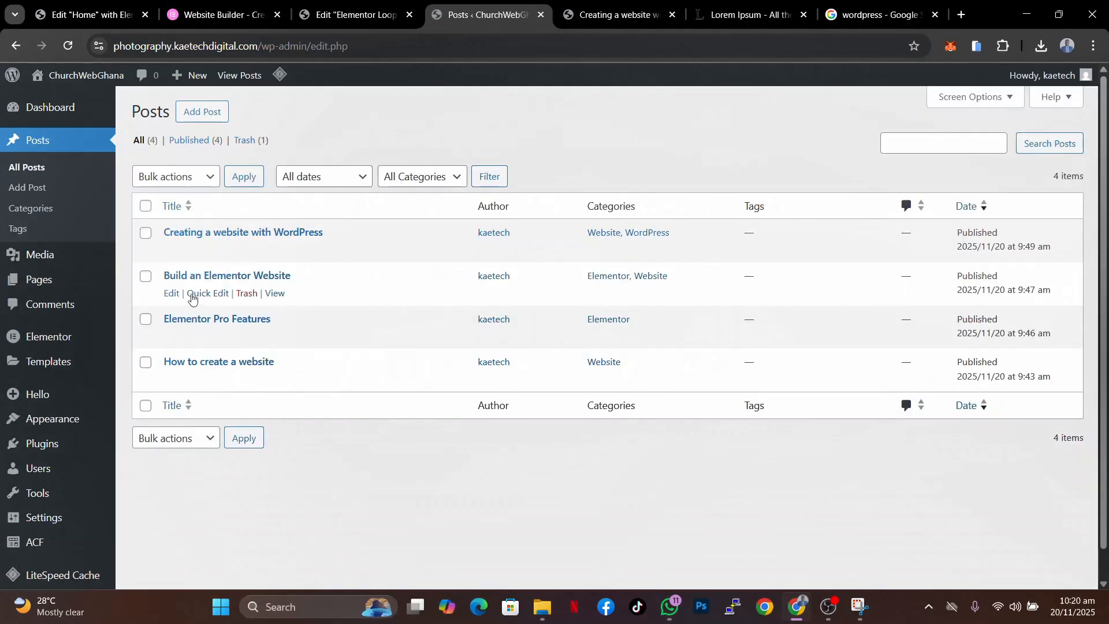
click(172, 293)
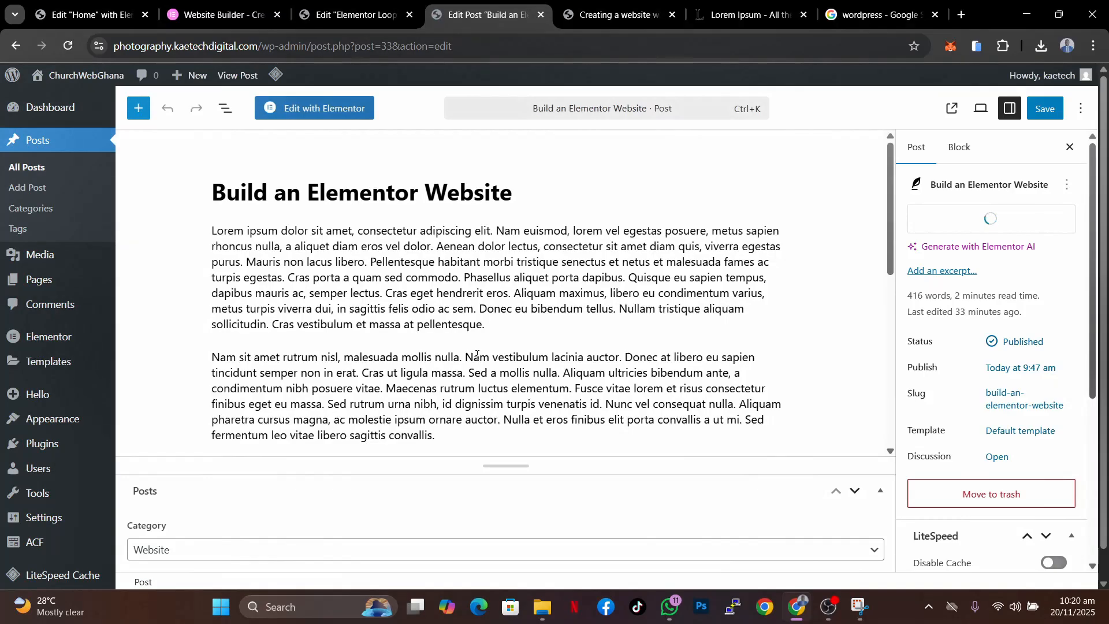
click(219, 554)
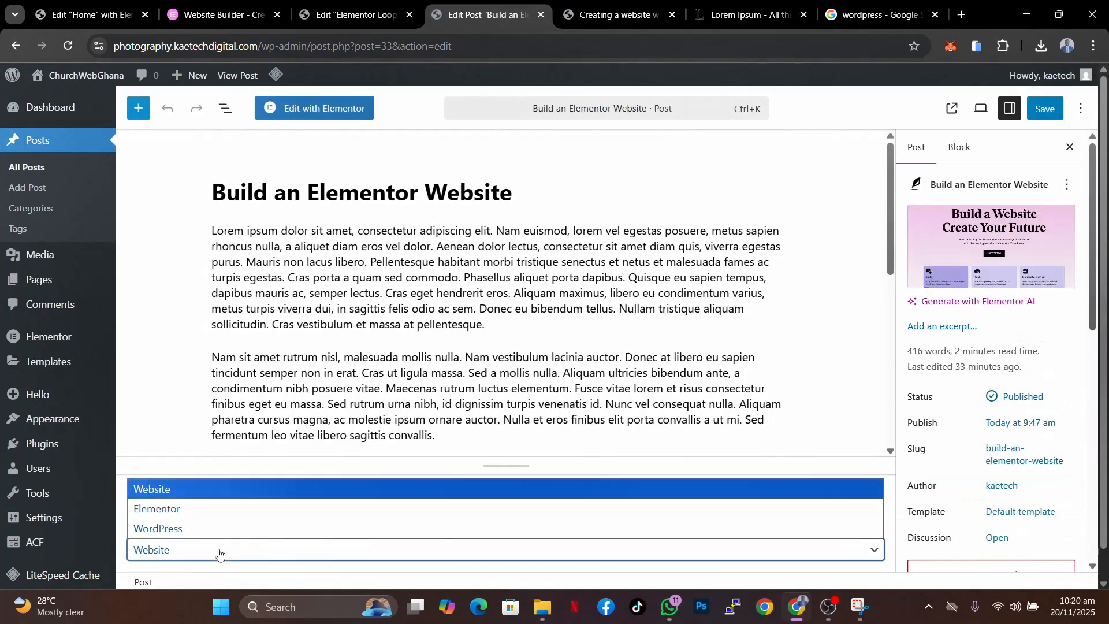
click(188, 509)
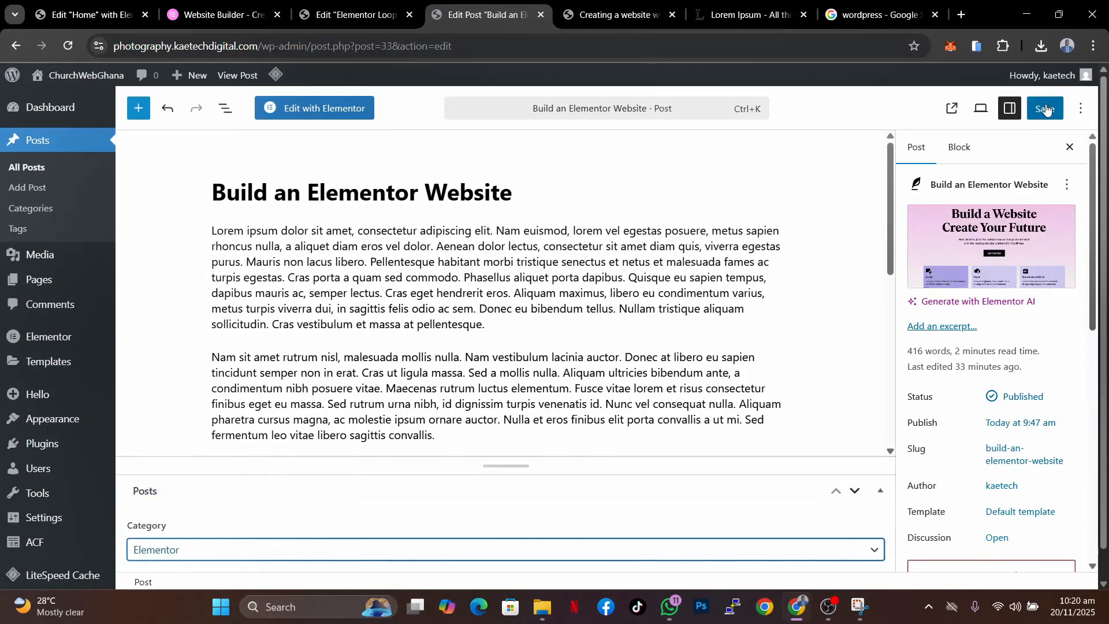
key(ctrl+s)
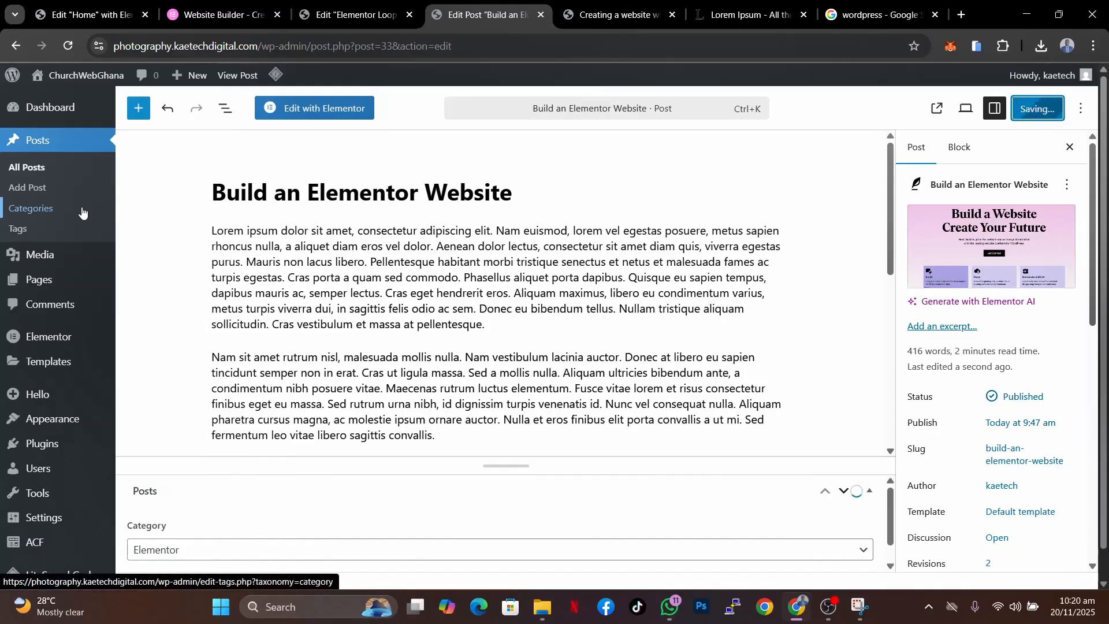
- Open the post Elementor Pro Features, set its Category to Elementor and save it
click(36, 169)
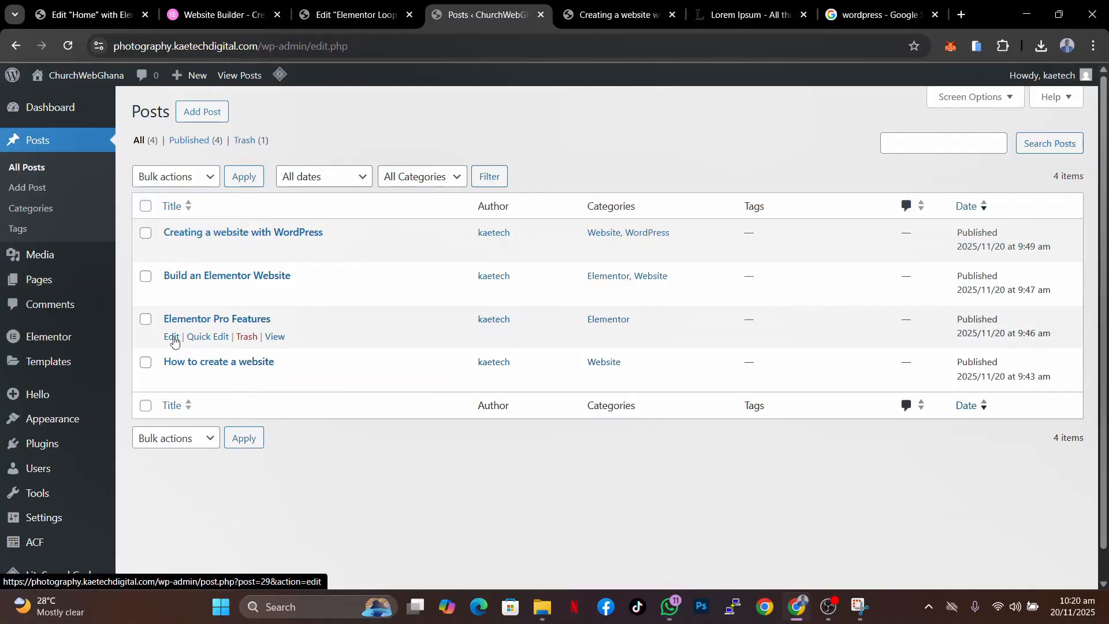
click(173, 338)
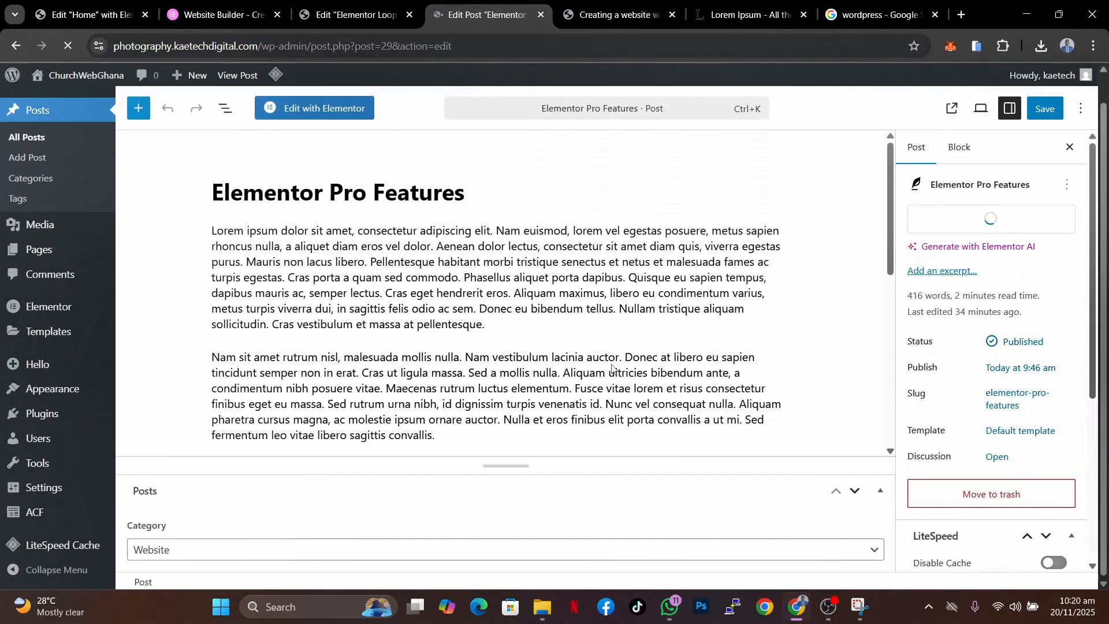
click(325, 548)
click(199, 509)
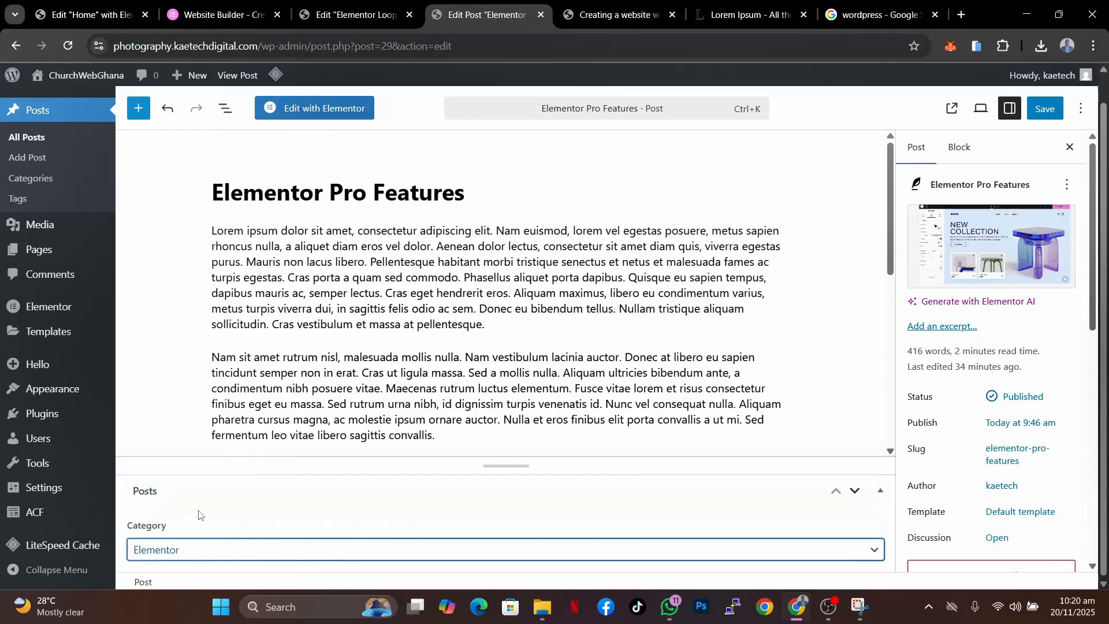
click(1046, 110)
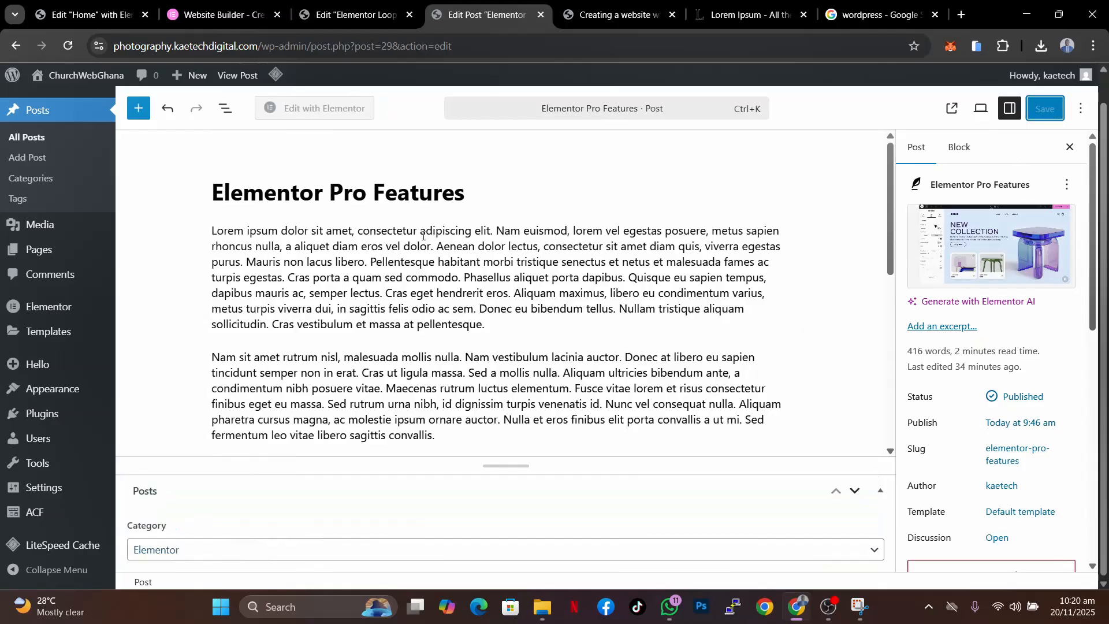
- Open the post How to create a website and save it with the Category Website
click(26, 139)
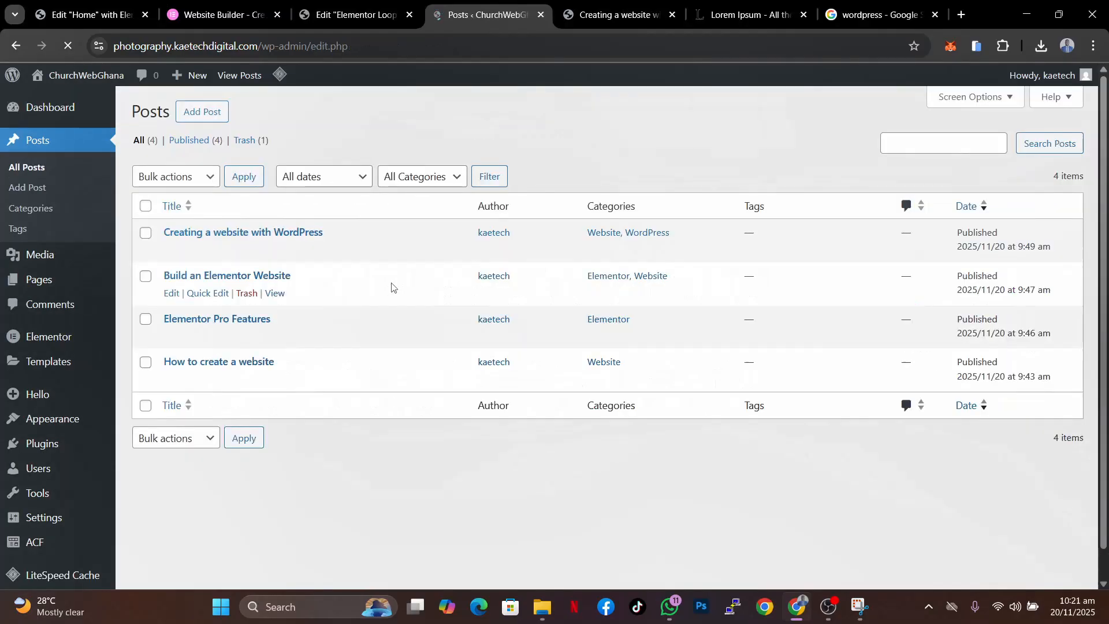
click(171, 380)
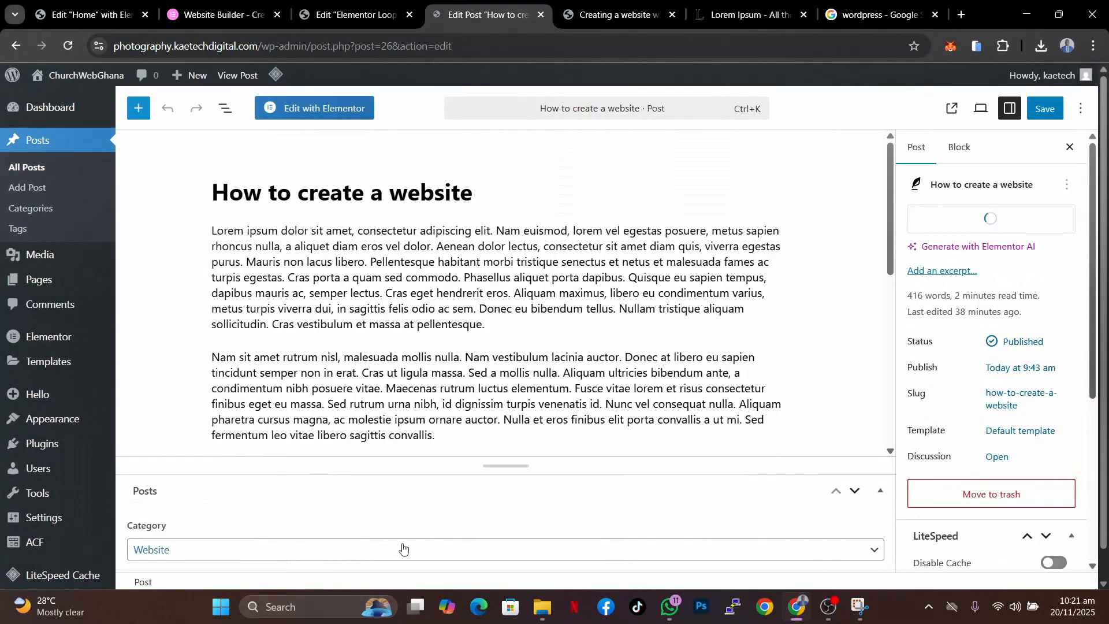
click(1044, 108)
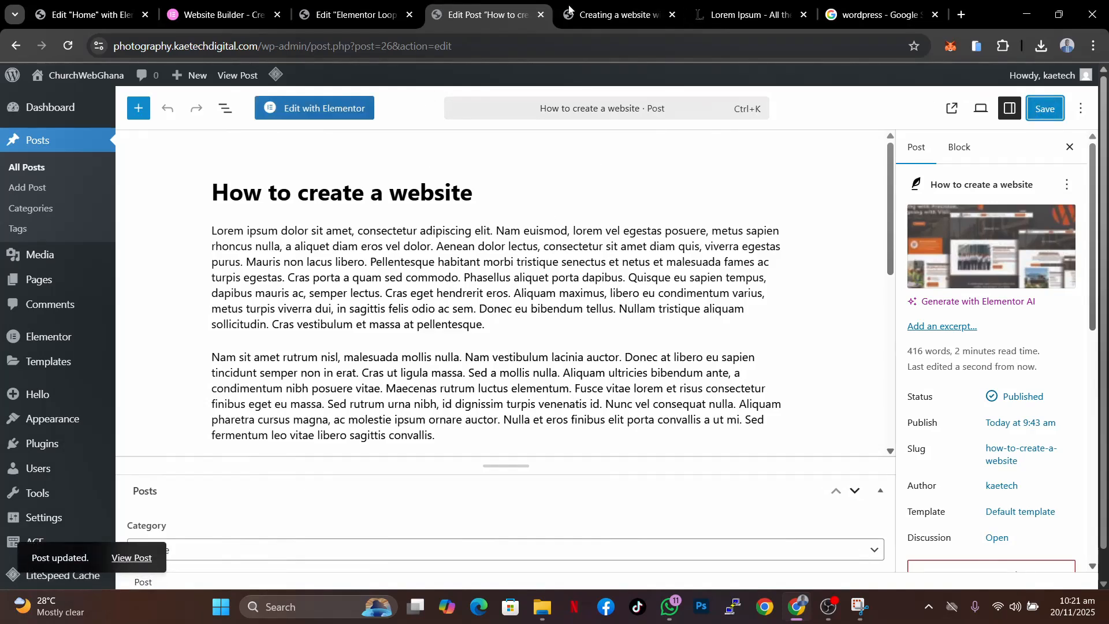
- Switch to the Loop Item editor and add a Heading widget above the post title in the card
click(349, 15)
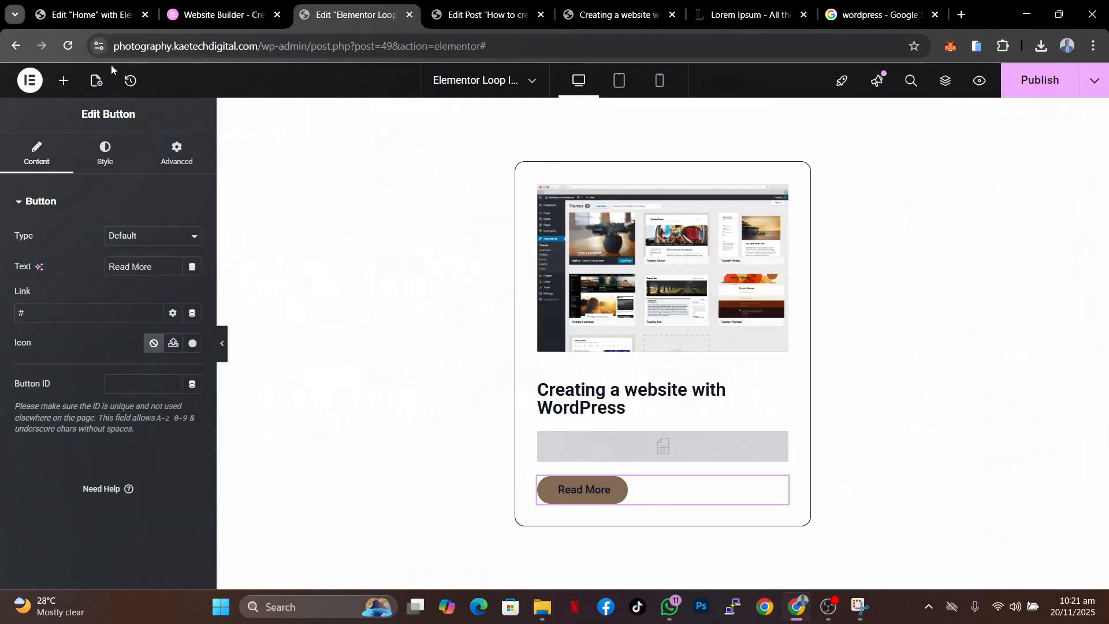
click(67, 45)
click(611, 142)
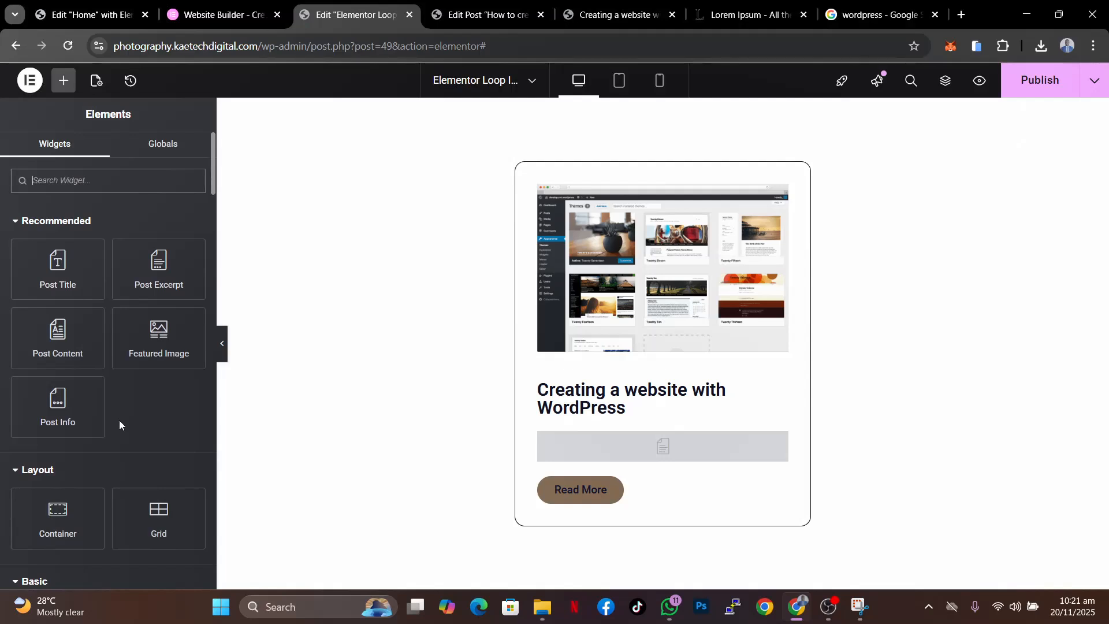
scroll(119, 421, down, 5)
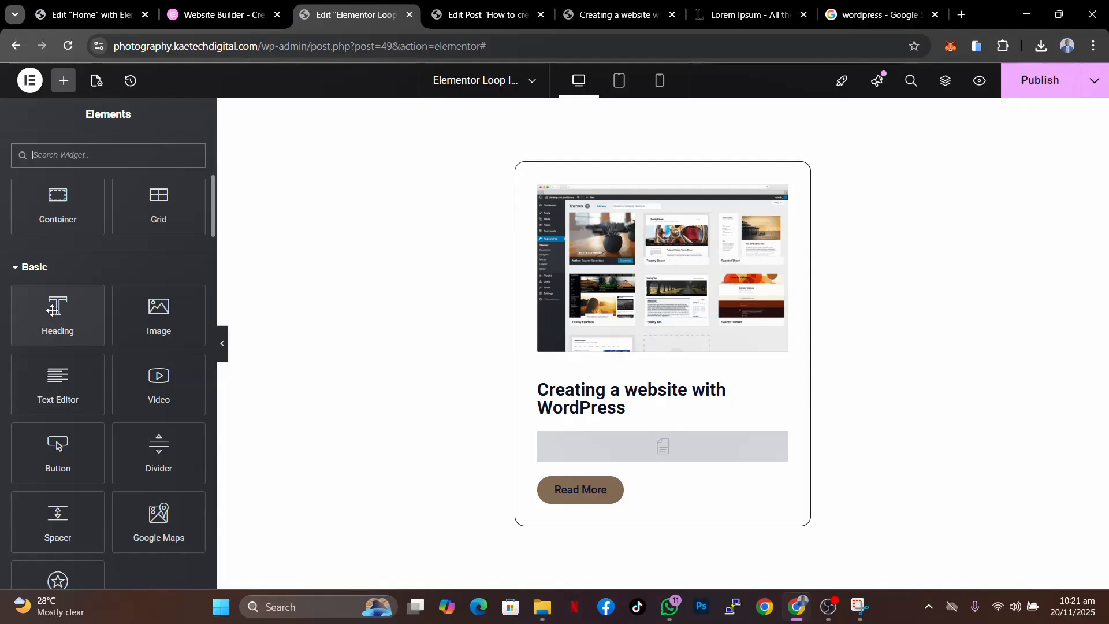
drag(53, 311, 600, 394)
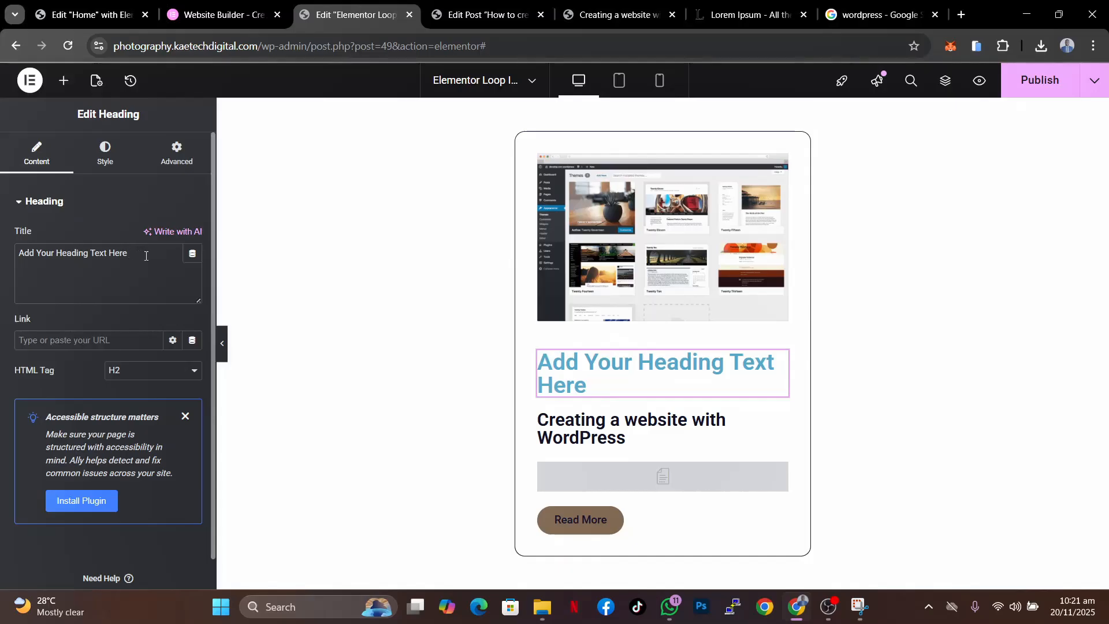
- Set the heading's typography size to 14 px
click(115, 161)
click(193, 279)
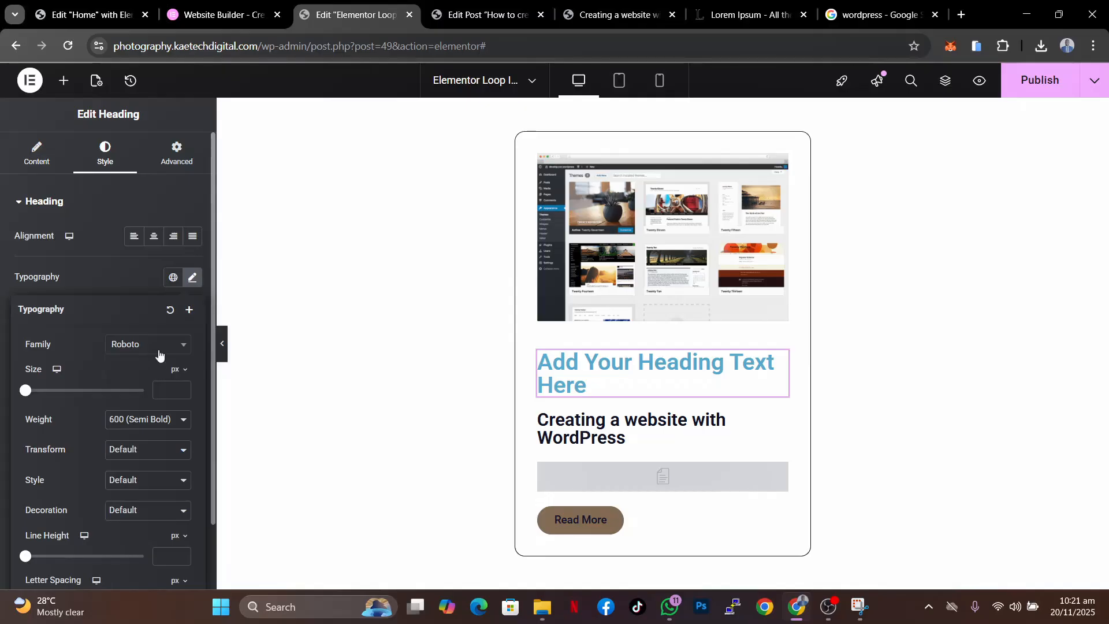
click(157, 391)
text(15)
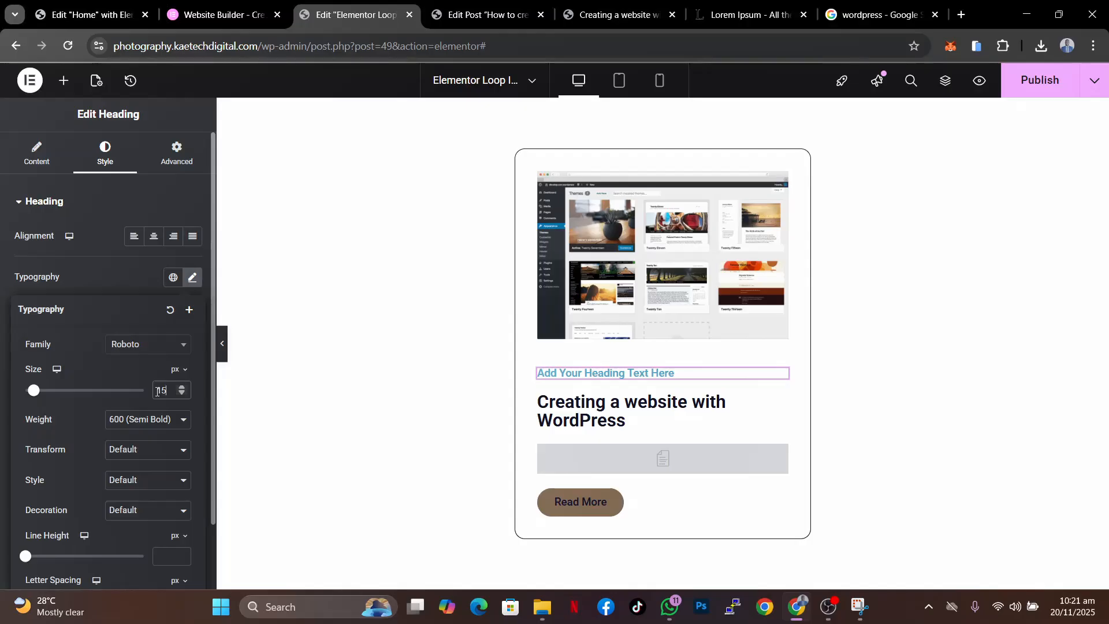
key(Down)
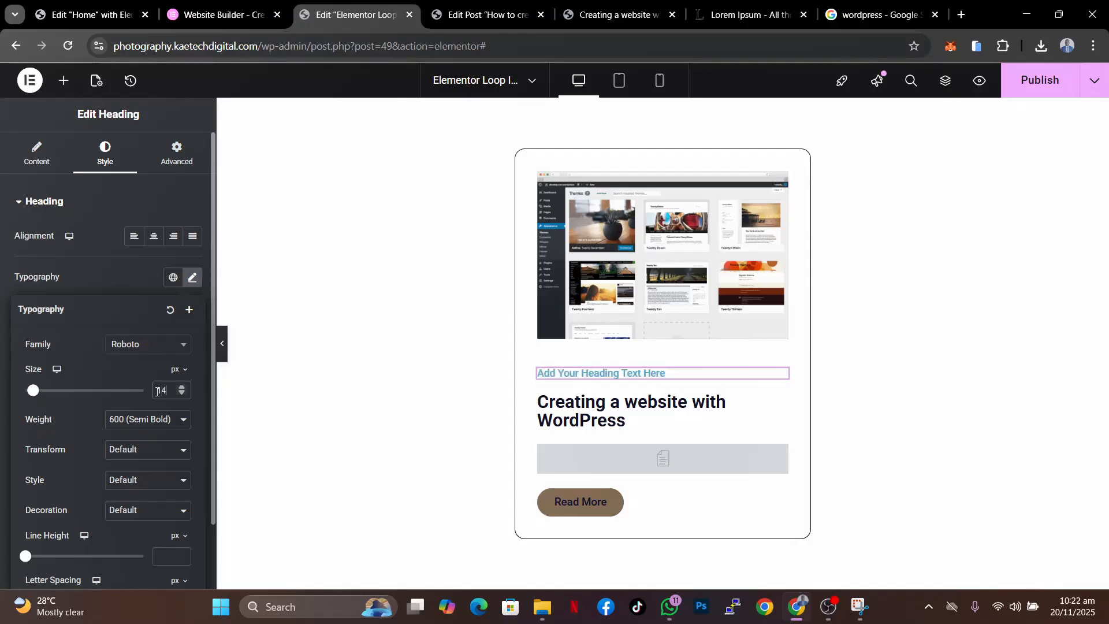
click(119, 283)
- Set the heading's text colour to orange #EA6210
click(173, 440)
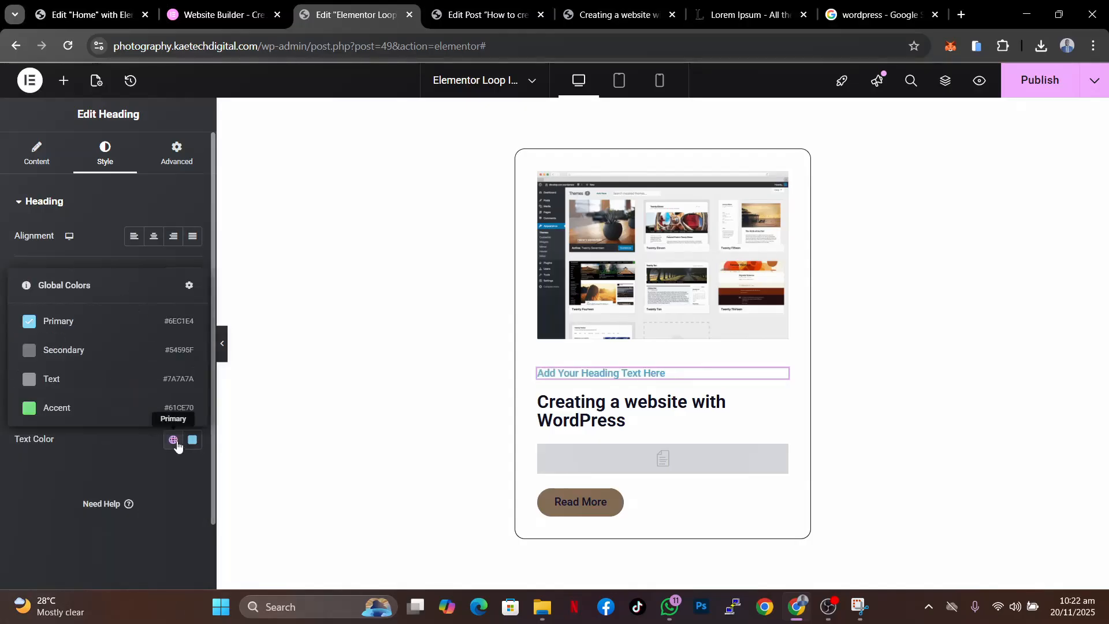
click(192, 439)
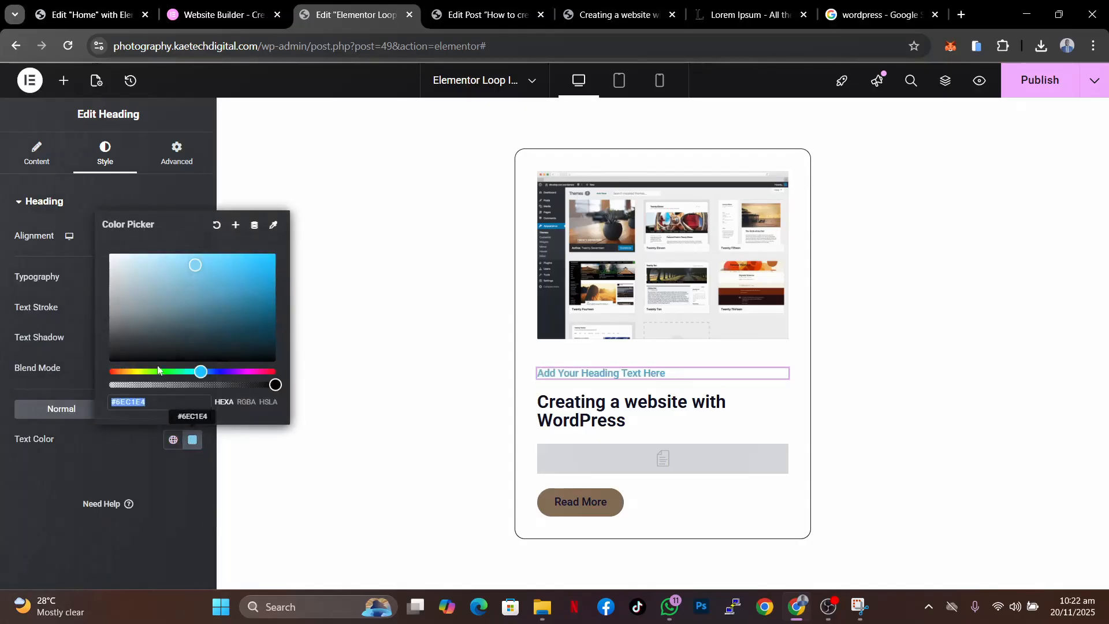
click(120, 371)
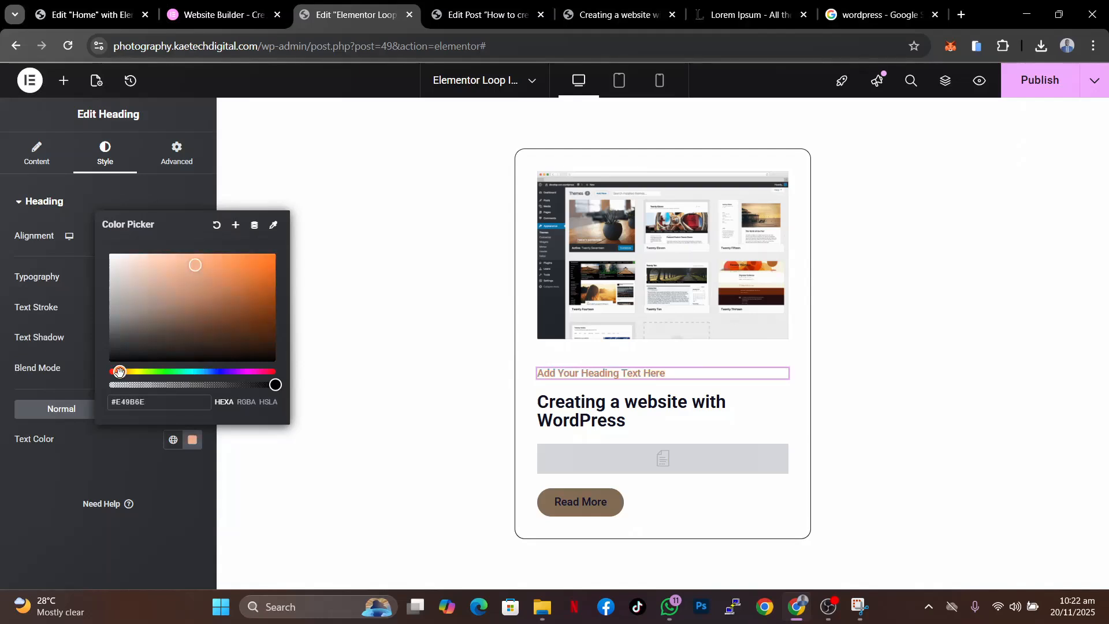
drag(197, 264, 264, 263)
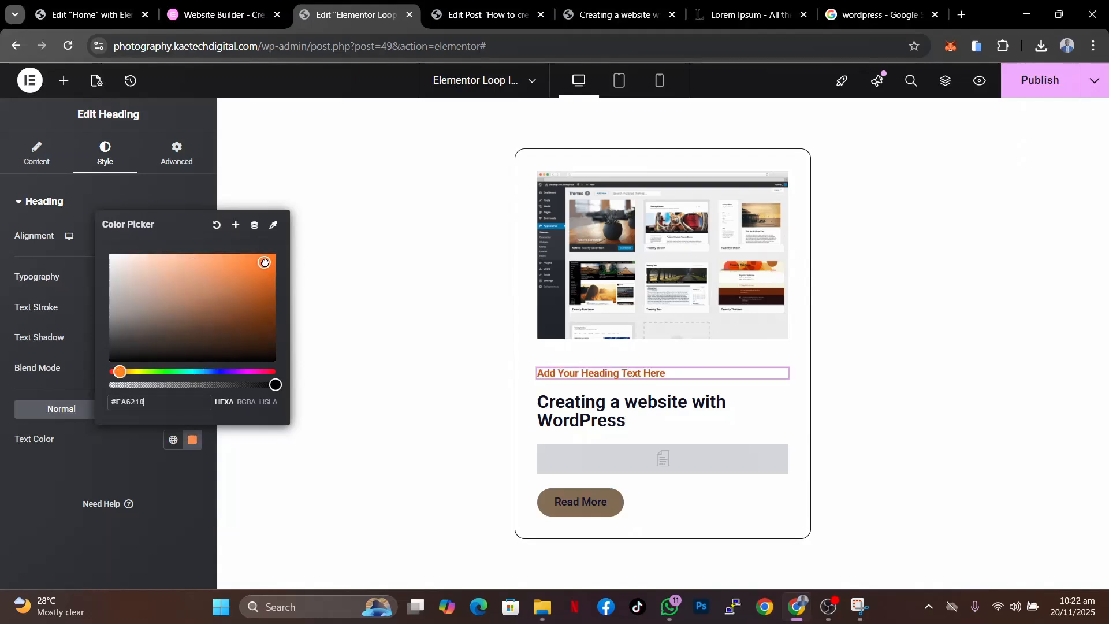
click(110, 456)
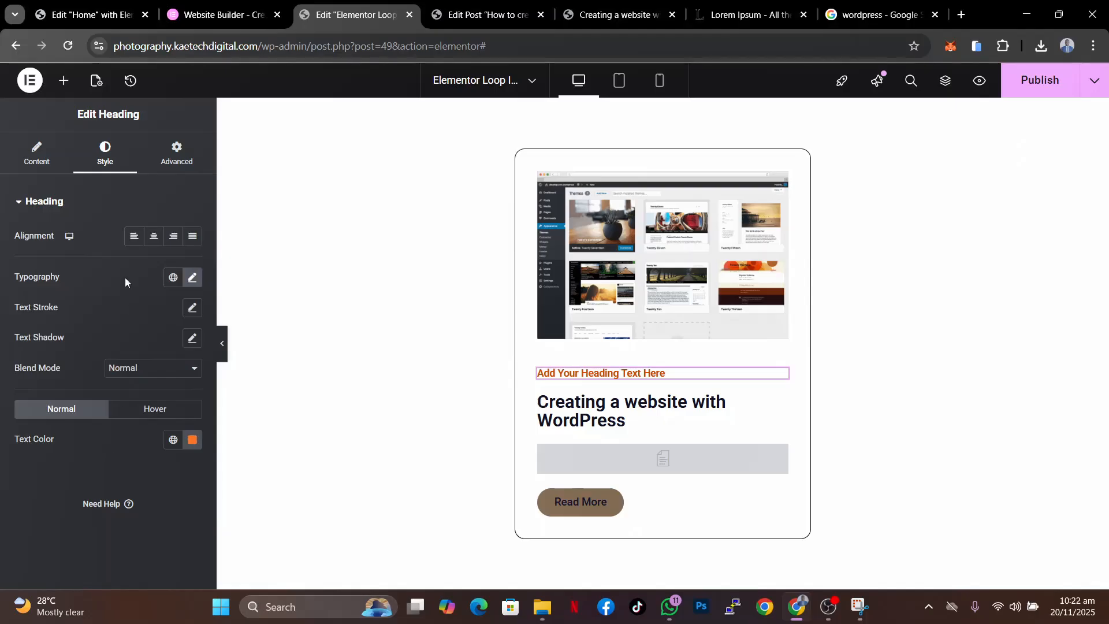
- Replace the heading text with the ACF Field dynamic tag using the Category key, and publish the Loop Item
click(40, 163)
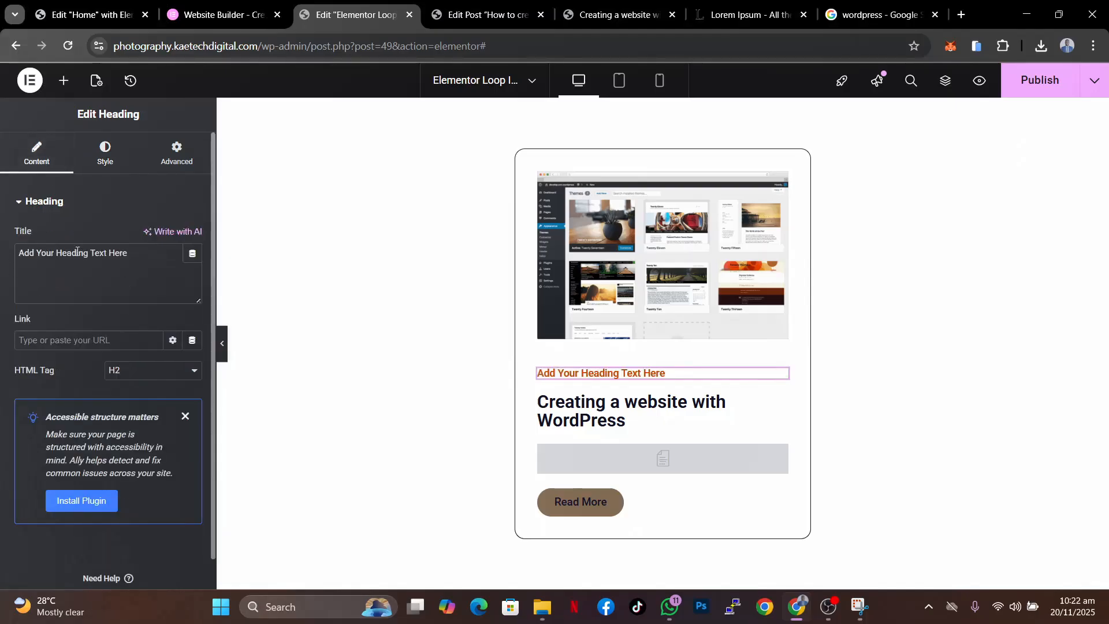
drag(131, 254, 0, 258)
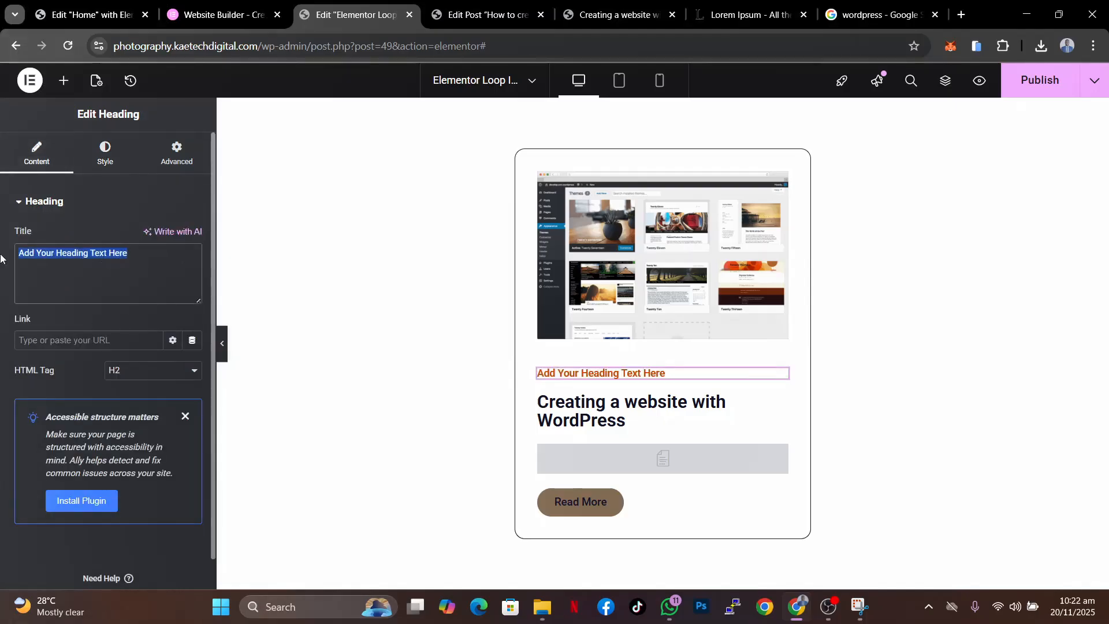
key(BackSpace)
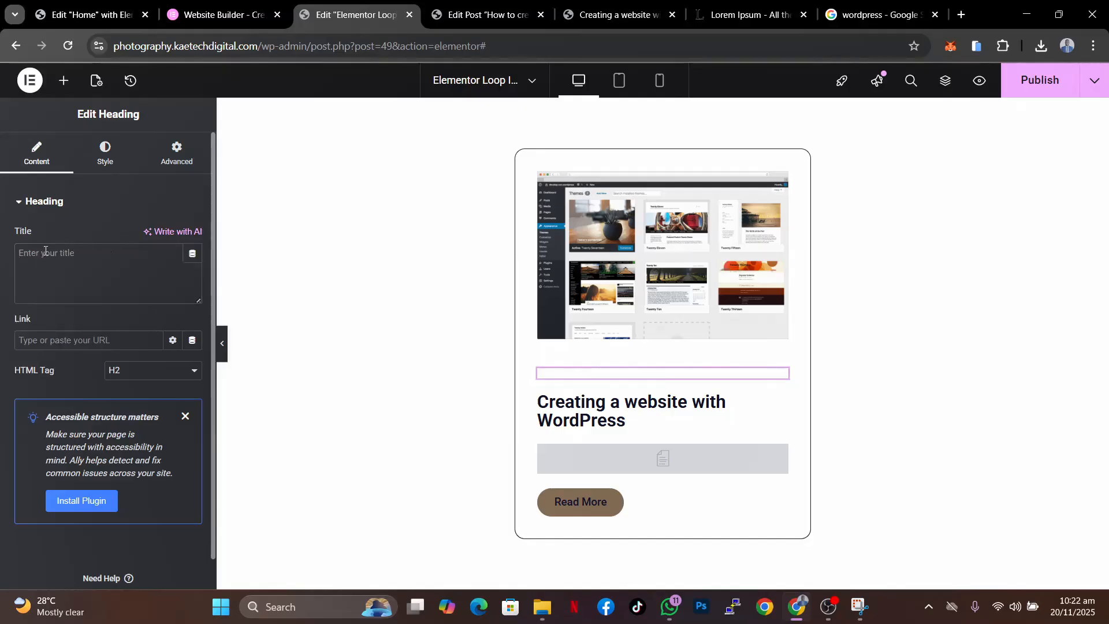
click(191, 260)
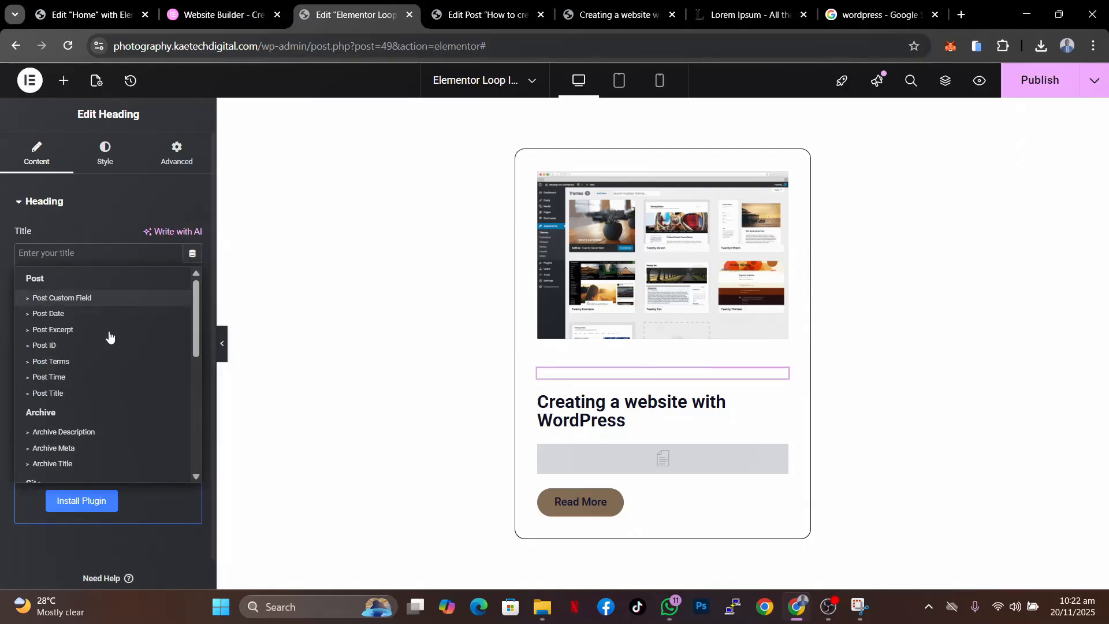
scroll(92, 401, down, 4)
scroll(92, 400, down, 1)
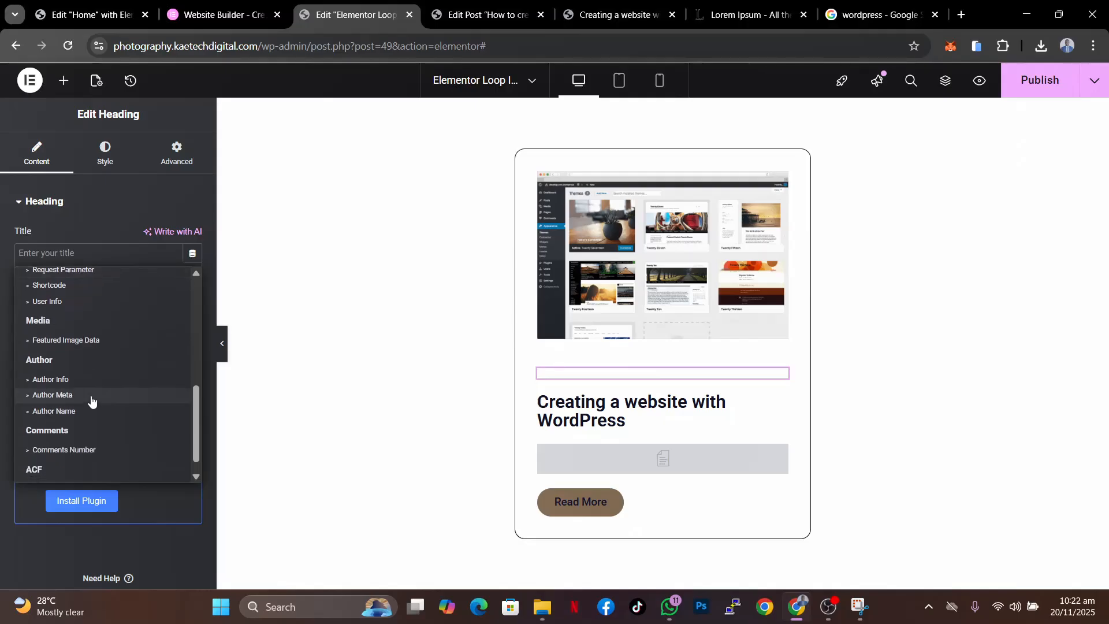
scroll(91, 400, down, 1)
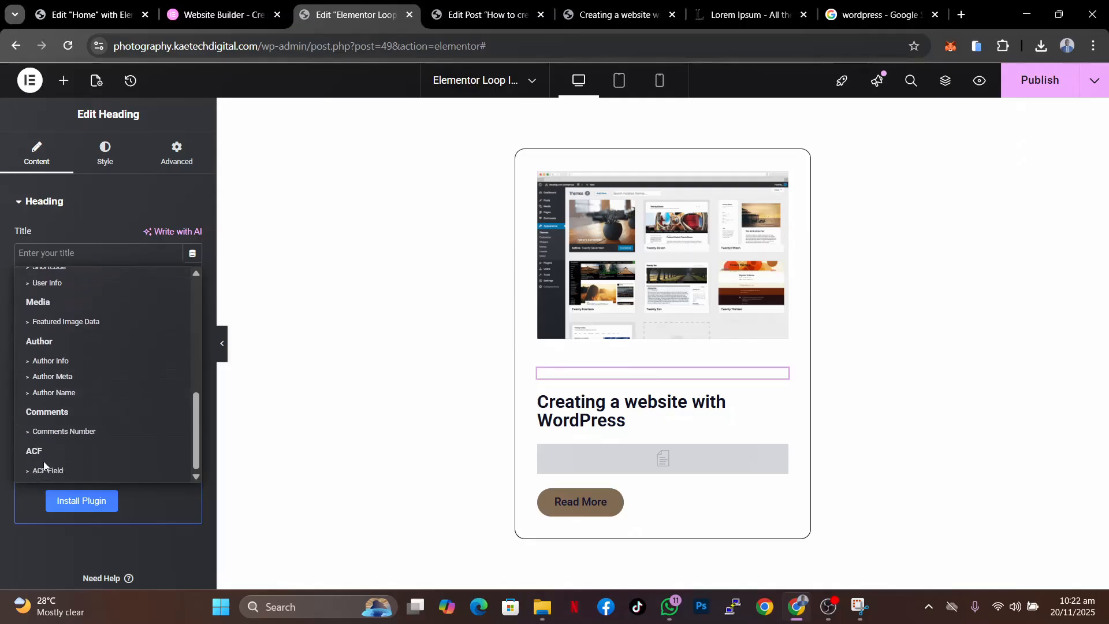
click(32, 475)
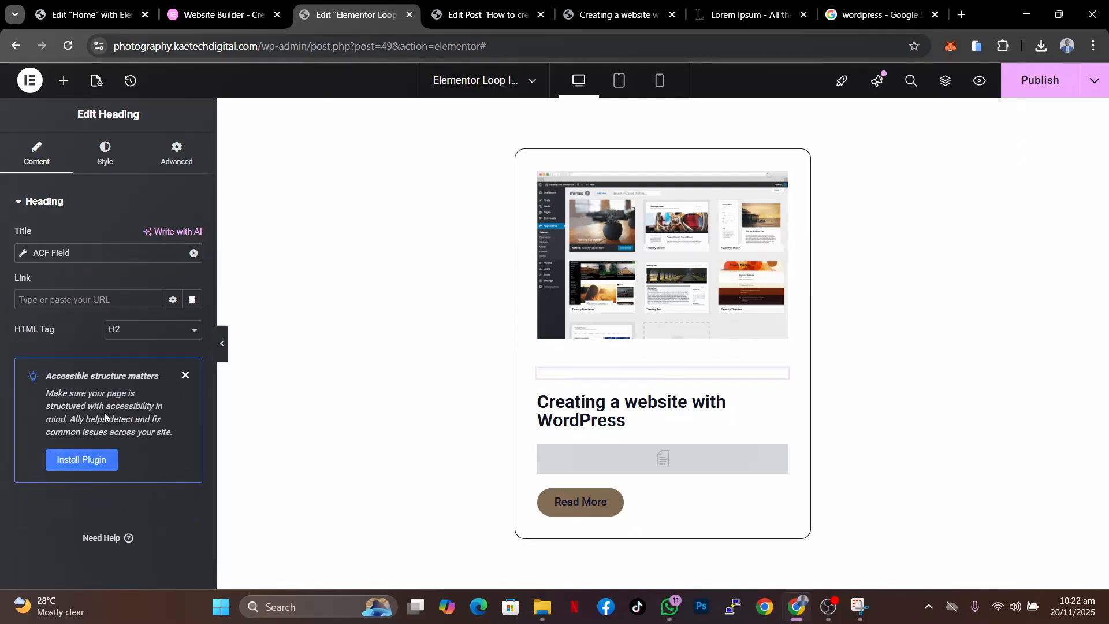
click(25, 254)
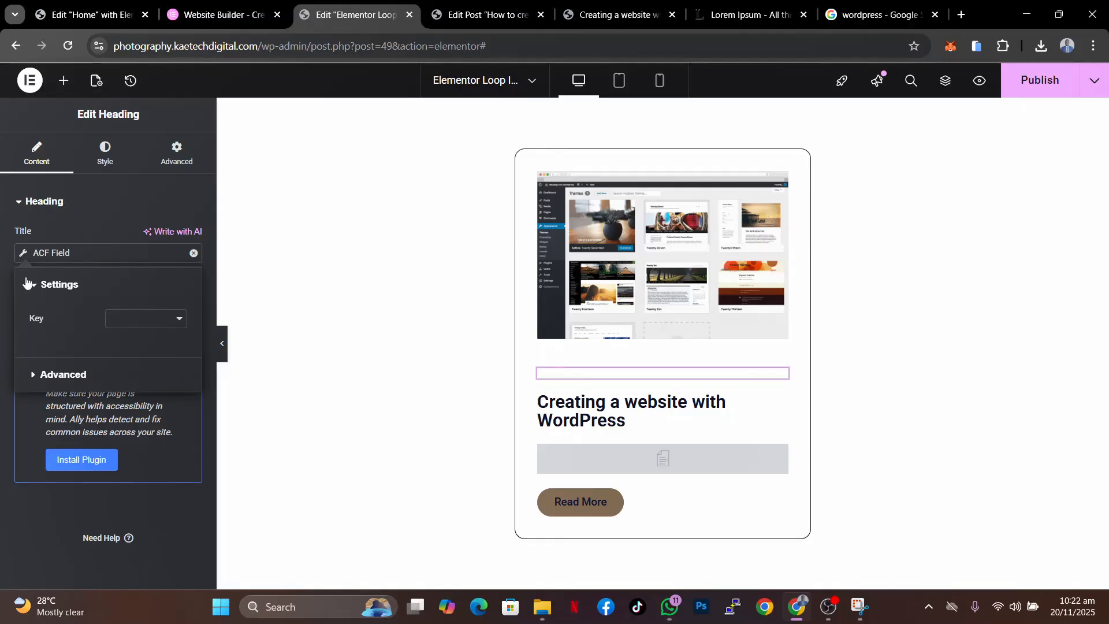
click(154, 320)
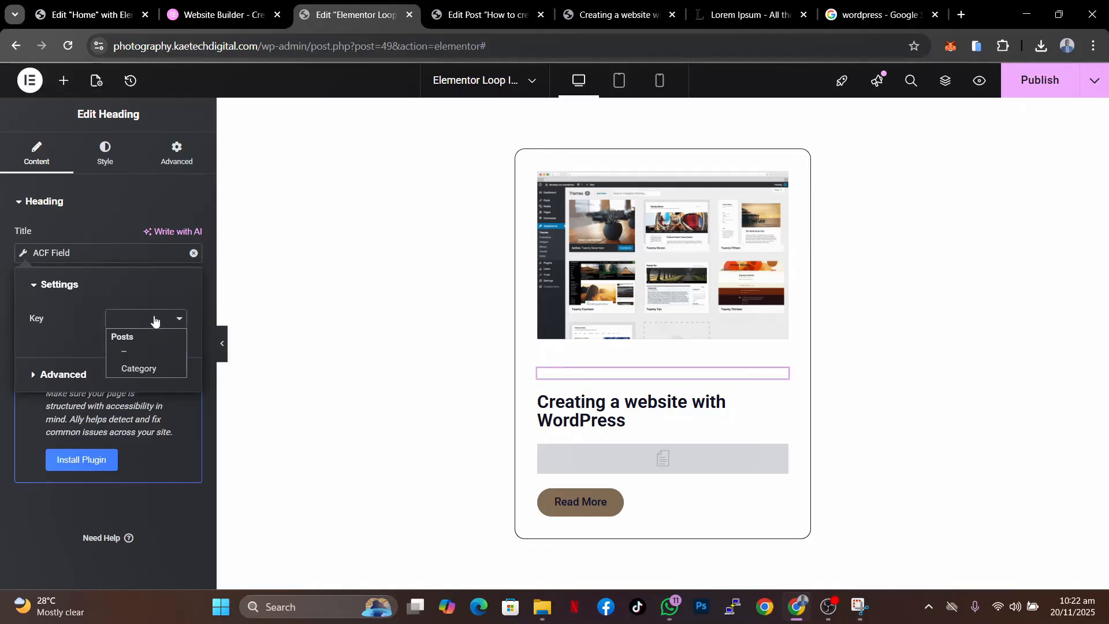
click(134, 370)
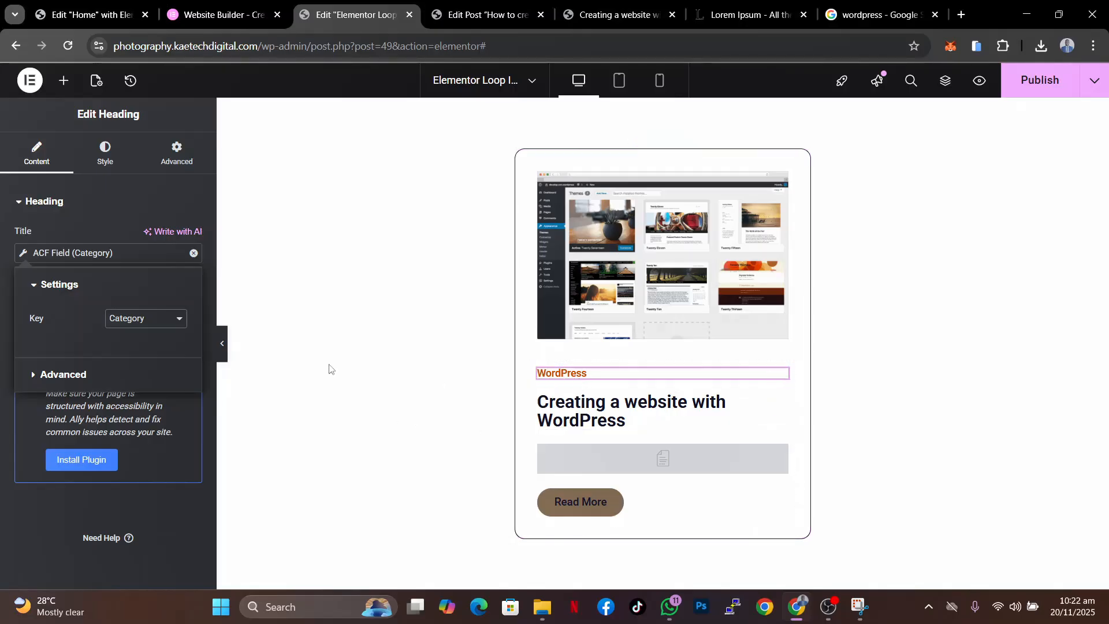
click(113, 233)
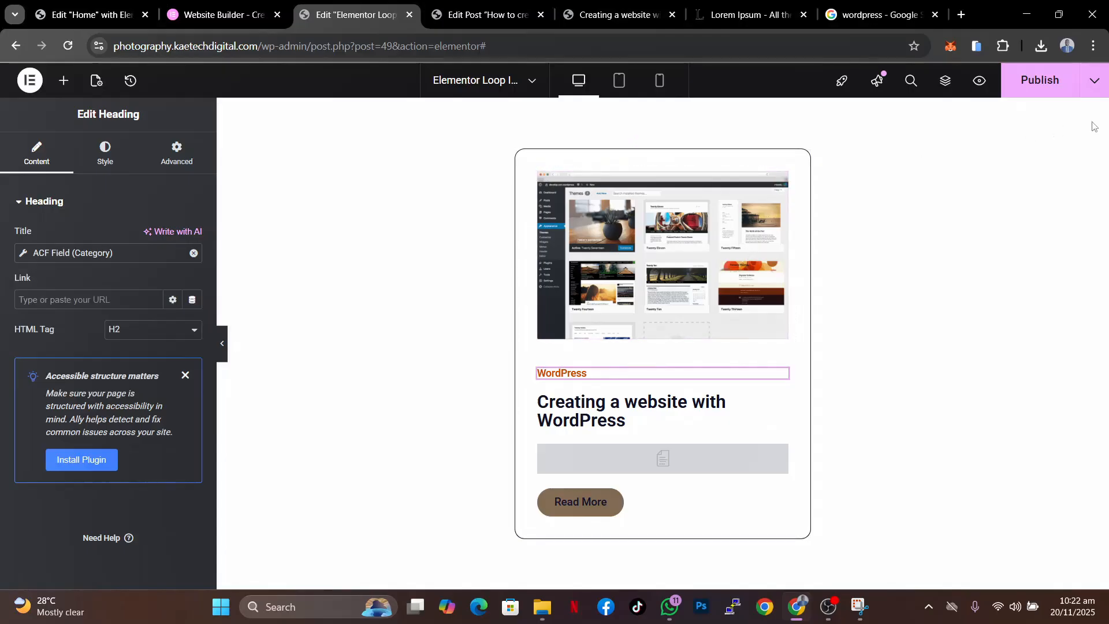
click(1054, 84)
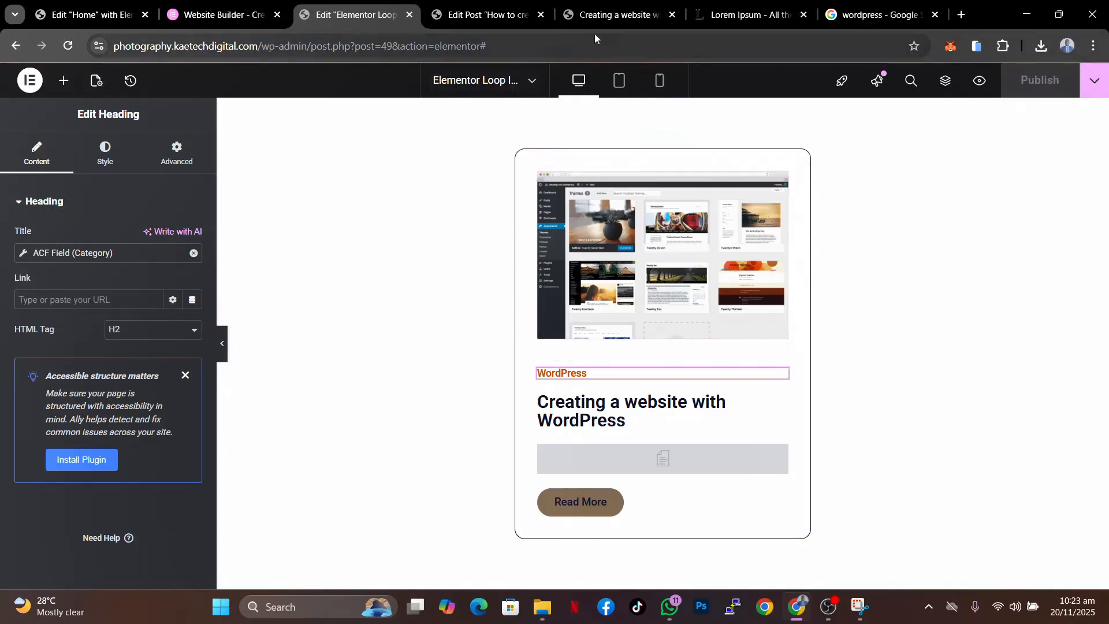
- Open the live Blog page and scroll through the post cards to check the category labels, closing the popup
click(638, 16)
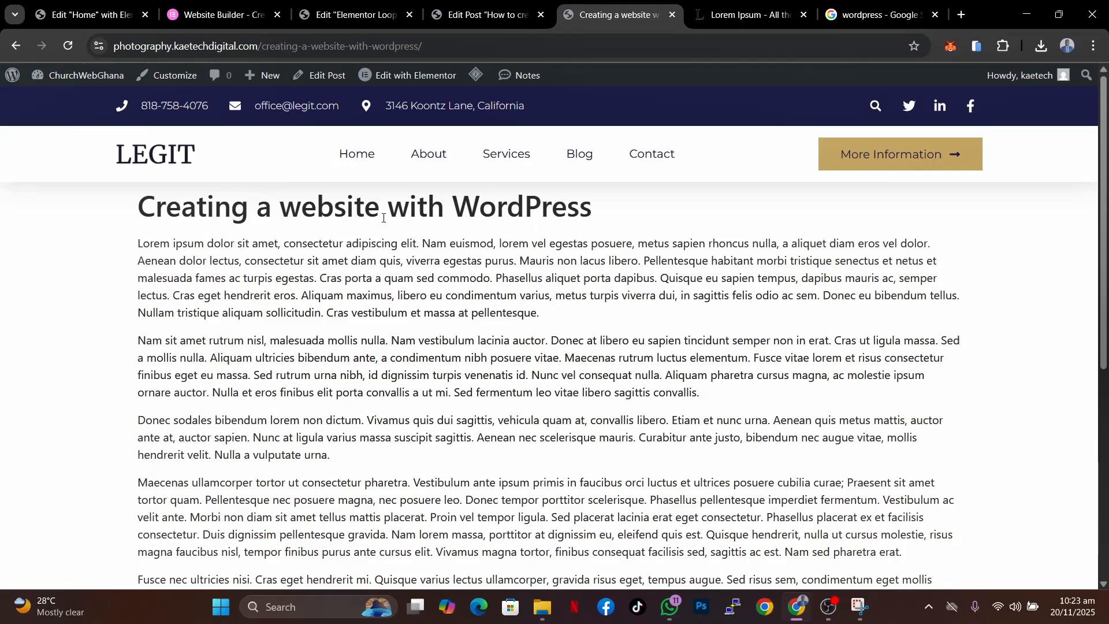
click(575, 154)
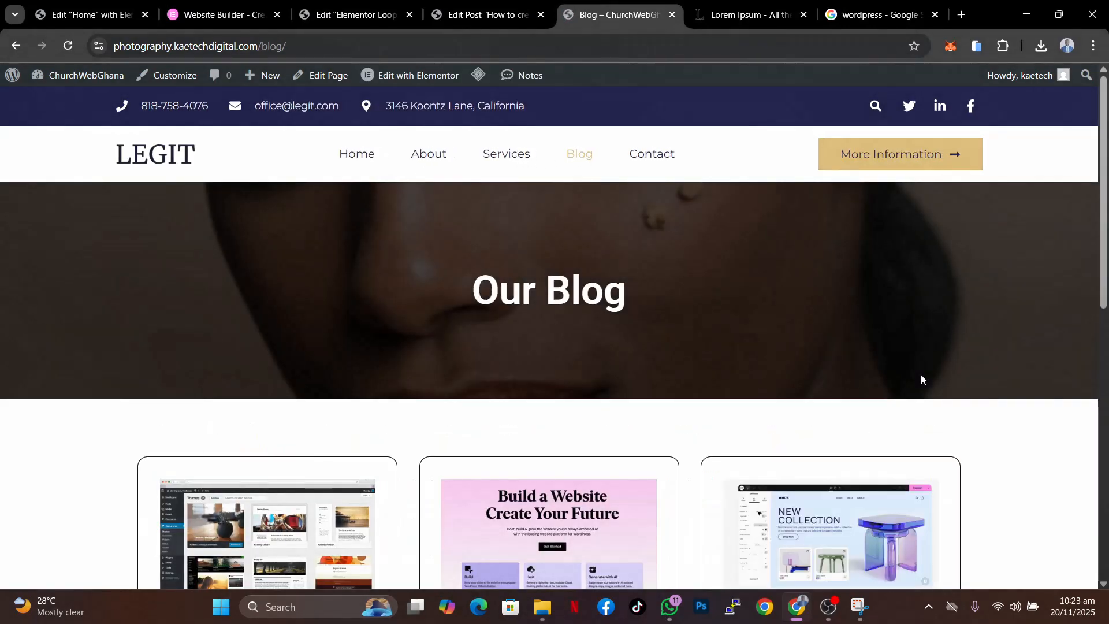
scroll(920, 373, down, 2)
scroll(871, 206, down, 3)
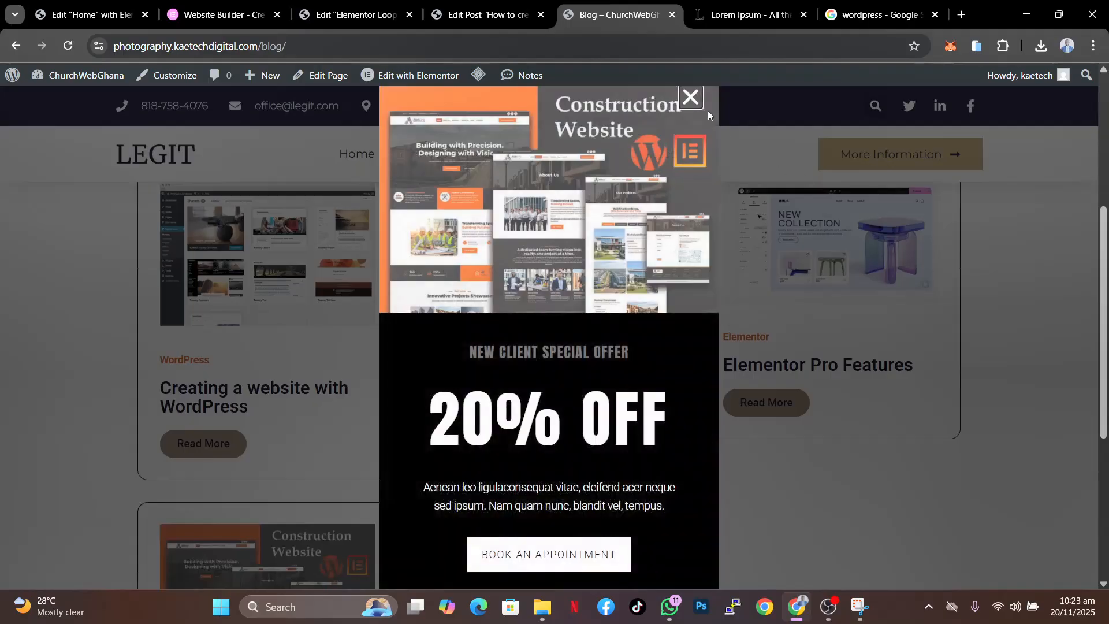
click(690, 97)
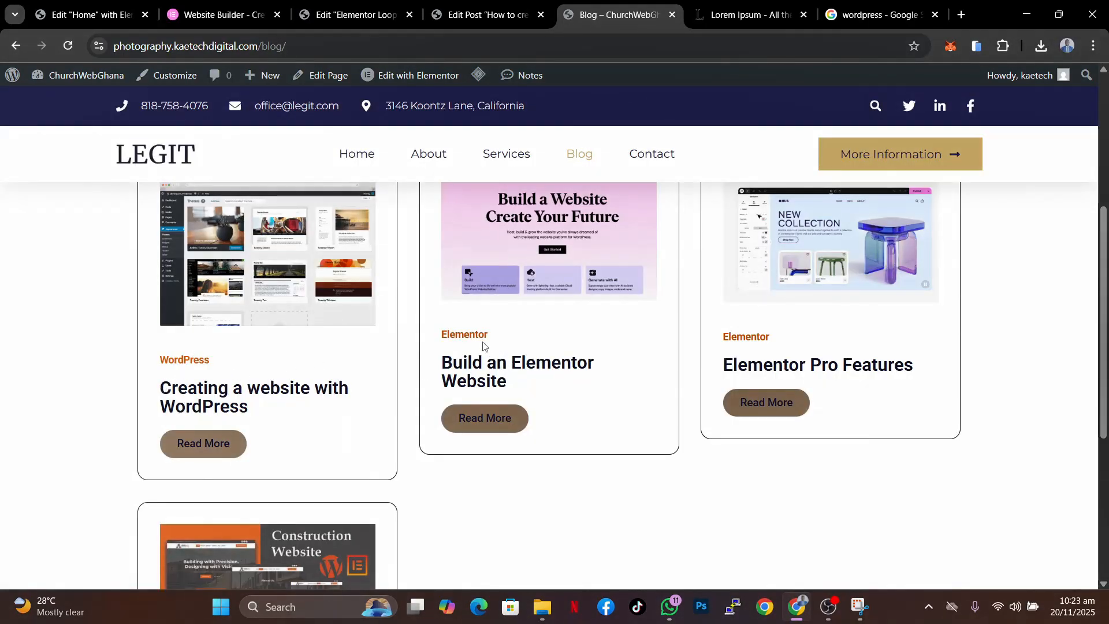
scroll(442, 462, down, 4)
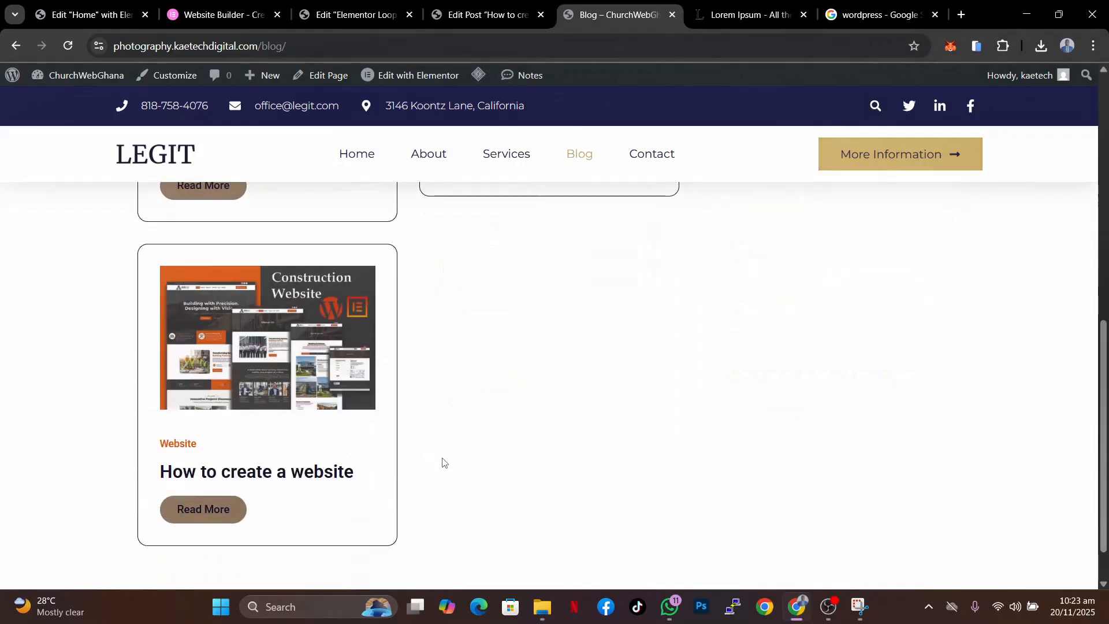
scroll(577, 379, up, 5)
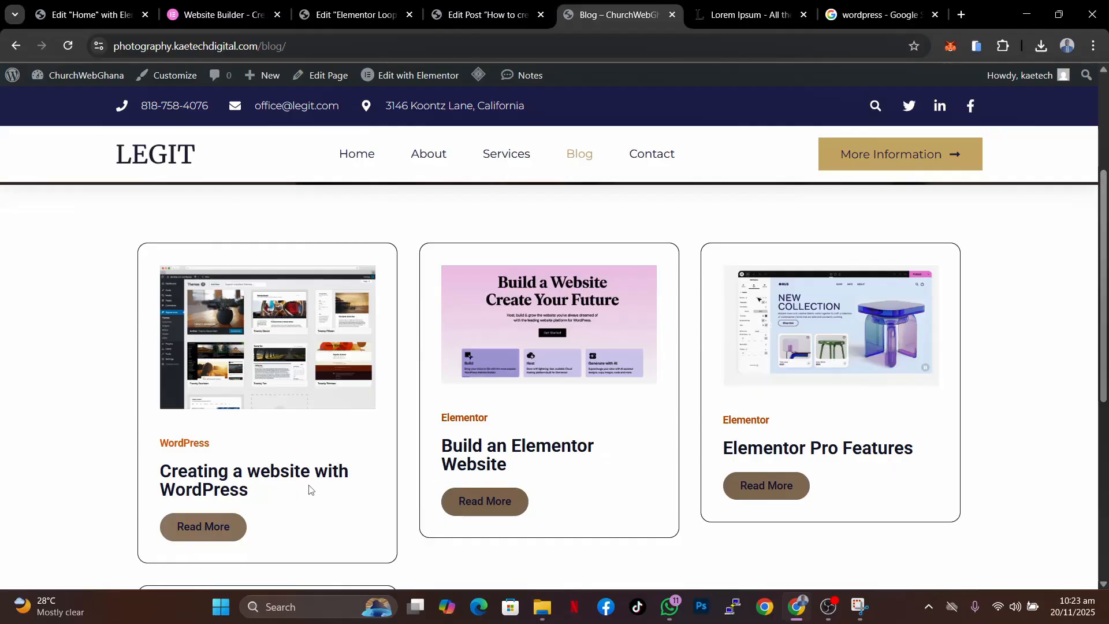
scroll(309, 489, down, 4)
scroll(309, 489, up, 8)
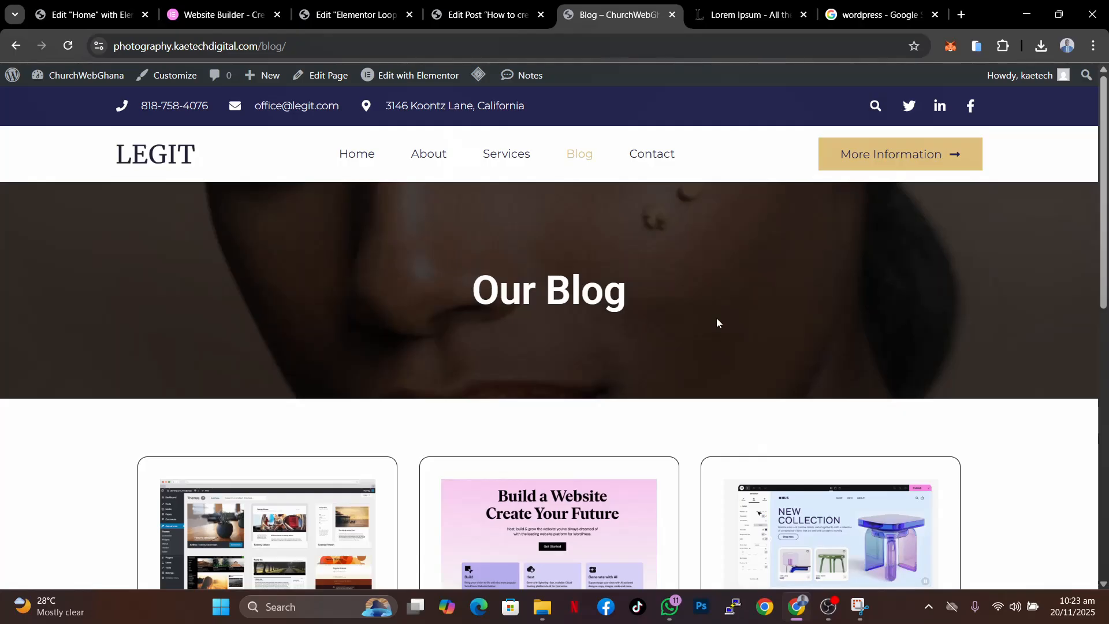
scroll(716, 317, down, 5)
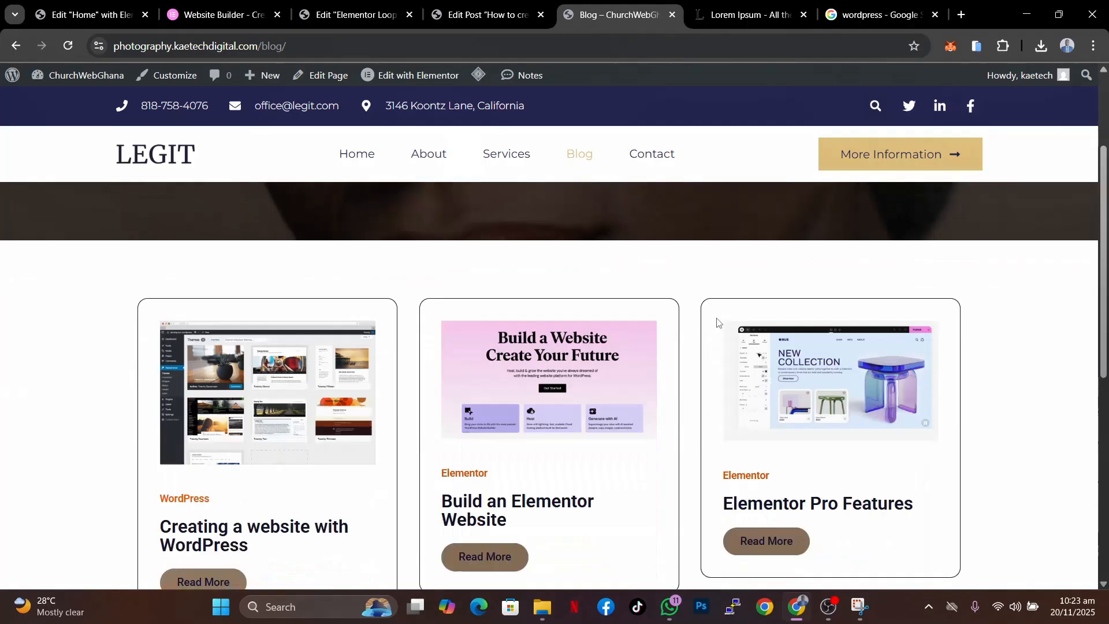
scroll(716, 317, up, 5)
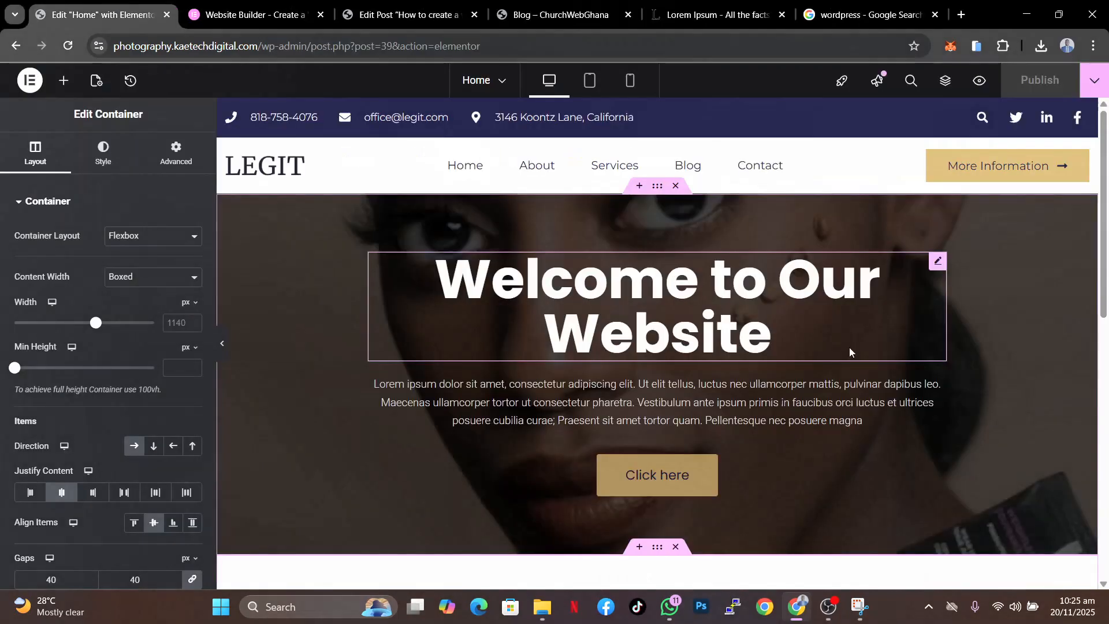
scroll(849, 347, down, 5)
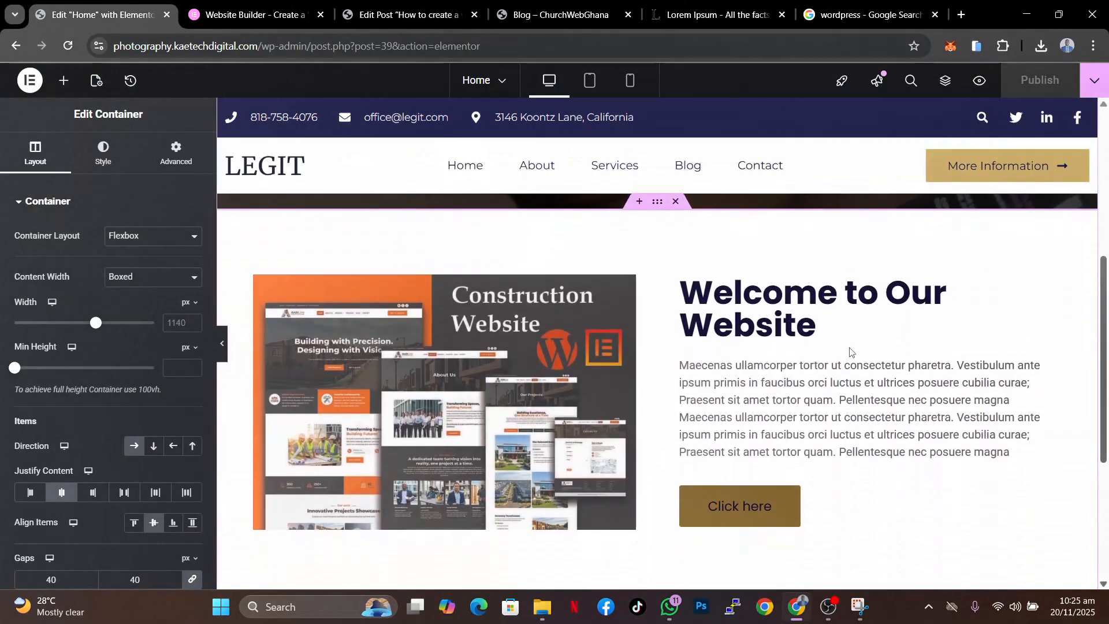
- In the Home page editor, set the hero container's entrance animation to Fade In
scroll(849, 350, down, 5)
scroll(848, 349, up, 5)
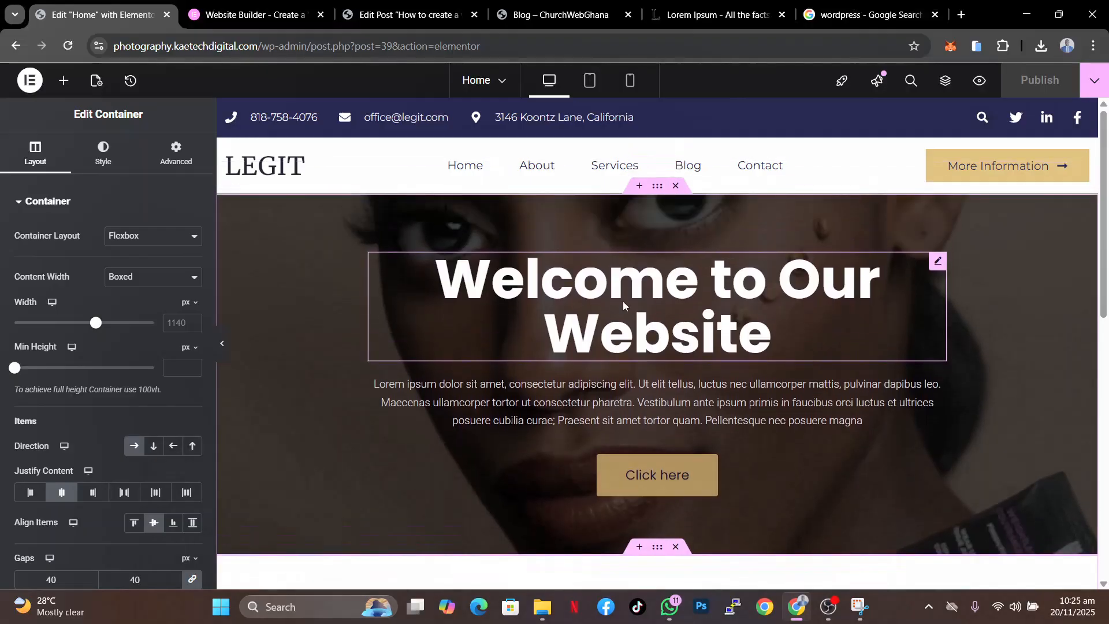
scroll(742, 372, down, 6)
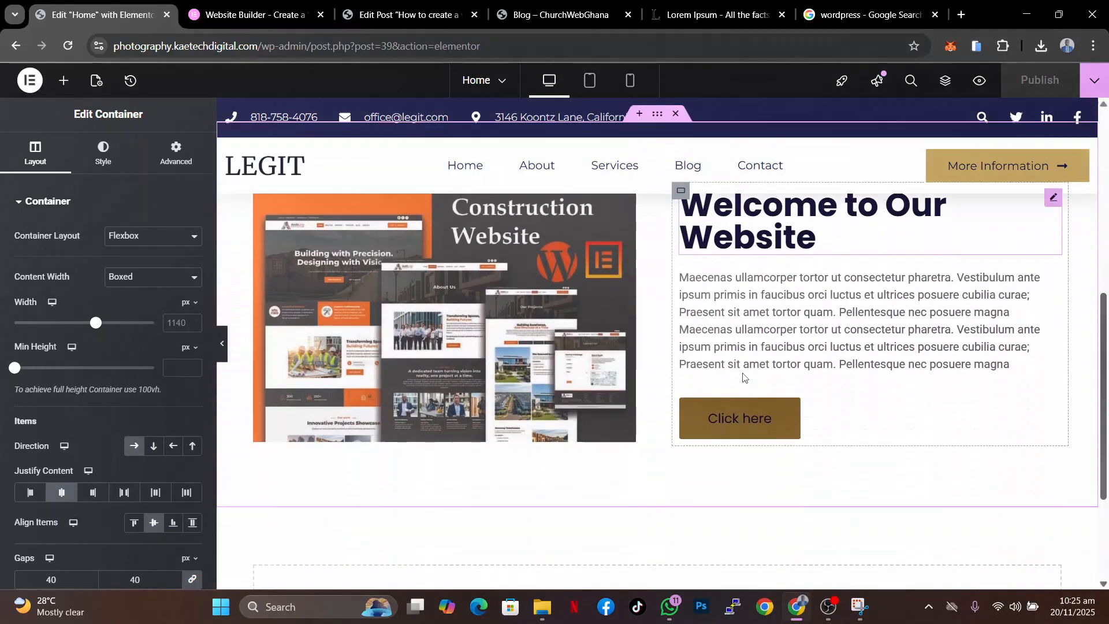
scroll(742, 377, up, 6)
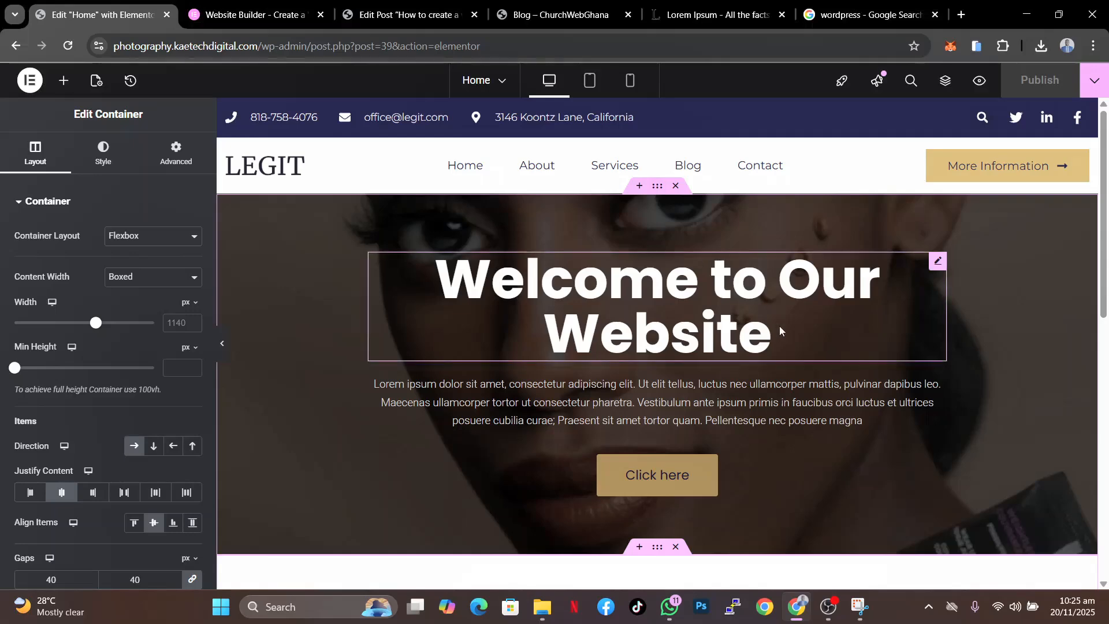
scroll(779, 326, down, 3)
scroll(750, 280, up, 3)
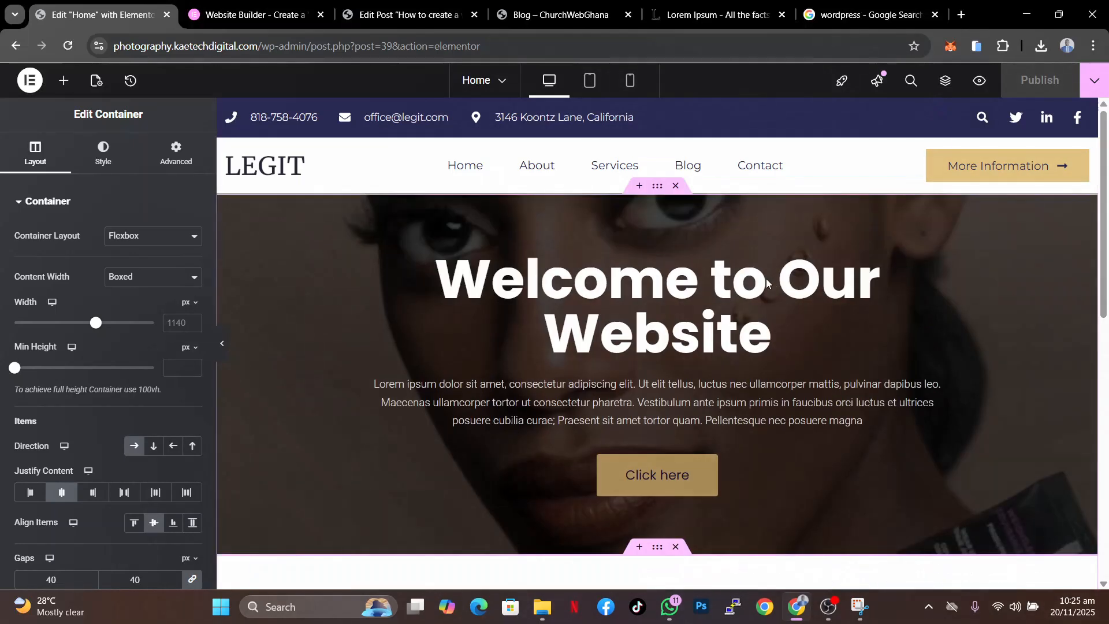
scroll(766, 278, down, 3)
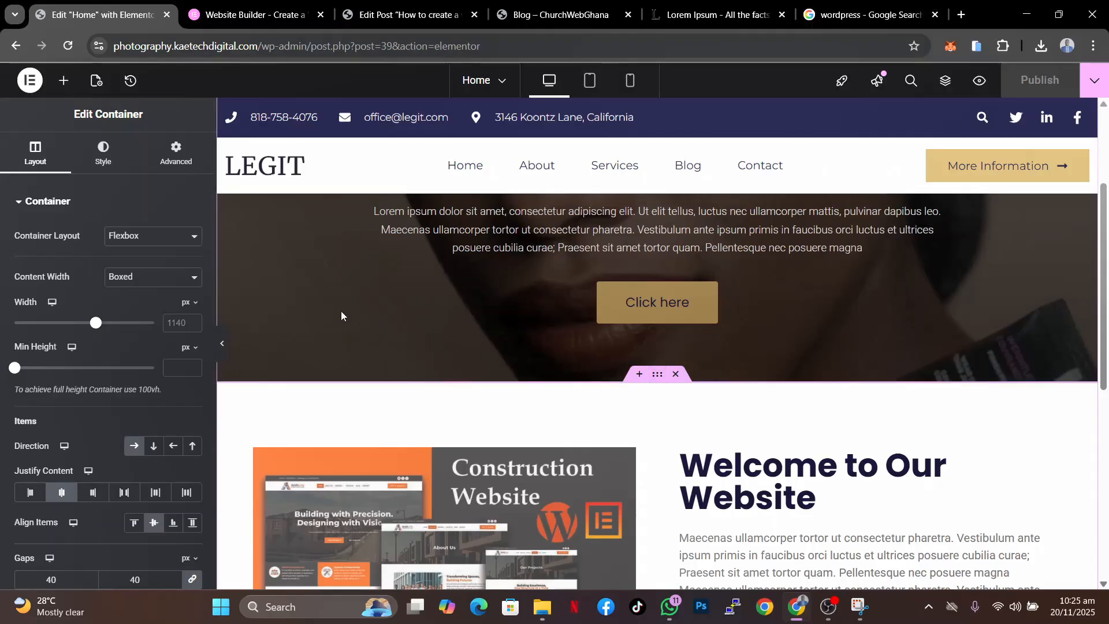
click(182, 156)
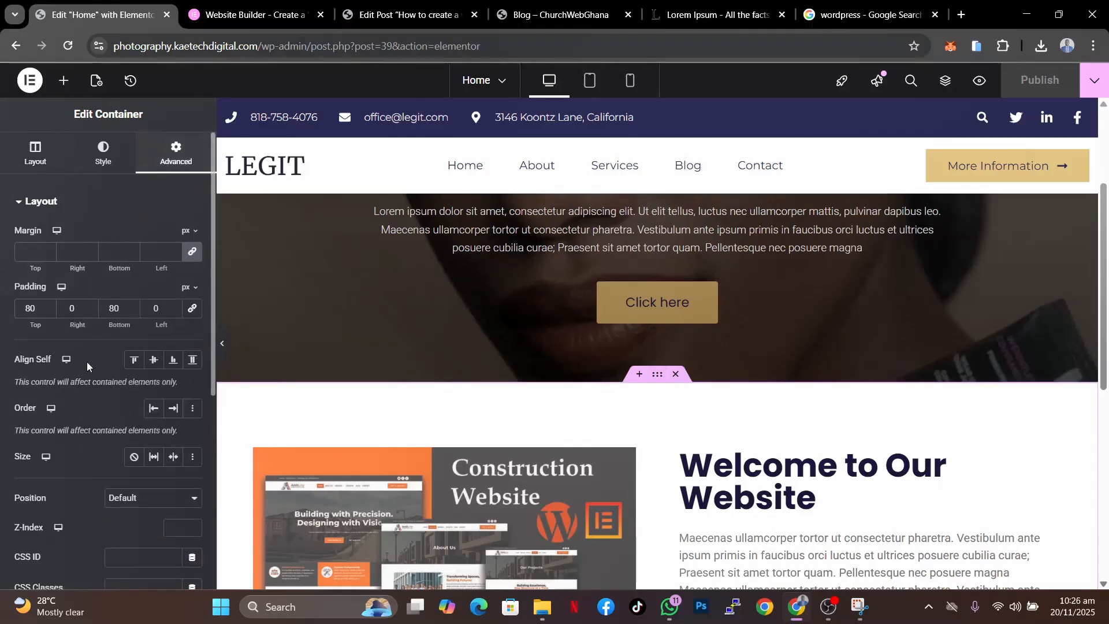
scroll(71, 442, down, 4)
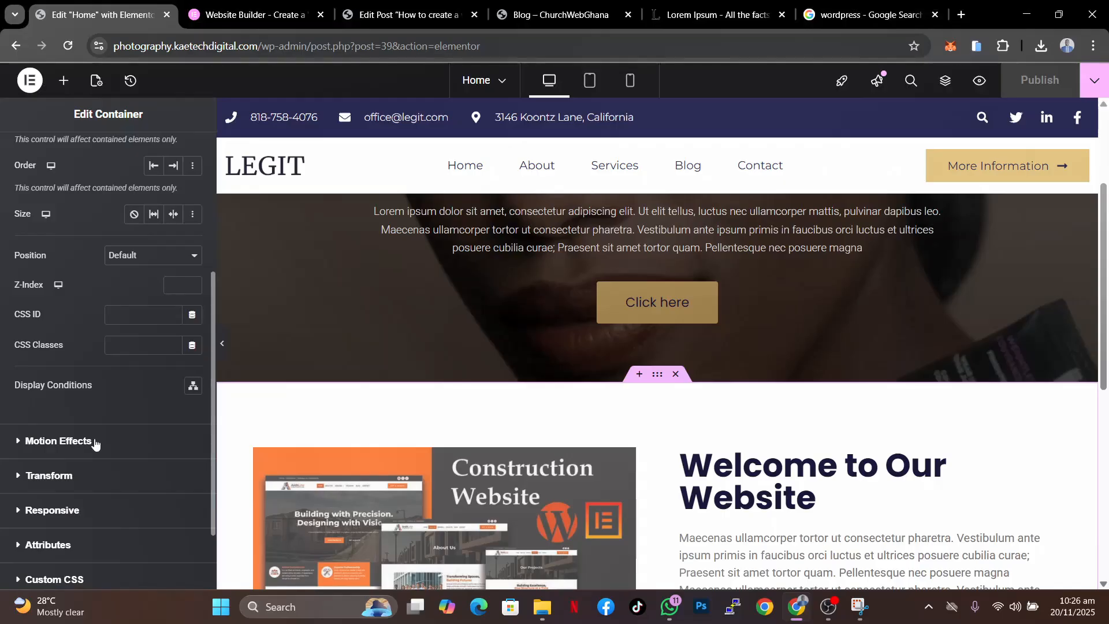
click(95, 442)
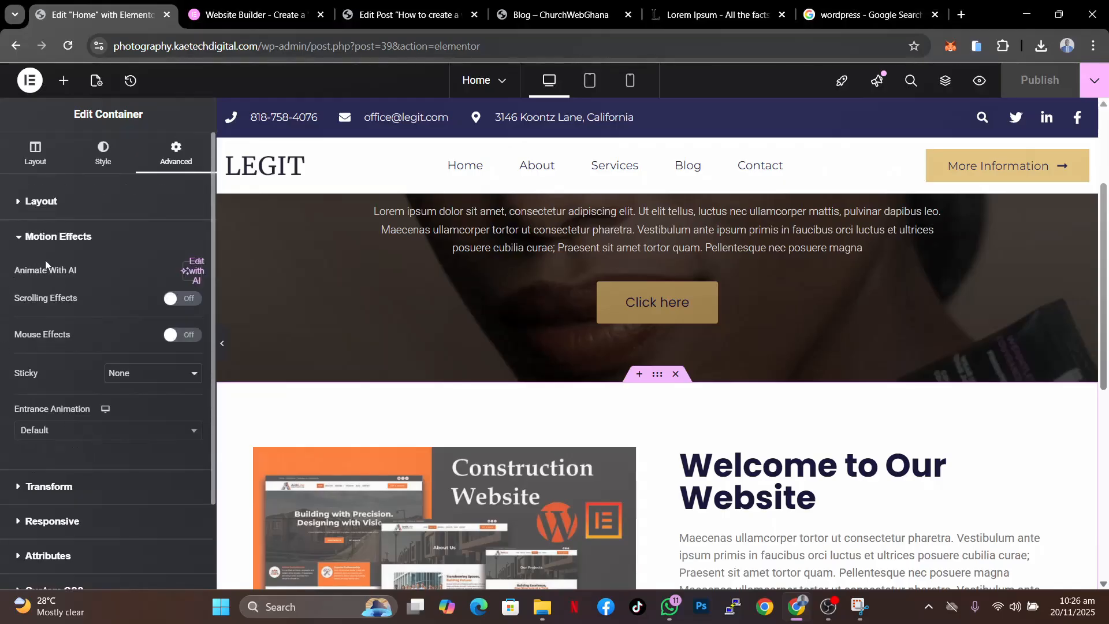
click(125, 435)
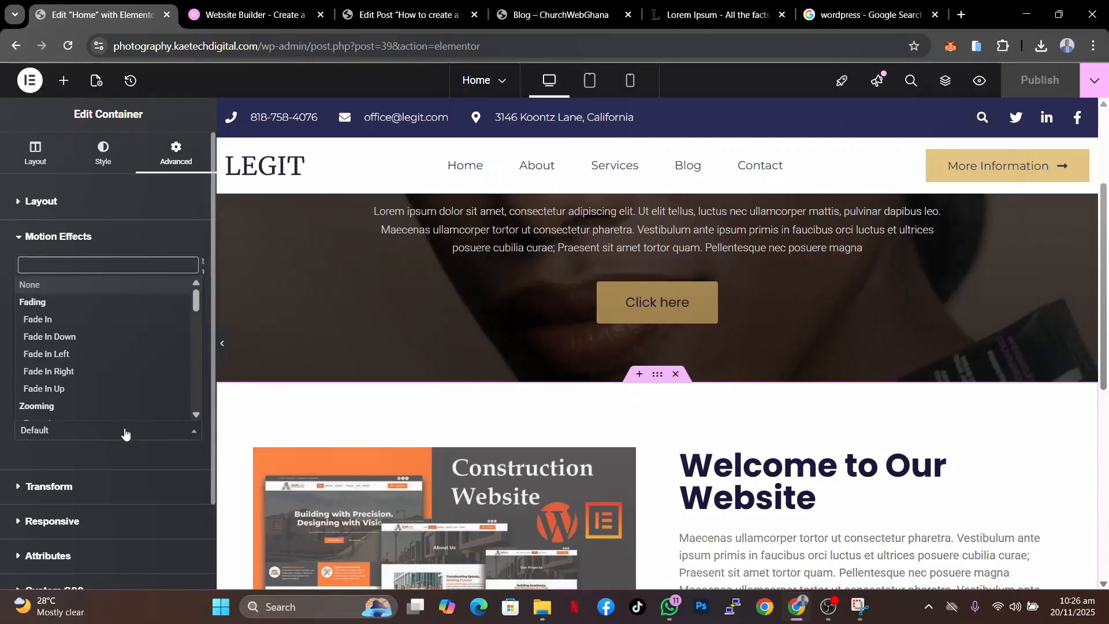
click(53, 320)
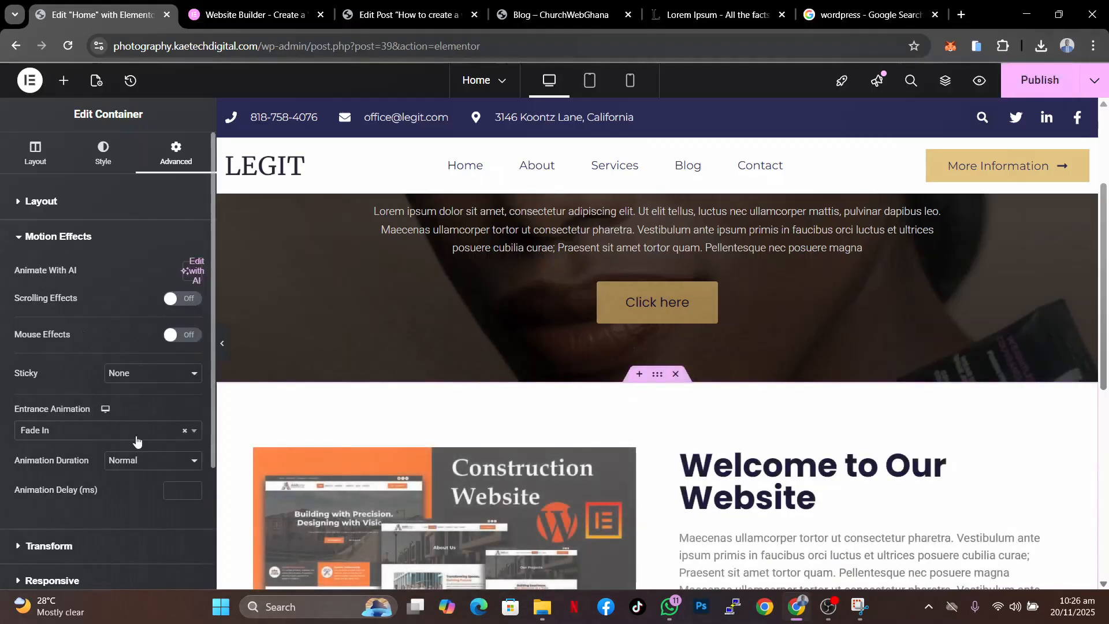
- Publish the Home page and open the live home page to preview it
click(1037, 80)
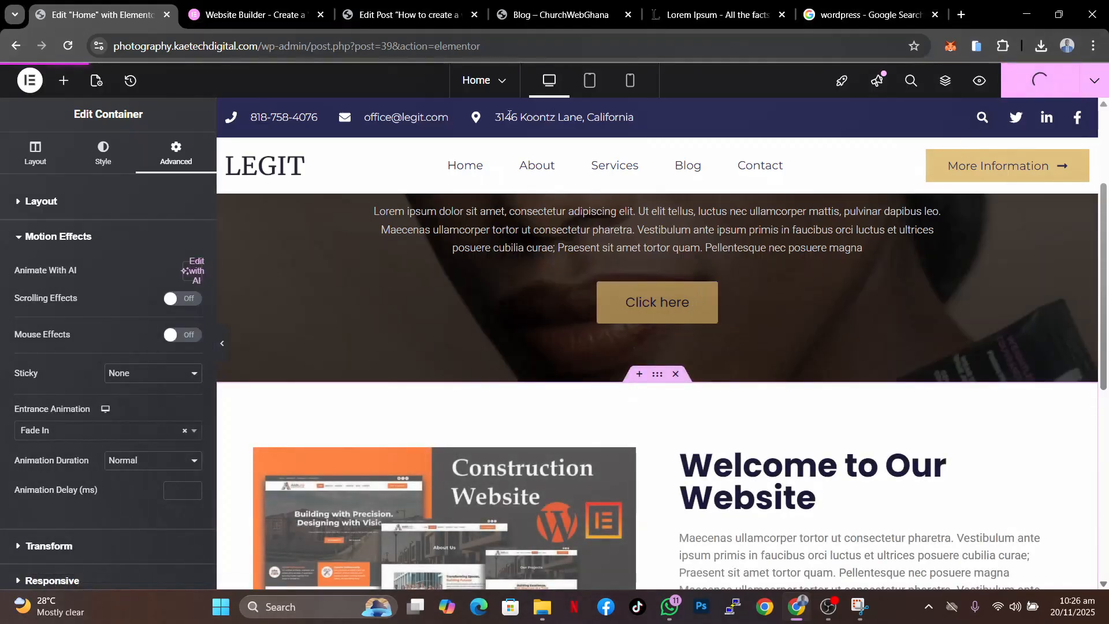
click(539, 15)
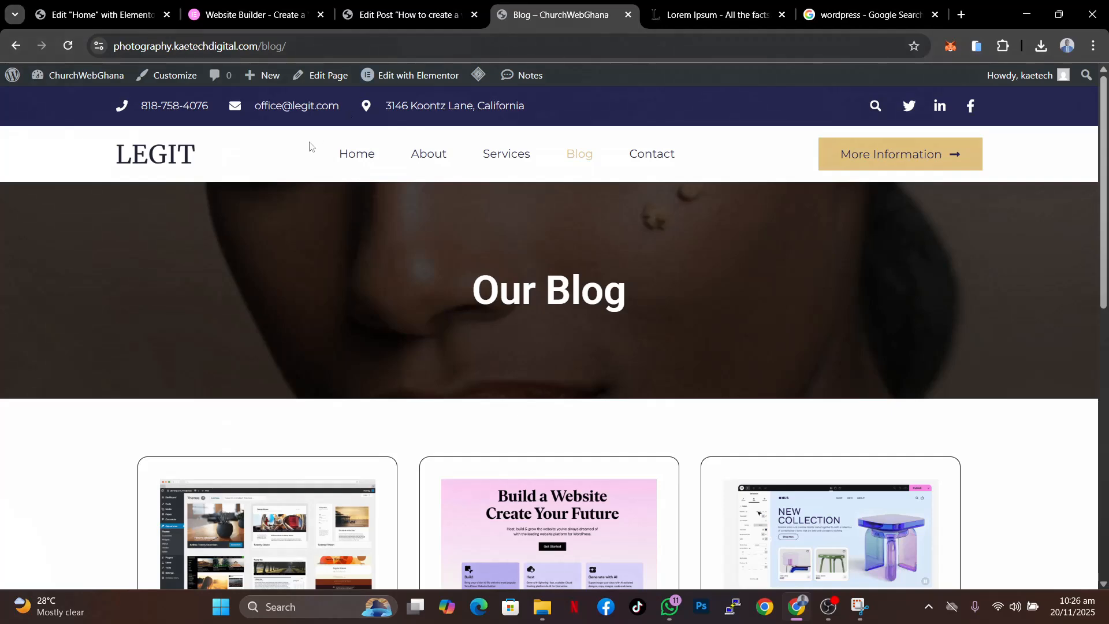
click(361, 153)
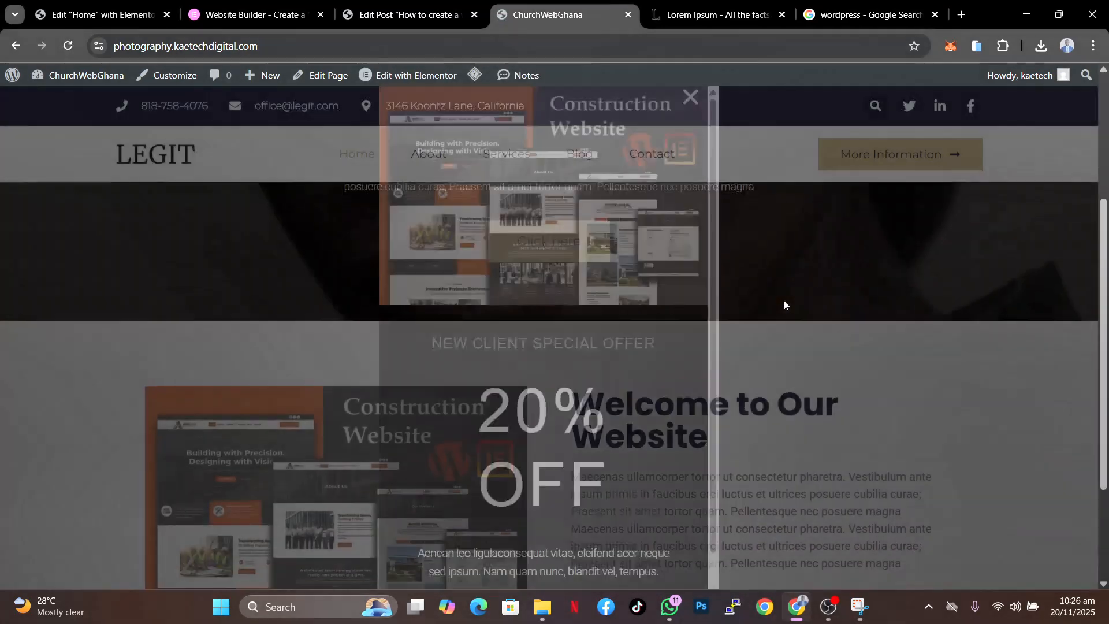
- Close the popup on the live page and open the Popups templates list in the WordPress dashboard
click(690, 97)
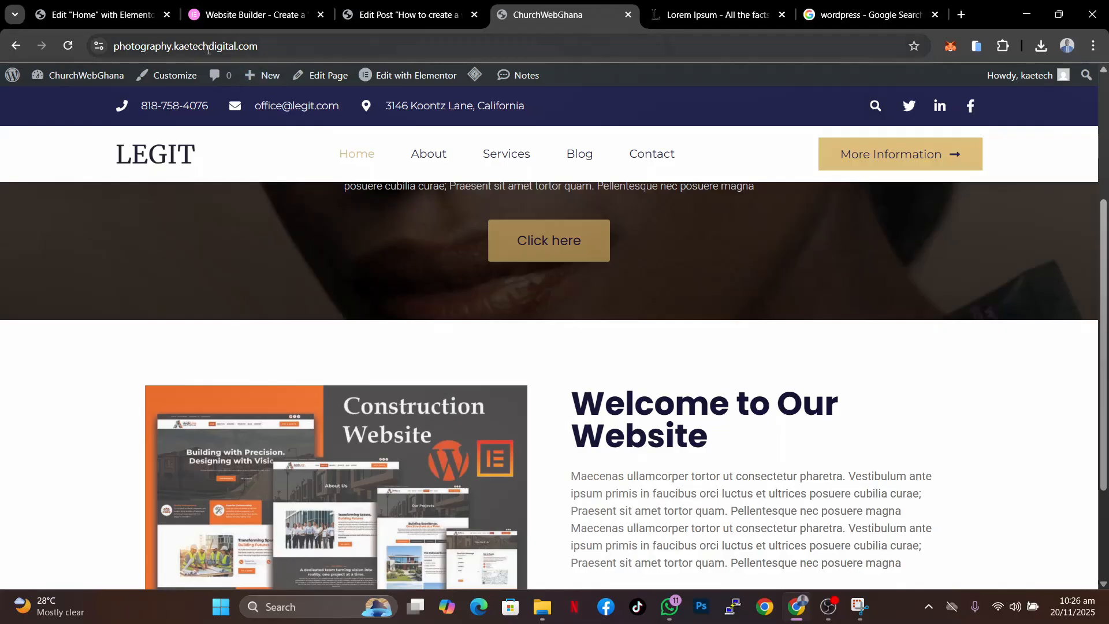
click(403, 15)
mouse_move(66, 330)
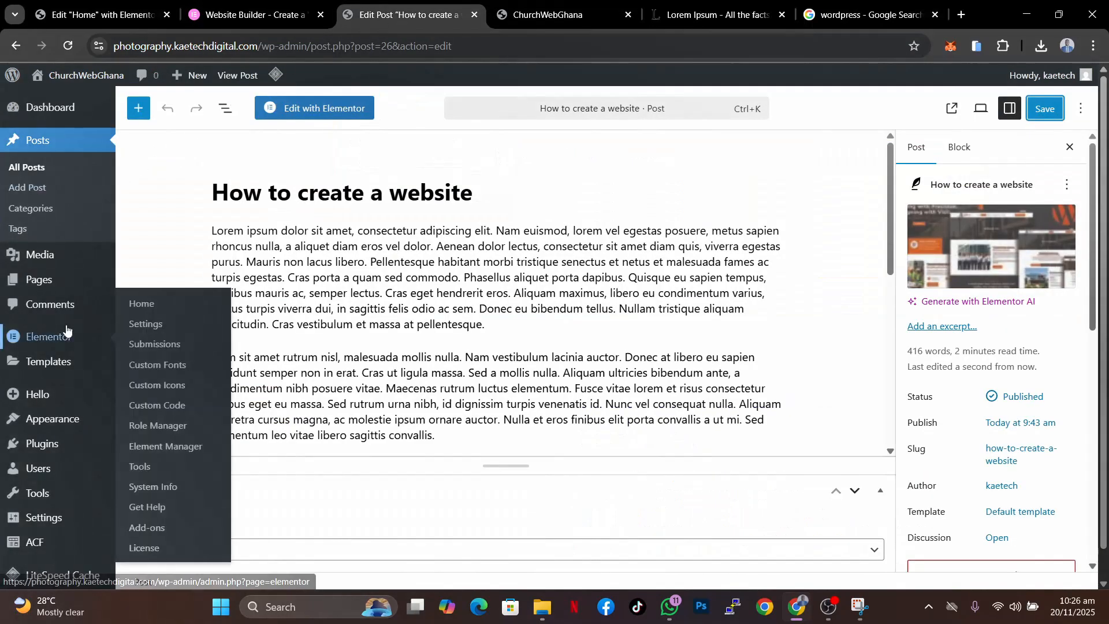
scroll(38, 439, down, 1)
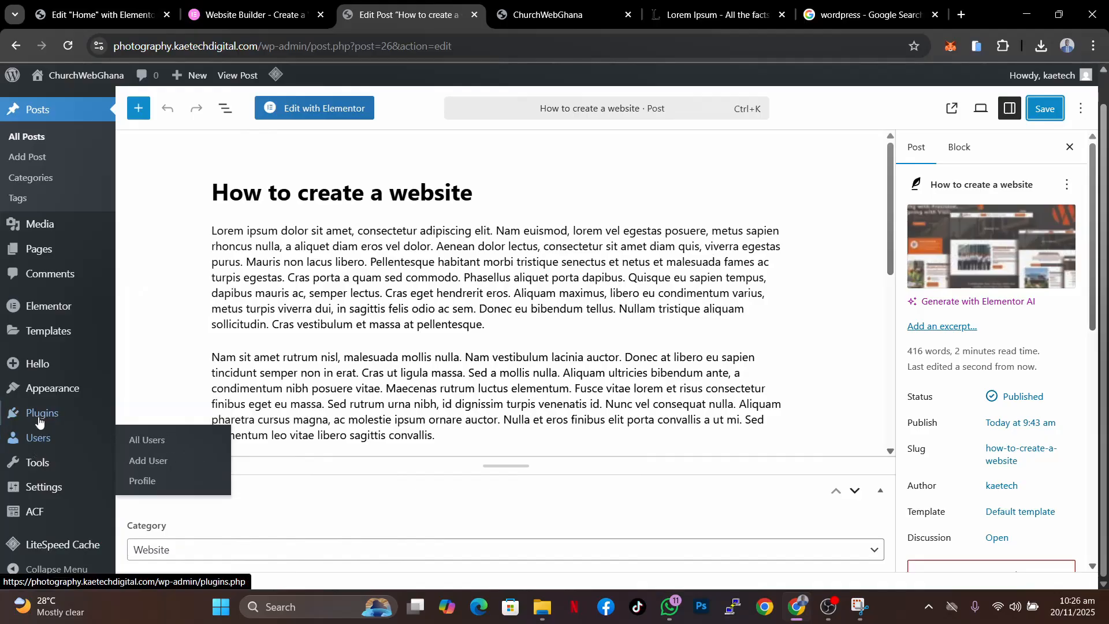
mouse_move(36, 500)
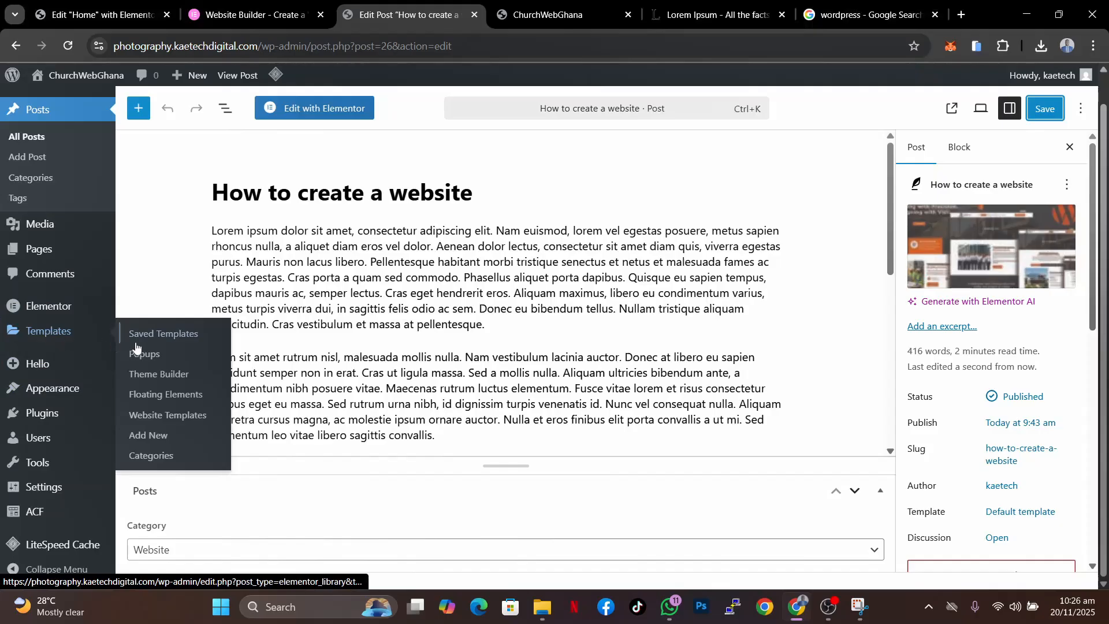
click(142, 353)
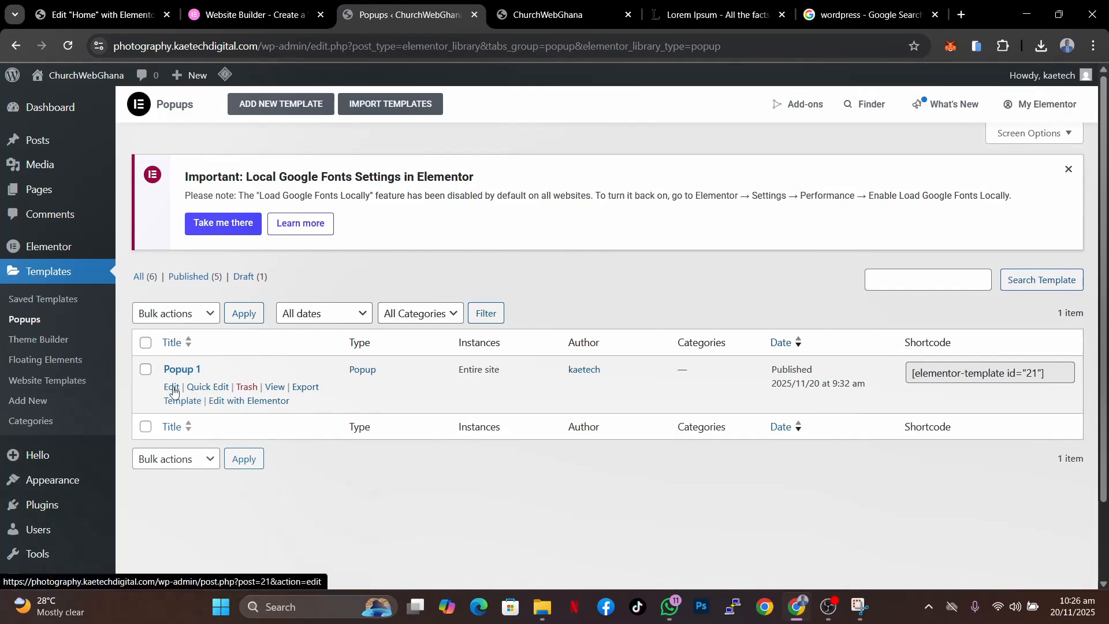
click(206, 389)
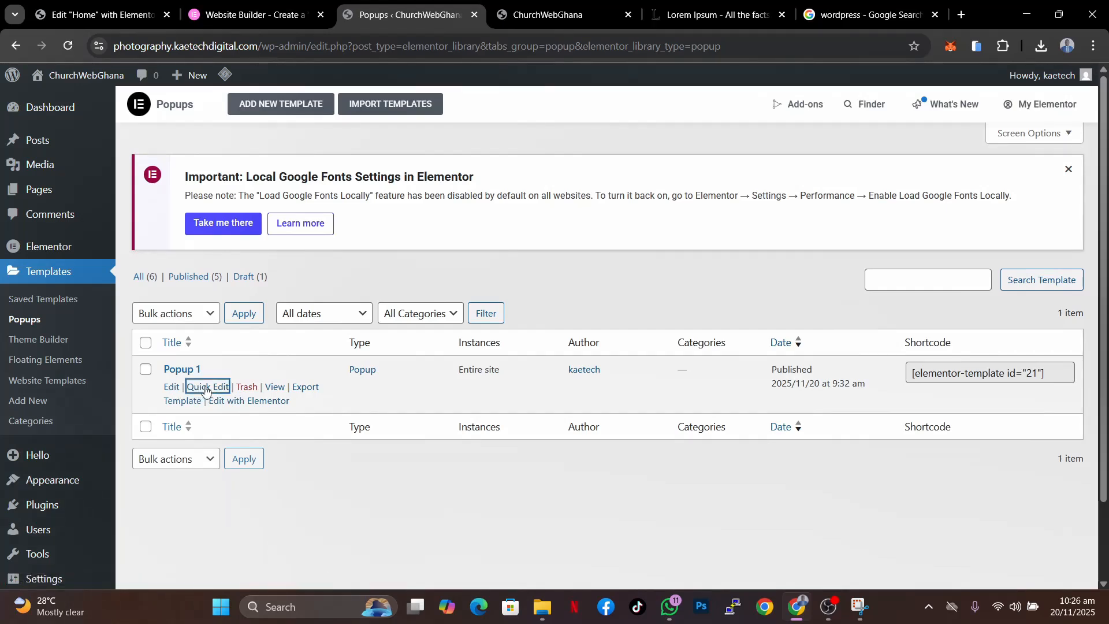
scroll(584, 444, down, 3)
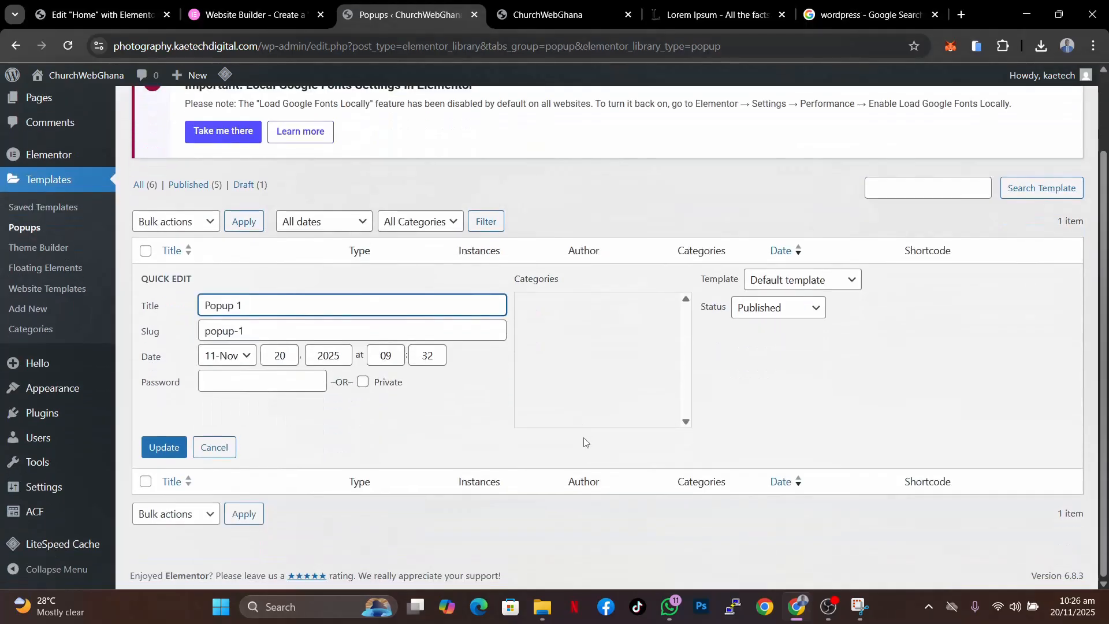
click(214, 447)
- Edit Popup 1 in Elementor, turn off its On Scroll trigger while keeping On Page Exit Intent, and save the publish settings
click(262, 312)
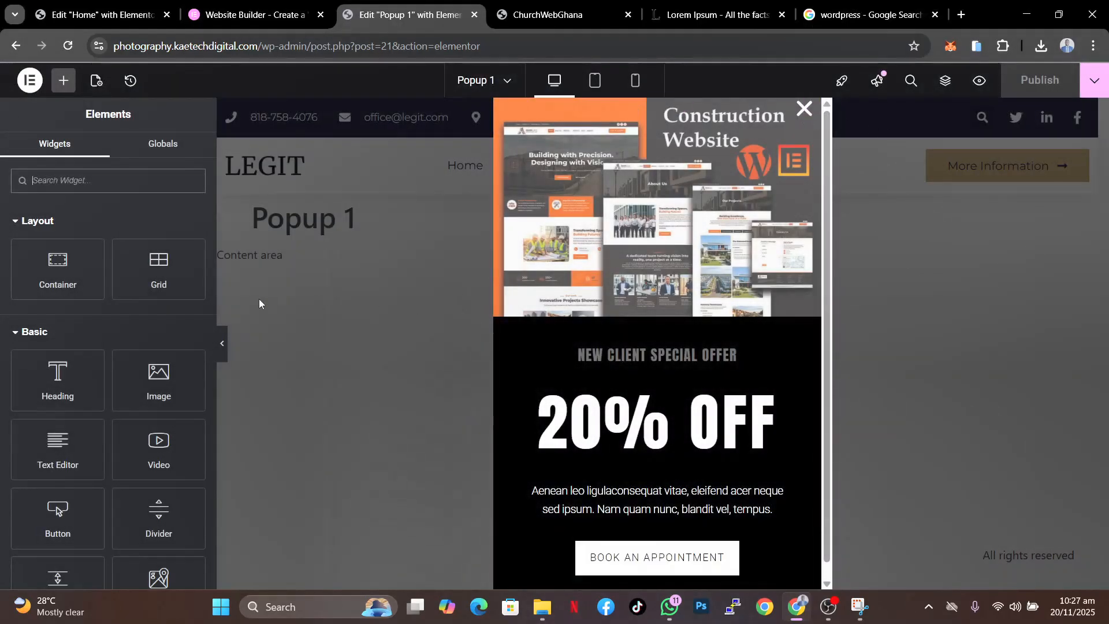
click(96, 80)
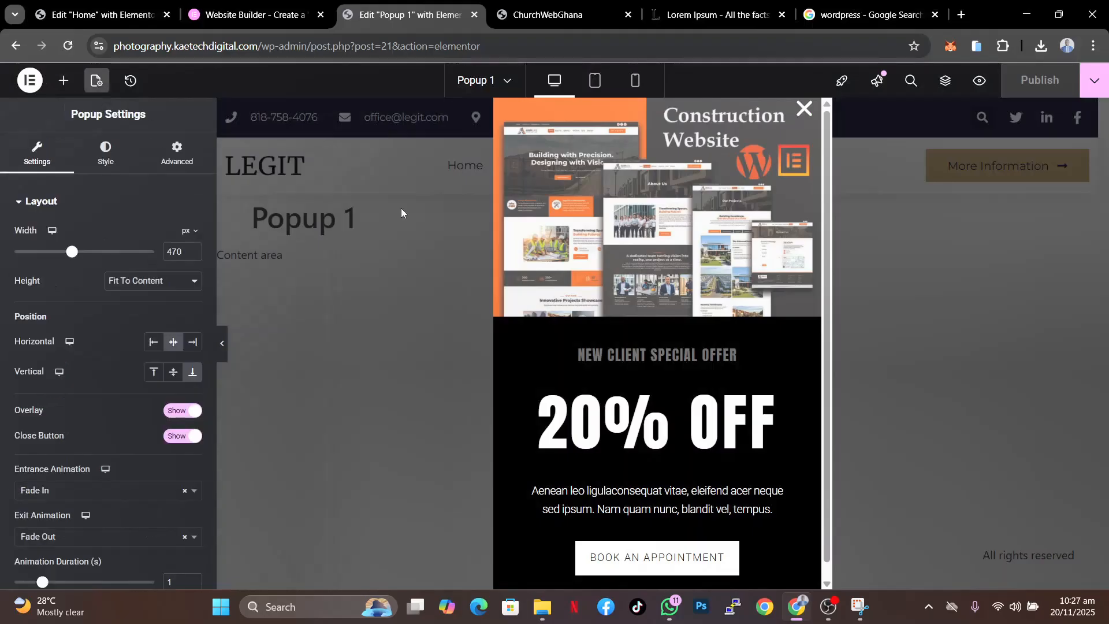
click(1095, 84)
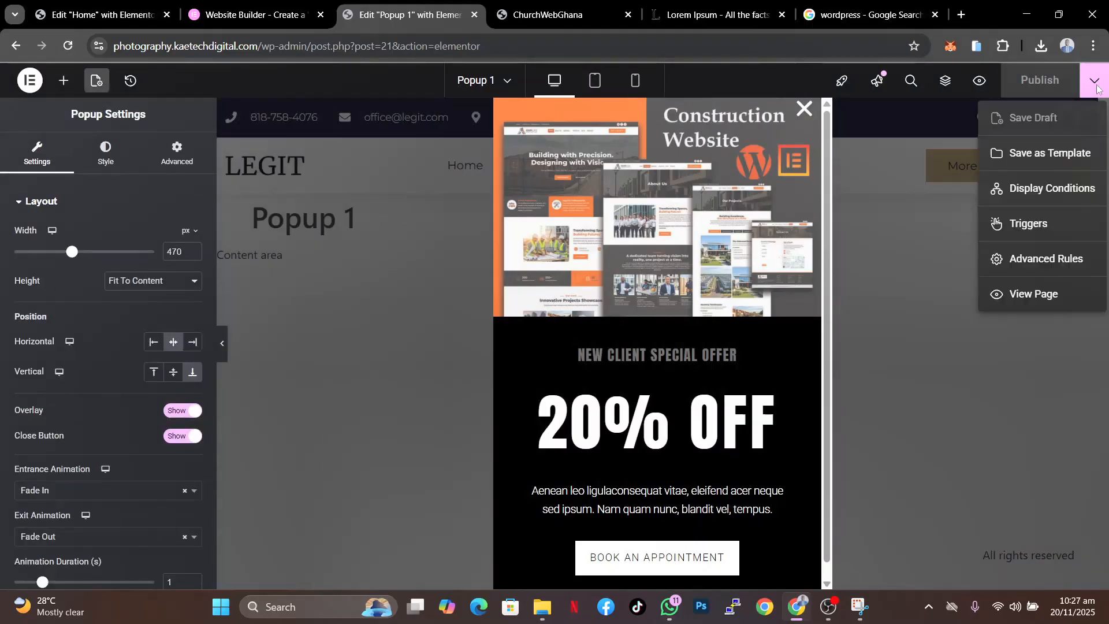
click(1027, 229)
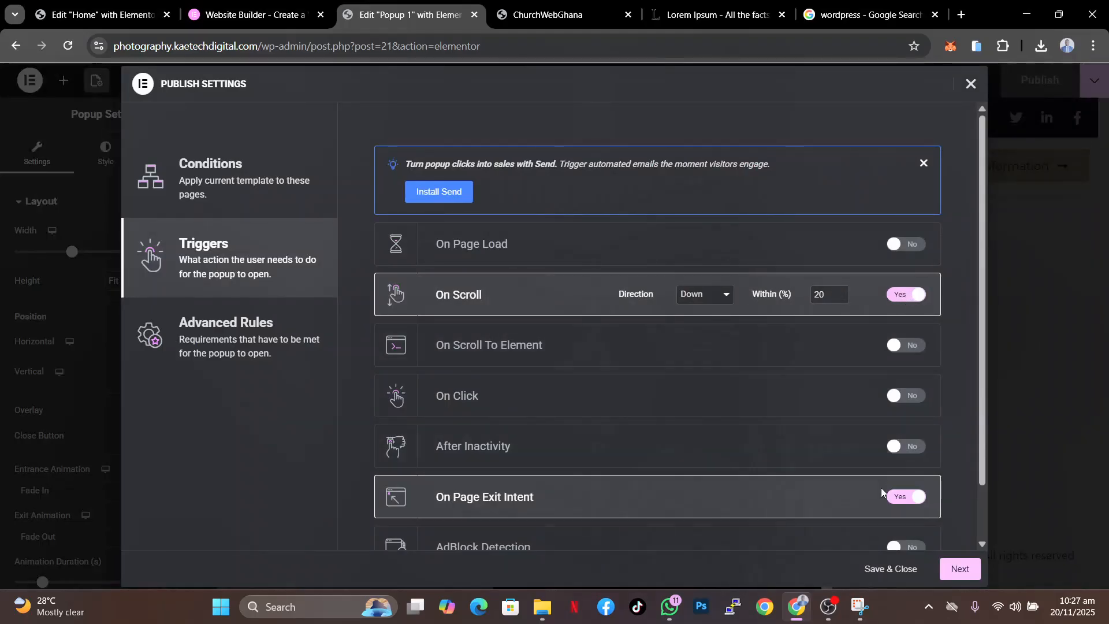
click(905, 295)
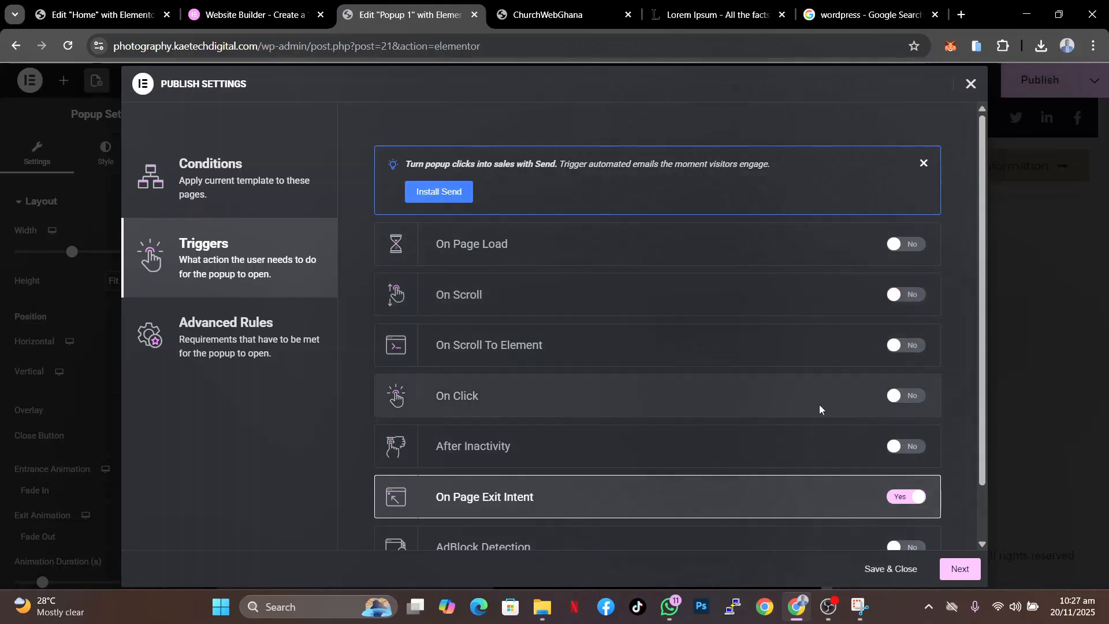
scroll(818, 404, down, 2)
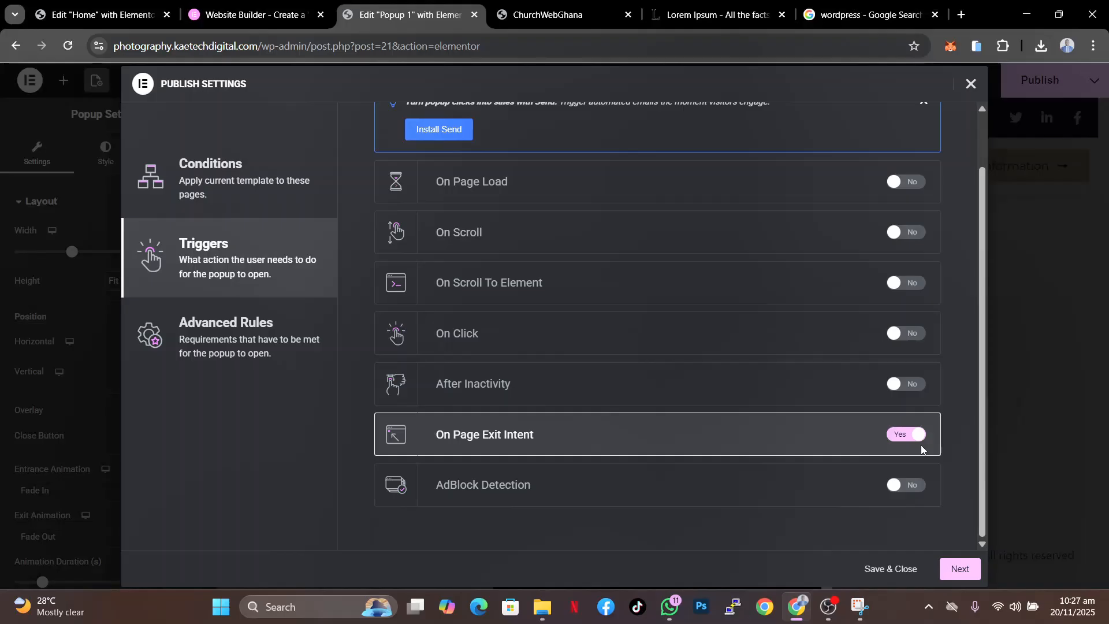
click(960, 570)
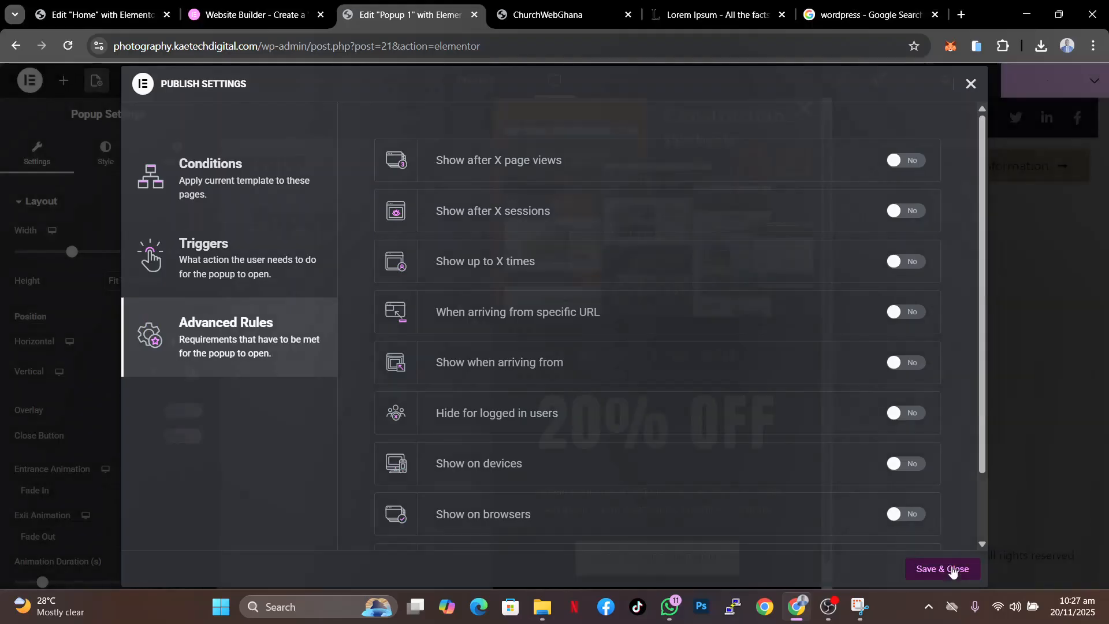
click(946, 568)
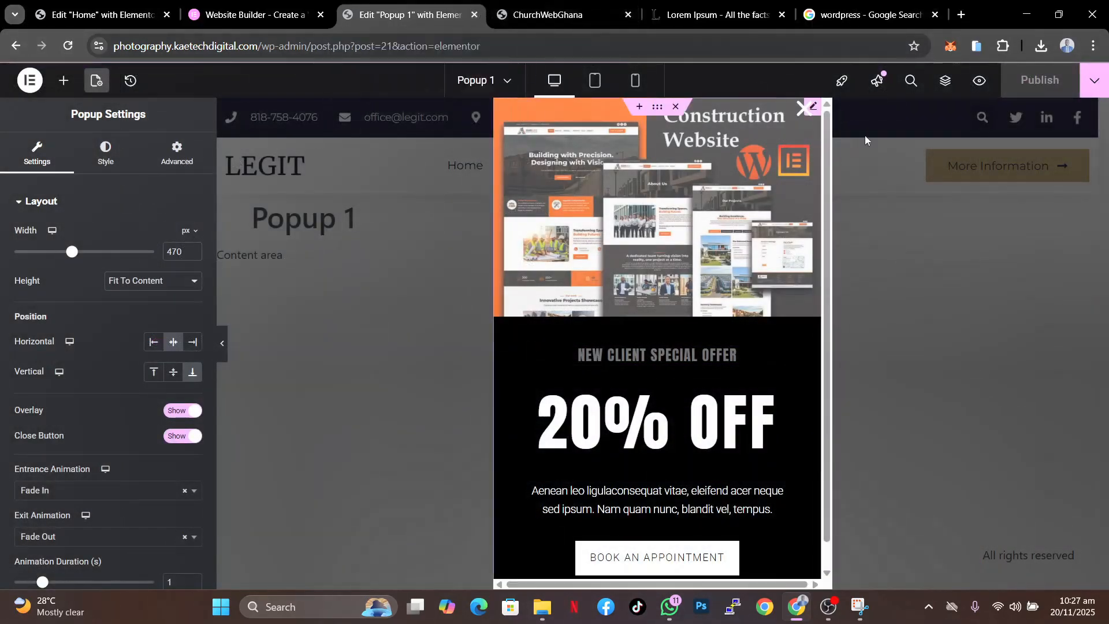
- Exit the popup editor to WordPress and reload the live home page, scrolling down to test when the popup appears
click(30, 82)
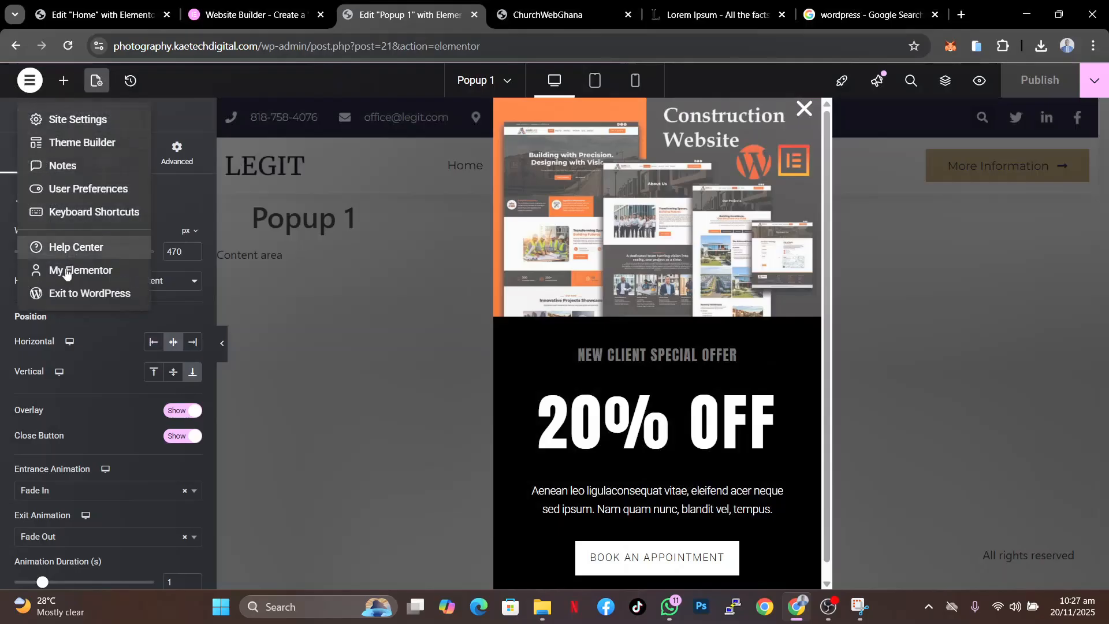
click(72, 293)
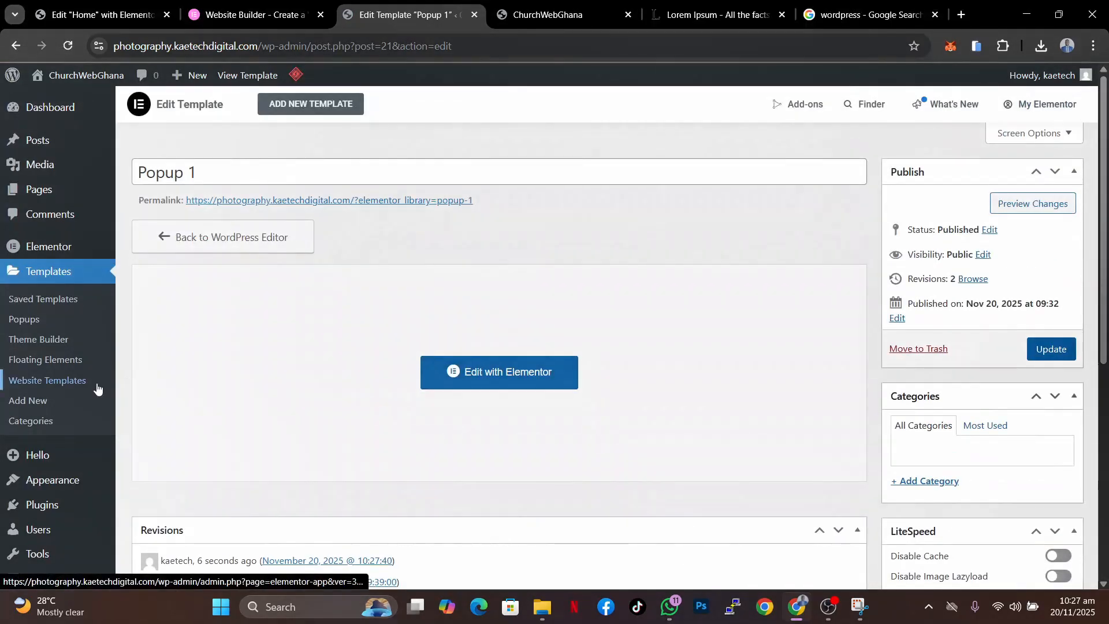
click(137, 26)
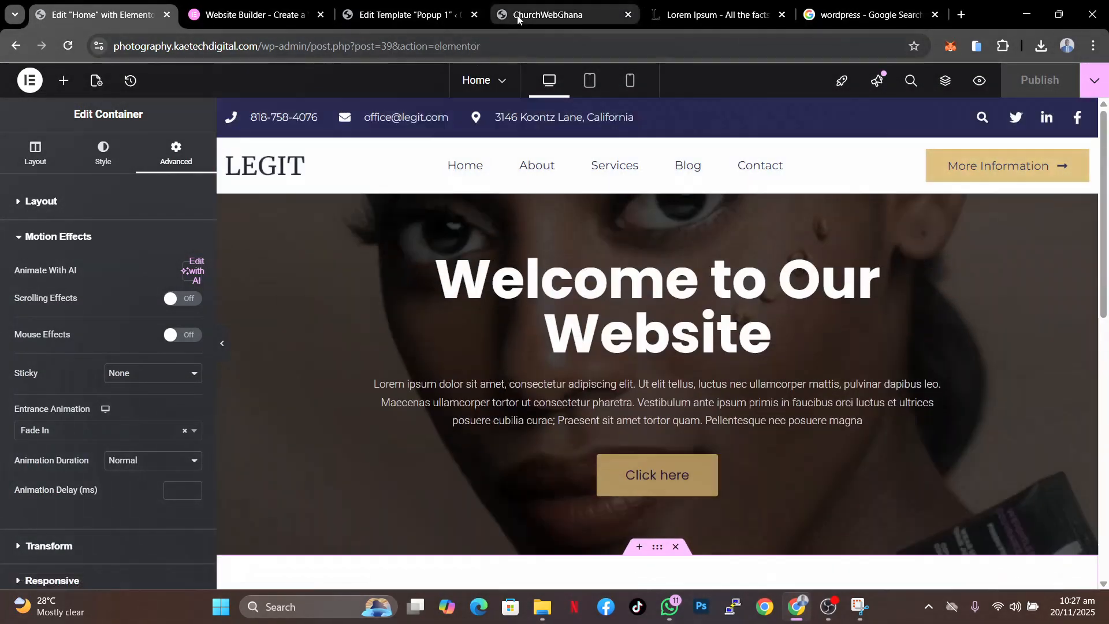
click(518, 19)
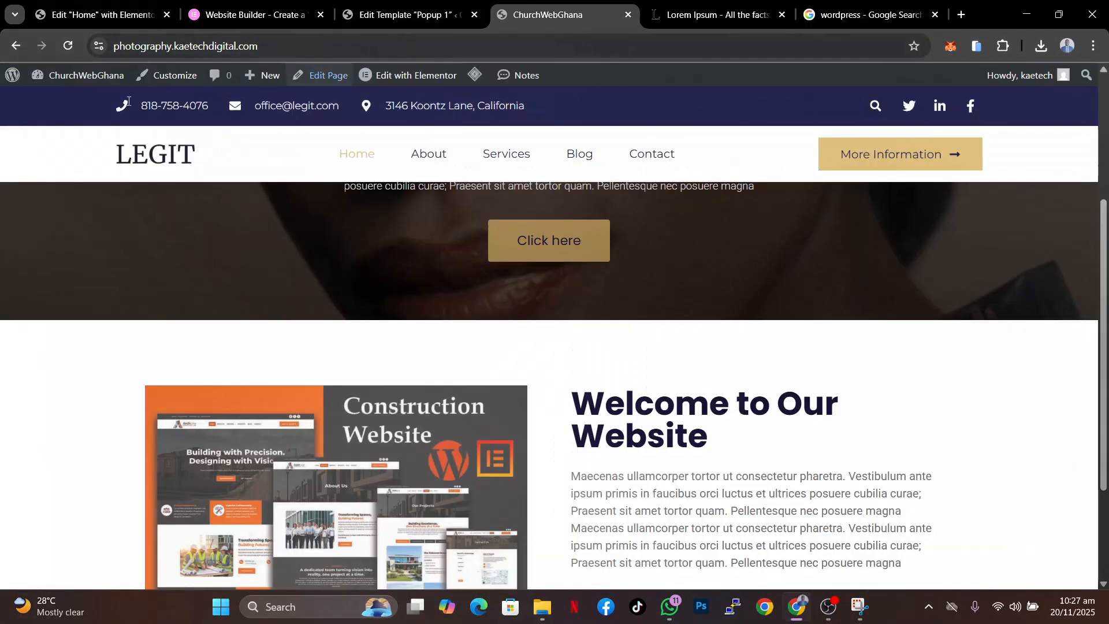
scroll(458, 287, up, 5)
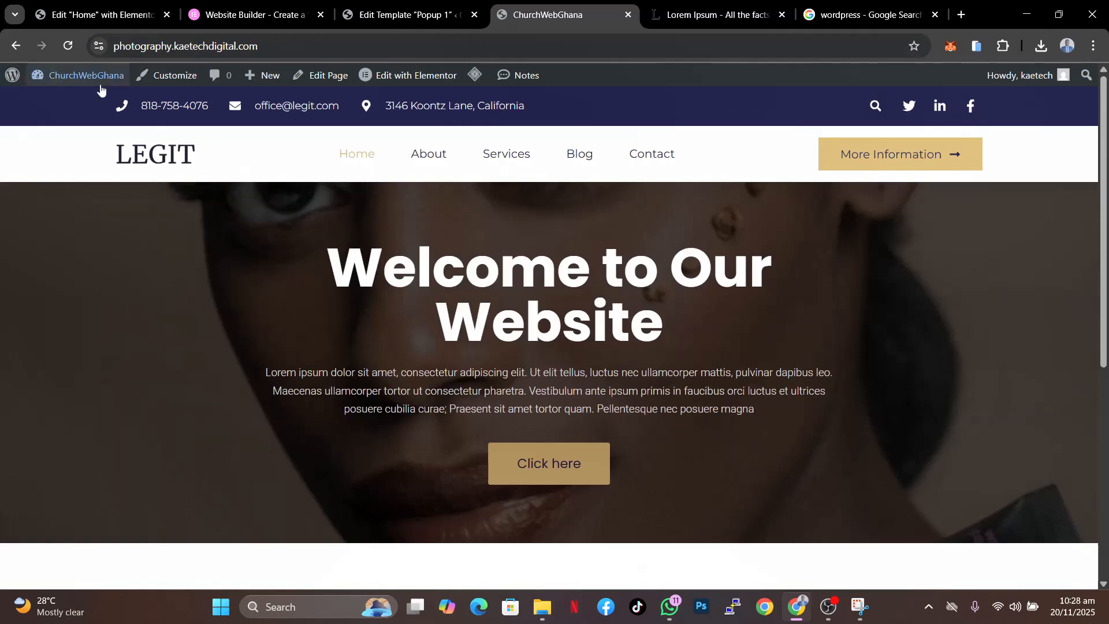
click(68, 46)
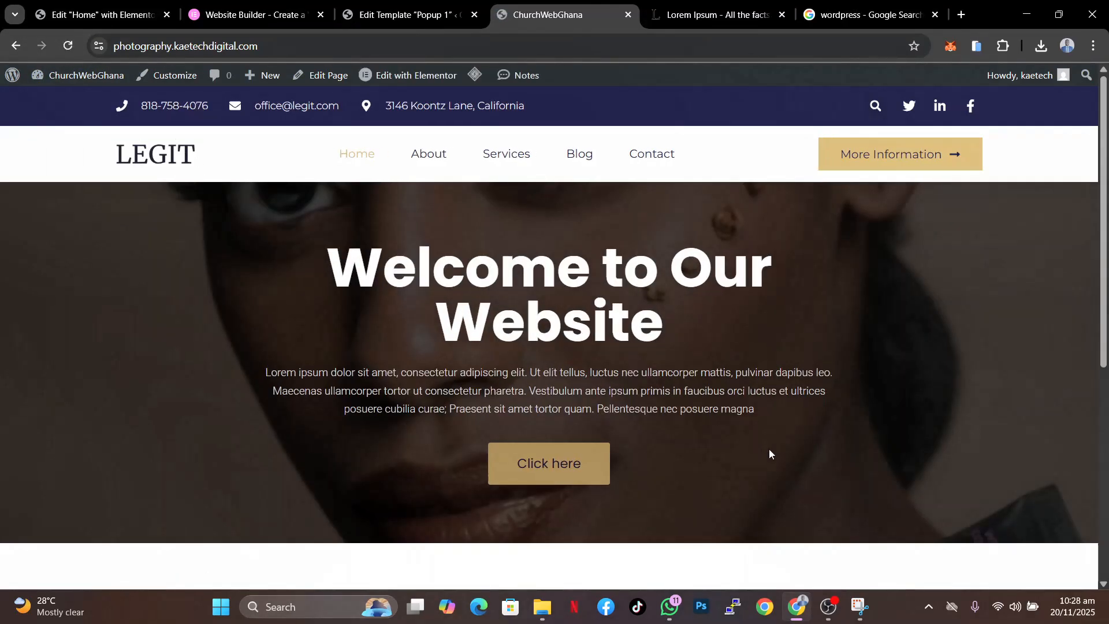
scroll(769, 453, down, 5)
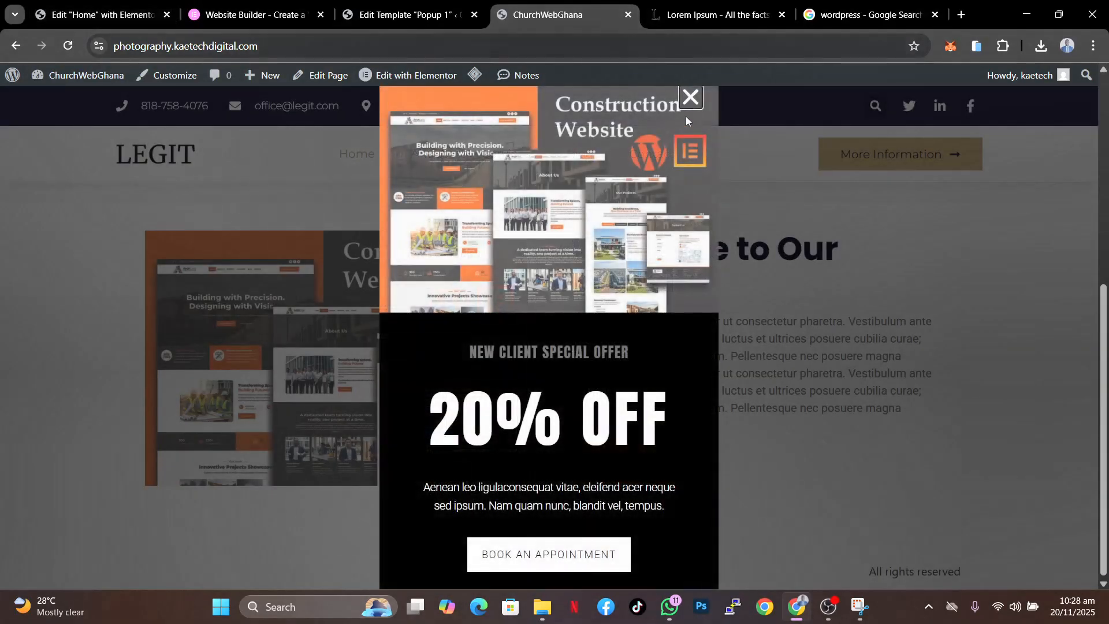
click(690, 97)
- In the Home editor, change the image-and-text section's entrance animation to Fade In Right and publish the page
click(68, 16)
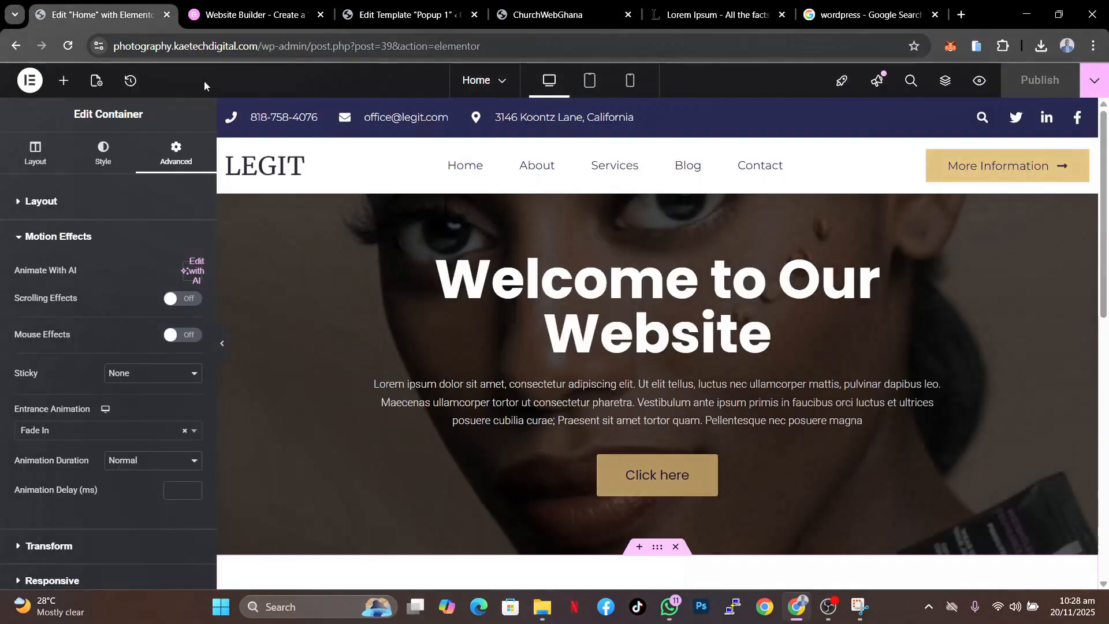
scroll(754, 438, down, 3)
scroll(771, 450, down, 2)
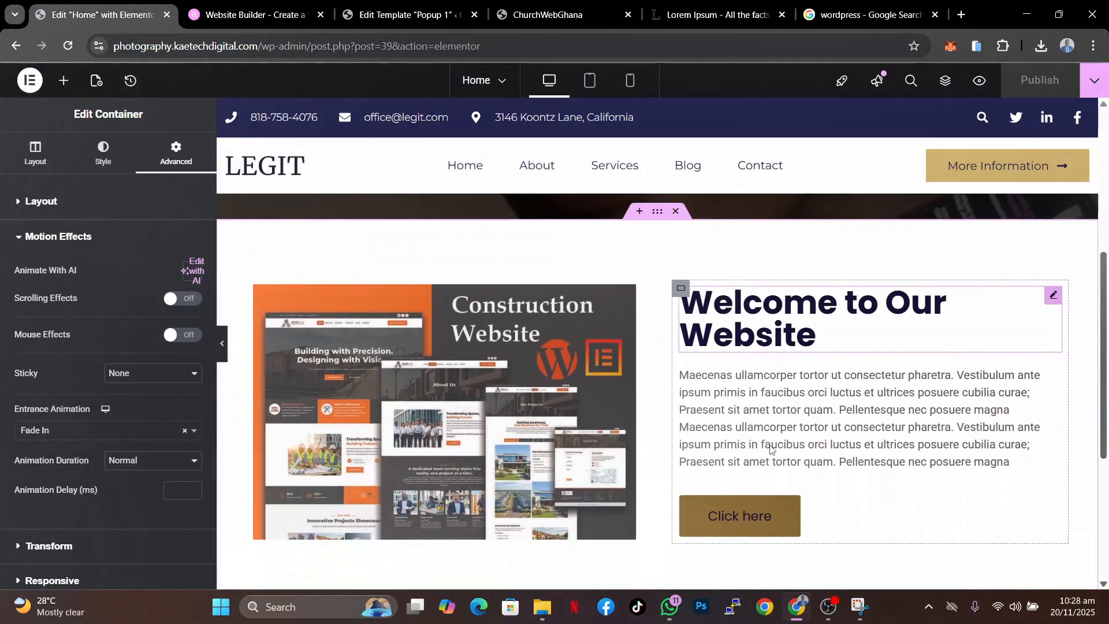
scroll(653, 358, up, 2)
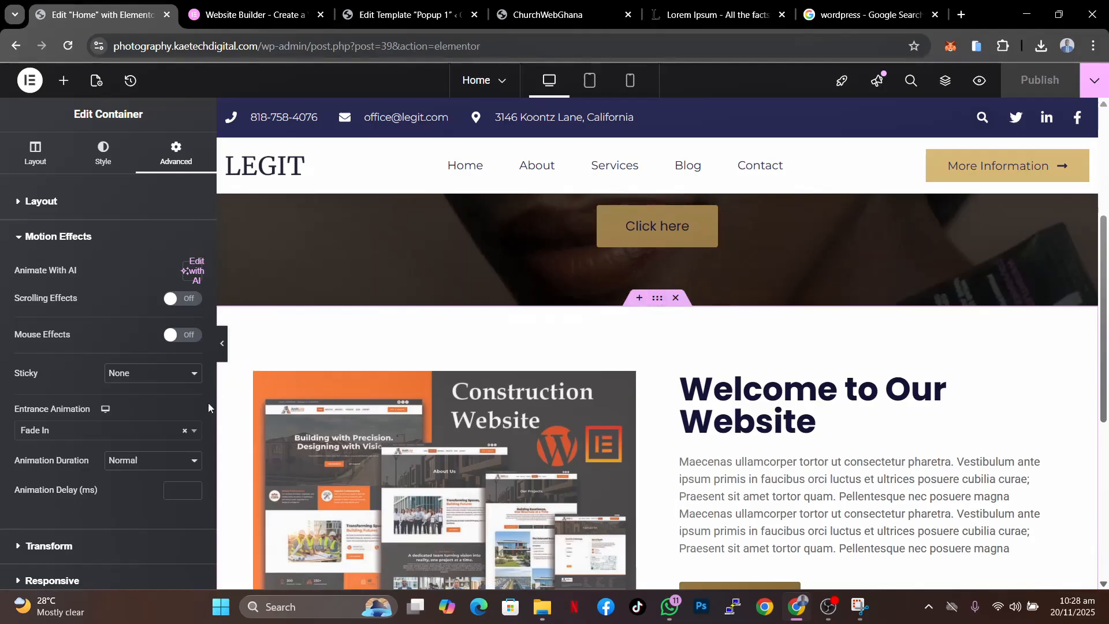
click(73, 434)
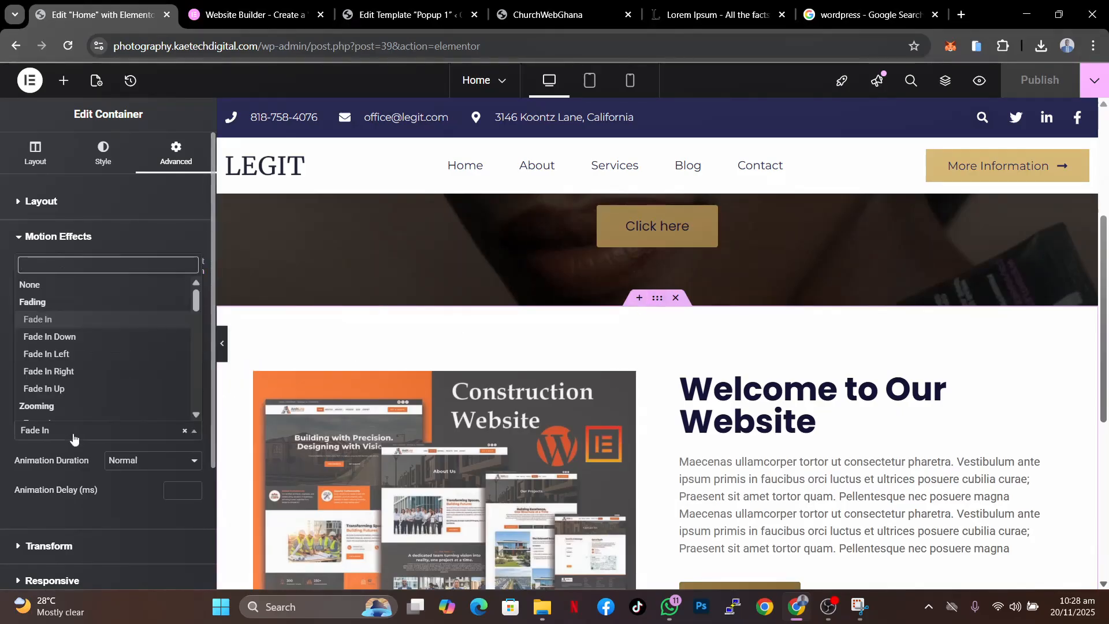
click(106, 371)
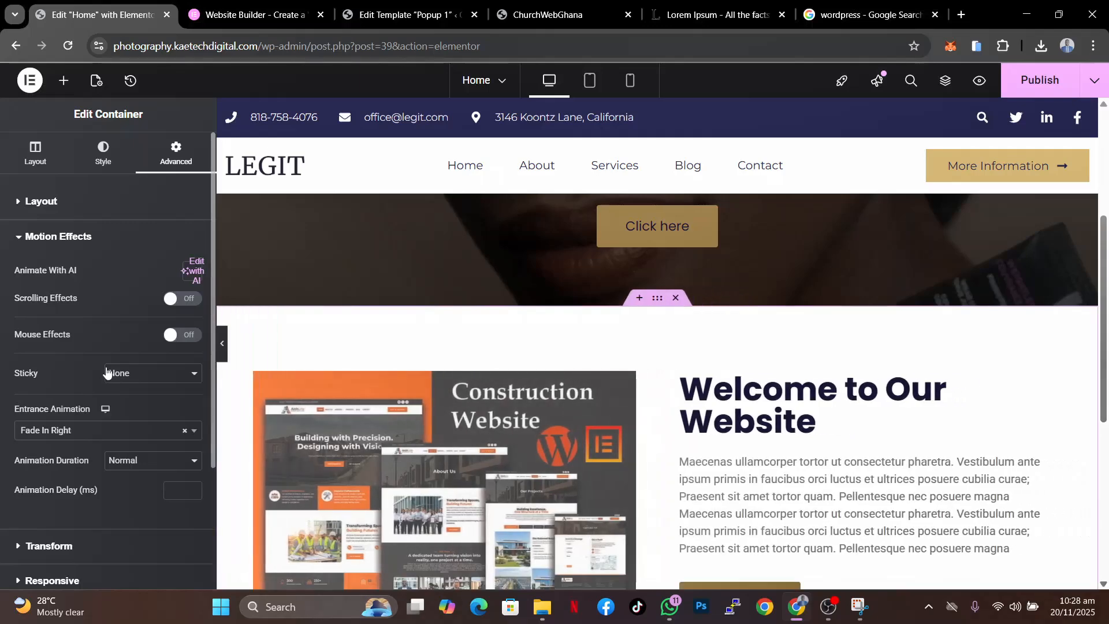
click(1055, 84)
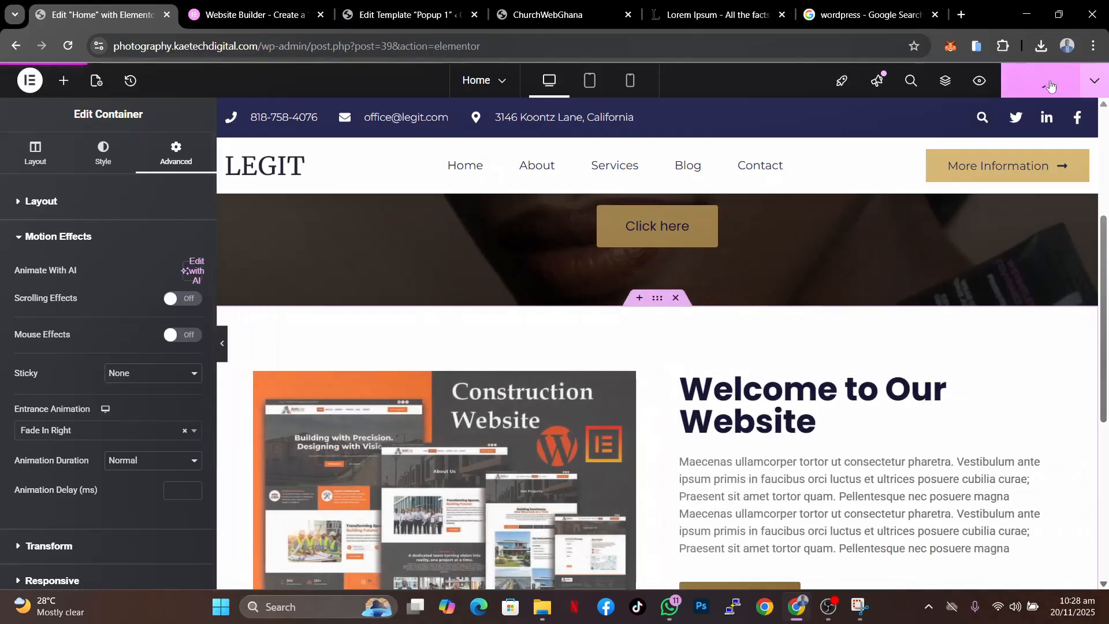
- Reload the live home page to preview the section's new entrance animation, closing the popup
click(555, 14)
key(F5)
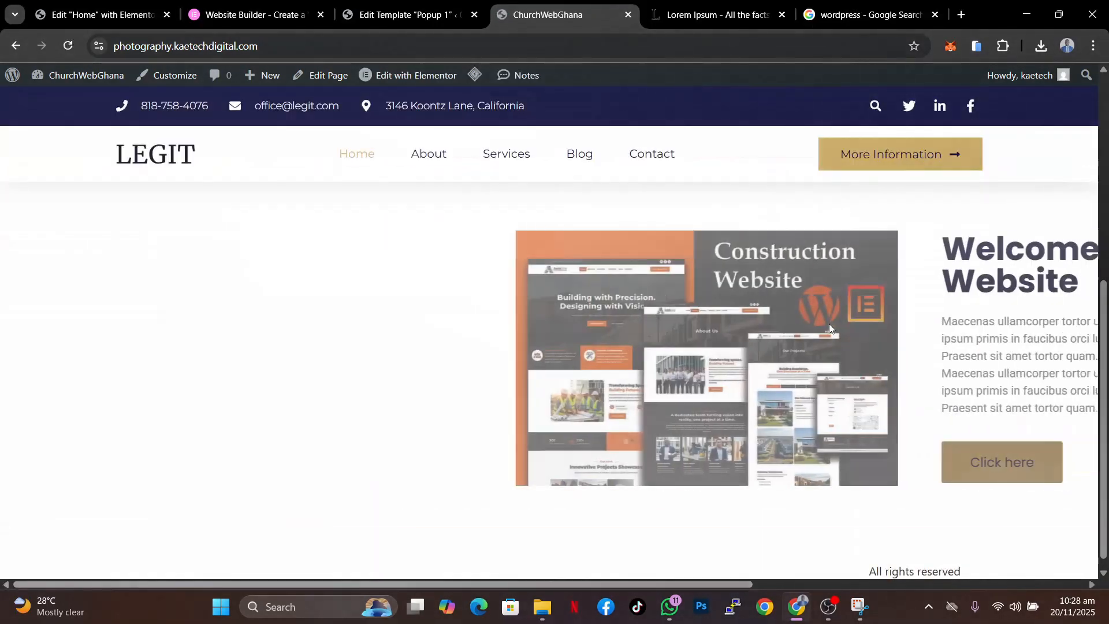
scroll(797, 415, up, 3)
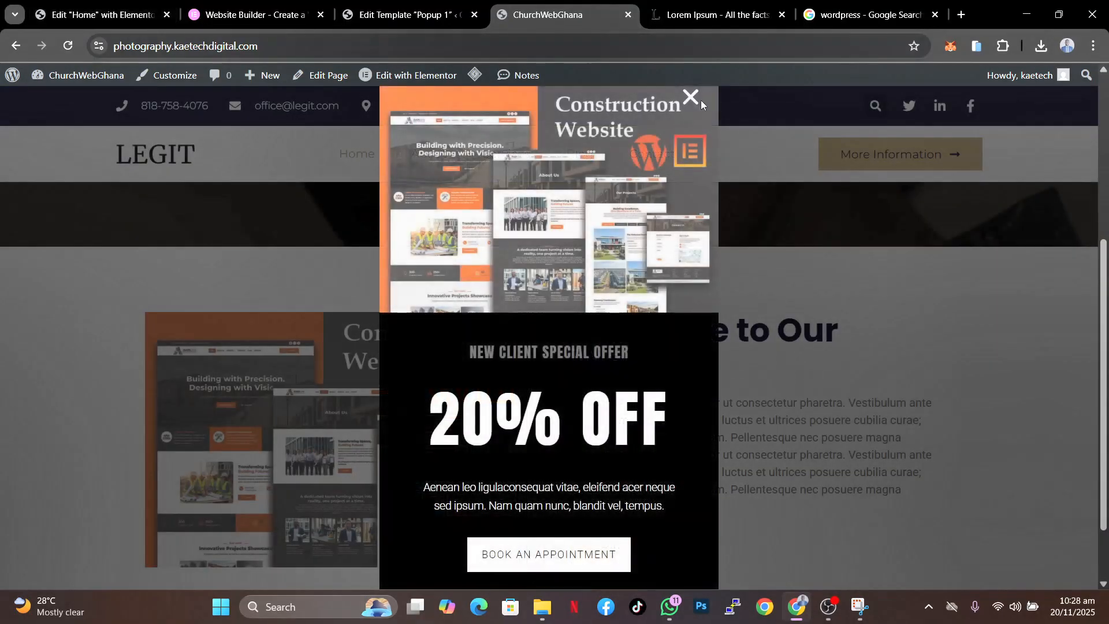
click(695, 99)
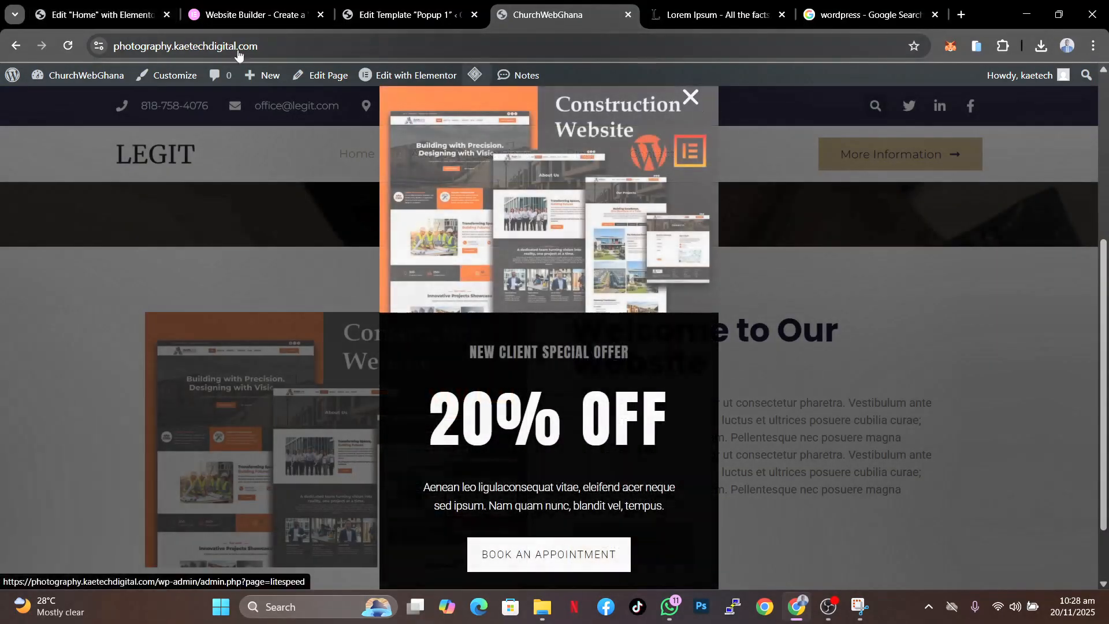
click(87, 15)
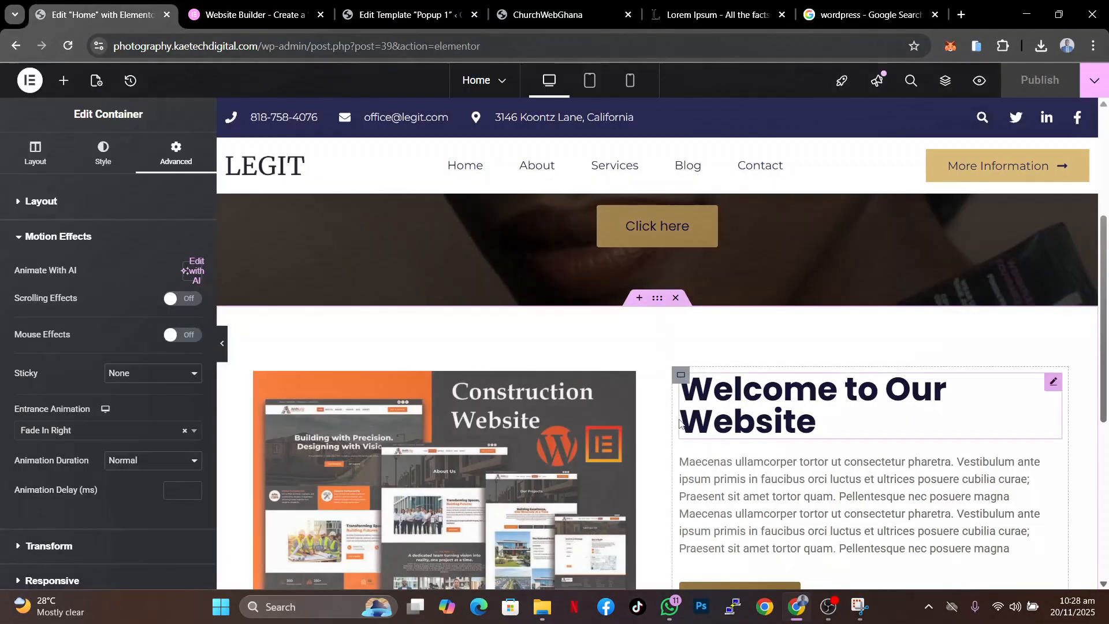
- Expand the section container's Transform settings to examine the rotate, offset, scale and skew options
scroll(673, 410, down, 5)
scroll(679, 423, up, 3)
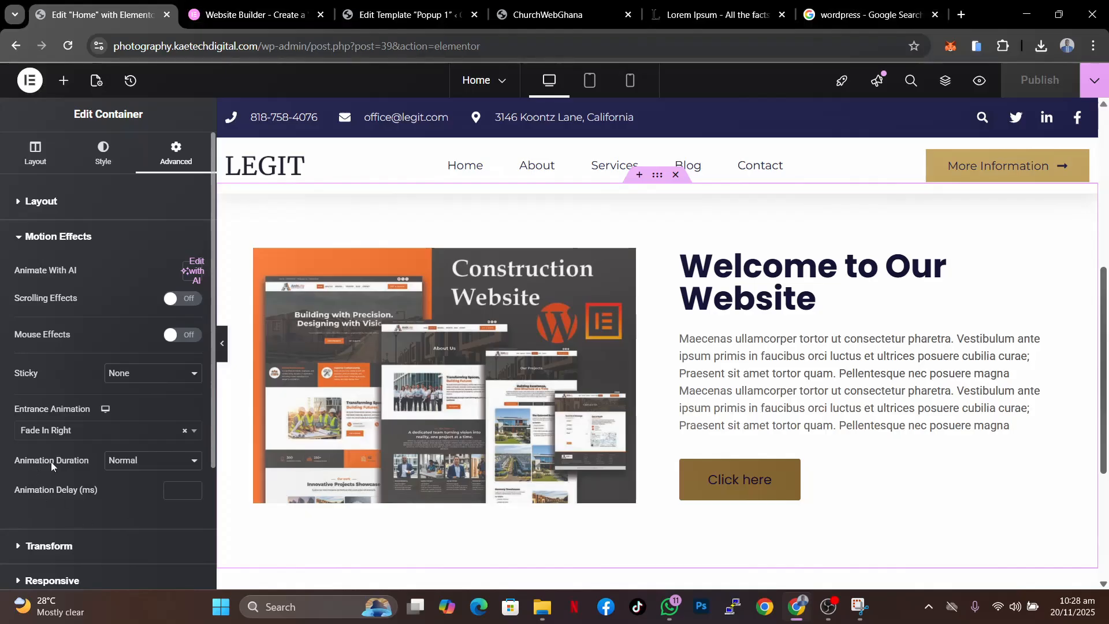
scroll(100, 447, down, 2)
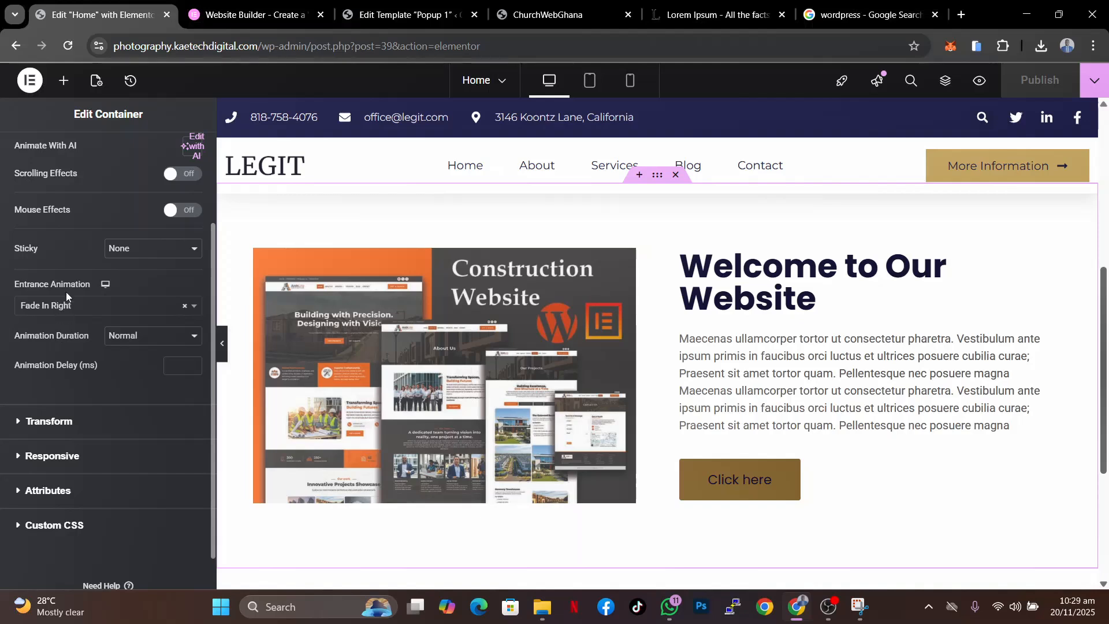
scroll(71, 286, up, 1)
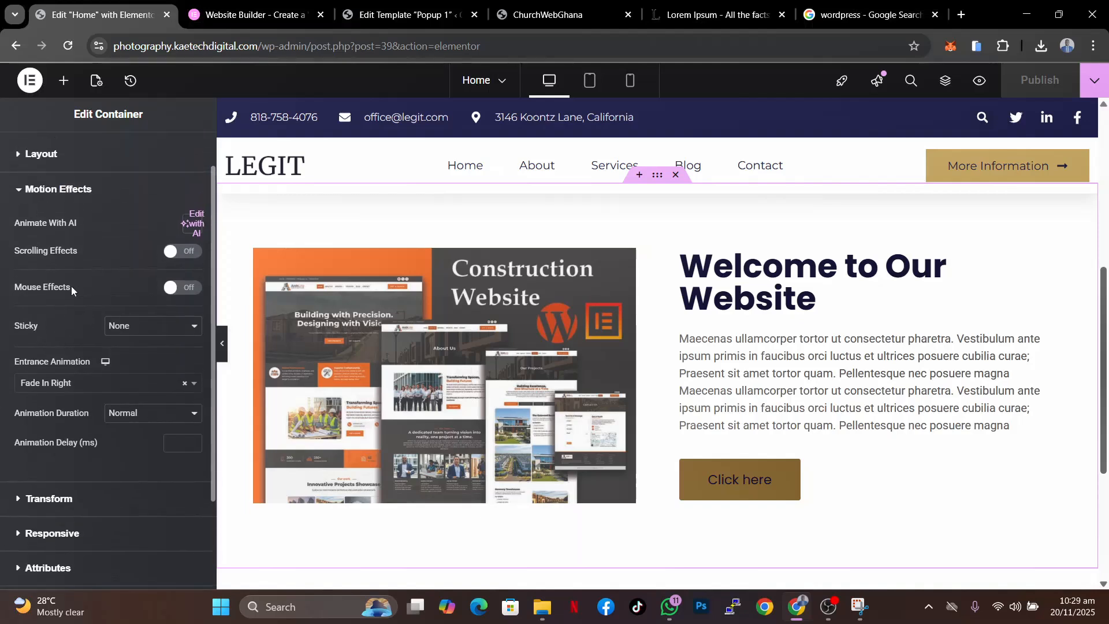
scroll(67, 366, down, 2)
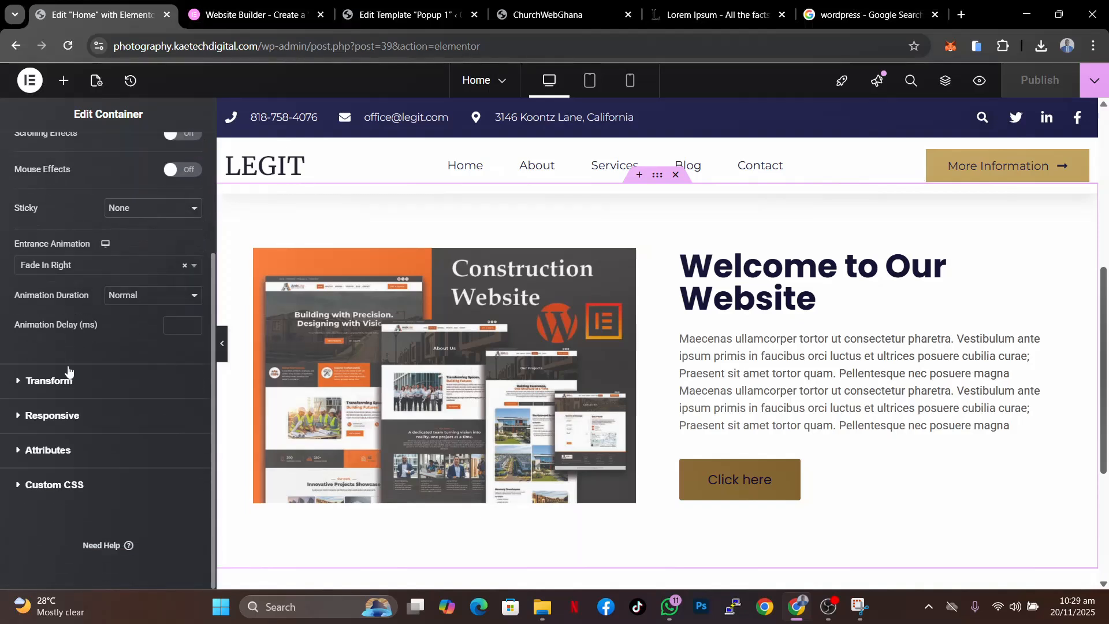
click(18, 383)
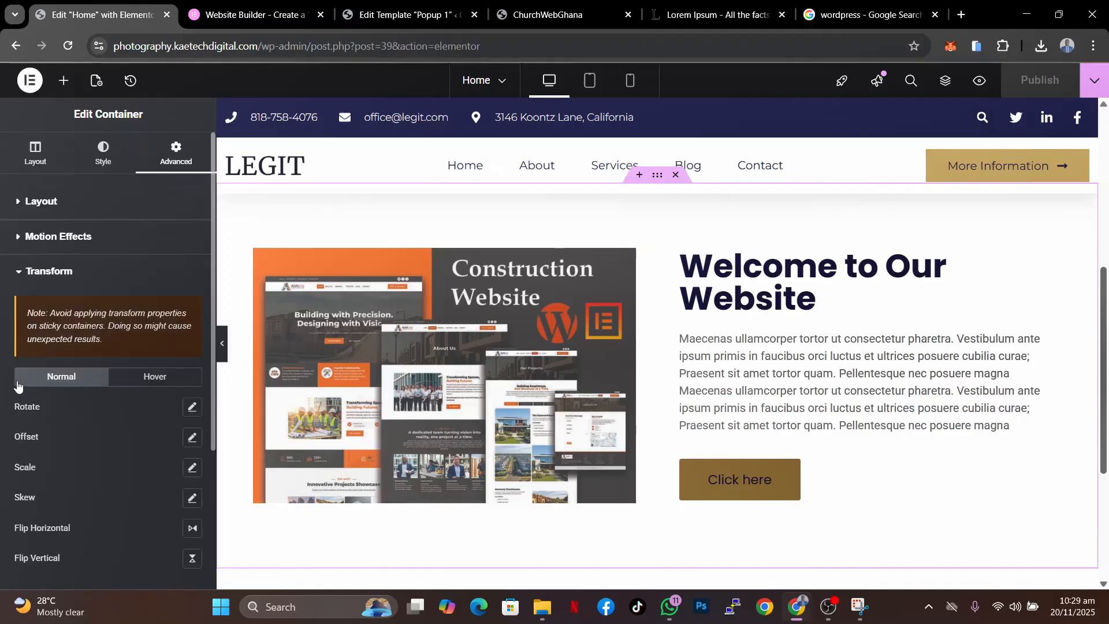
scroll(102, 432, down, 1)
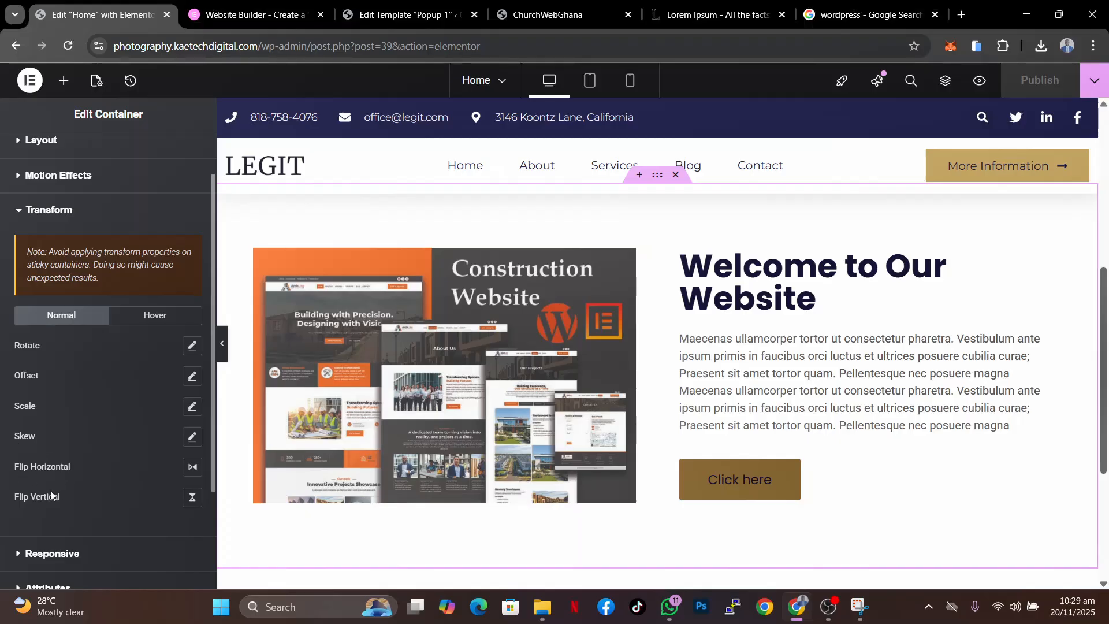
- Collapse Transform and turn on Scrolling Effects in the section container's Motion Effects
scroll(105, 502, down, 2)
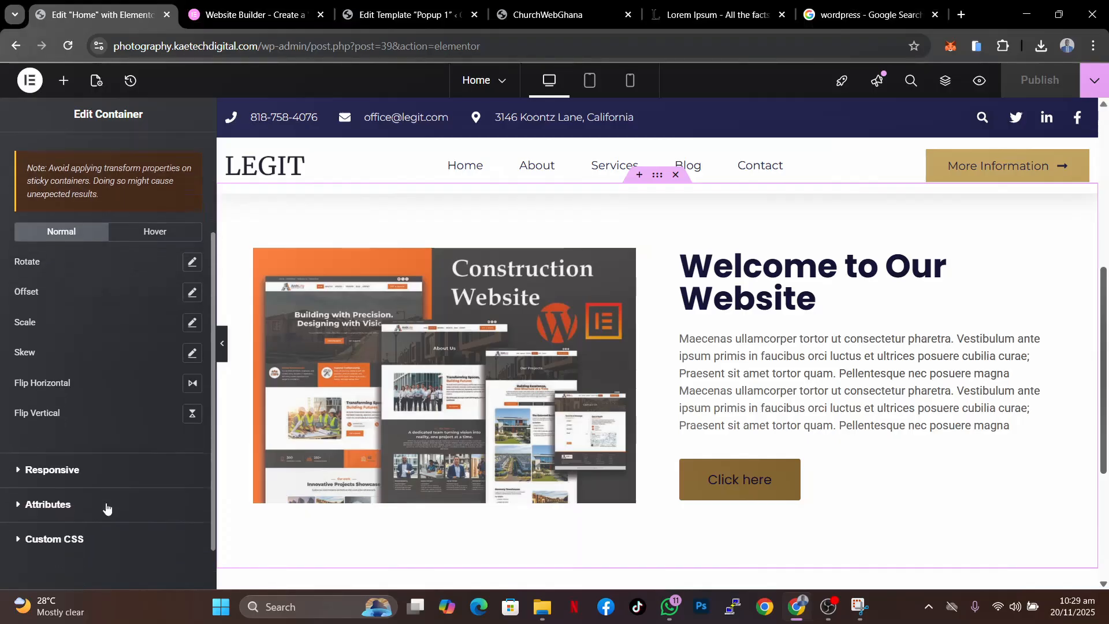
scroll(105, 503, up, 4)
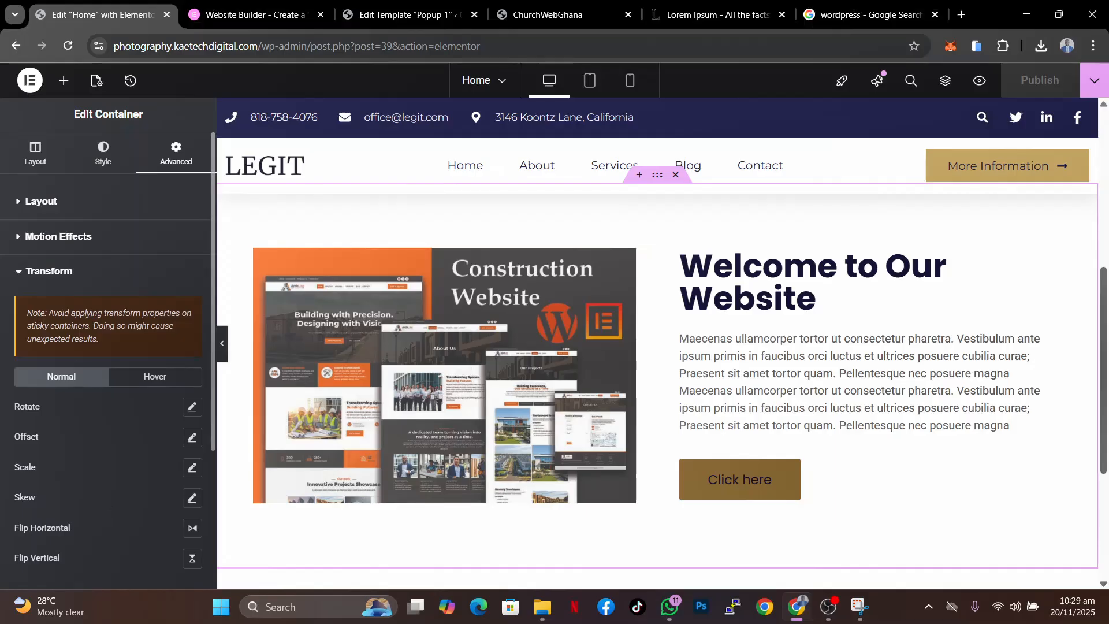
click(19, 273)
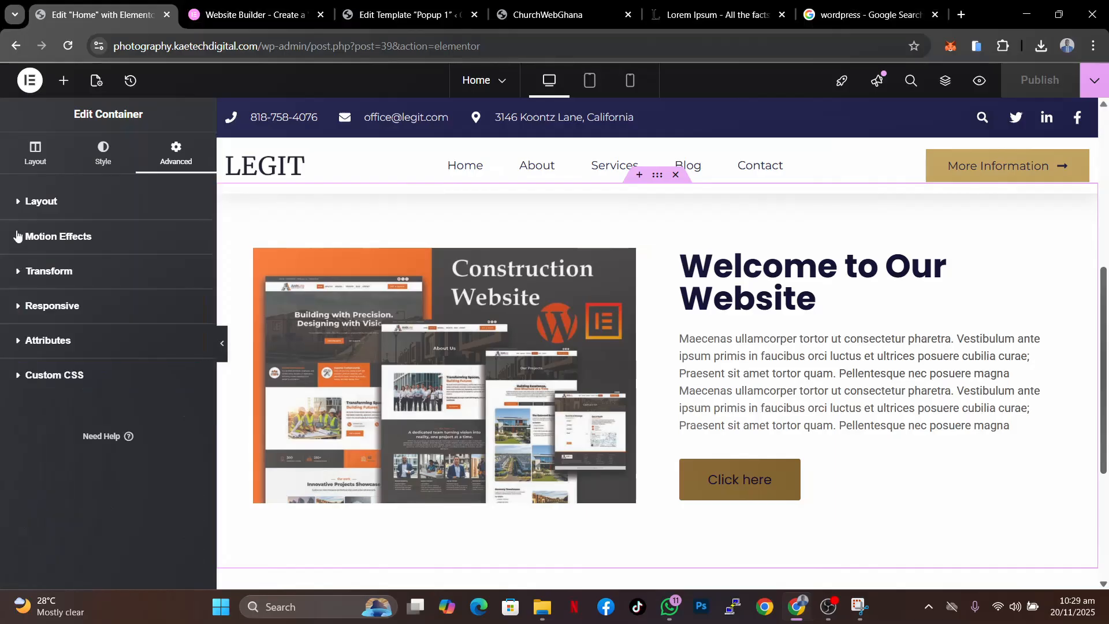
click(19, 237)
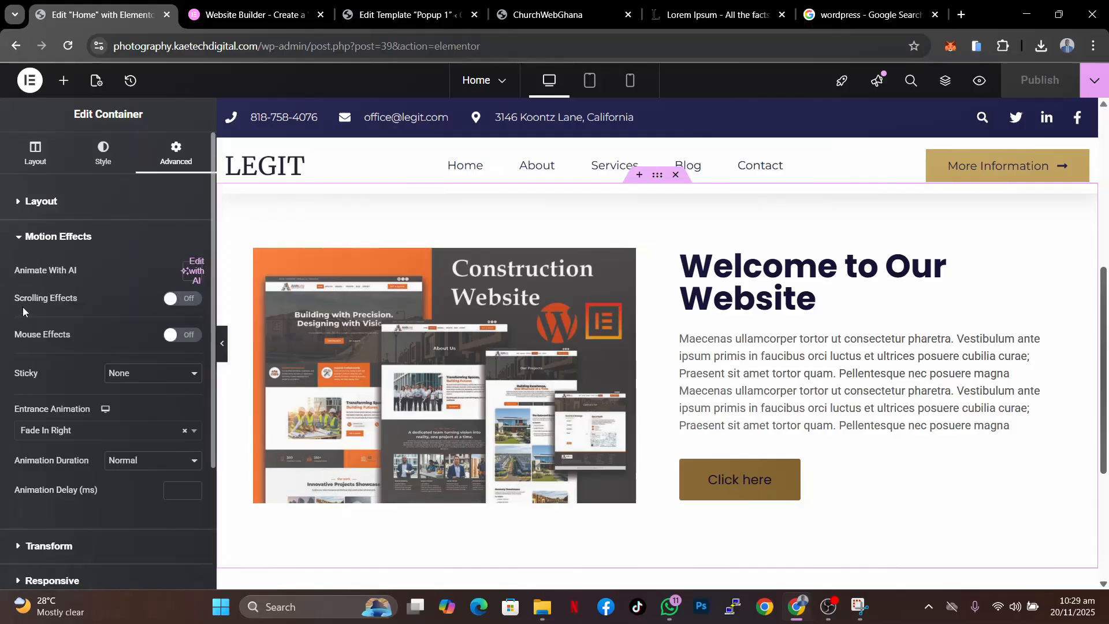
click(186, 299)
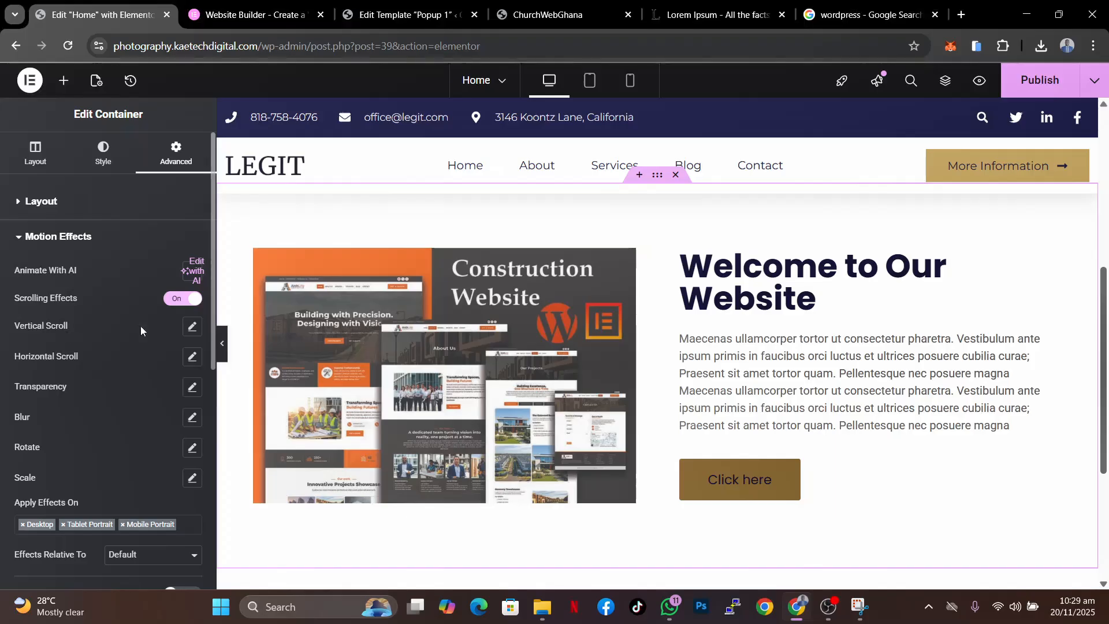
- Enable the container's Vertical Scroll effect with Up direction and speed 4, checking it in the canvas
click(192, 328)
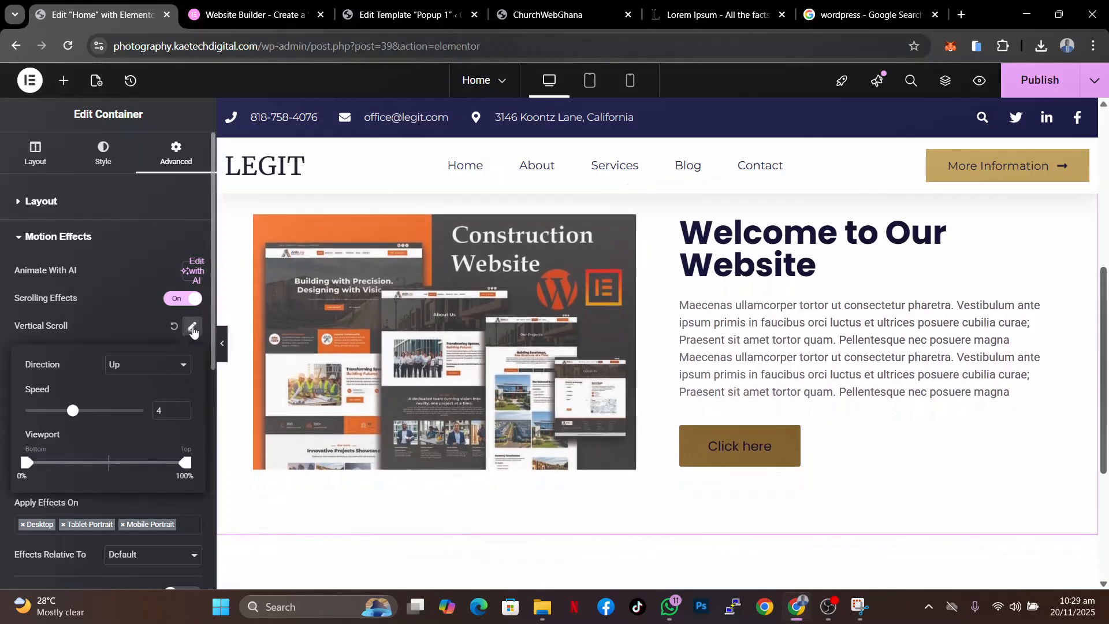
click(117, 326)
scroll(607, 346, up, 5)
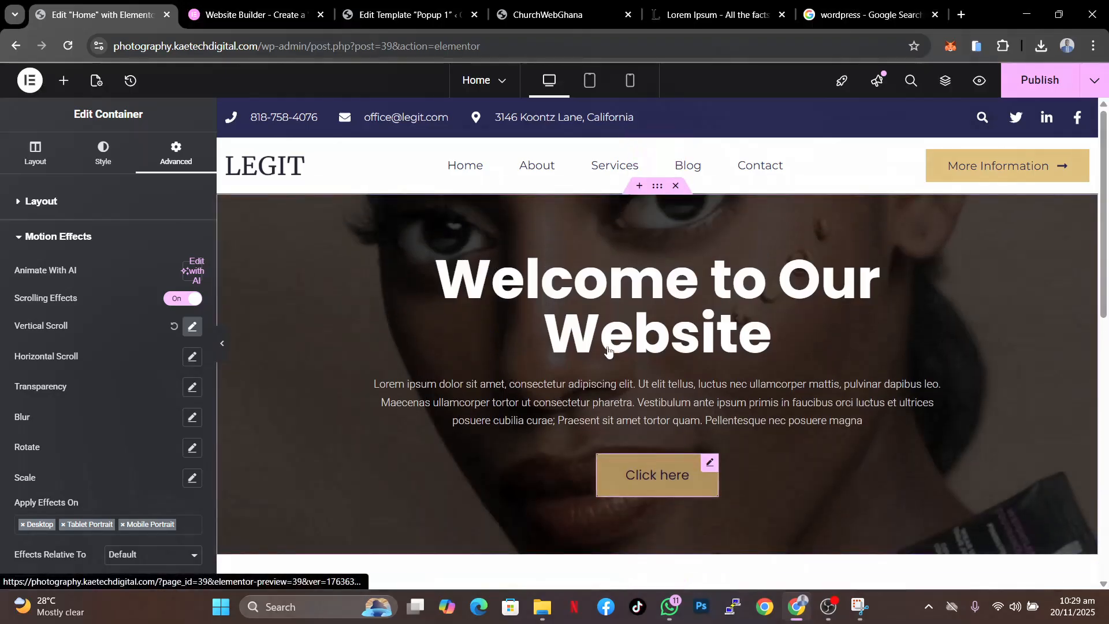
scroll(608, 350, down, 5)
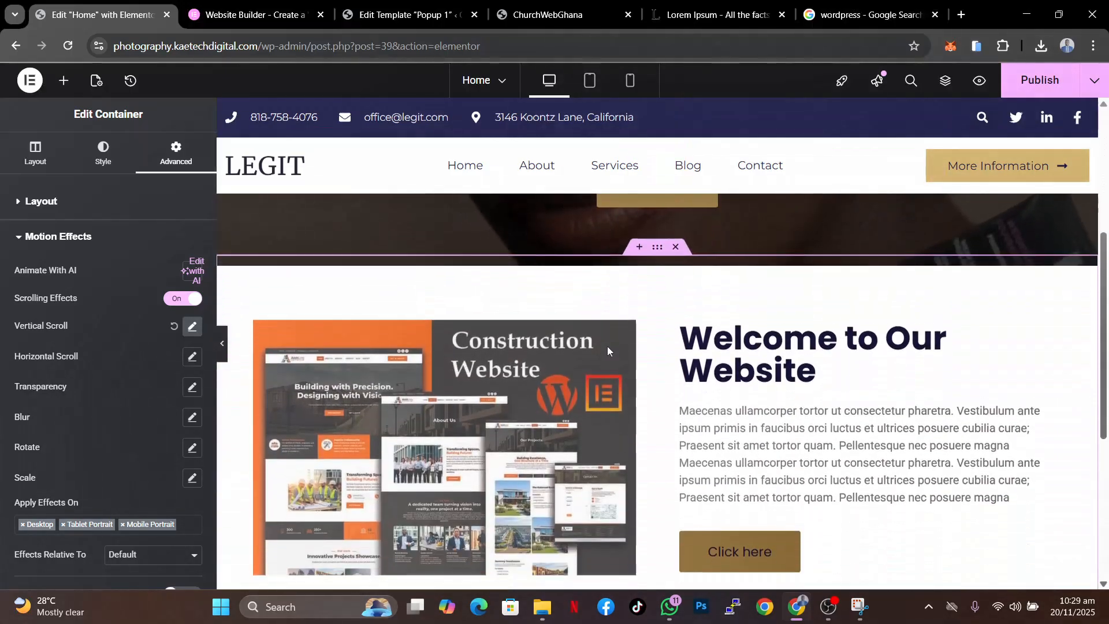
scroll(608, 346, down, 2)
scroll(607, 345, up, 4)
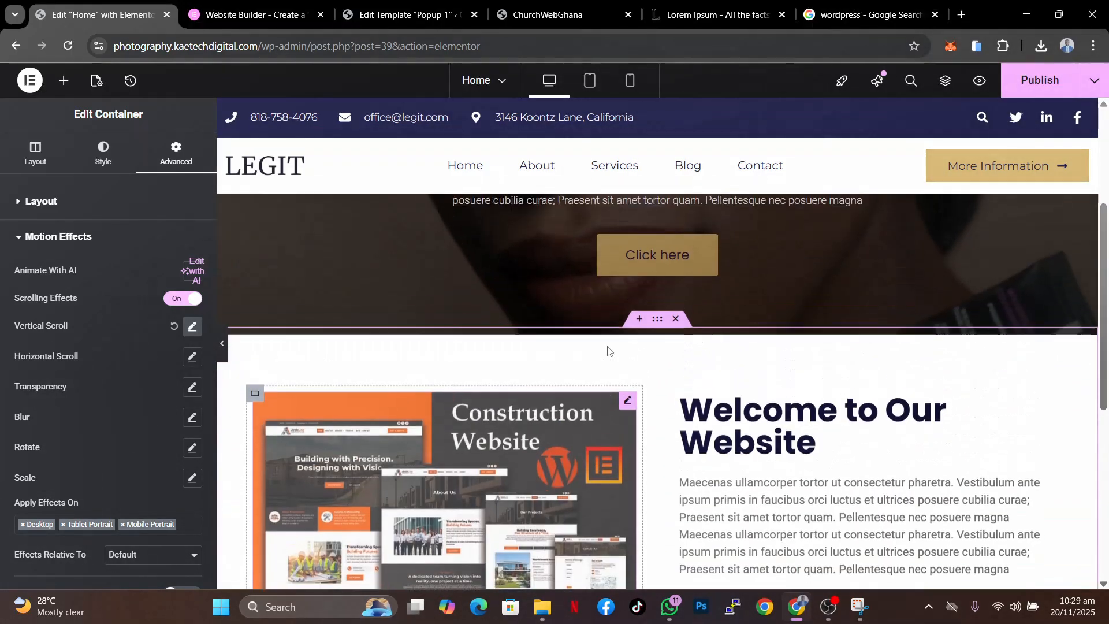
scroll(608, 350, up, 1)
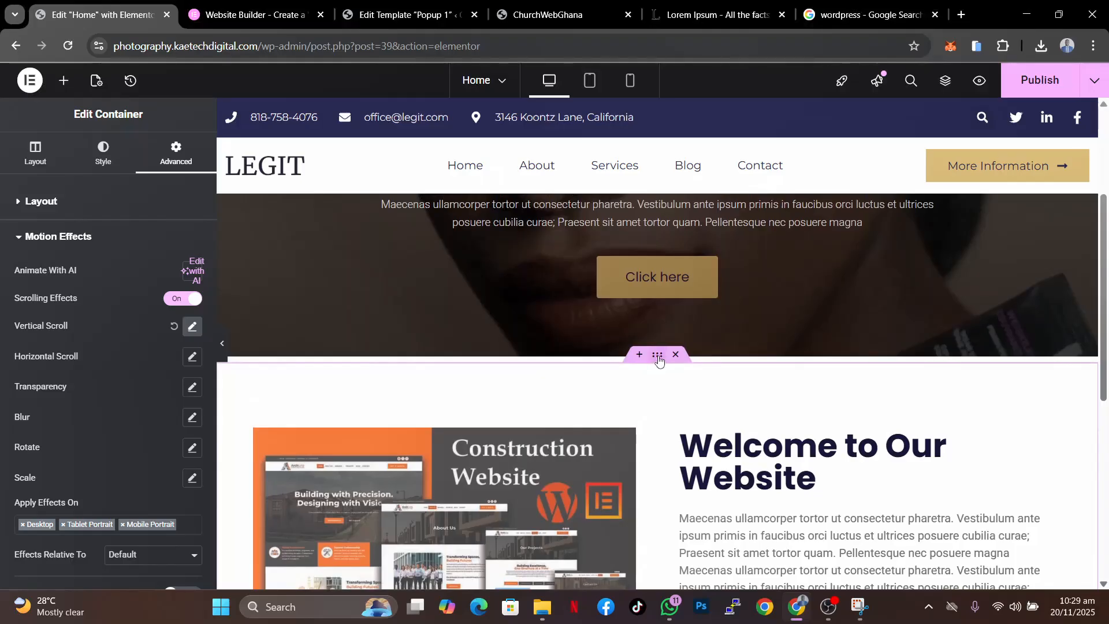
- Give the container a Classic background with the color set to #FFFFFF
click(103, 153)
click(133, 266)
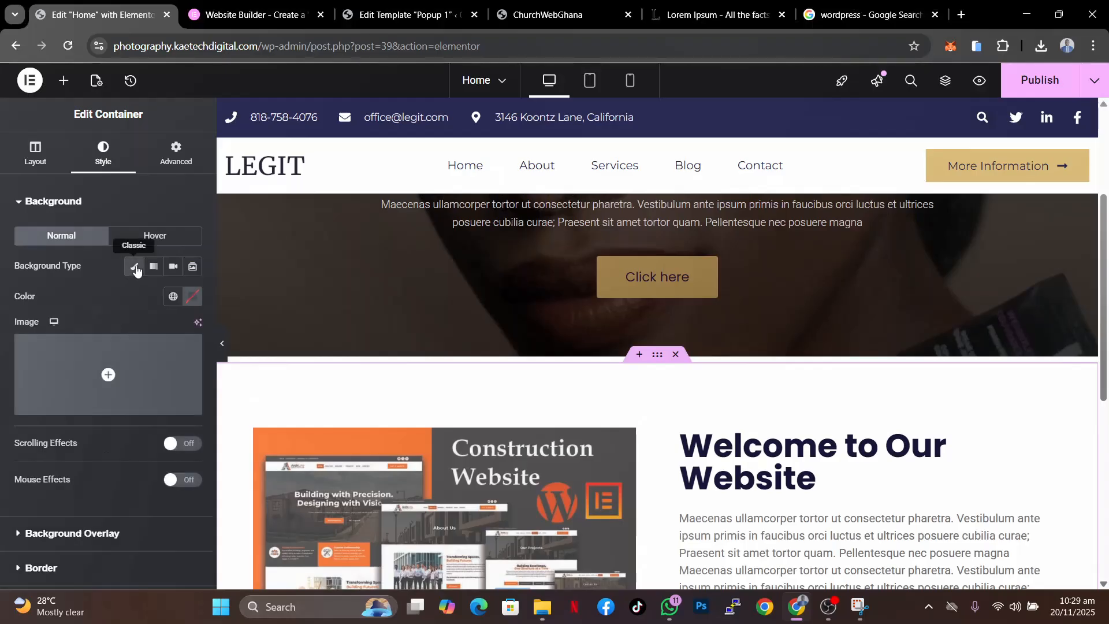
click(193, 297)
click(123, 362)
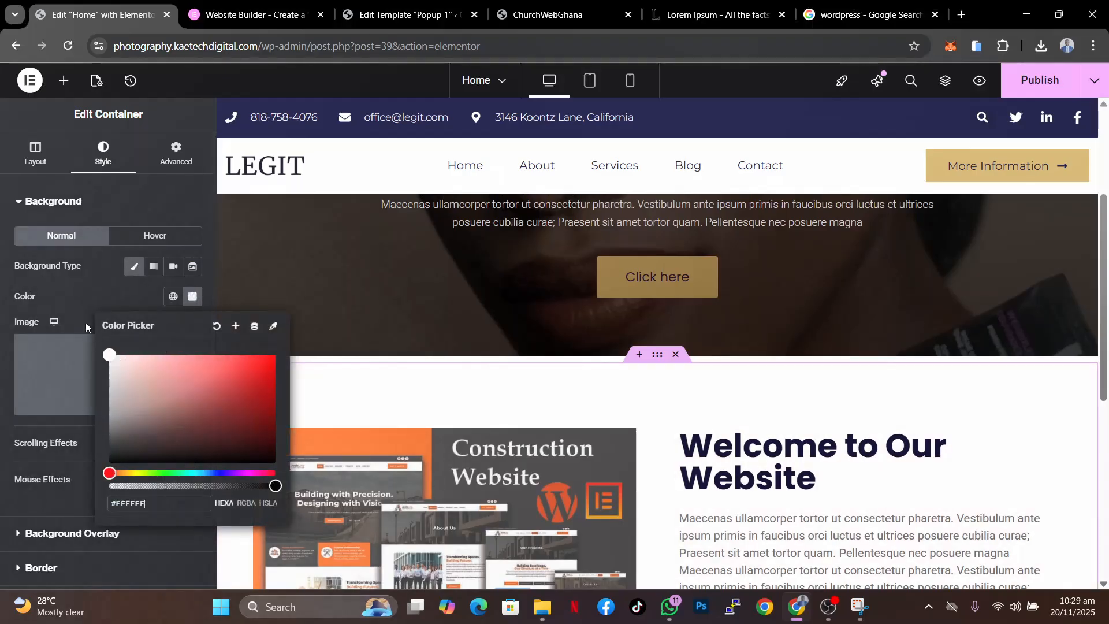
click(76, 309)
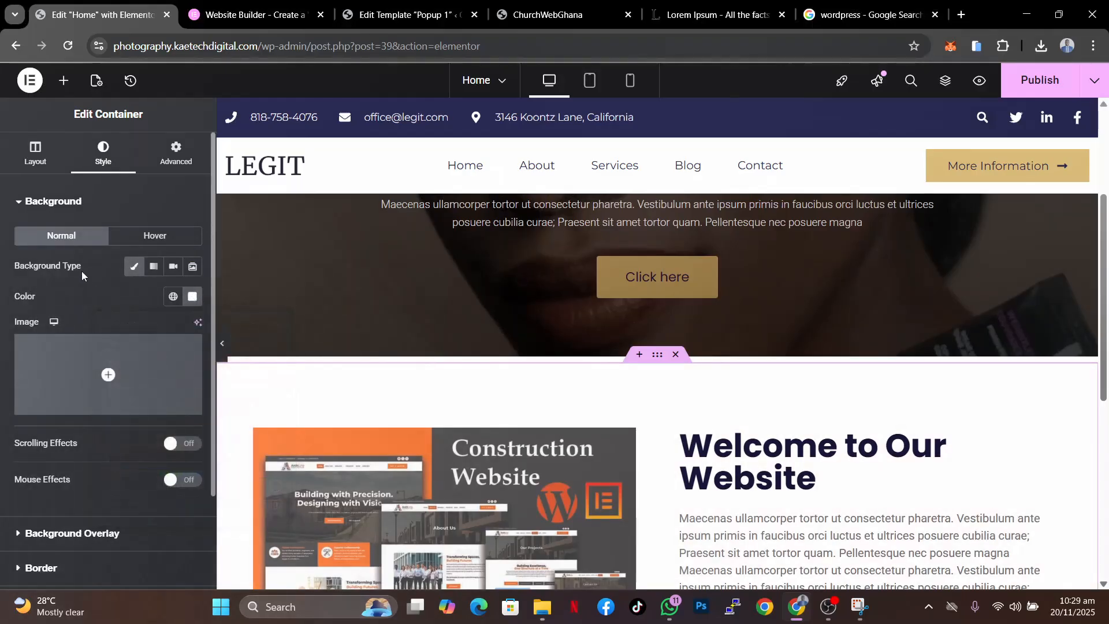
- Set the Vertical Scroll viewport range to about 14% bottom and 83% top
scroll(574, 350, down, 3)
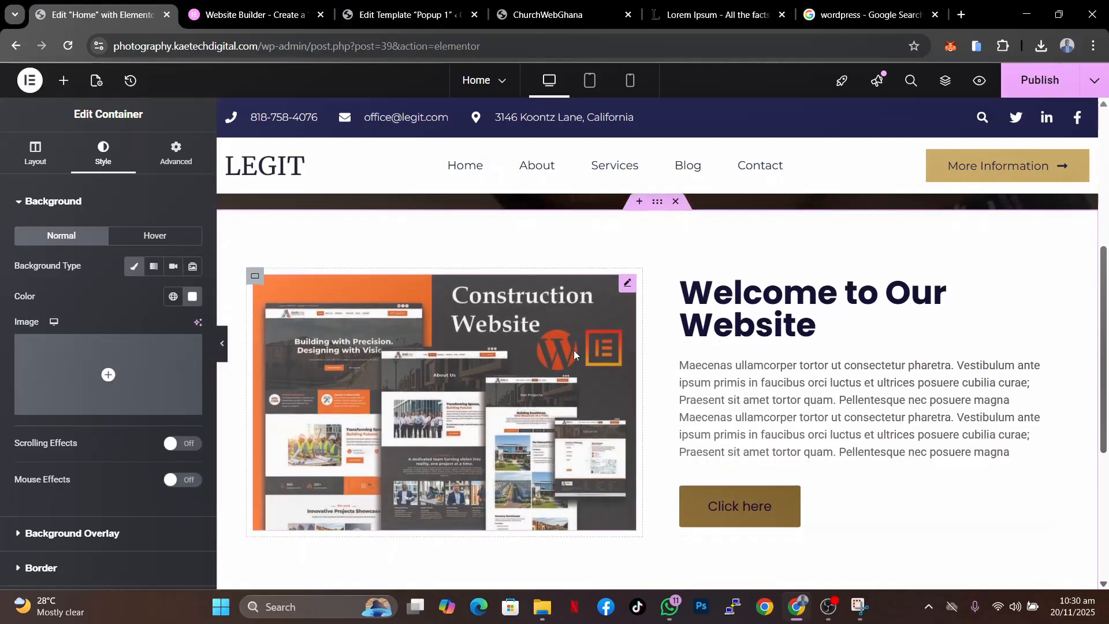
scroll(573, 350, down, 2)
scroll(574, 350, up, 2)
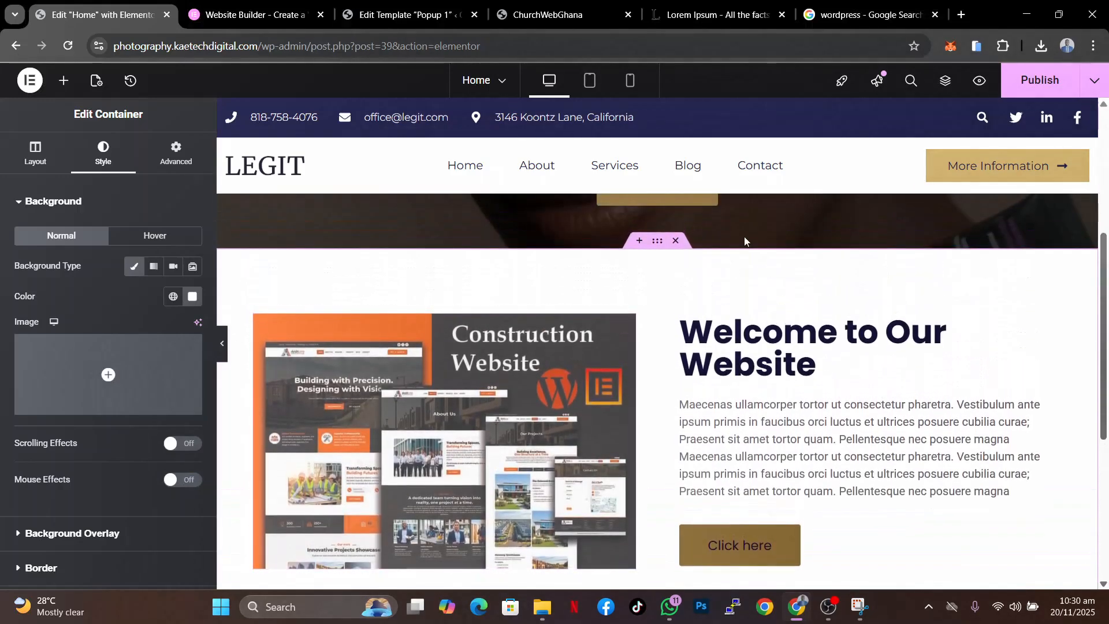
click(174, 155)
scroll(127, 389, down, 5)
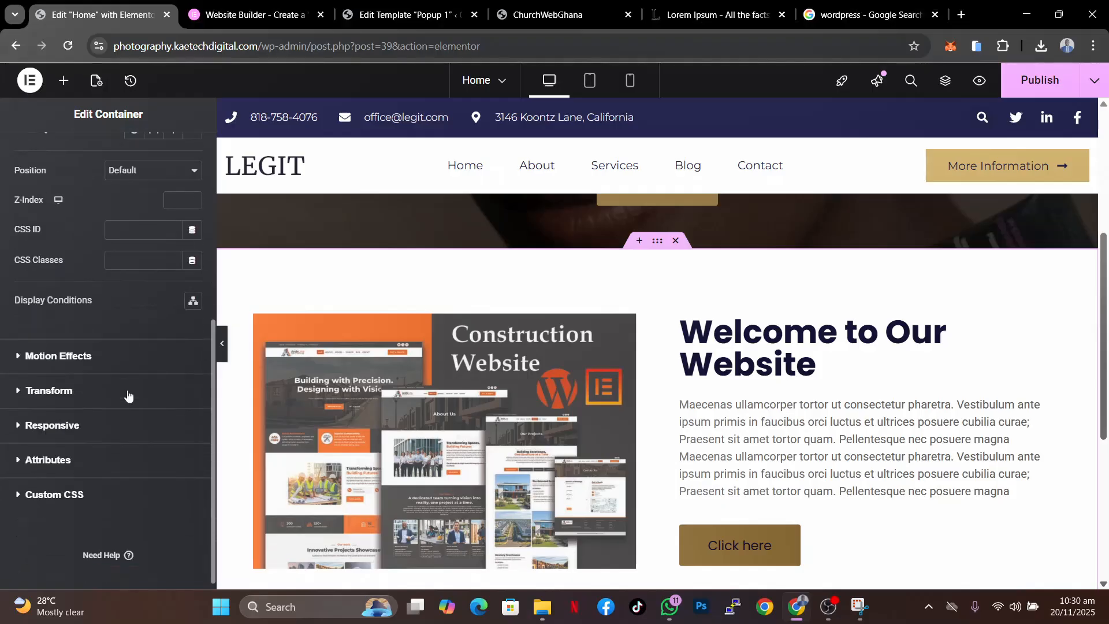
click(123, 351)
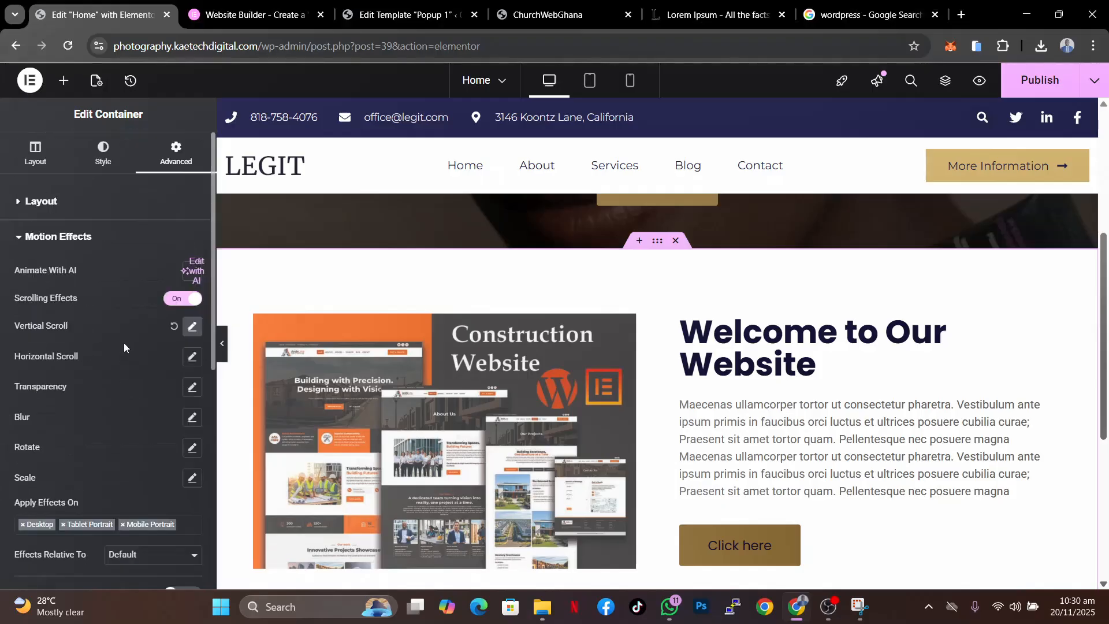
click(192, 327)
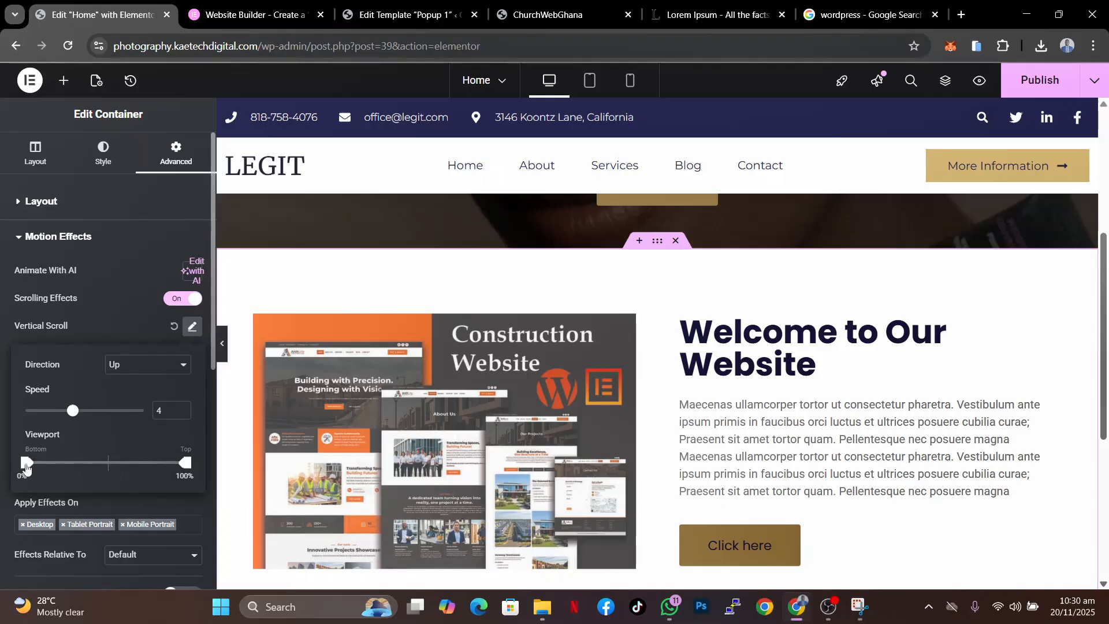
drag(26, 469, 48, 469)
drag(184, 465, 156, 466)
- Scroll through the canvas to examine how the section moves with the vertical scroll effect
scroll(587, 332, up, 3)
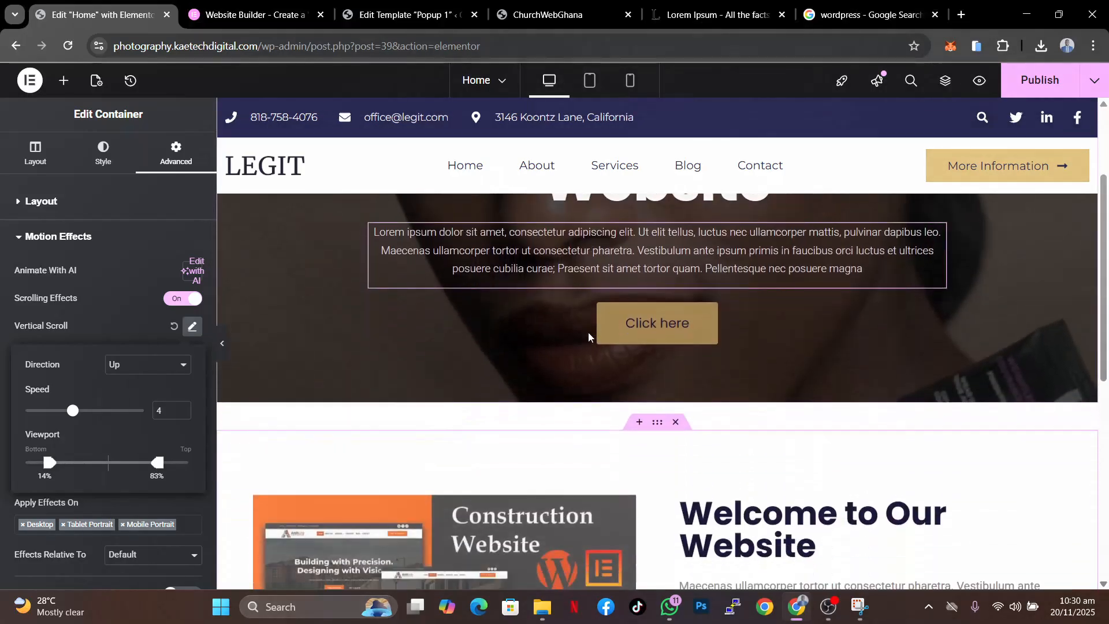
scroll(589, 336, down, 5)
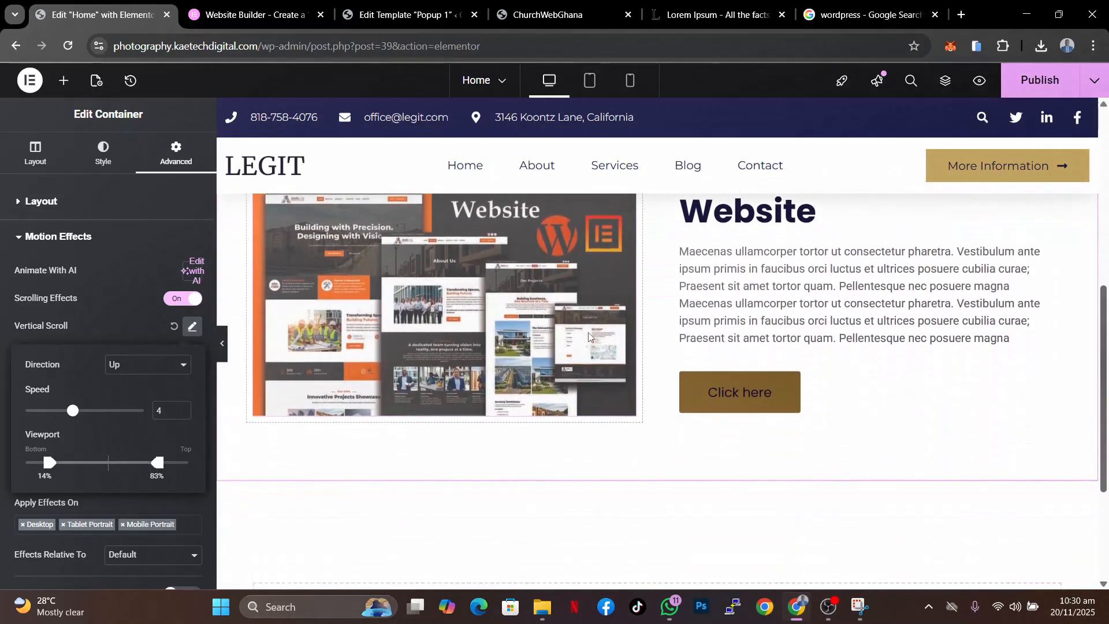
scroll(588, 337, down, 3)
scroll(588, 337, up, 8)
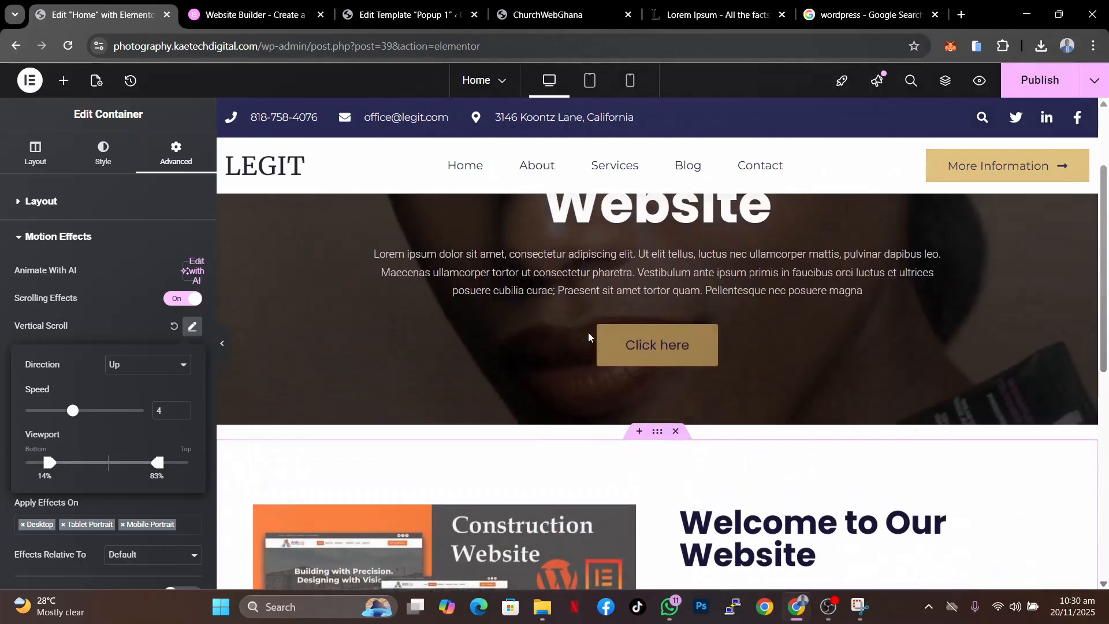
scroll(588, 337, up, 2)
scroll(588, 336, down, 4)
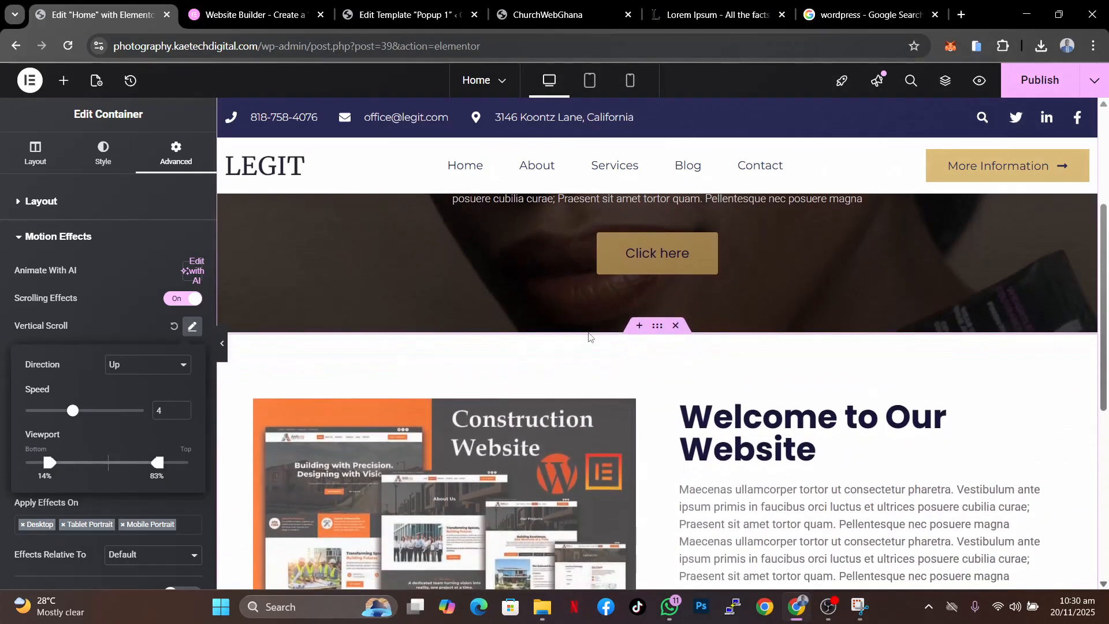
scroll(589, 337, down, 3)
scroll(589, 337, up, 2)
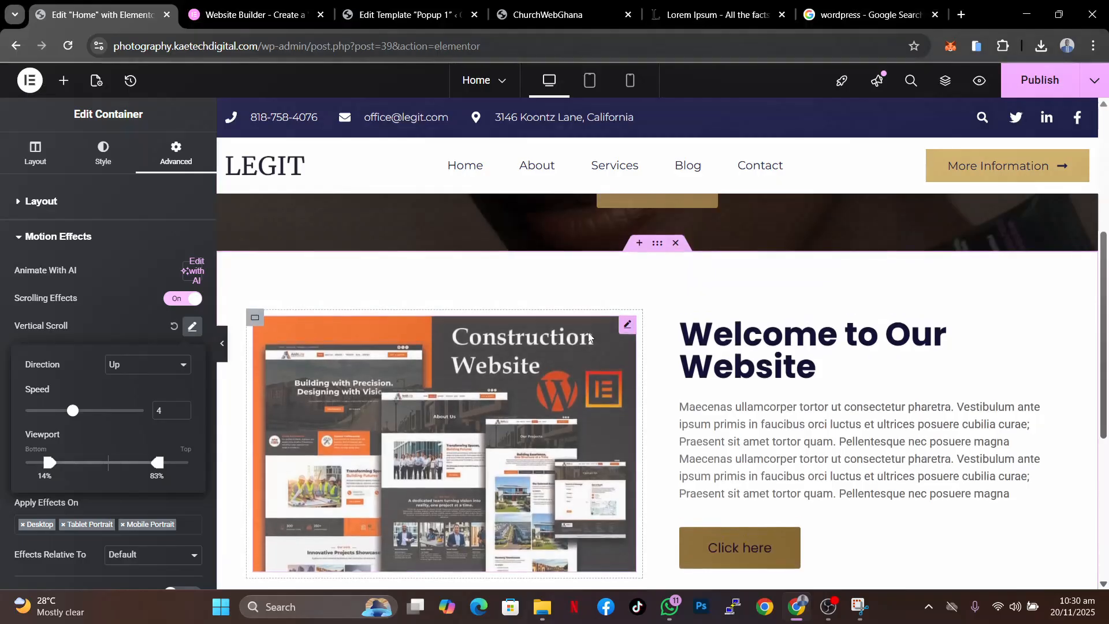
scroll(588, 337, up, 2)
click(128, 332)
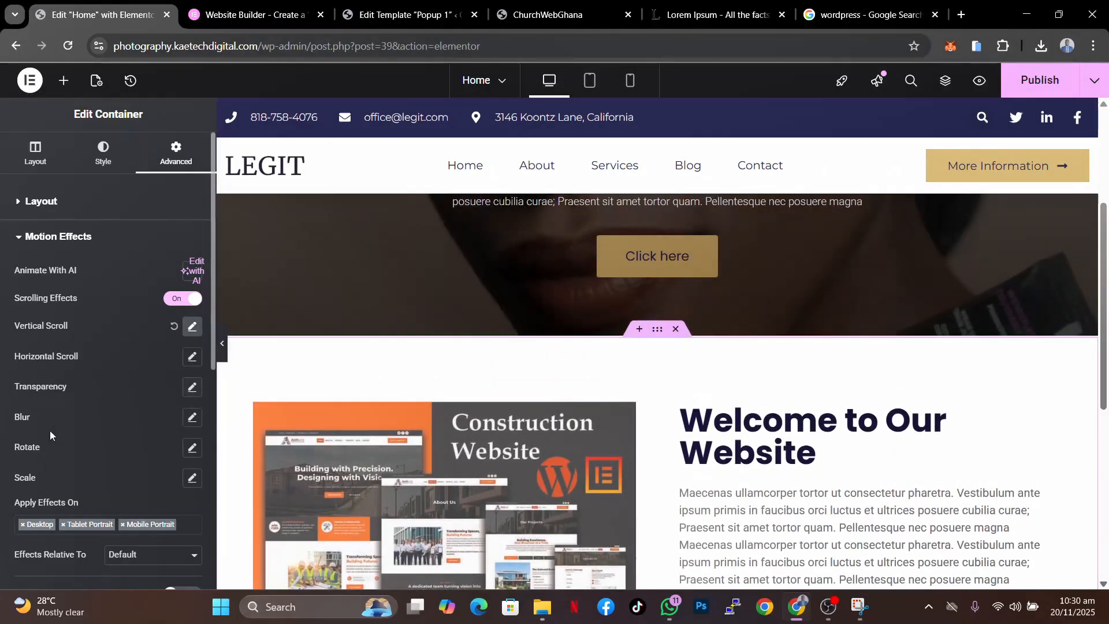
- Turn on Mouse Effects for the container and set Mouse Track direction to Direct
scroll(125, 451, down, 1)
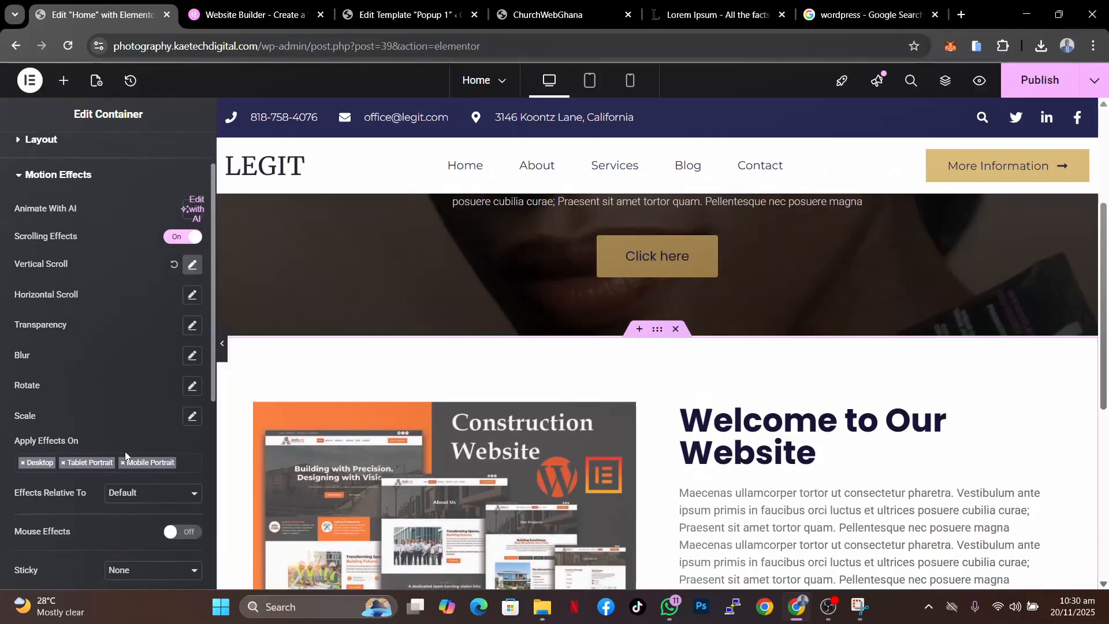
scroll(141, 416, down, 1)
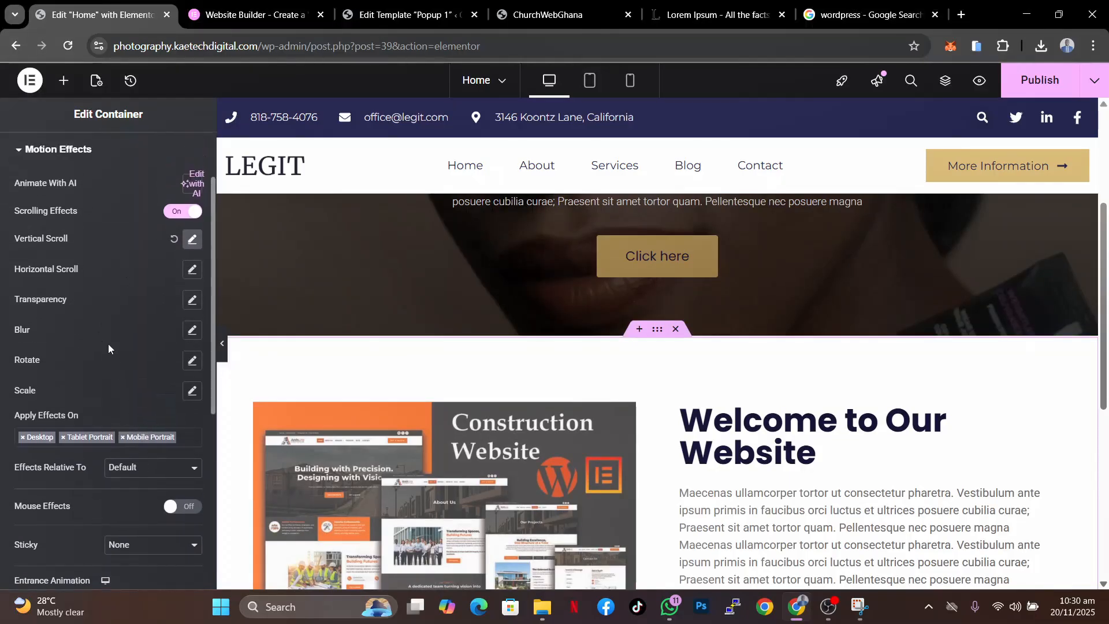
scroll(144, 393, down, 2)
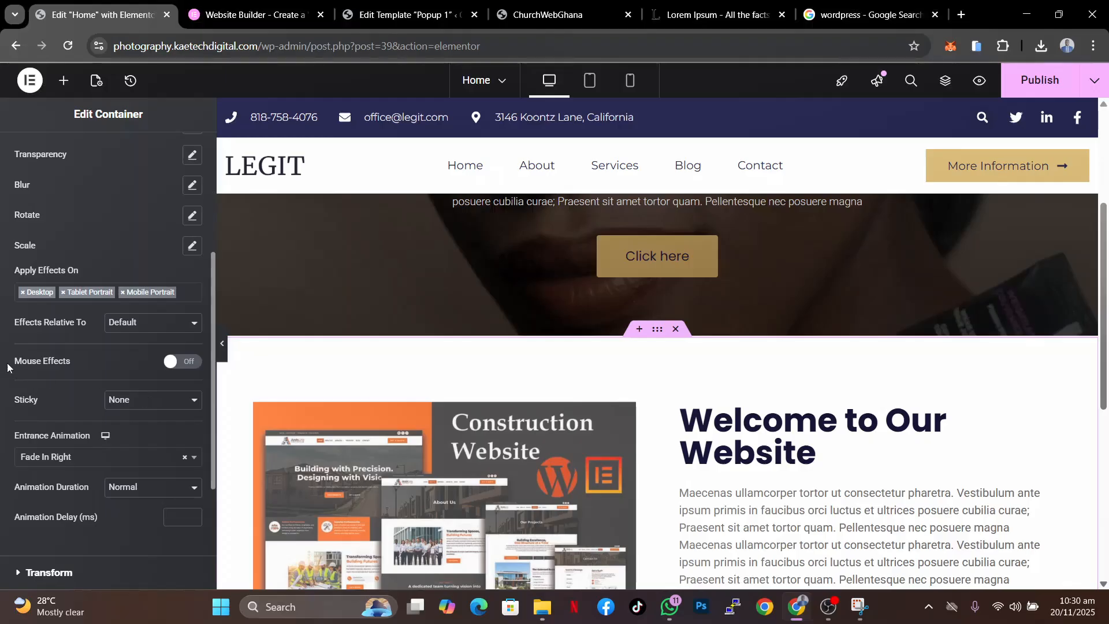
click(193, 365)
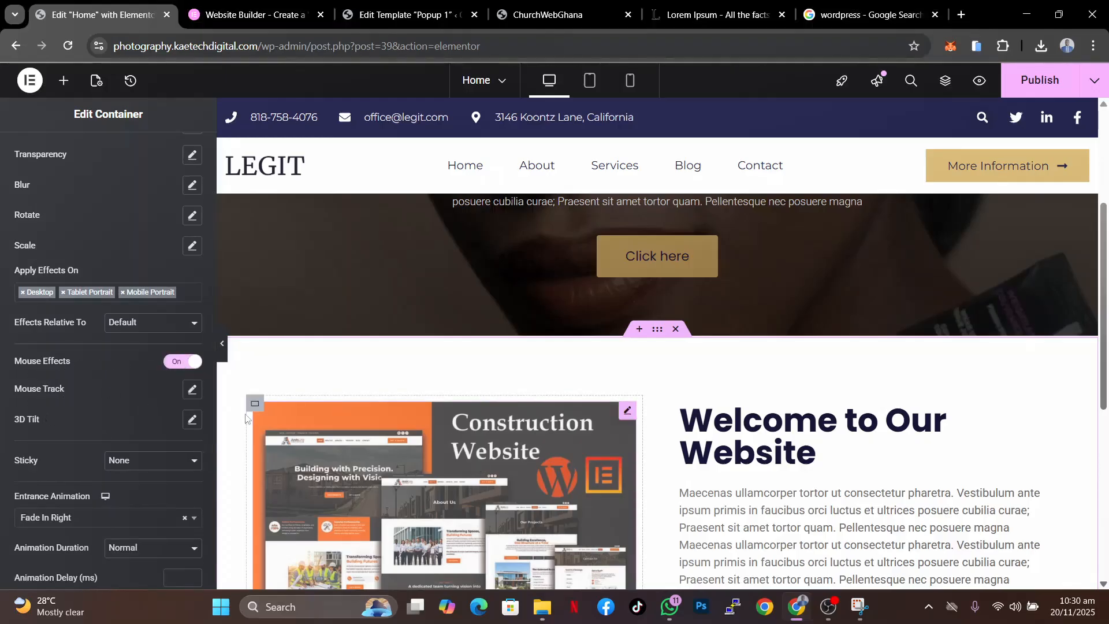
click(192, 389)
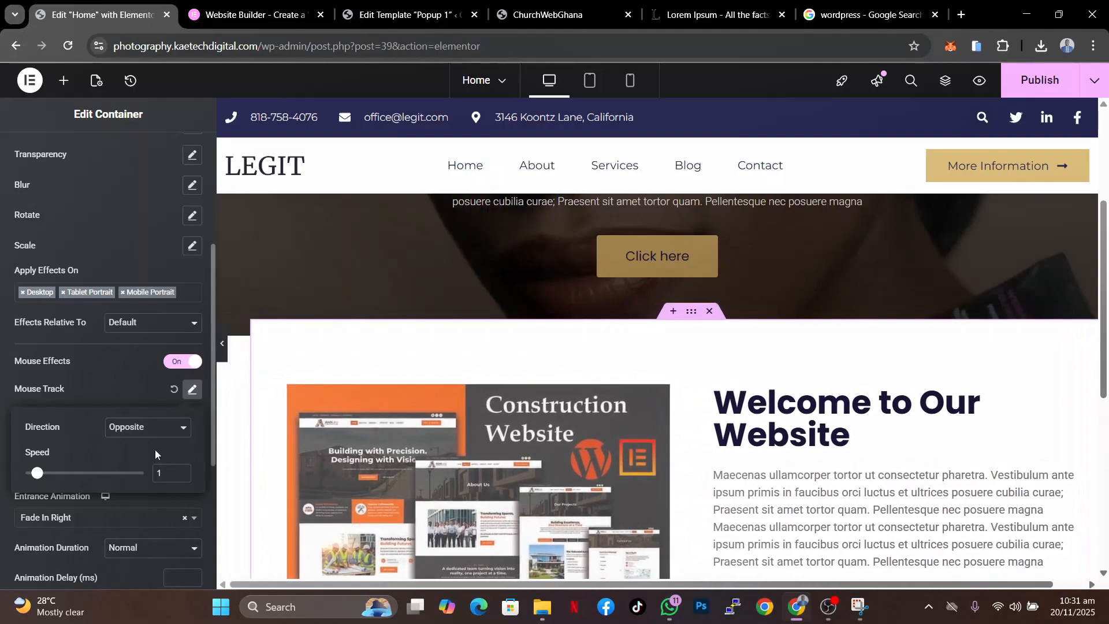
click(151, 433)
click(141, 465)
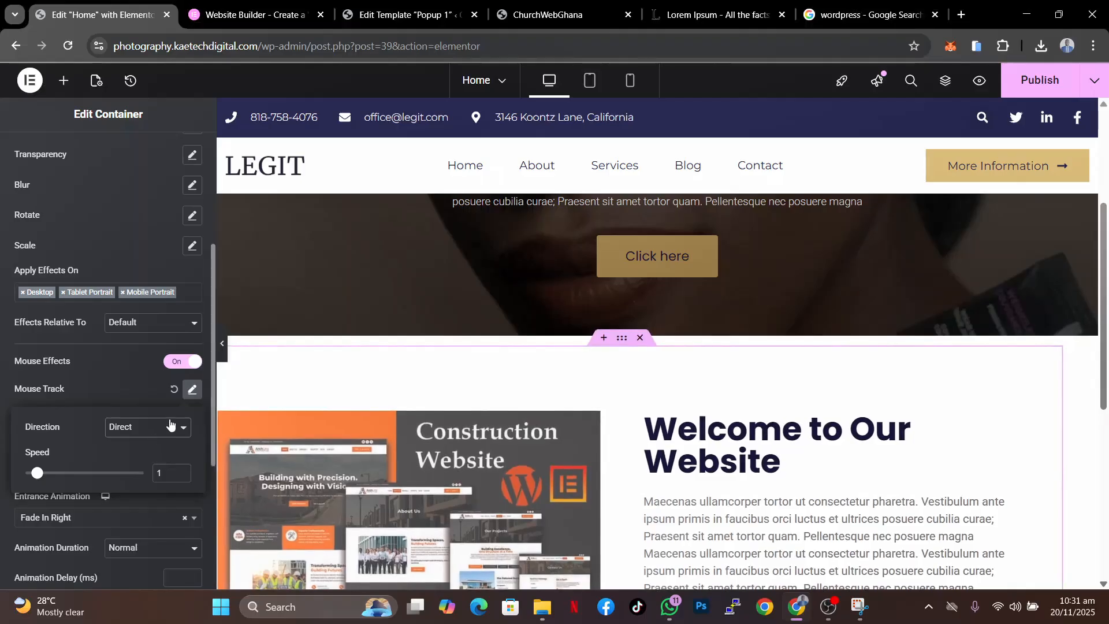
click(173, 388)
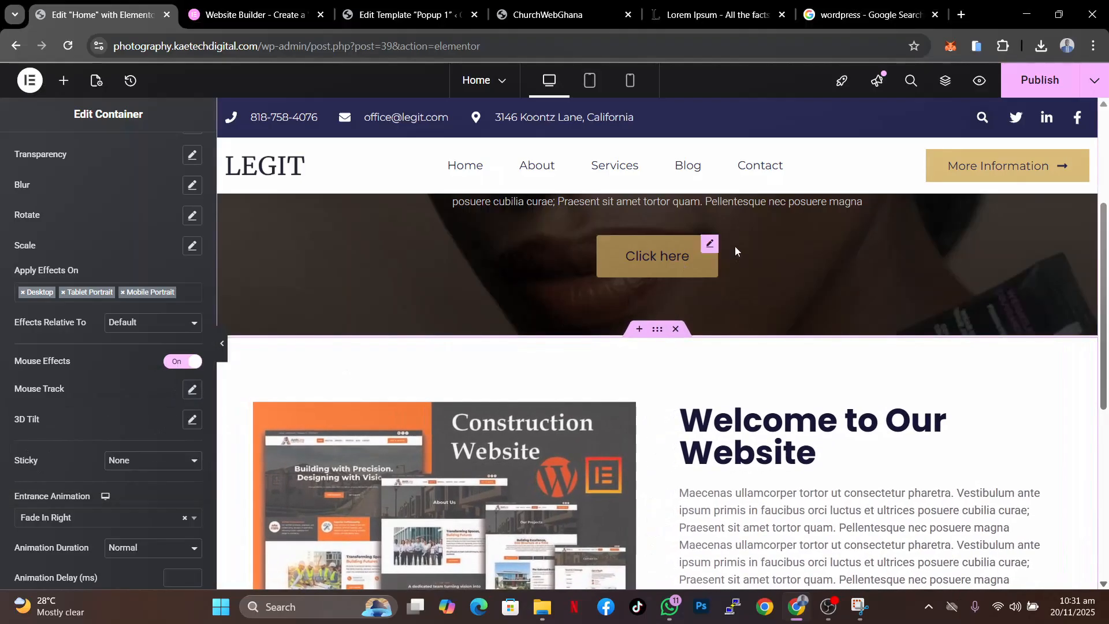
- Select the hero's Click here button, turn on its Mouse Effects and set Mouse Track direction to Direct
scroll(740, 247, up, 2)
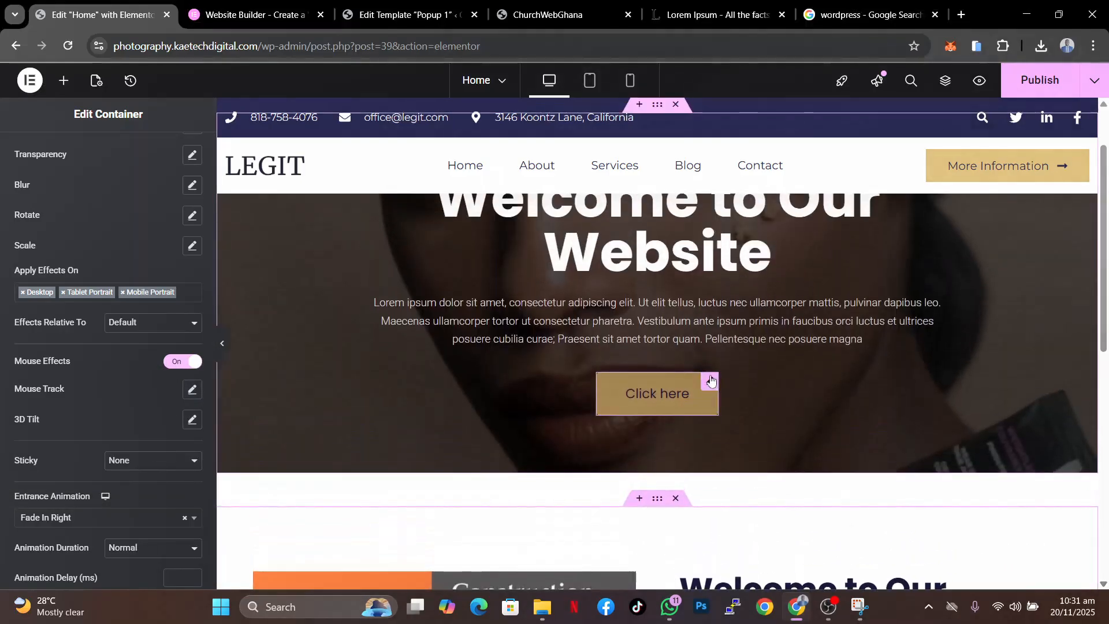
click(711, 380)
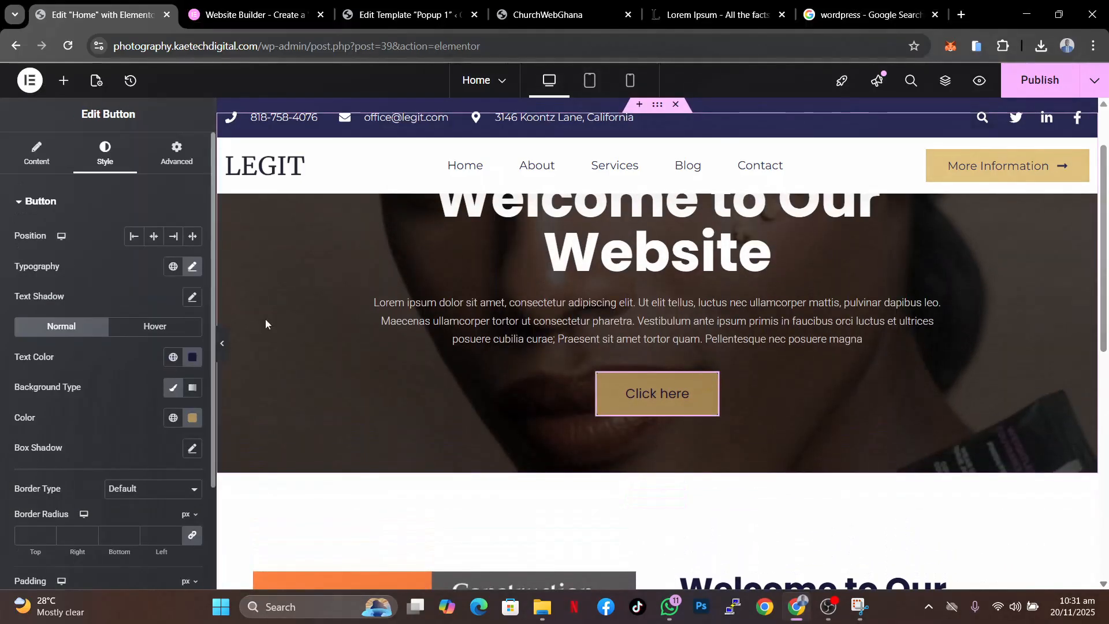
click(174, 154)
scroll(98, 442, down, 5)
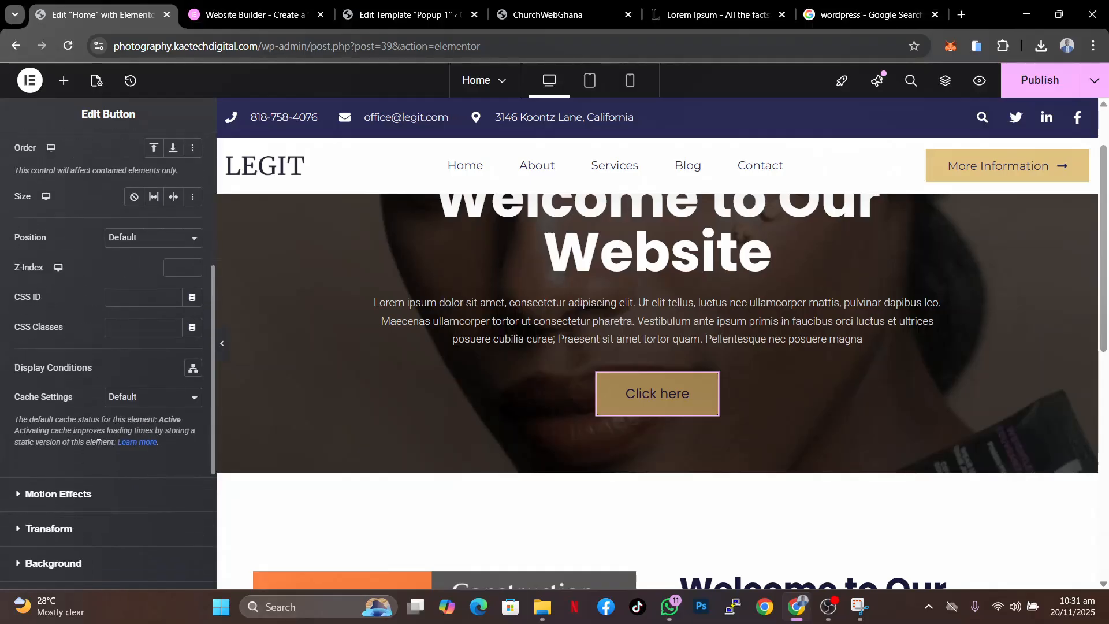
click(87, 492)
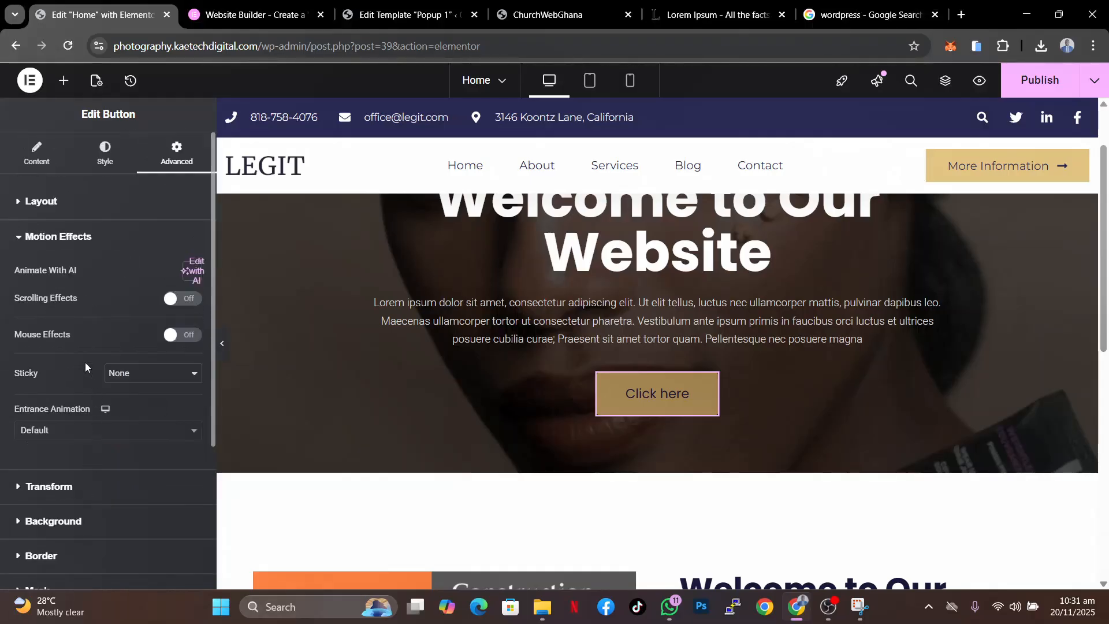
click(177, 340)
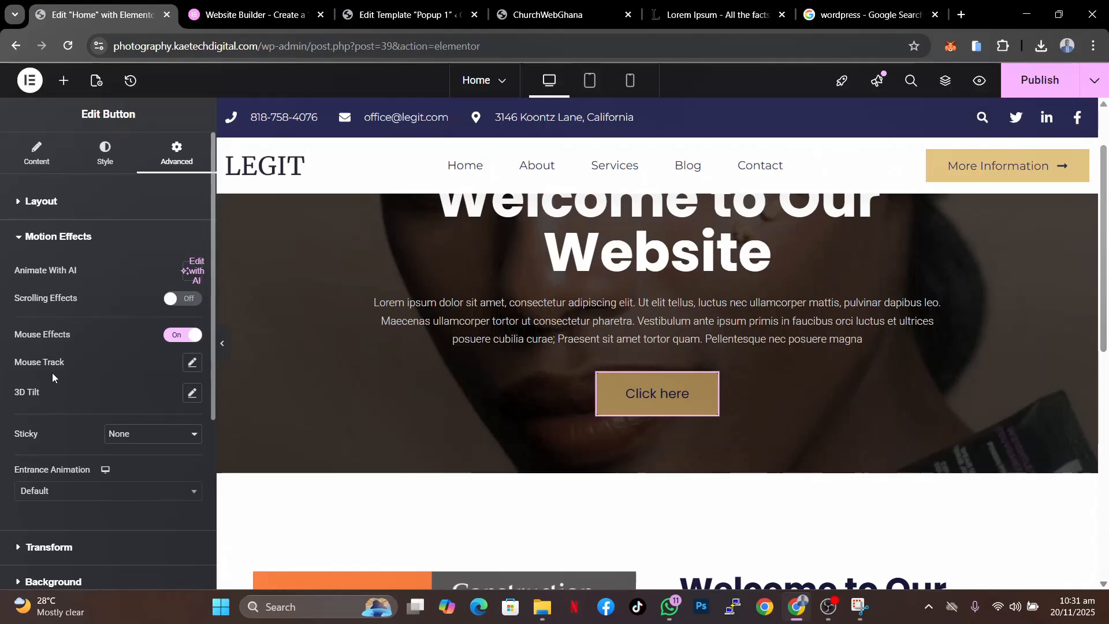
click(191, 367)
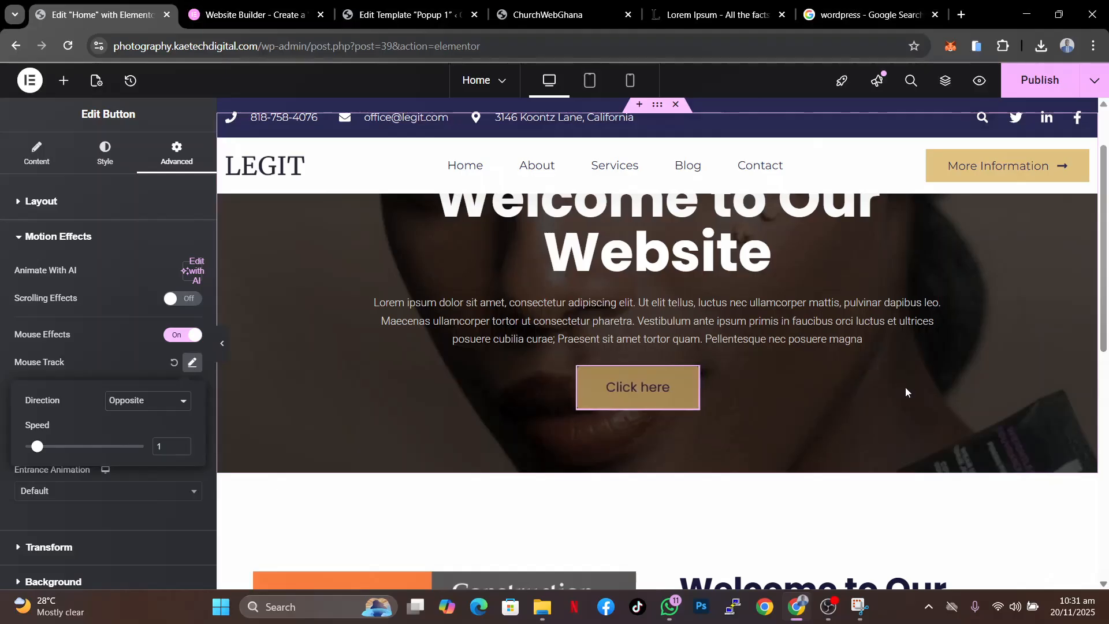
click(176, 402)
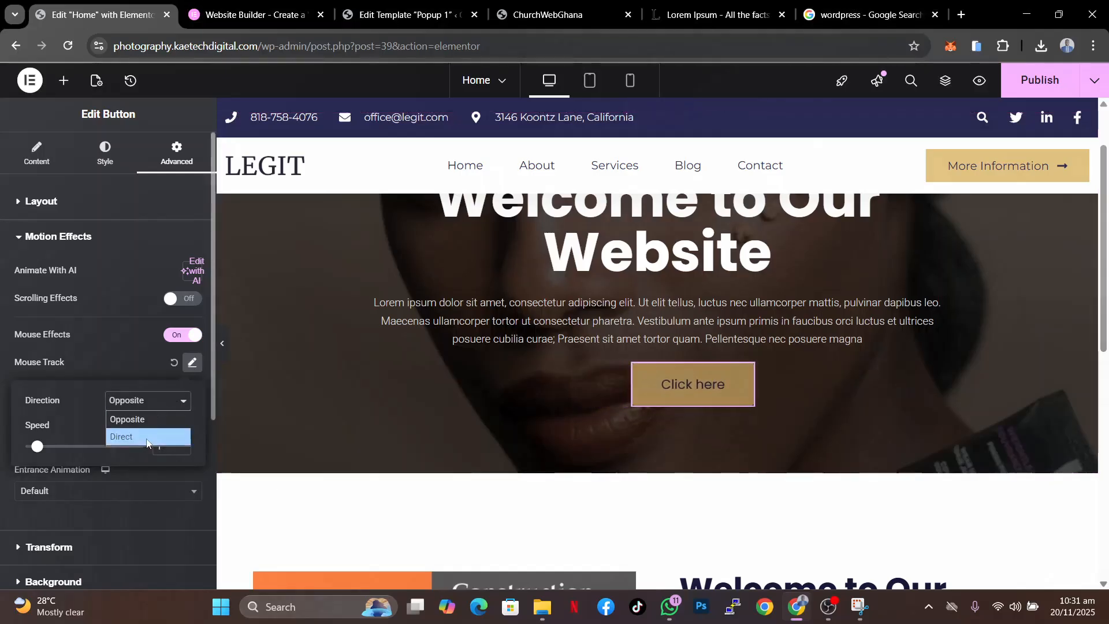
click(173, 434)
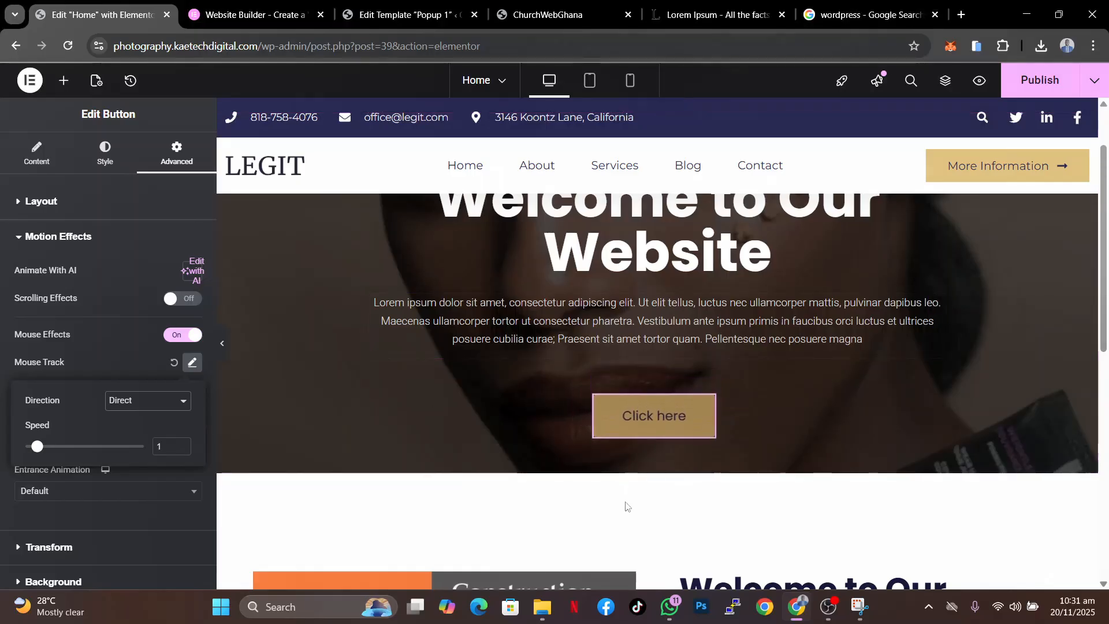
click(174, 363)
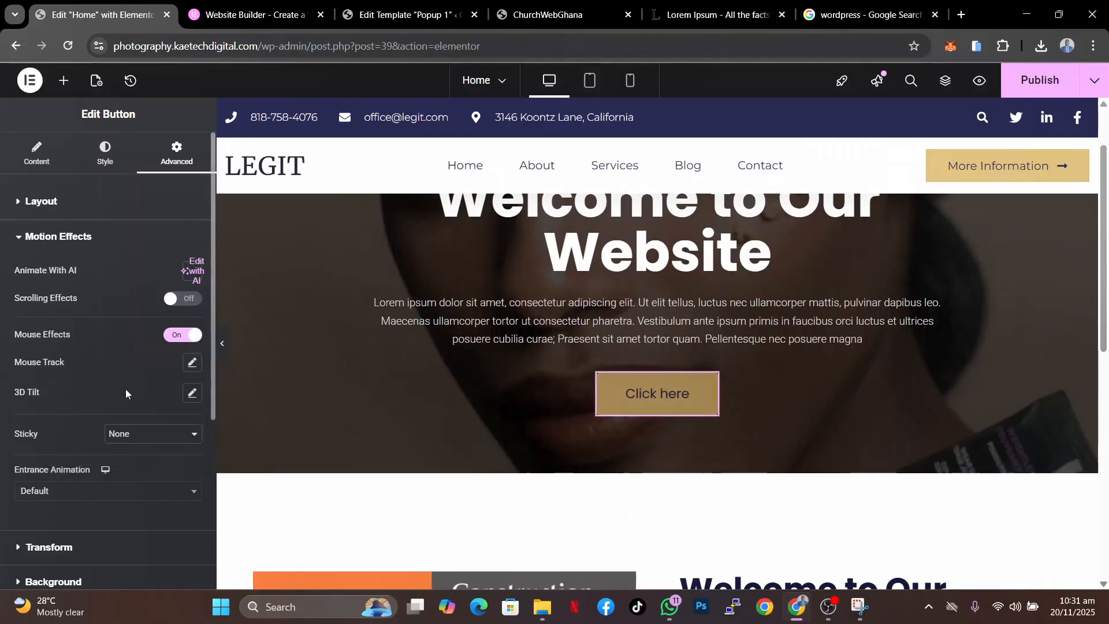
- Set the button's 3D Tilt direction to Opposite
click(193, 395)
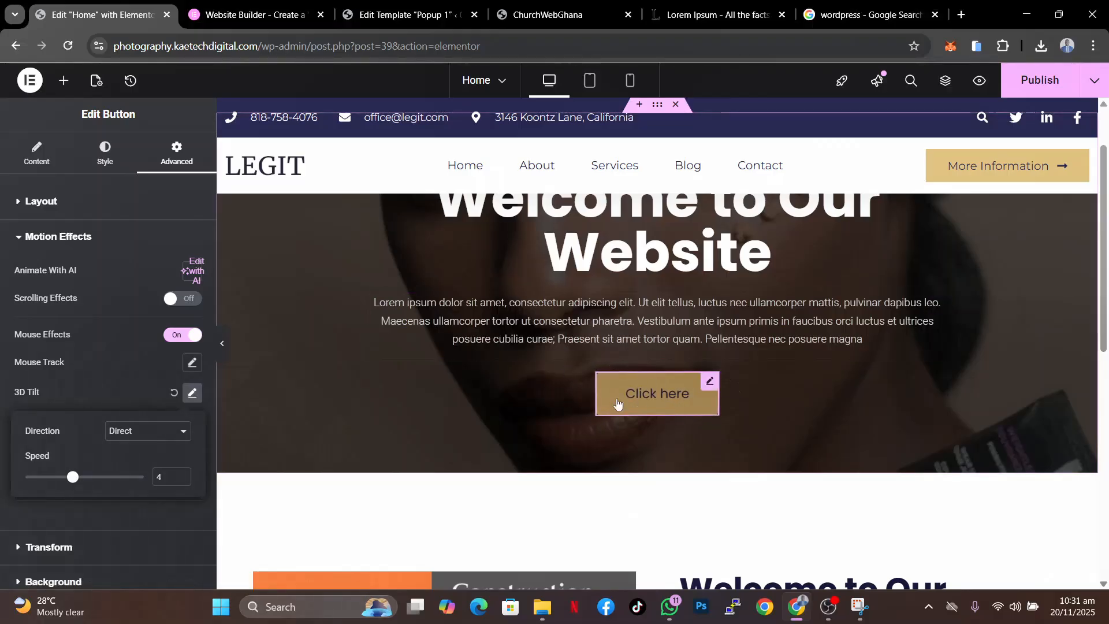
click(170, 431)
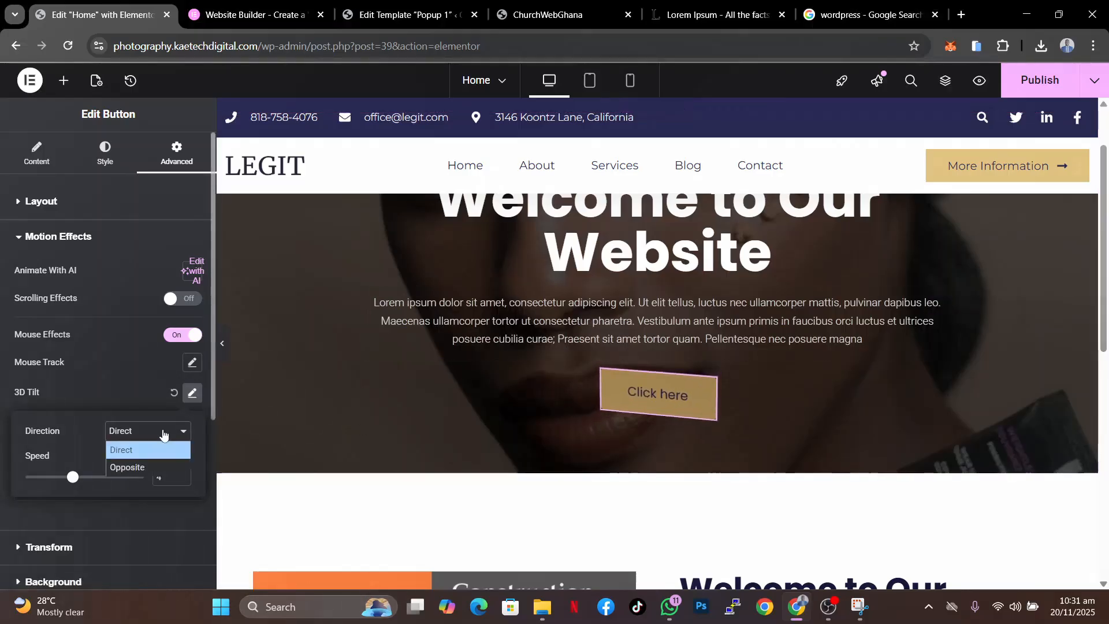
click(147, 465)
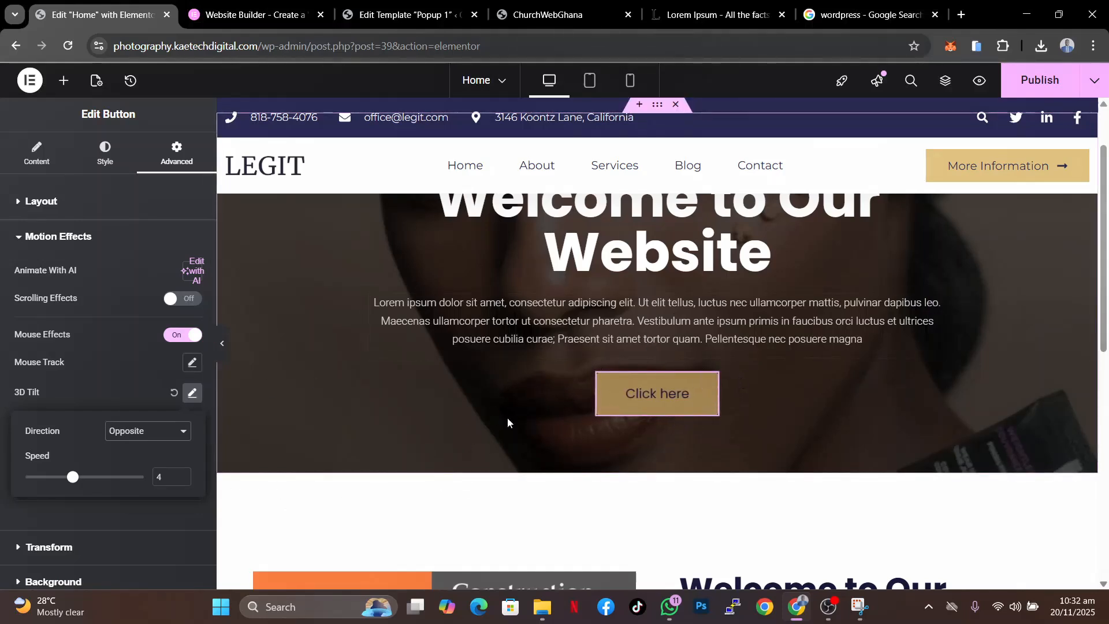
click(172, 395)
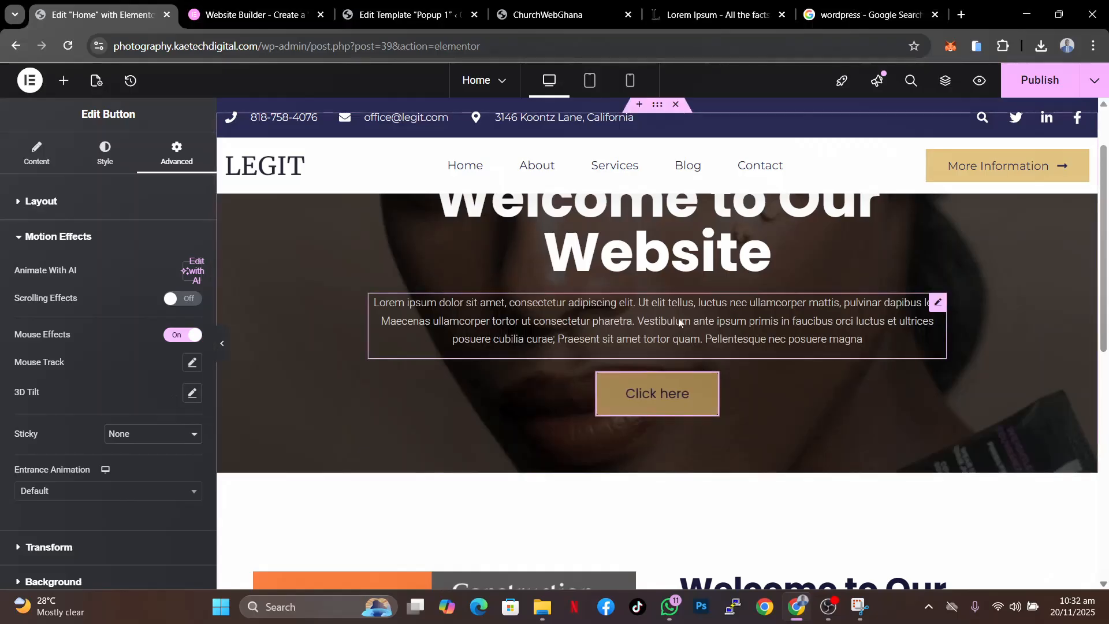
- Turn Mouse Effects off again for the Click here button
scroll(290, 227, up, 2)
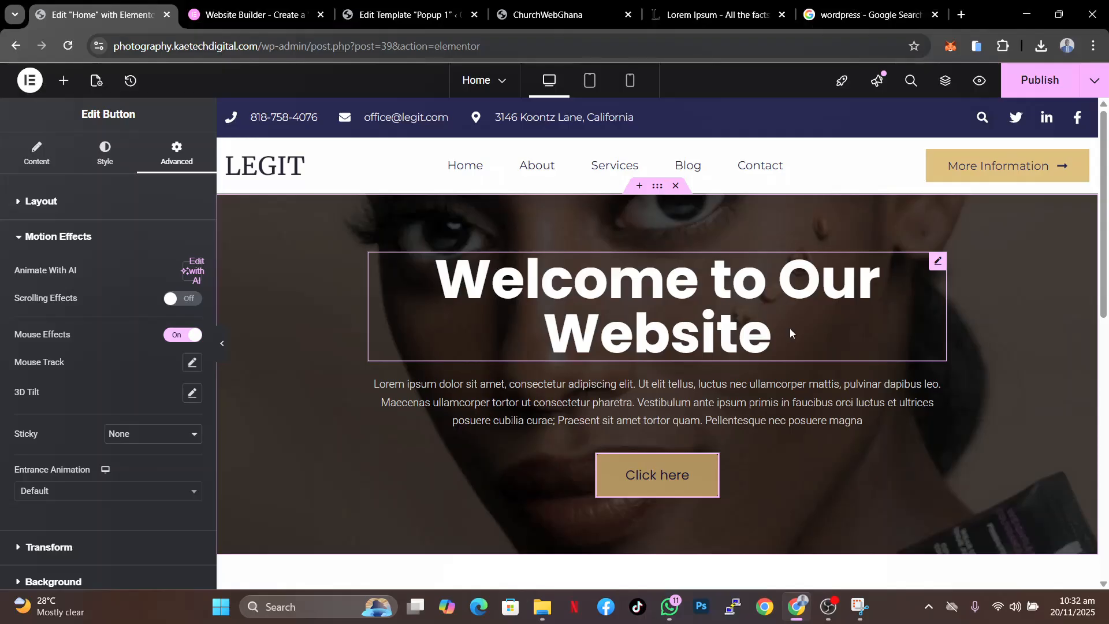
scroll(790, 329, down, 5)
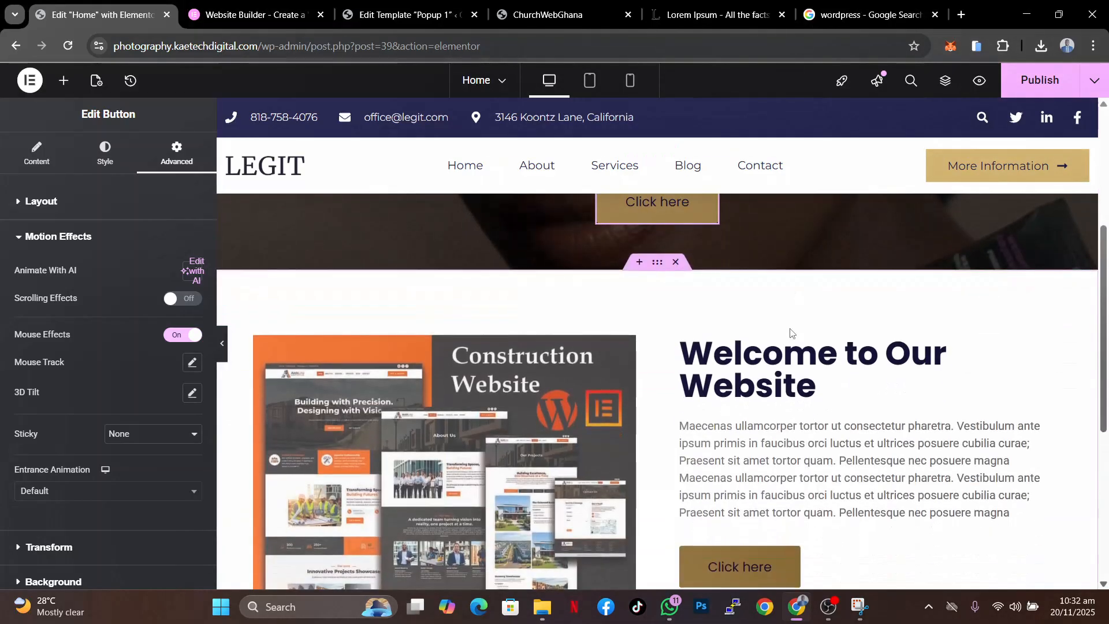
scroll(790, 331, up, 5)
scroll(789, 330, down, 3)
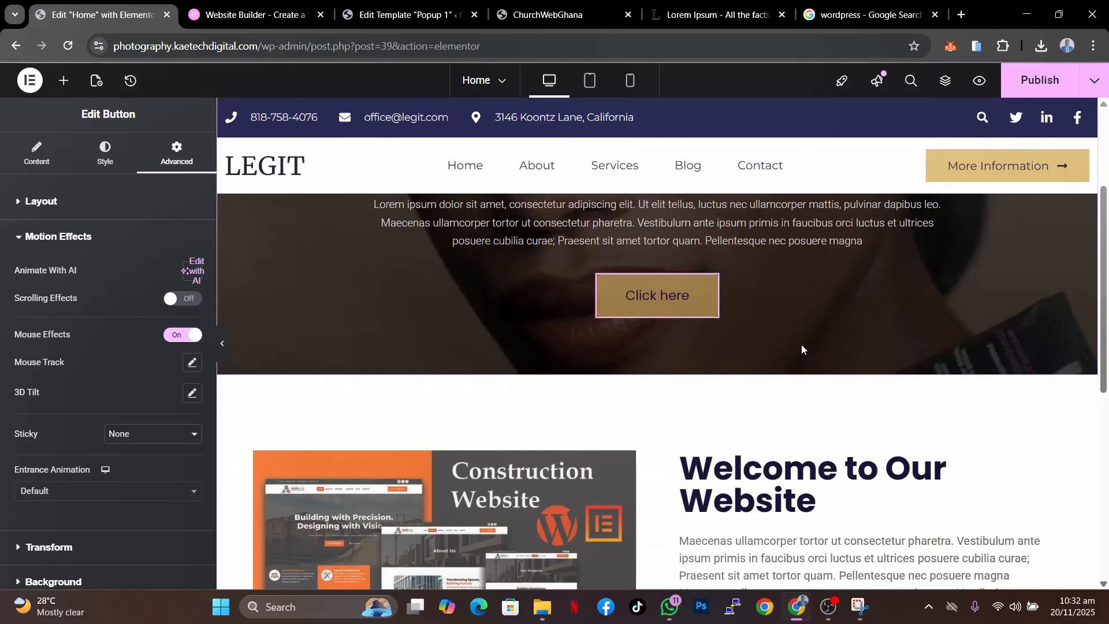
click(179, 338)
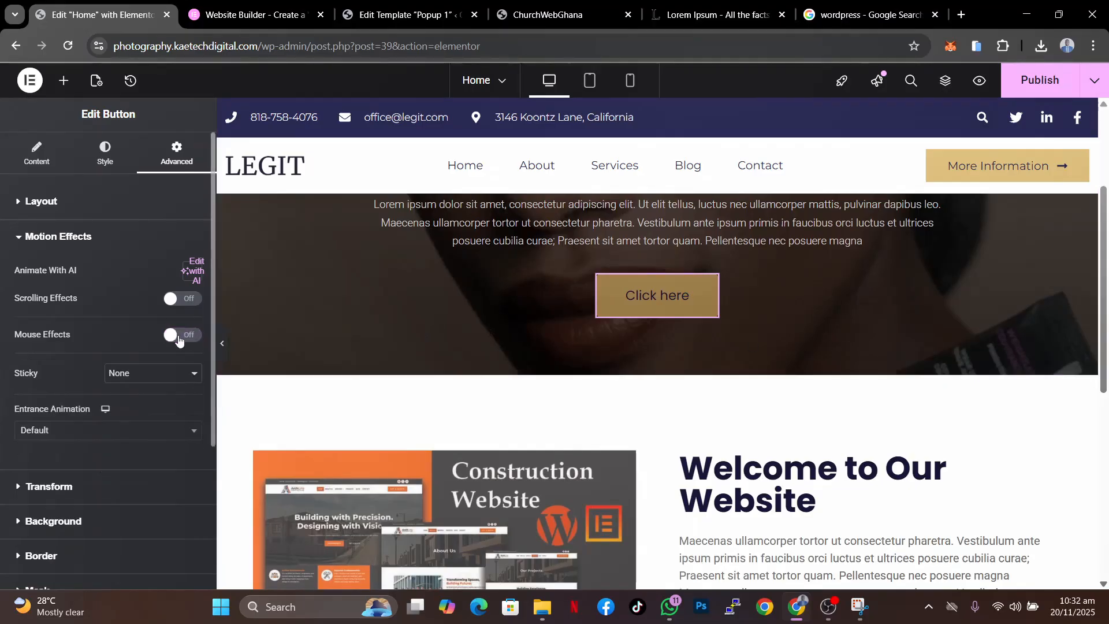
- Turn off Mouse Effects for the hero container
click(657, 377)
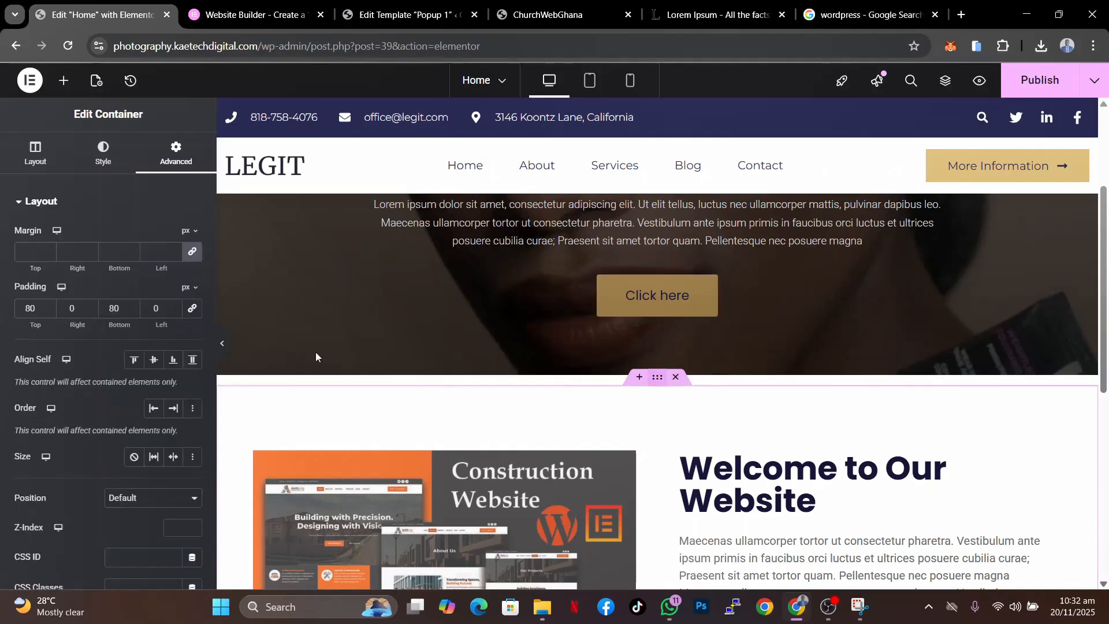
scroll(102, 448, down, 5)
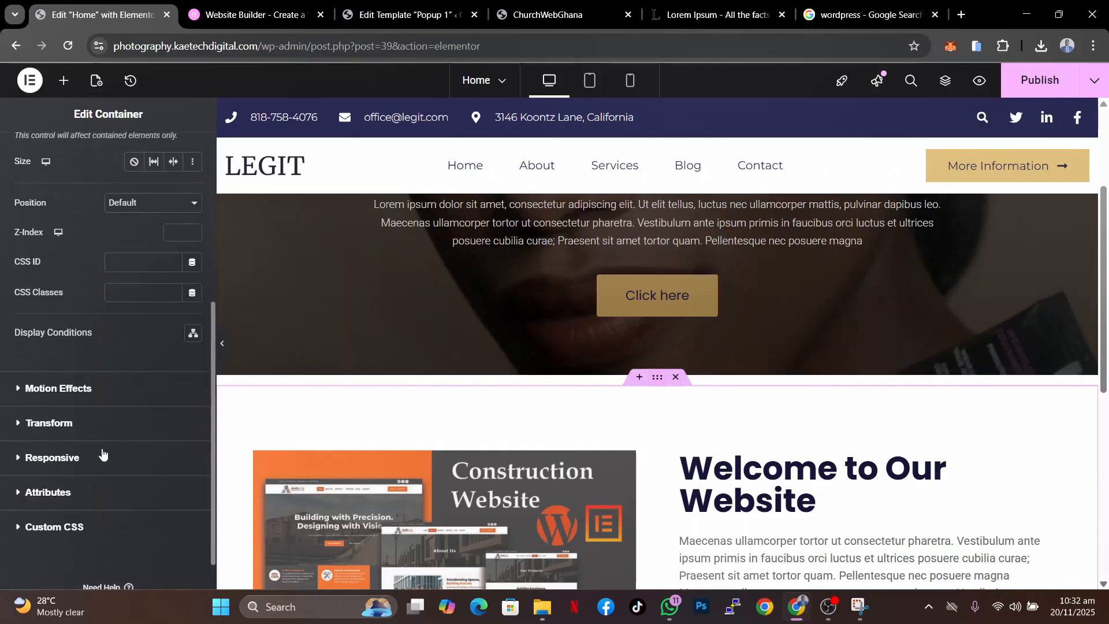
click(122, 394)
click(176, 299)
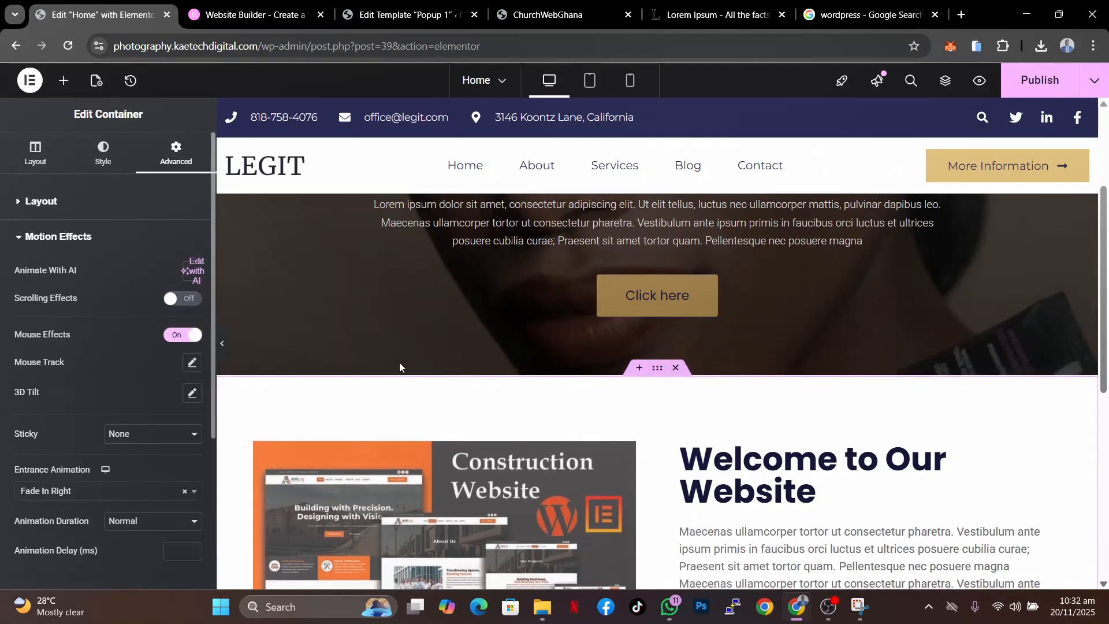
click(175, 335)
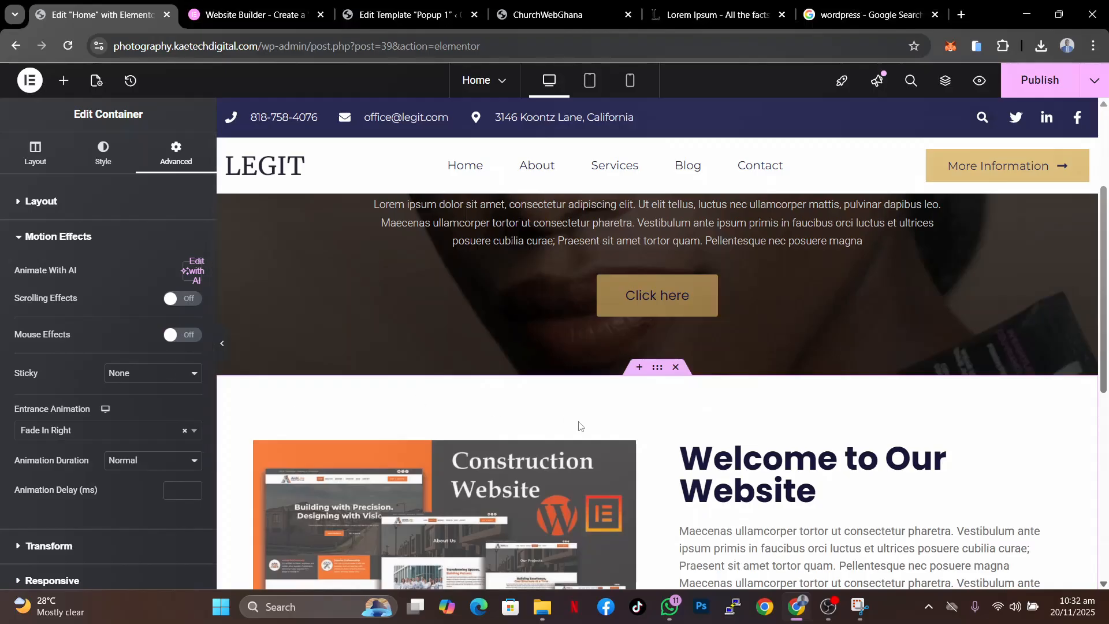
- Add a Form widget into the empty container at the bottom of the page
scroll(966, 338, up, 3)
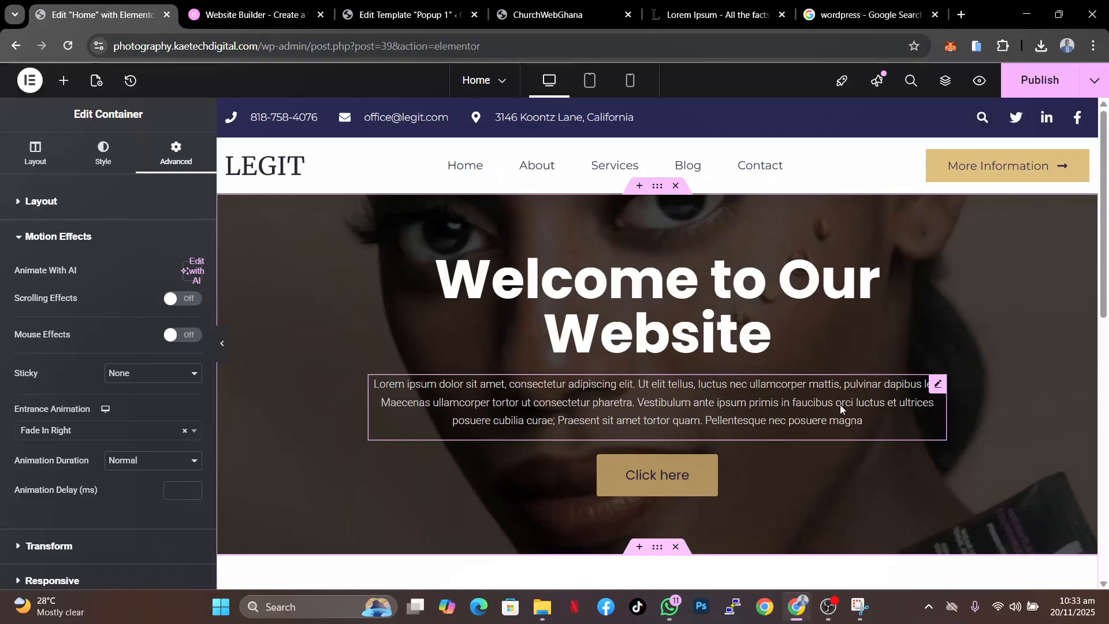
scroll(840, 454, down, 9)
scroll(841, 453, down, 2)
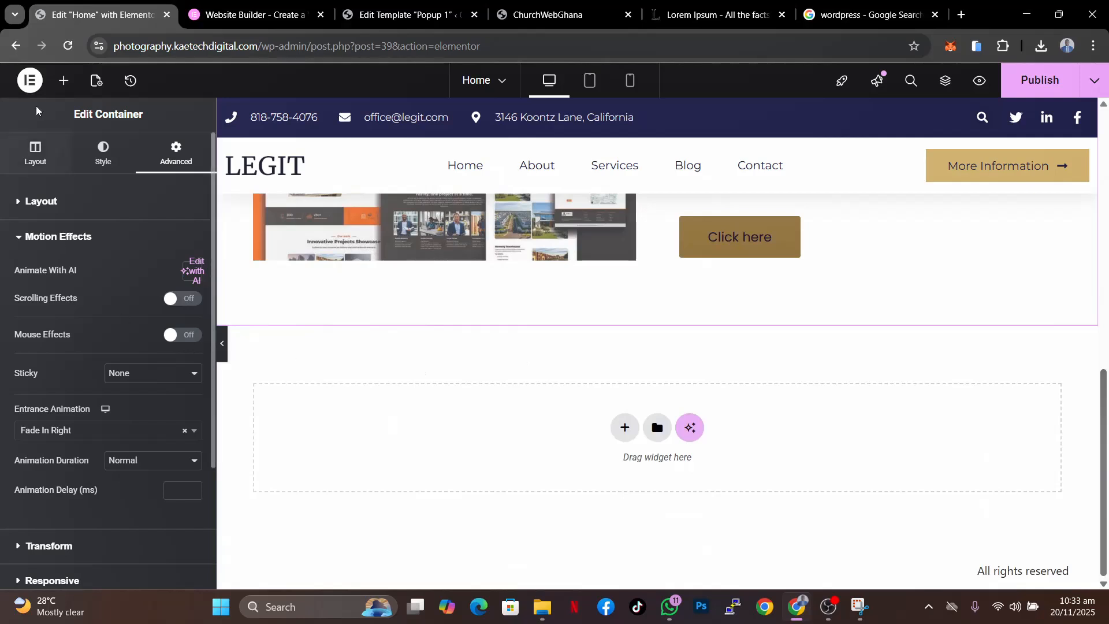
click(65, 82)
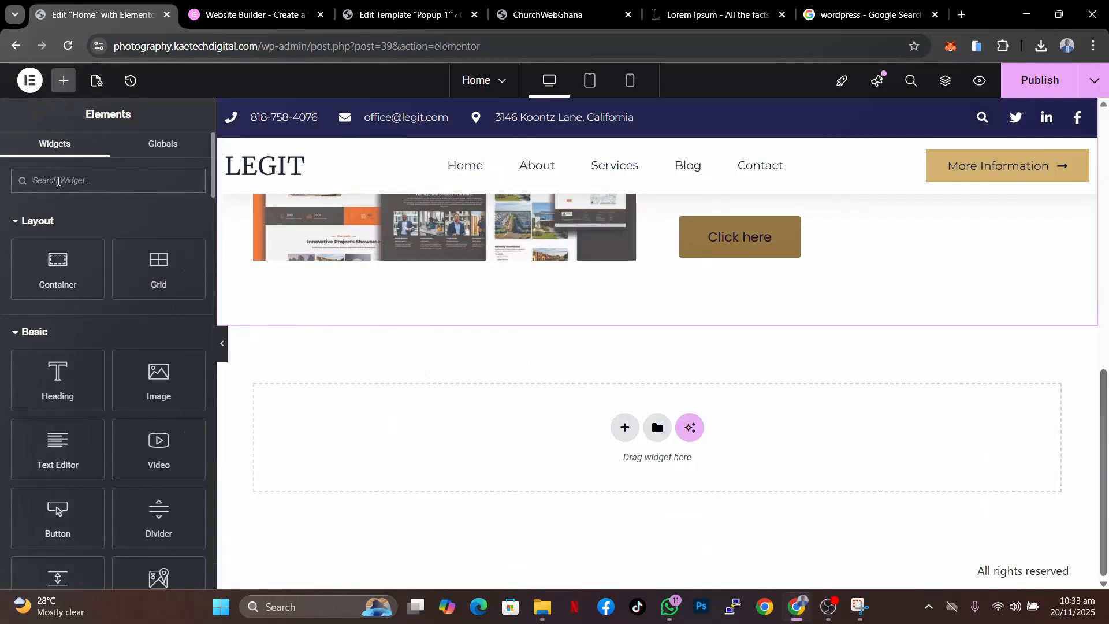
text(form)
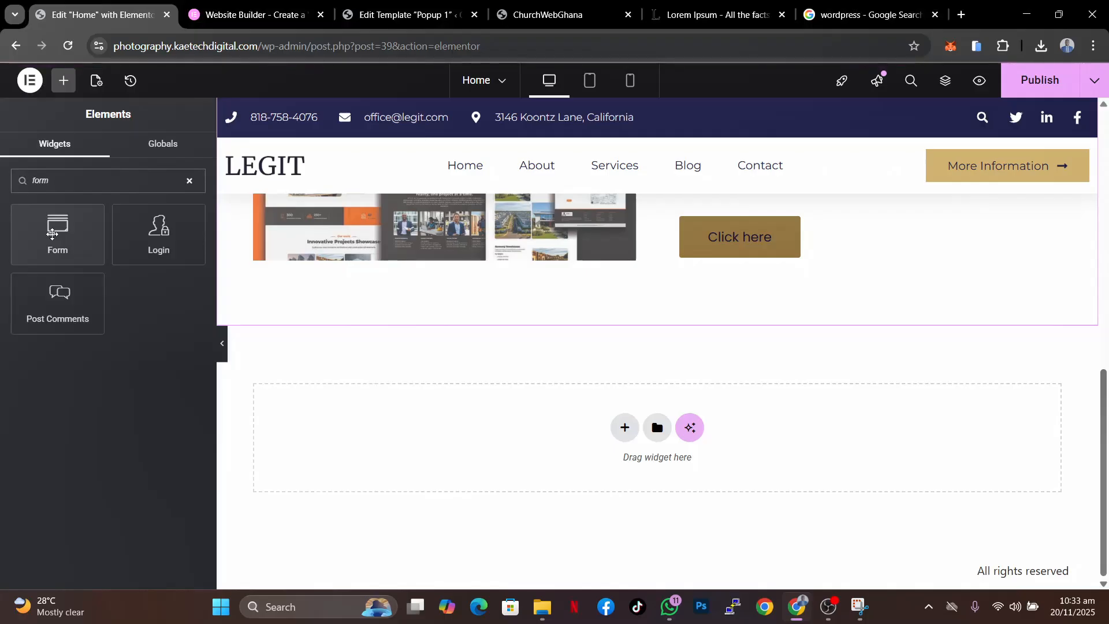
drag(52, 233, 648, 437)
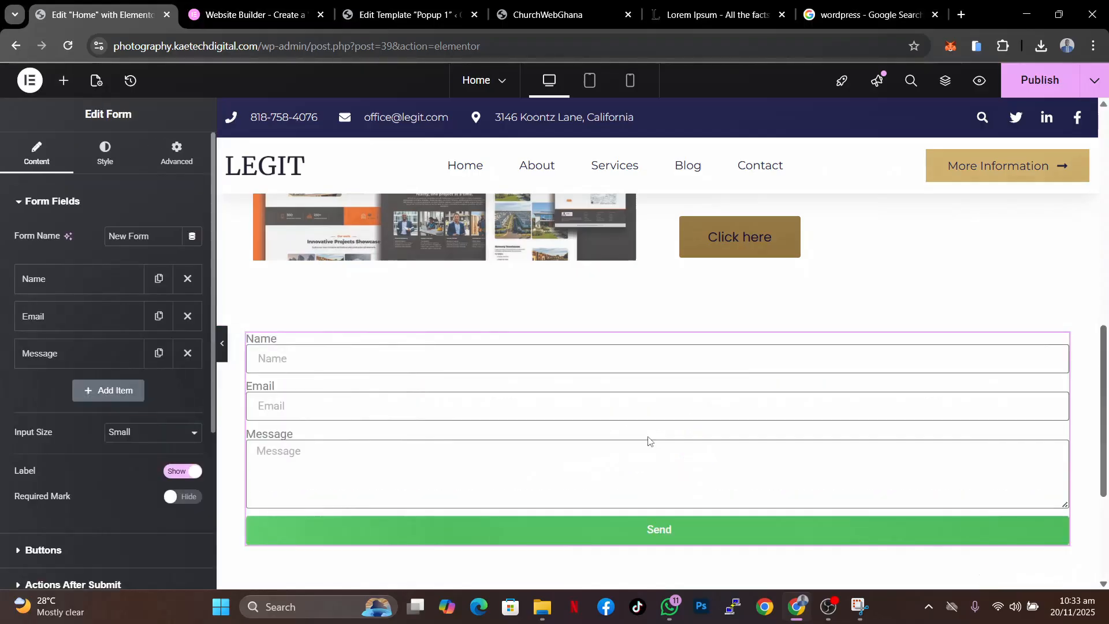
- Examine the form's Steps Settings, Additional Options, Email and Collect Submissions sections
scroll(587, 436, down, 2)
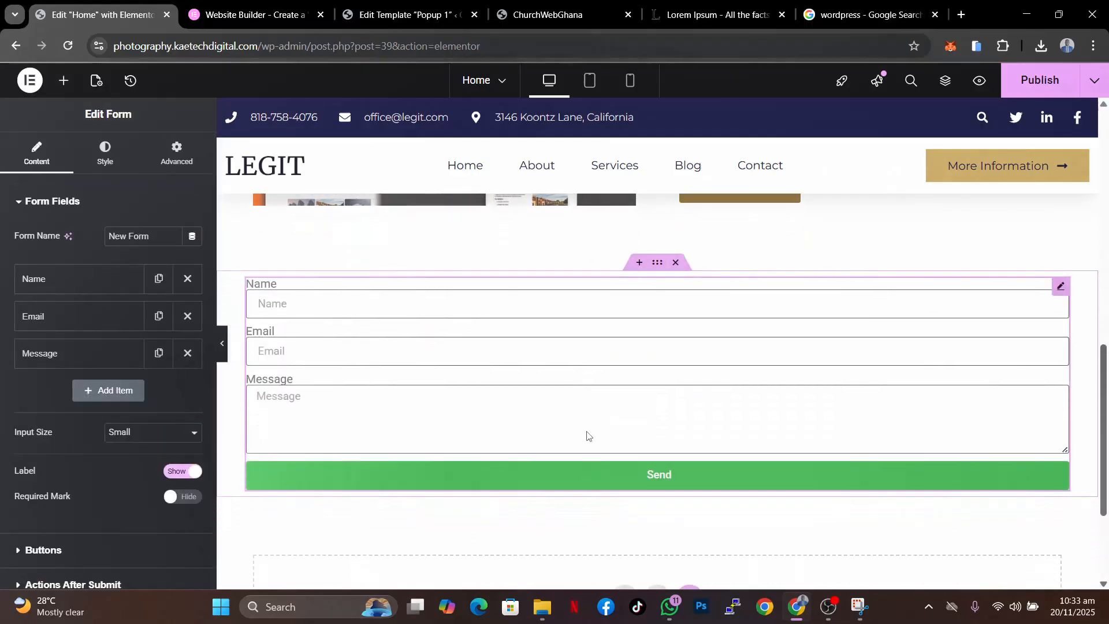
scroll(587, 436, up, 1)
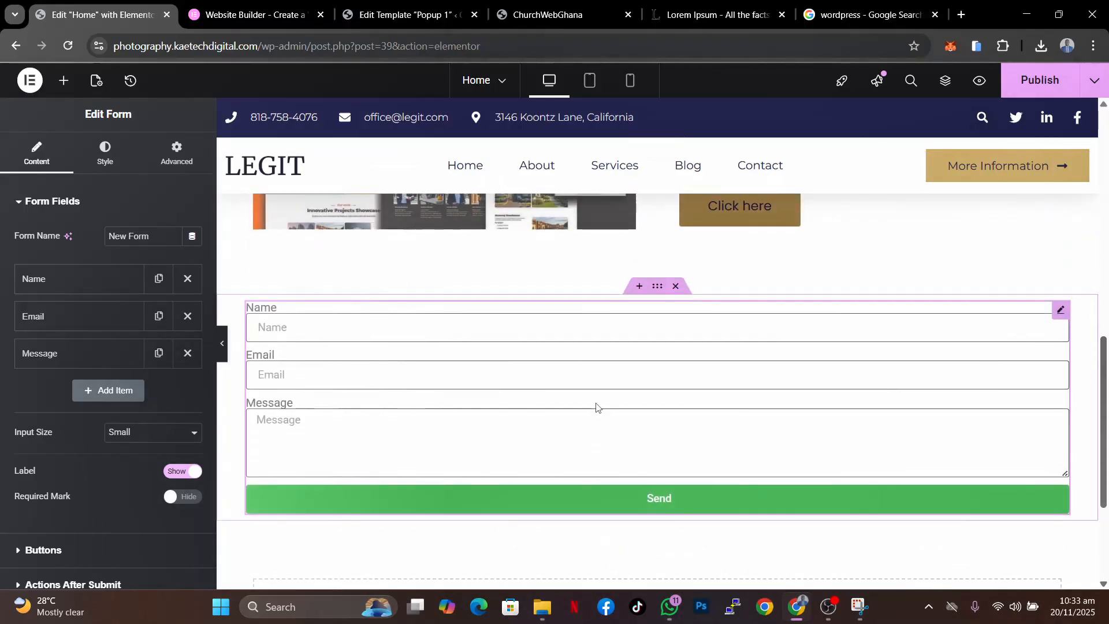
scroll(48, 345, down, 3)
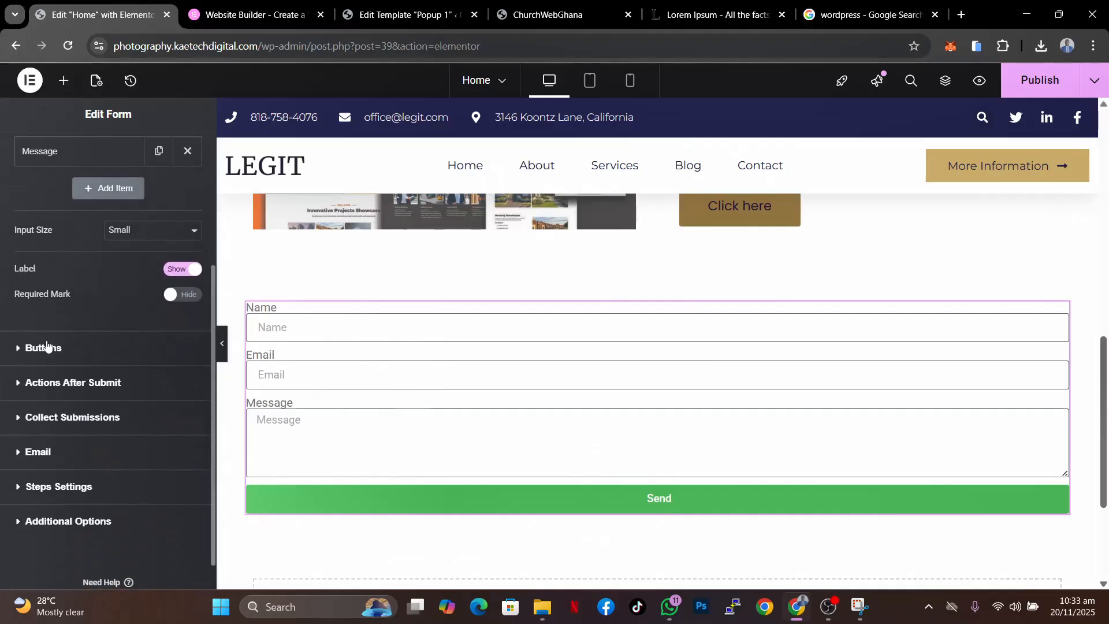
scroll(81, 434, down, 1)
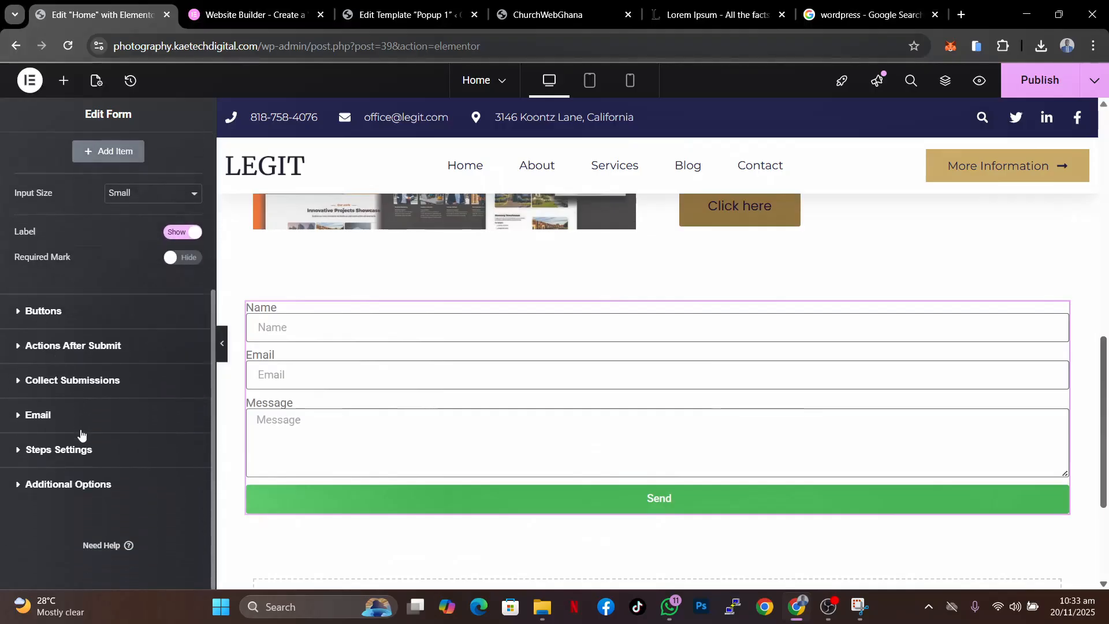
click(34, 449)
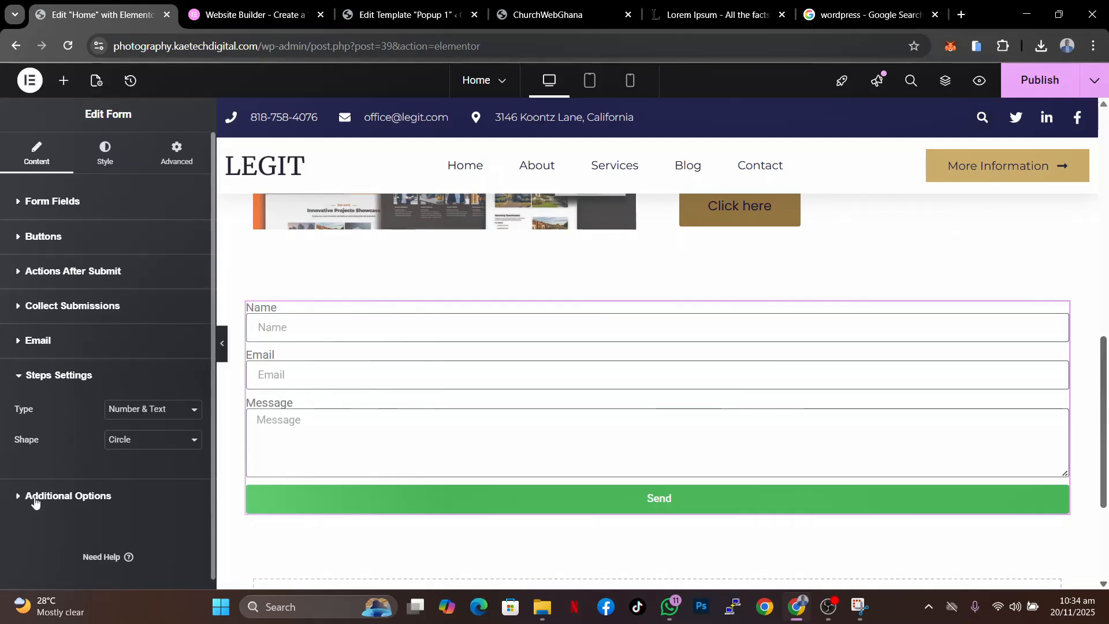
click(34, 500)
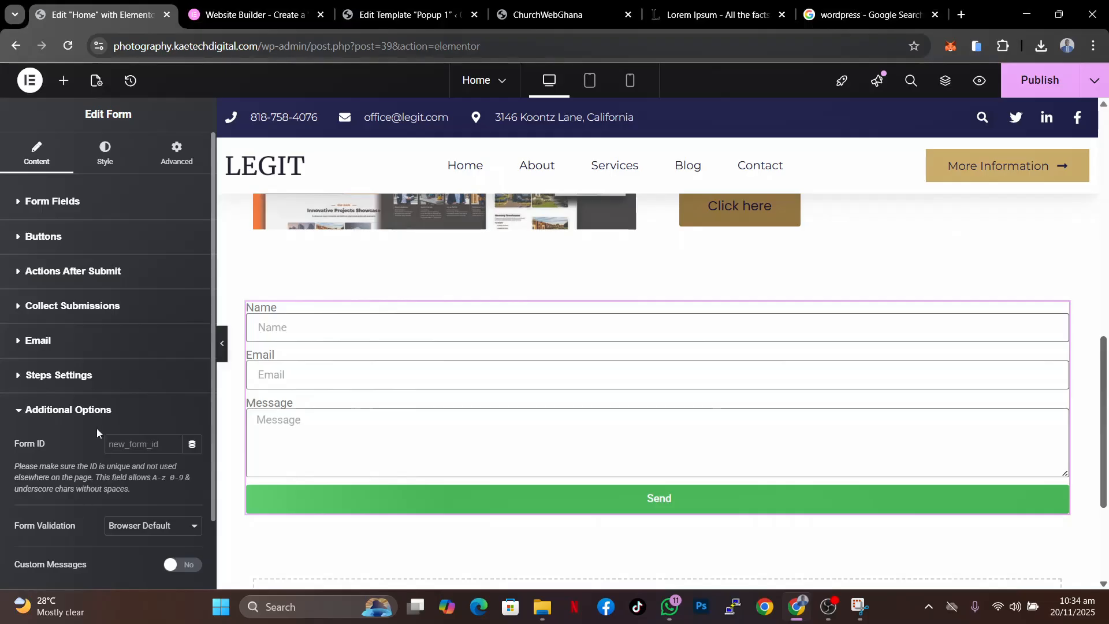
click(88, 409)
click(75, 349)
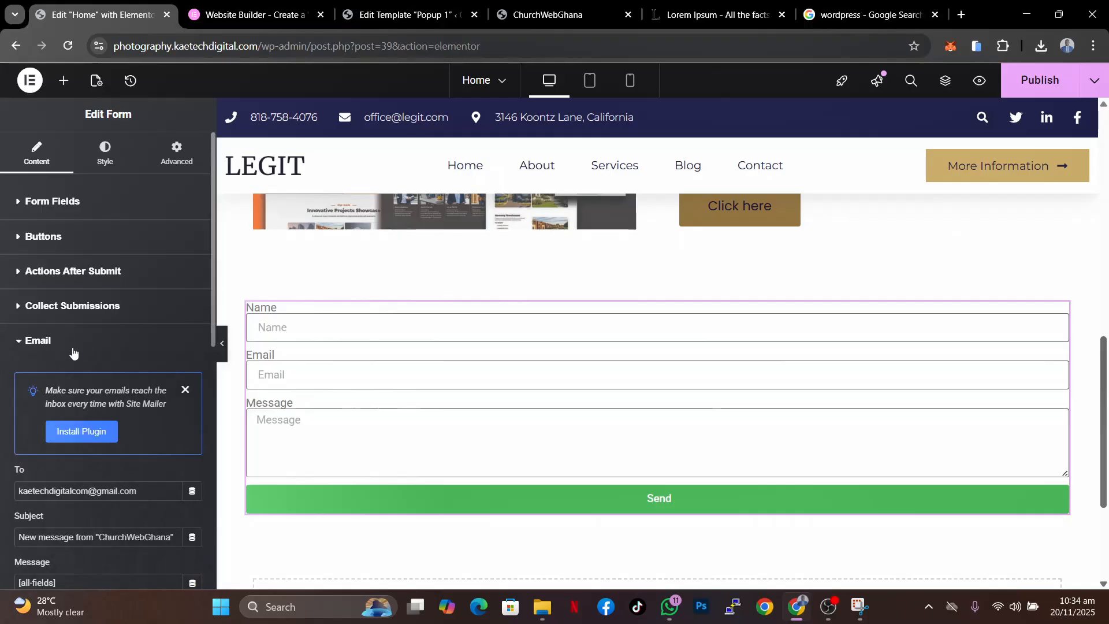
click(84, 348)
click(95, 308)
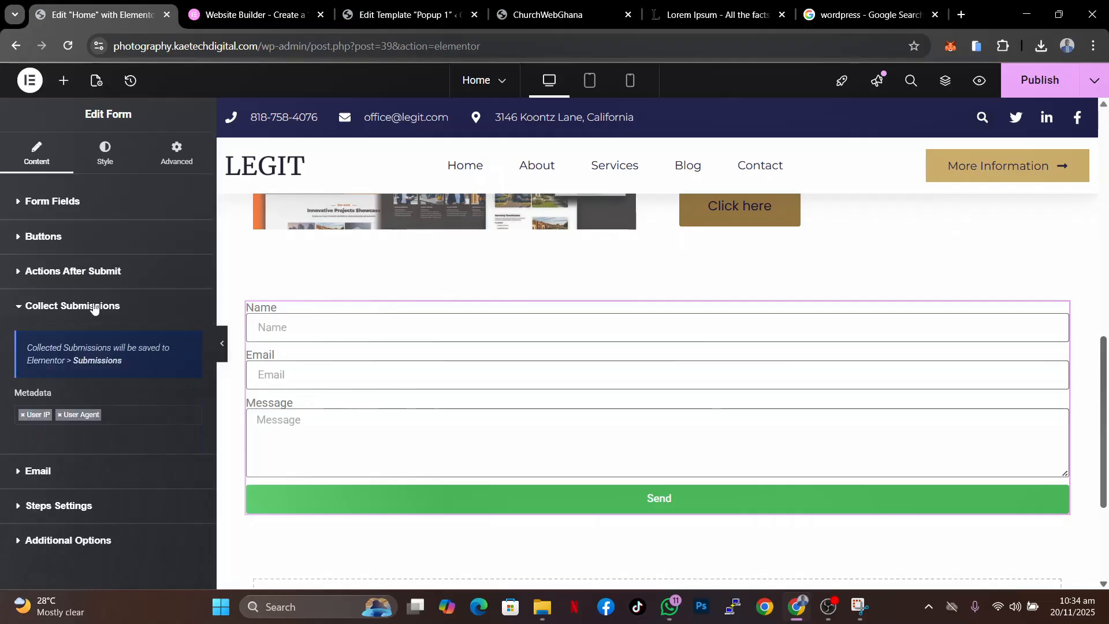
click(95, 308)
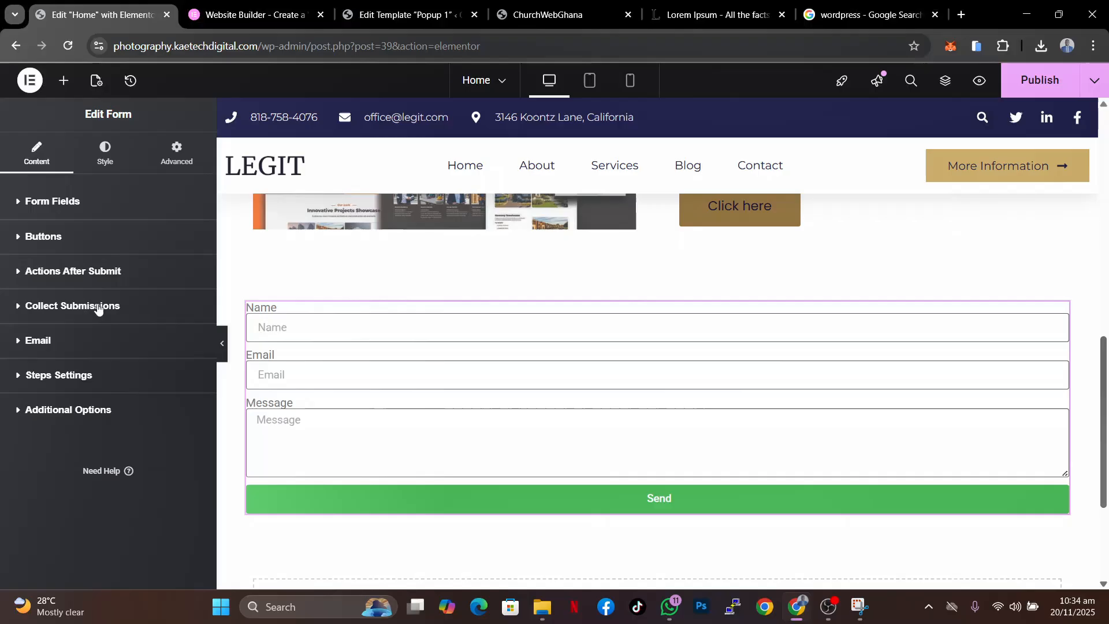
- Examine the form's Actions After Submit and Buttons sections
click(83, 273)
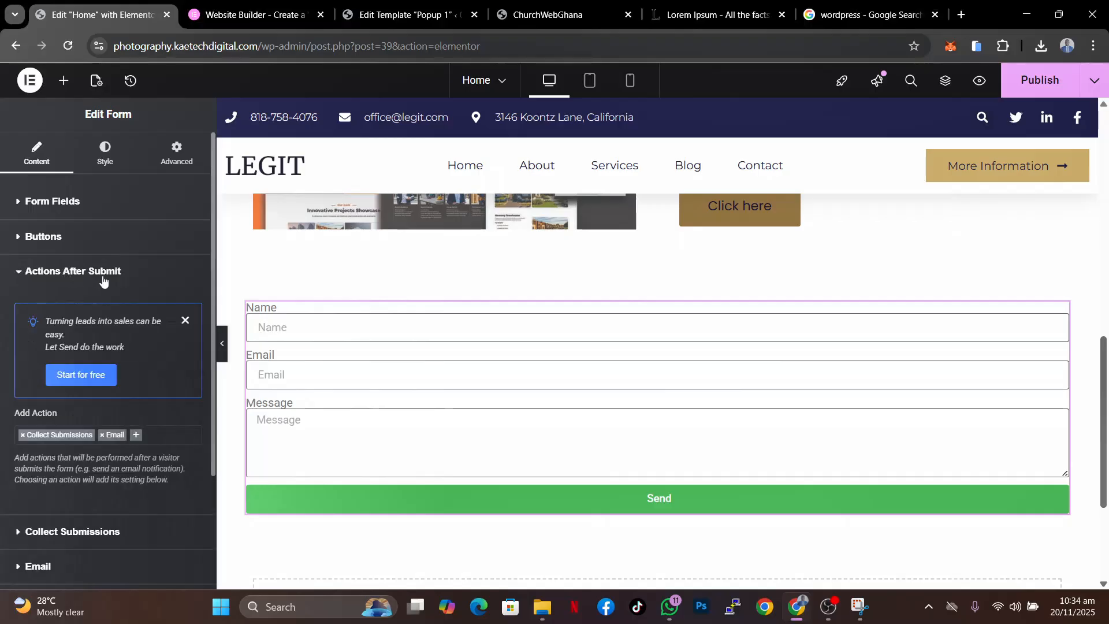
click(103, 282)
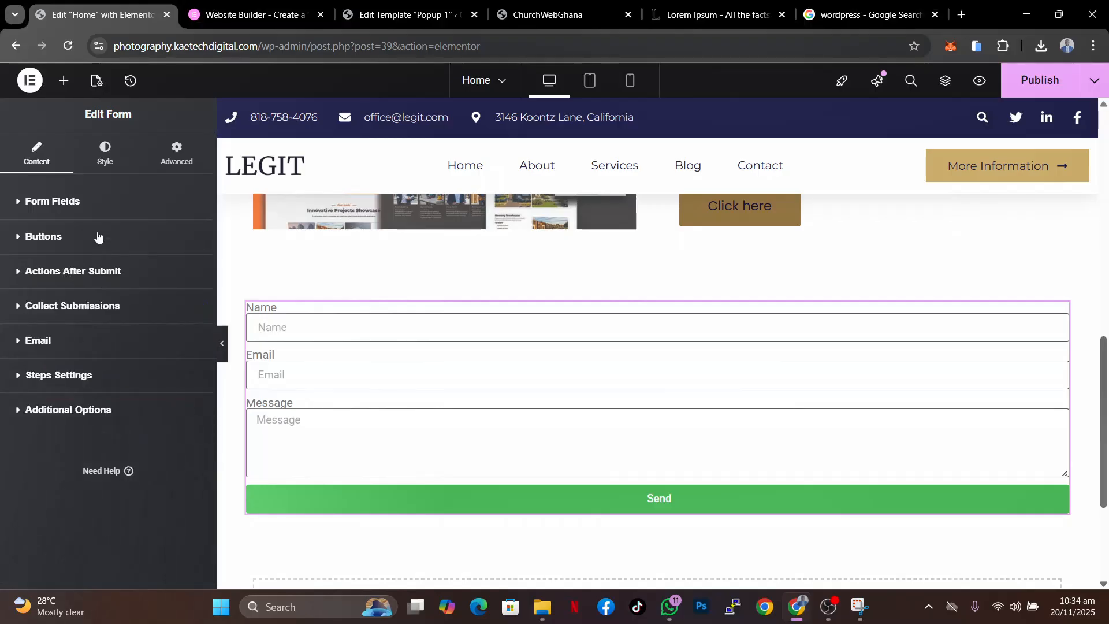
click(99, 237)
click(98, 236)
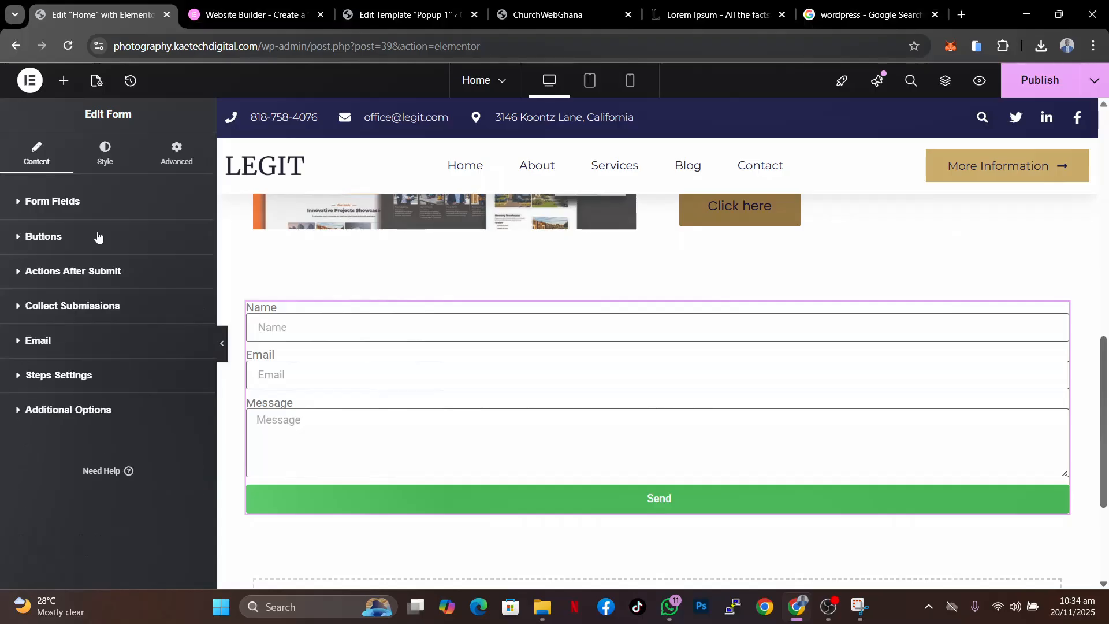
- Add a new Tel field to the form and label it Phone Number
click(101, 202)
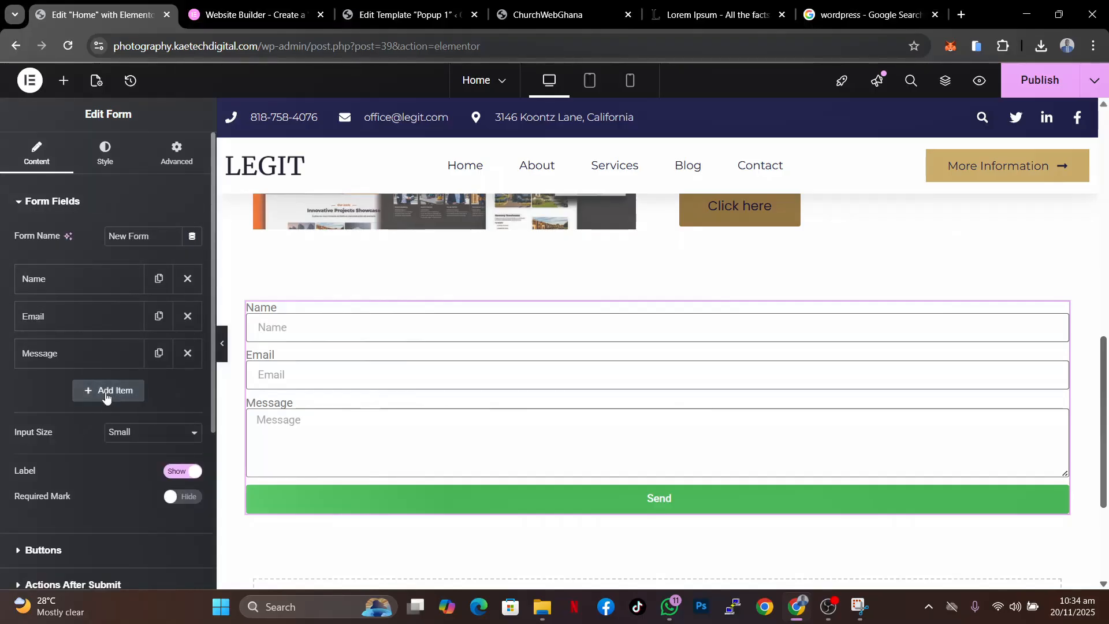
scroll(77, 469, down, 1)
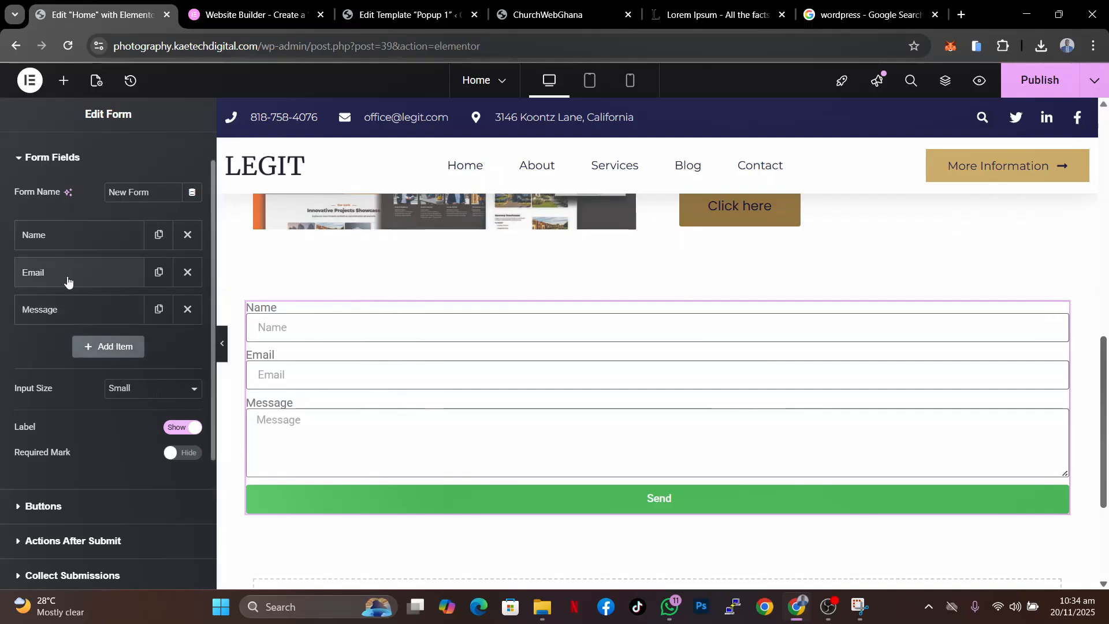
click(99, 354)
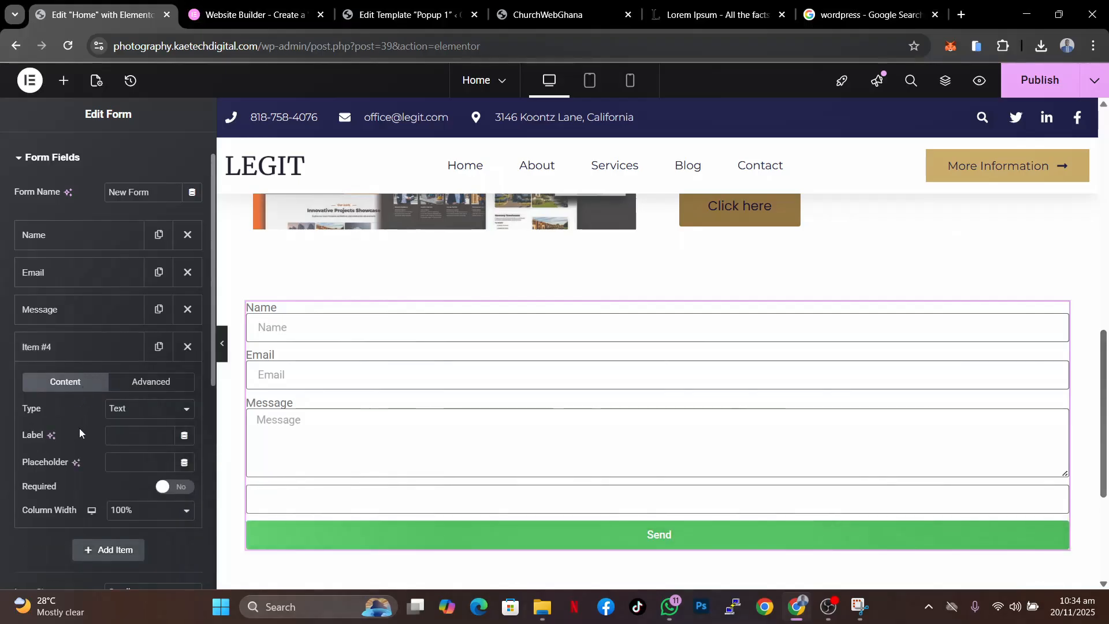
click(146, 414)
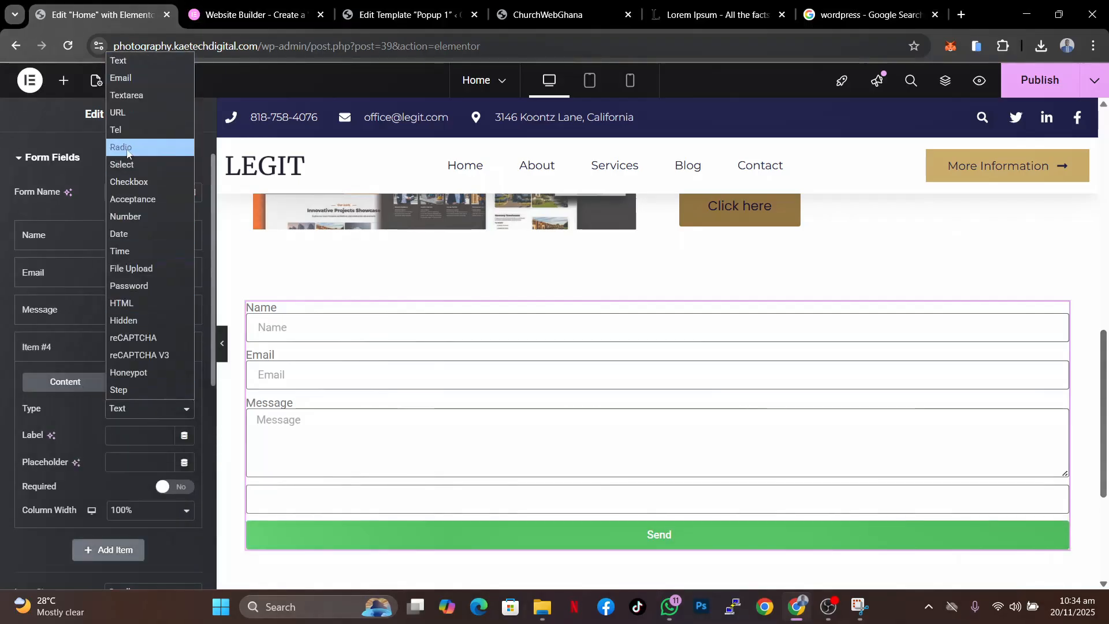
click(119, 130)
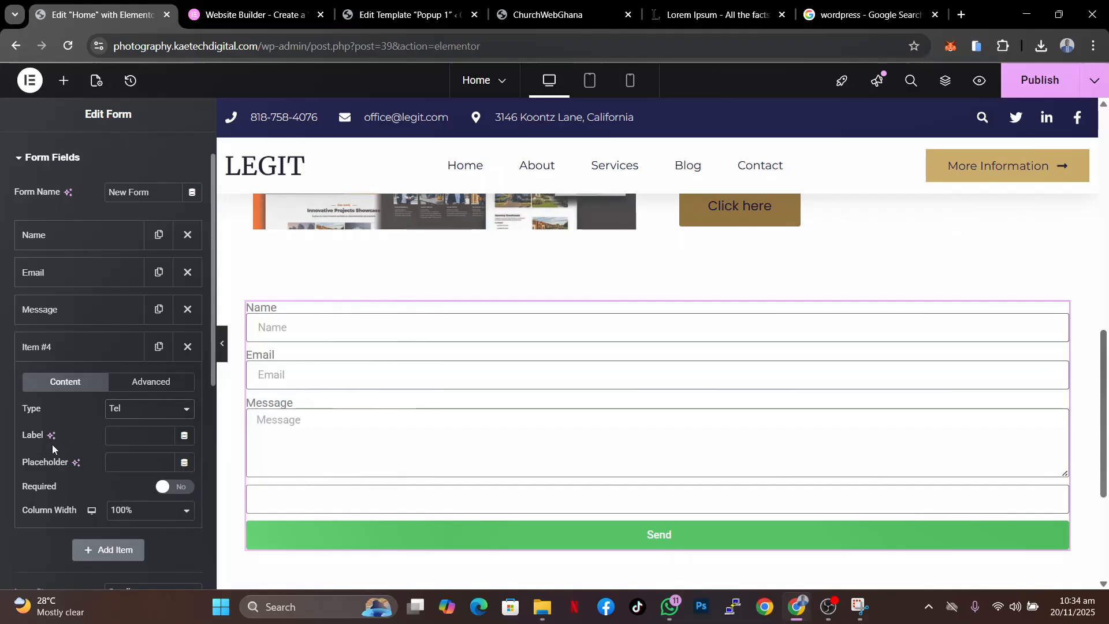
click(124, 433)
text(Phone Nu)
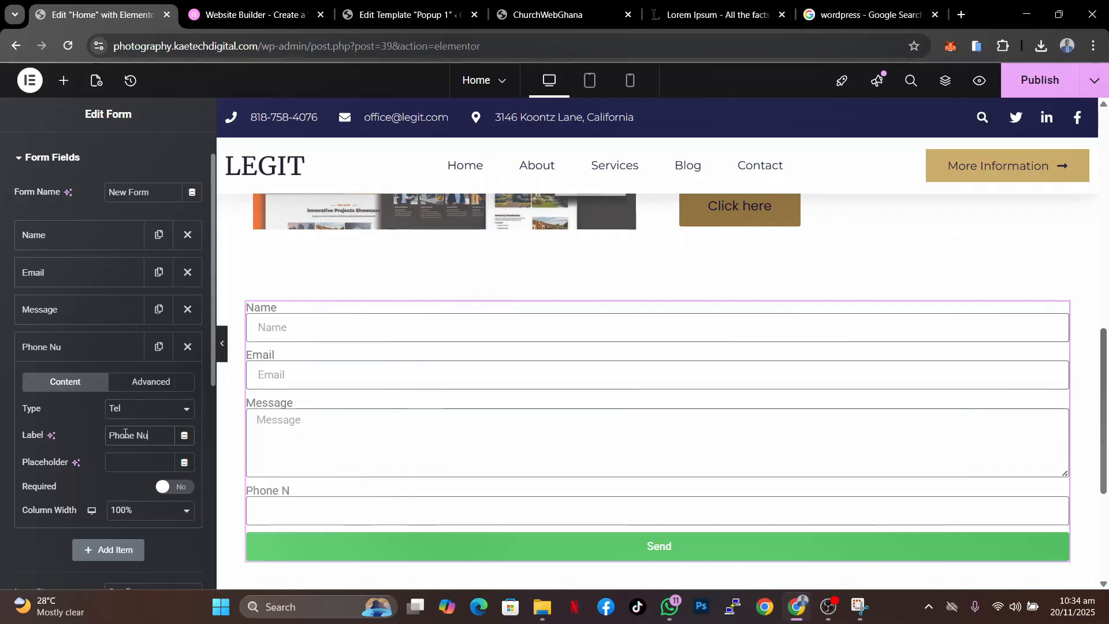
text(mber)
- Set the new field's placeholder to Phone Number and move it above the Message field
click(113, 467)
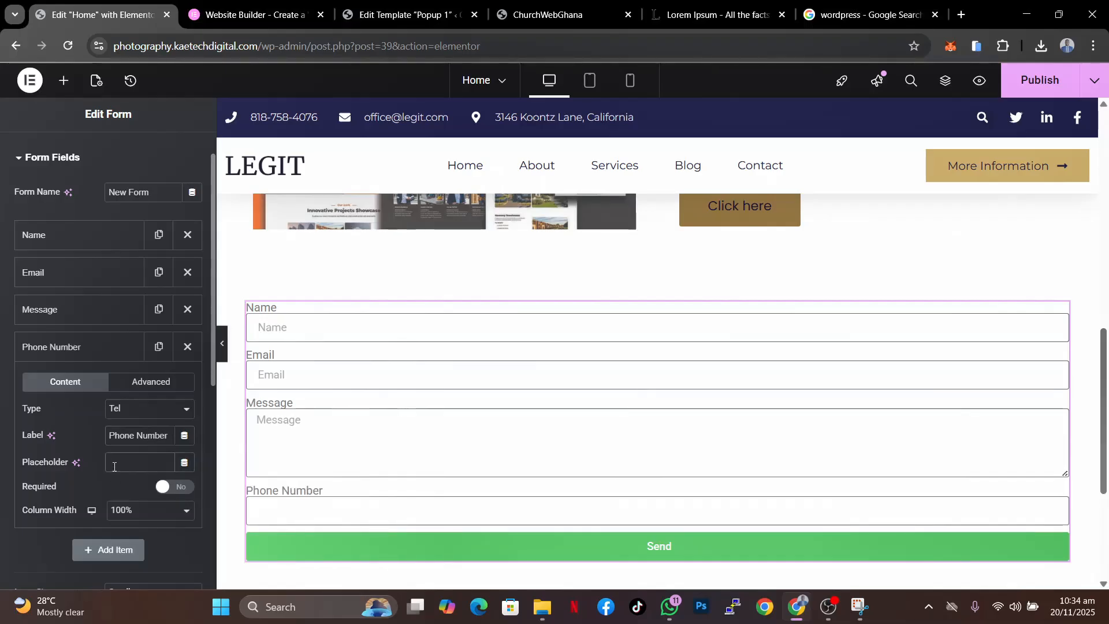
text(Phone Num)
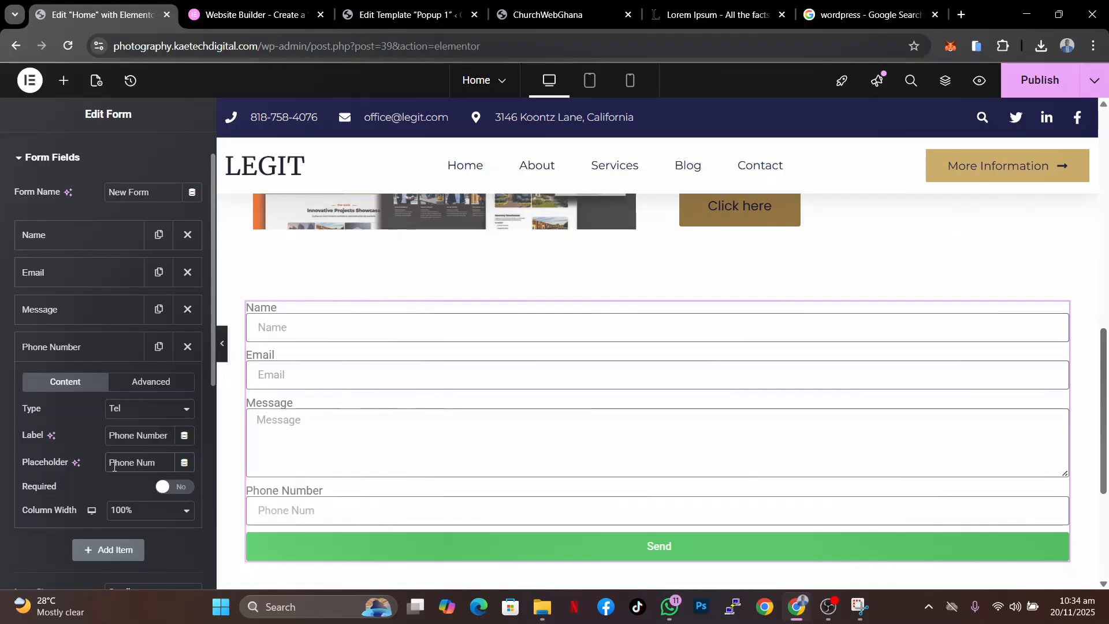
text(ber)
click(84, 347)
drag(84, 347, 85, 293)
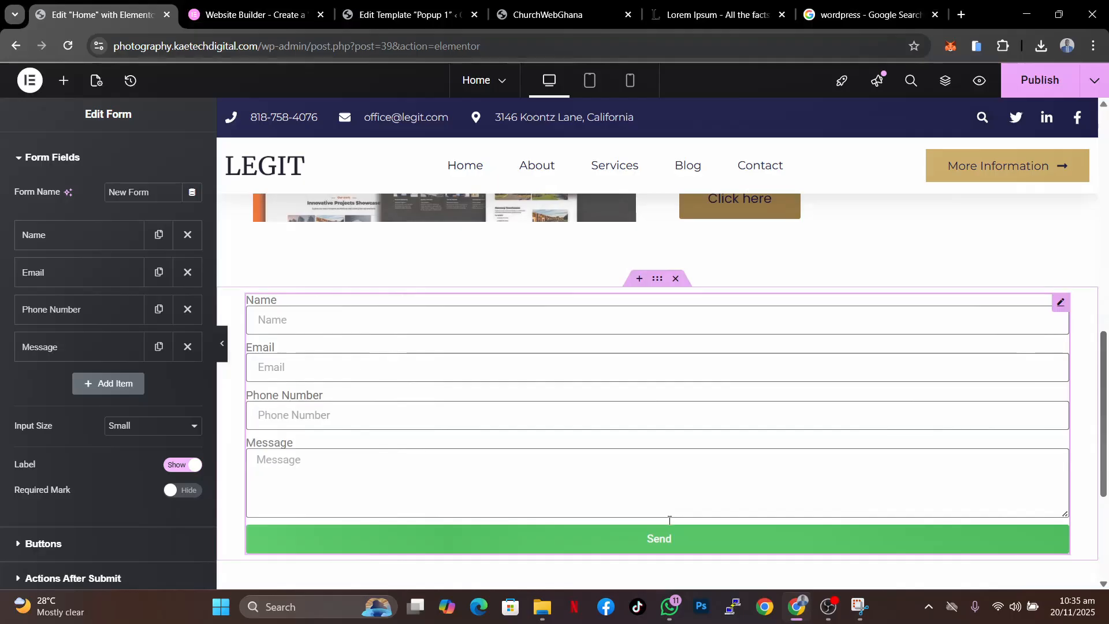
- Try the Medium and Large input sizes for the form fields, then set them back to Small
scroll(669, 519, down, 1)
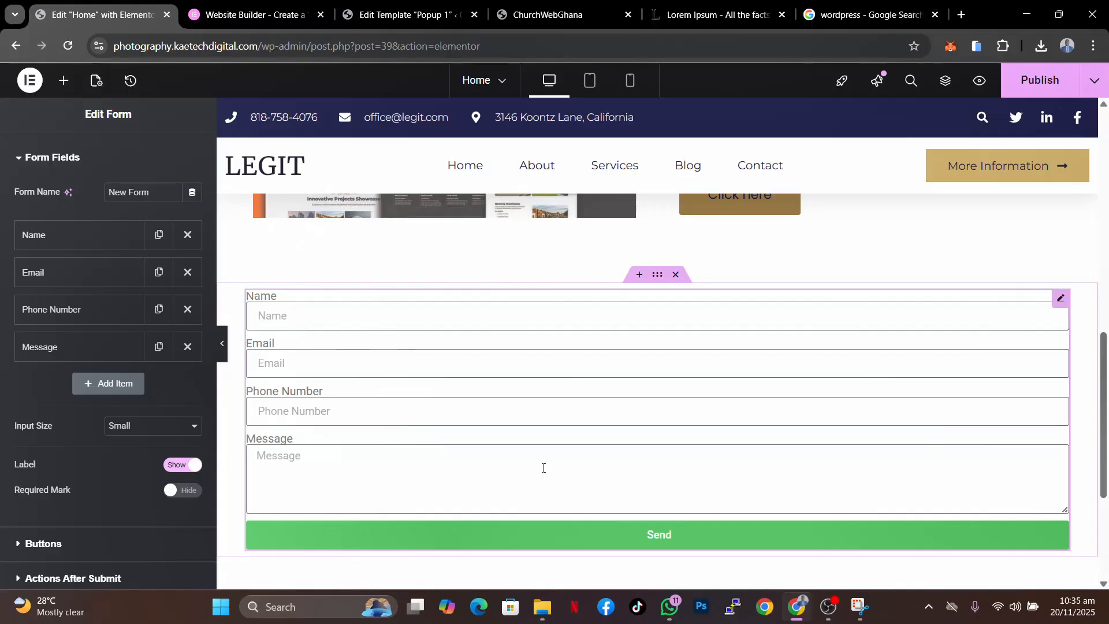
click(146, 431)
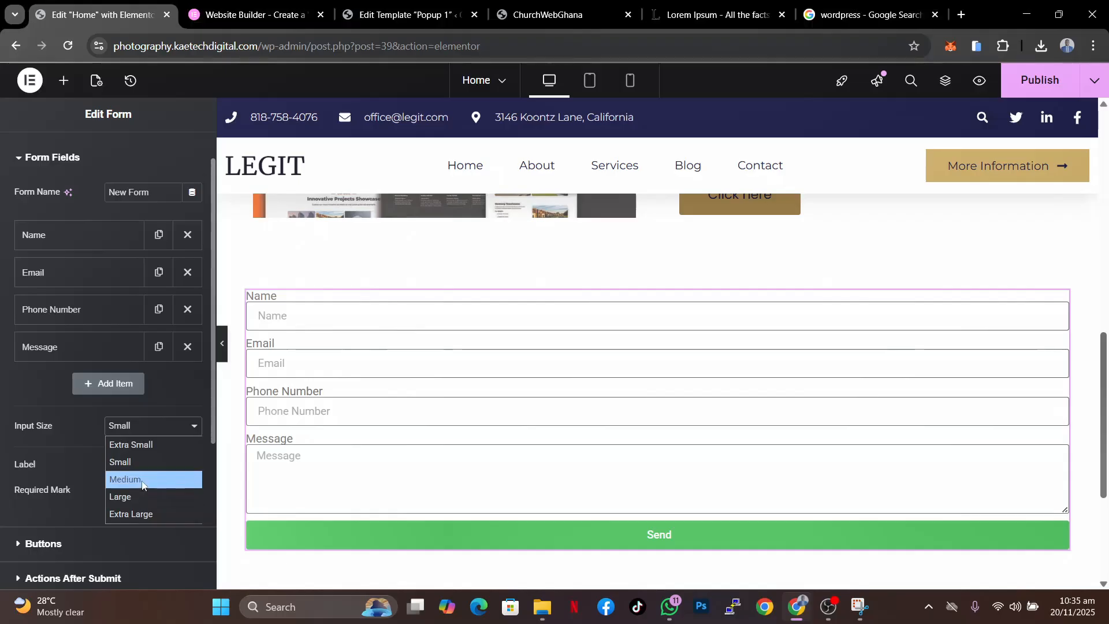
click(142, 479)
click(147, 426)
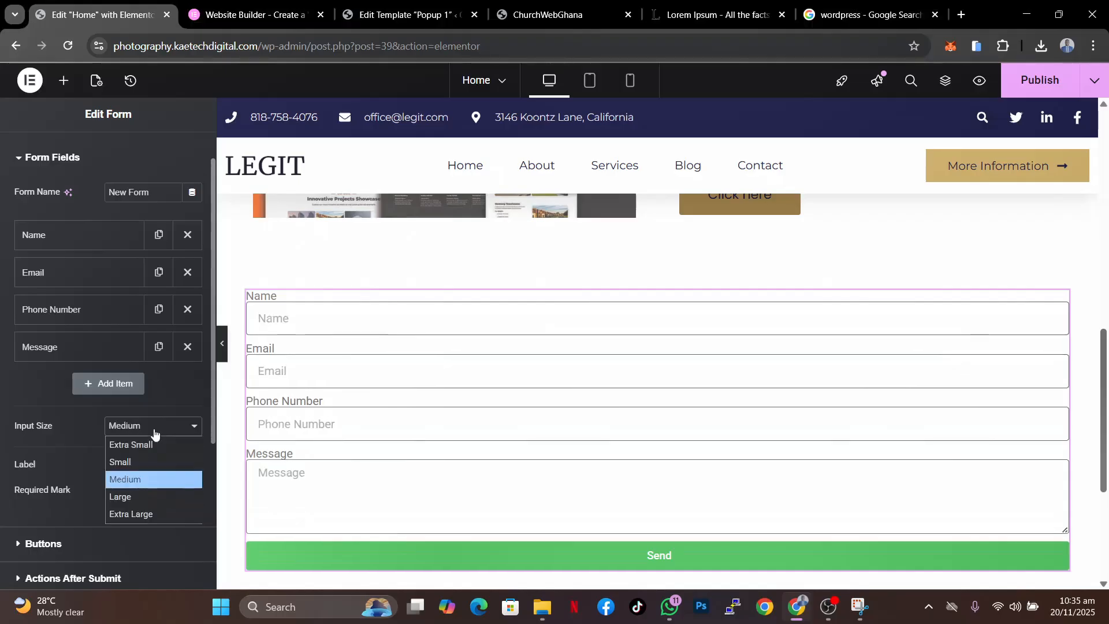
click(131, 494)
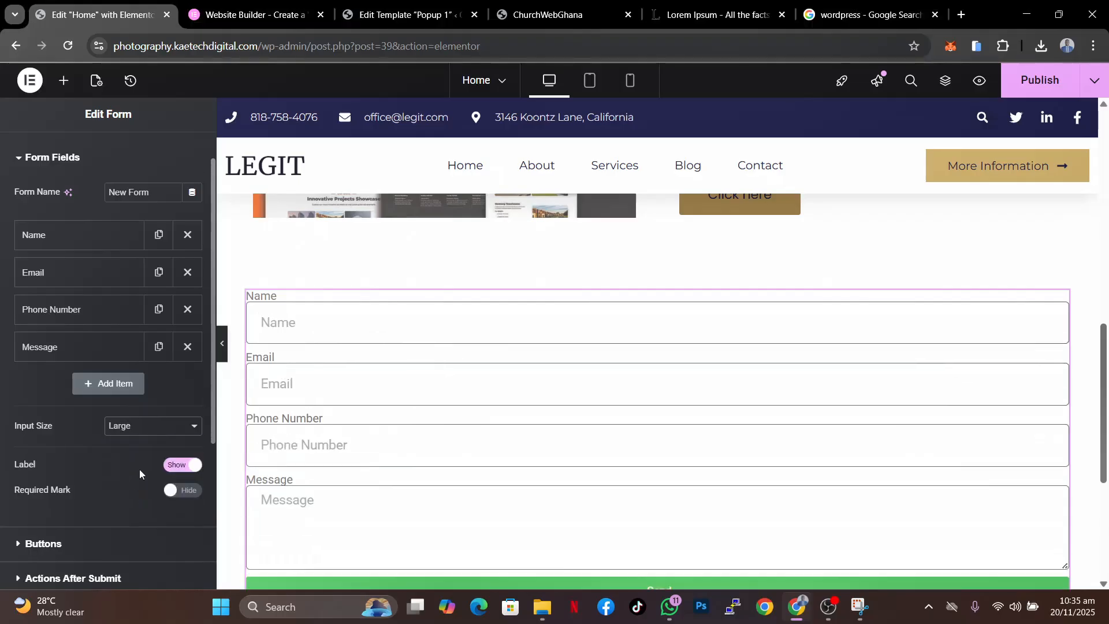
click(154, 426)
click(144, 458)
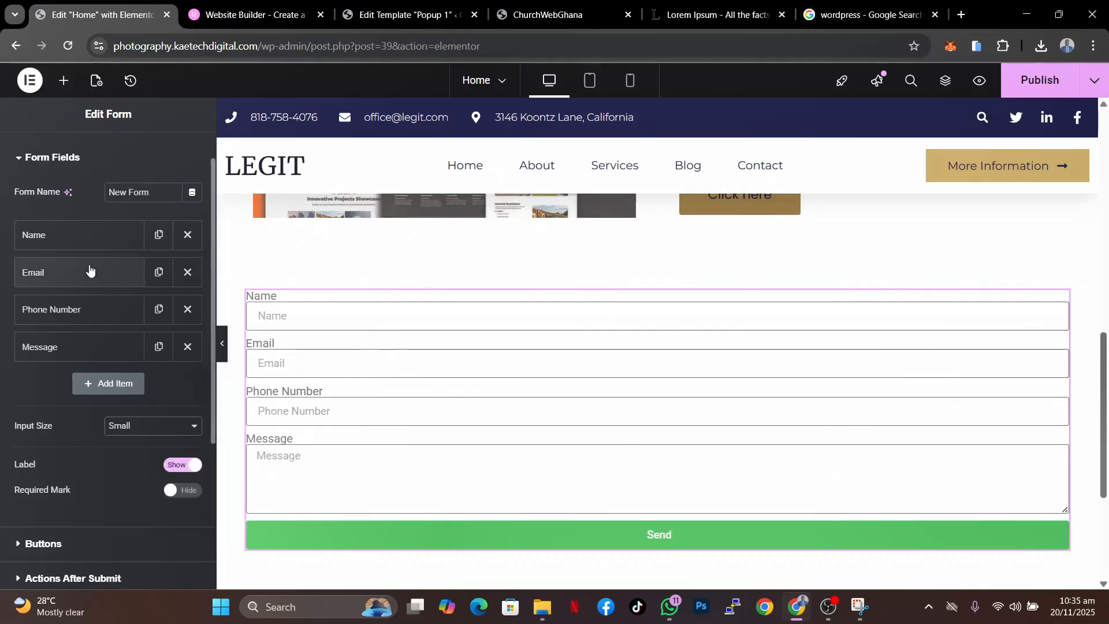
- Examine the form's Style settings and the remaining Content sections
scroll(89, 272, up, 1)
click(108, 162)
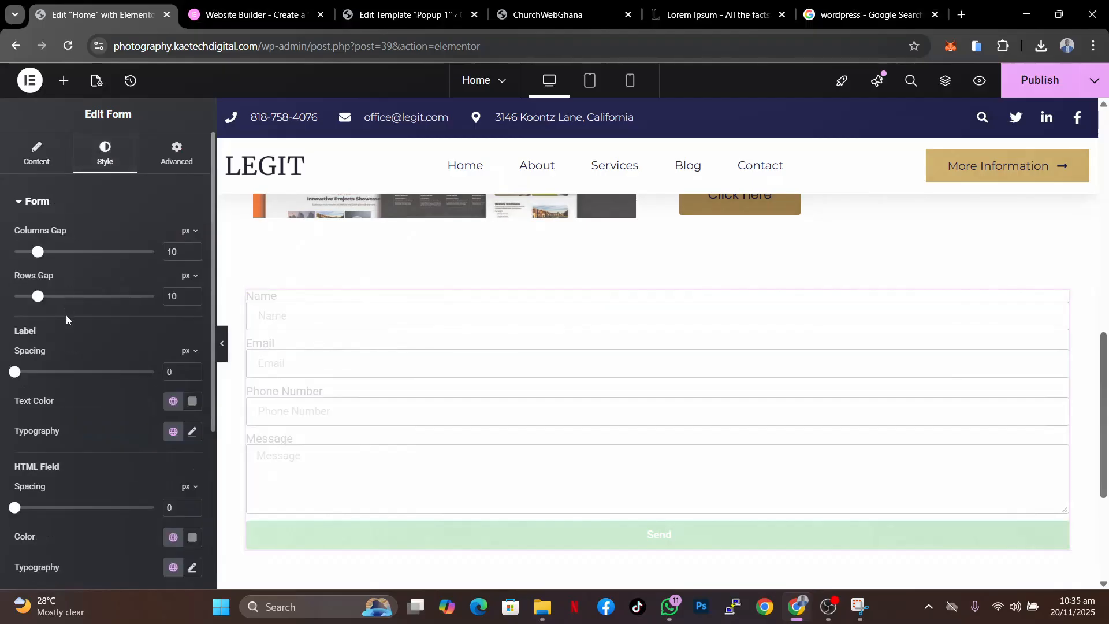
scroll(68, 423, down, 4)
scroll(68, 425, up, 4)
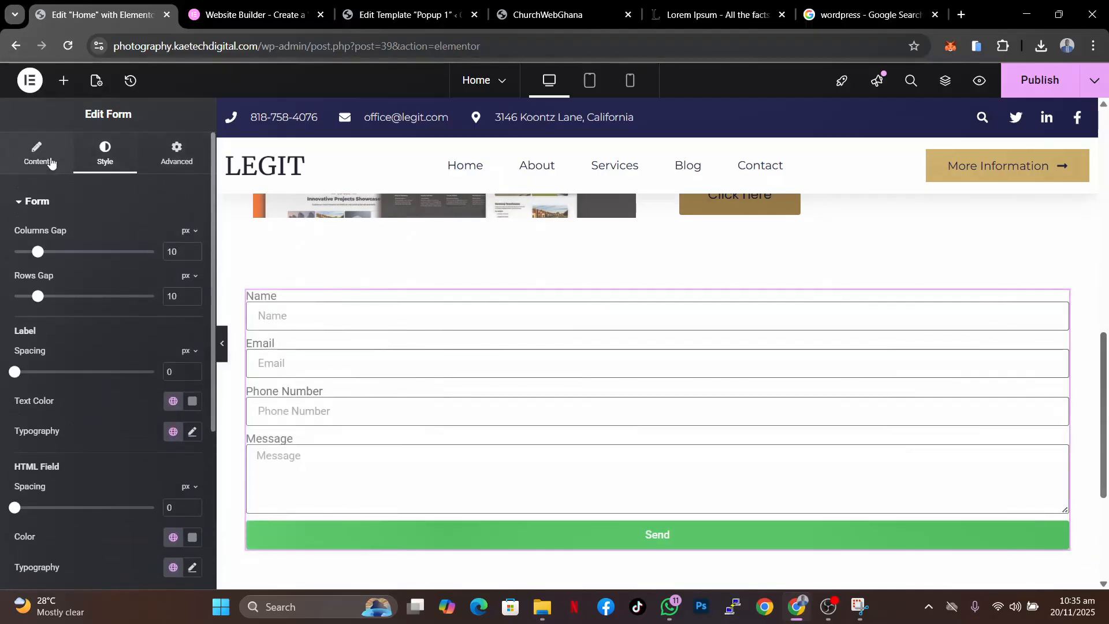
click(37, 164)
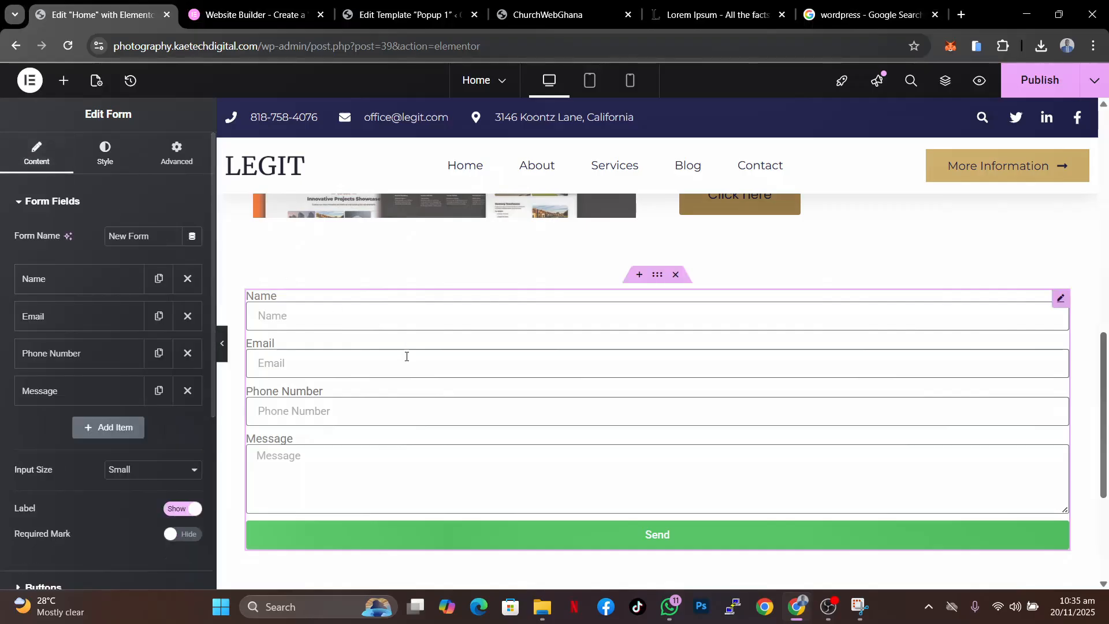
scroll(71, 373, down, 4)
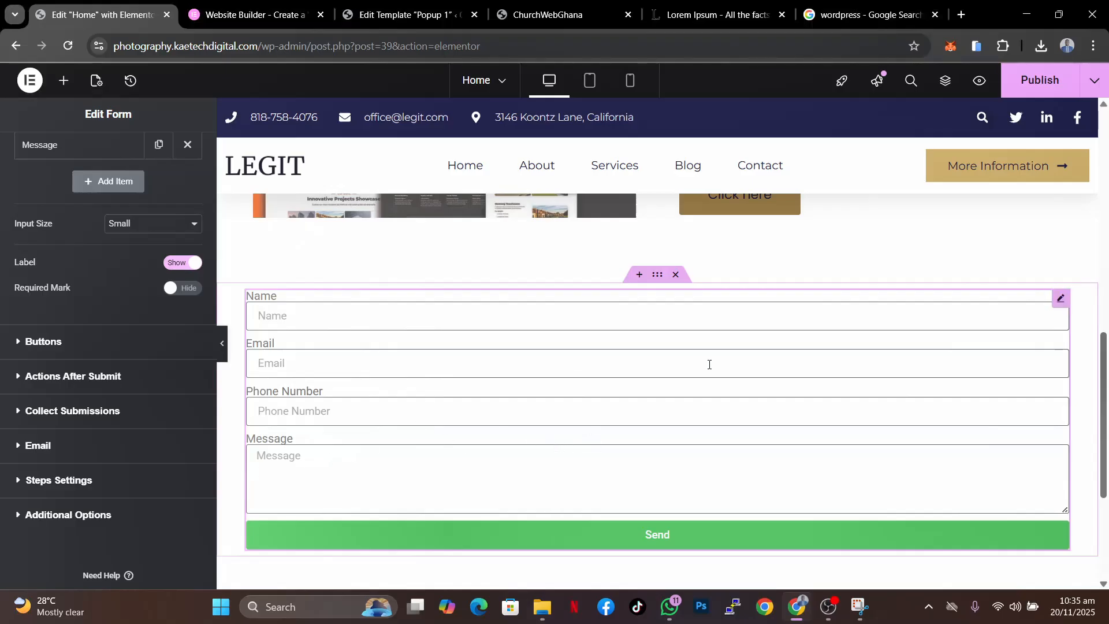
scroll(709, 364, down, 1)
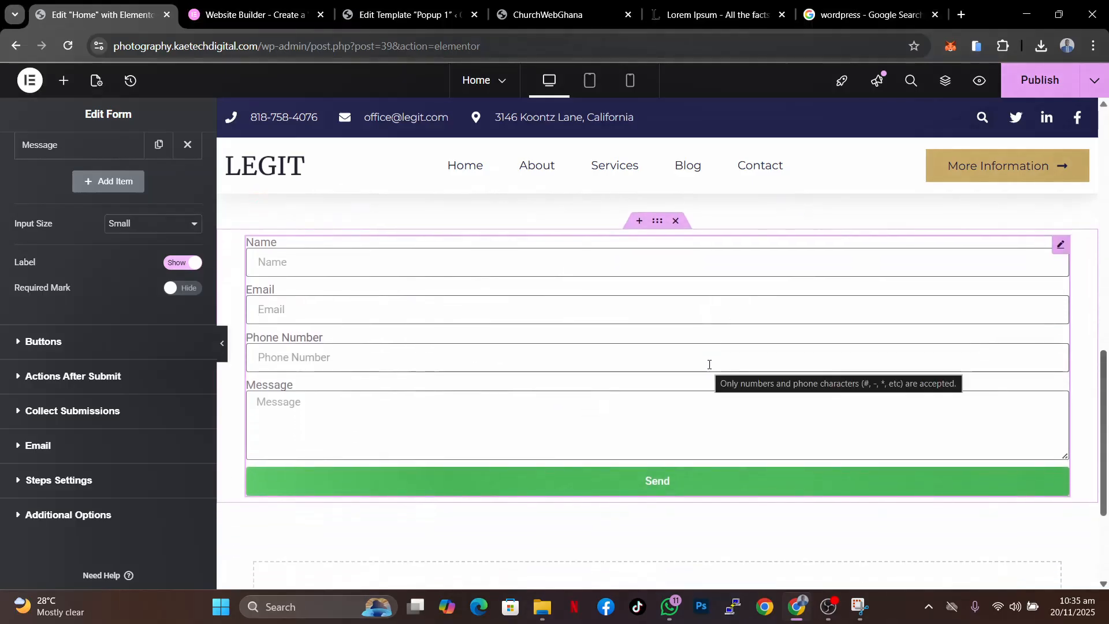
scroll(709, 364, up, 4)
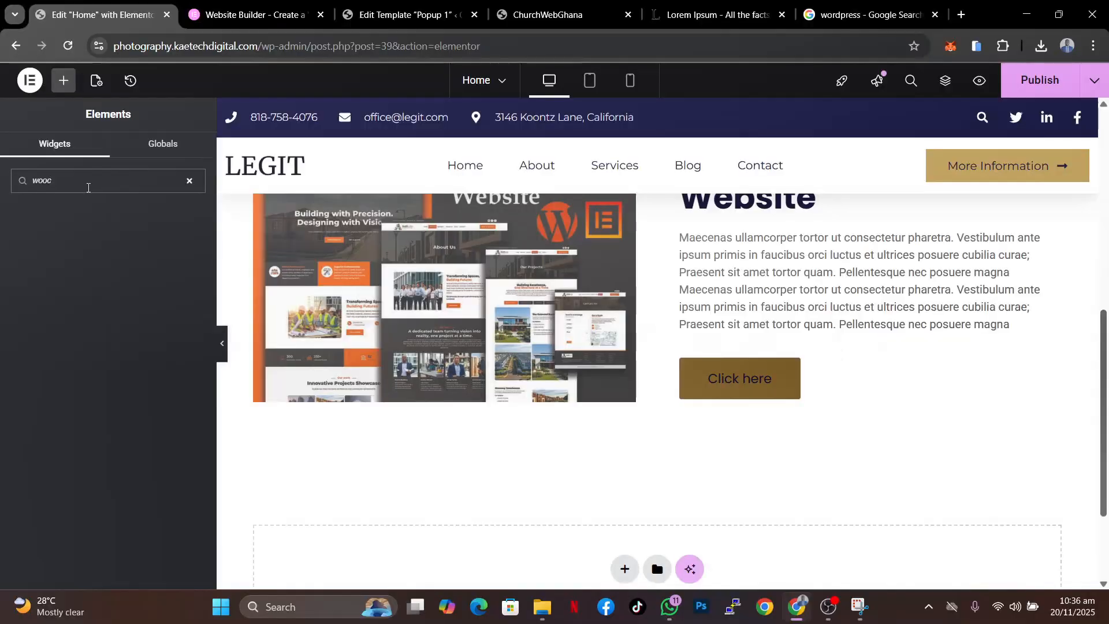
- Search the widget list for product widgets and browse through all widget categories
key(BackSpace)
key(BackSpace)
key(BackSpace)
key(BackSpace)
key(BackSpace)
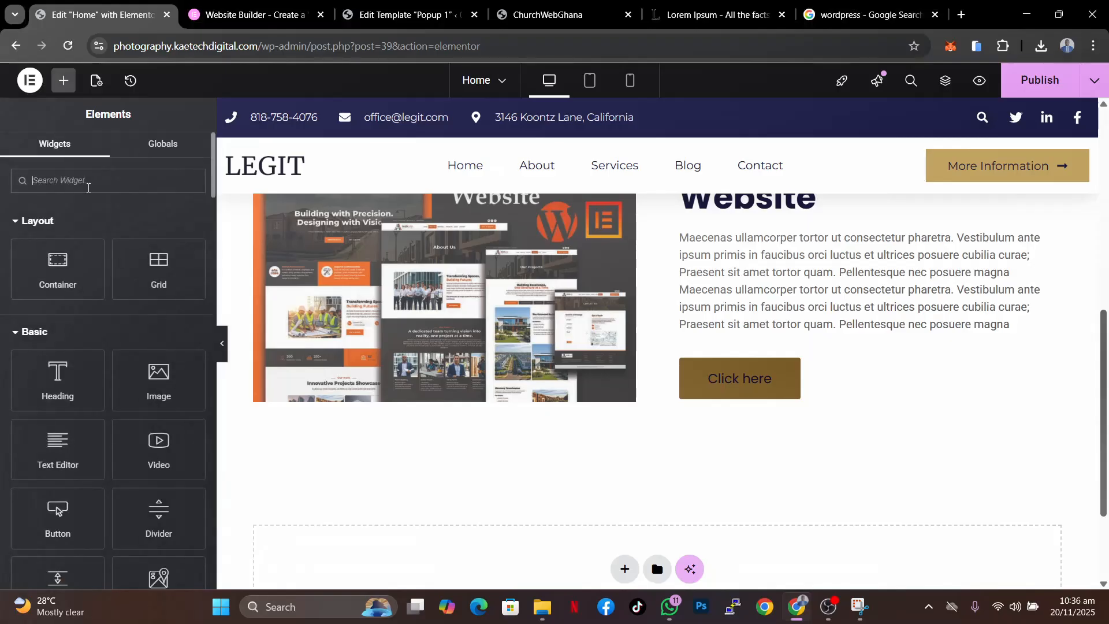
text(produ)
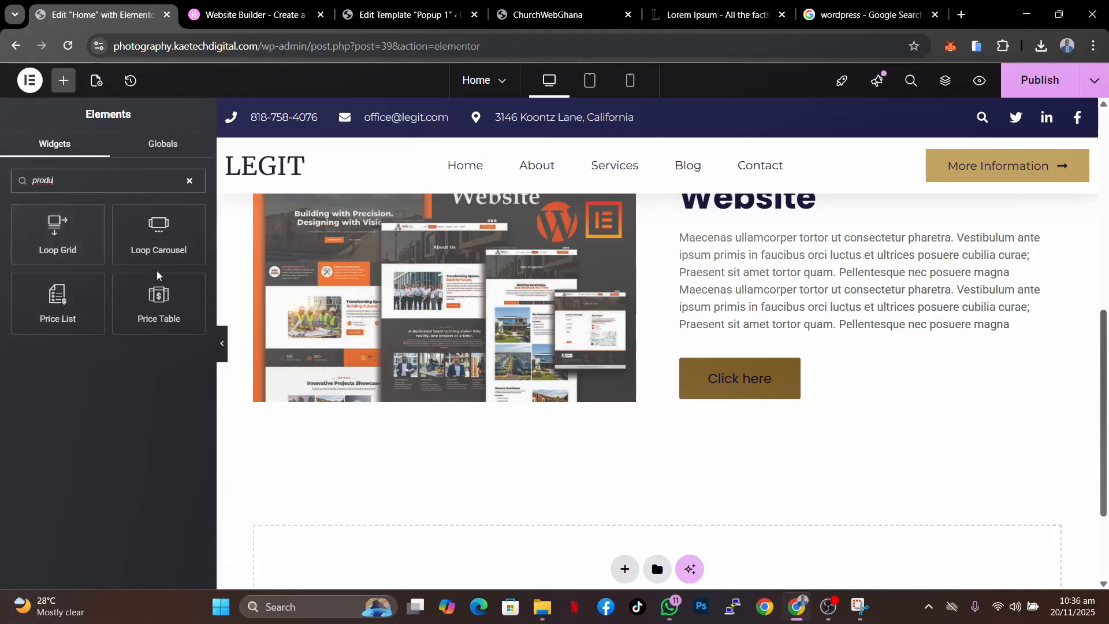
drag(72, 180, 28, 176)
key(BackSpace)
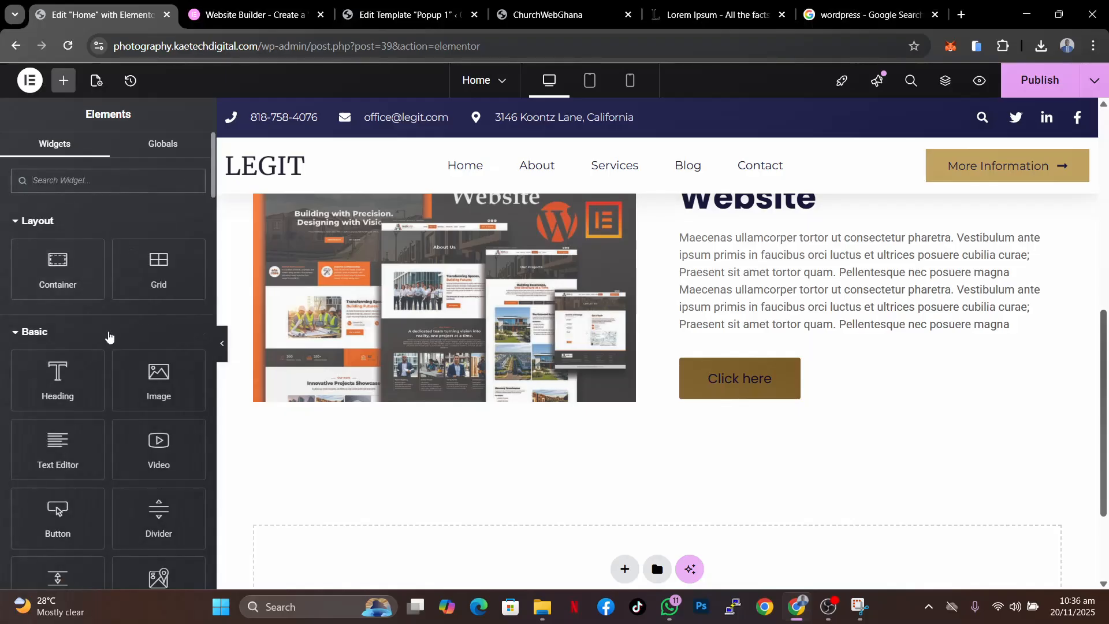
scroll(107, 335, down, 15)
scroll(109, 335, down, 3)
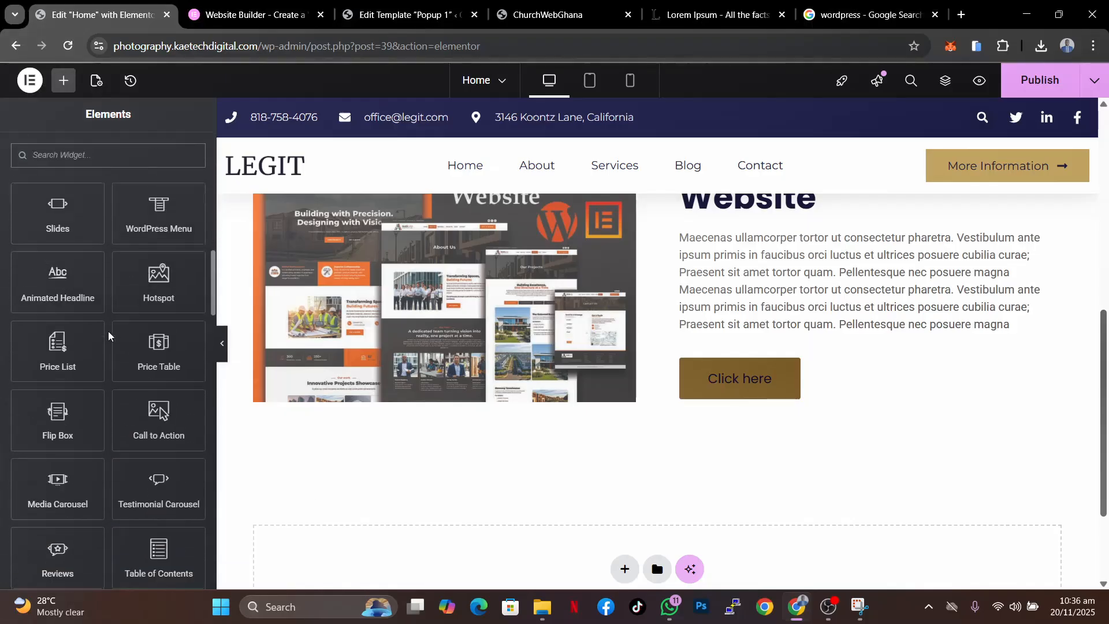
scroll(109, 335, down, 10)
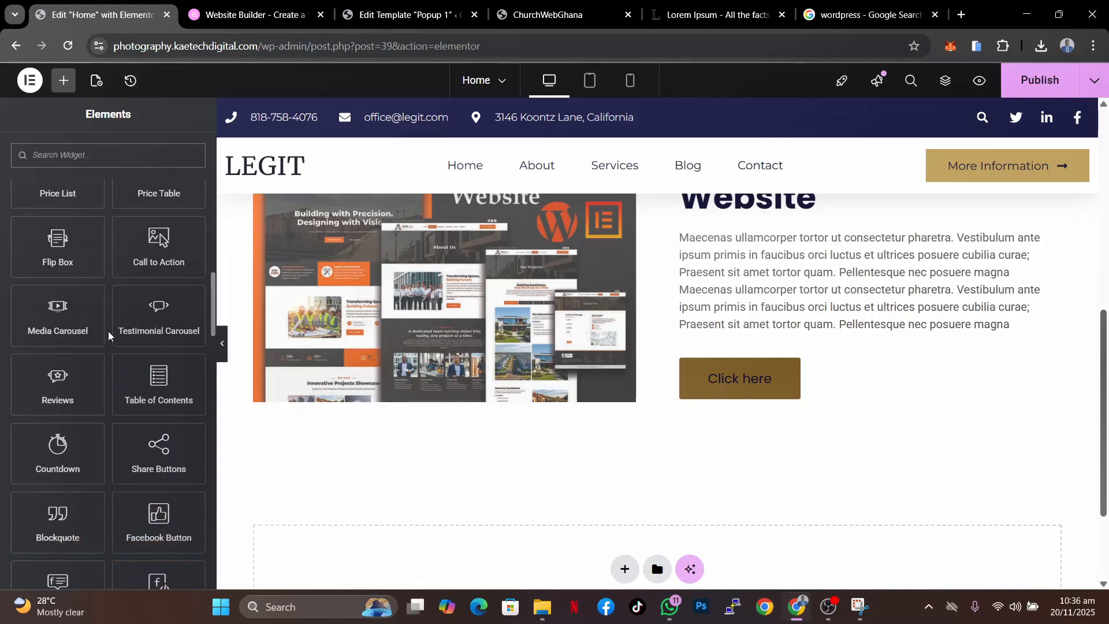
scroll(109, 335, down, 12)
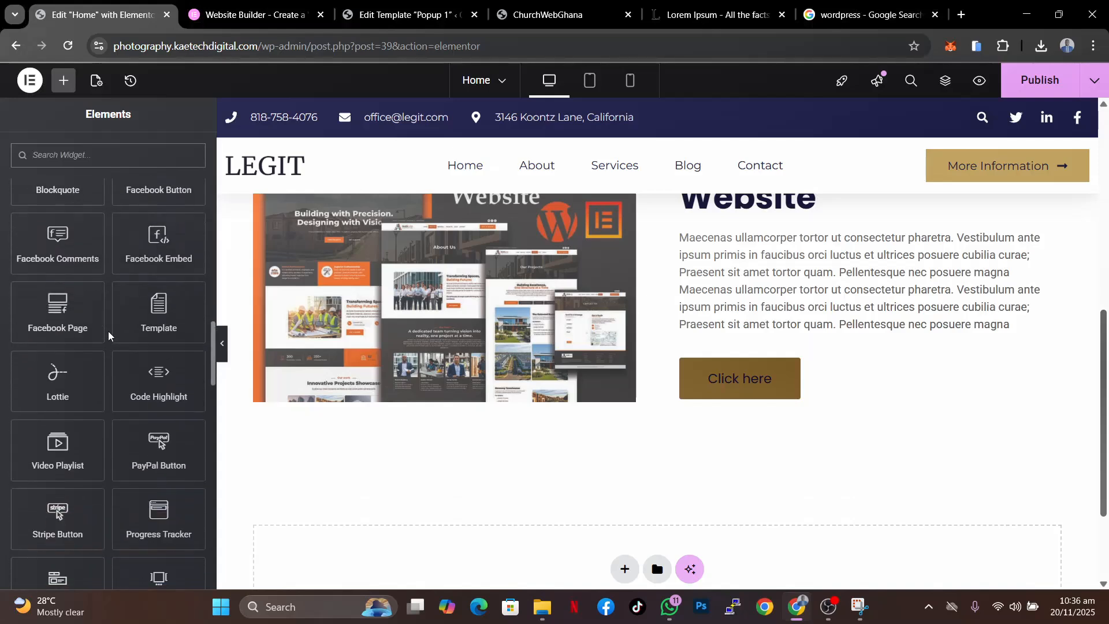
scroll(109, 335, down, 10)
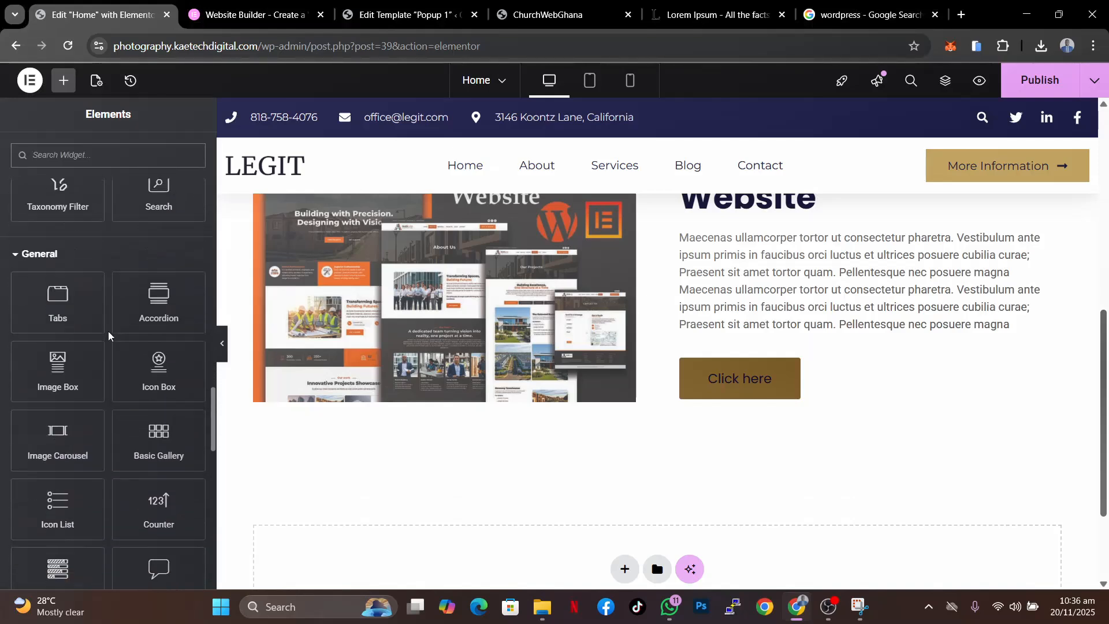
scroll(109, 335, down, 20)
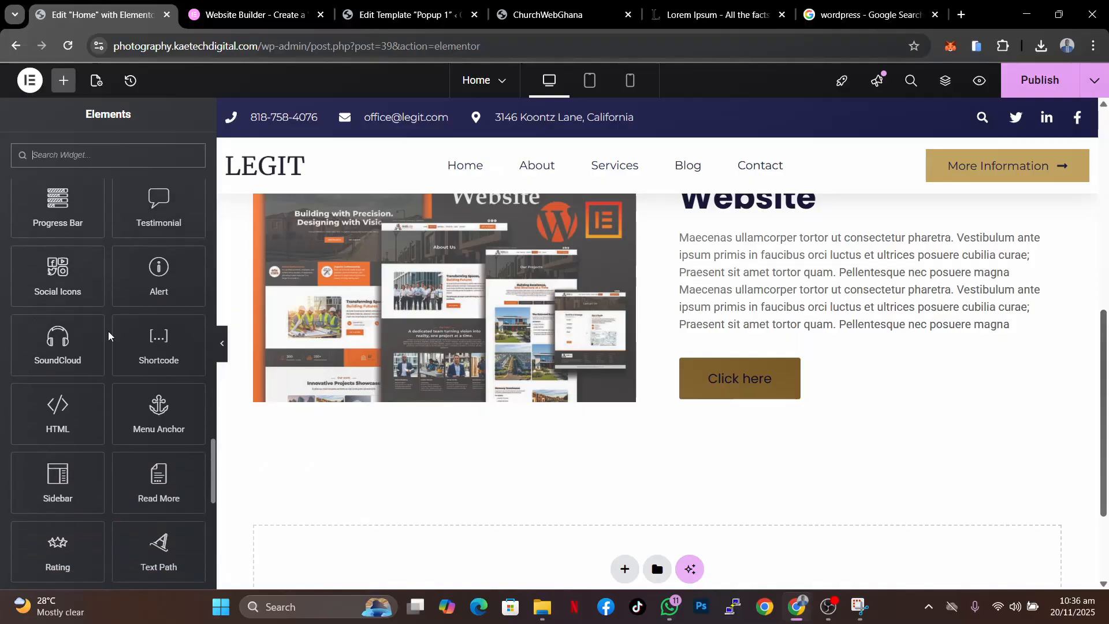
scroll(108, 335, down, 3)
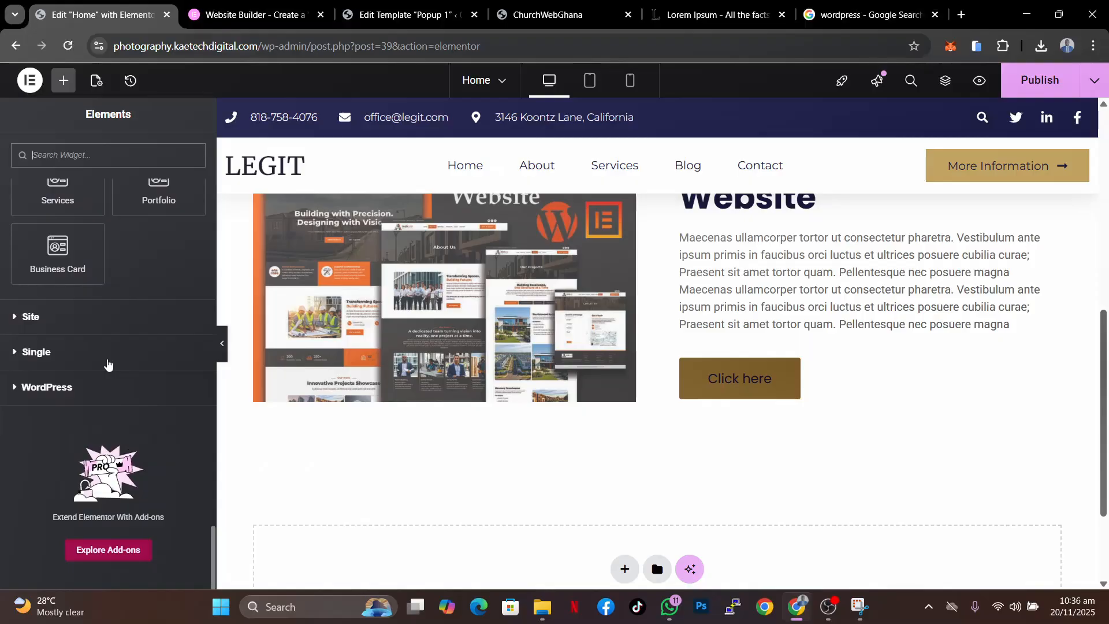
scroll(107, 363, up, 6)
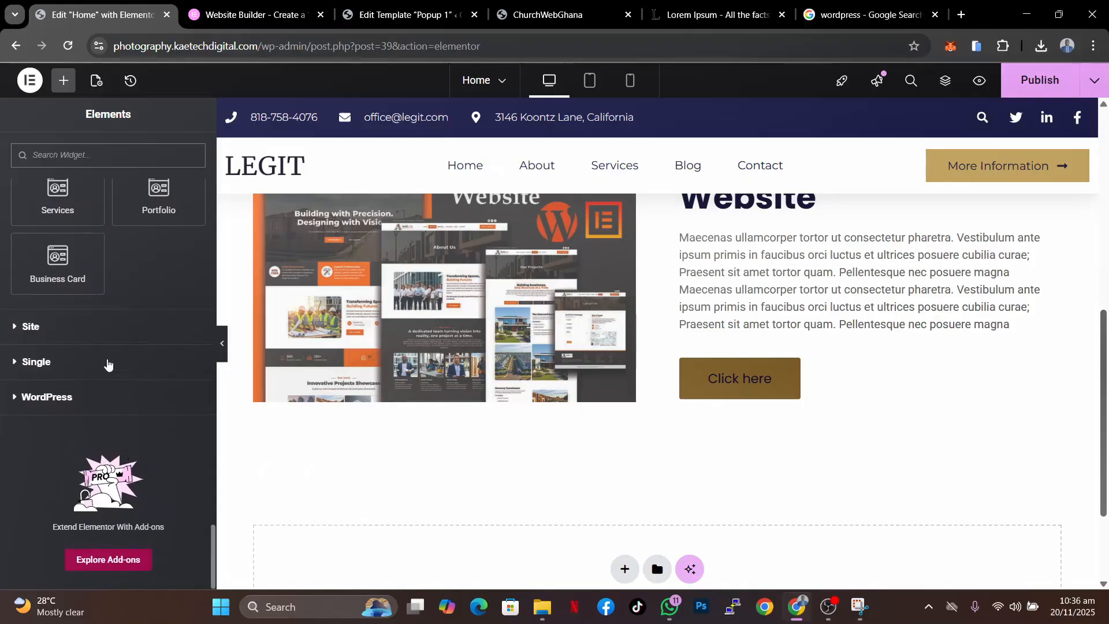
scroll(108, 363, up, 15)
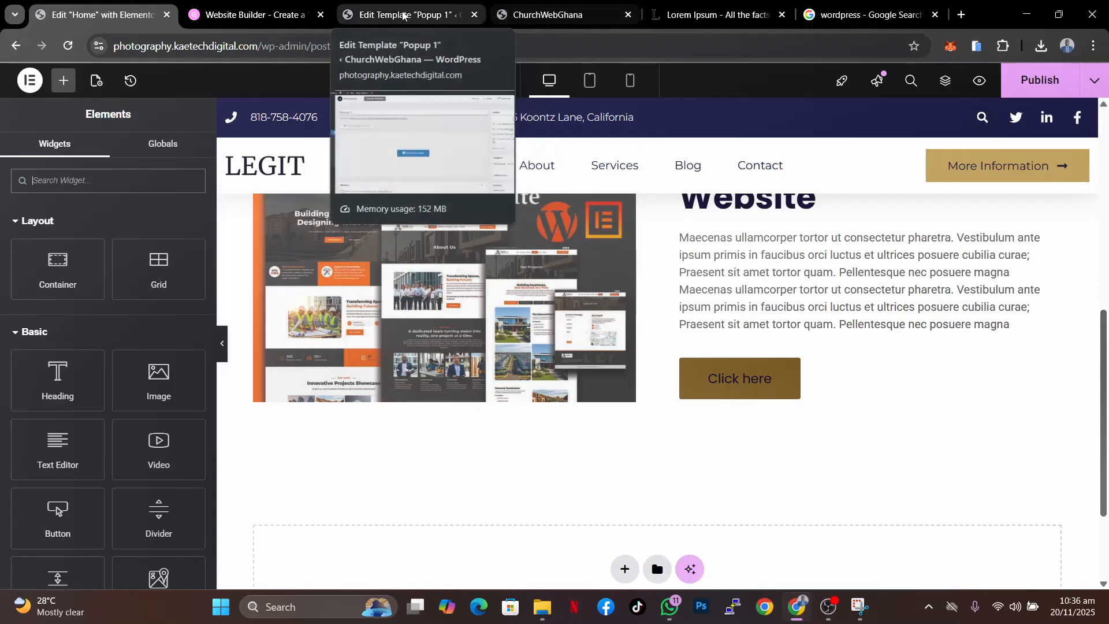
- Switch to the Edit Template Popup 1 browser tab
click(403, 14)
scroll(40, 347, down, 3)
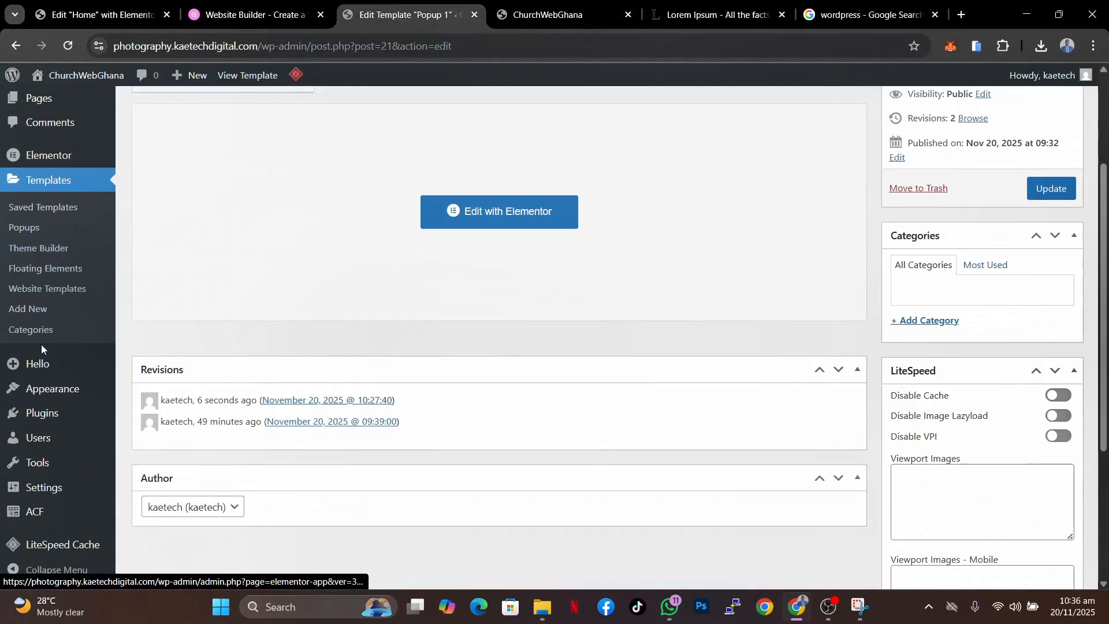
- Open the Add Plugins page, search for woocommerce, and install the WooCommerce plugin
mouse_move(40, 412)
click(154, 436)
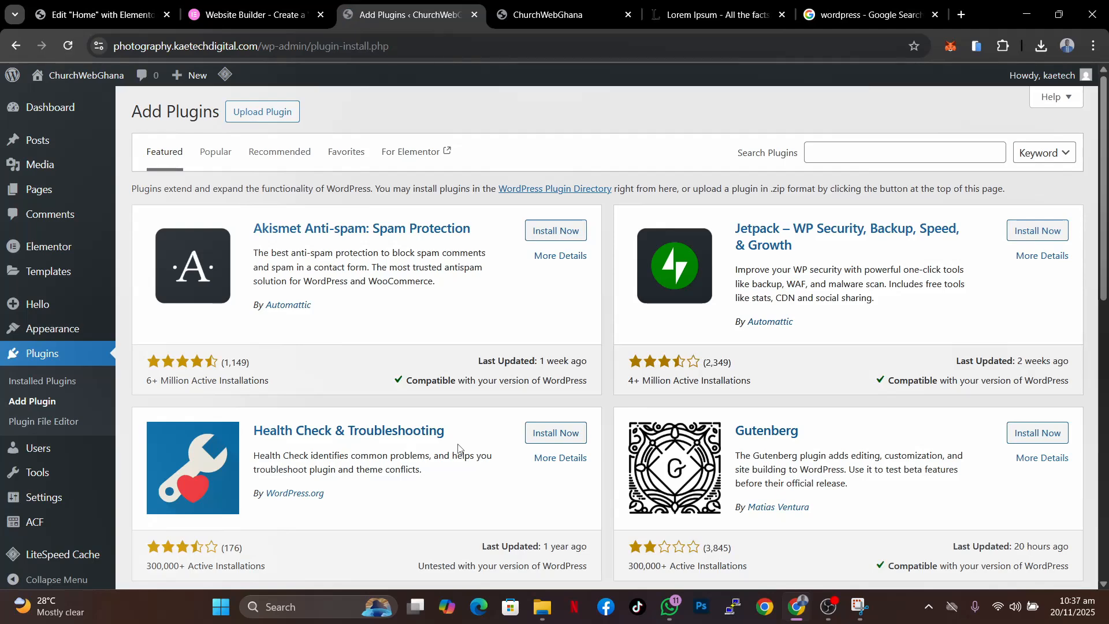
click(868, 150)
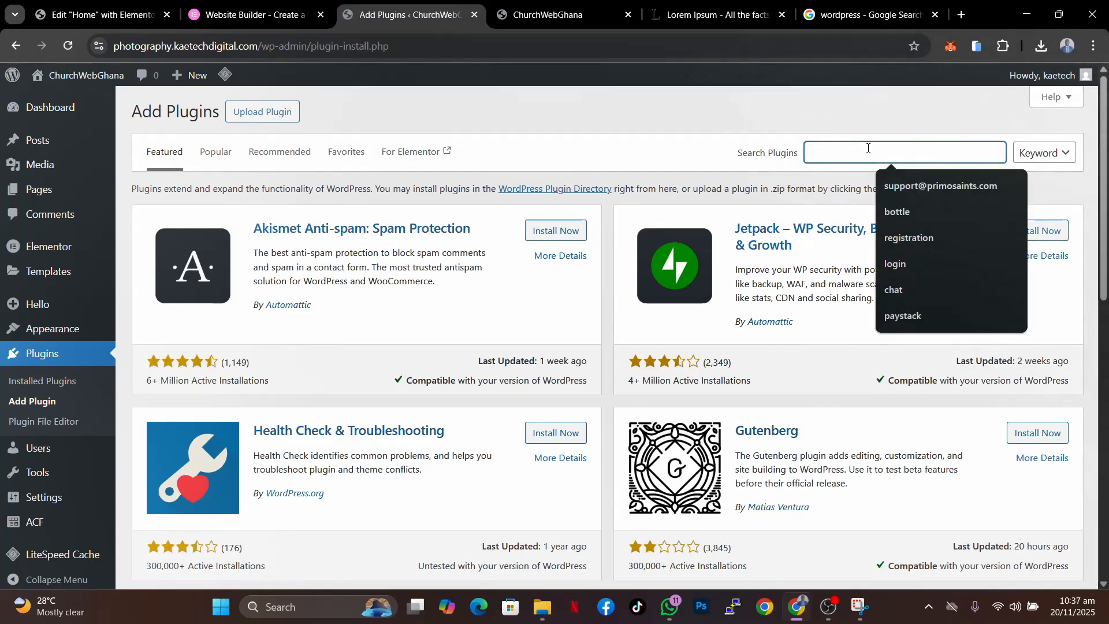
text(woocommerce)
click(568, 233)
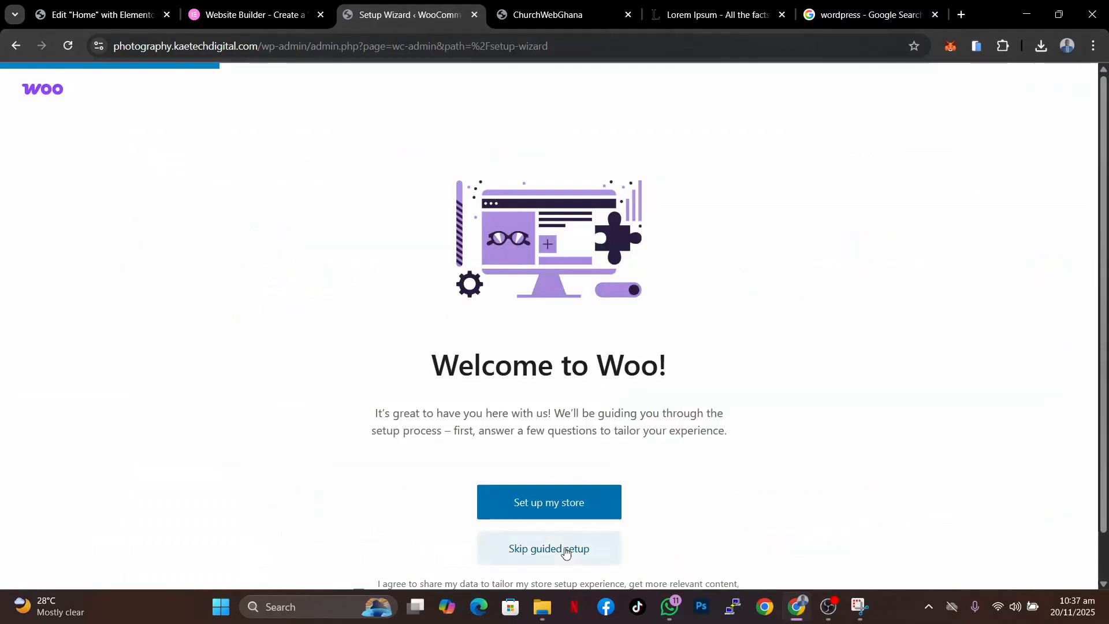
- Skip the WooCommerce guided setup and go straight to the store dashboard
click(565, 549)
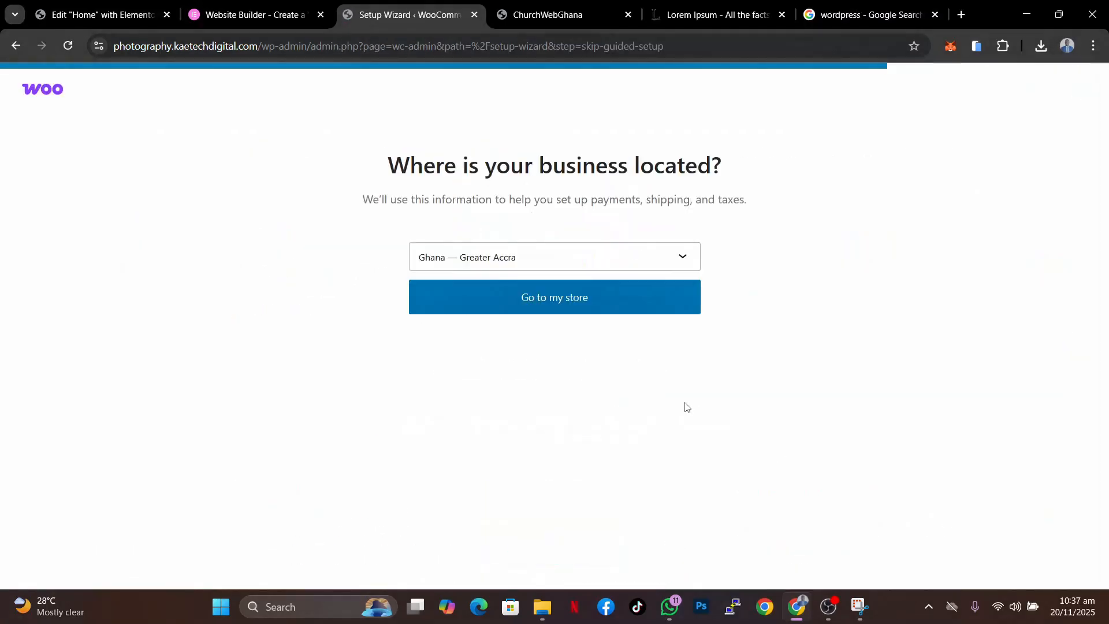
click(588, 301)
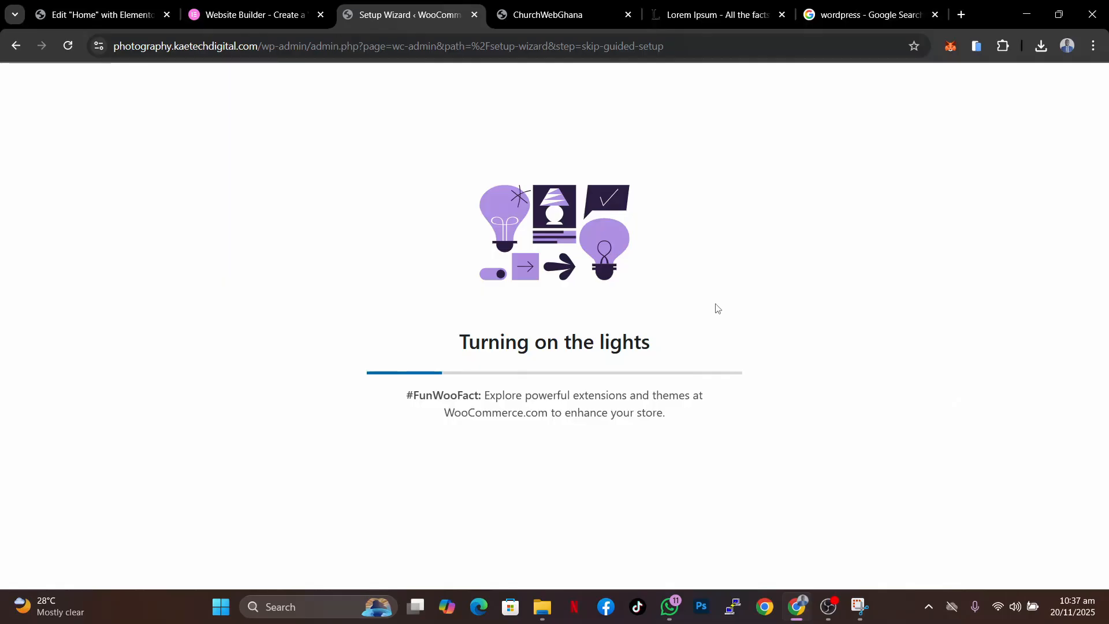
mouse_move(50, 297)
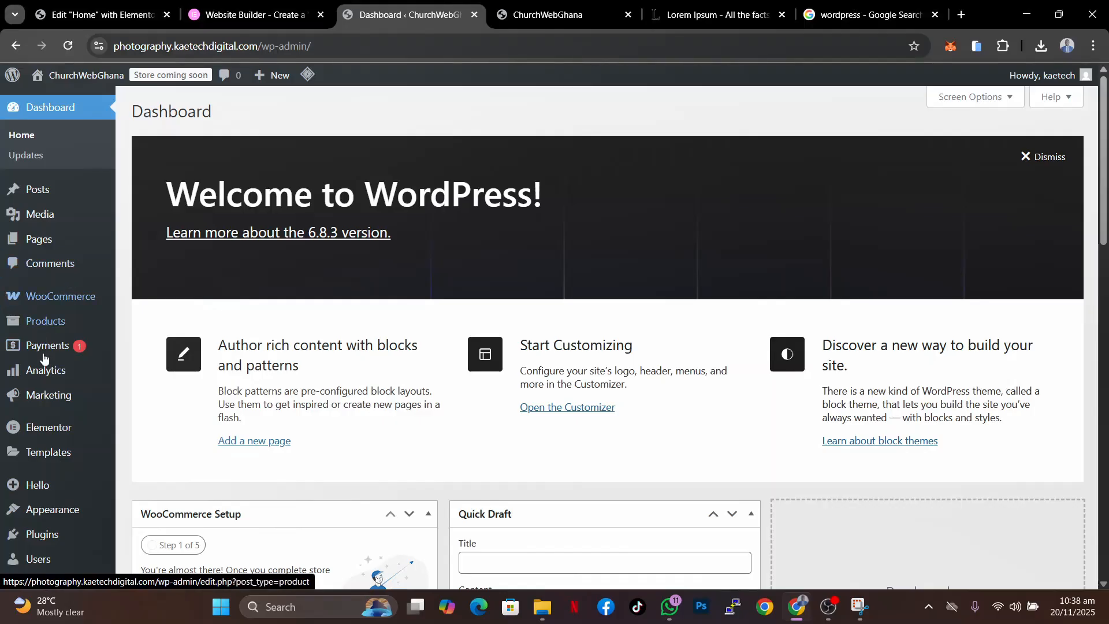
- Reload the Elementor editor for the Home page and browse the widgets in the WooCommerce category
click(137, 17)
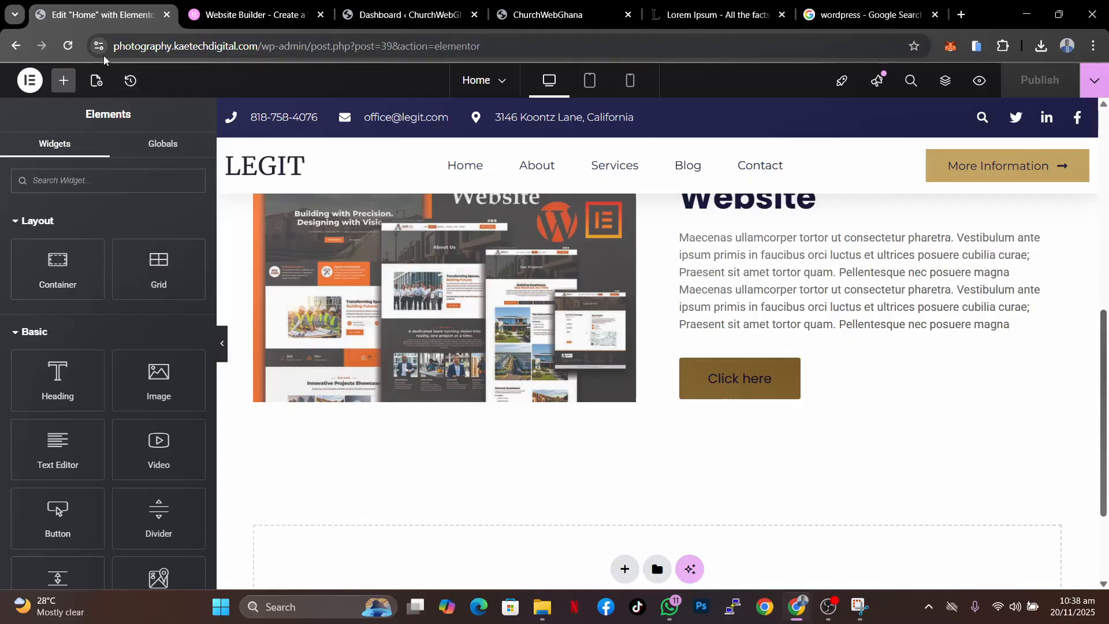
click(68, 45)
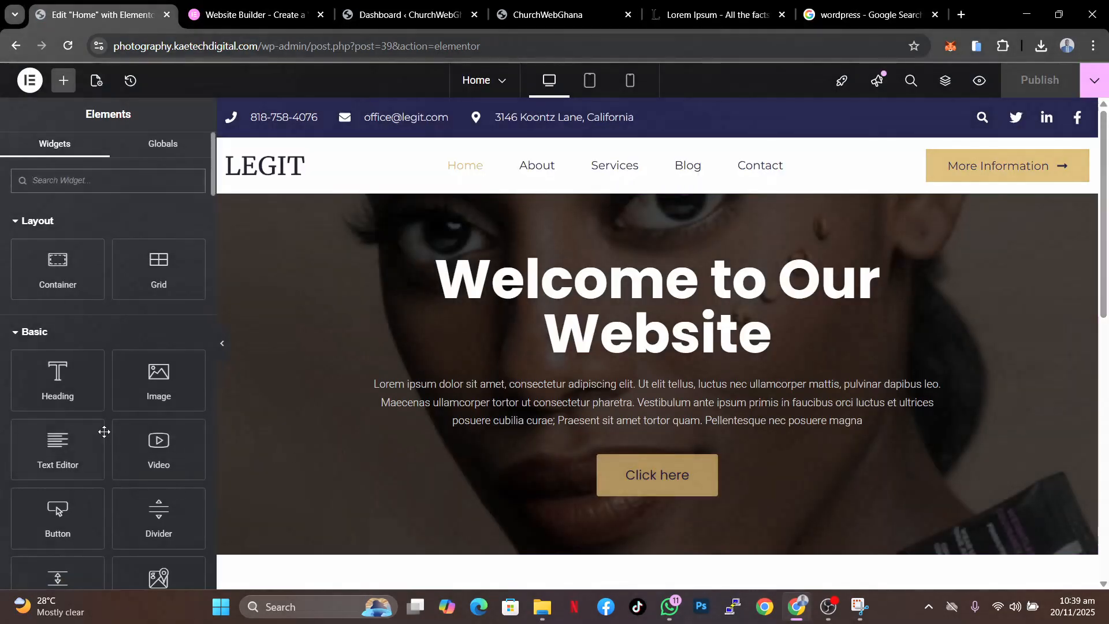
scroll(104, 432, down, 20)
scroll(104, 431, down, 15)
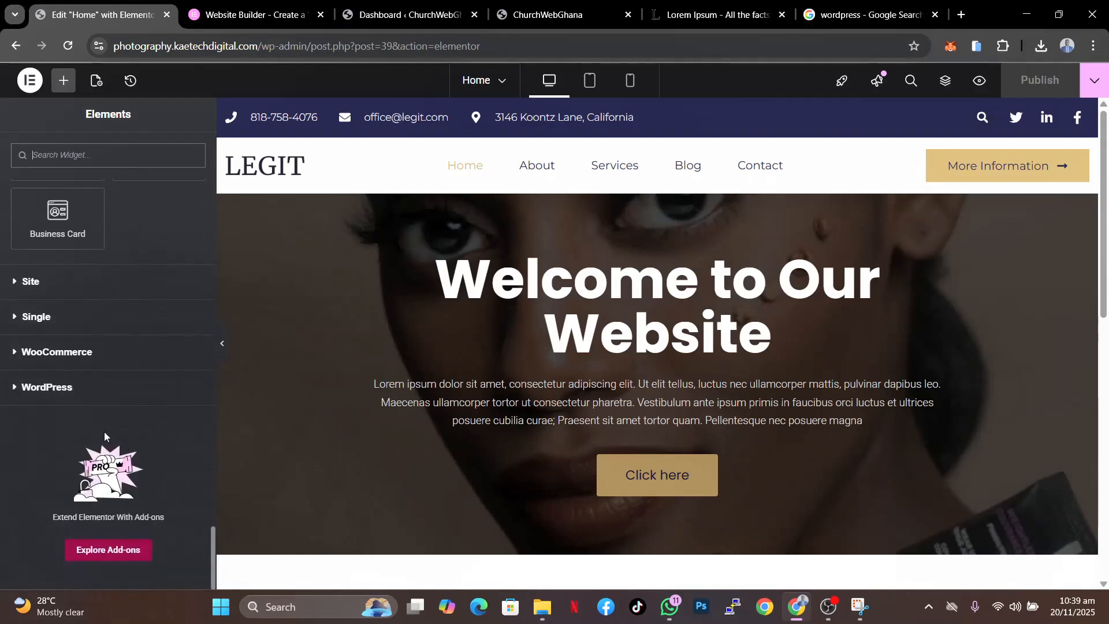
click(16, 353)
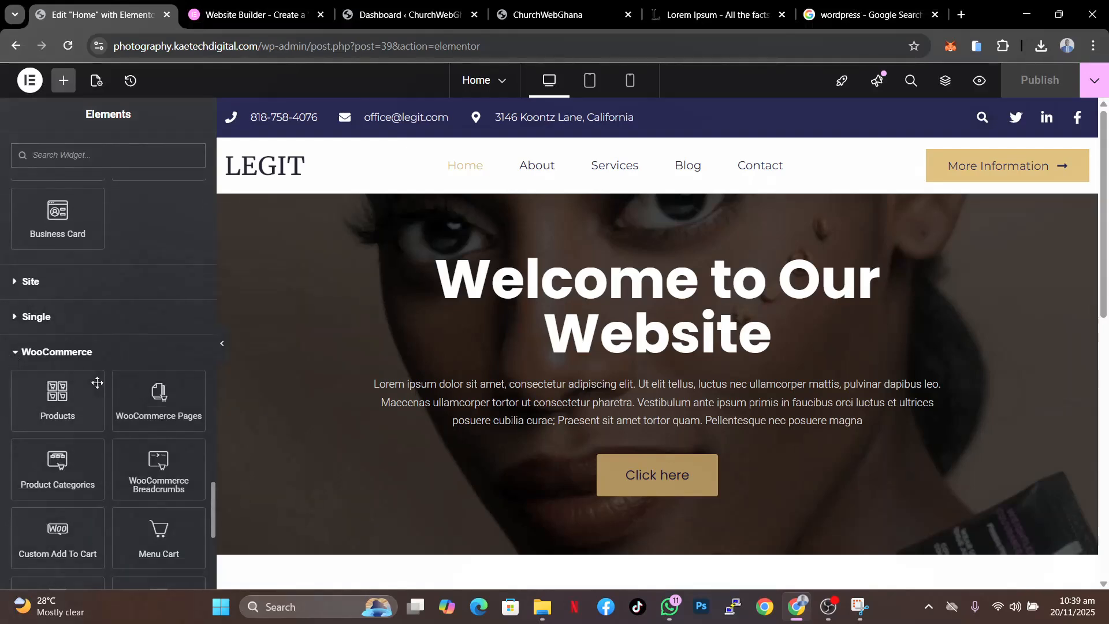
scroll(119, 505, down, 3)
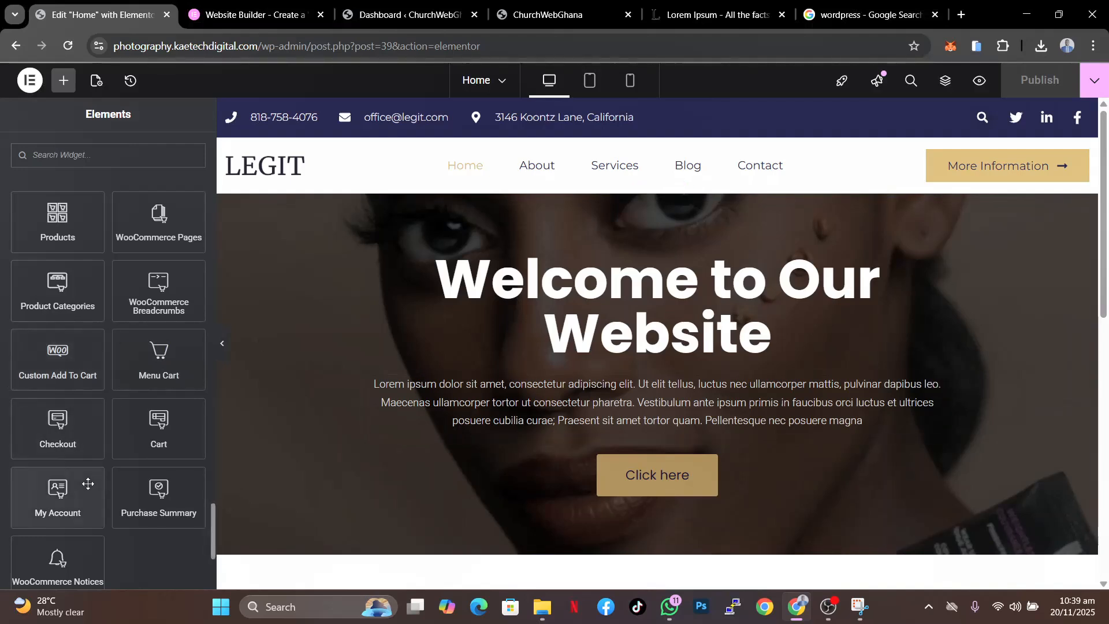
scroll(88, 483, up, 3)
scroll(88, 483, down, 2)
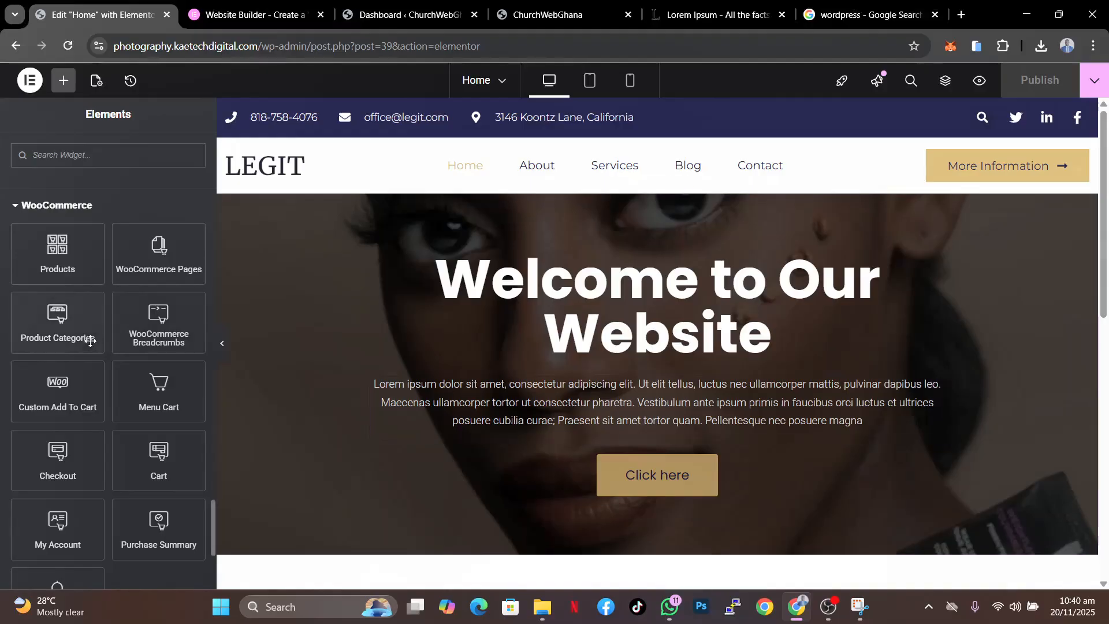
scroll(60, 409, up, 1)
scroll(60, 409, up, 5)
scroll(60, 405, down, 4)
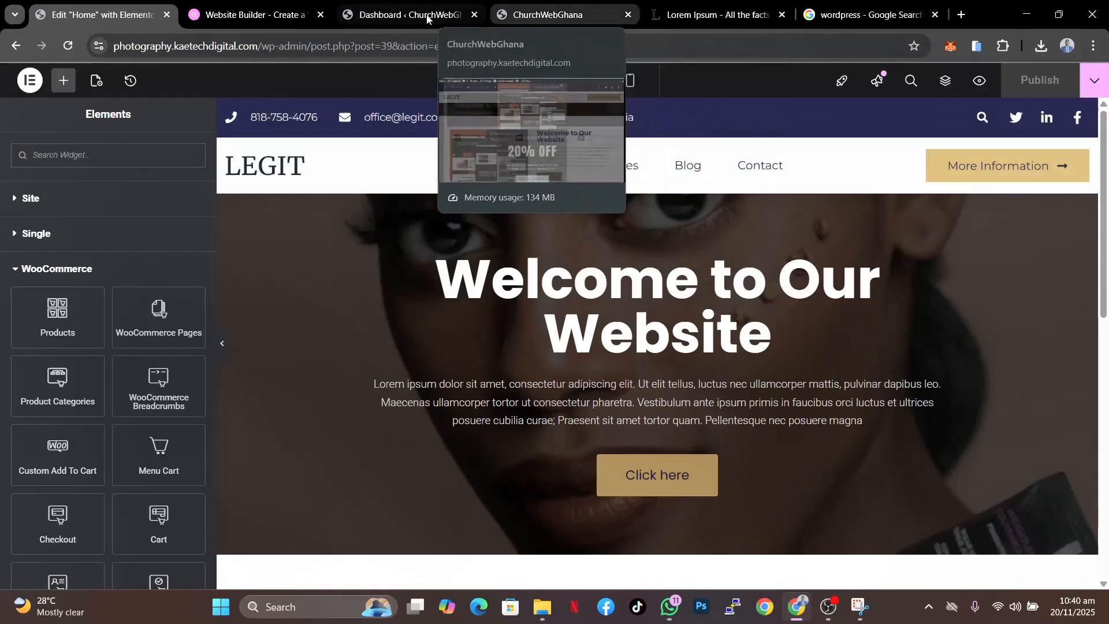
- Add a new WooCommerce product named Archline Elementor Template, completing the human verification check on the way
click(405, 15)
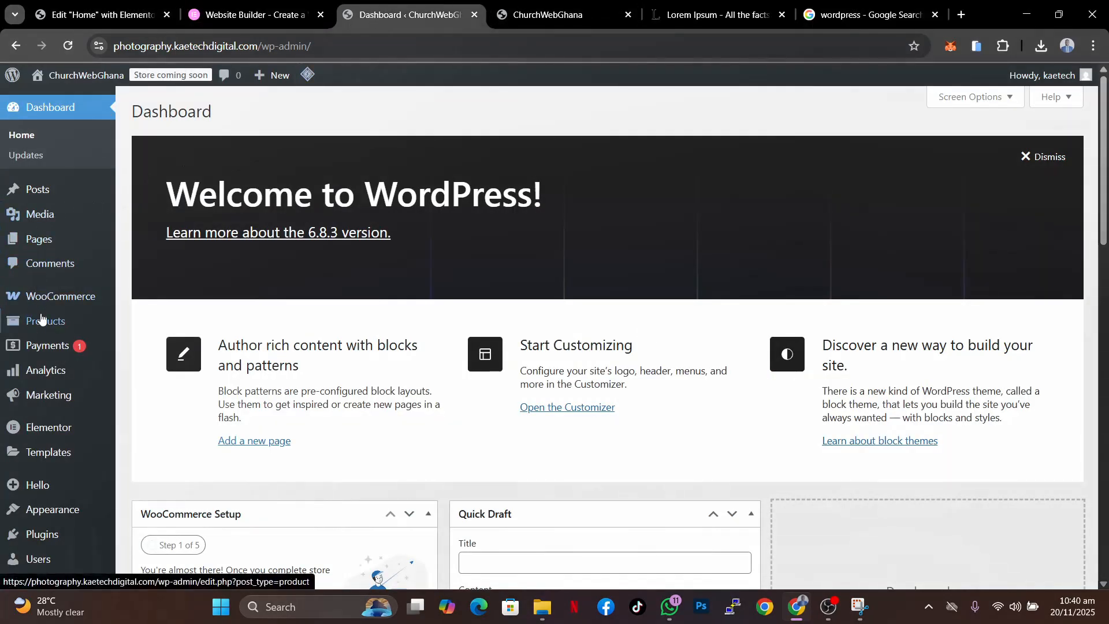
mouse_move(46, 321)
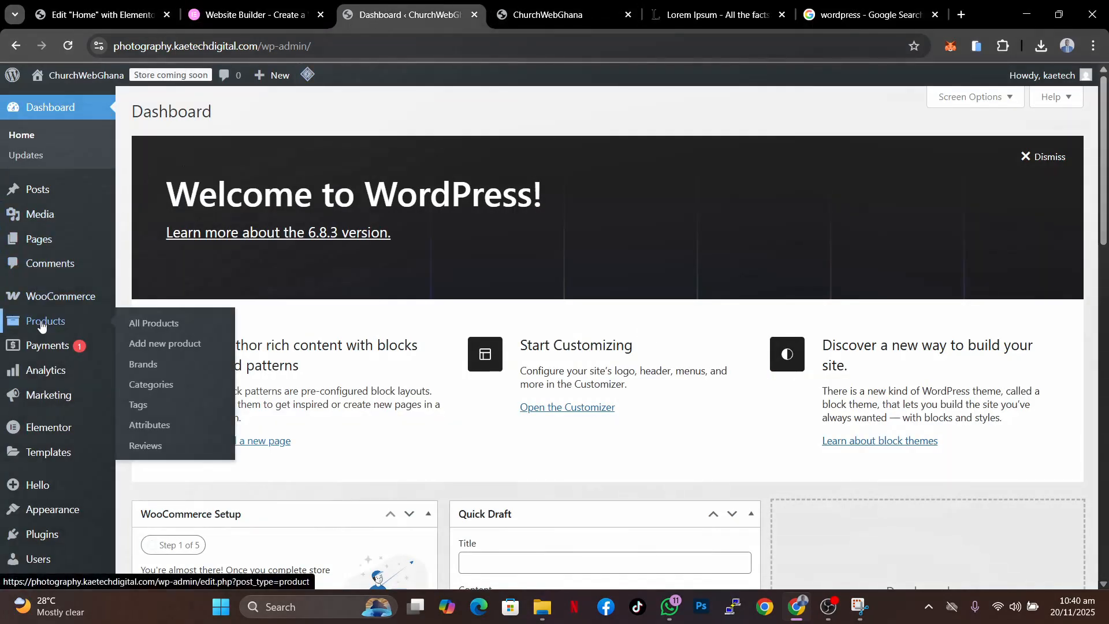
click(158, 344)
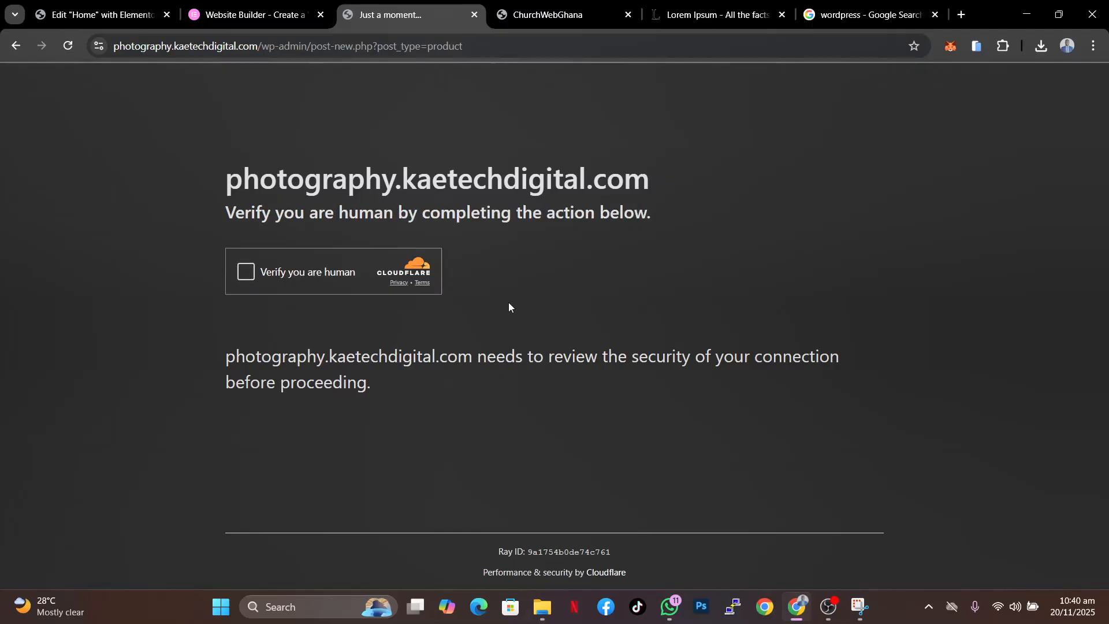
click(266, 267)
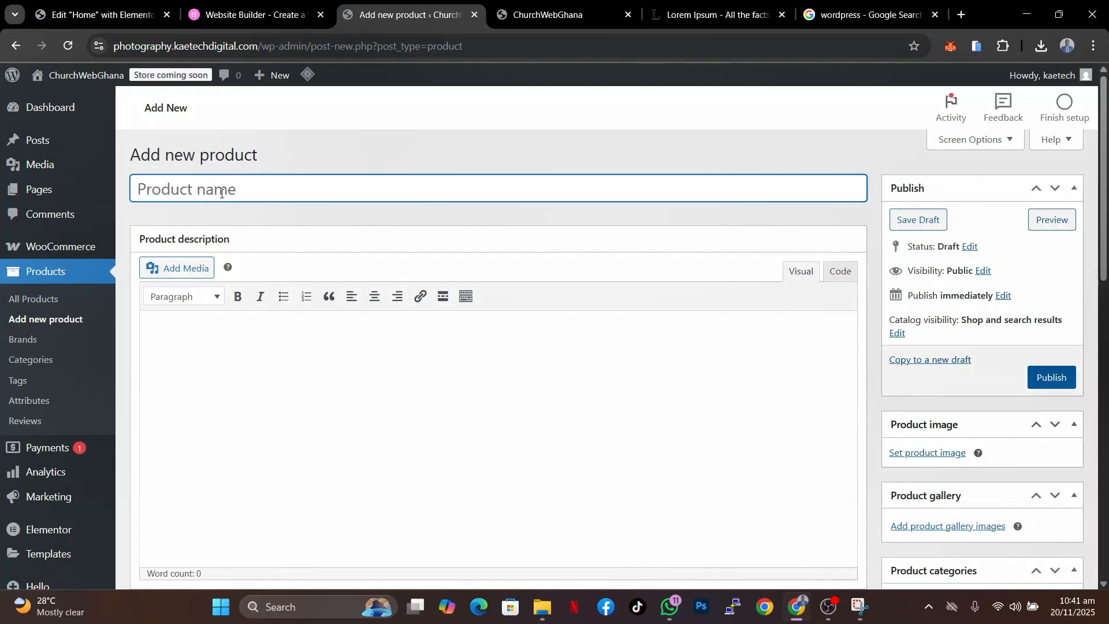
text(Archline )
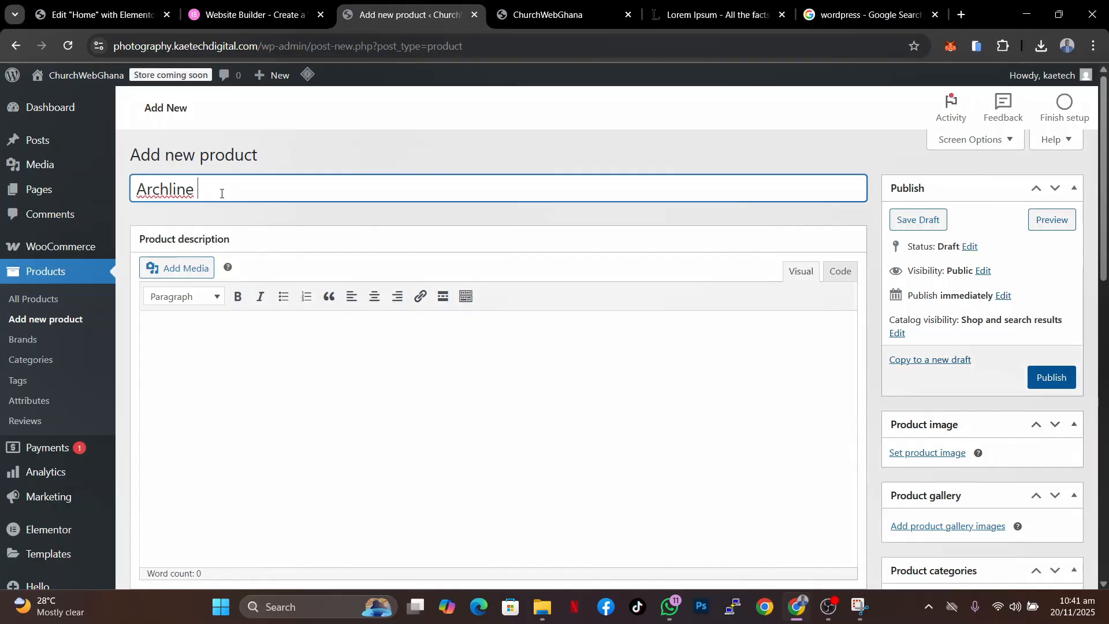
text(Elementor Template)
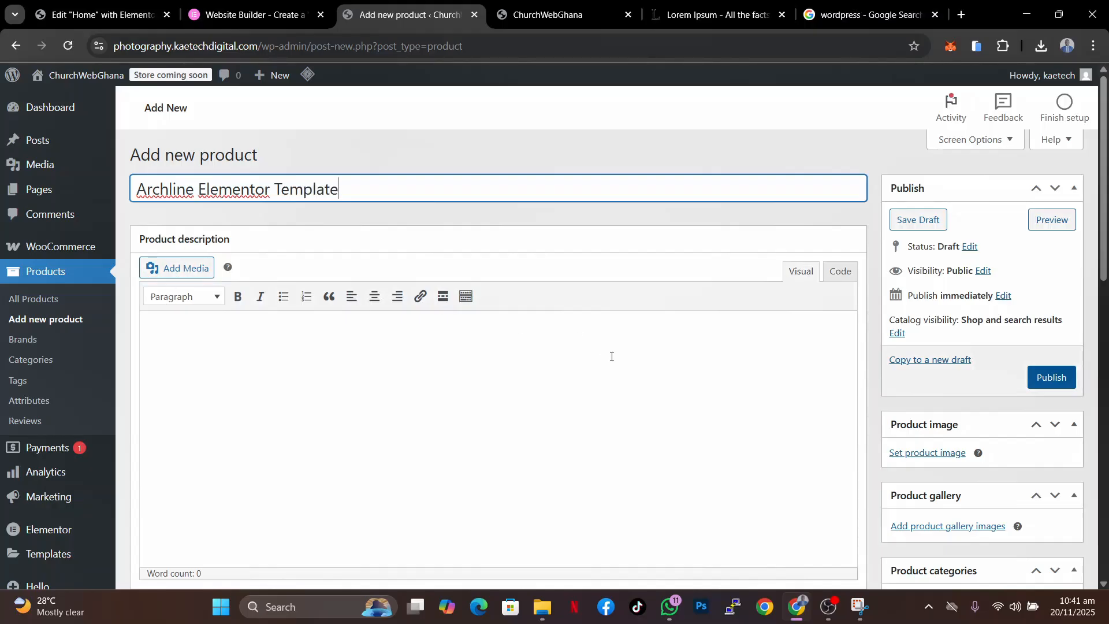
- Set the product image to the ArchLine construction website image from the media library
scroll(819, 373, down, 2)
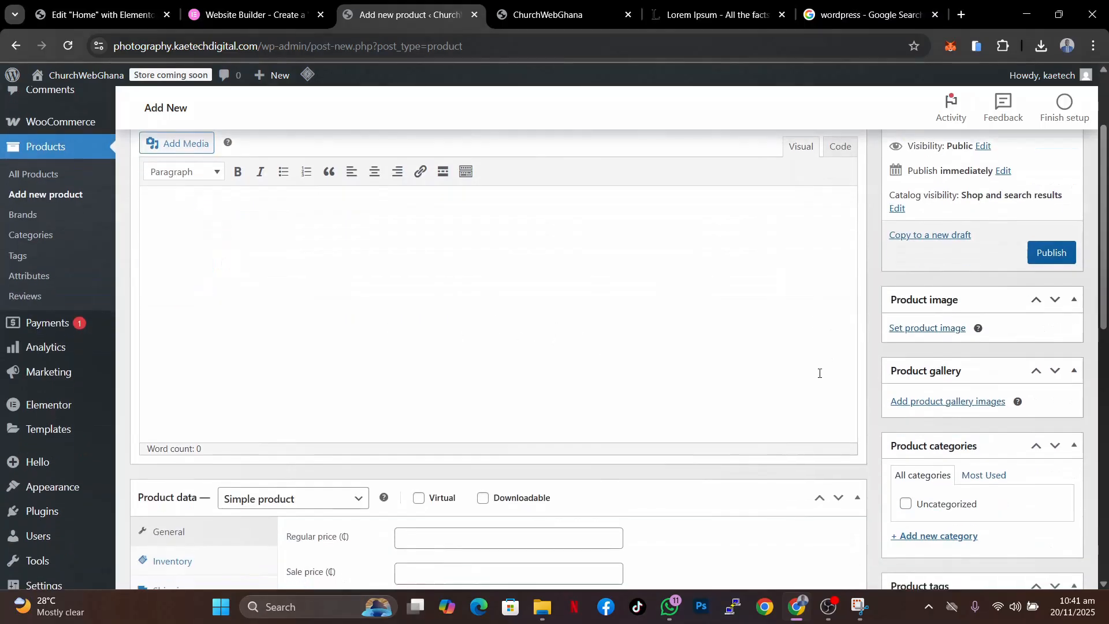
scroll(819, 373, up, 1)
click(947, 410)
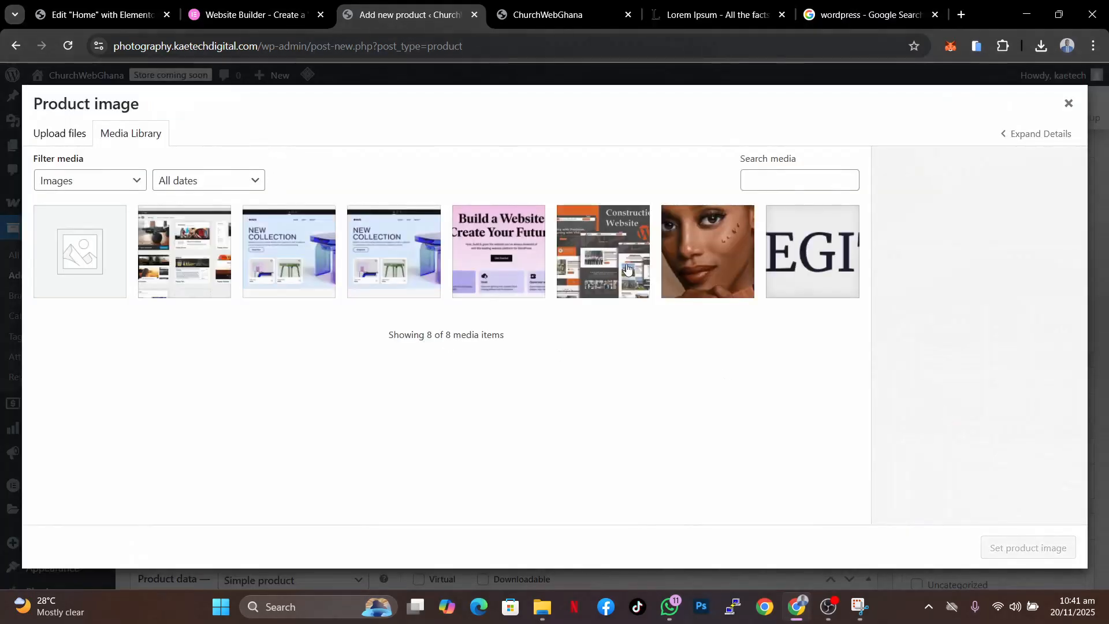
click(628, 270)
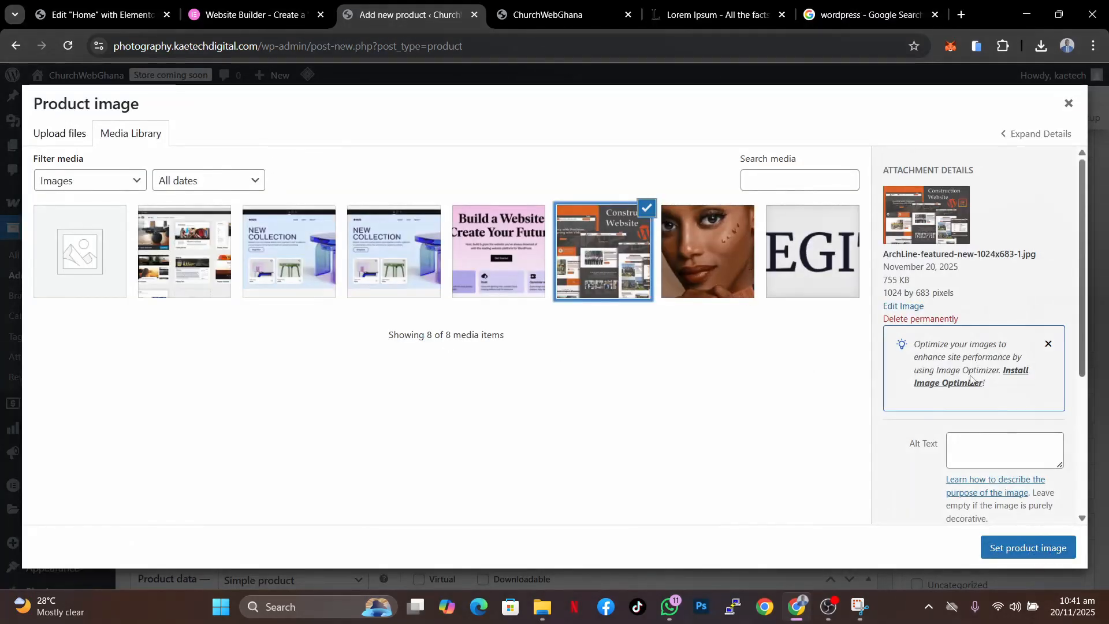
click(1040, 554)
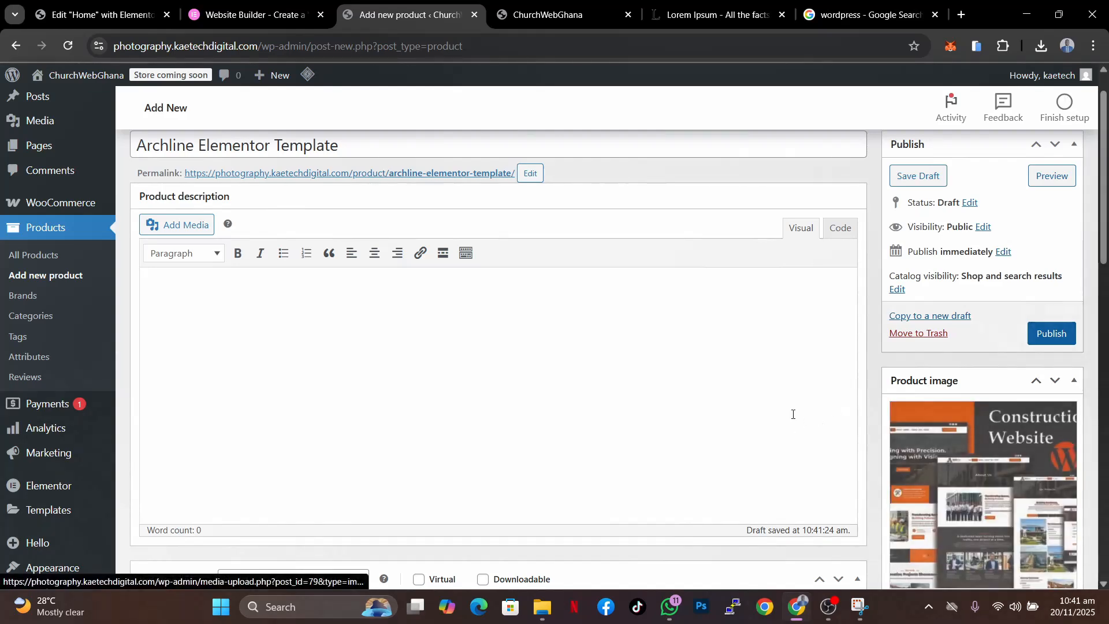
- Set the product's regular price to 35
scroll(581, 349, down, 5)
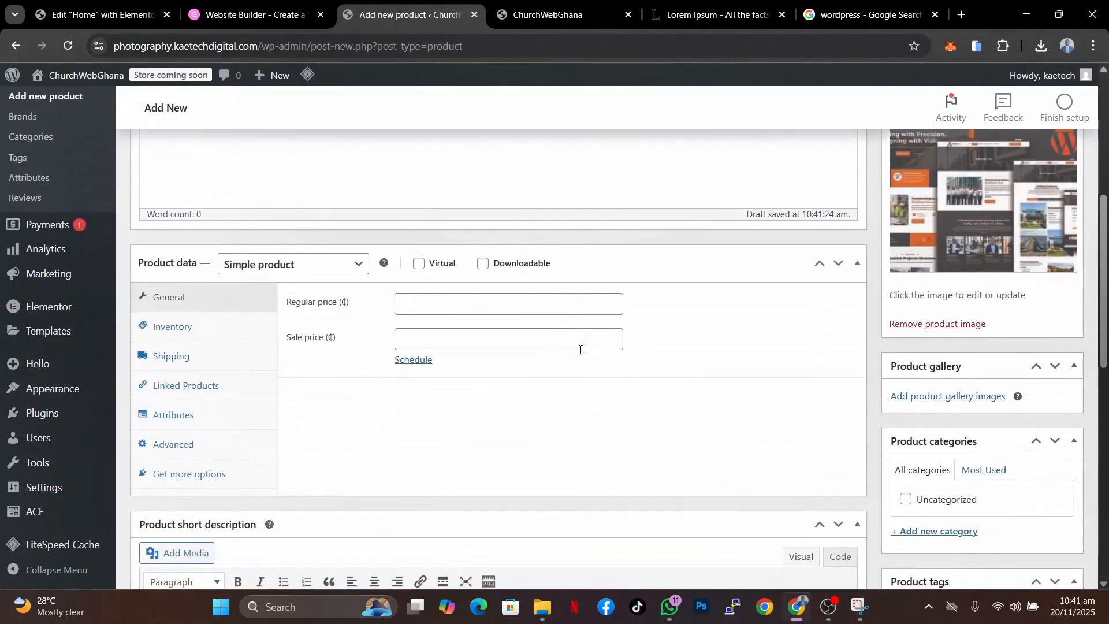
click(408, 293)
text(35)
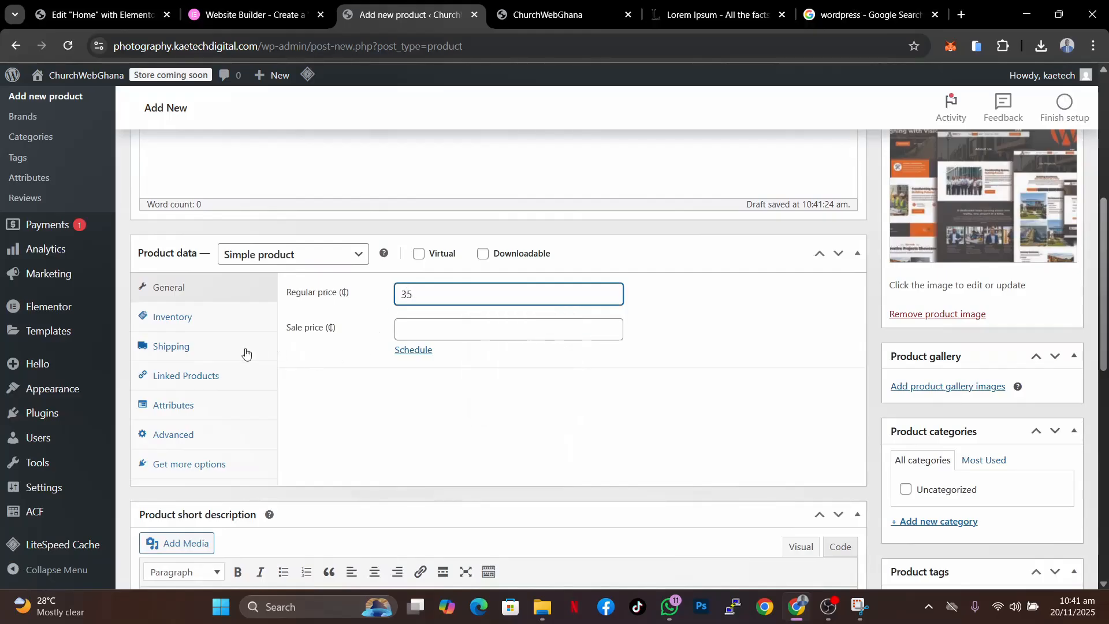
- Make the product downloadable and add the ArchLine image from the media library as its downloadable file
click(483, 253)
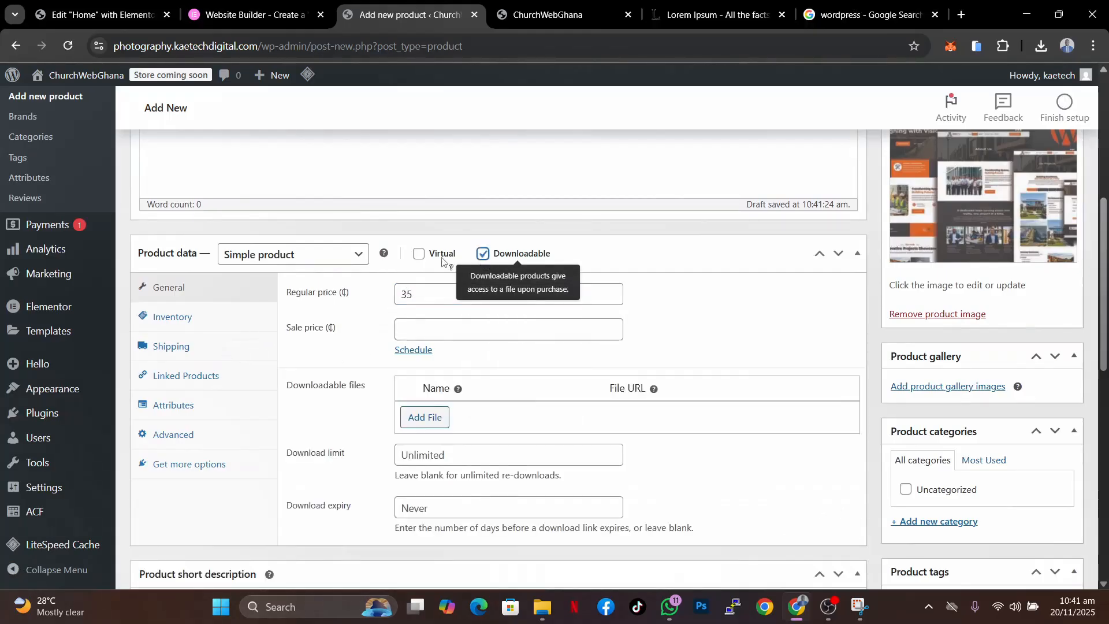
click(425, 416)
click(806, 416)
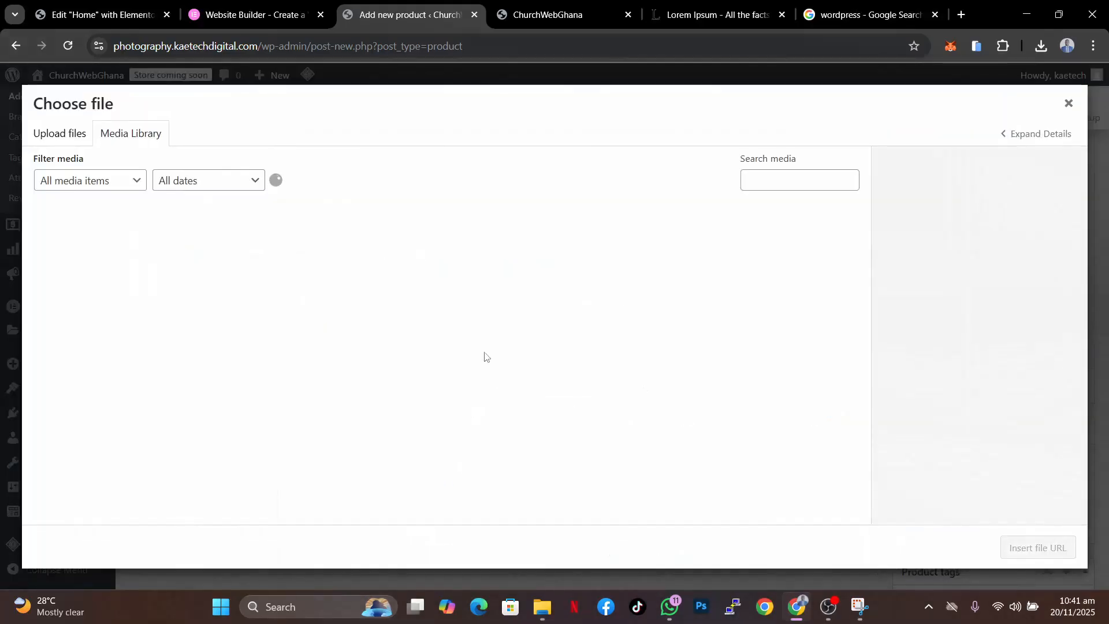
click(602, 265)
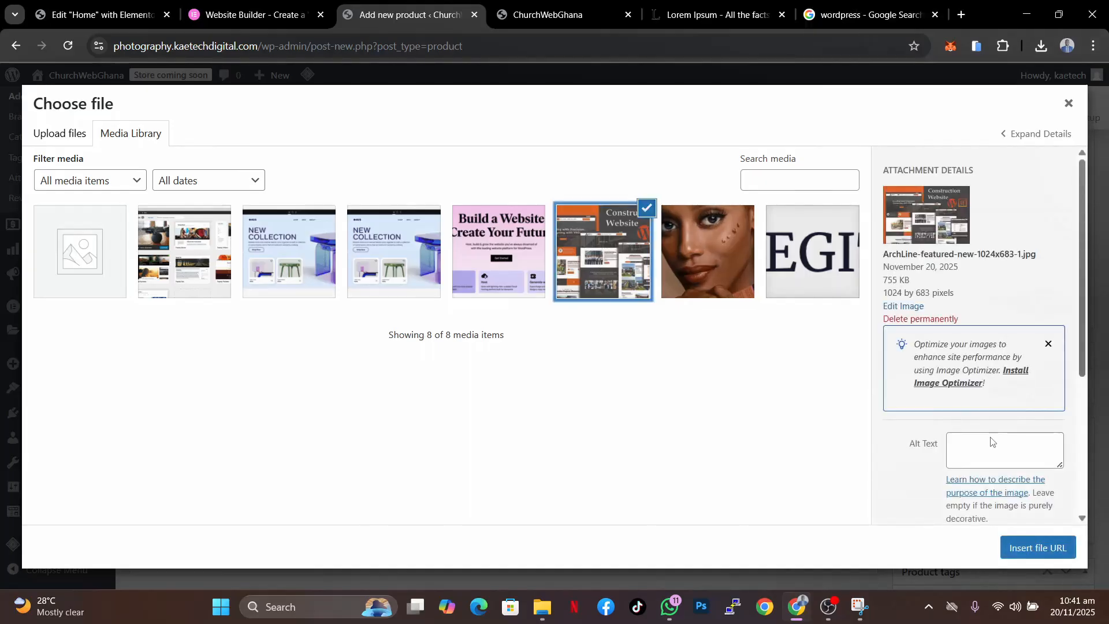
click(1031, 547)
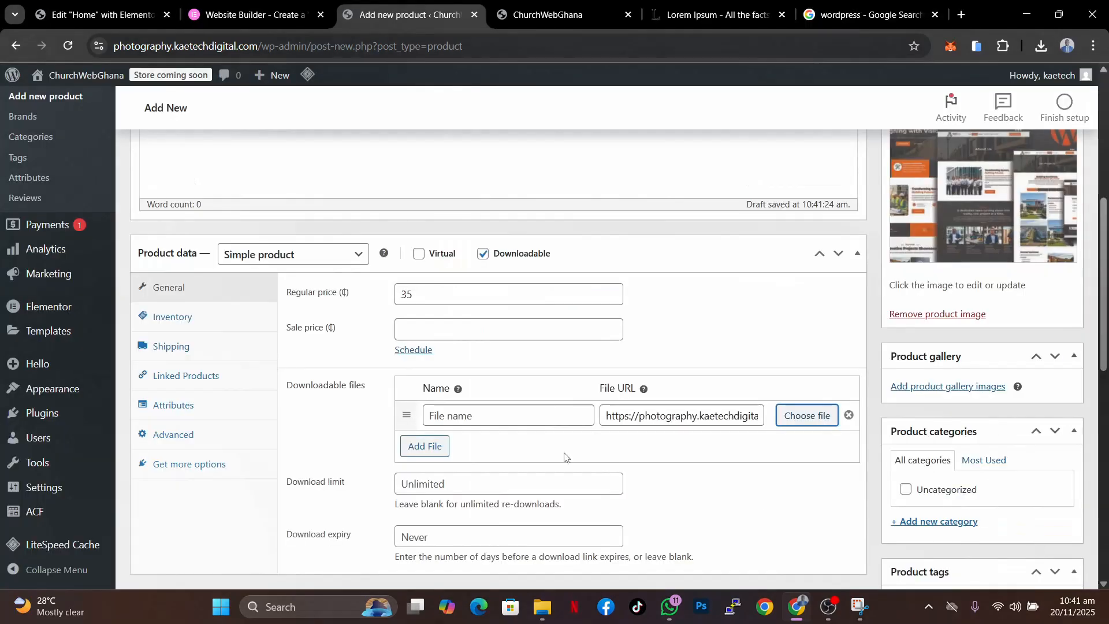
- Name the downloadable file Archline
click(457, 418)
text(Archline)
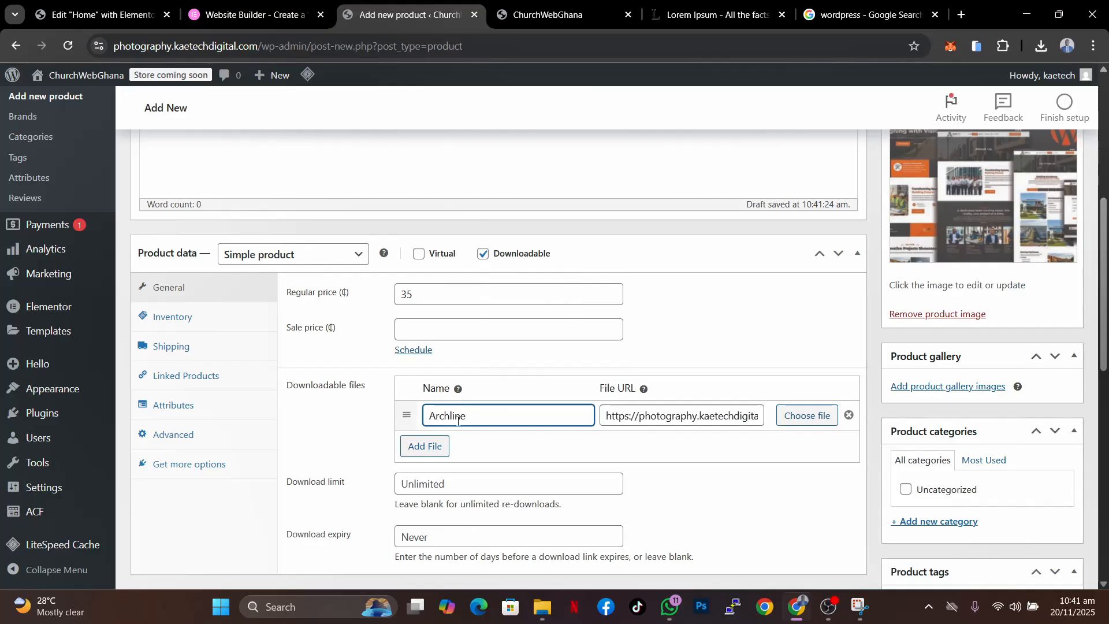
scroll(554, 464, down, 2)
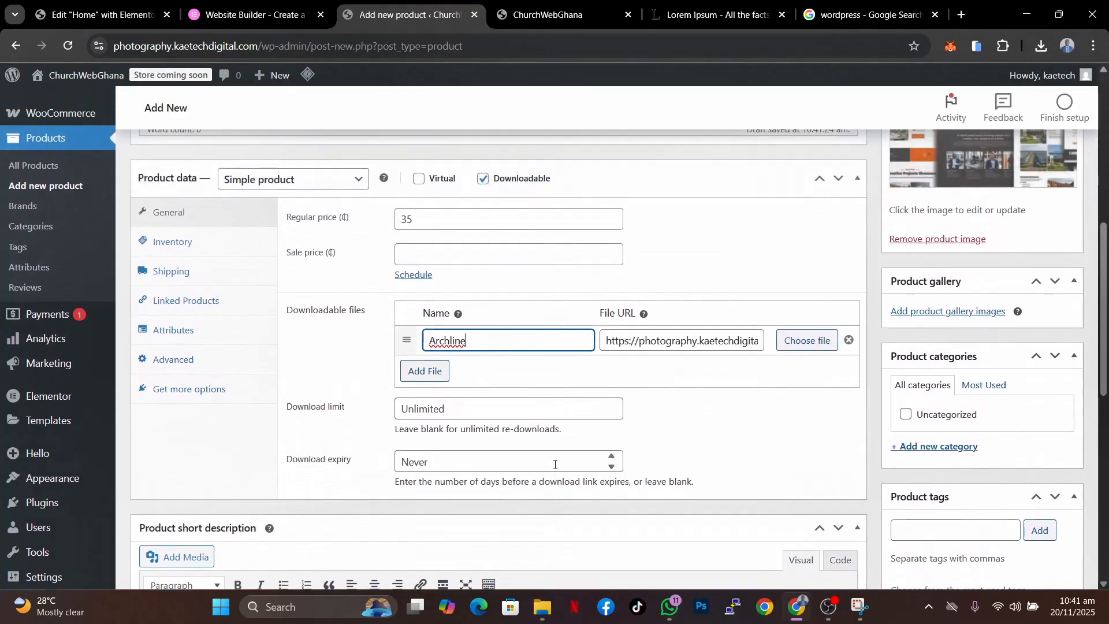
- Limit purchases to one item per order in the inventory settings and mark the product as virtual
click(184, 243)
click(399, 421)
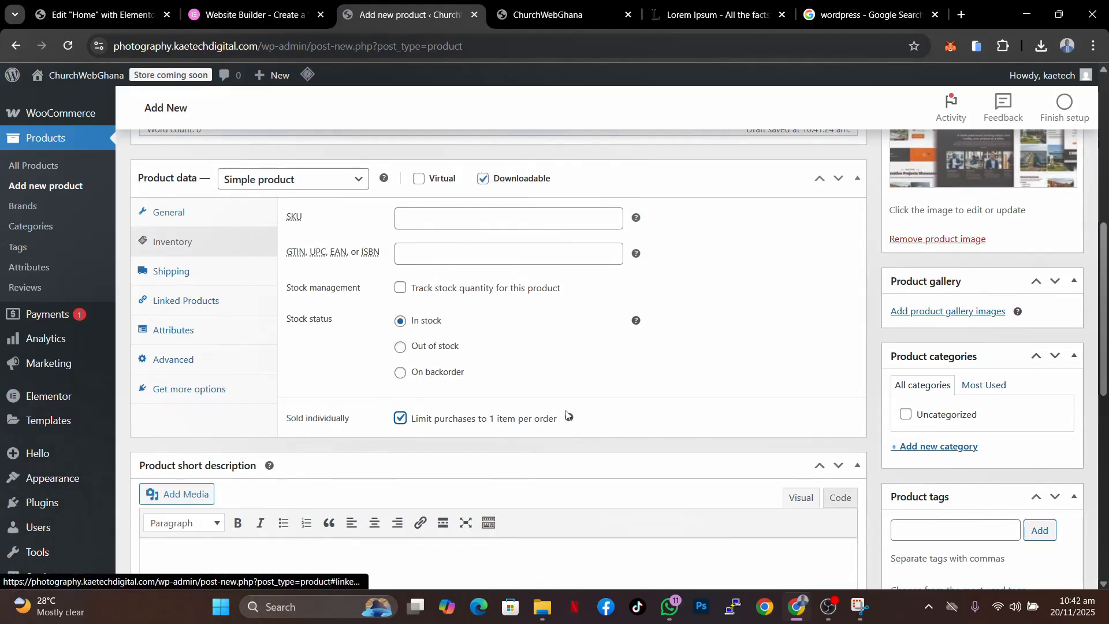
click(419, 179)
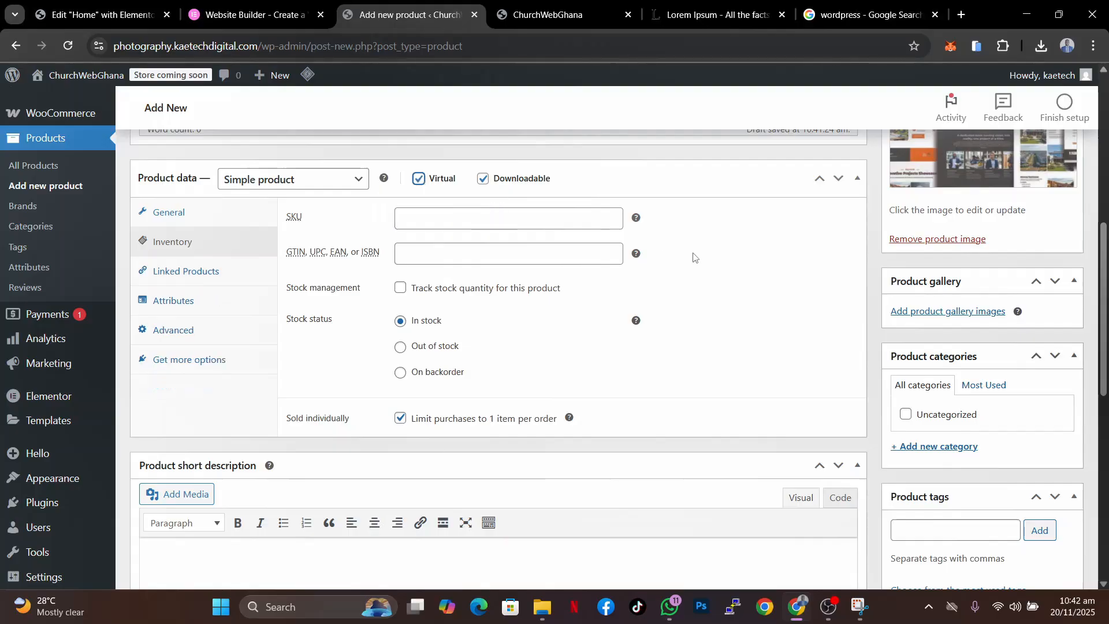
- Switch to the Lorem Ipsum browser tab with the generated placeholder text
scroll(703, 264, up, 8)
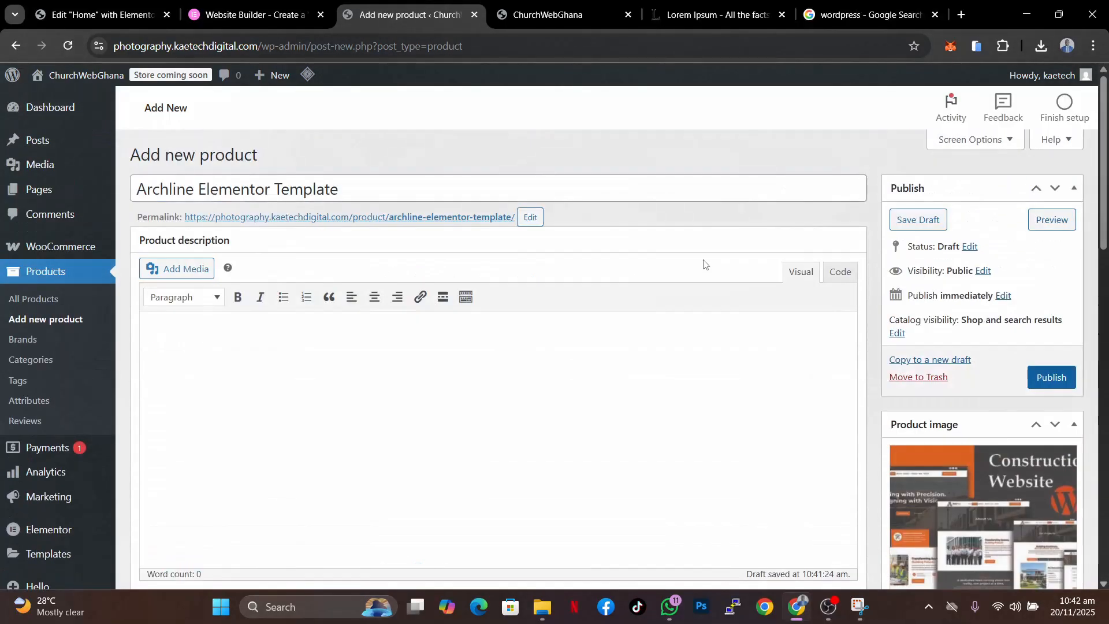
click(867, 15)
click(742, 11)
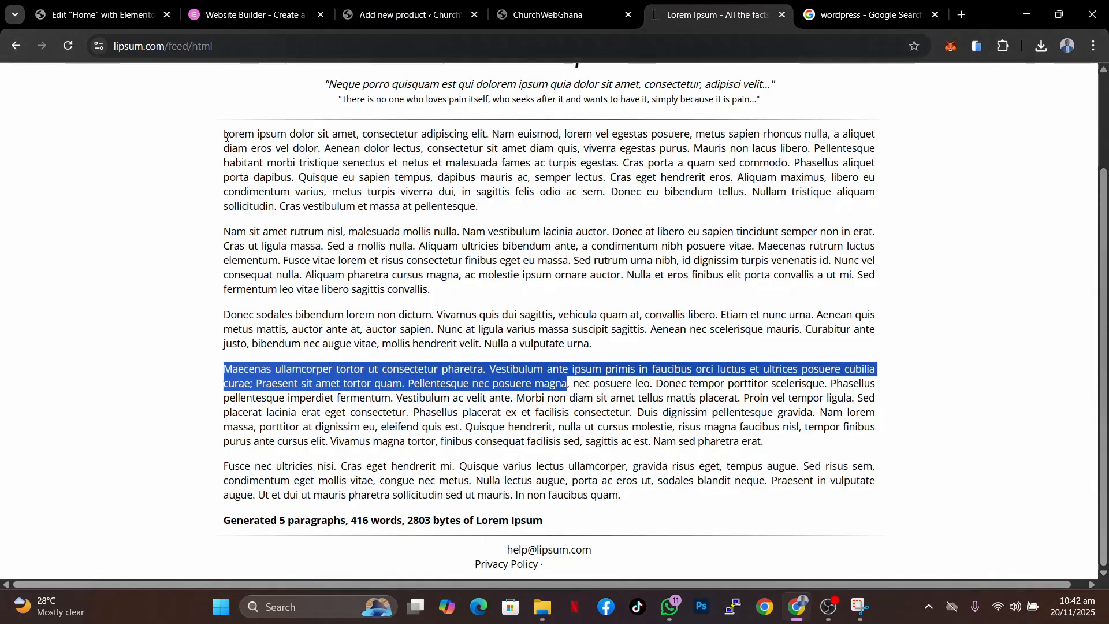
- Copy the five generated Lorem Ipsum paragraphs and paste them into the product description
drag(227, 136, 638, 497)
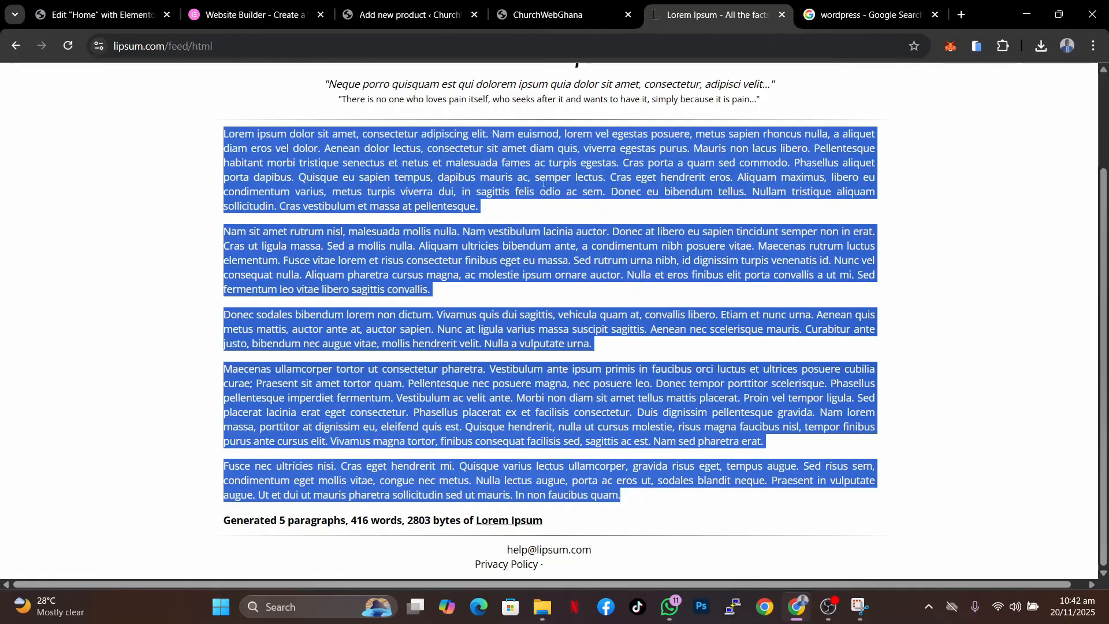
click(398, 16)
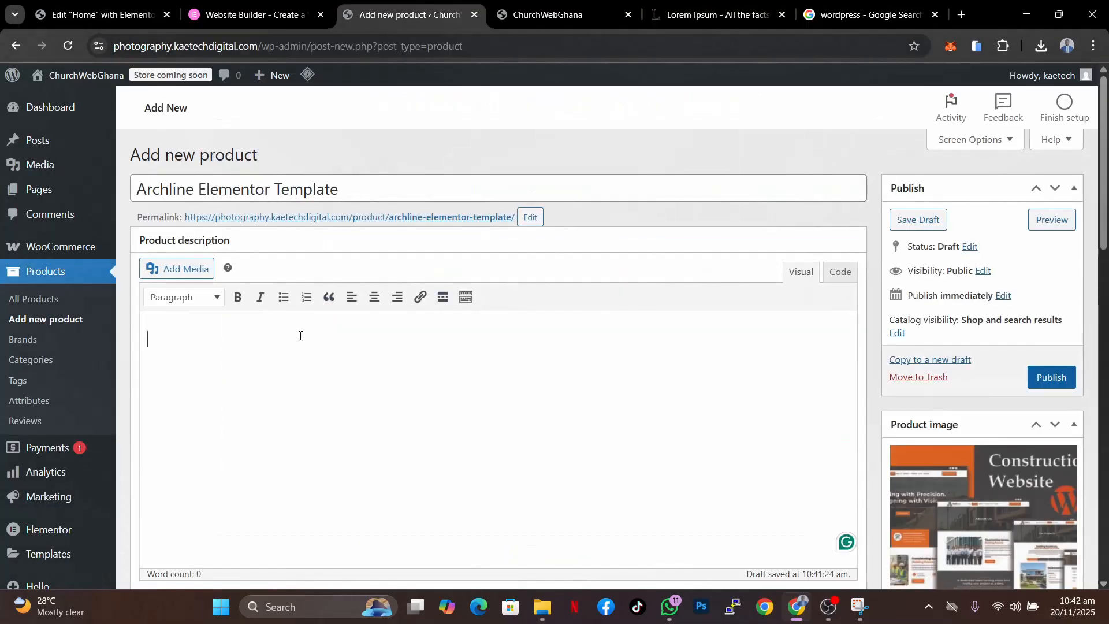
key(ctrl+v)
- Paste the text into the product short description and trim it to the opening sentences ending "viverra egestas purus."
scroll(300, 335, down, 15)
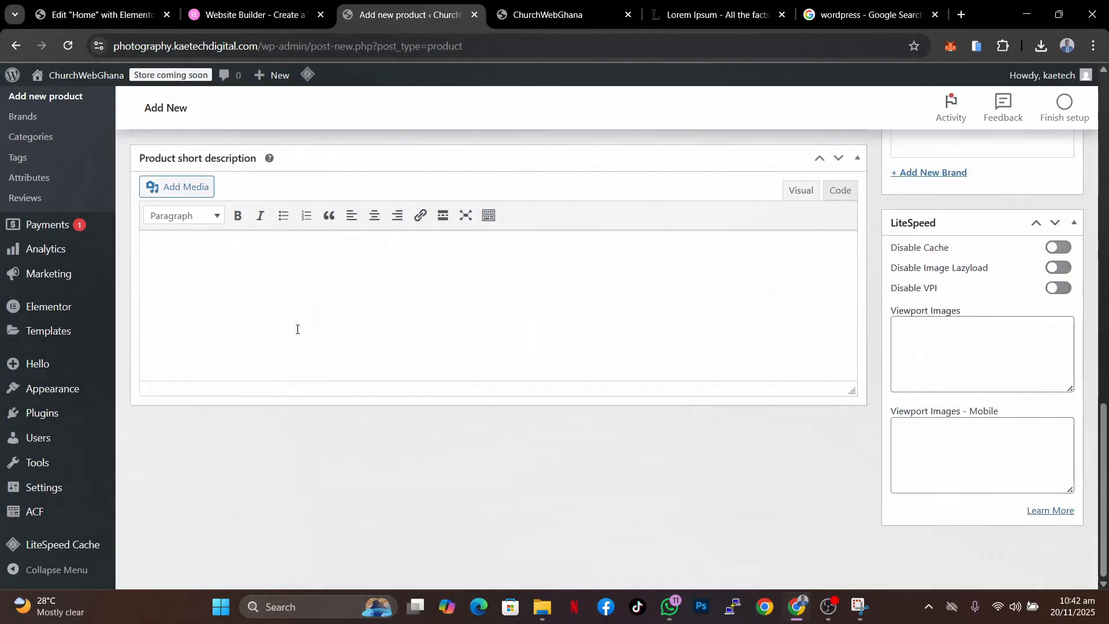
key(ctrl+v)
scroll(292, 321, up, 10)
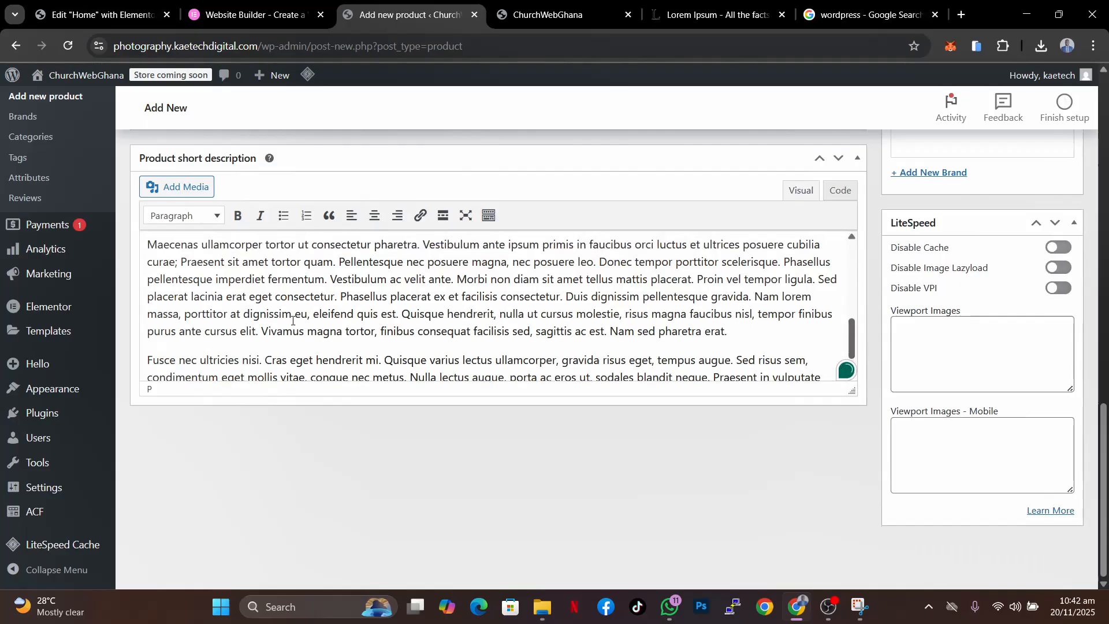
scroll(293, 320, up, 1)
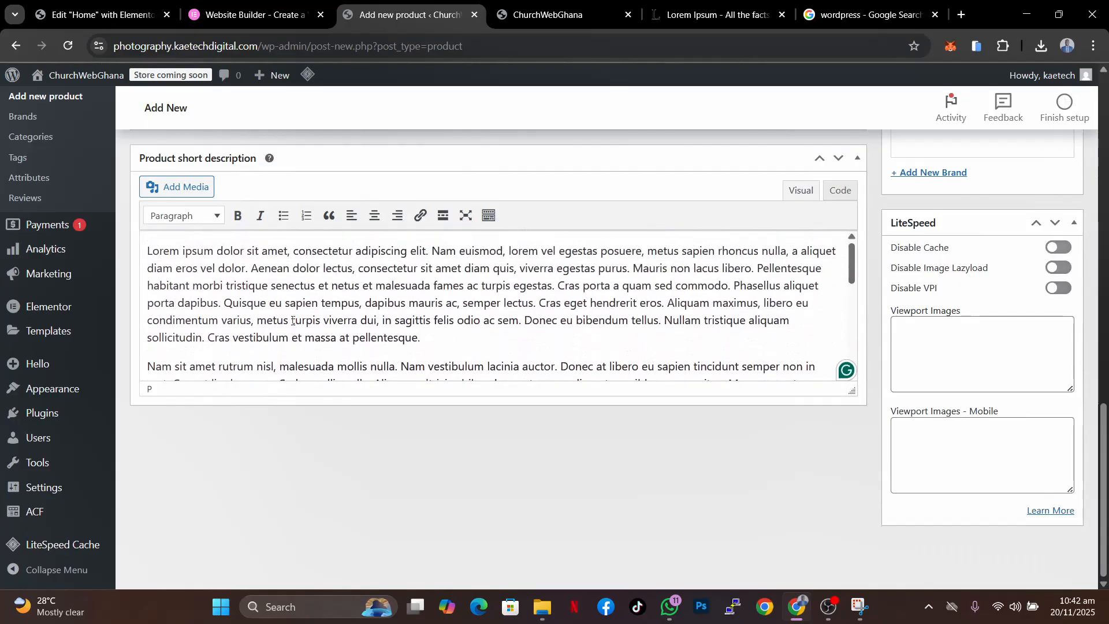
triple_click(150, 367)
key(BackSpace)
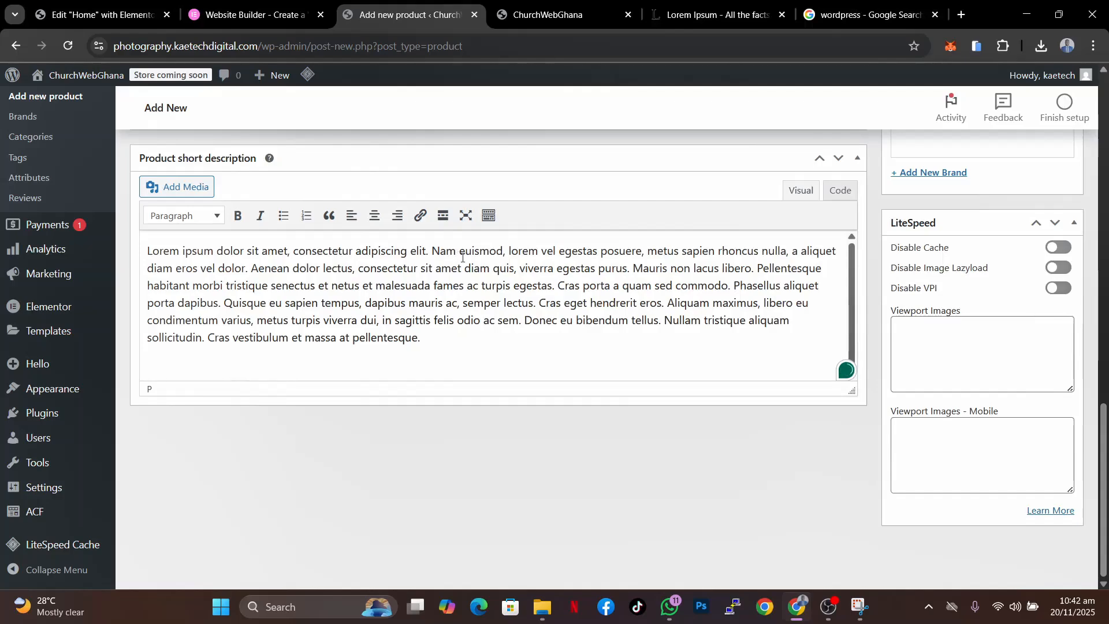
drag(632, 268, 638, 359)
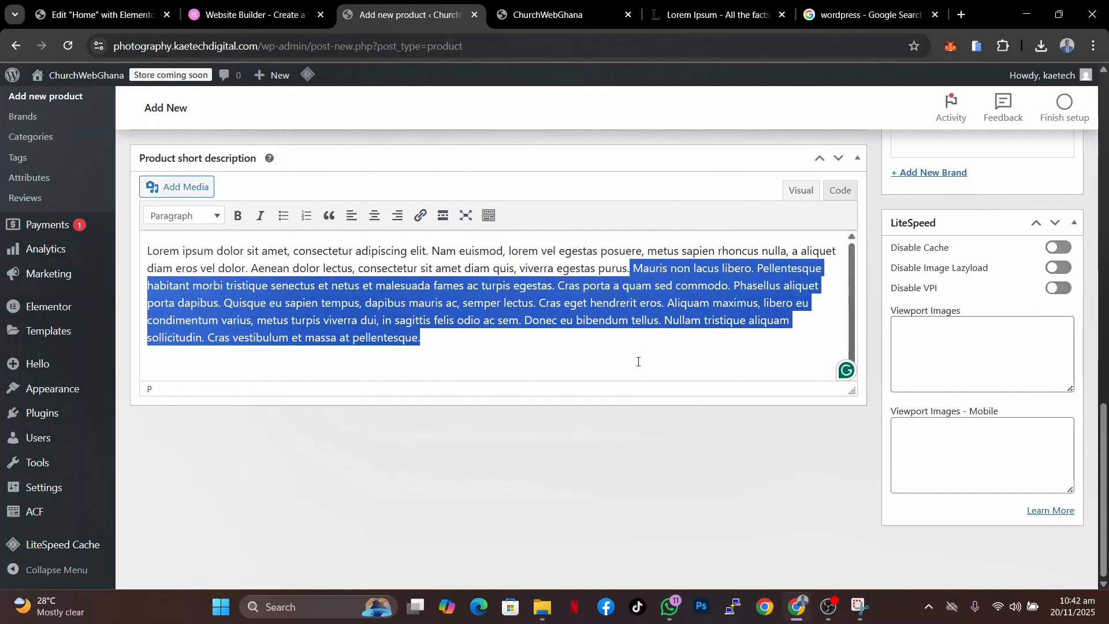
key(BackSpace)
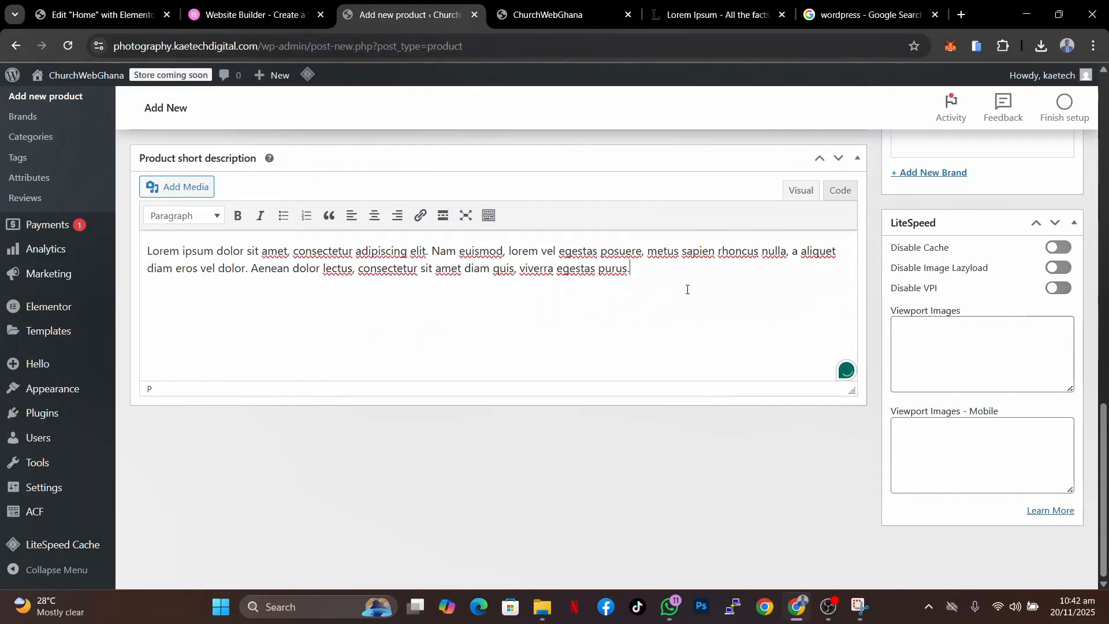
- Add three images from the media library to the product gallery
scroll(687, 289, up, 12)
scroll(899, 277, down, 3)
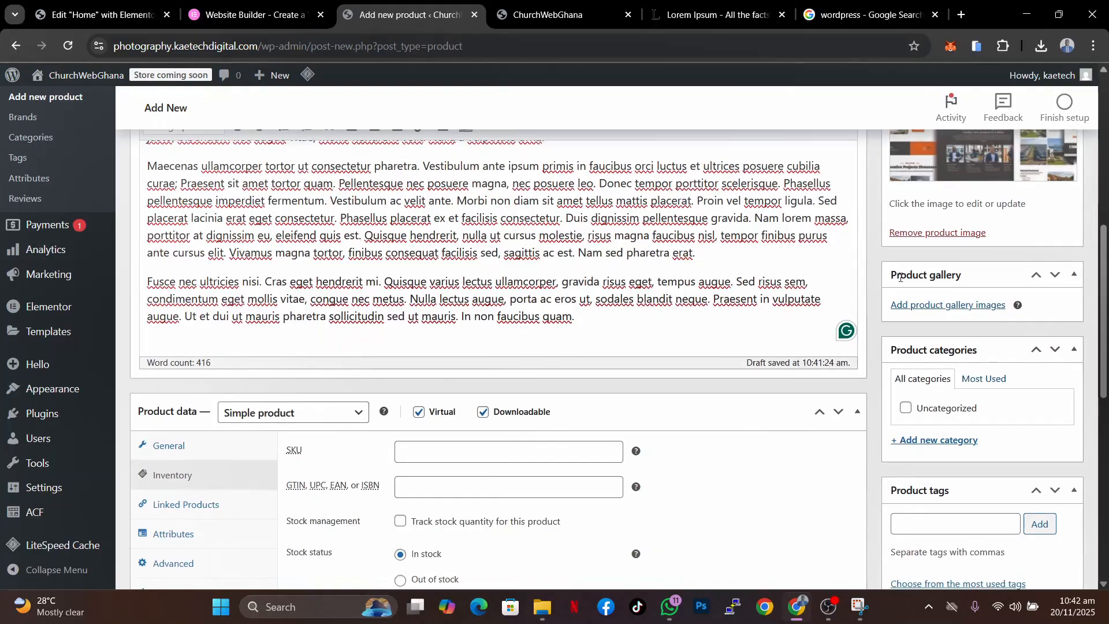
click(958, 305)
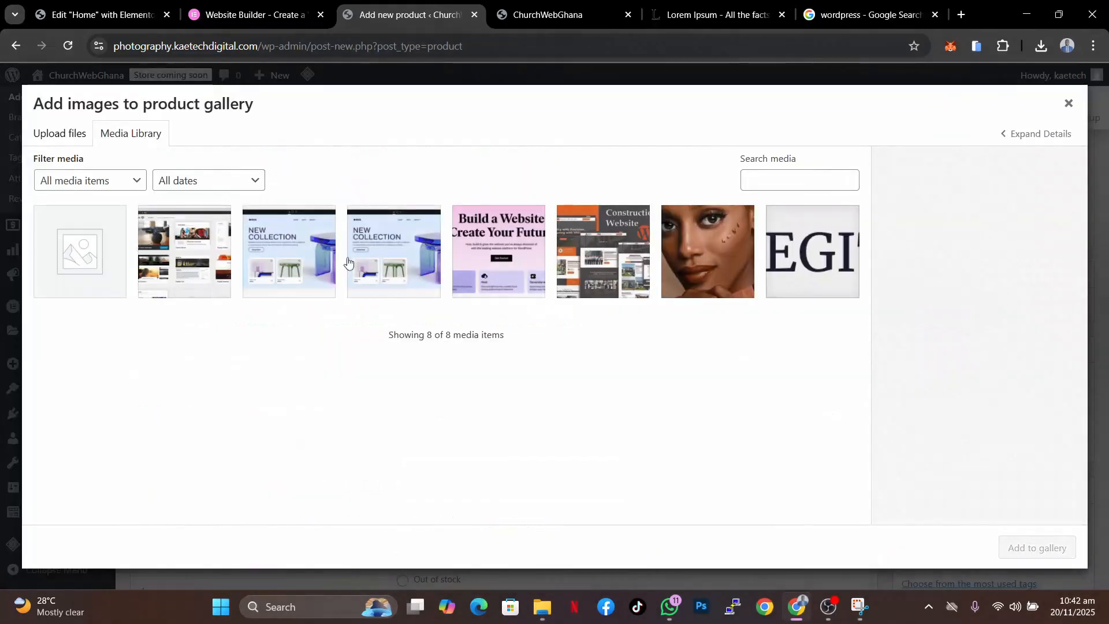
click(488, 247)
click(406, 261)
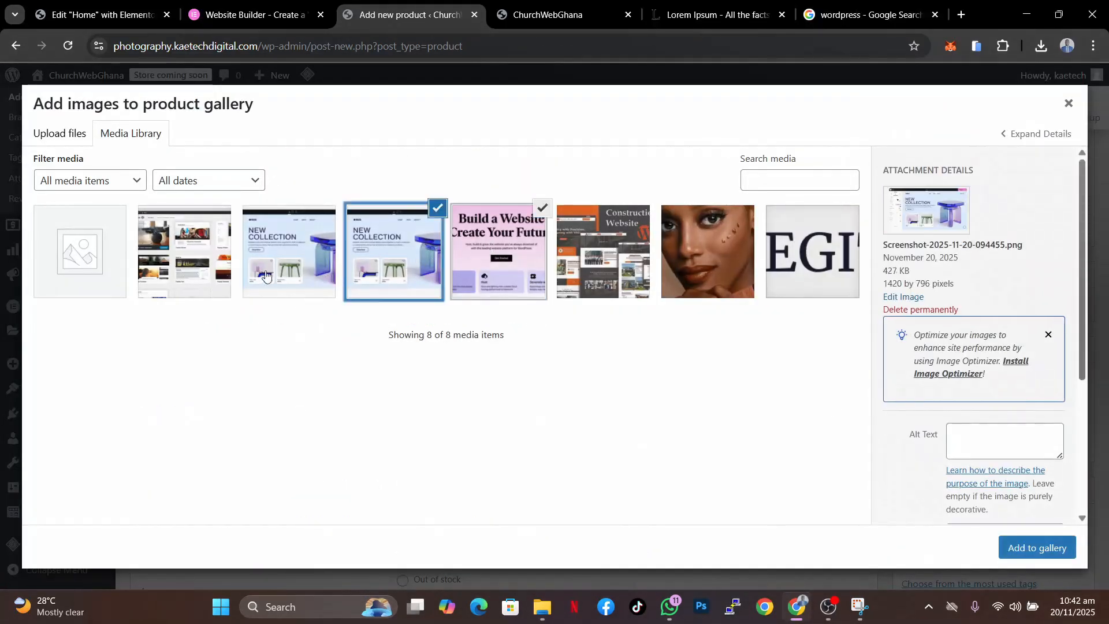
click(187, 267)
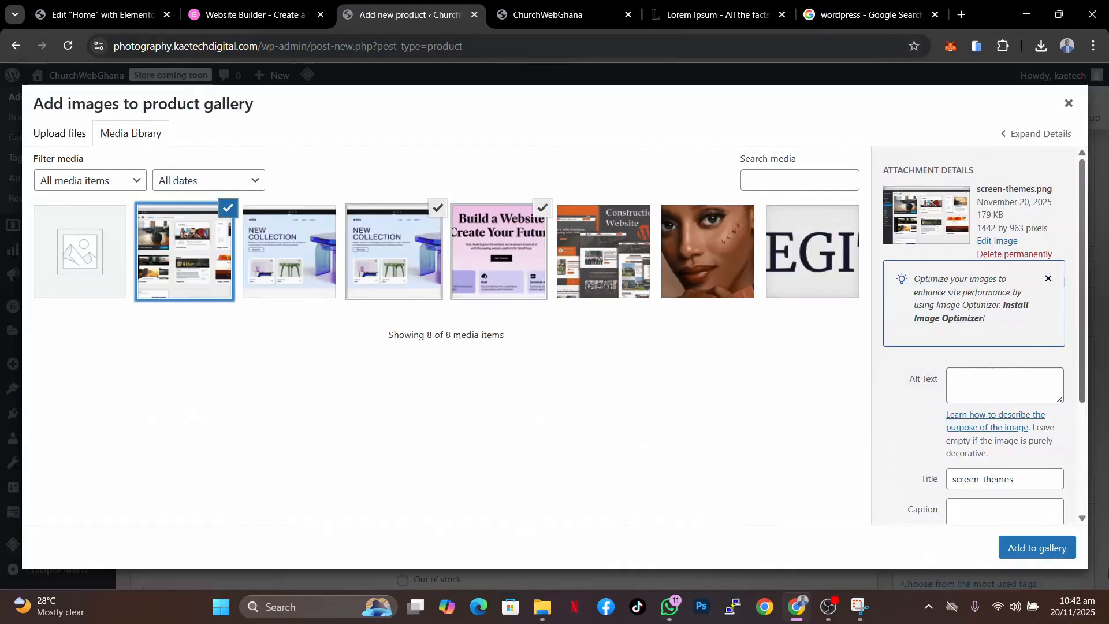
click(1014, 546)
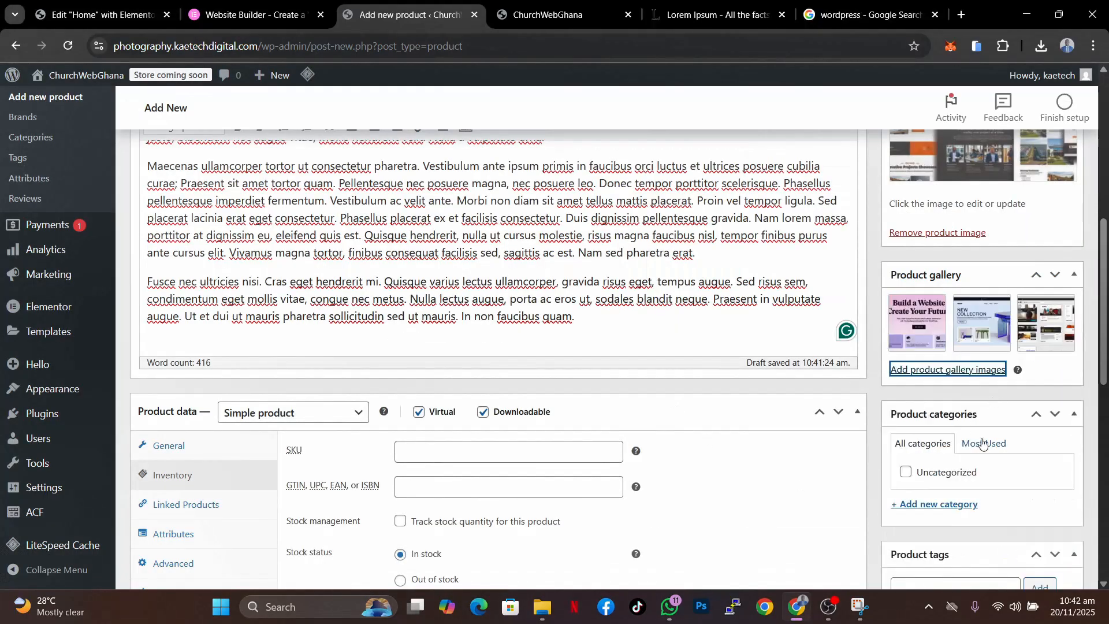
- Enter a new product category named Template and publish the product
scroll(984, 444, up, 4)
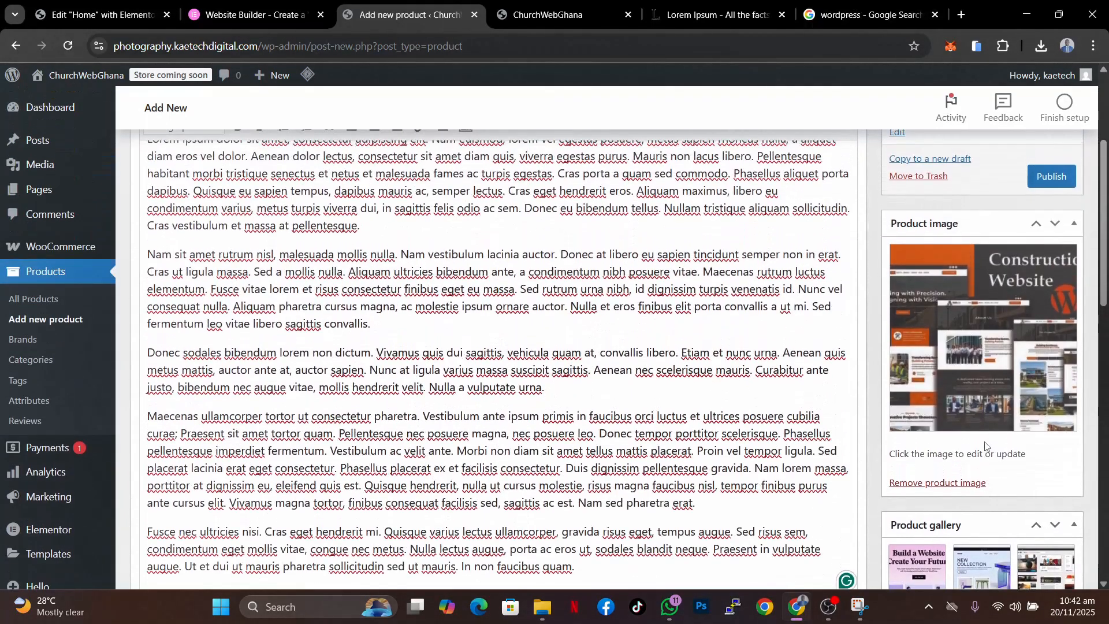
scroll(953, 347, down, 9)
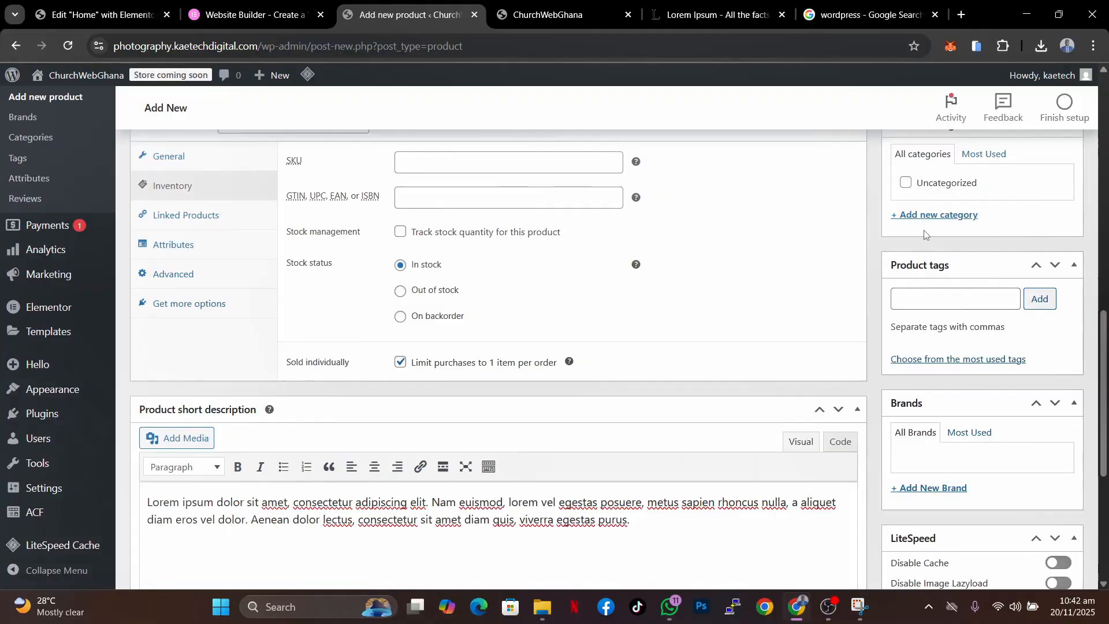
scroll(968, 193, up, 1)
click(950, 289)
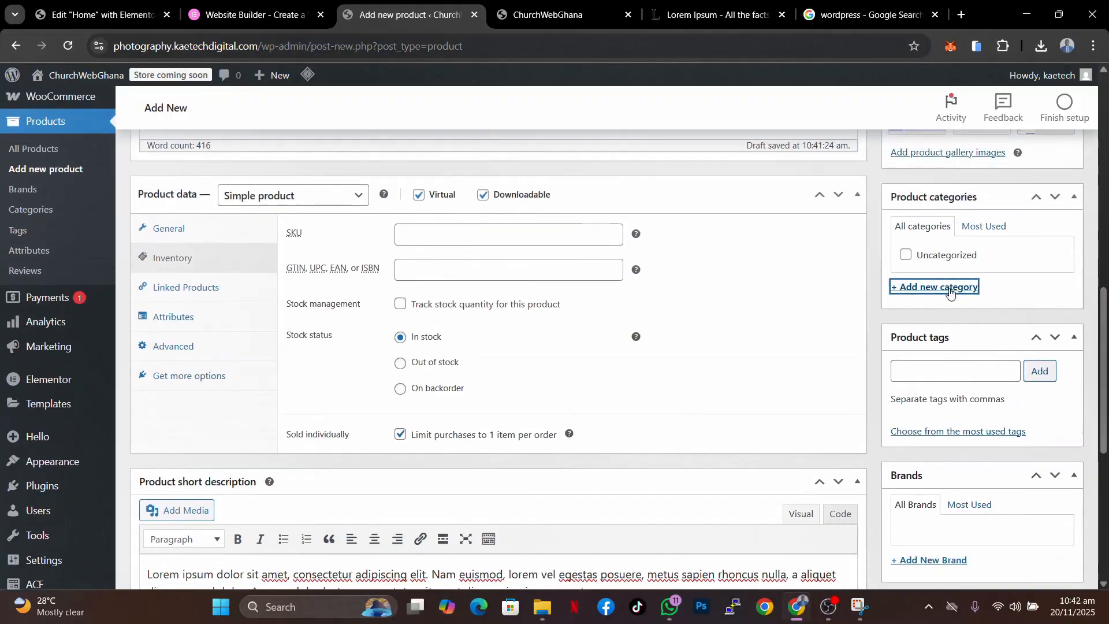
text(Template)
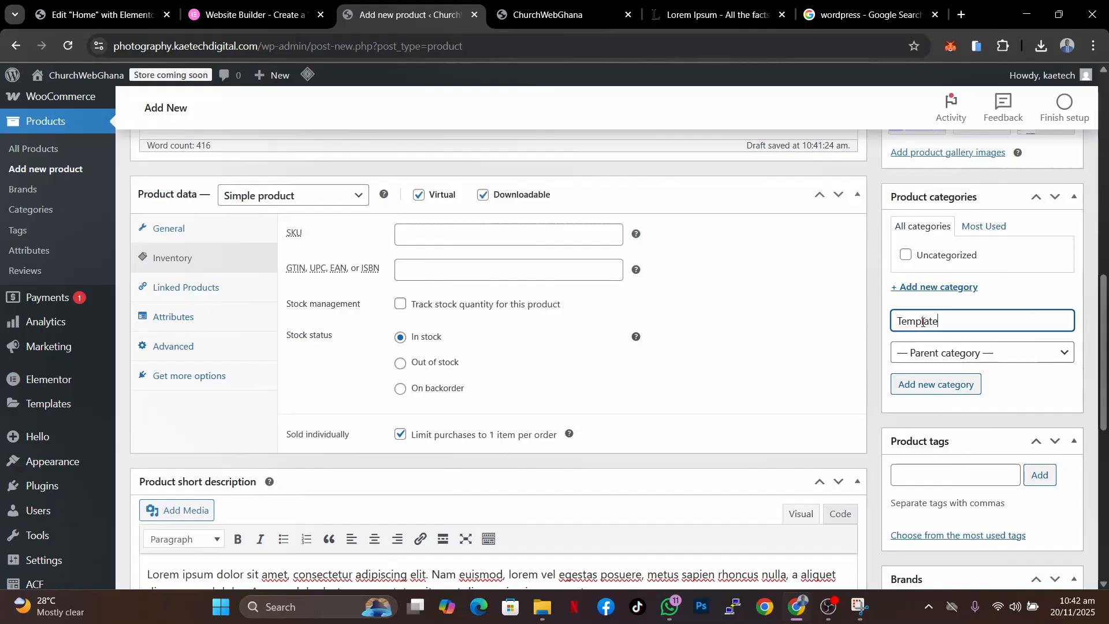
scroll(1055, 391, up, 10)
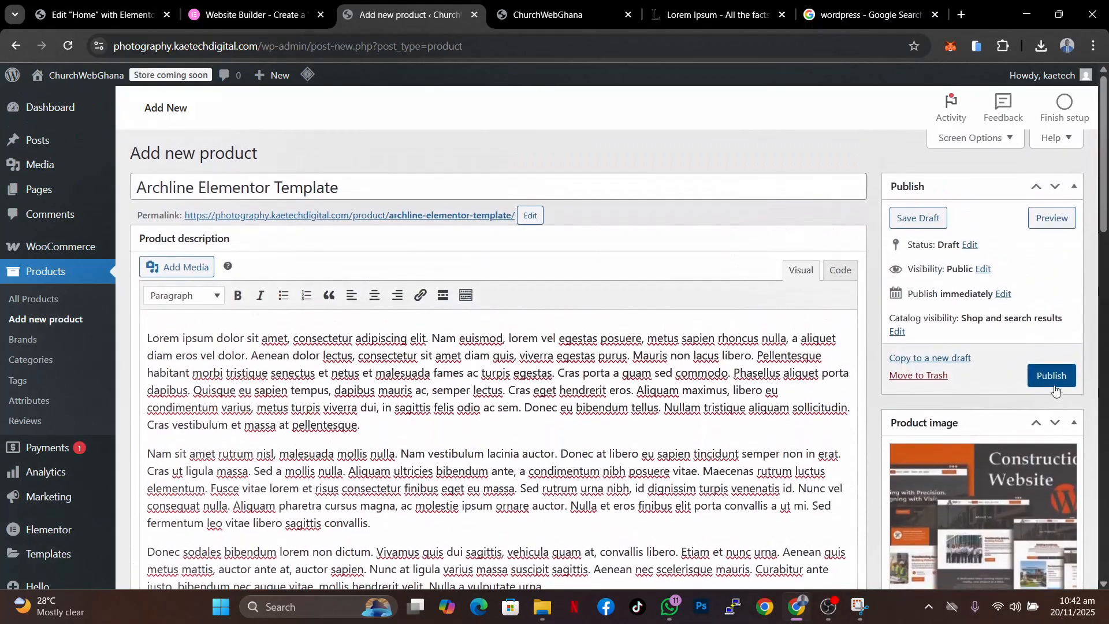
scroll(1055, 391, down, 12)
scroll(1055, 390, up, 4)
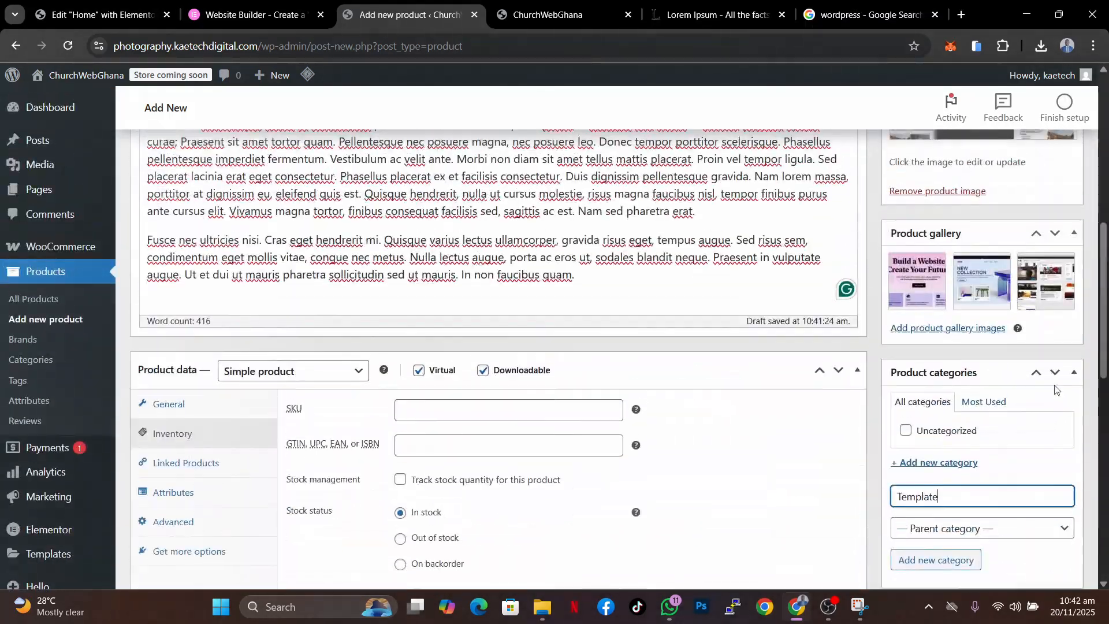
key(Return)
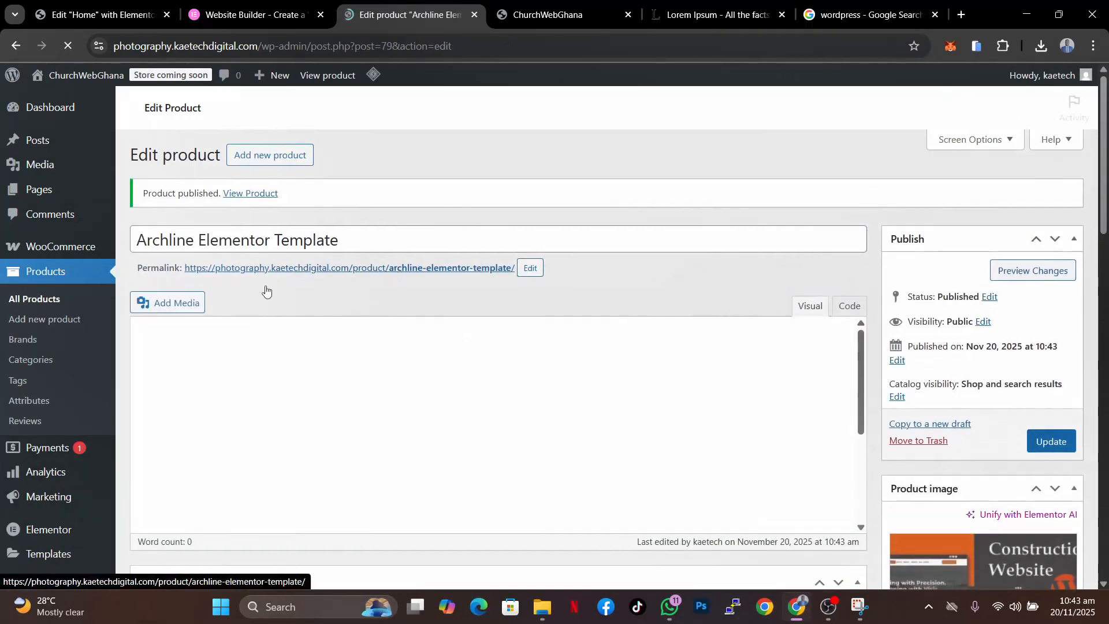
- Open the published product page and examine its gallery, price and description
click(358, 269)
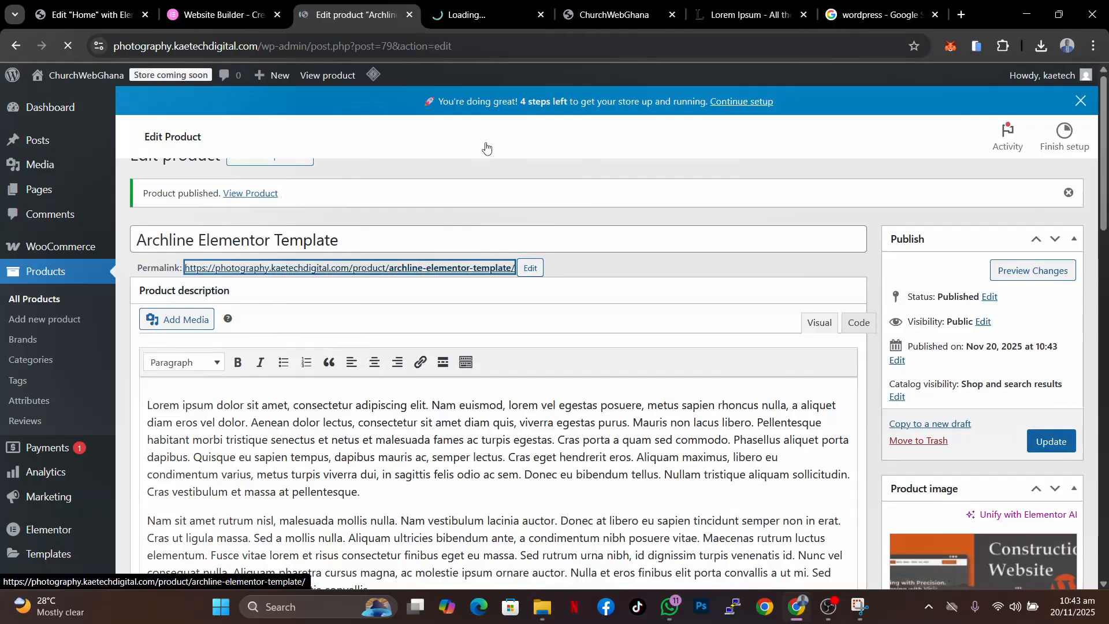
click(478, 22)
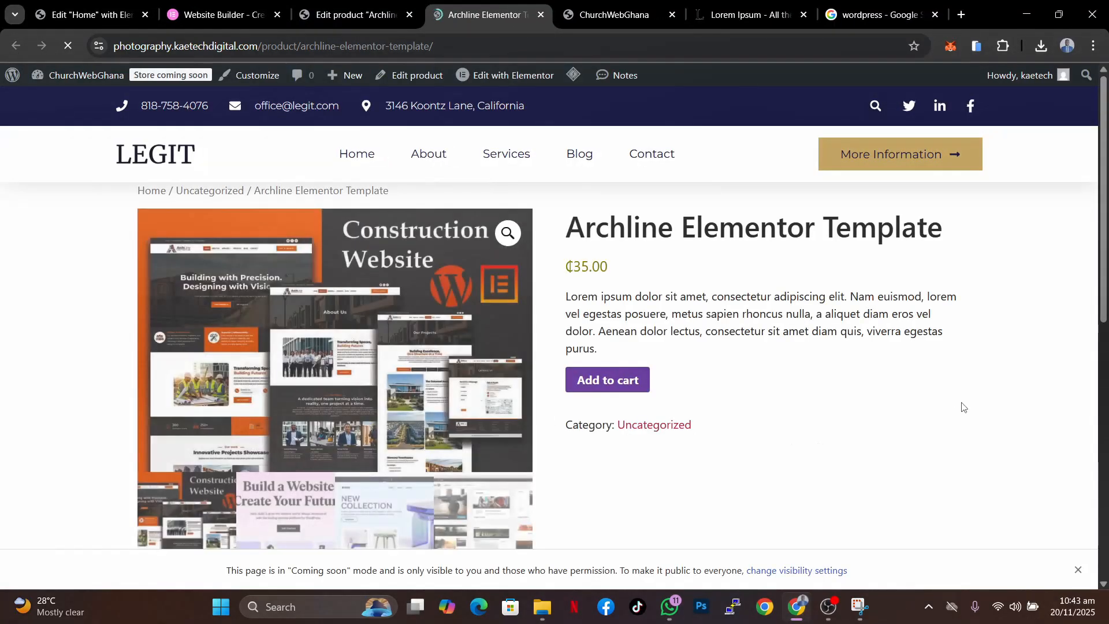
scroll(961, 407, down, 5)
scroll(962, 406, up, 3)
scroll(962, 407, down, 7)
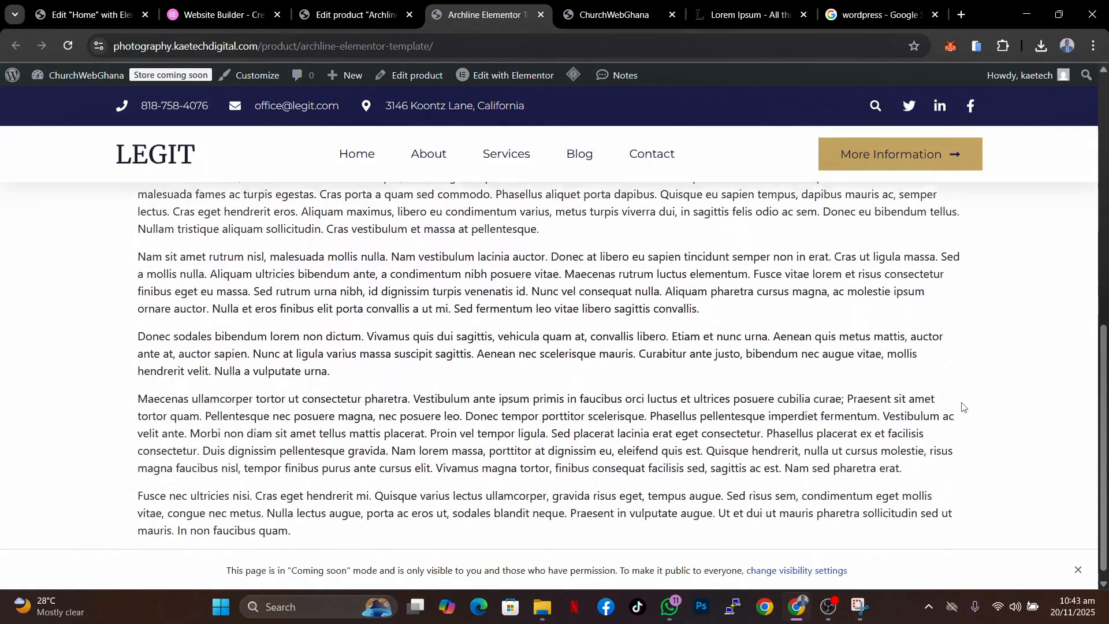
scroll(961, 406, up, 10)
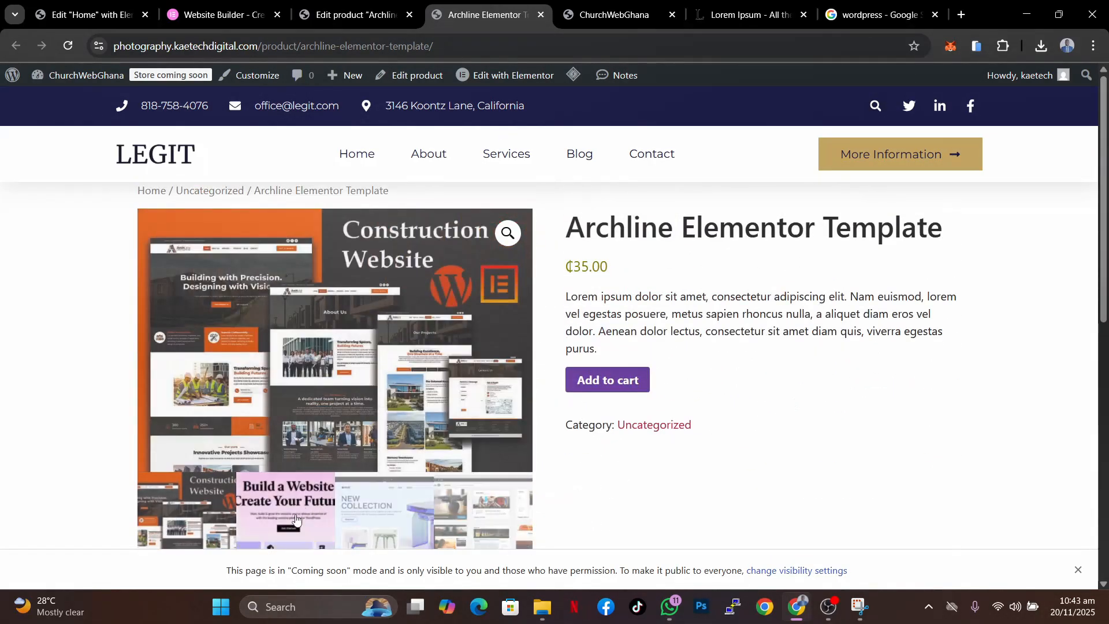
click(295, 519)
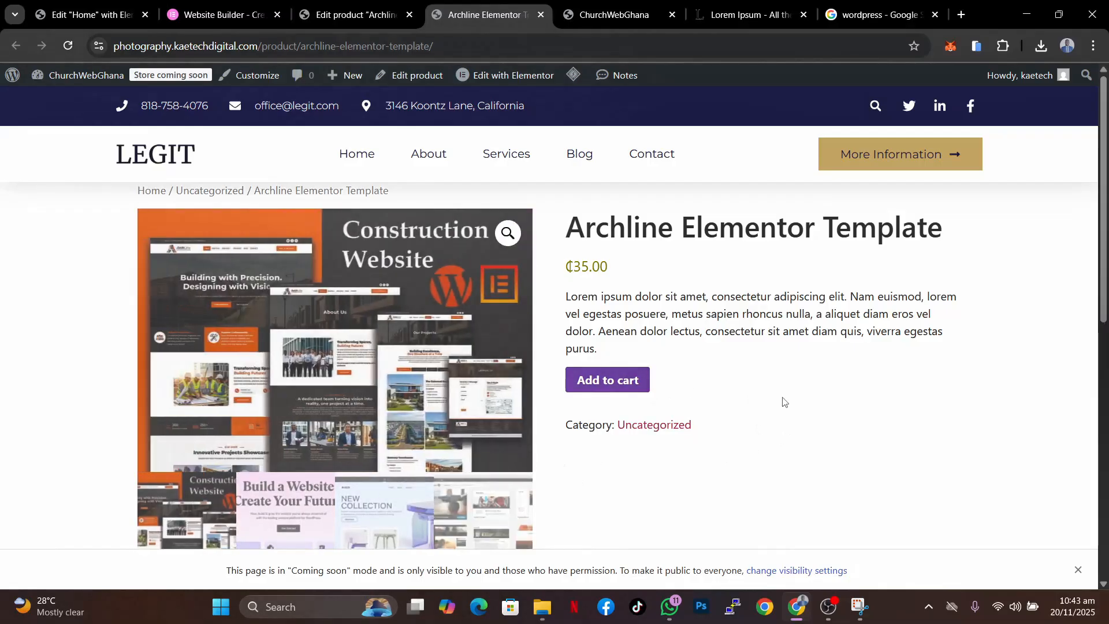
scroll(900, 421, down, 10)
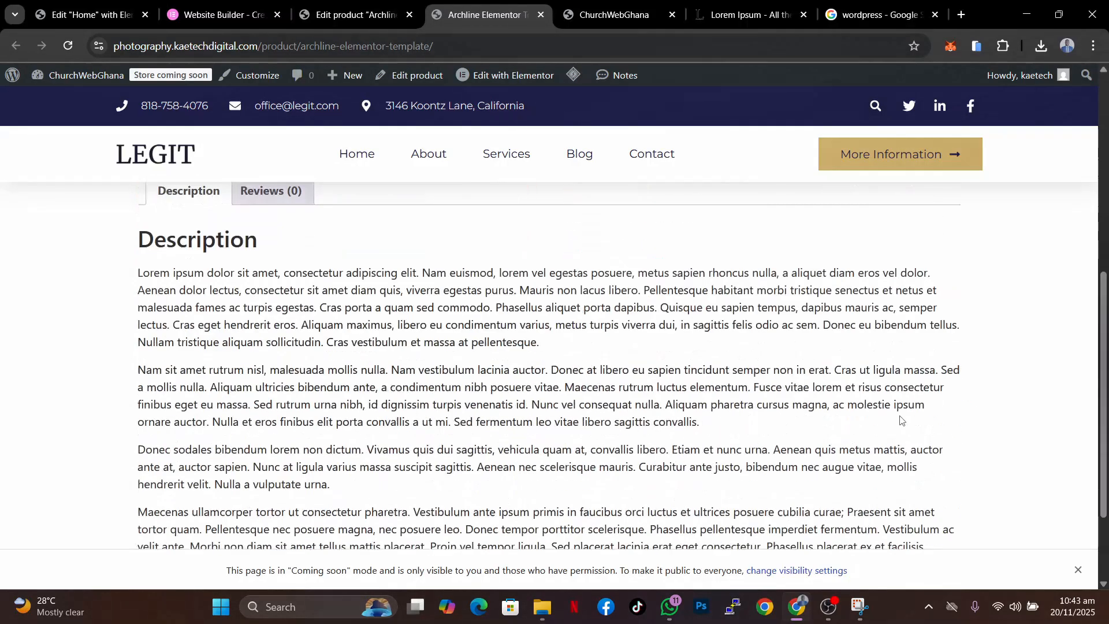
scroll(900, 418, up, 10)
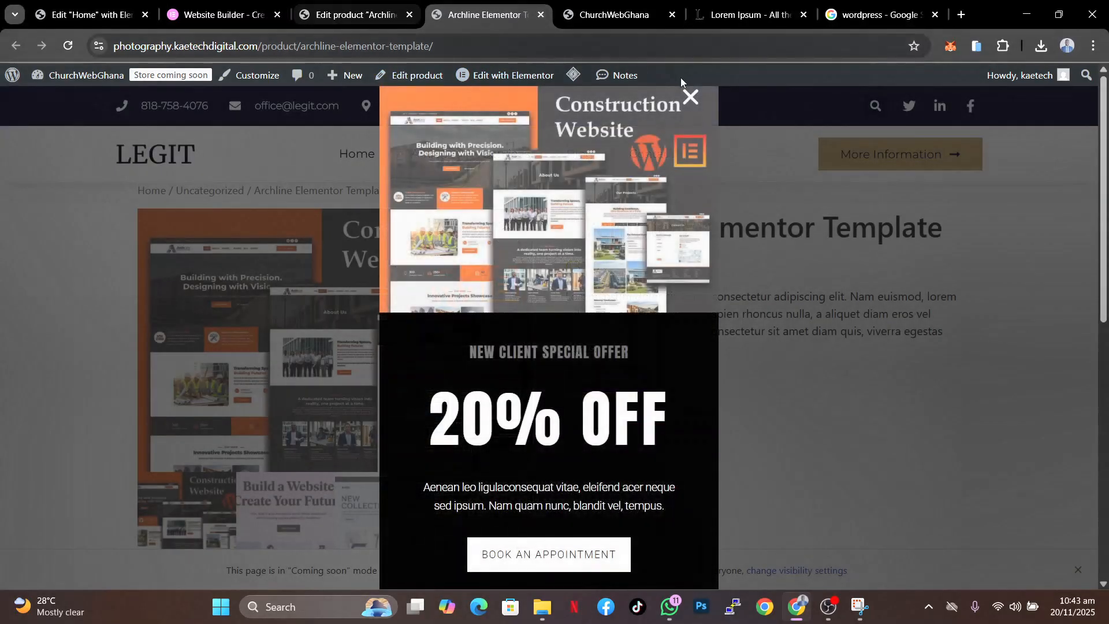
click(690, 96)
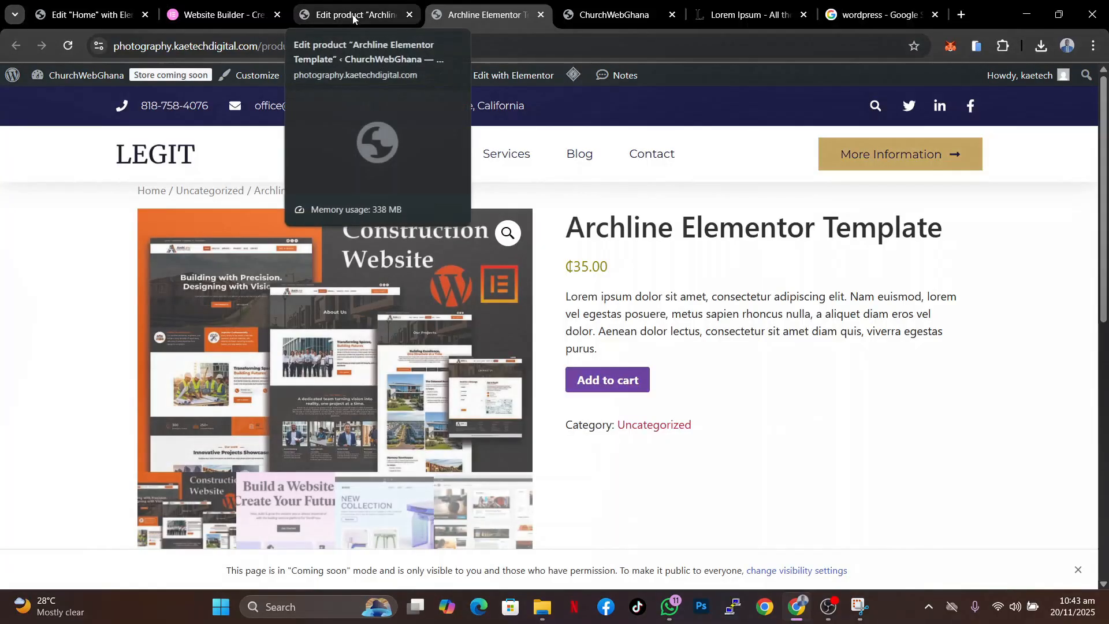
- Go to Saved Templates and start a new template of type Single Product
click(353, 16)
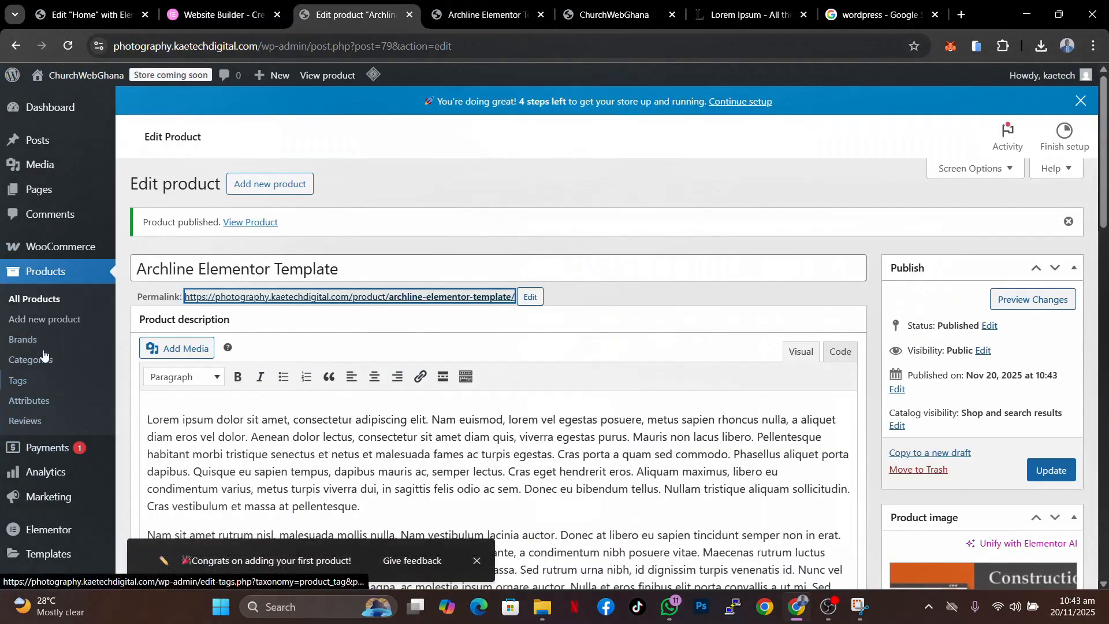
scroll(43, 346, down, 4)
mouse_move(39, 336)
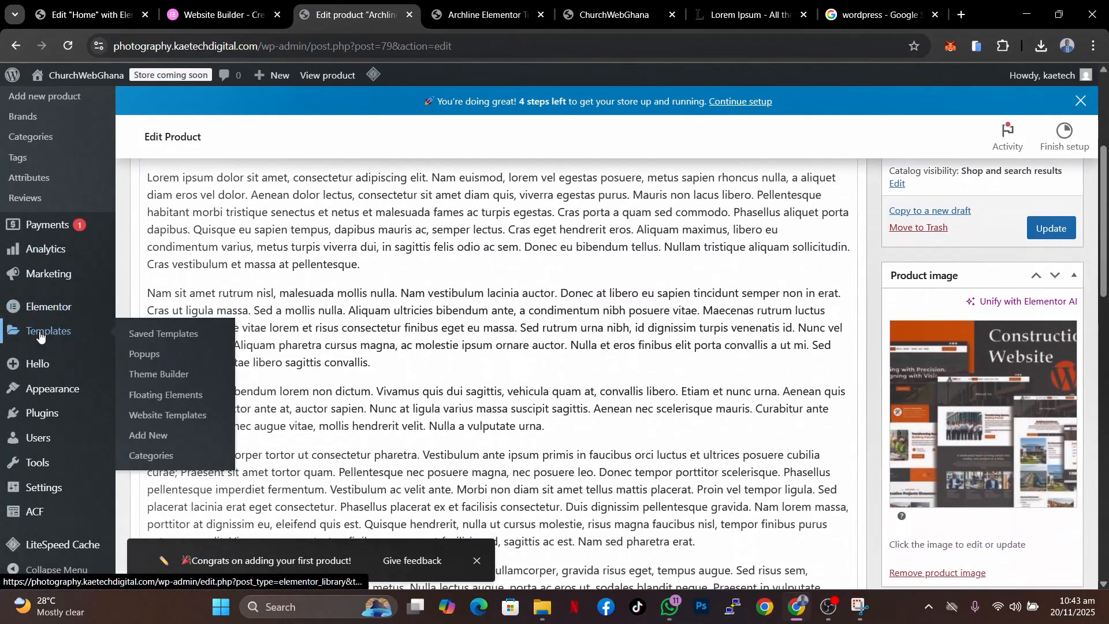
click(180, 335)
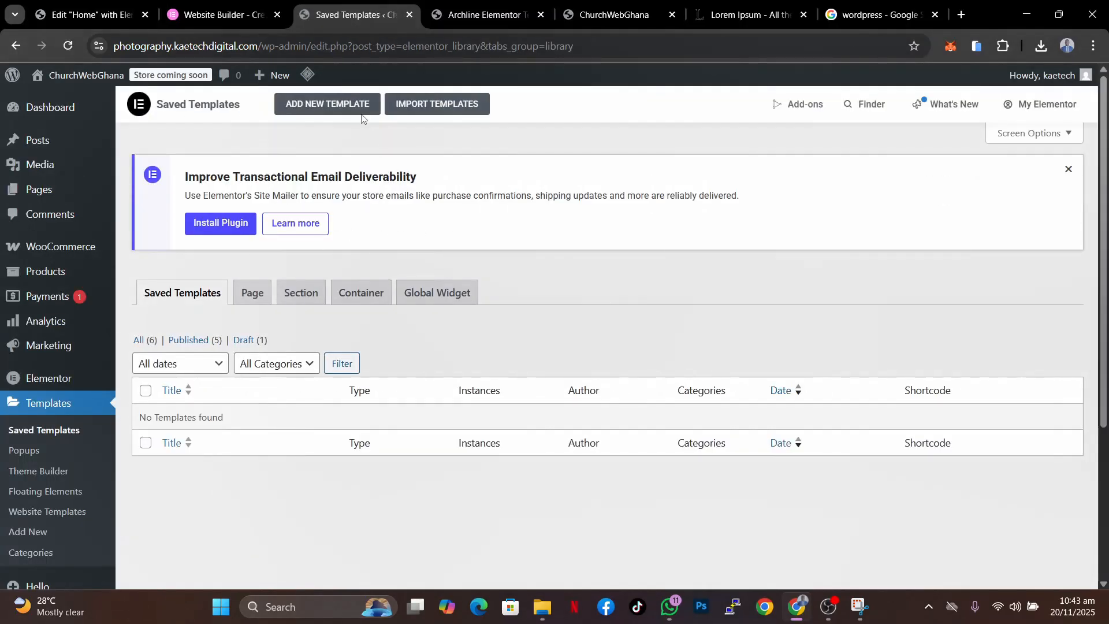
click(342, 105)
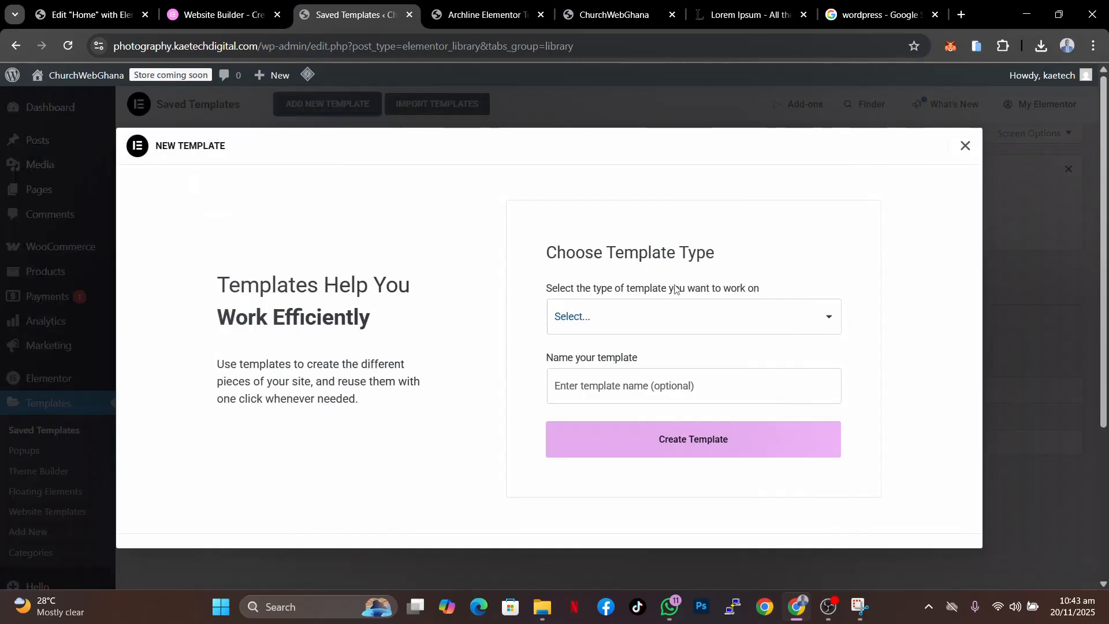
click(683, 328)
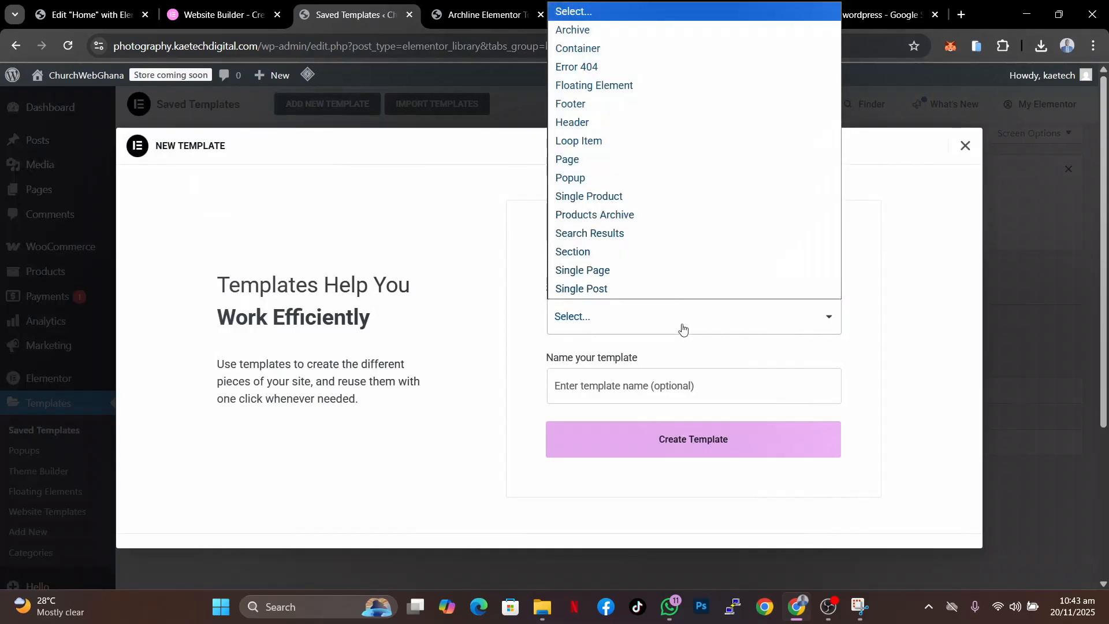
click(615, 198)
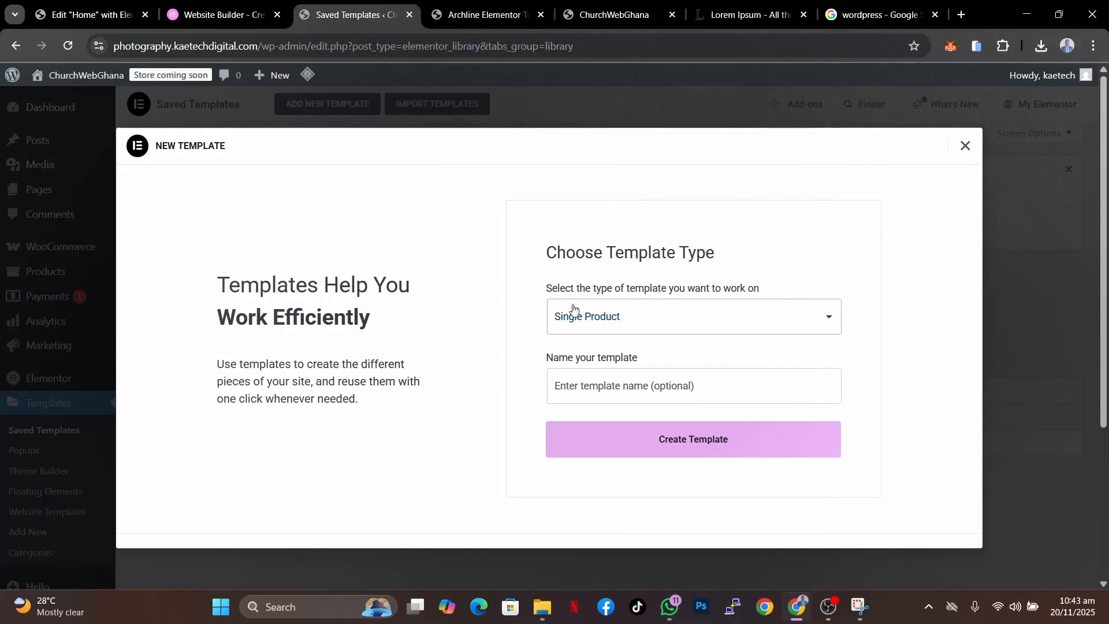
- Name the template single product and create it
click(658, 396)
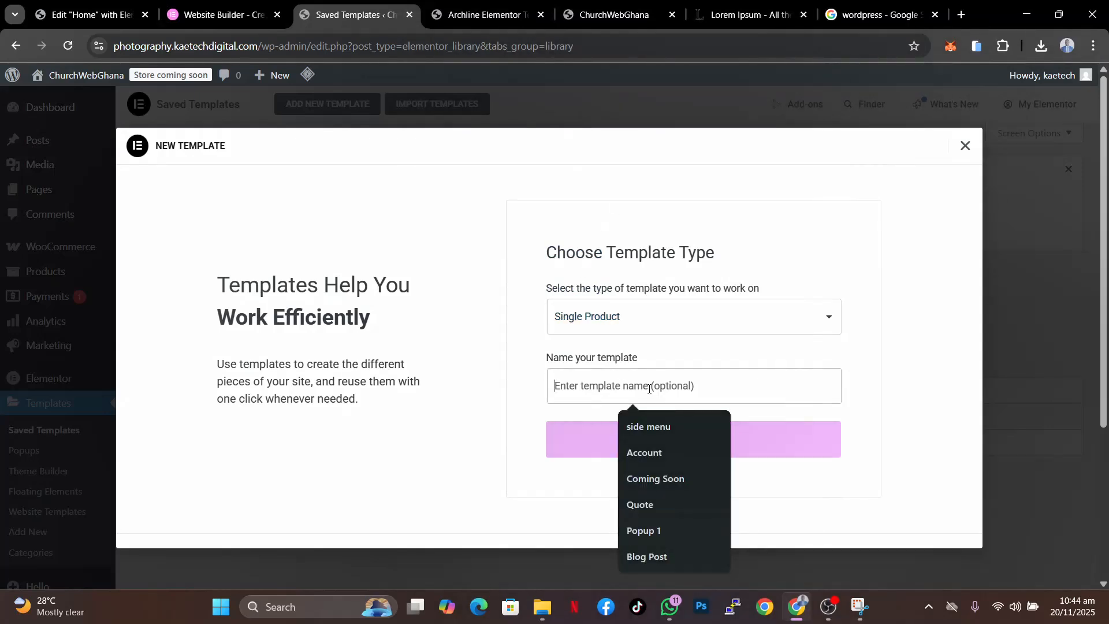
text(pro)
key(BackSpace)
key(BackSpace)
key(BackSpace)
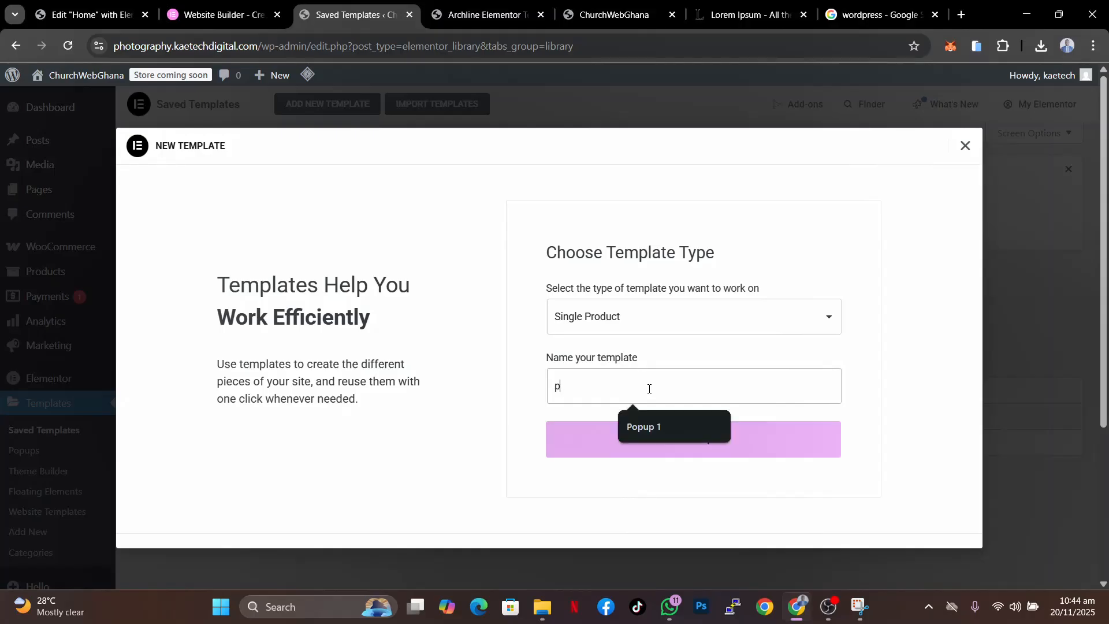
text(single product)
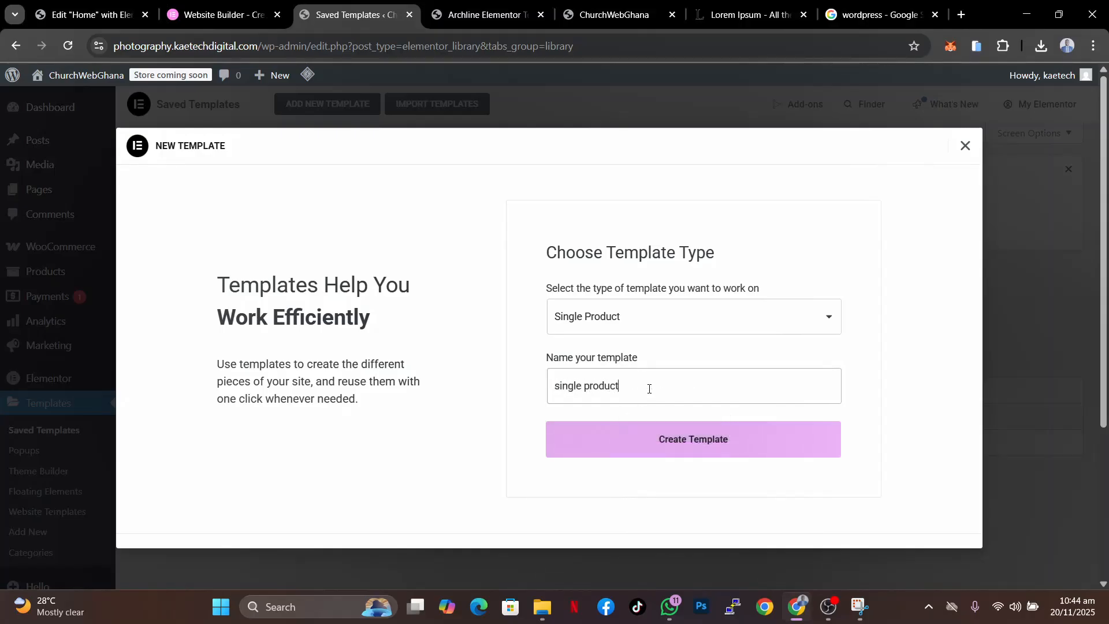
click(654, 454)
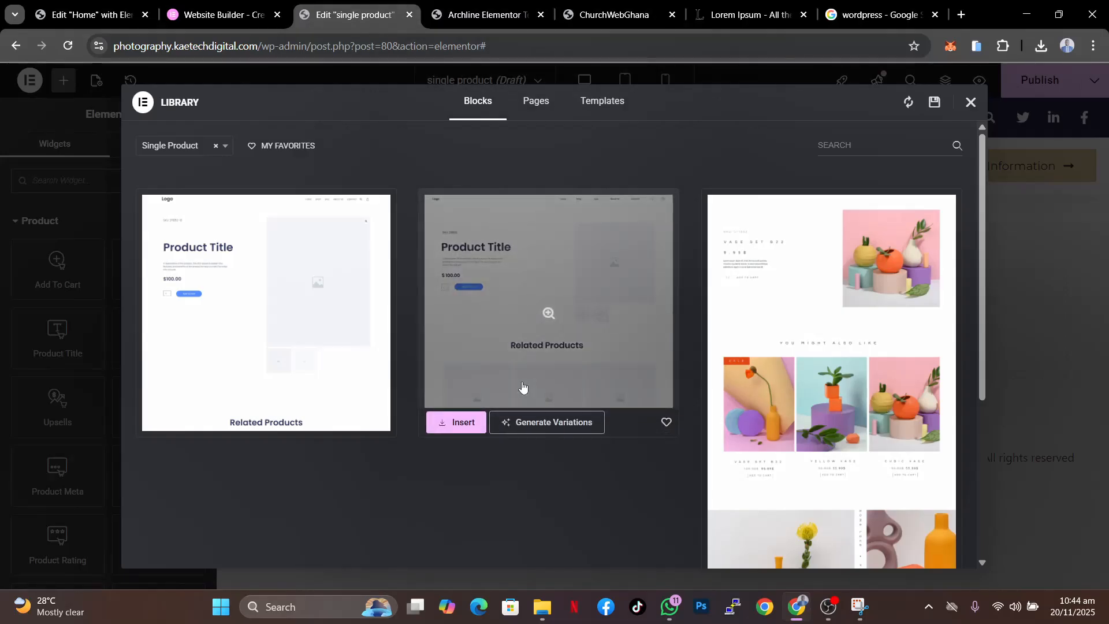
- Browse the Single Product block designs in the library, then close the library
scroll(725, 417, down, 5)
scroll(724, 417, up, 2)
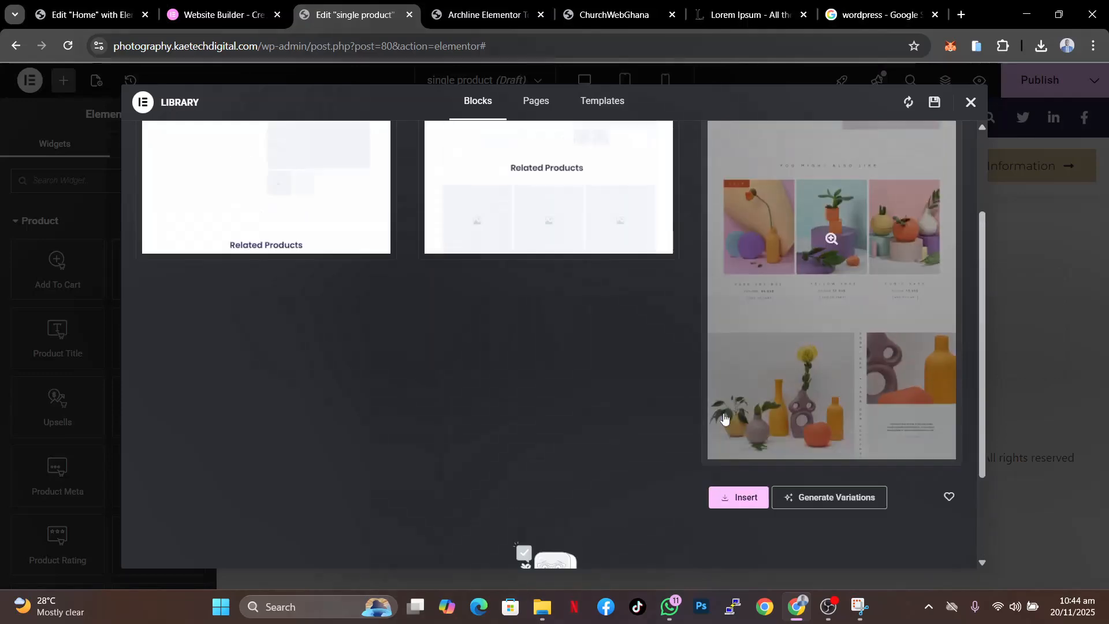
scroll(724, 417, up, 3)
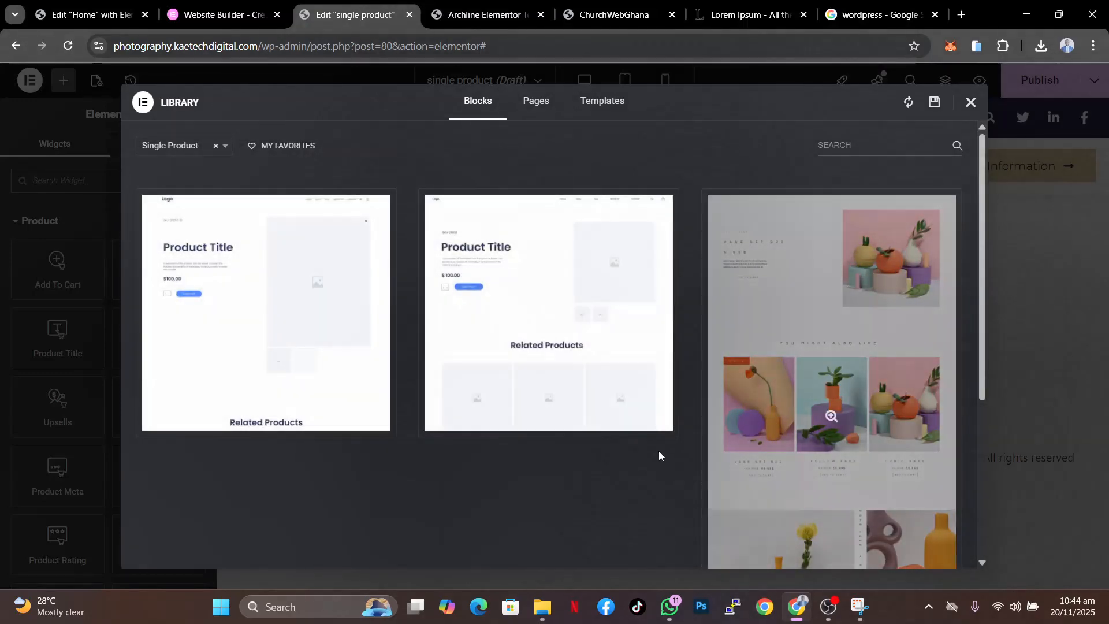
scroll(797, 471, down, 5)
scroll(796, 470, up, 5)
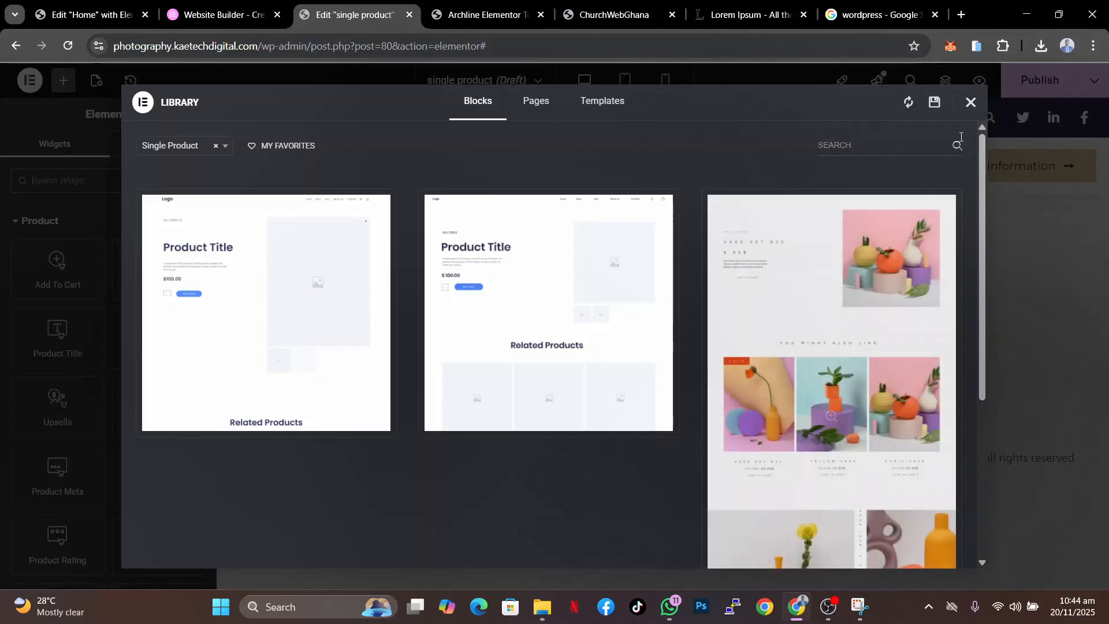
click(970, 102)
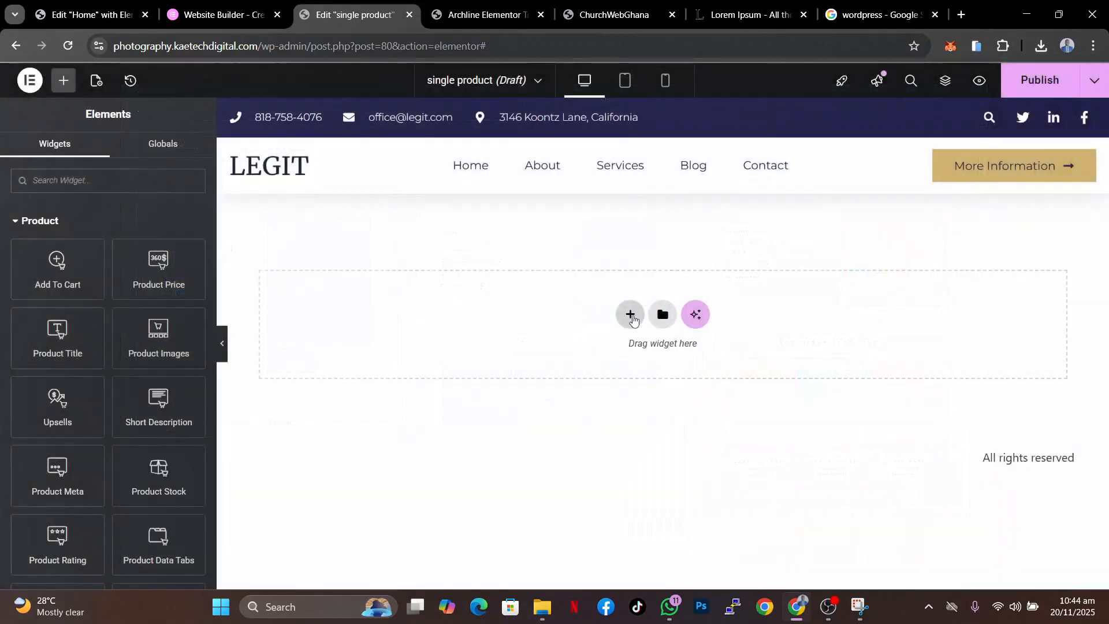
- Add a single-column container and set its minimum height to 500 px
click(631, 315)
click(611, 368)
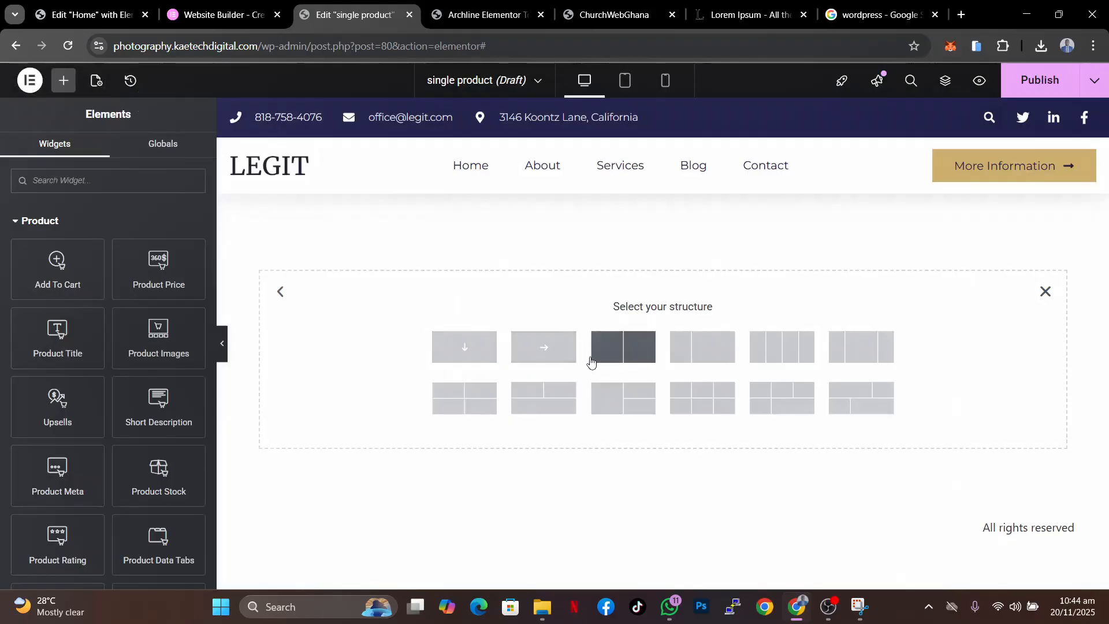
click(464, 353)
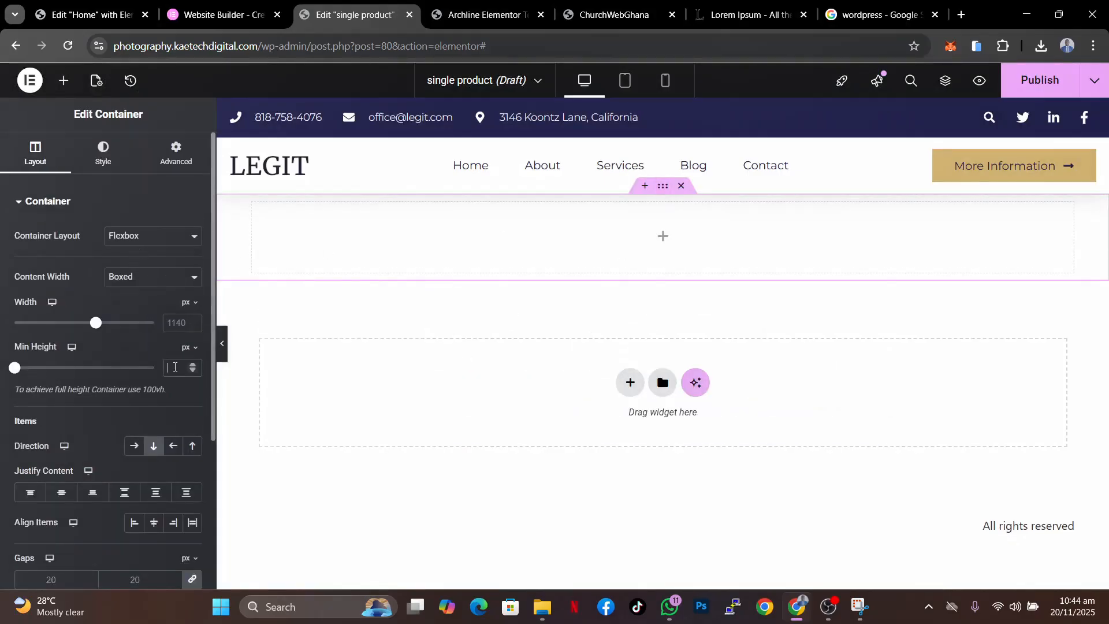
click(175, 368)
text(400)
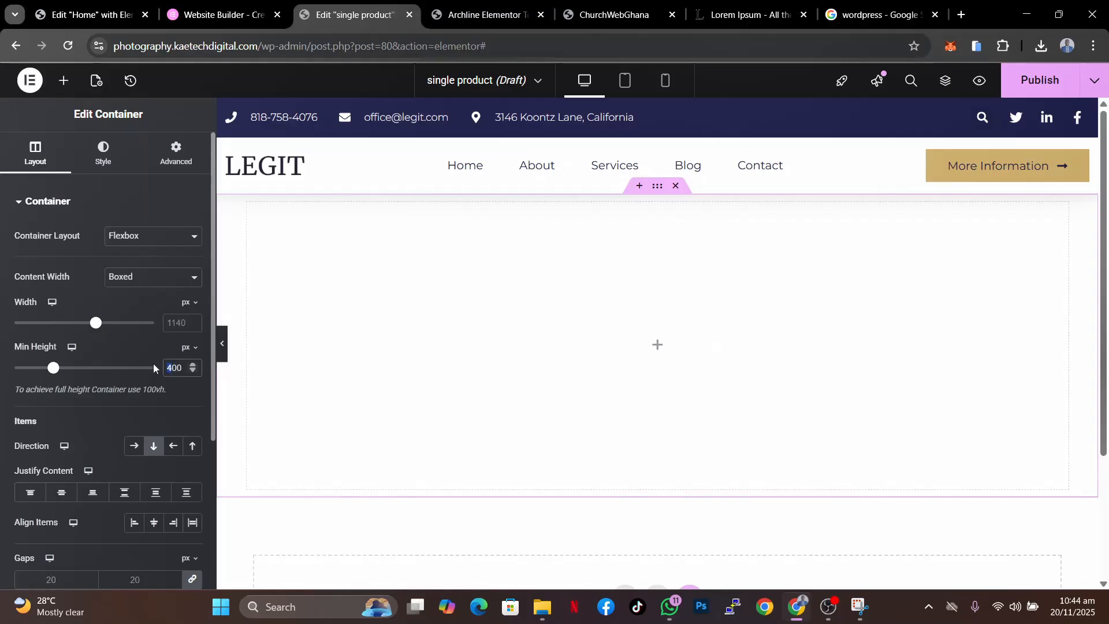
text(5)
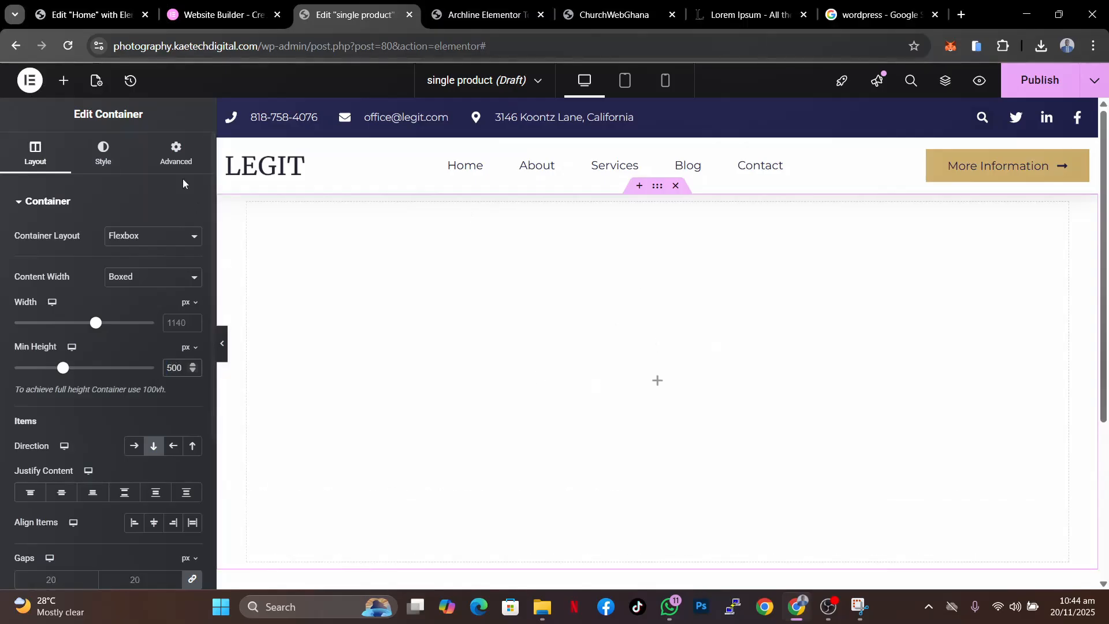
- Set the container's top padding to 50 px
click(177, 157)
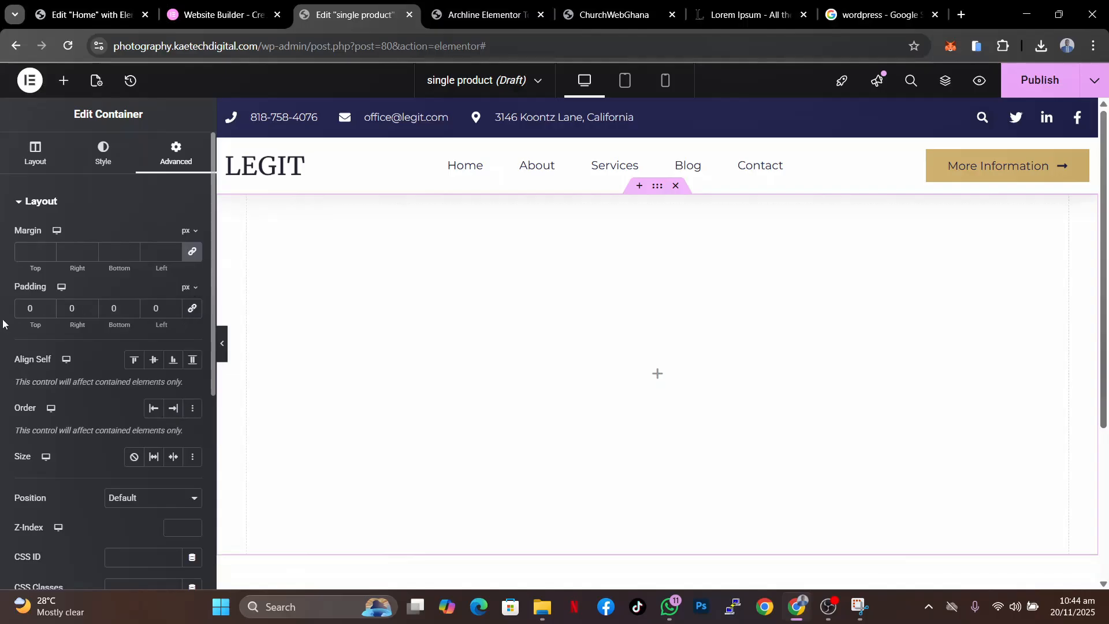
click(26, 309)
text(6)
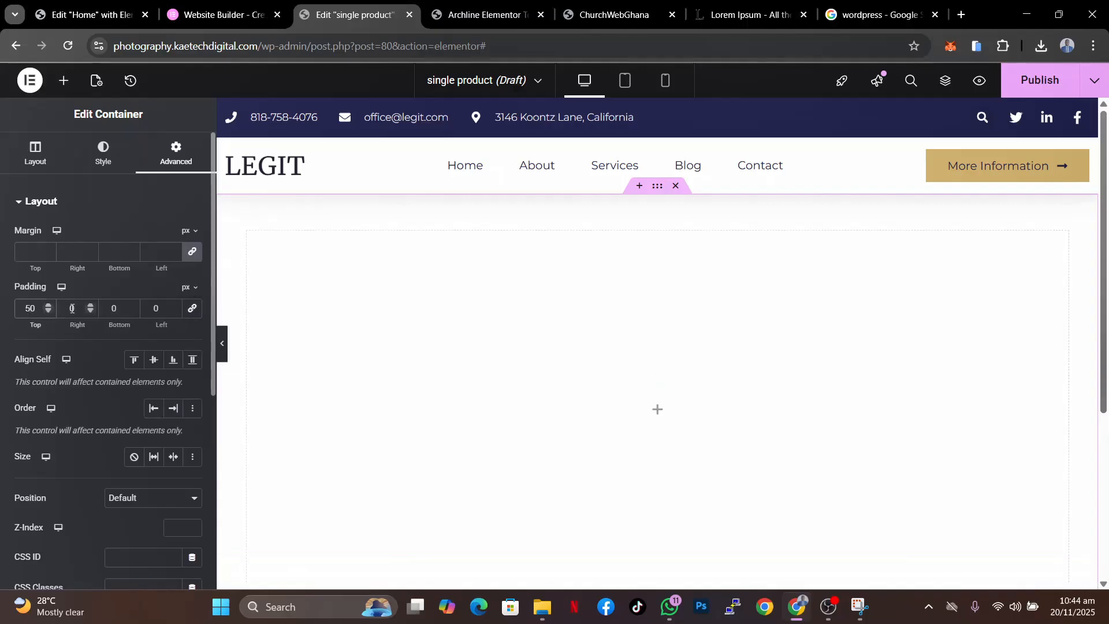
click(106, 308)
- Give the container a classic background using the dynamic Featured Image
click(104, 172)
click(103, 169)
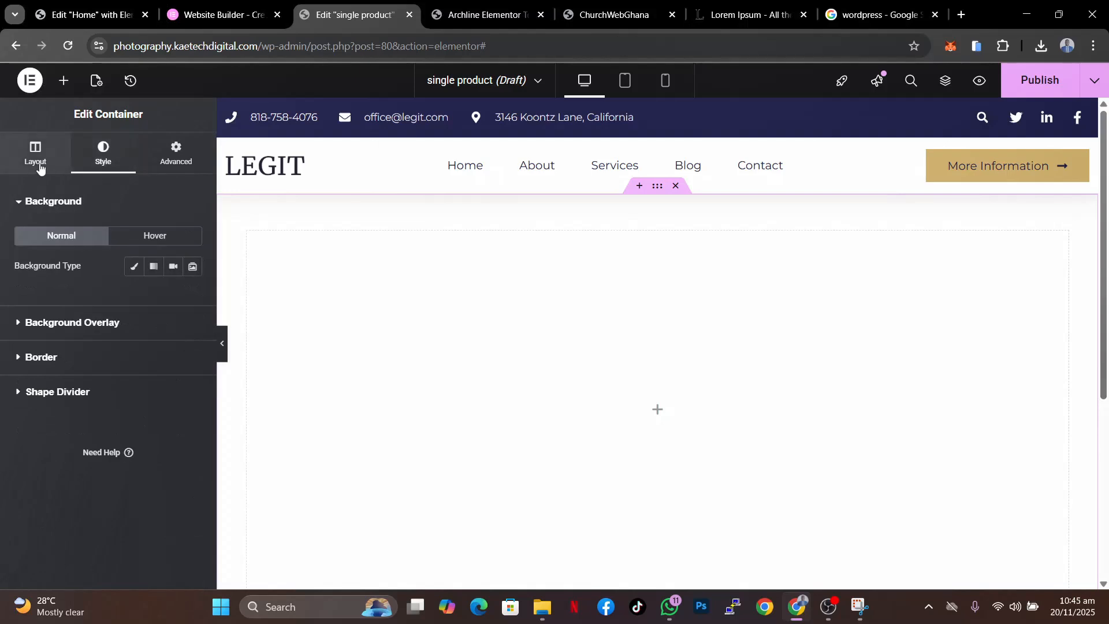
click(134, 268)
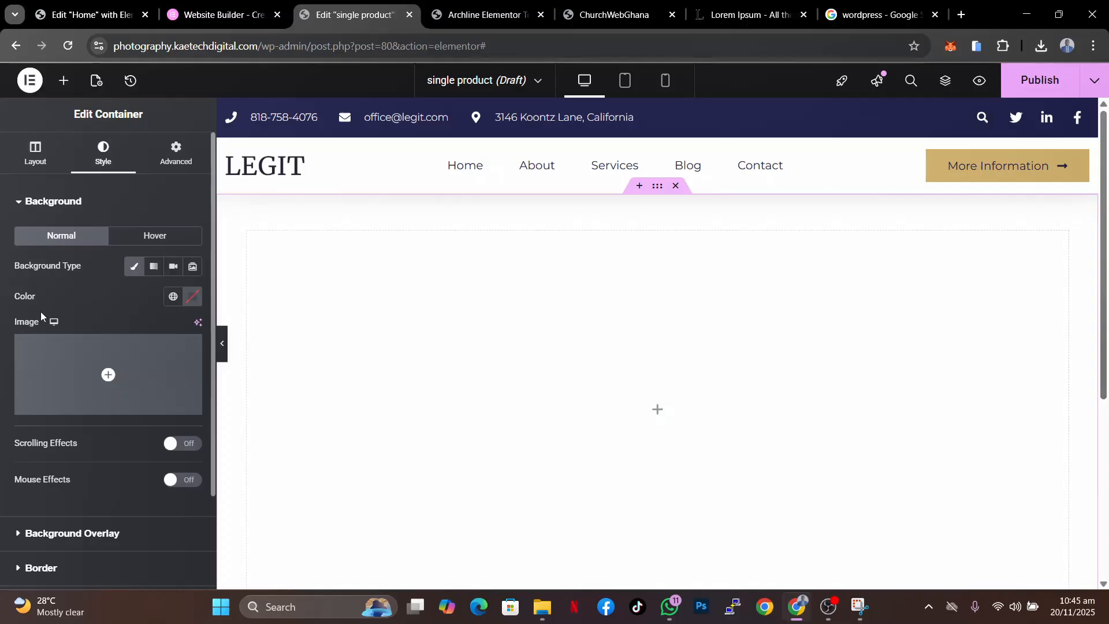
mouse_move(163, 377)
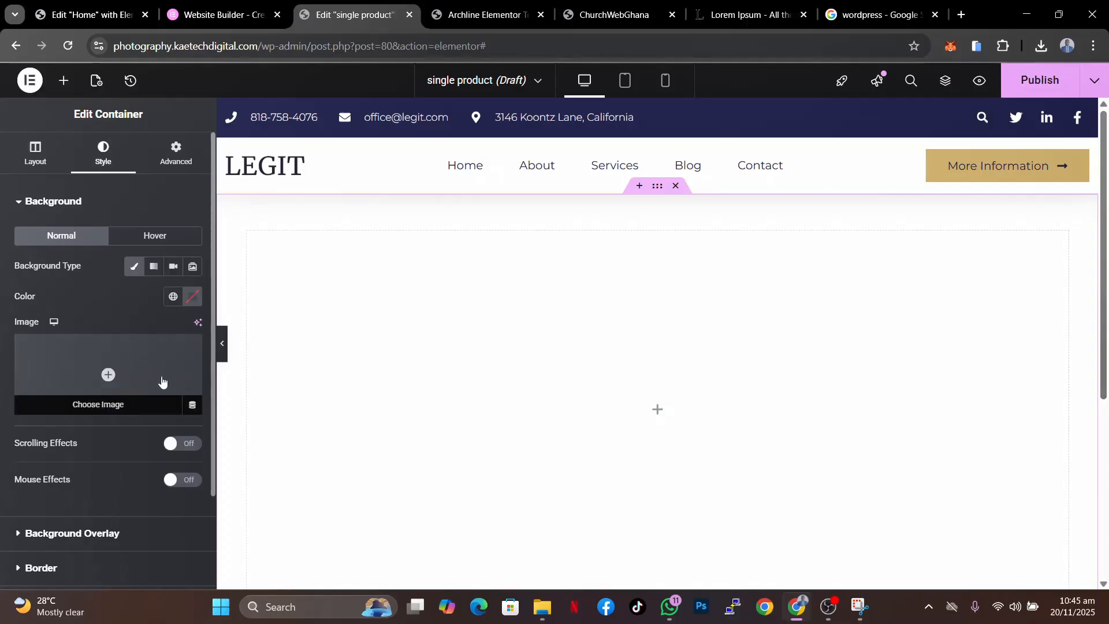
click(193, 407)
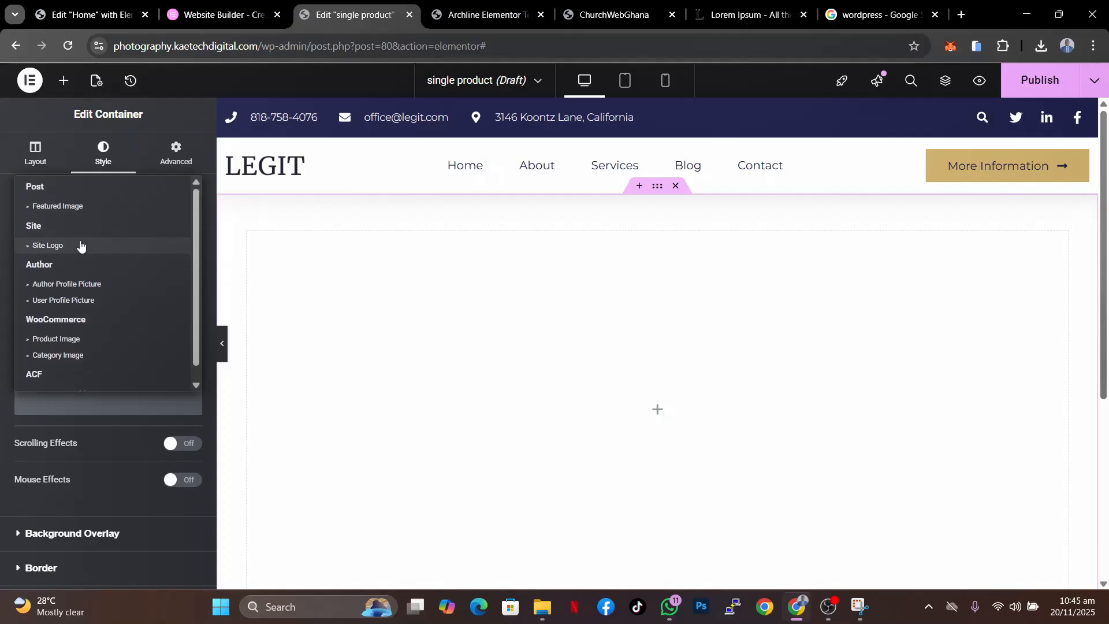
click(67, 208)
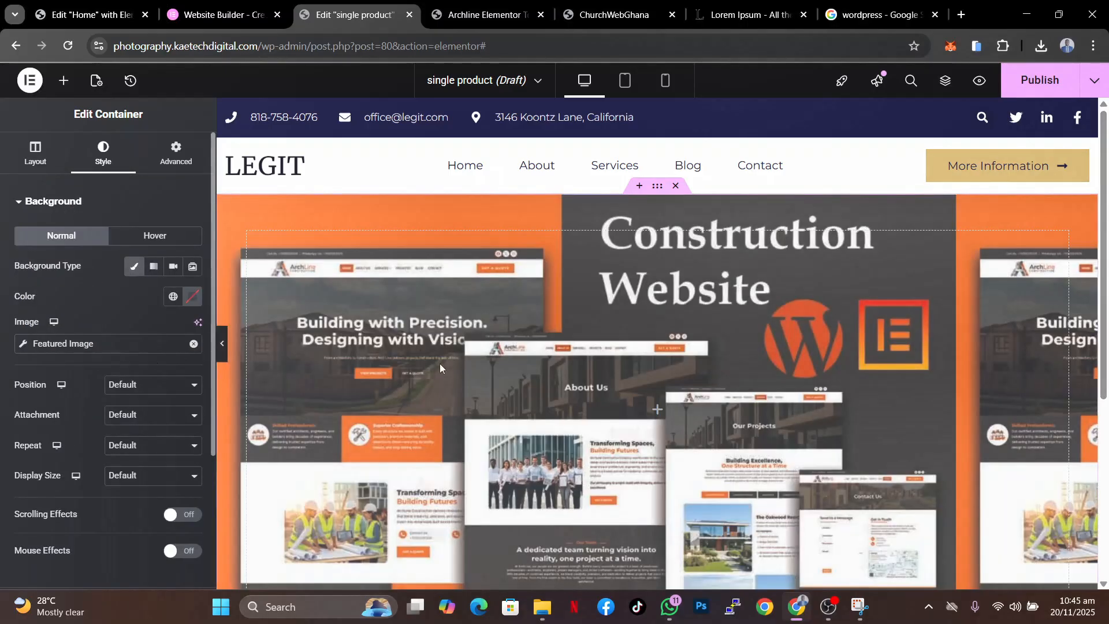
- Set the background image position to Center Center, repeat to No-repeat and display size to Cover
scroll(635, 446, down, 1)
scroll(636, 447, down, 4)
scroll(635, 447, up, 5)
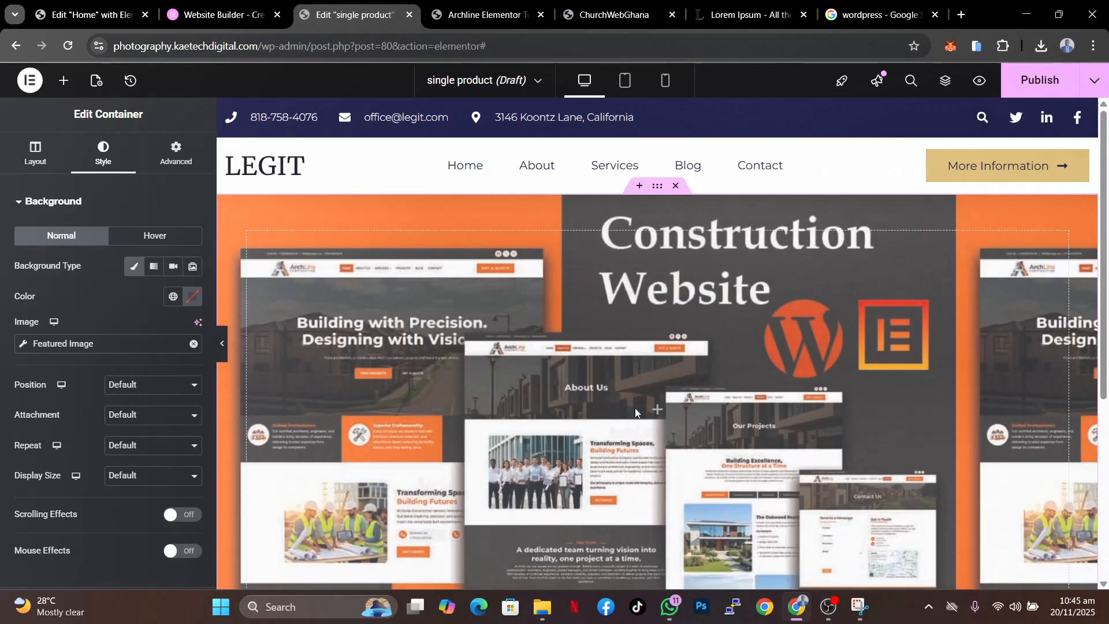
scroll(91, 467, down, 3)
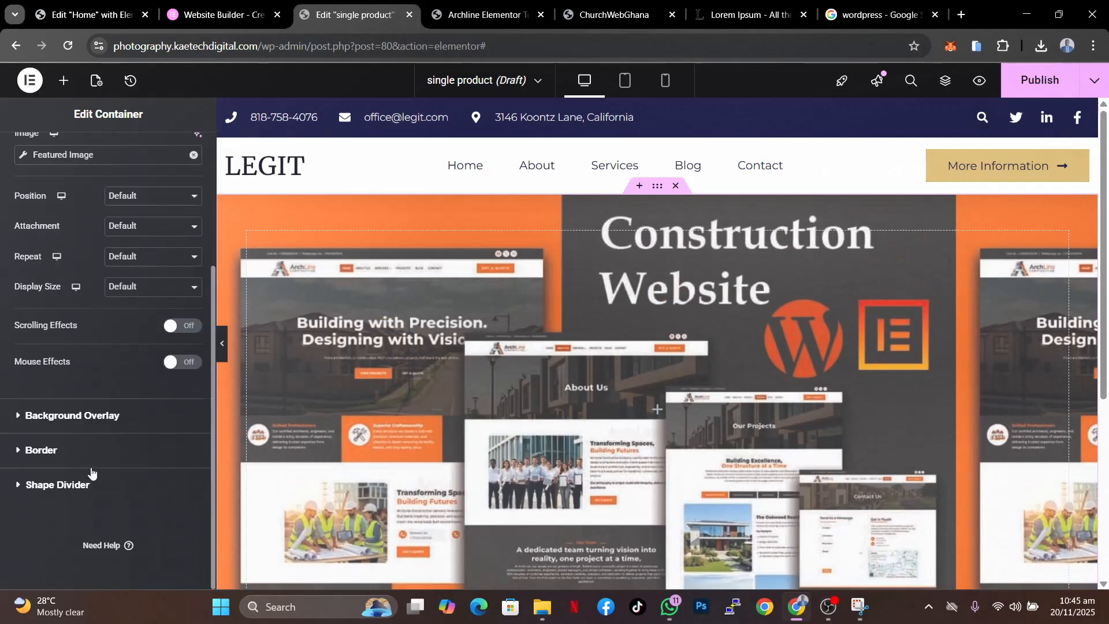
click(162, 200)
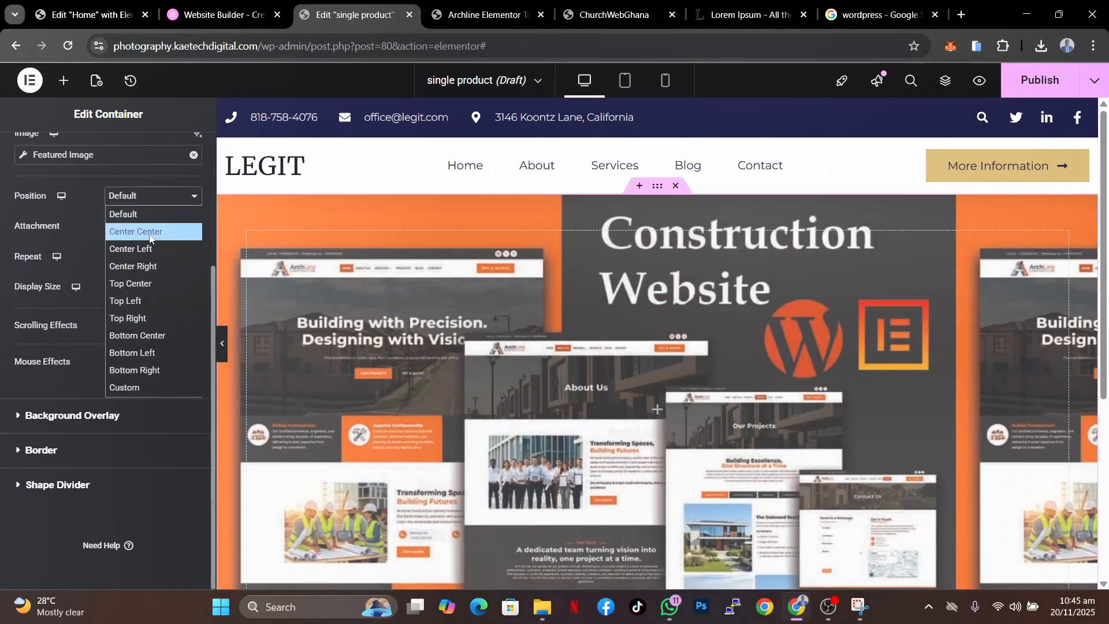
click(159, 229)
click(159, 228)
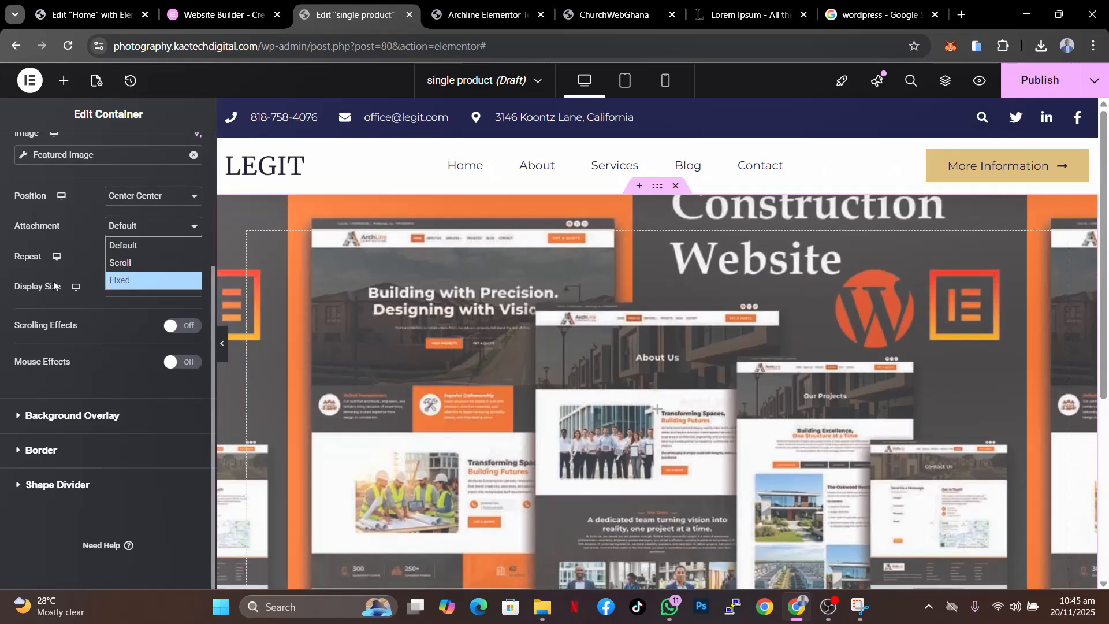
click(92, 254)
click(146, 257)
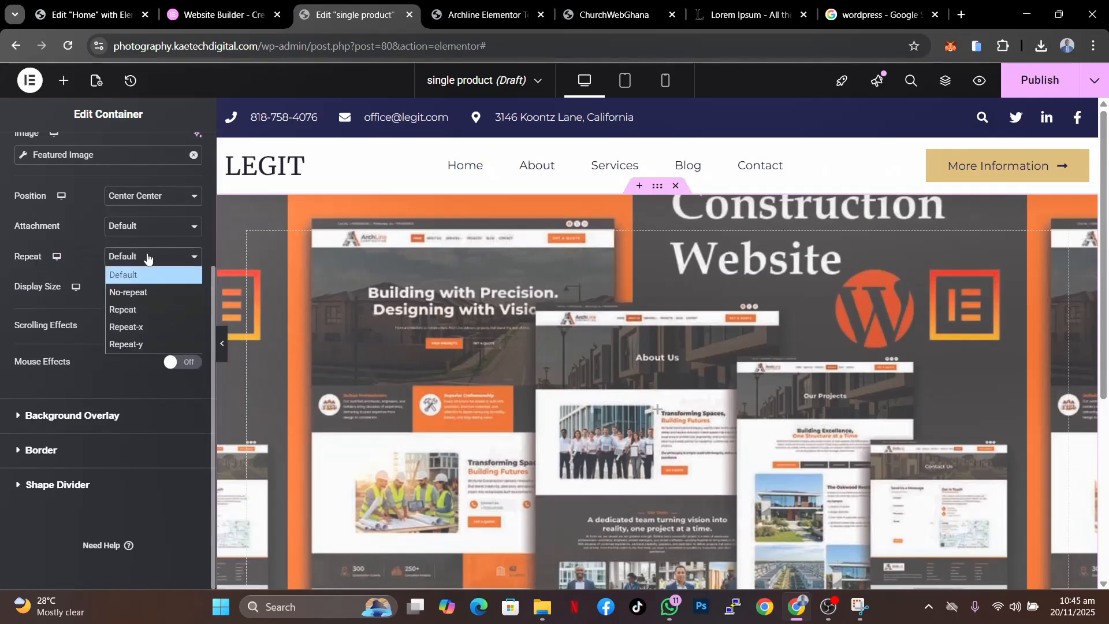
click(142, 290)
click(146, 289)
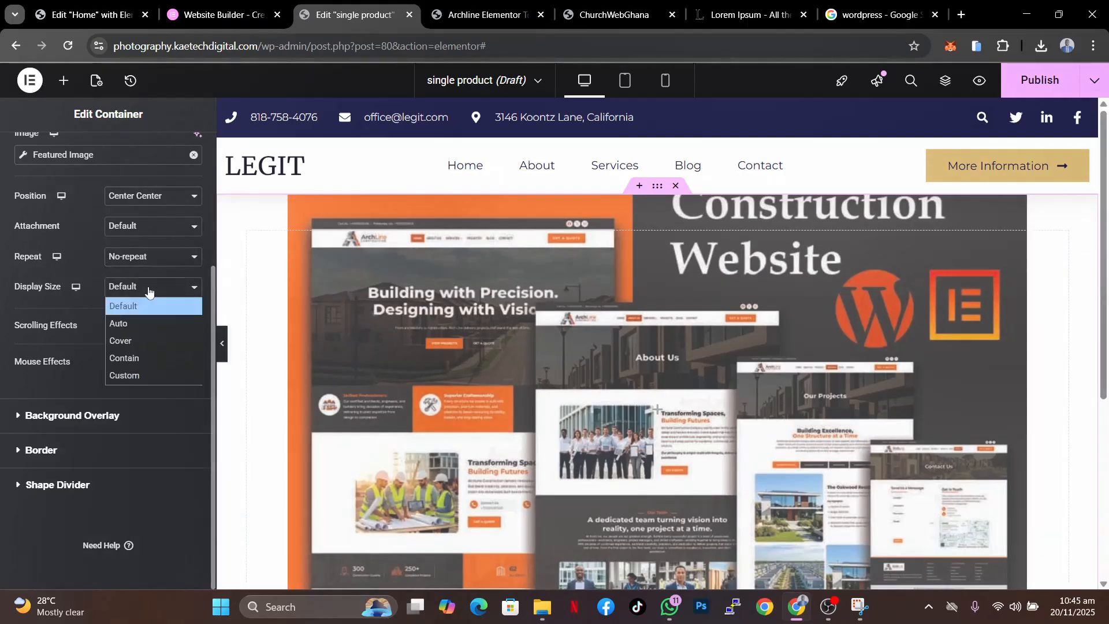
click(121, 346)
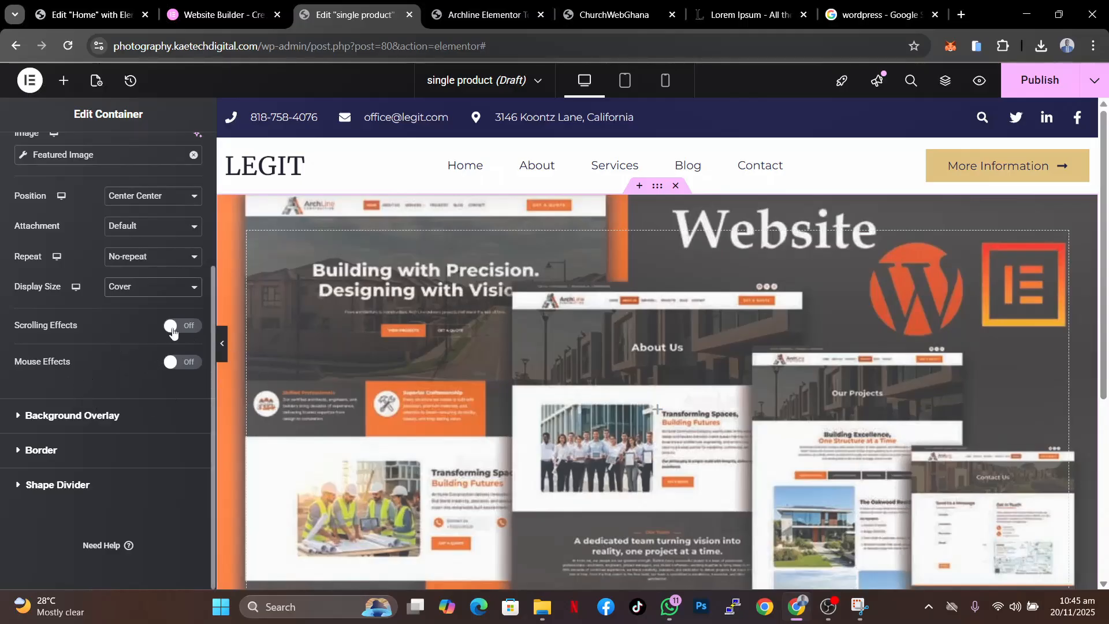
- Add a classic background overlay to the container with colour #000000
click(99, 416)
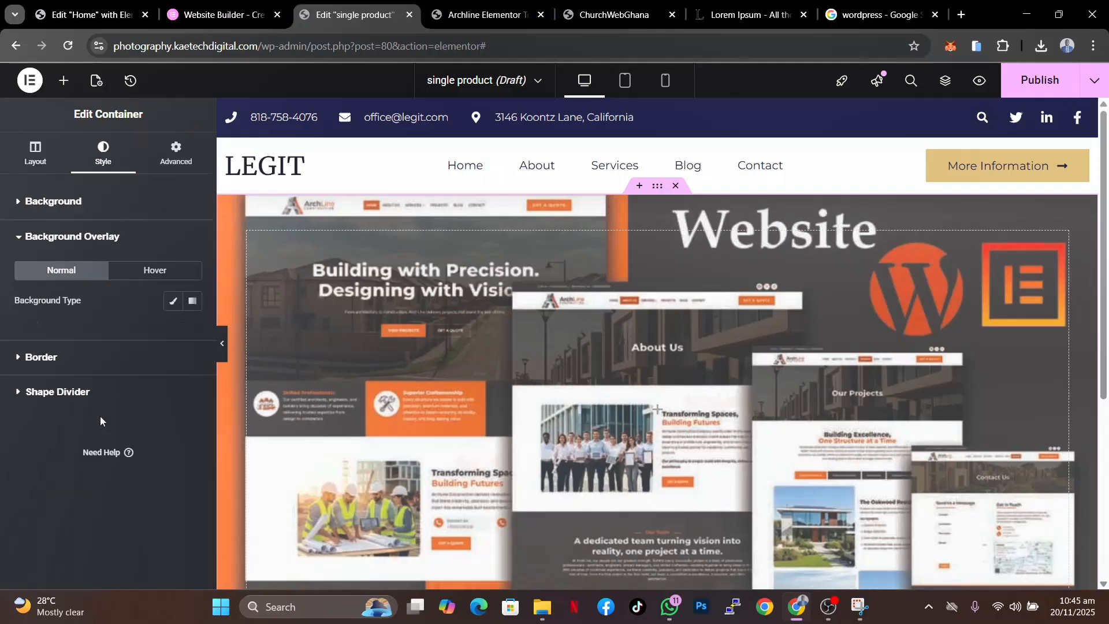
click(173, 300)
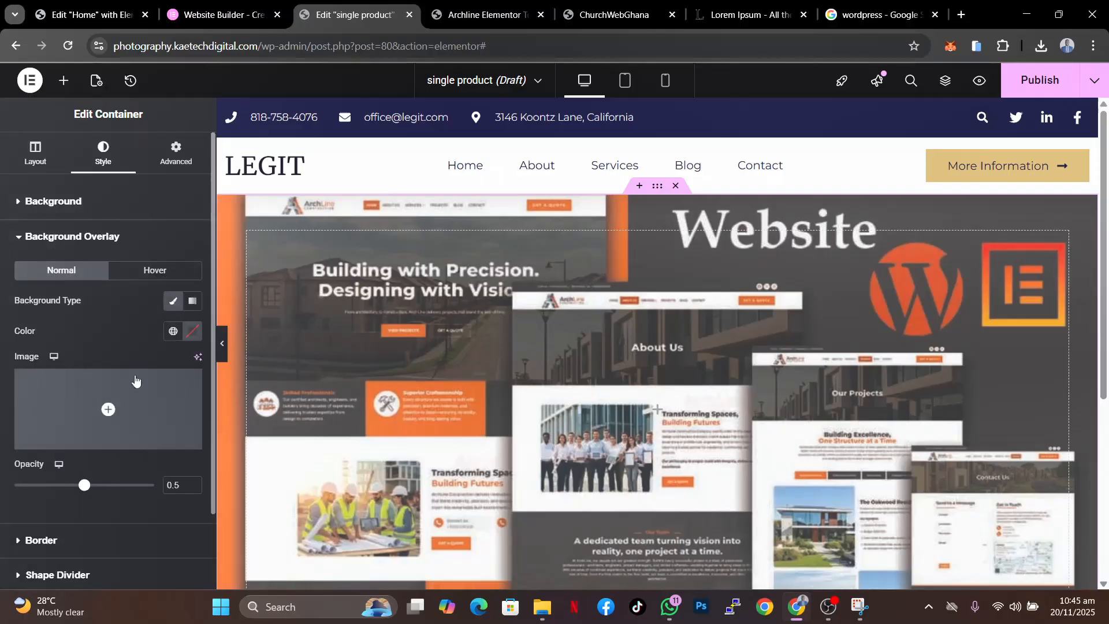
click(191, 331)
drag(130, 483, 78, 532)
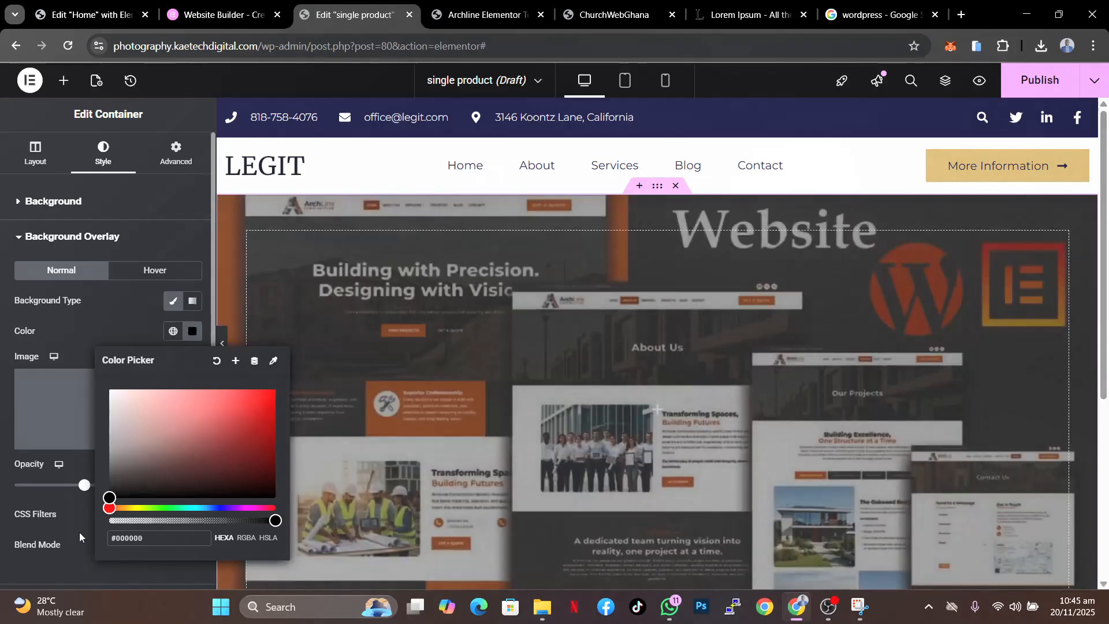
- Set the background overlay opacity to 0.75
click(114, 321)
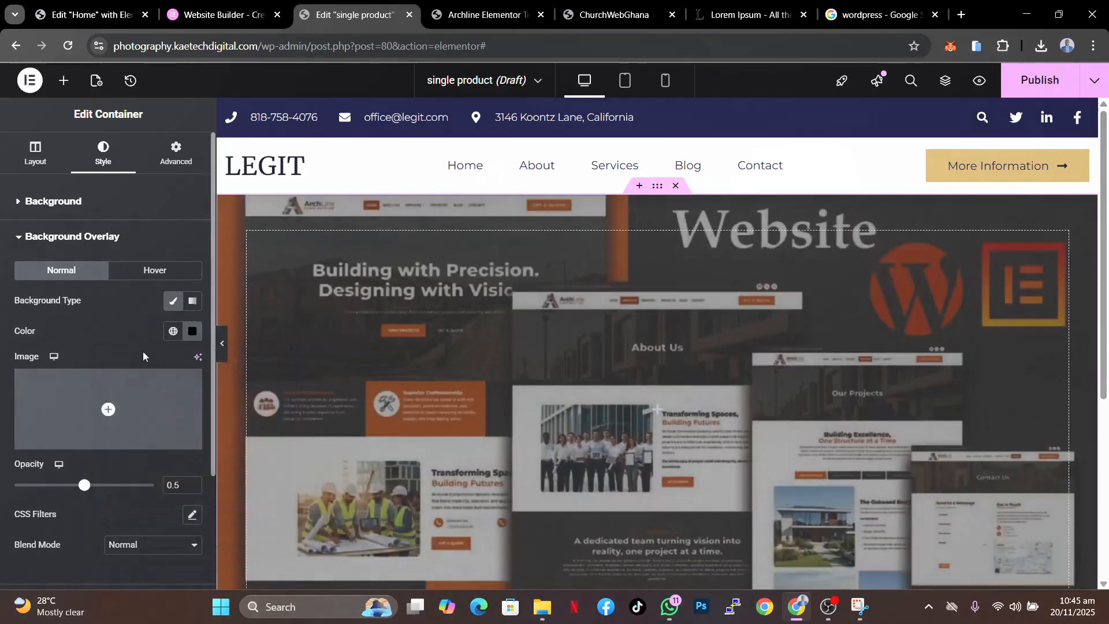
click(177, 487)
text(7)
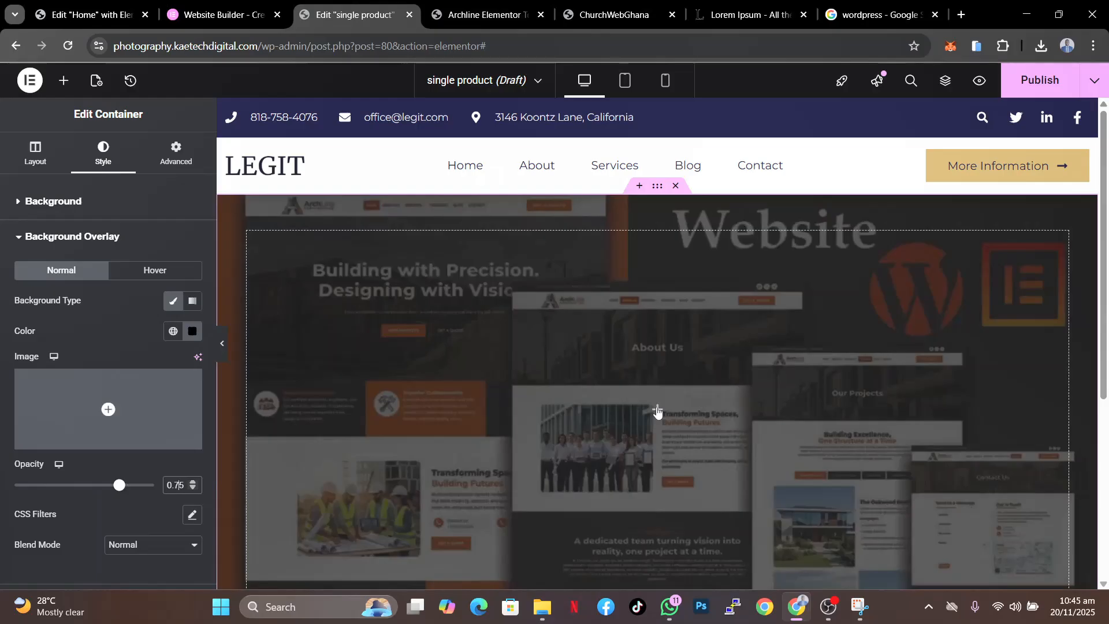
- Add a Product Title widget into the hero container and center-align it
click(657, 410)
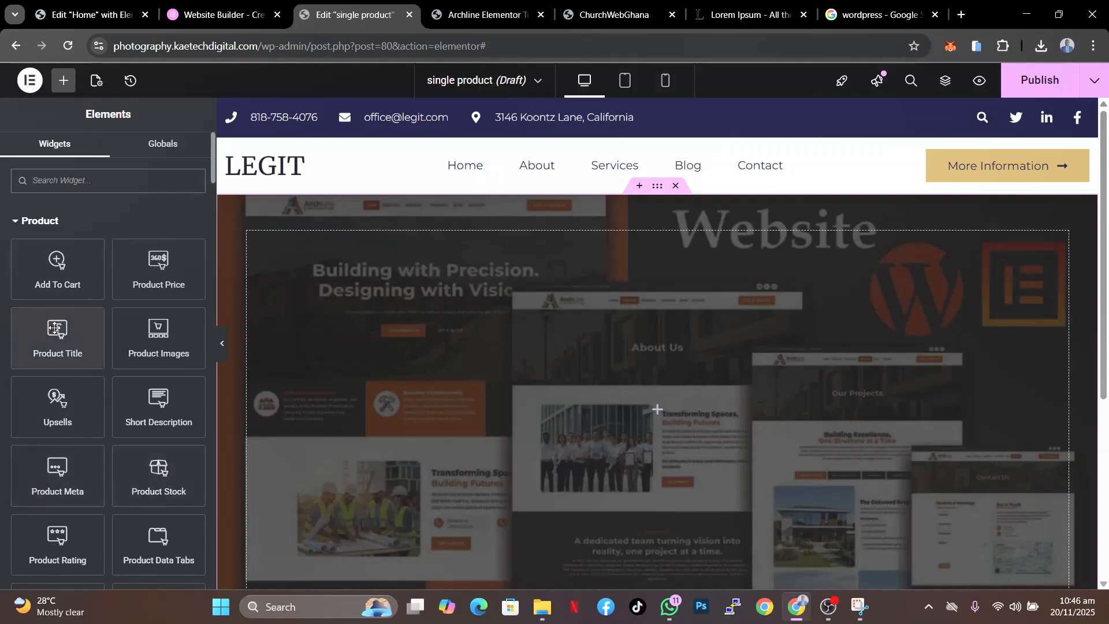
drag(55, 328, 538, 370)
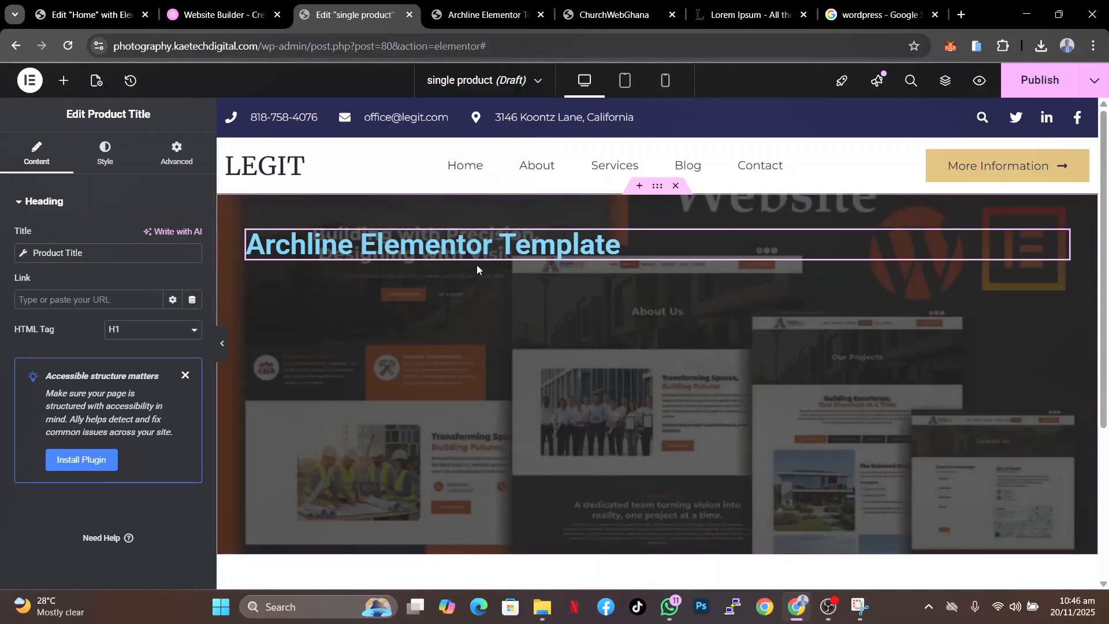
click(115, 170)
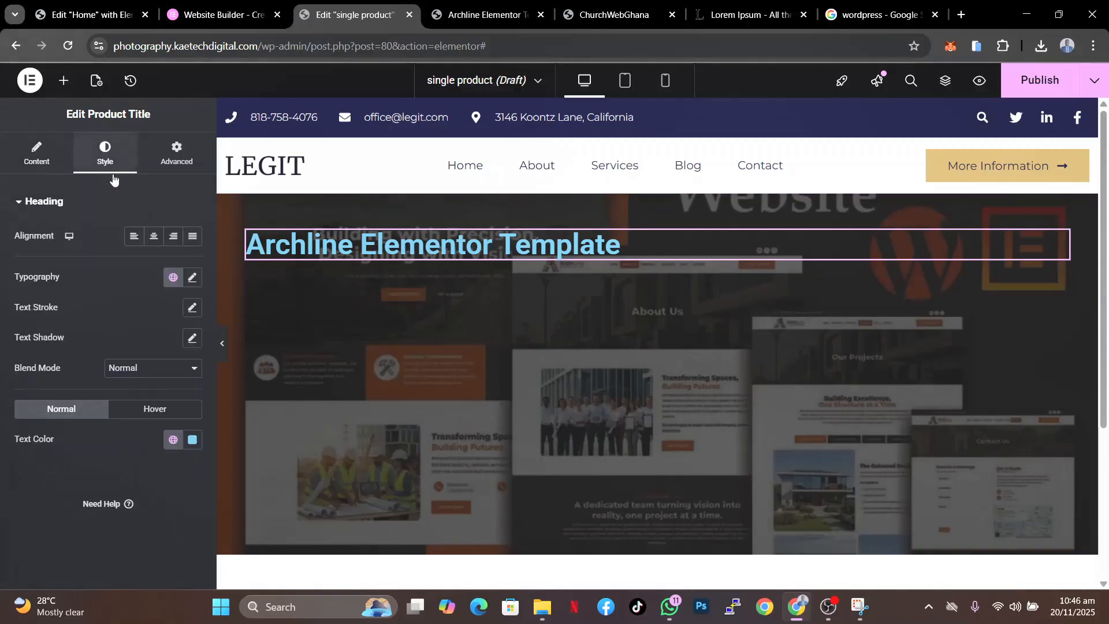
click(153, 241)
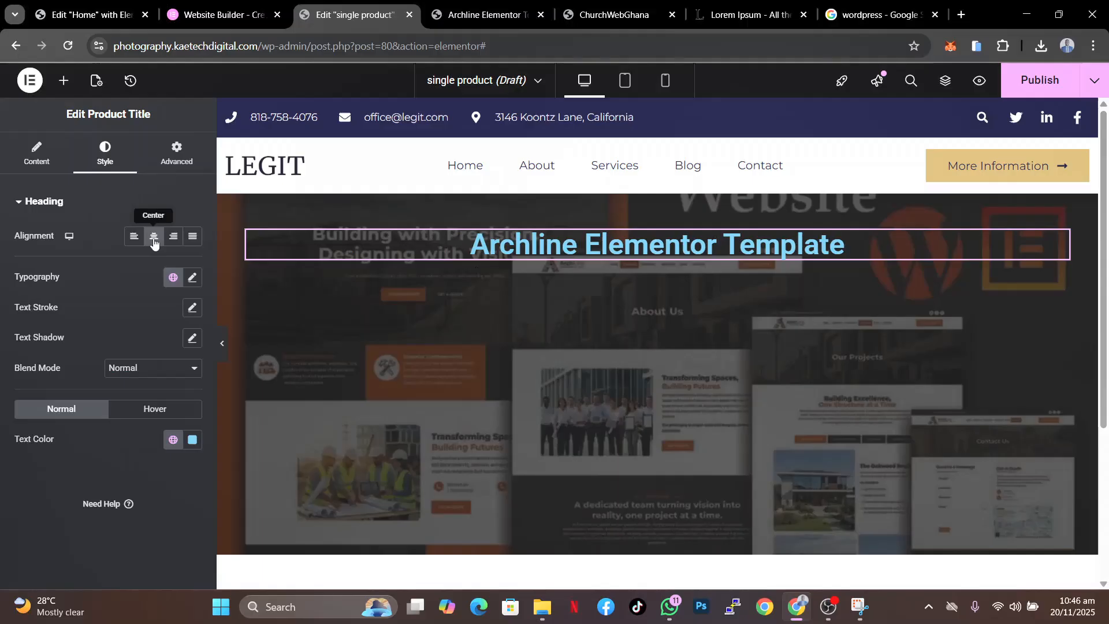
- Set the container's Justify Content and Align Items to center
click(657, 190)
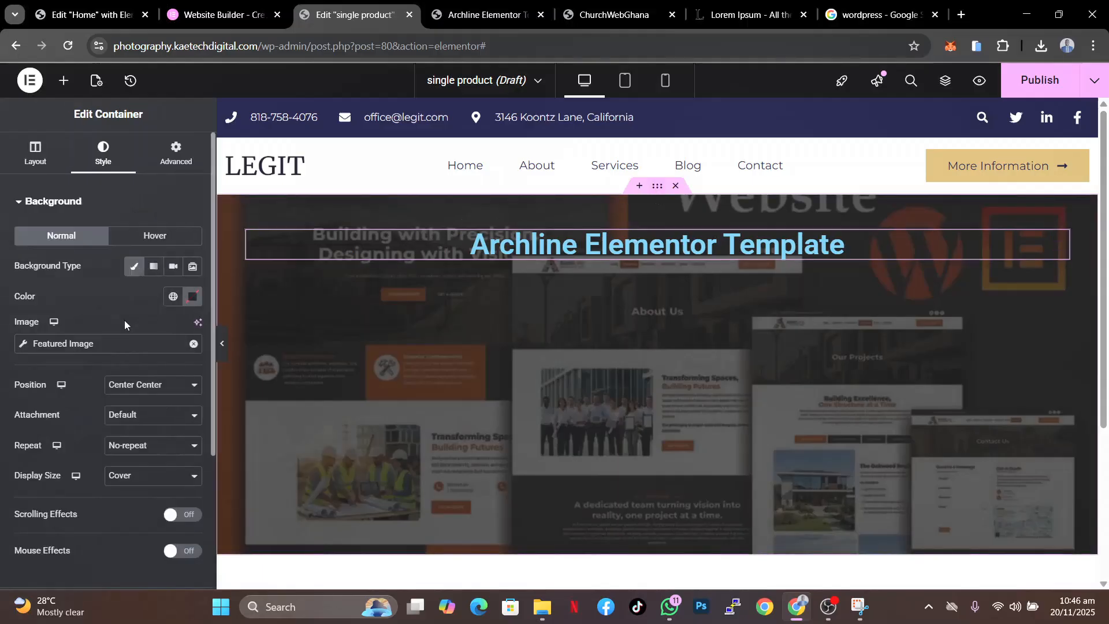
click(32, 171)
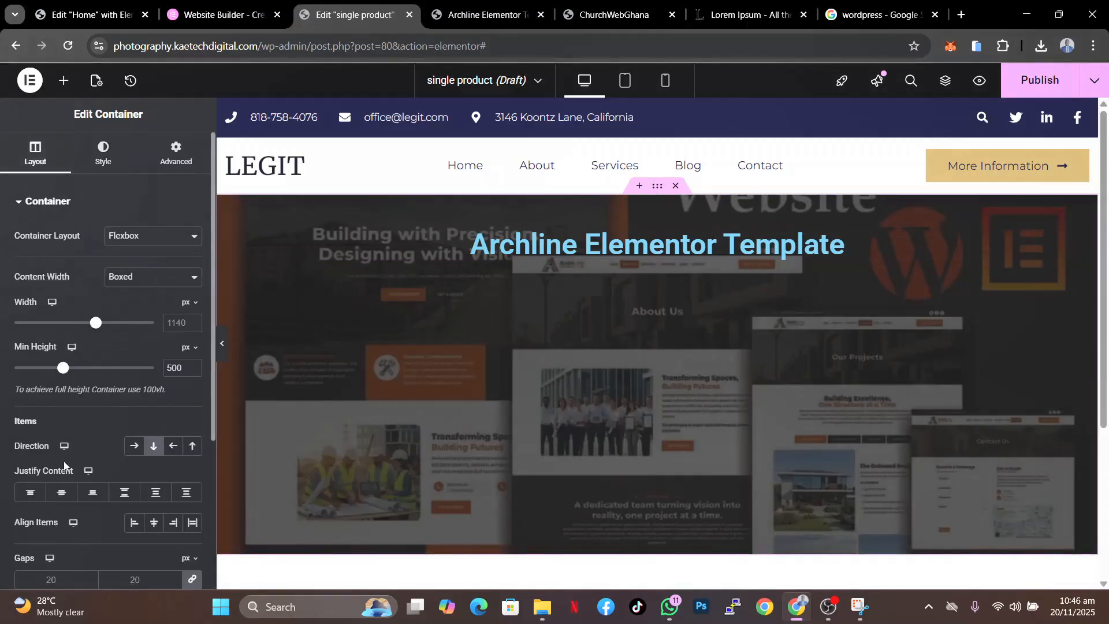
scroll(65, 460, down, 3)
click(60, 359)
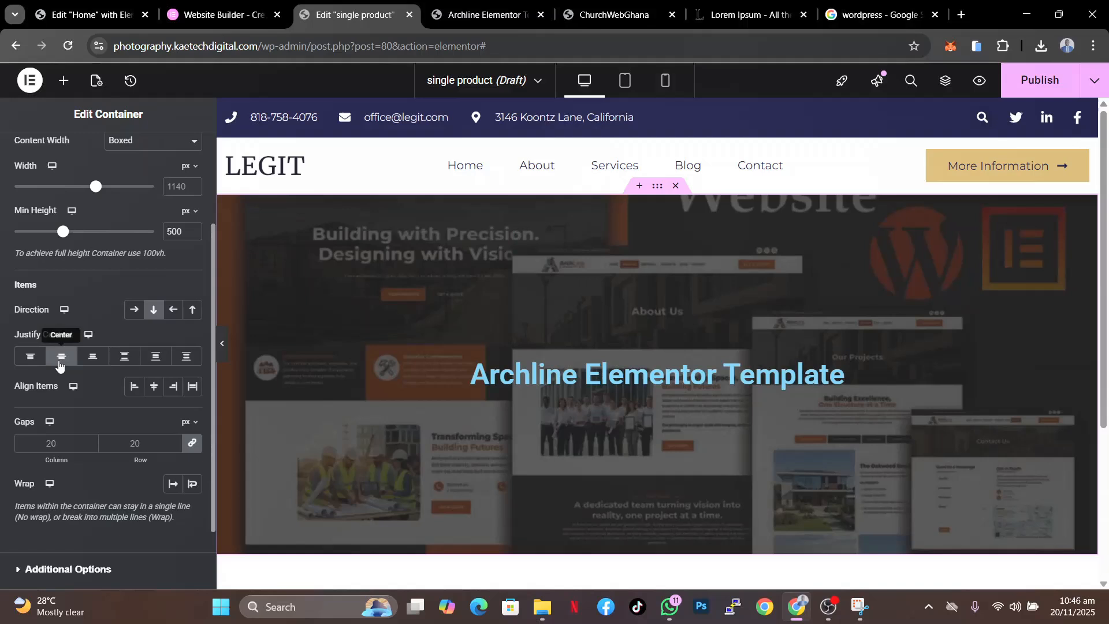
click(154, 386)
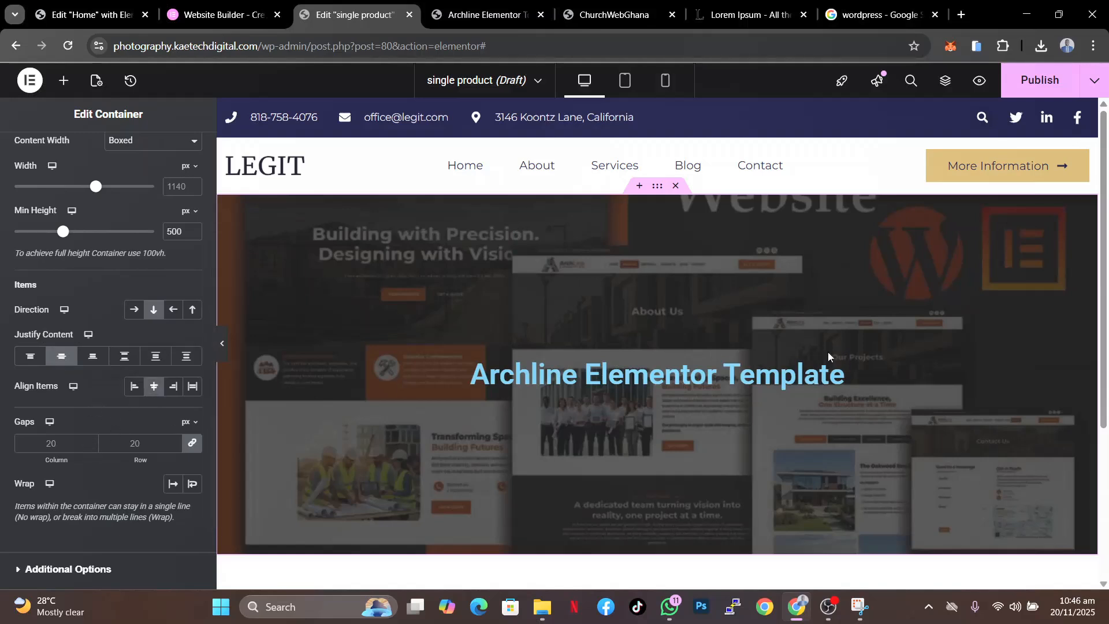
- Set the product title's typography size to 55 px
click(708, 364)
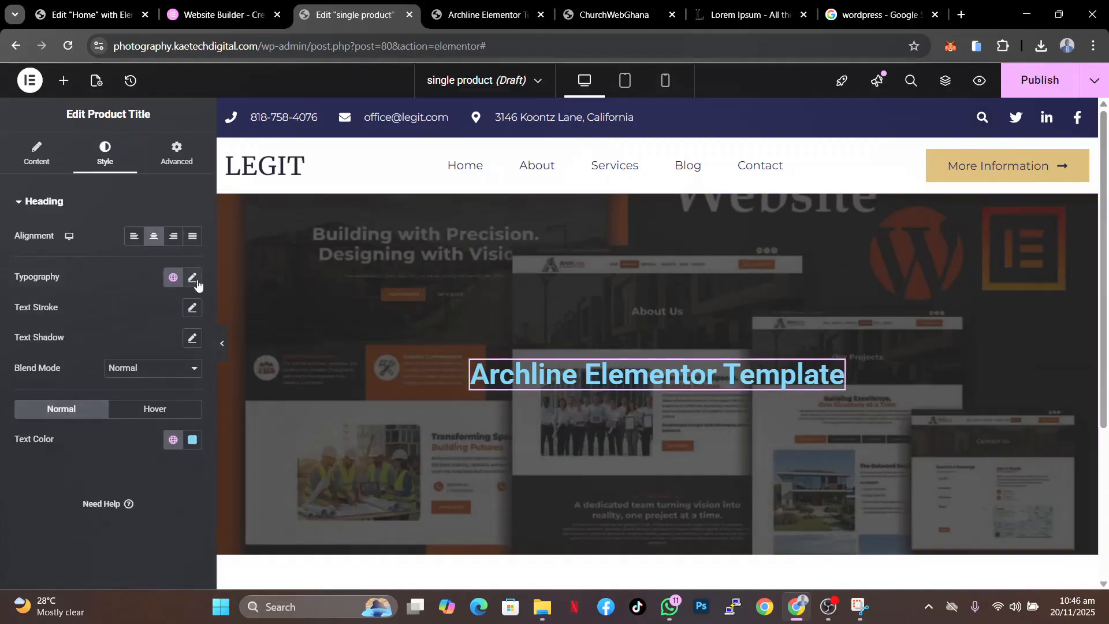
click(192, 277)
click(172, 387)
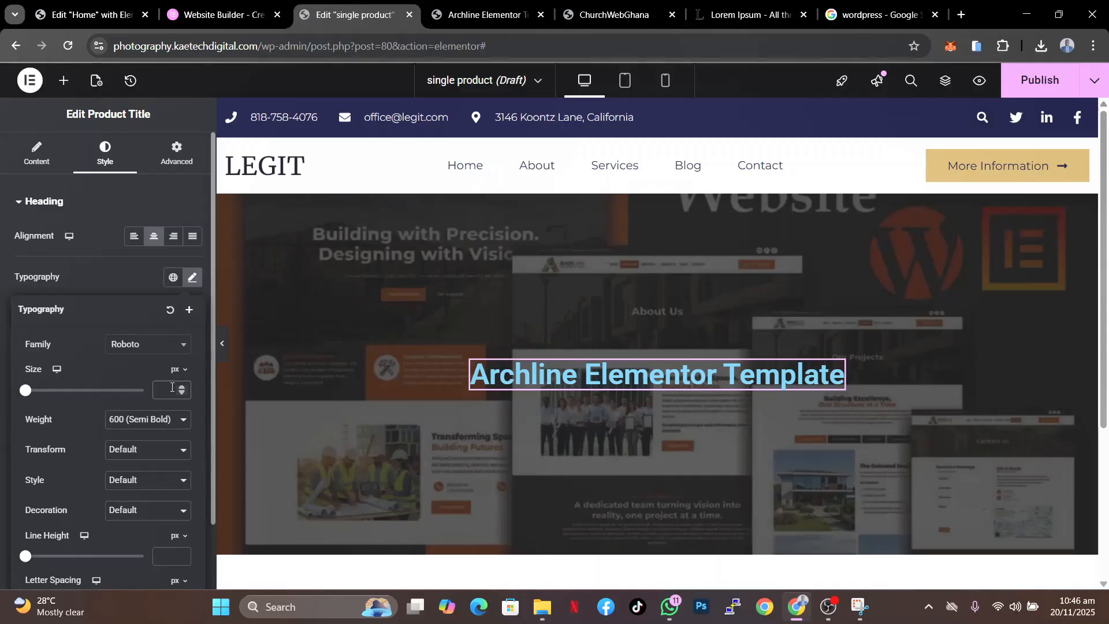
text(45)
key(BackSpace)
key(BackSpace)
text(55)
click(119, 283)
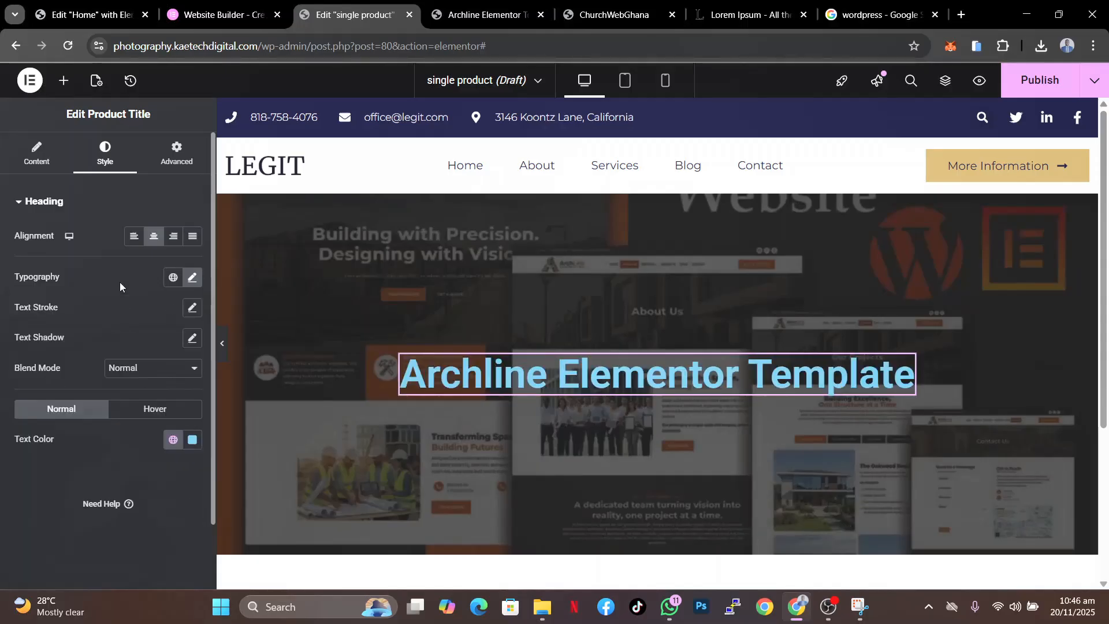
- Set the product title's text colour to #FFFFFF
click(193, 439)
drag(134, 283, 108, 254)
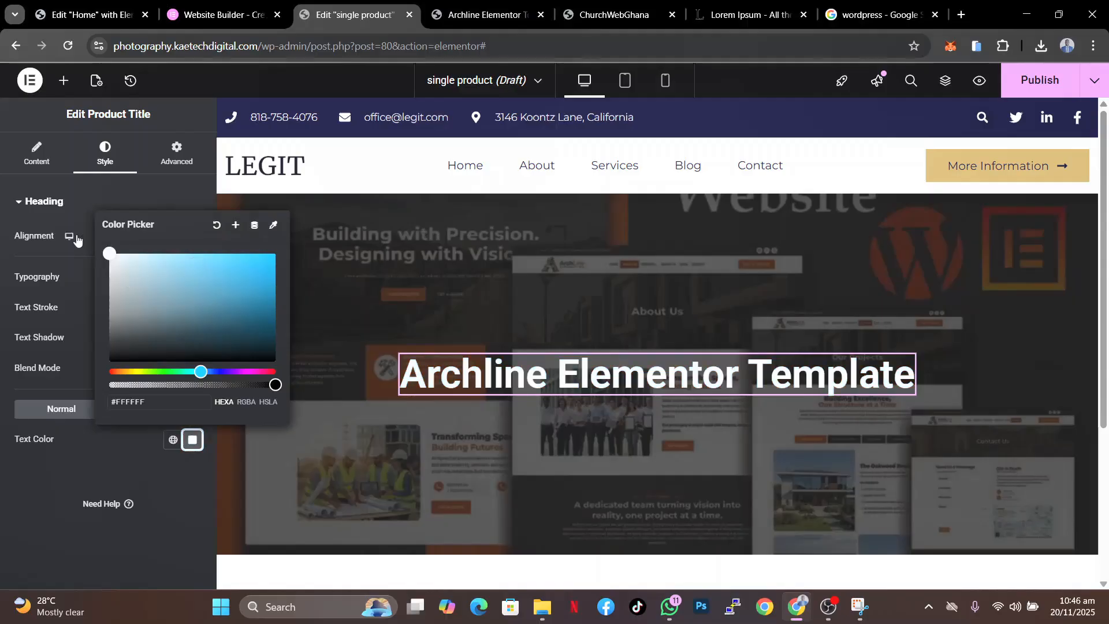
click(87, 472)
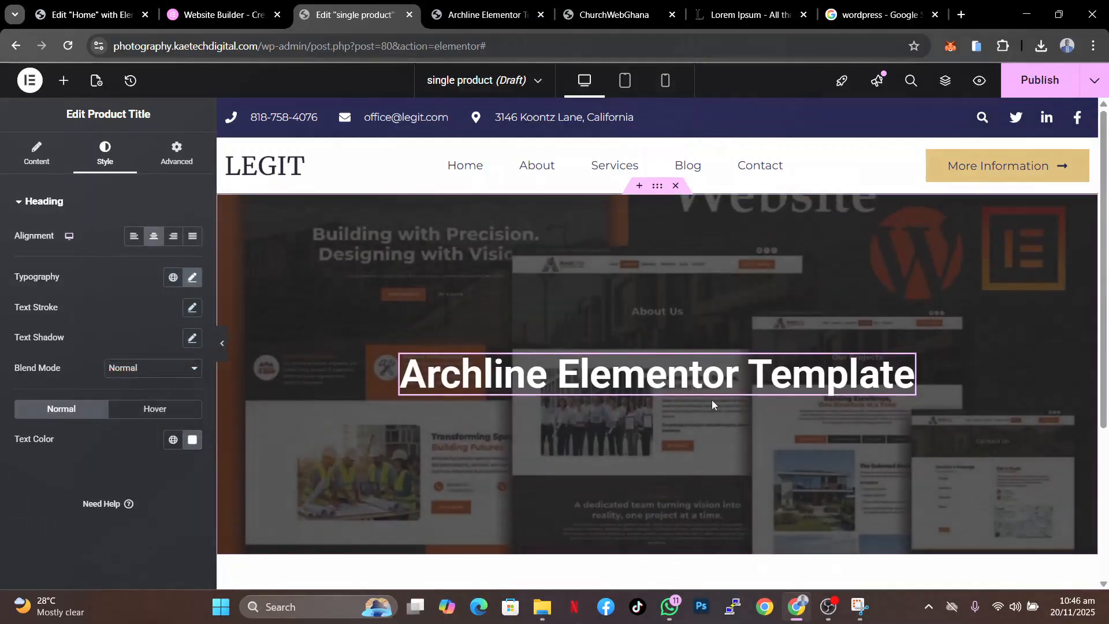
- Add a Short Description widget below the product title and center-align it
click(64, 81)
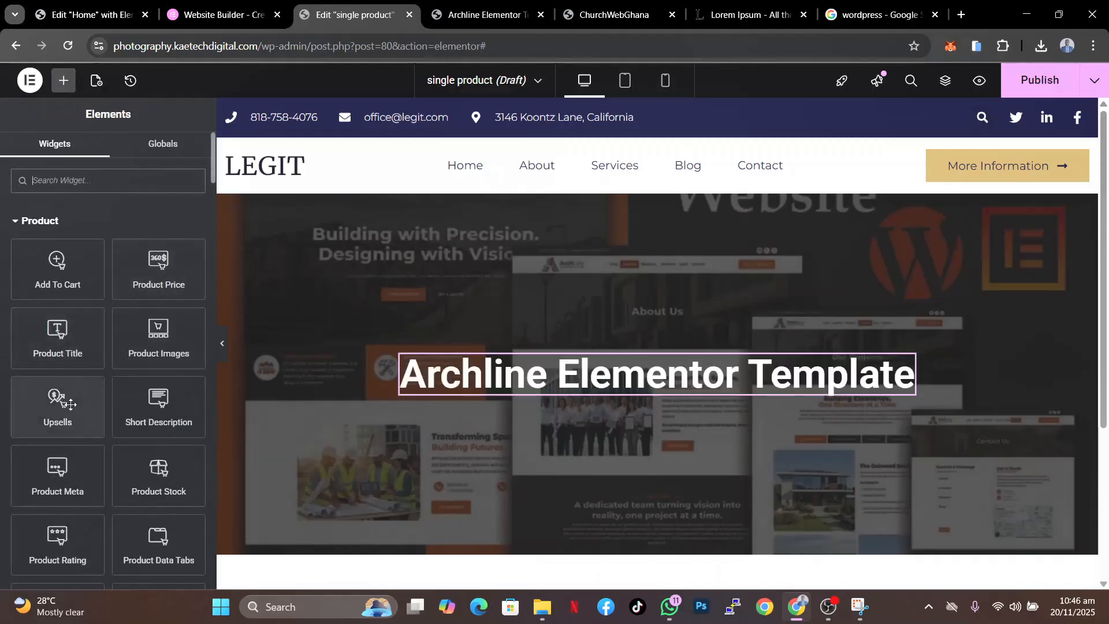
drag(156, 397, 498, 390)
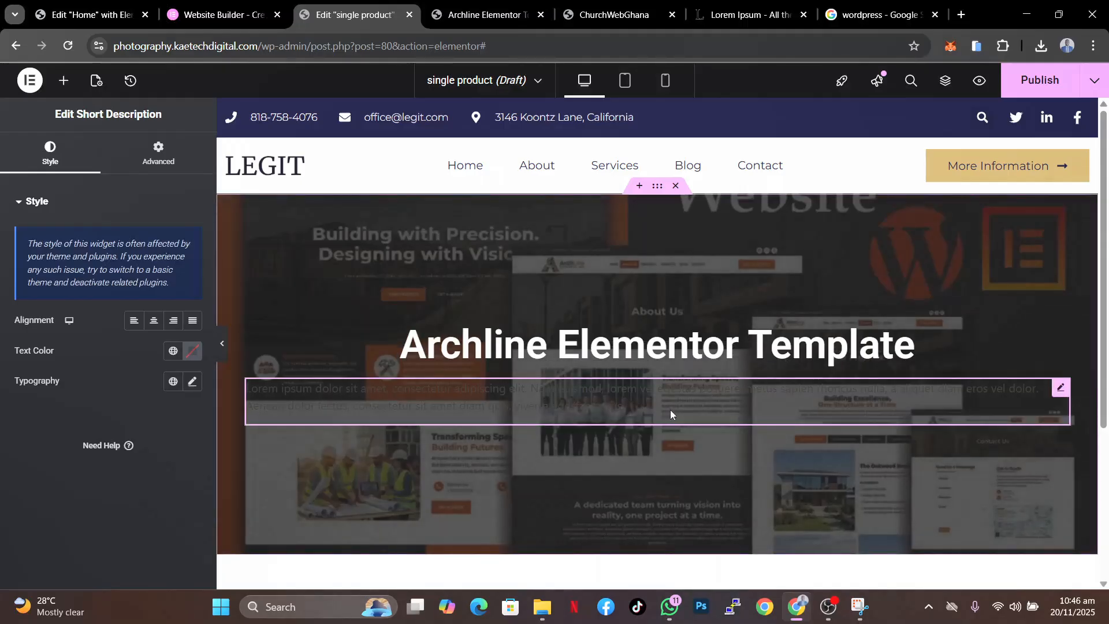
click(154, 320)
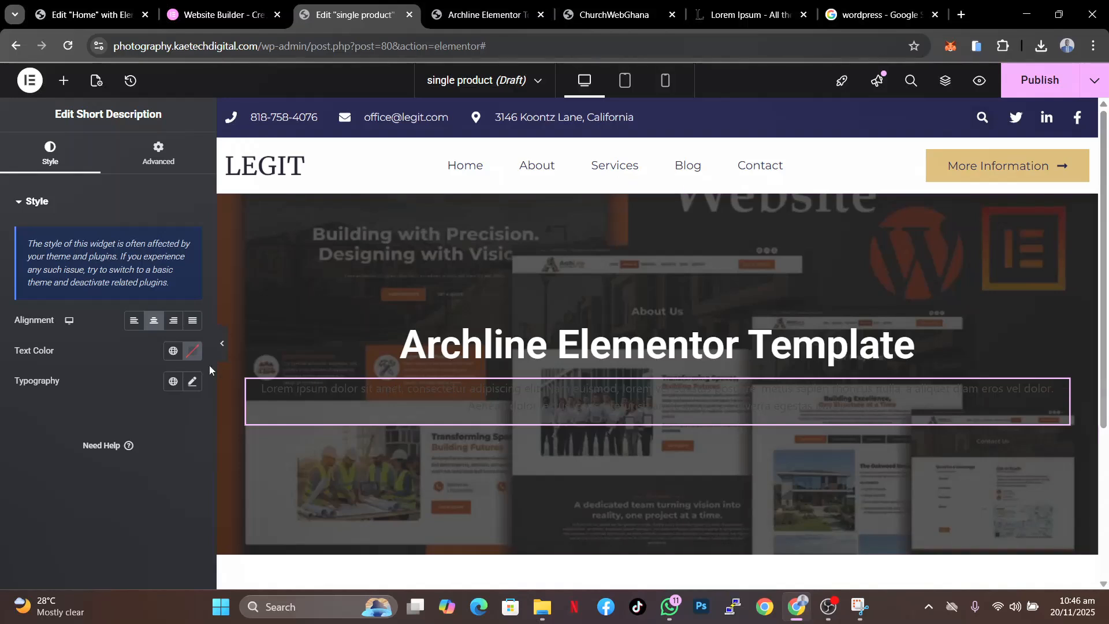
- Set the short description's text colour to #FFFFFF
click(193, 350)
click(105, 407)
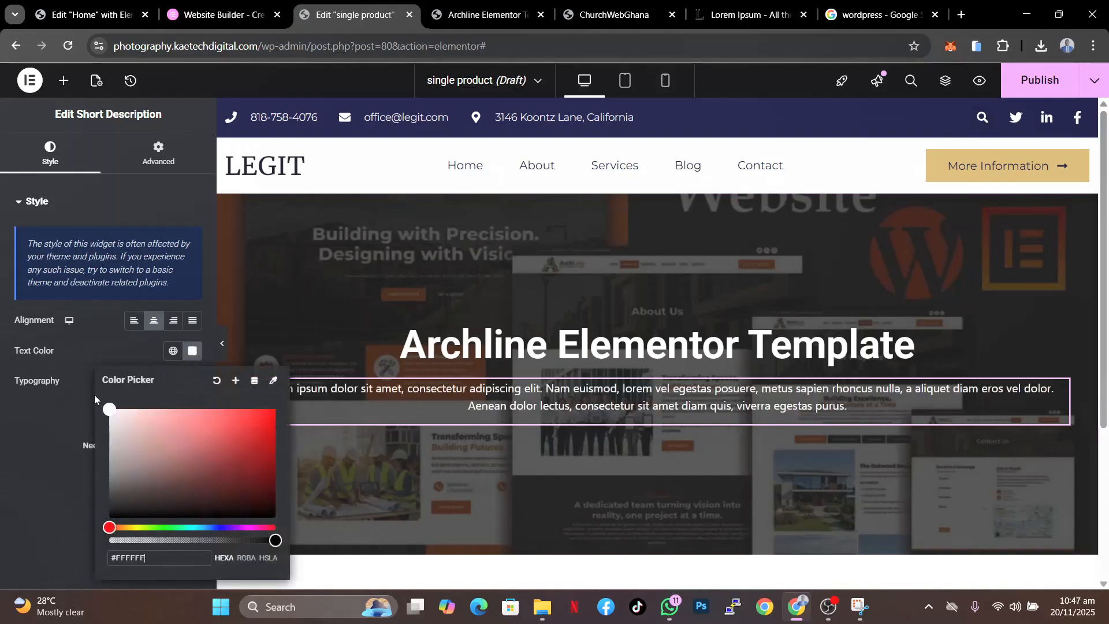
click(95, 394)
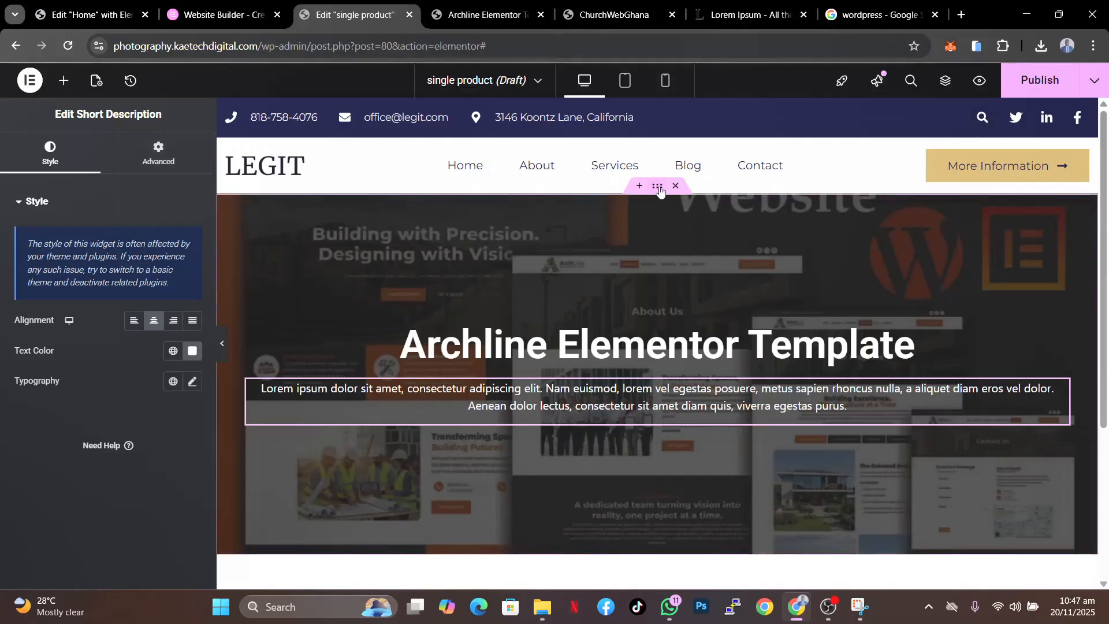
- Set the hero container's width to 800 px
click(659, 187)
text(800)
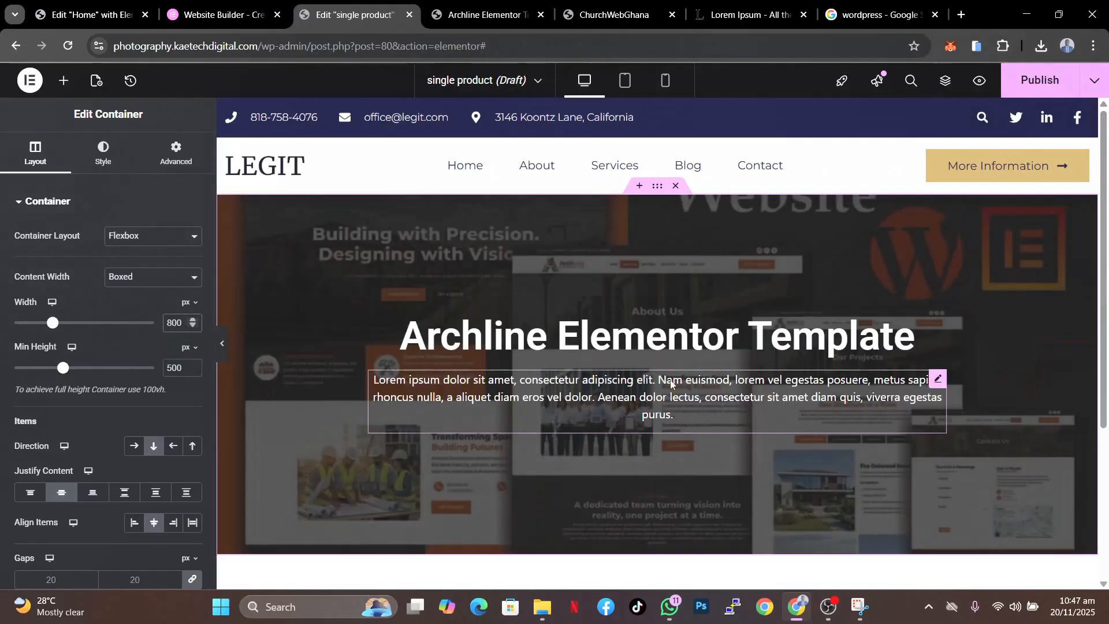
scroll(715, 456, down, 2)
scroll(715, 457, up, 2)
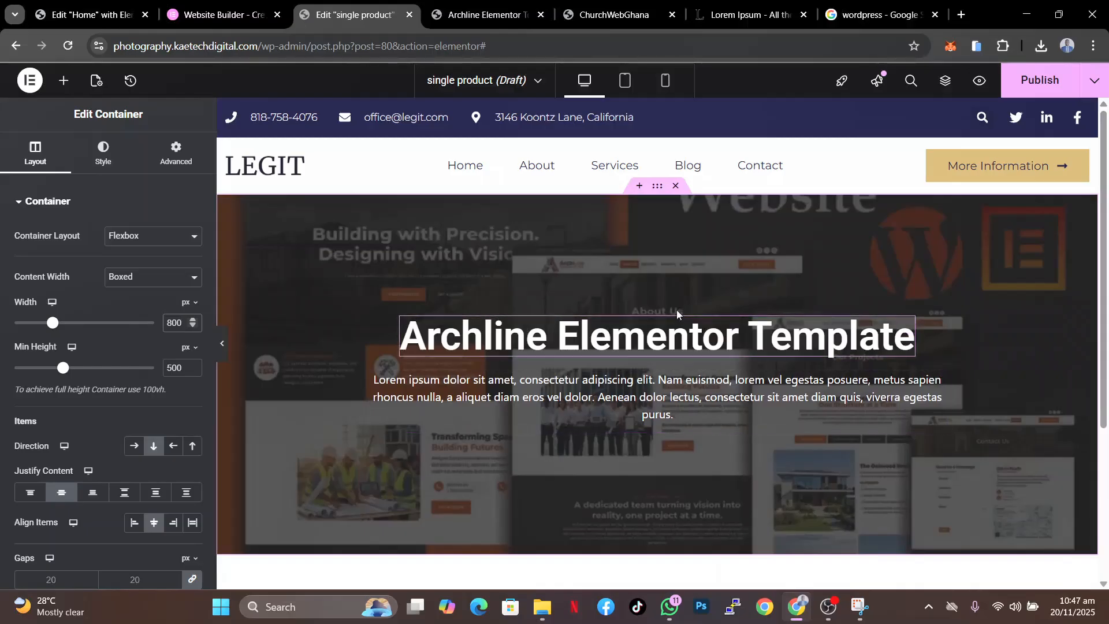
- Add a Product Rating widget above the product title
click(63, 81)
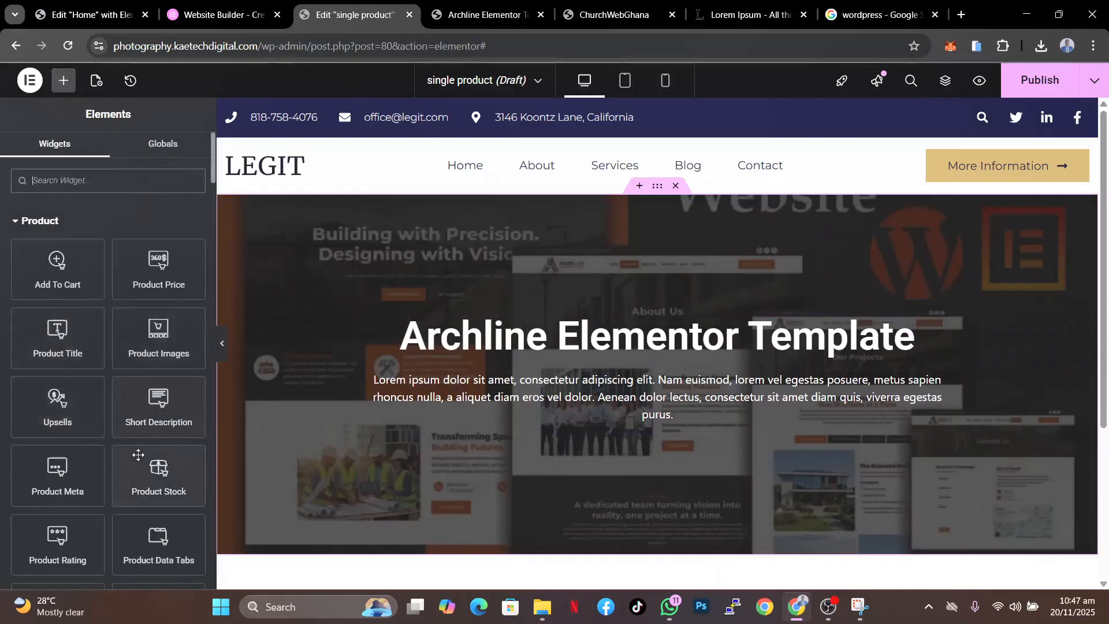
scroll(137, 439, down, 1)
drag(45, 483, 523, 327)
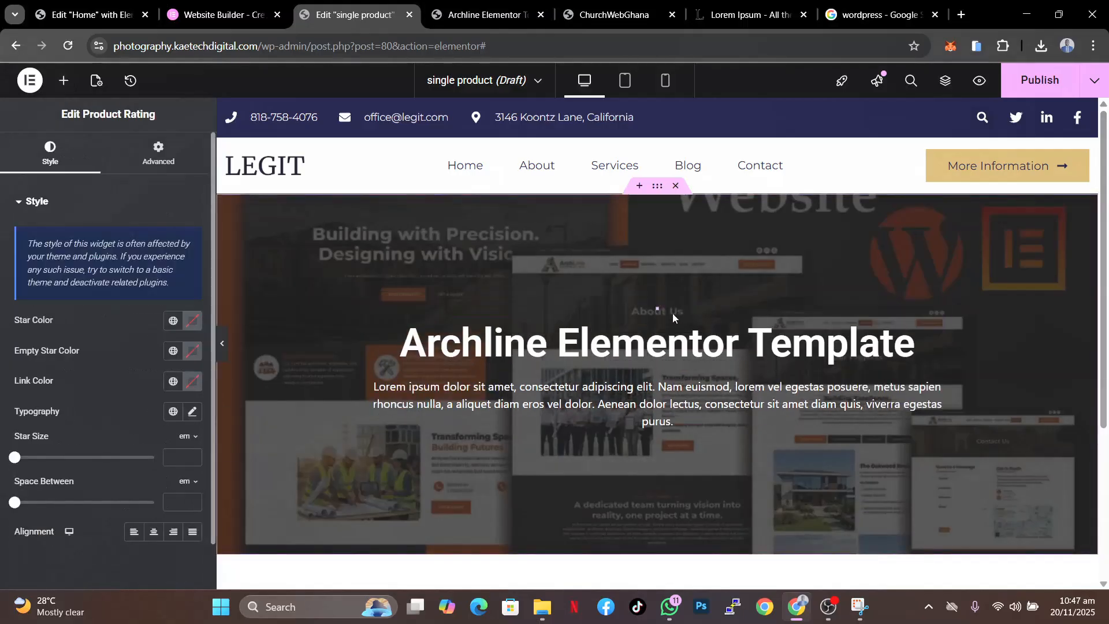
- Set the rating's star colour to #FFA300
click(192, 320)
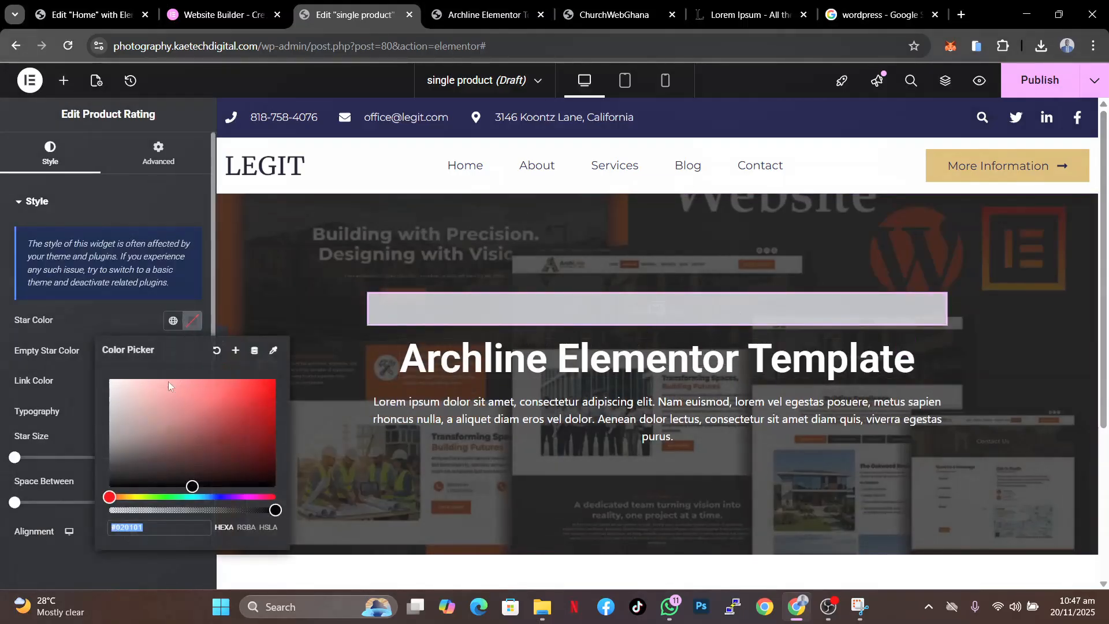
click(127, 497)
click(127, 496)
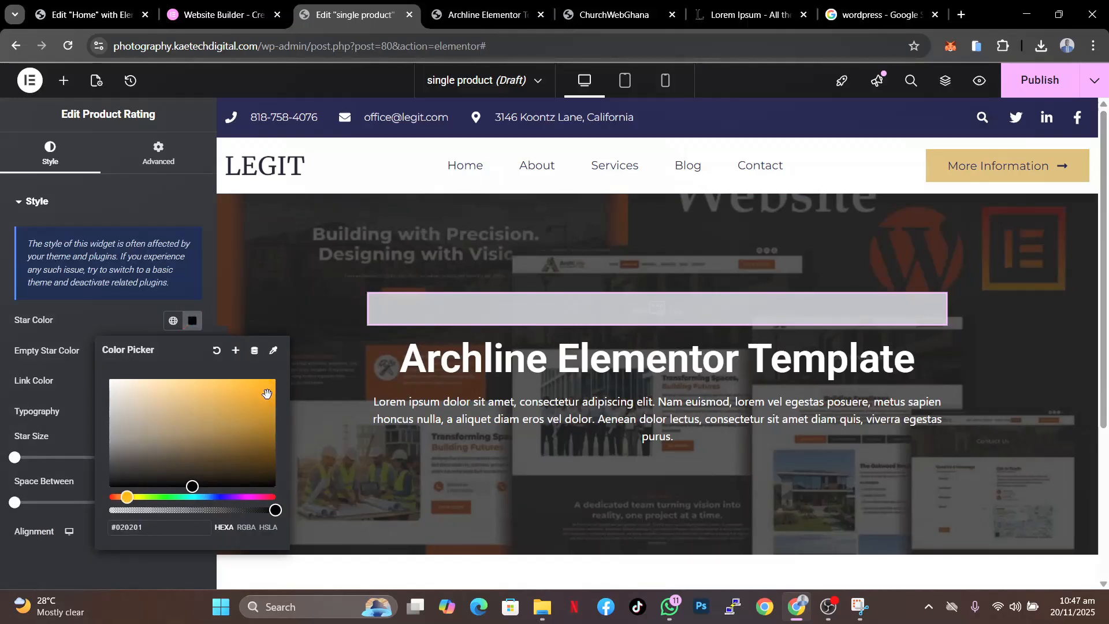
drag(267, 394, 276, 376)
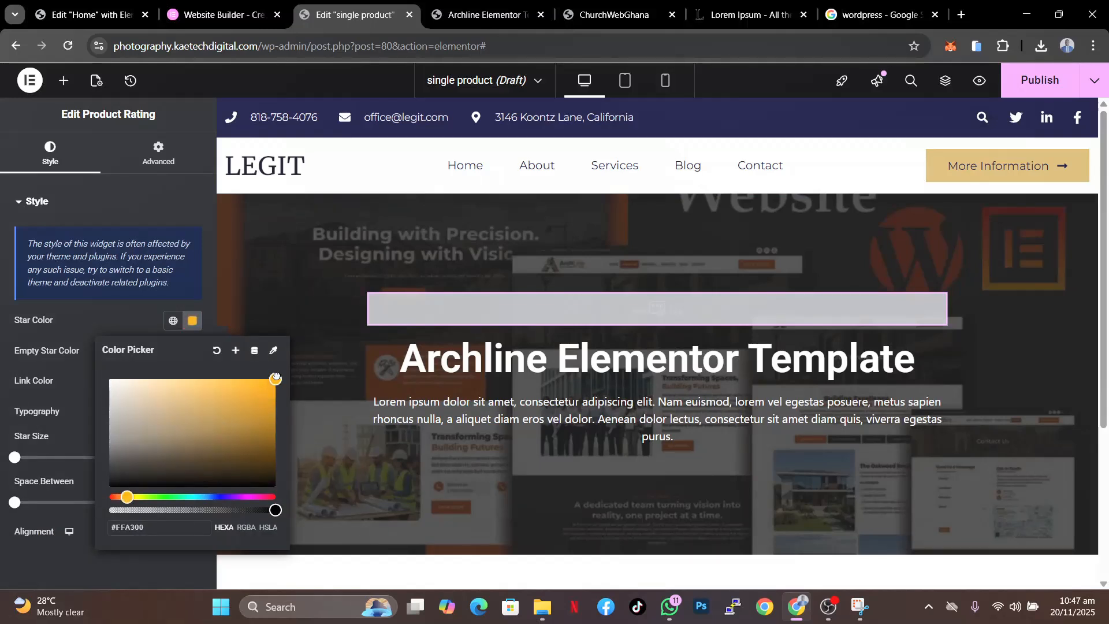
click(117, 323)
- Set the rating's empty star colour to white
click(192, 351)
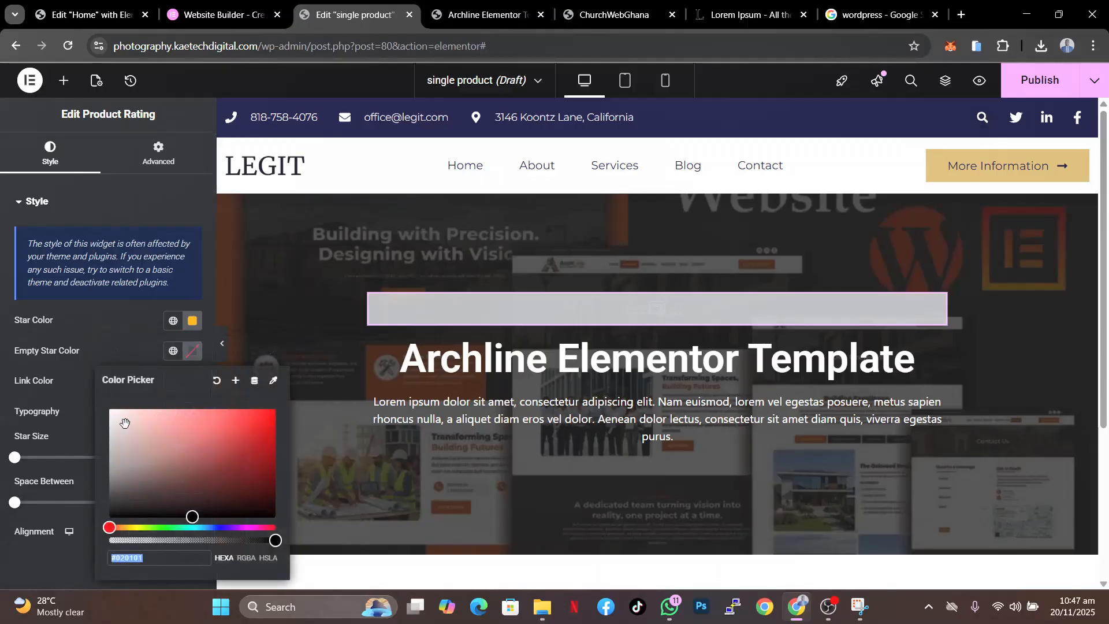
drag(116, 424, 107, 421)
click(127, 341)
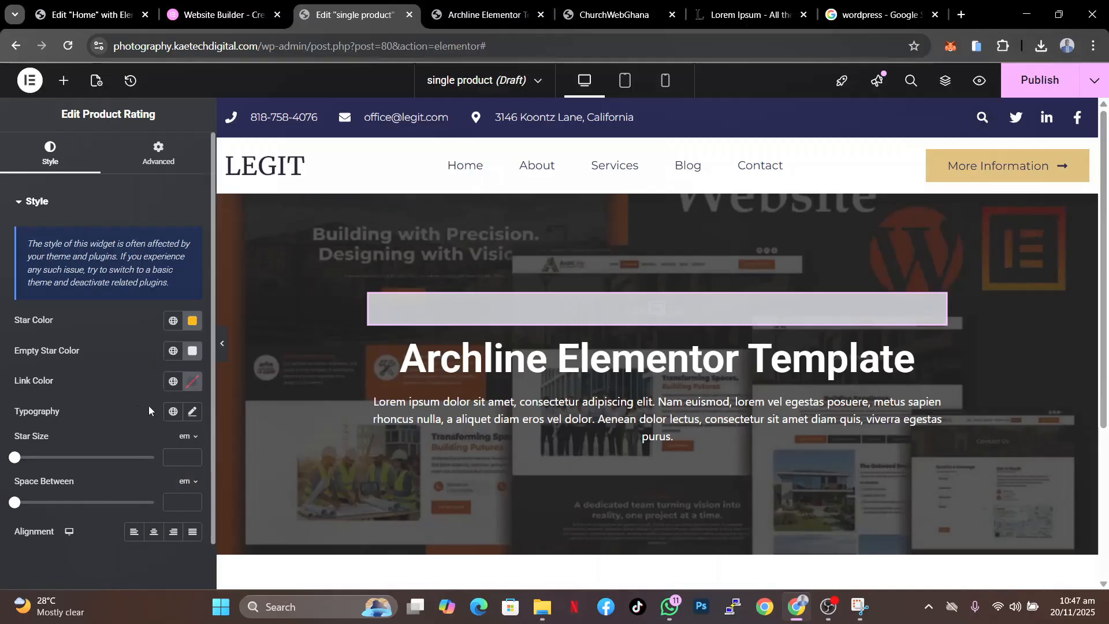
- Set the rating's link colour to #E2A917
click(193, 381)
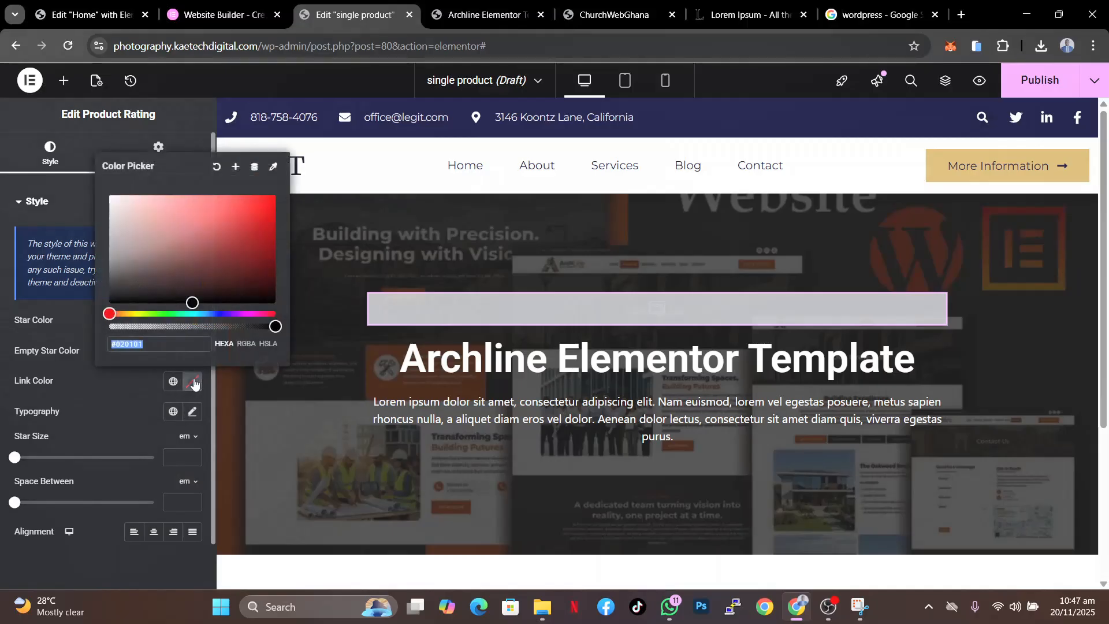
click(134, 395)
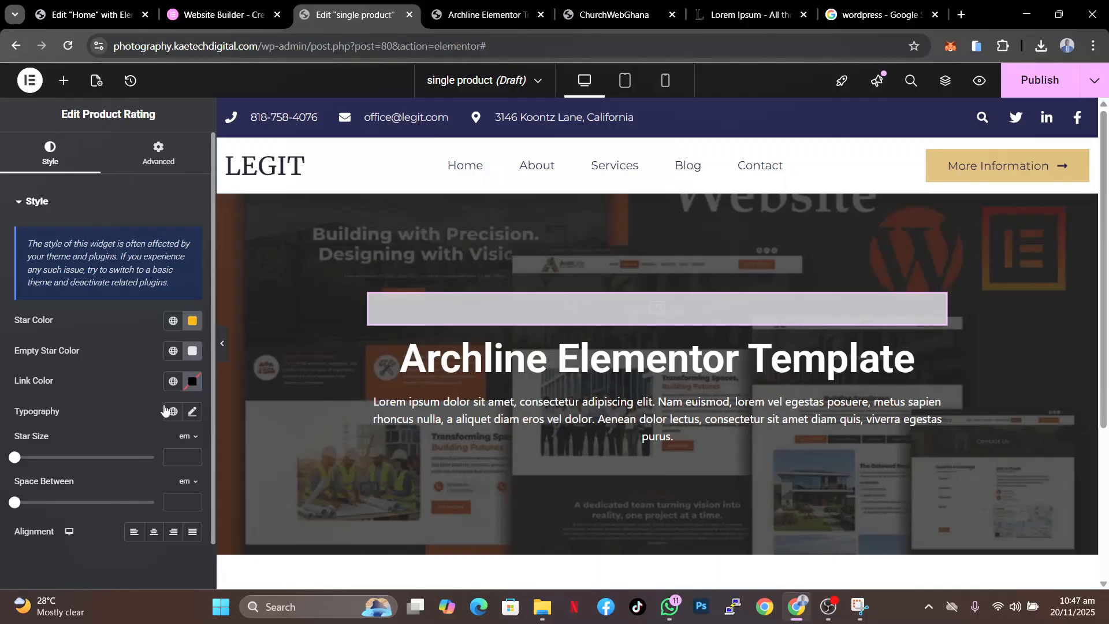
click(193, 386)
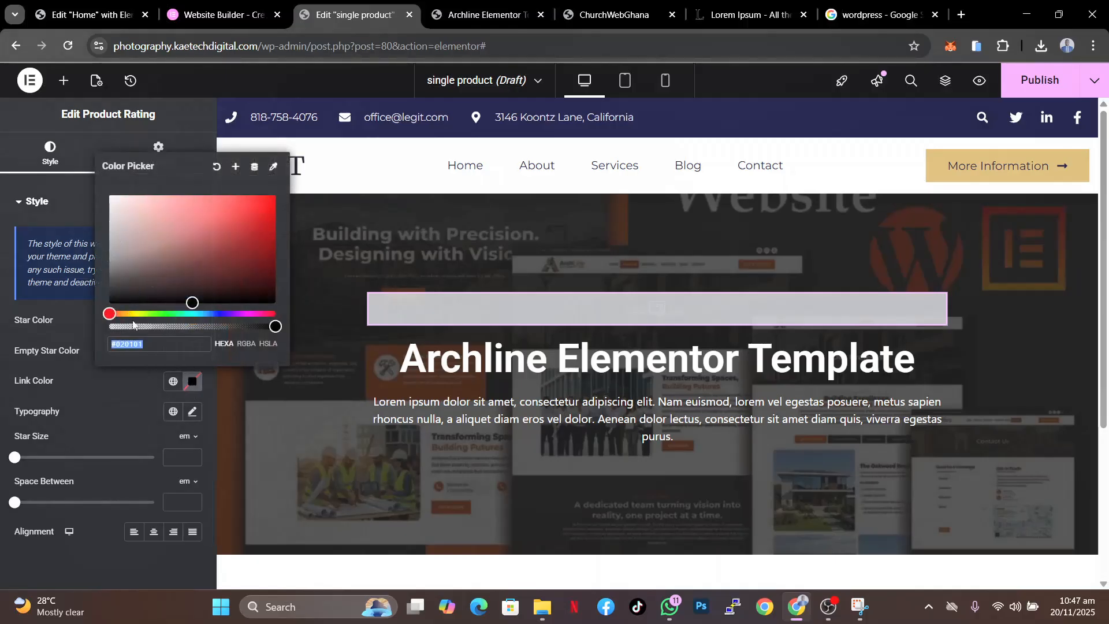
click(129, 318)
click(128, 314)
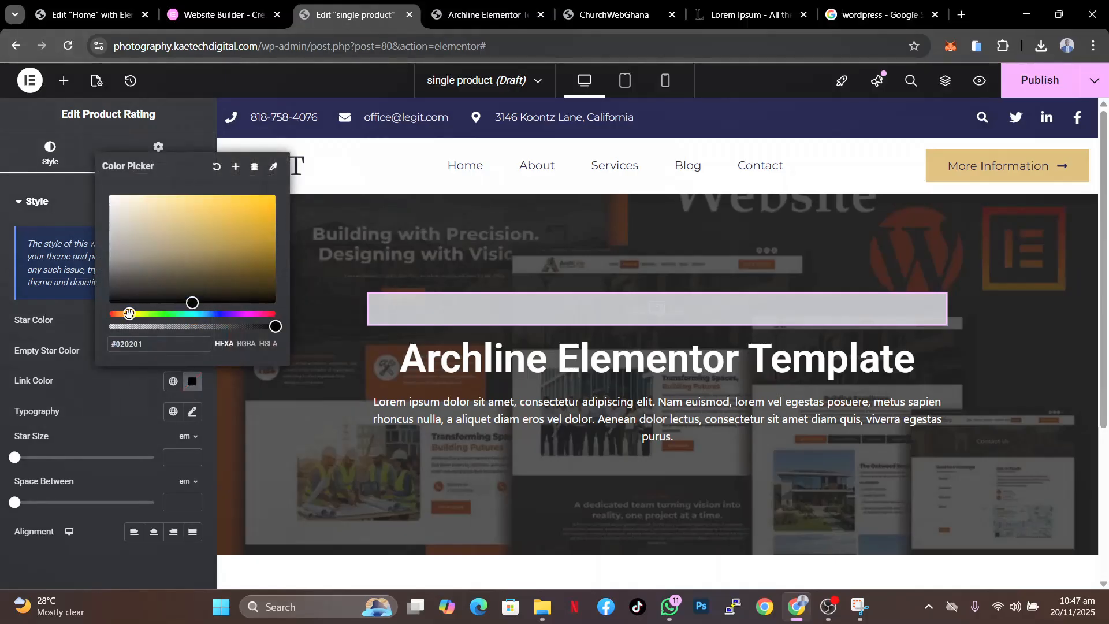
click(258, 206)
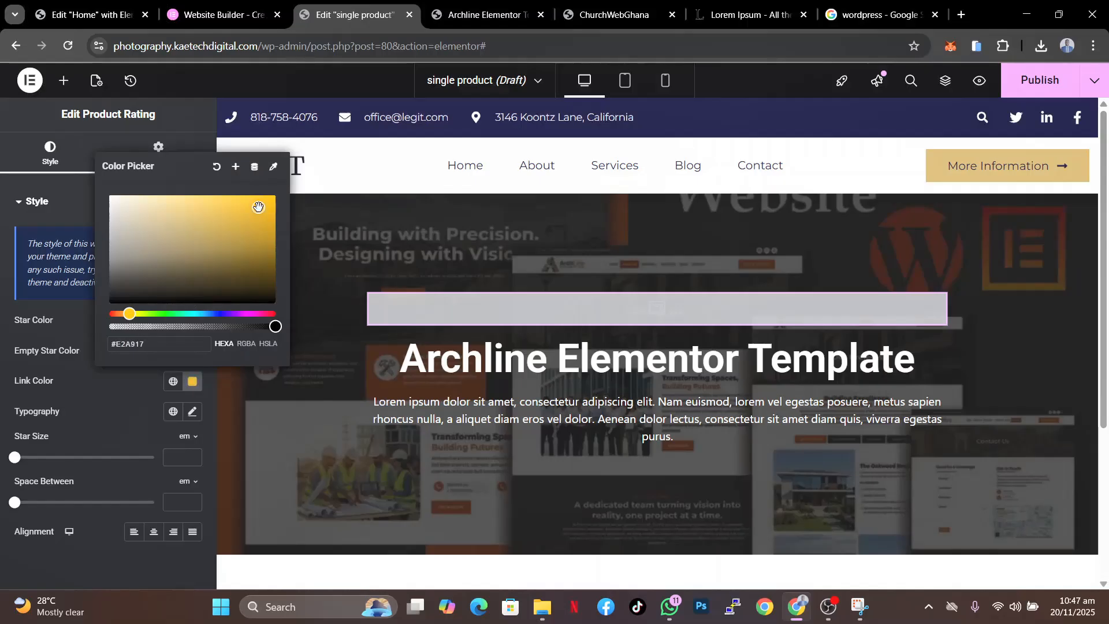
click(107, 388)
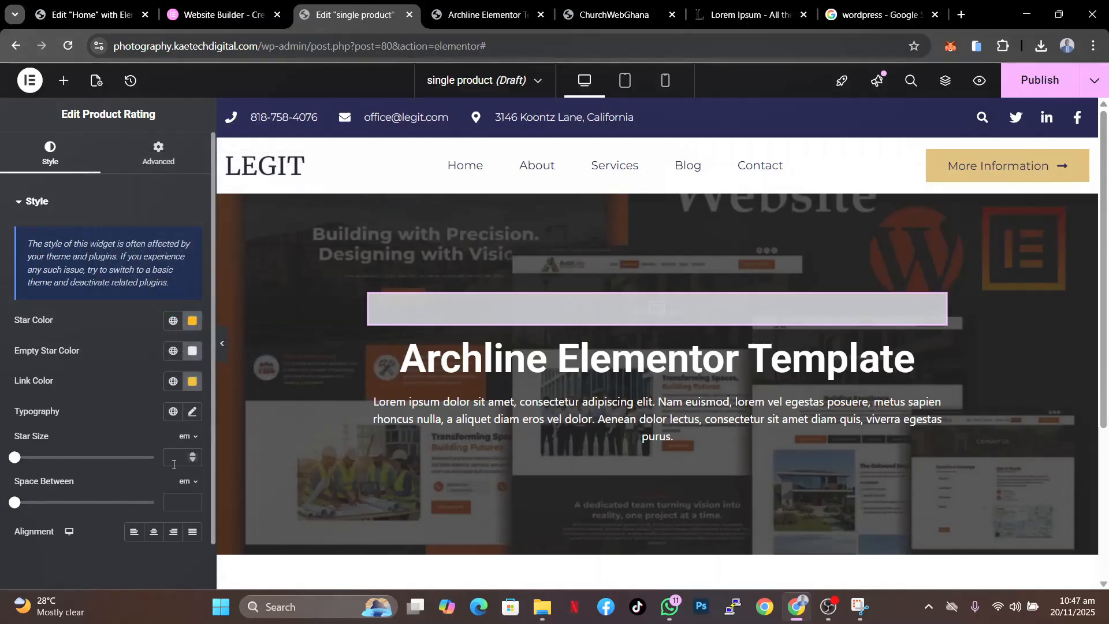
scroll(603, 432, down, 3)
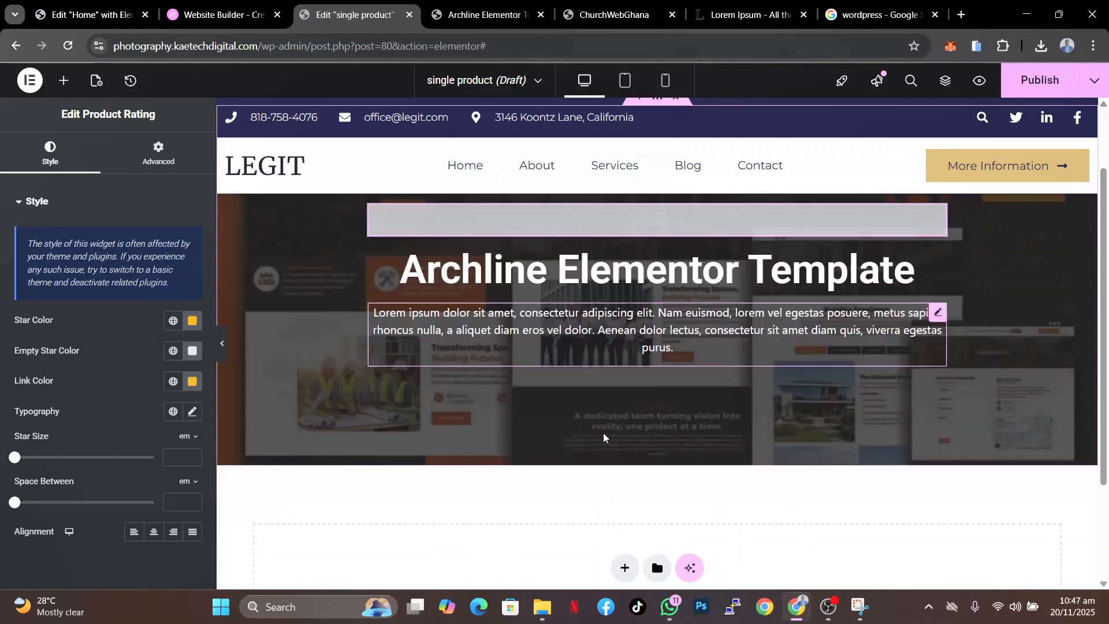
scroll(602, 433, up, 3)
scroll(603, 433, down, 1)
scroll(603, 433, up, 1)
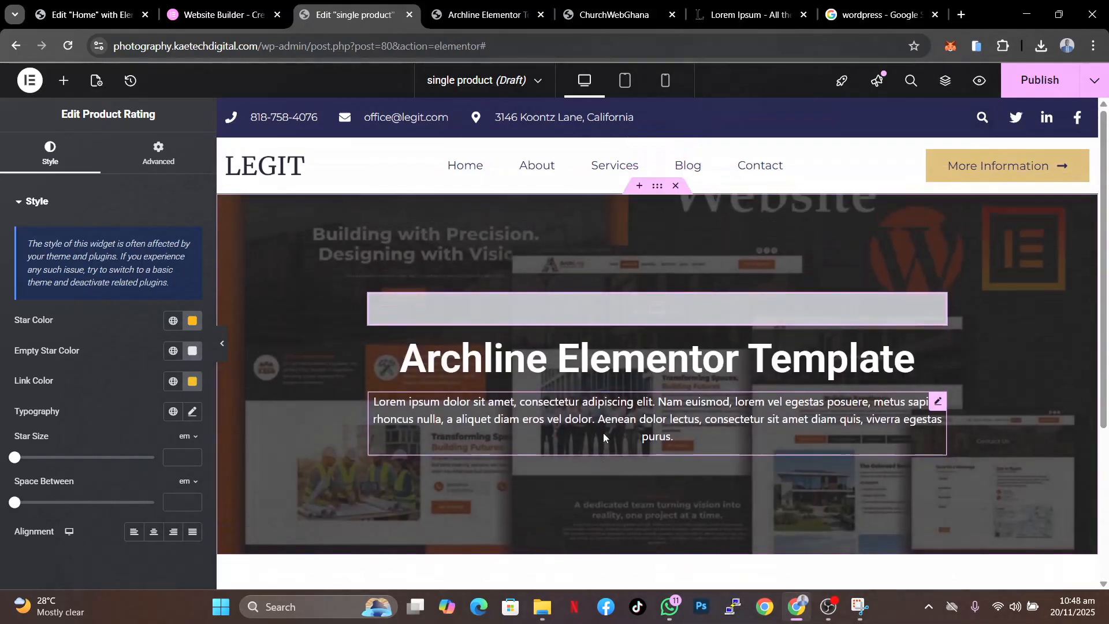
scroll(603, 433, down, 4)
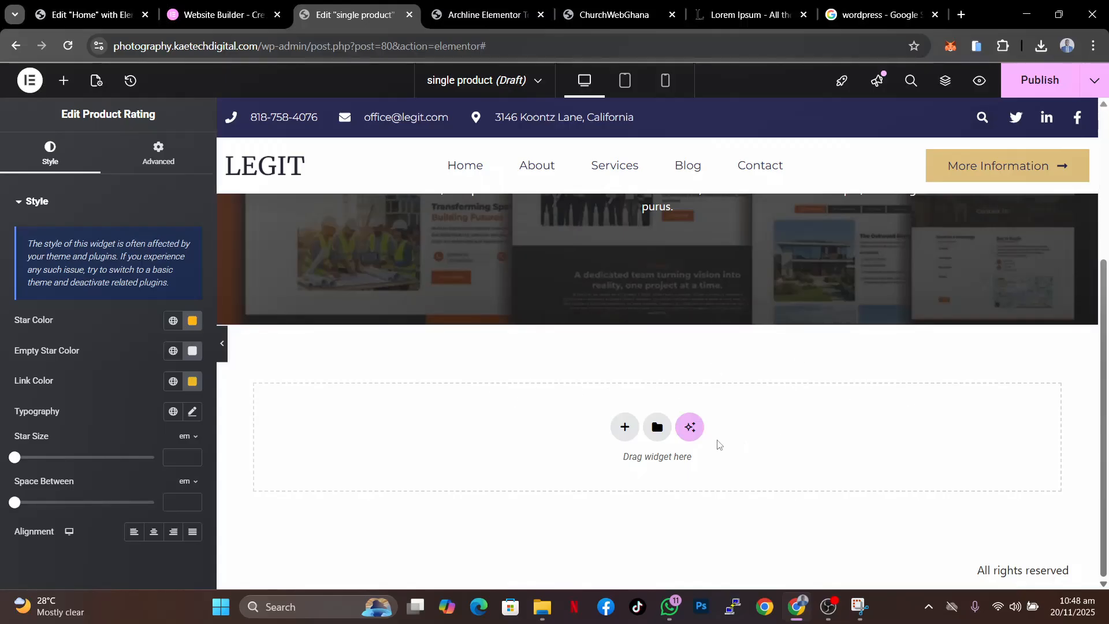
click(624, 429)
click(614, 465)
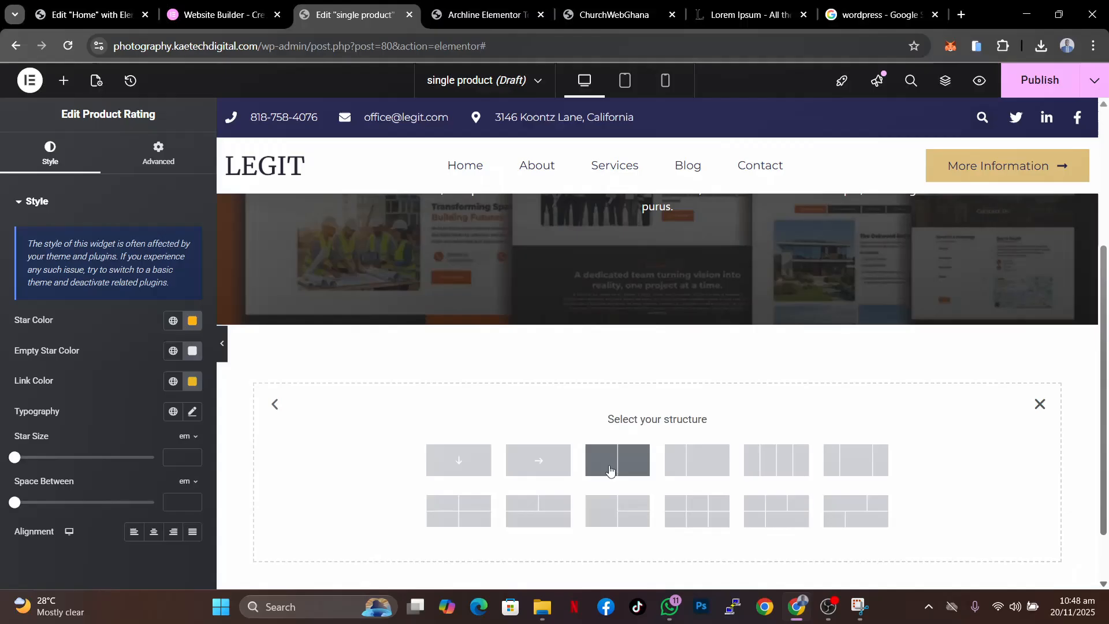
click(461, 462)
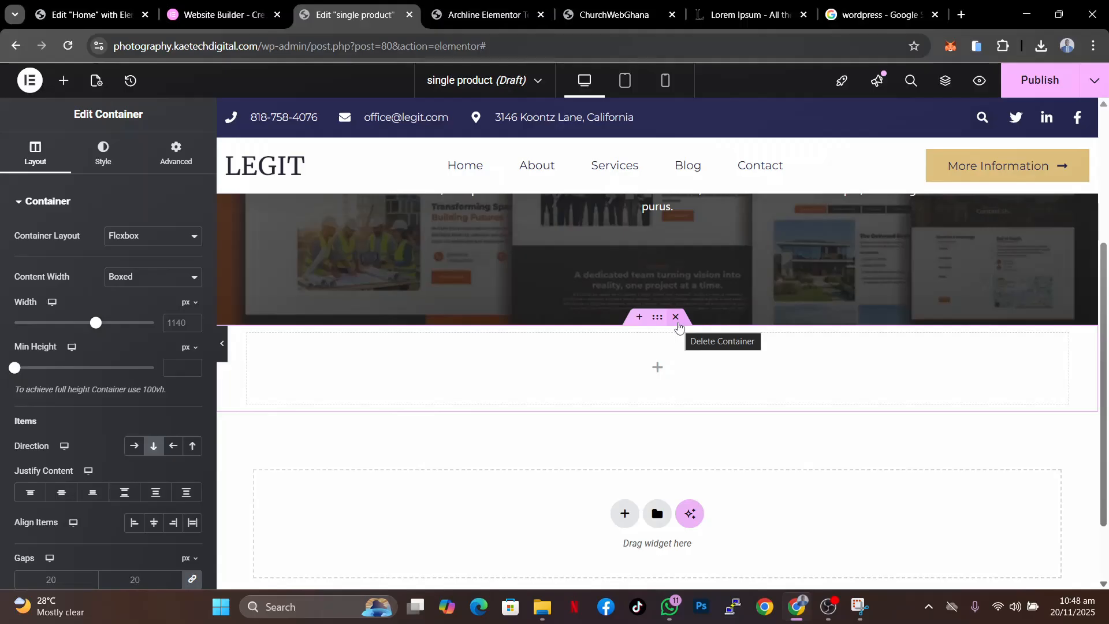
click(677, 324)
- Add a new Flexbox container holding an inner container below the hero section
click(625, 427)
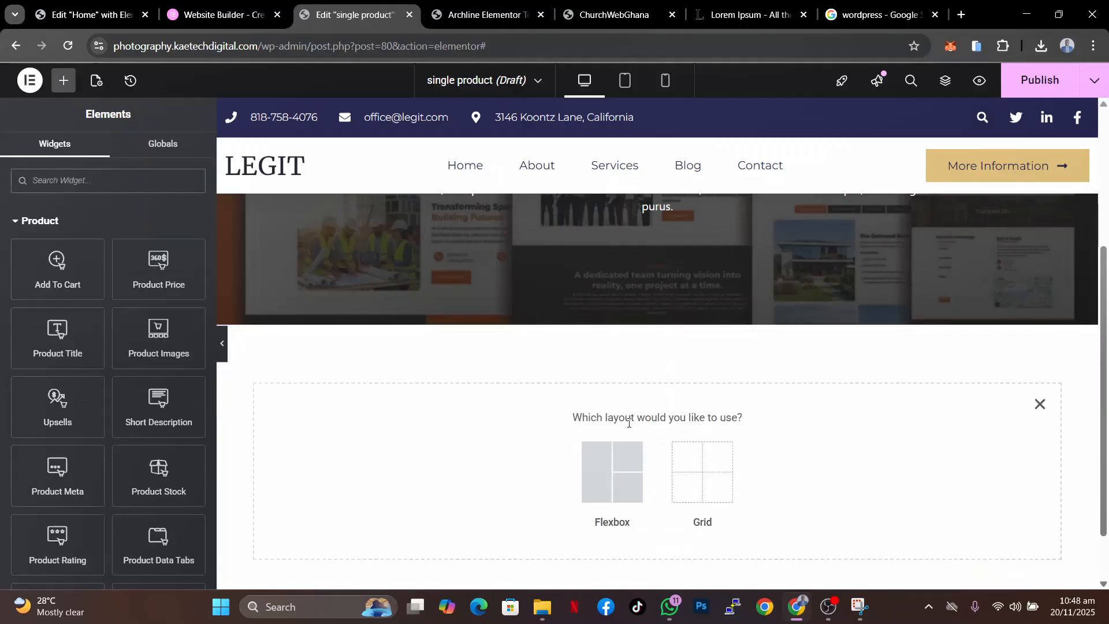
click(597, 476)
click(449, 462)
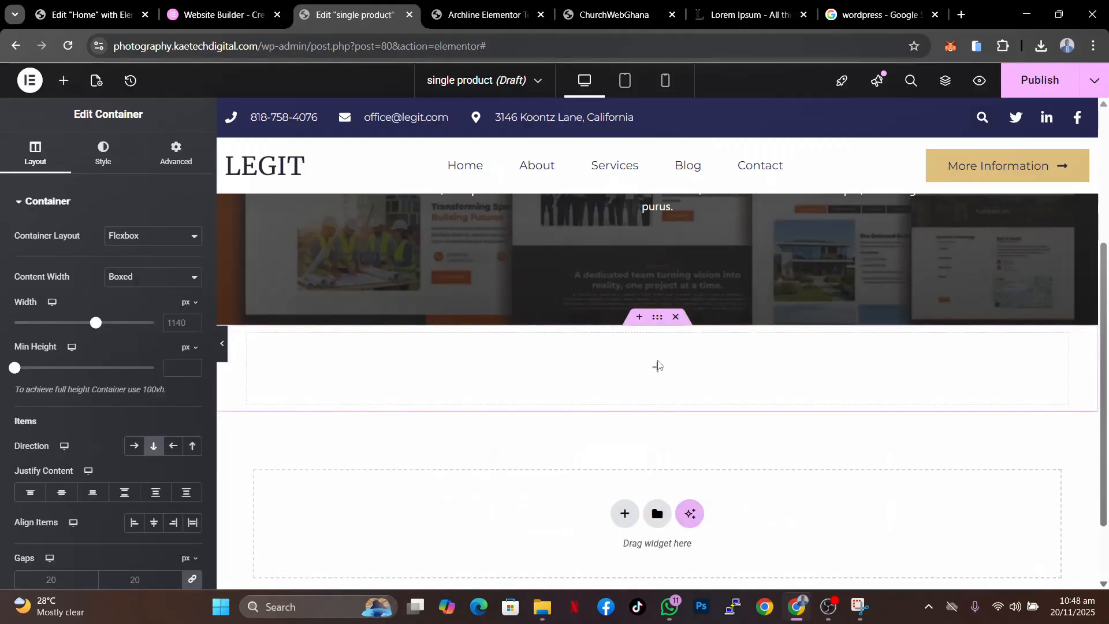
click(658, 369)
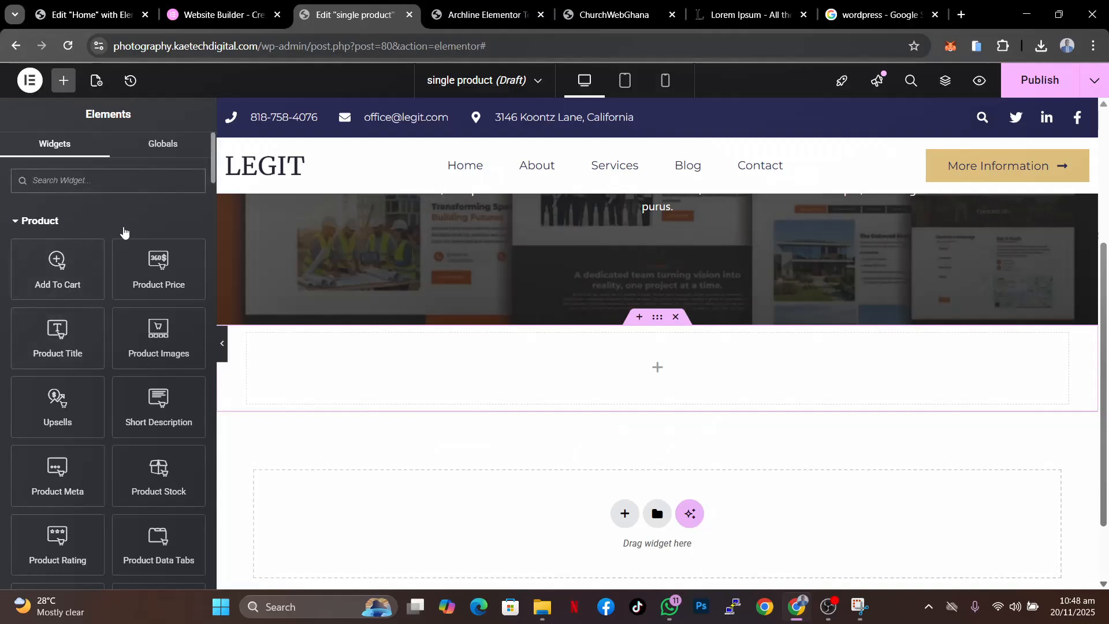
scroll(123, 228, down, 8)
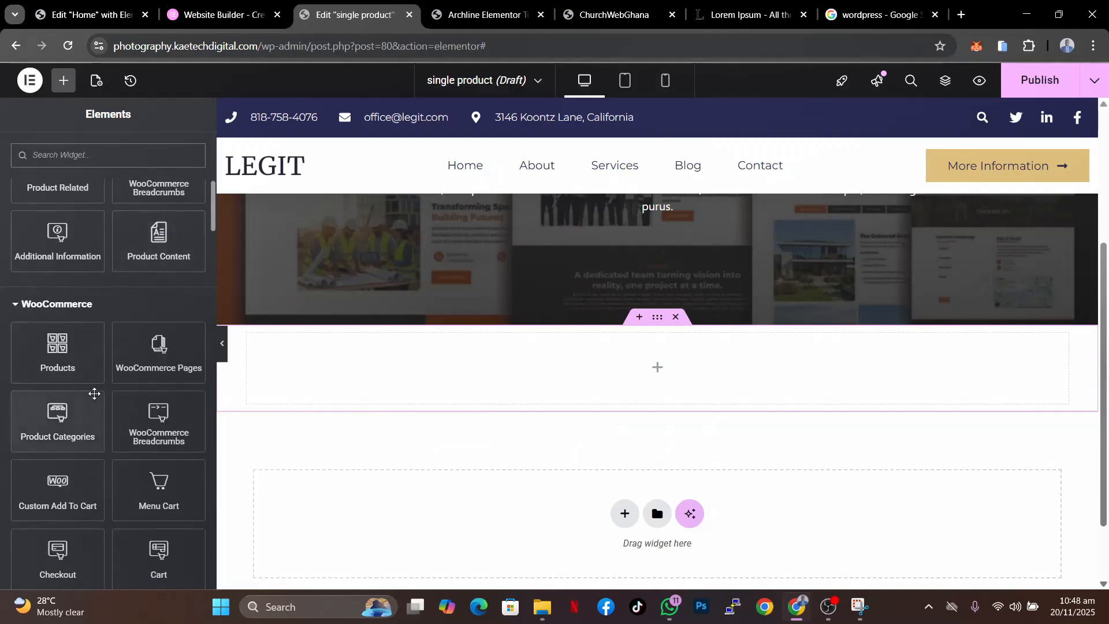
scroll(94, 394, up, 5)
drag(57, 306, 424, 382)
- Duplicate the inner container and arrange the parent container's items in a row as two columns
right_click(255, 347)
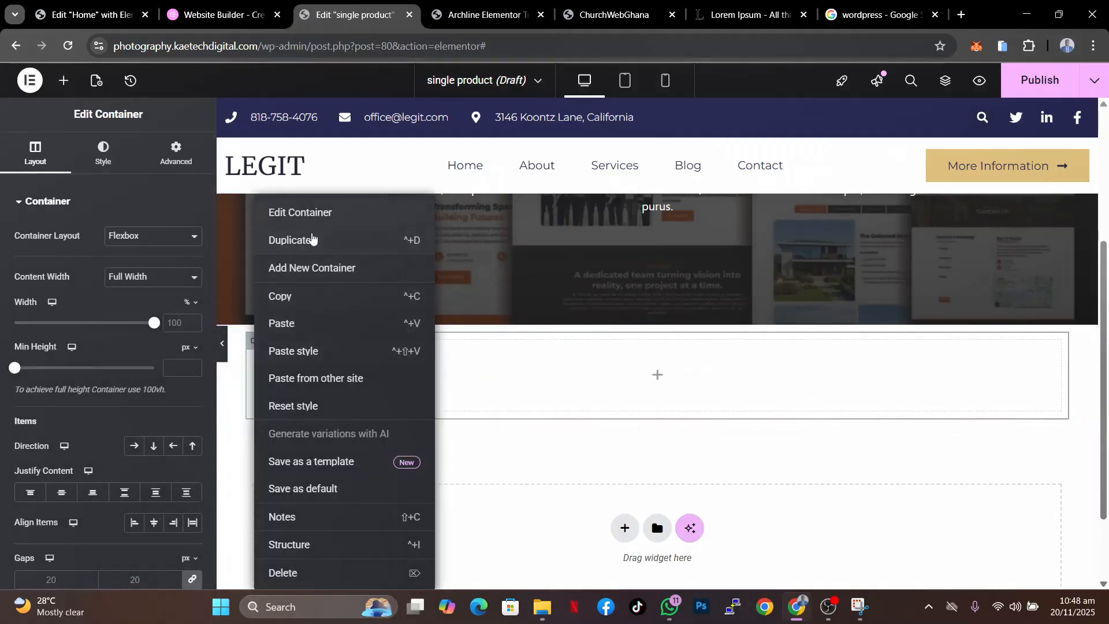
click(312, 239)
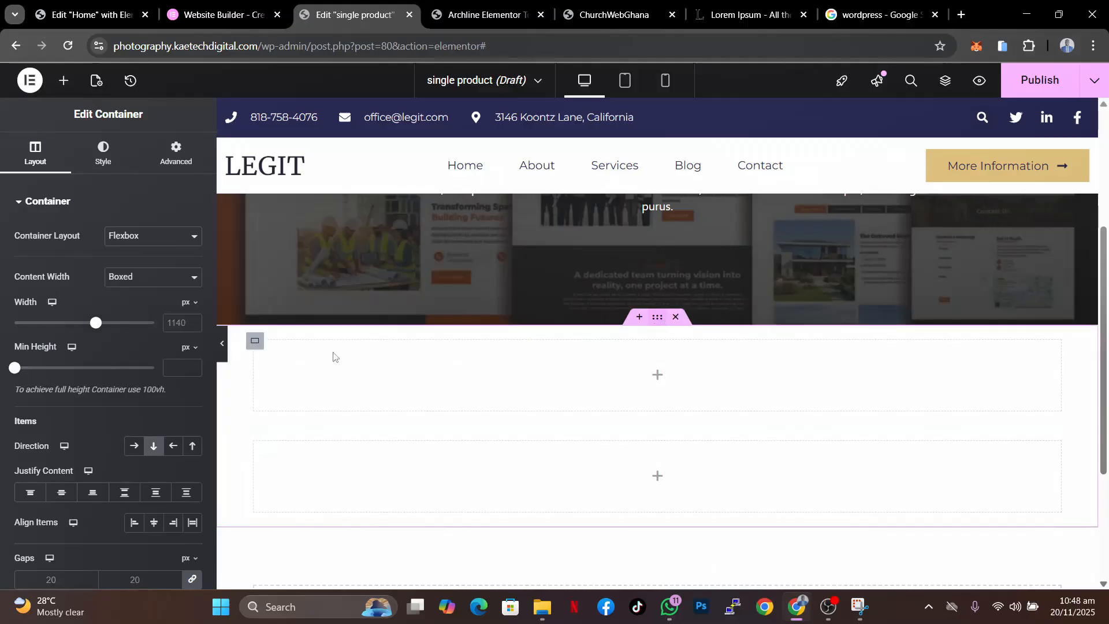
click(134, 445)
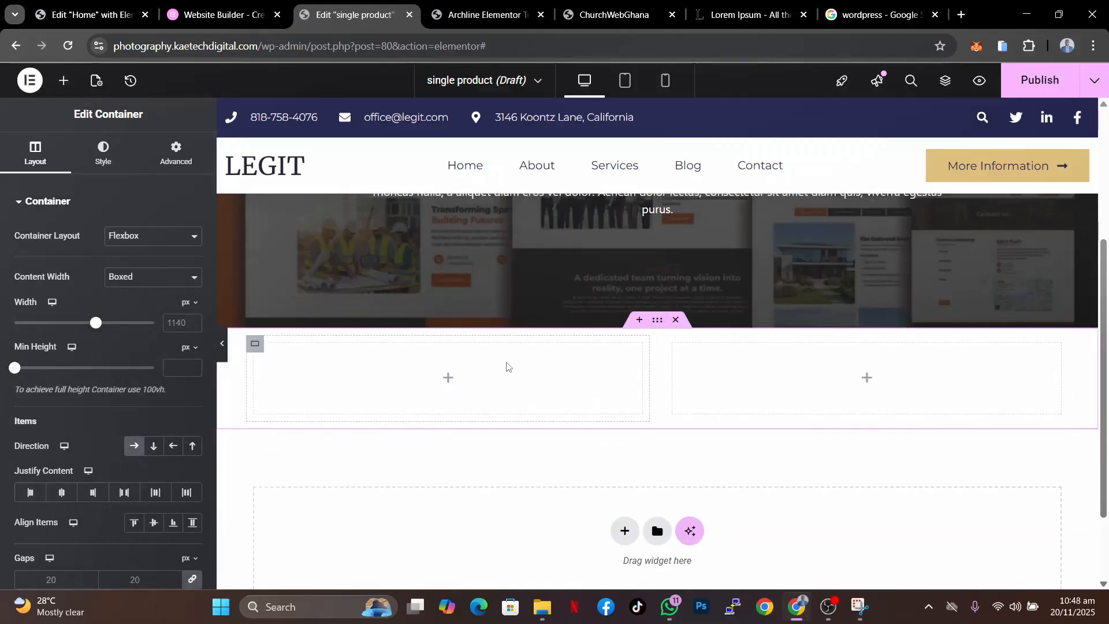
- Add a Product Title widget to the left column of the new container
scroll(506, 366, up, 4)
scroll(507, 366, down, 5)
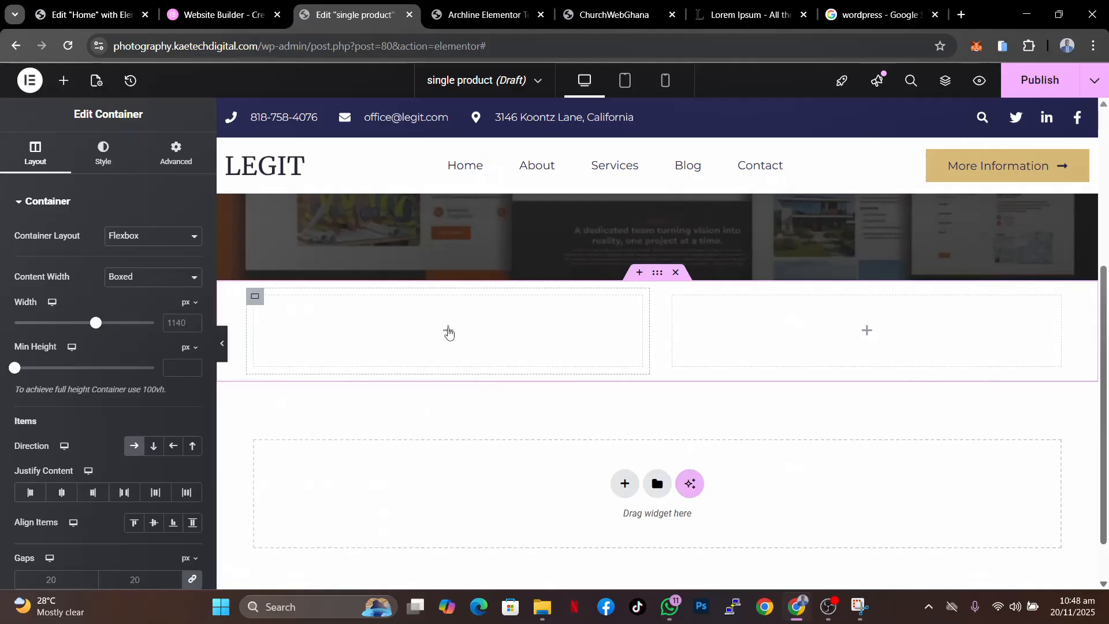
click(448, 331)
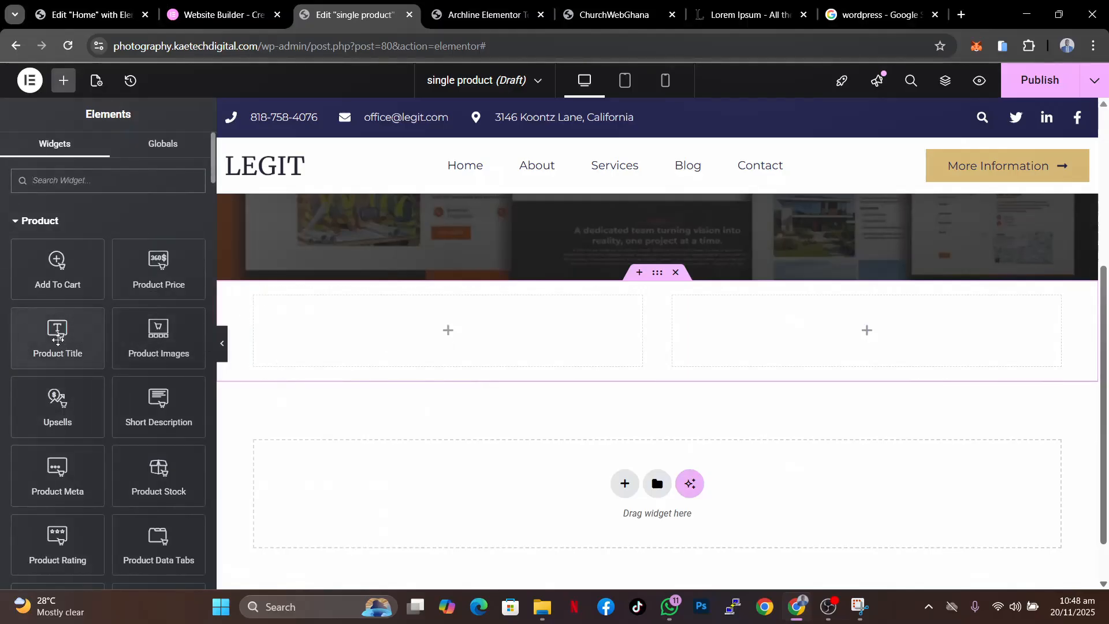
drag(56, 330, 362, 315)
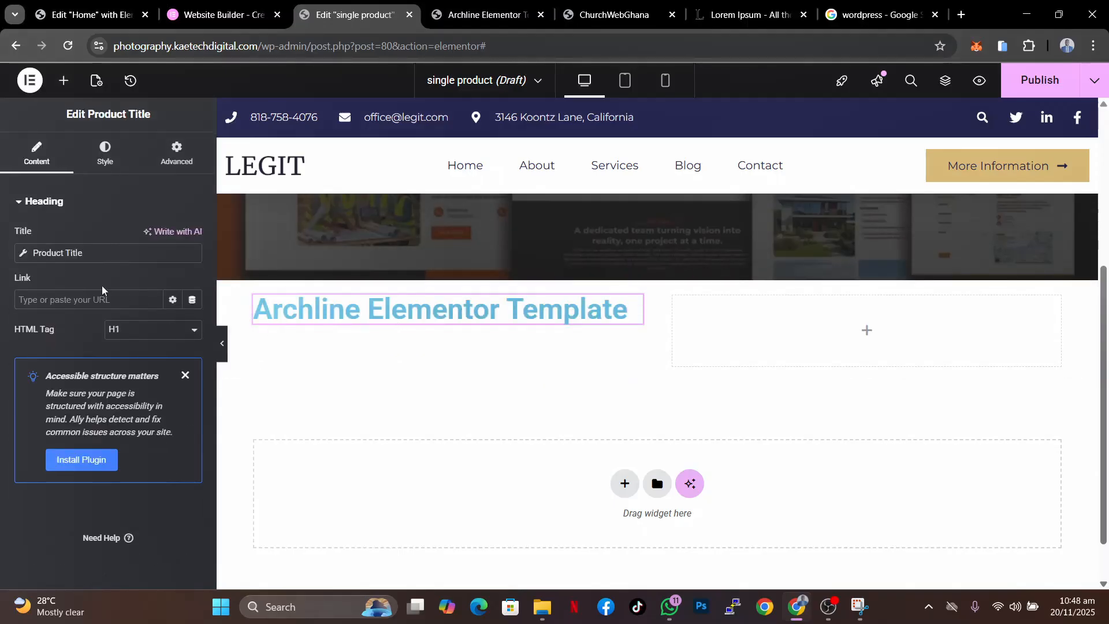
- Set the product title's text colour to #000000
click(110, 162)
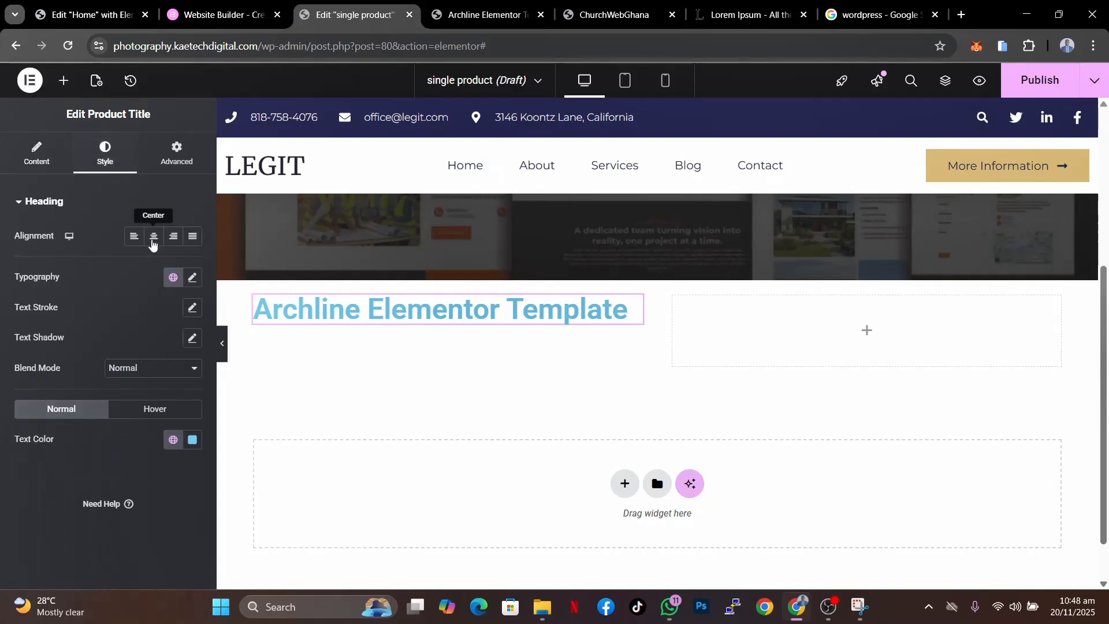
click(192, 439)
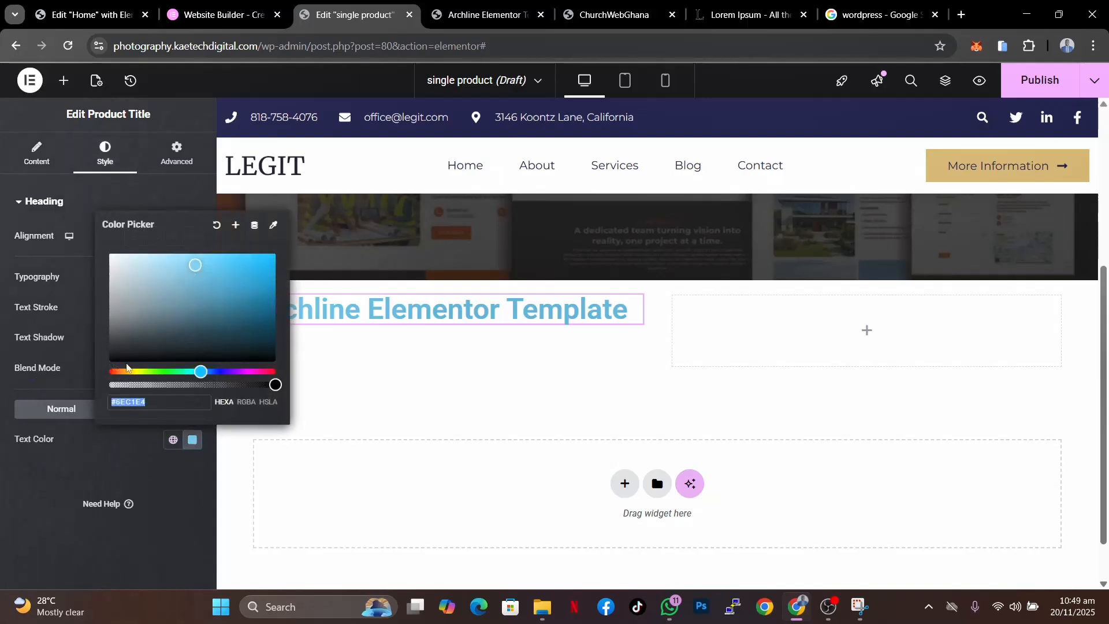
drag(115, 348, 84, 384)
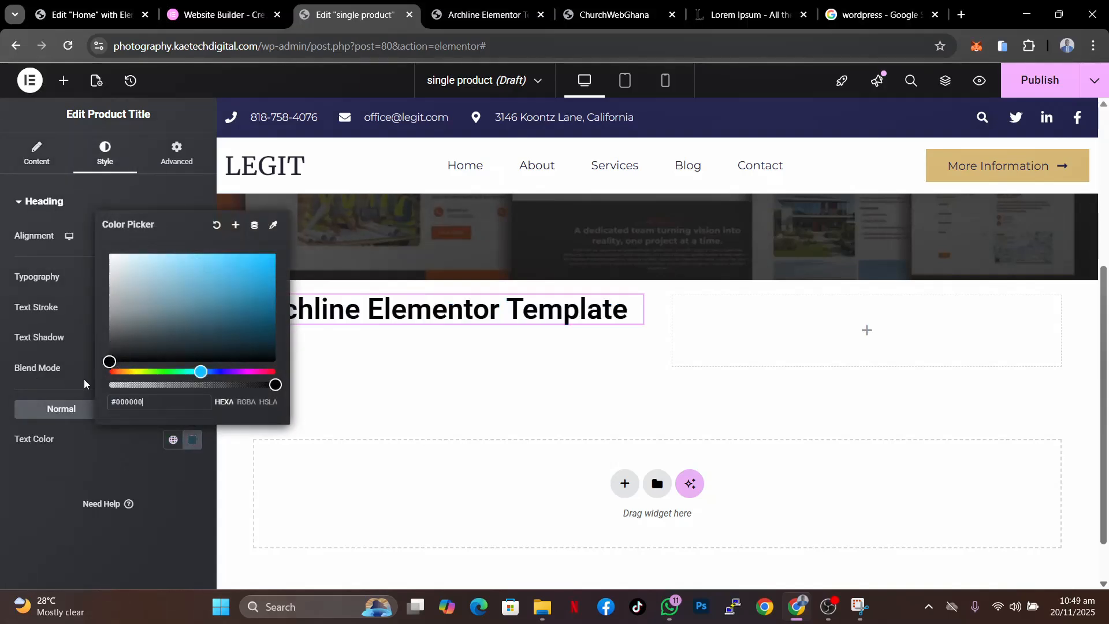
click(74, 470)
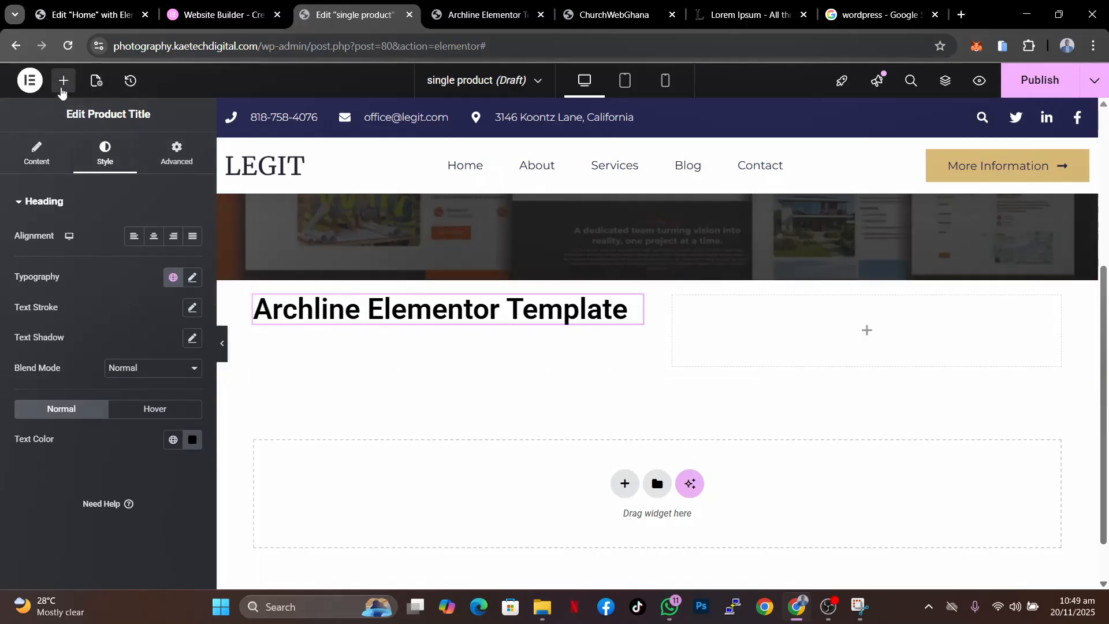
- Add a Product Price widget below the product title
click(64, 81)
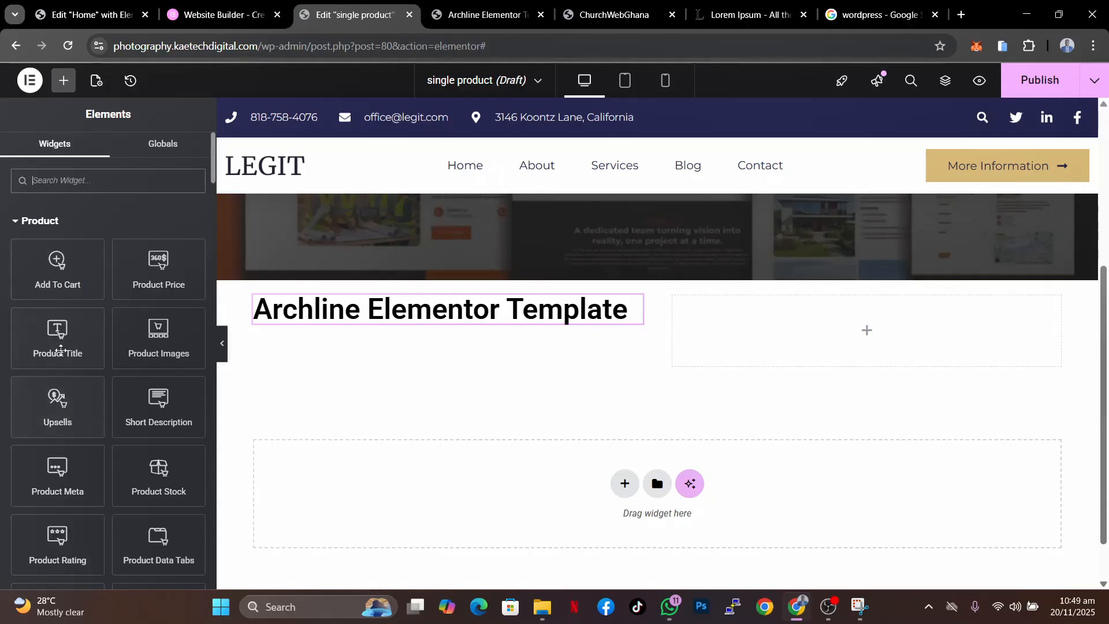
drag(155, 268, 296, 322)
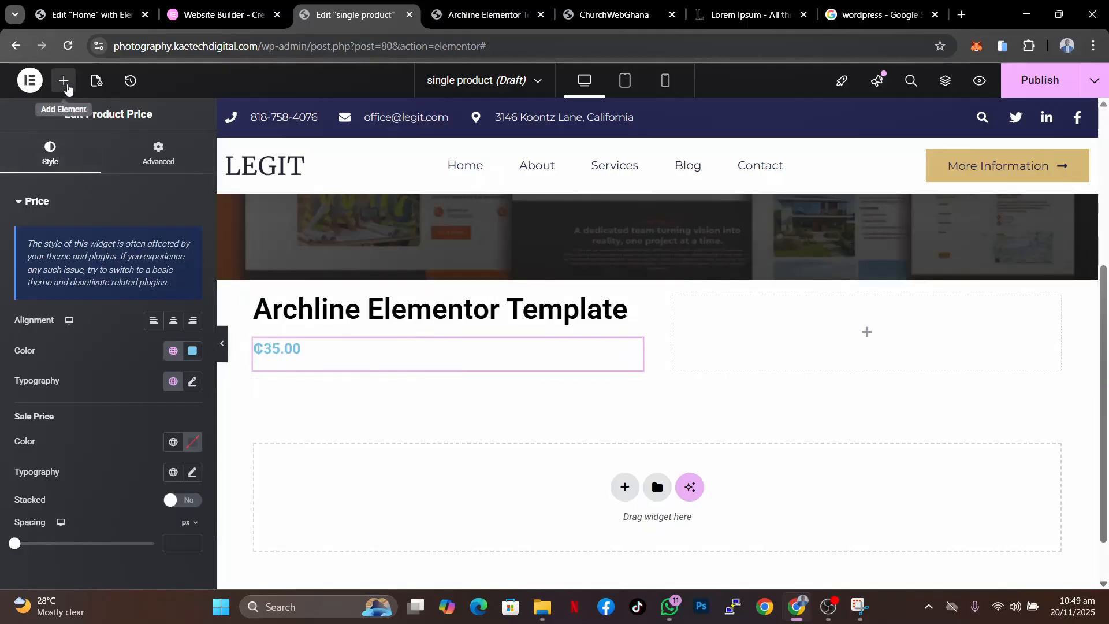
- Add a Product Content widget below the product price in the left column
click(65, 81)
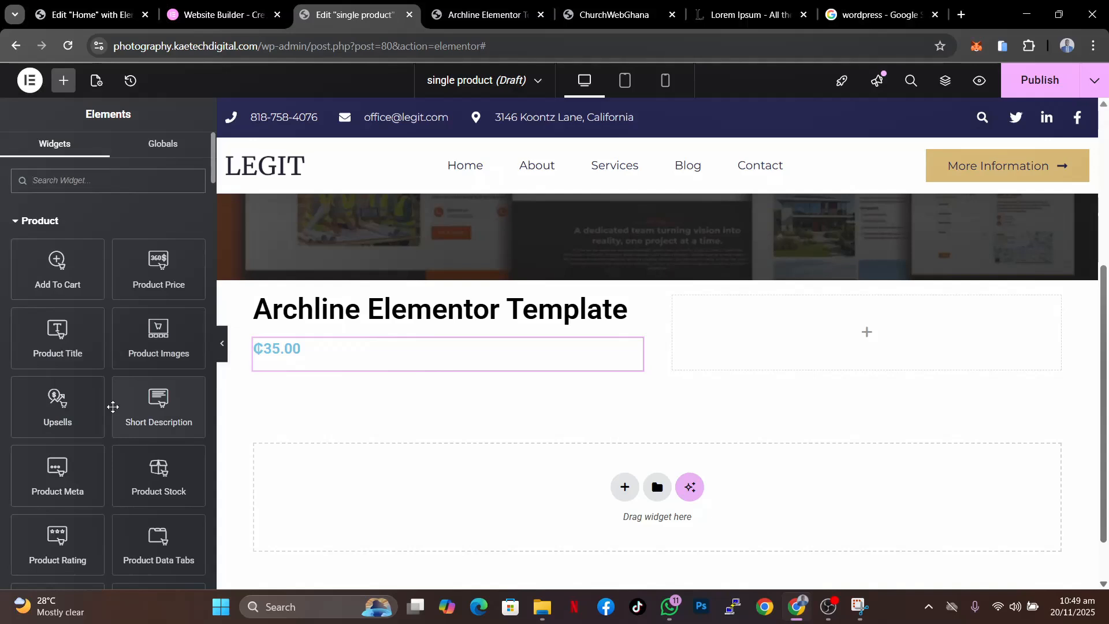
scroll(113, 407, down, 3)
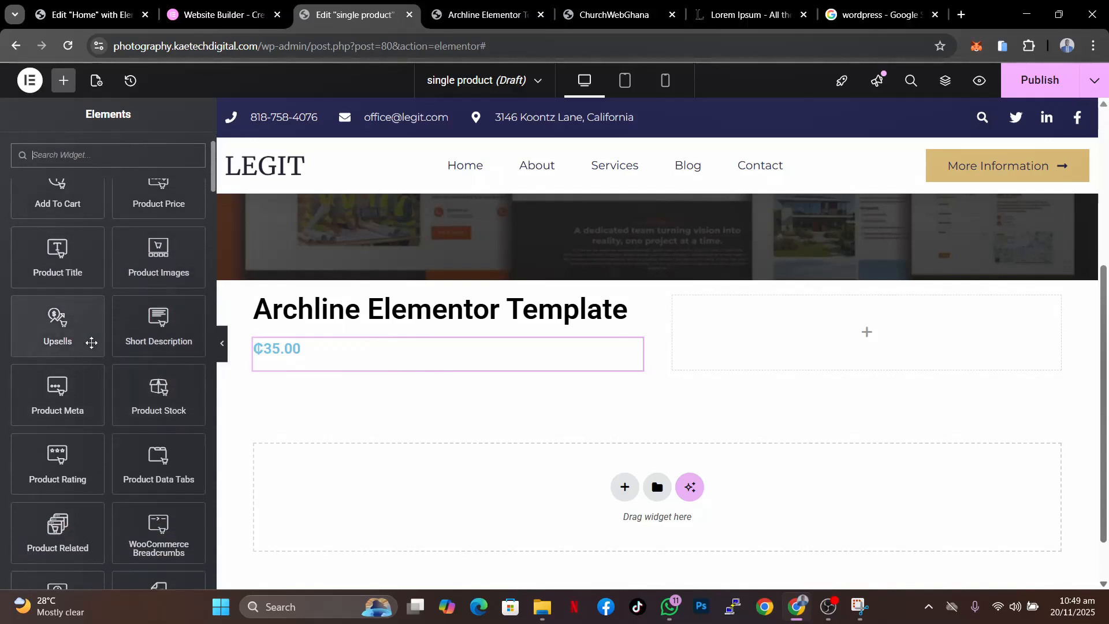
scroll(91, 342, down, 4)
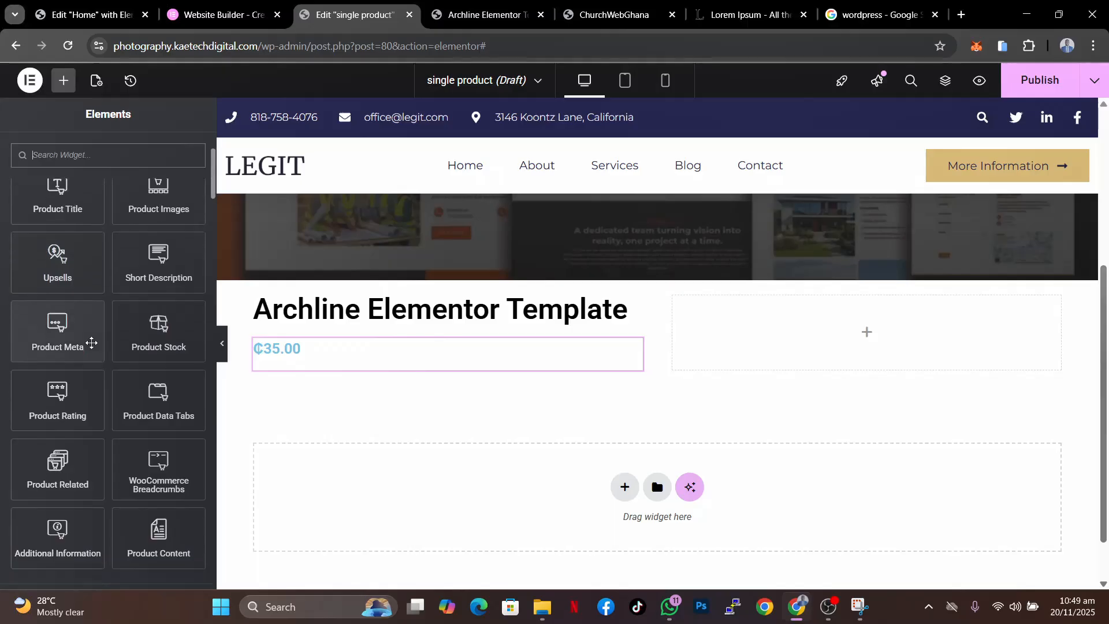
scroll(91, 342, down, 1)
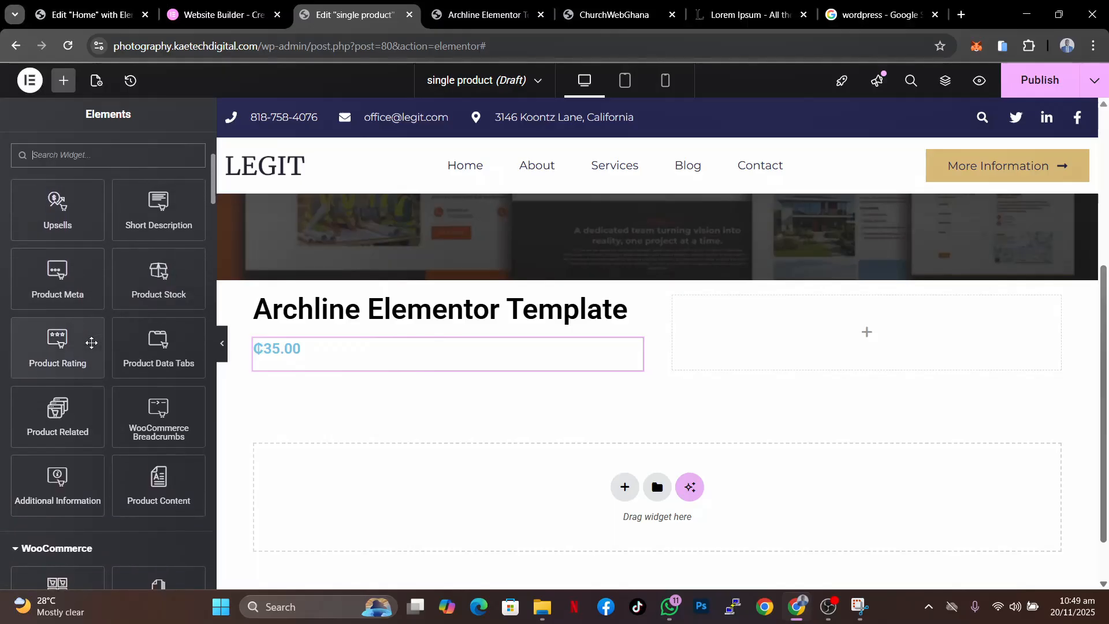
scroll(91, 343, up, 1)
drag(157, 494, 295, 371)
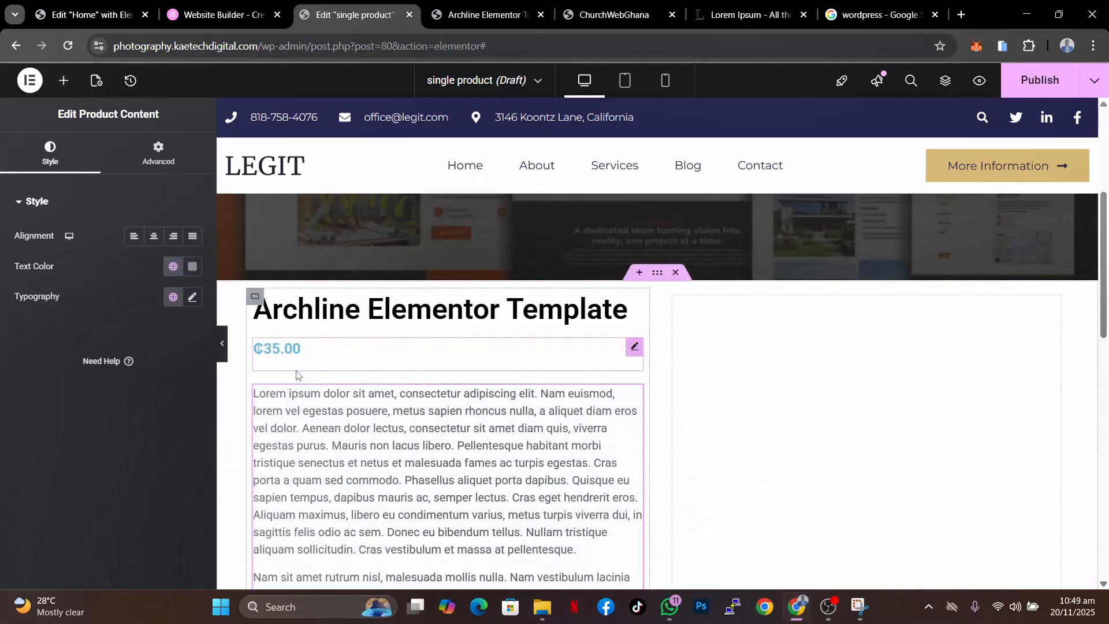
- Add an Add To Cart widget below the short description in the hero section
scroll(507, 442, down, 5)
scroll(507, 442, down, 5)
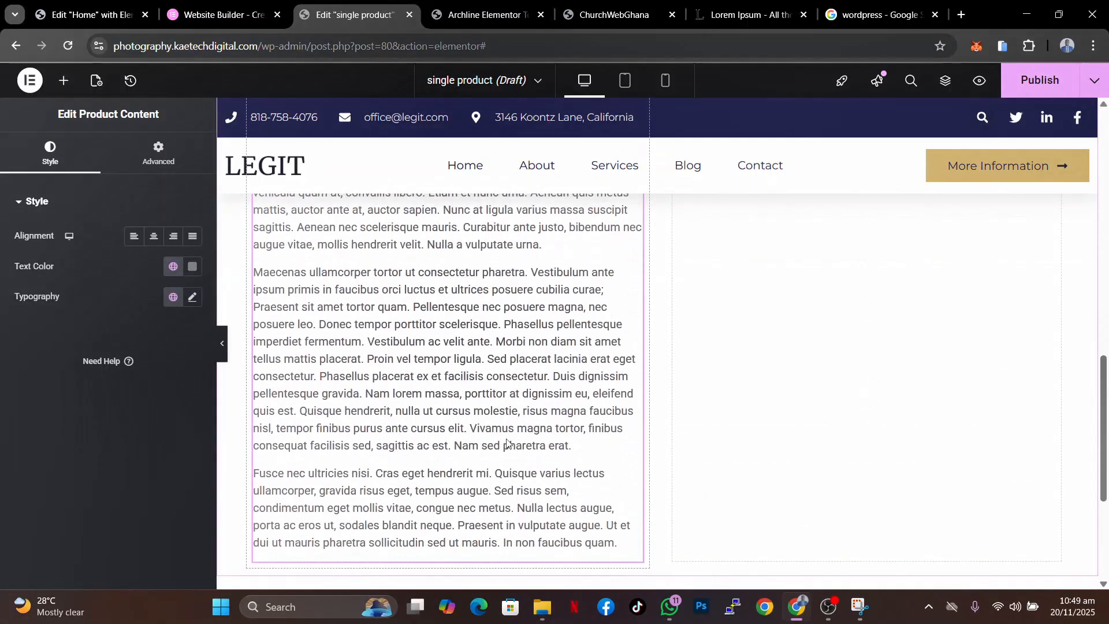
scroll(507, 442, up, 9)
scroll(507, 442, up, 2)
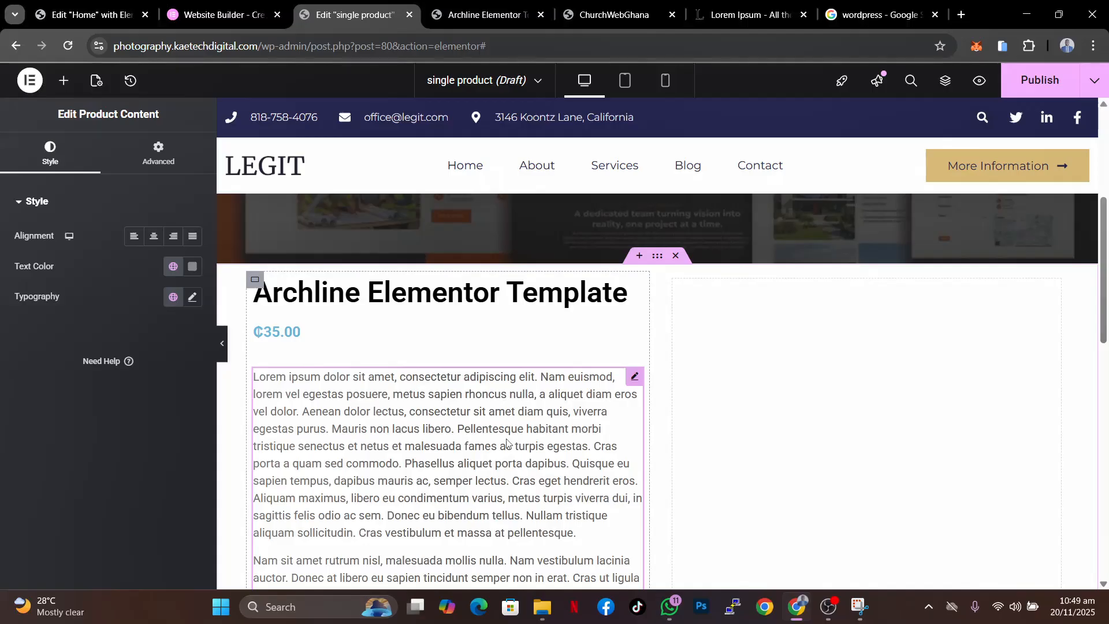
scroll(507, 442, up, 5)
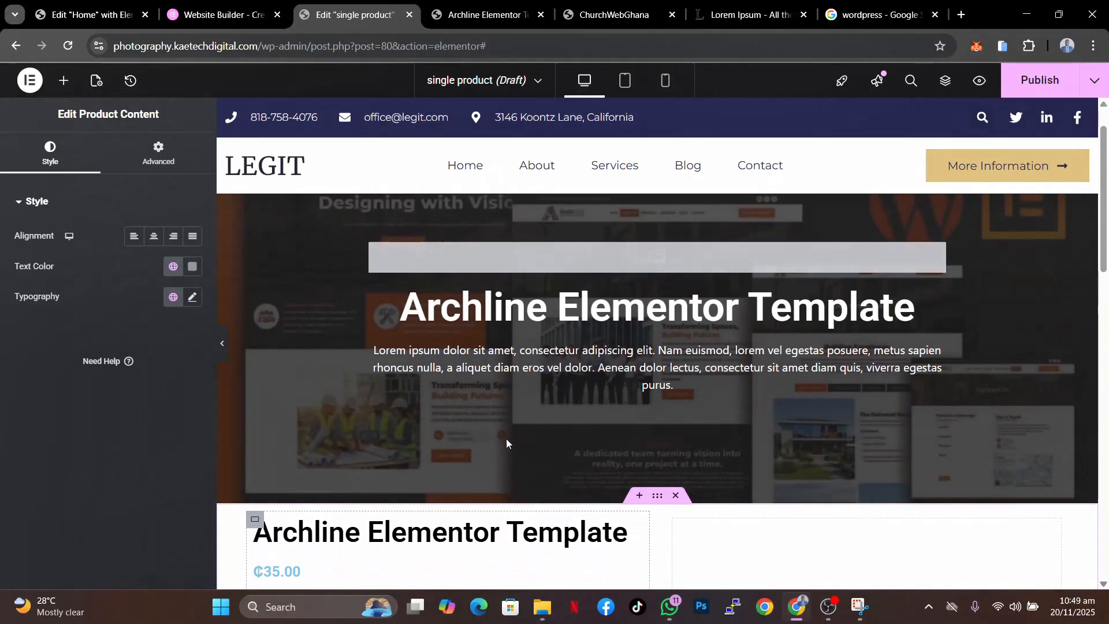
click(680, 395)
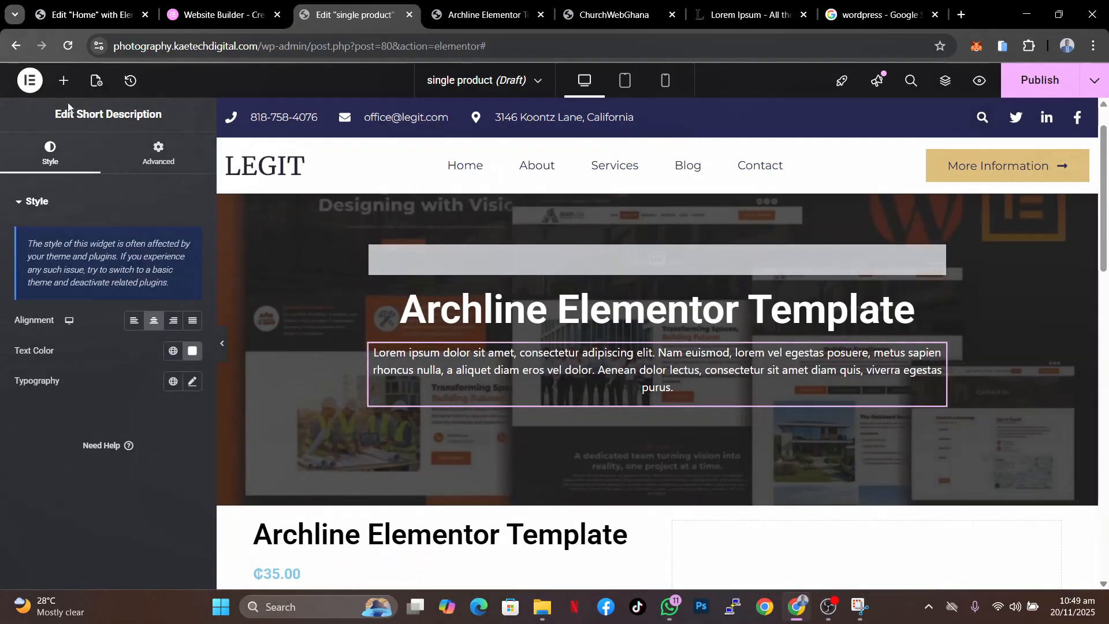
click(64, 80)
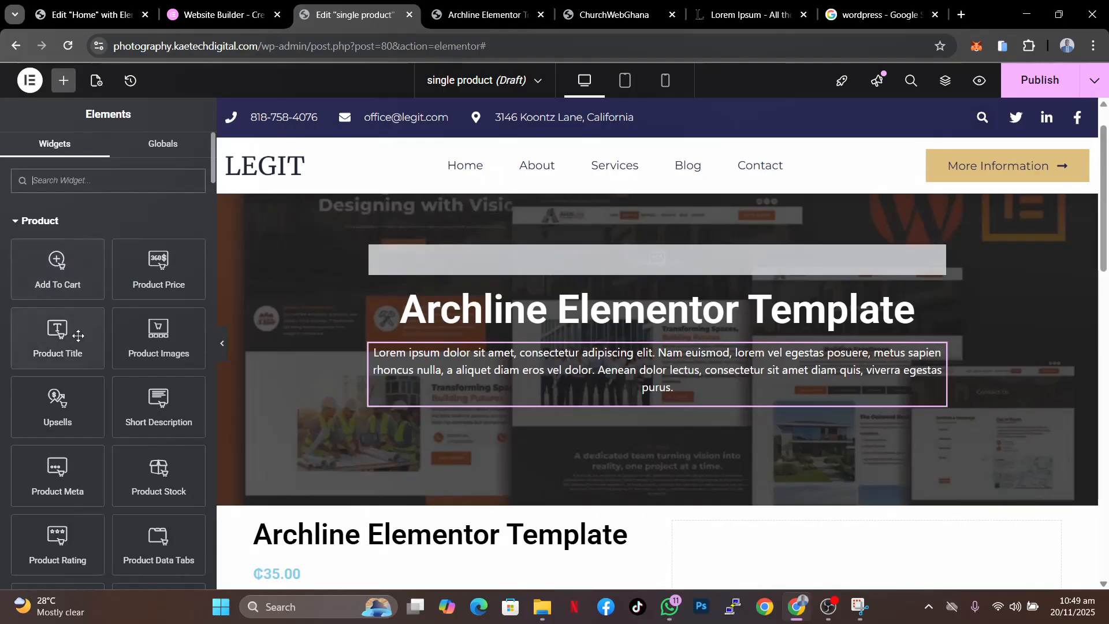
drag(57, 268, 568, 385)
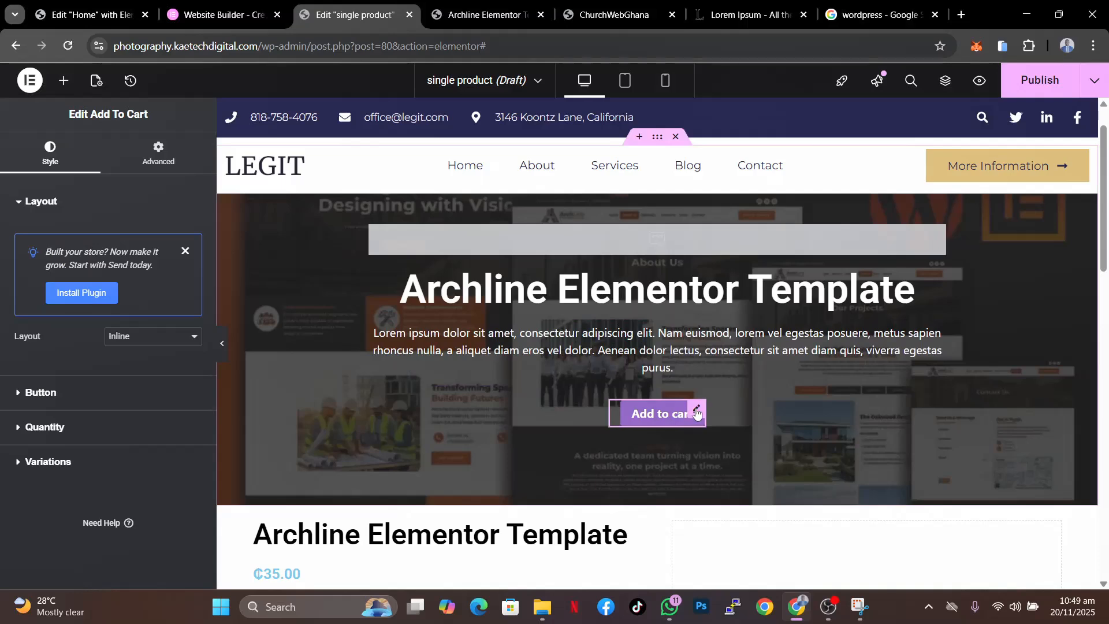
- Copy the Add To Cart widget and paste it below the product content in the left column
right_click(697, 412)
click(723, 321)
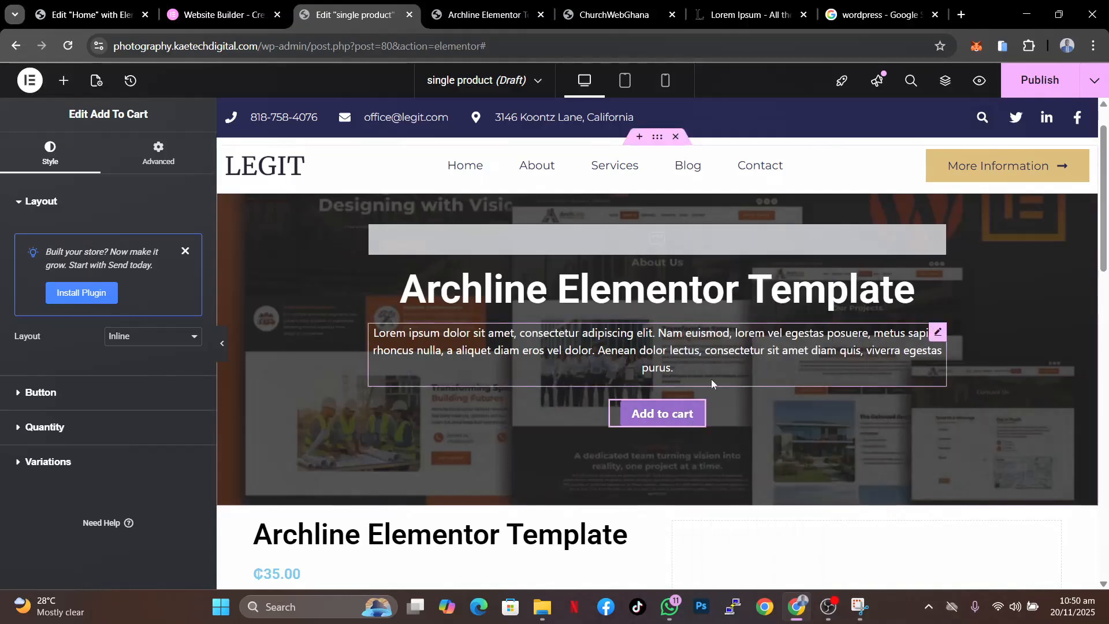
scroll(713, 416, down, 12)
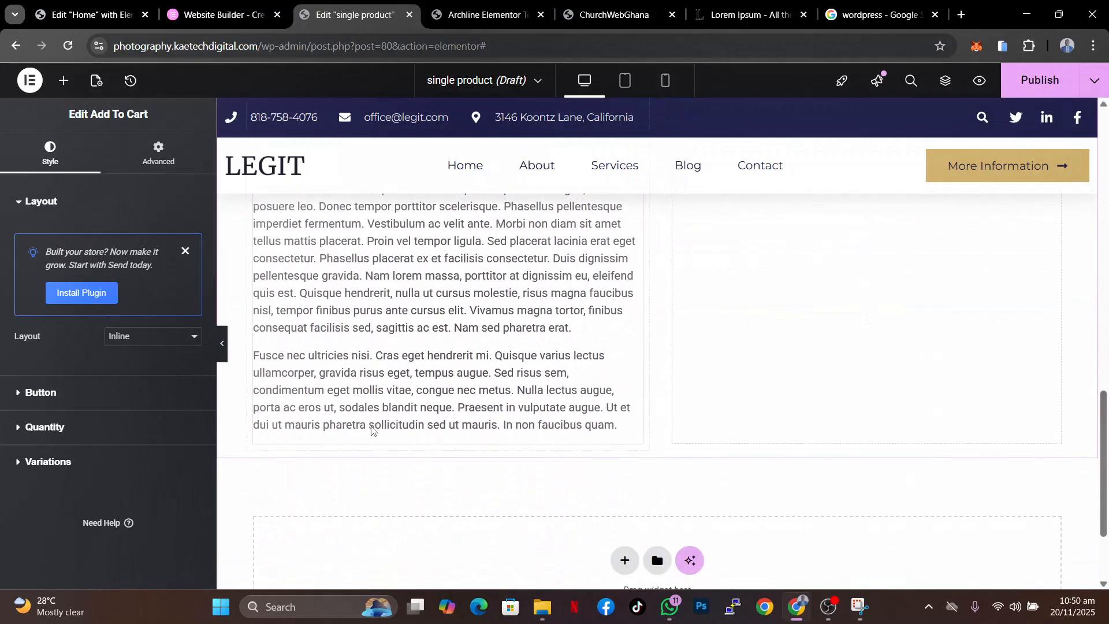
right_click(355, 424)
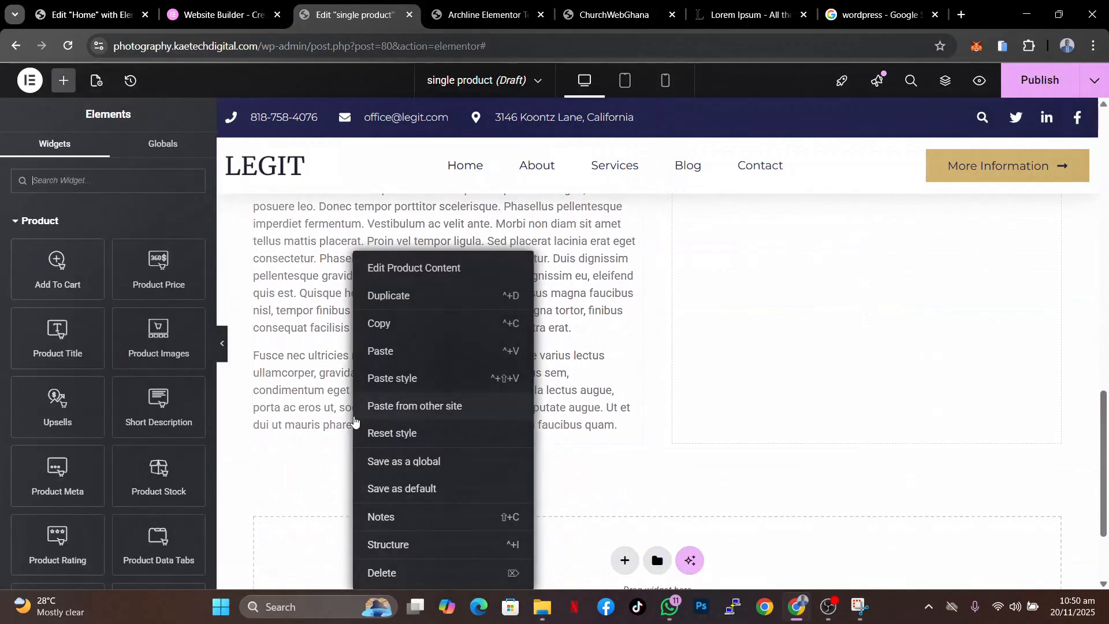
click(395, 353)
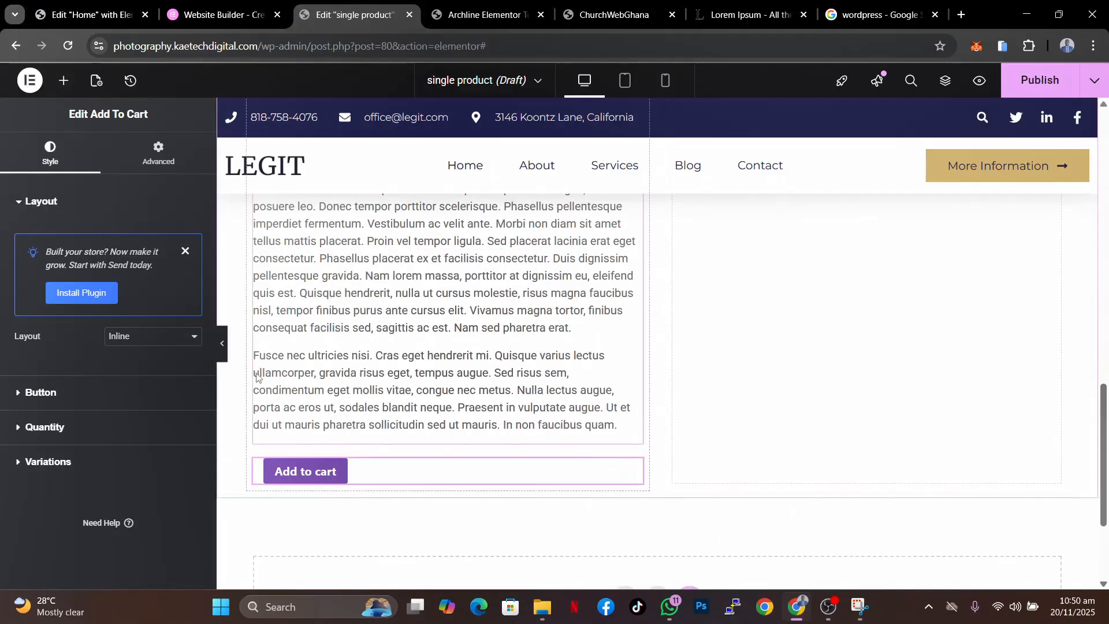
scroll(632, 318, up, 10)
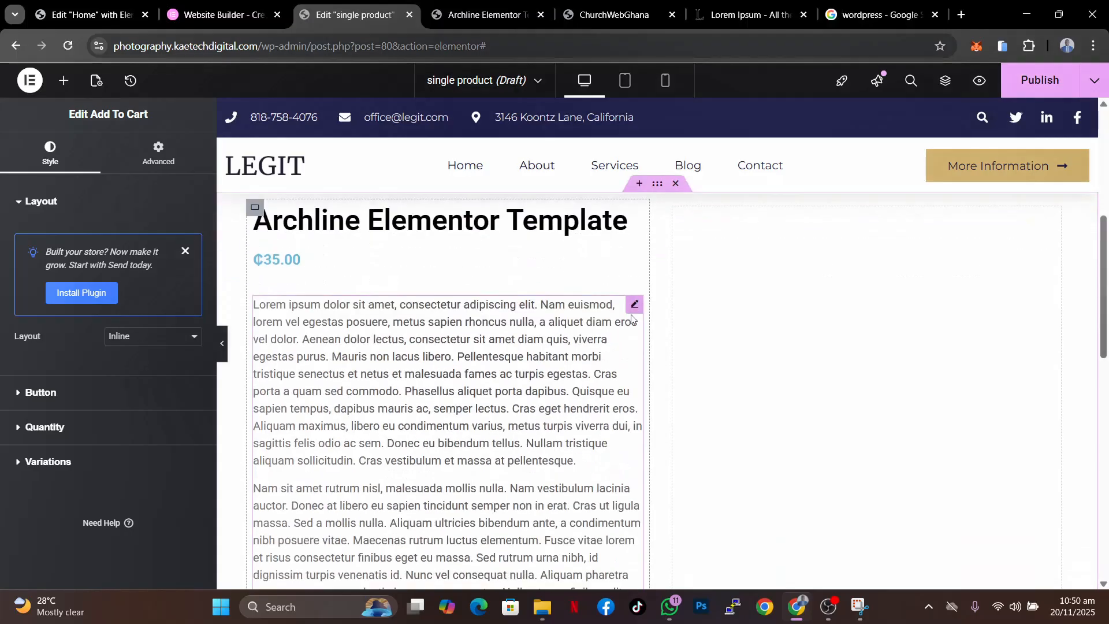
scroll(892, 511, down, 3)
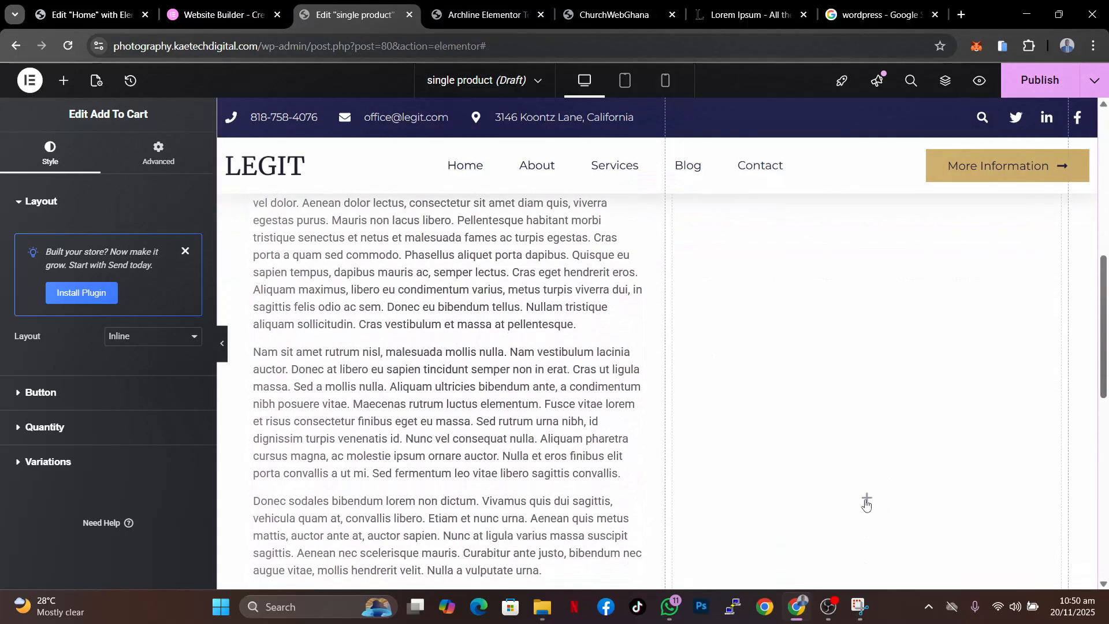
- Add a Product Images widget to the empty right column of the product section
click(866, 500)
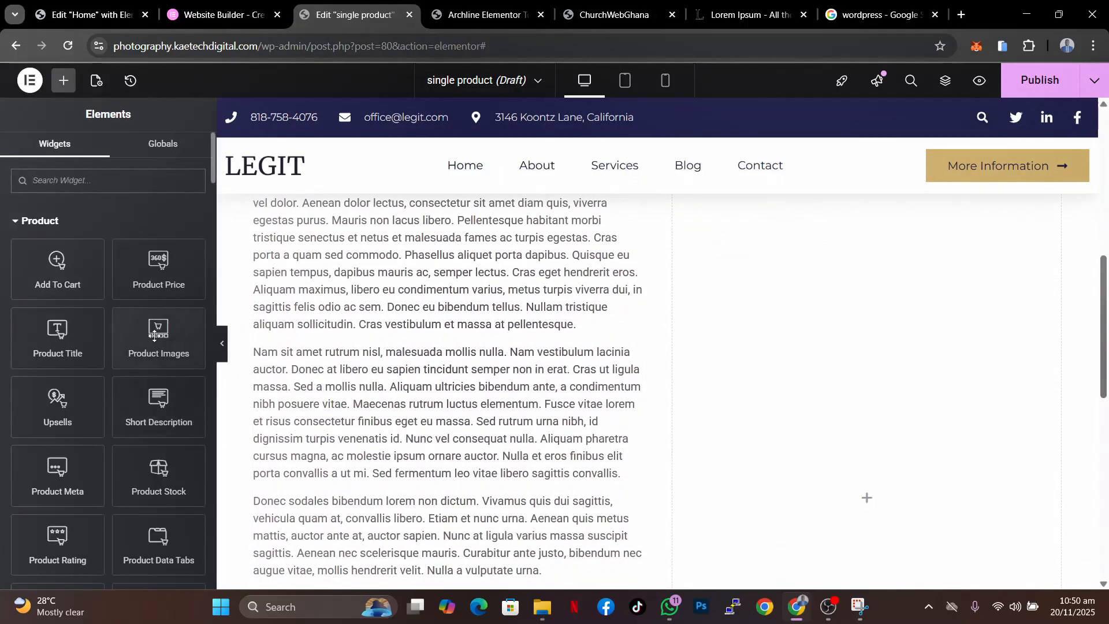
drag(153, 337, 827, 480)
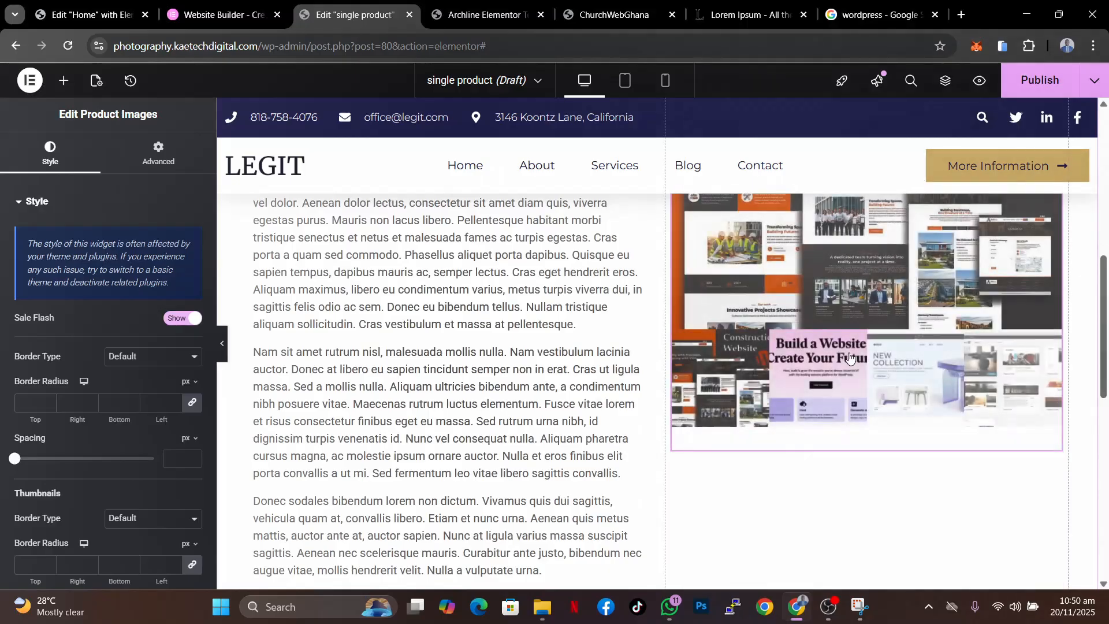
scroll(849, 354, up, 5)
scroll(849, 354, down, 3)
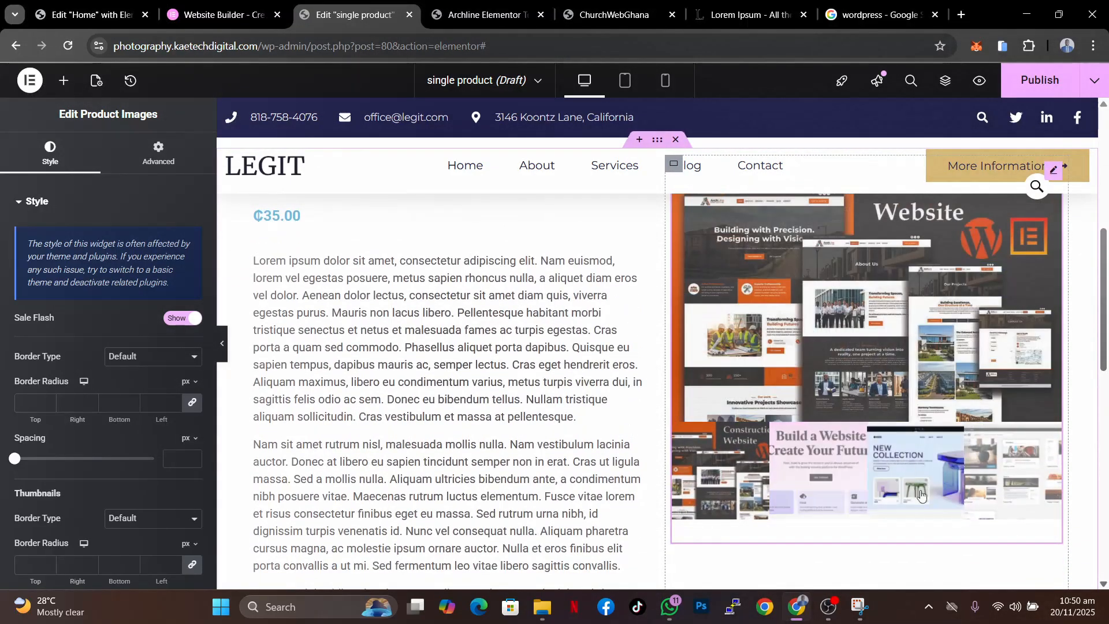
- Set the product images' thumbnail spacing to 13 px
scroll(933, 511, up, 3)
scroll(661, 448, down, 1)
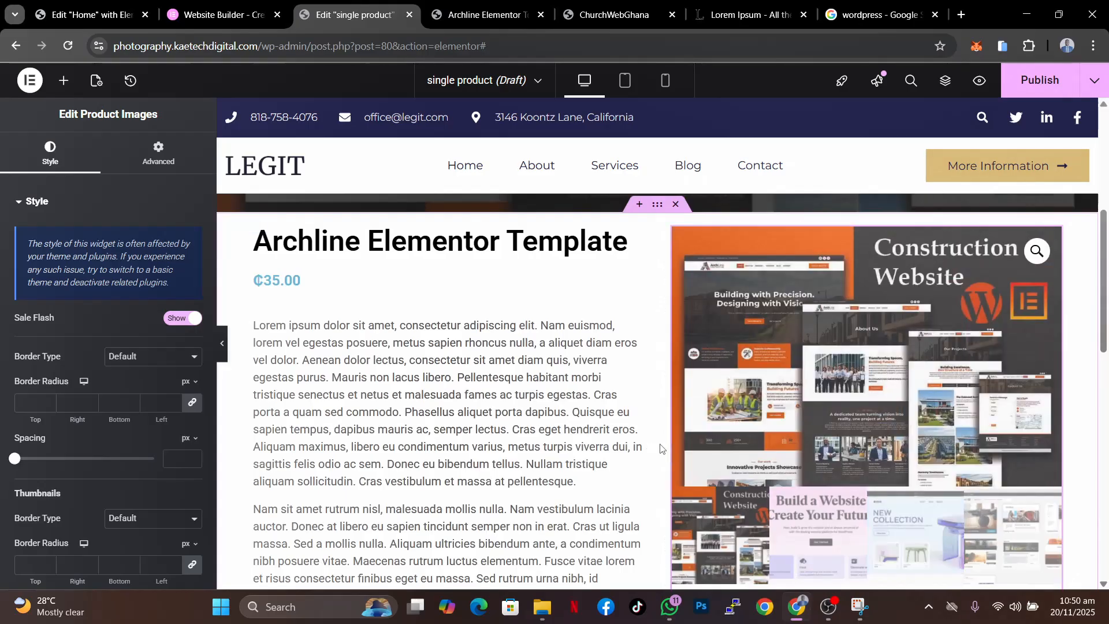
scroll(108, 495, down, 3)
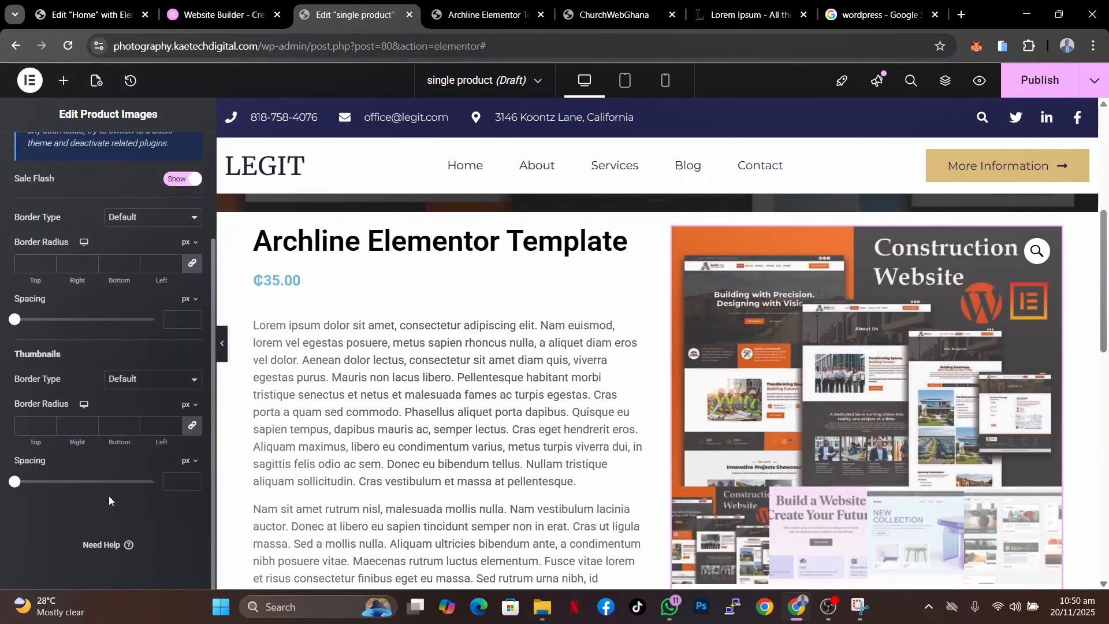
drag(15, 482, 35, 484)
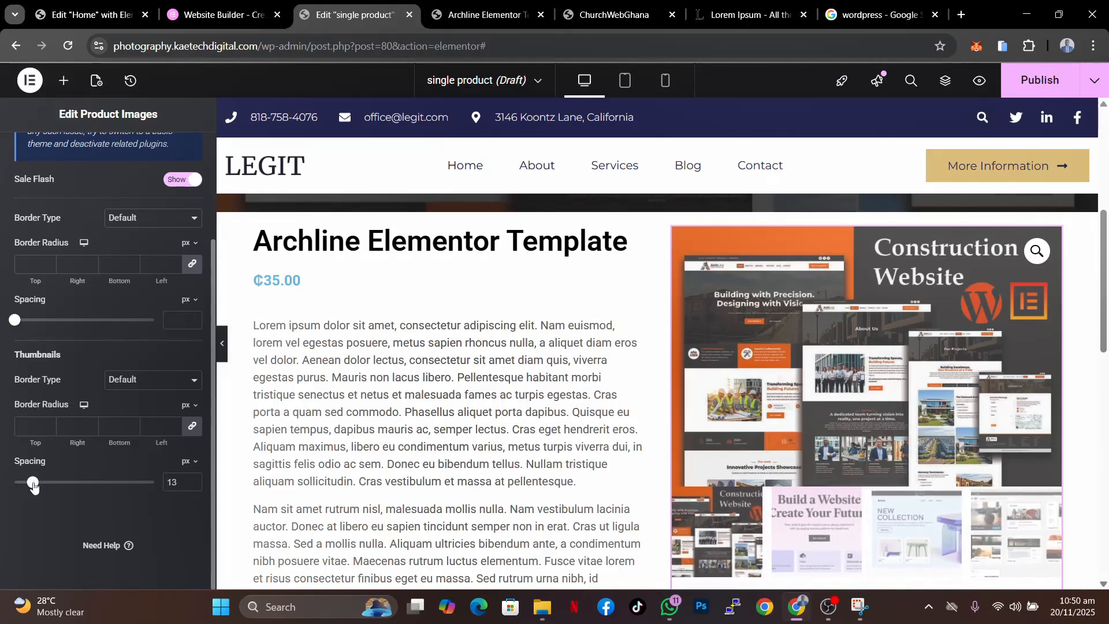
- Scroll through the single product template to review its layout
scroll(934, 415, down, 6)
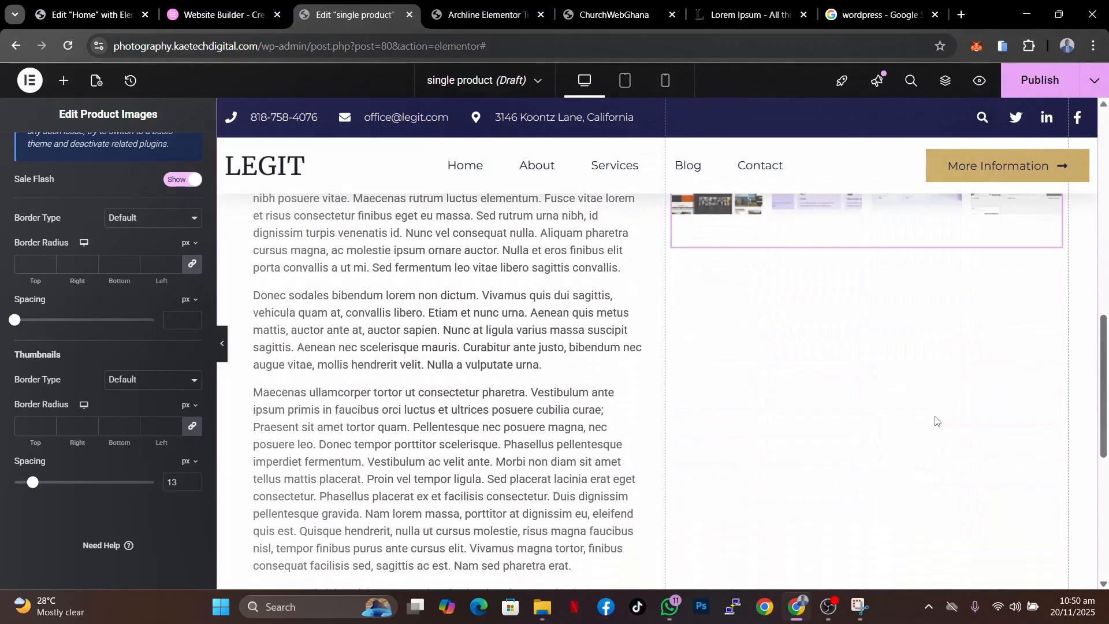
scroll(935, 420, up, 6)
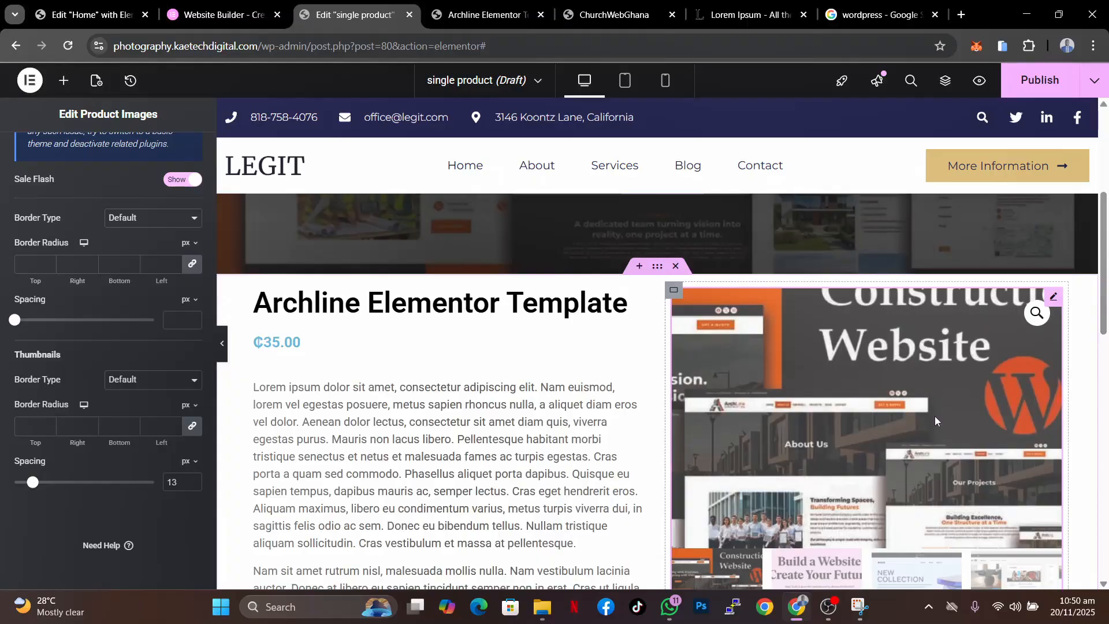
scroll(935, 420, down, 3)
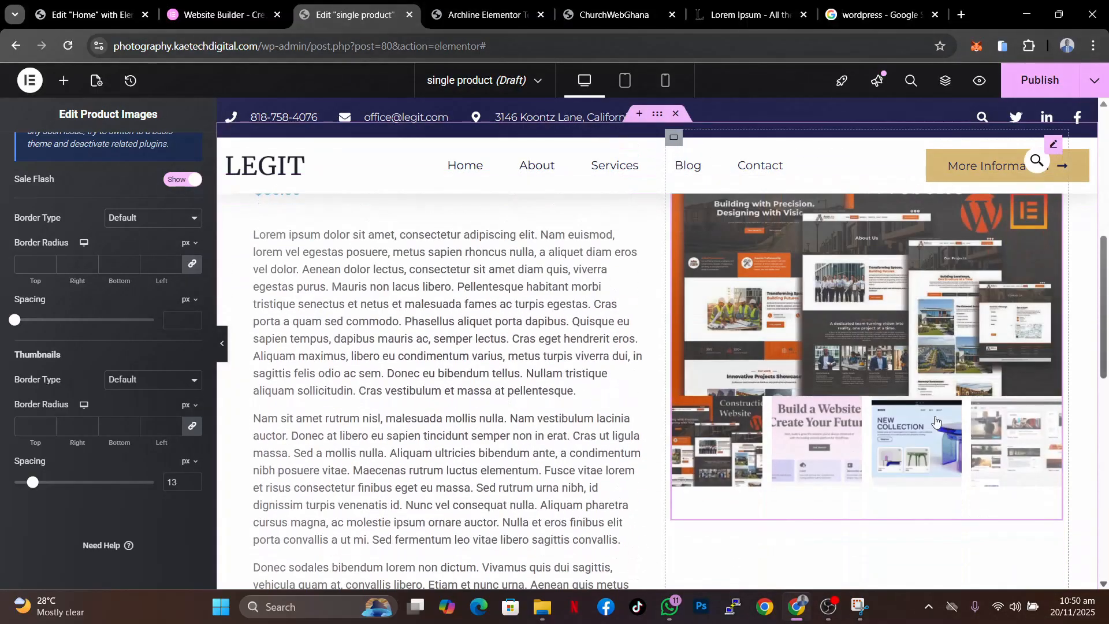
scroll(935, 421, up, 7)
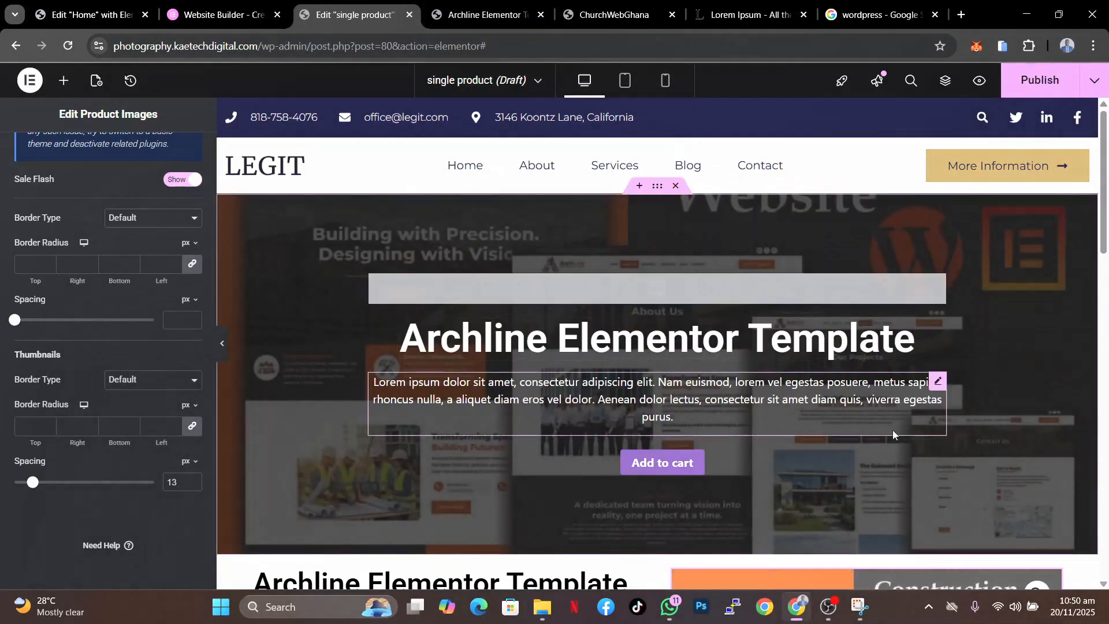
scroll(893, 430, down, 10)
scroll(892, 430, up, 10)
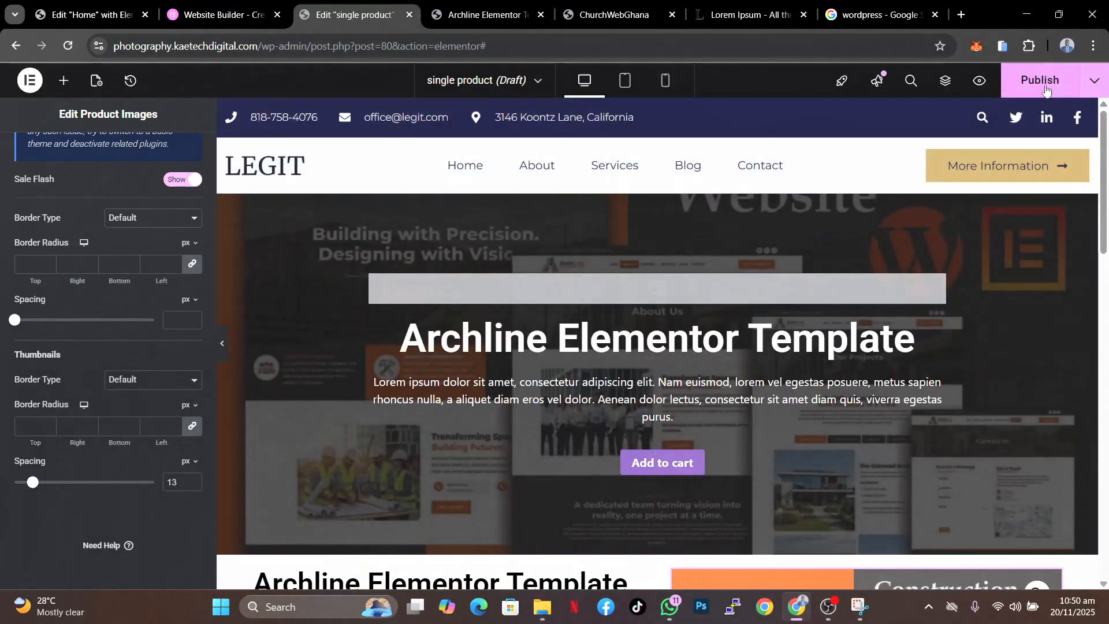
scroll(664, 379, down, 10)
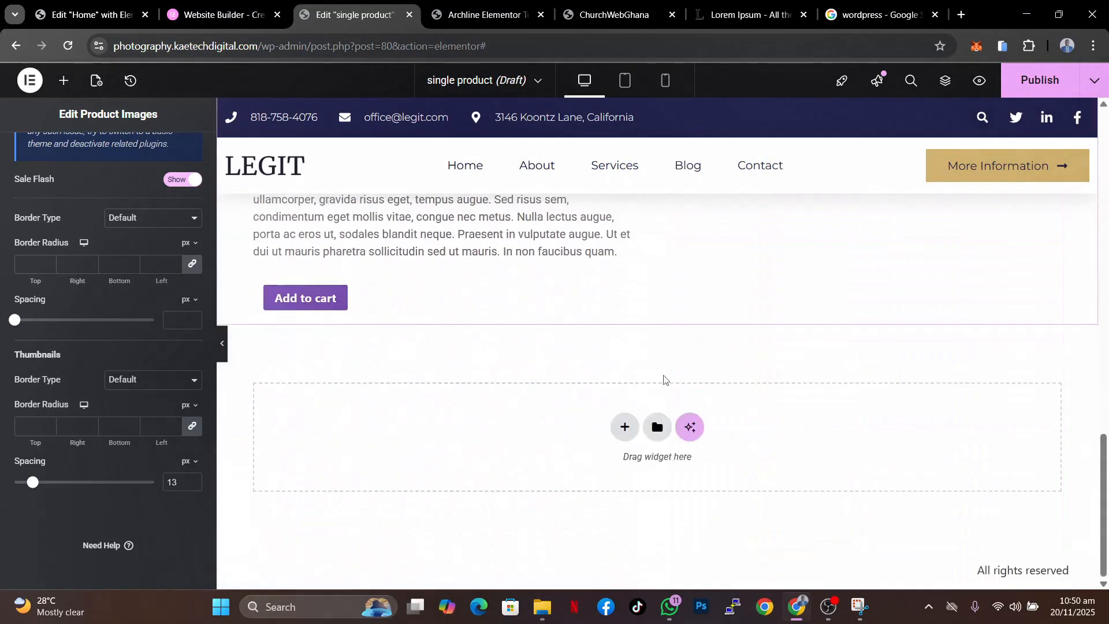
scroll(663, 380, up, 1)
scroll(664, 380, down, 1)
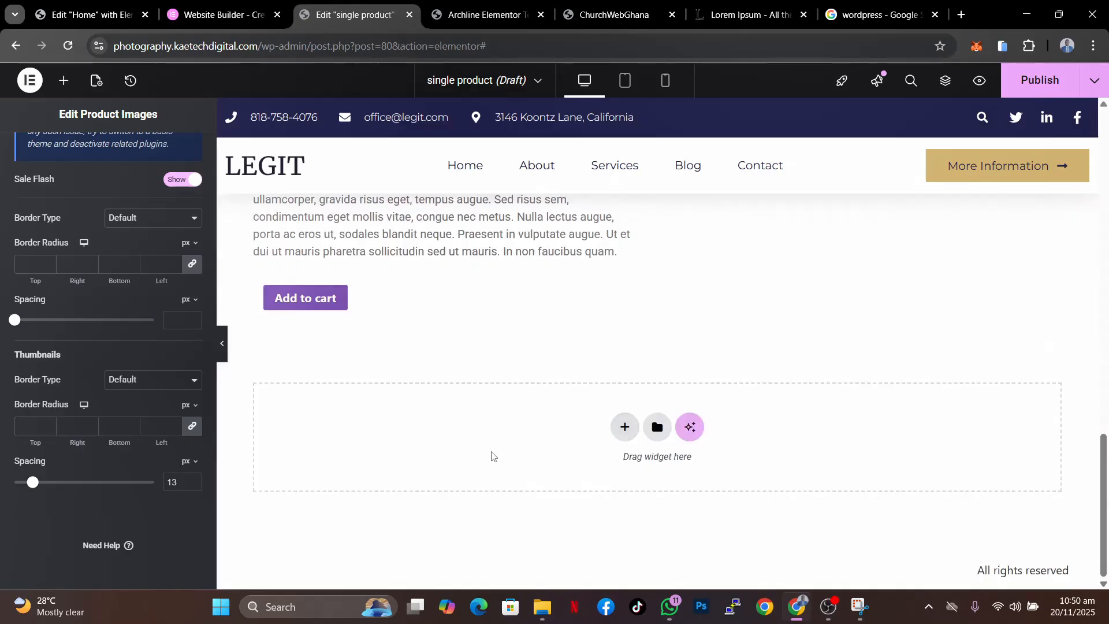
scroll(842, 347, up, 10)
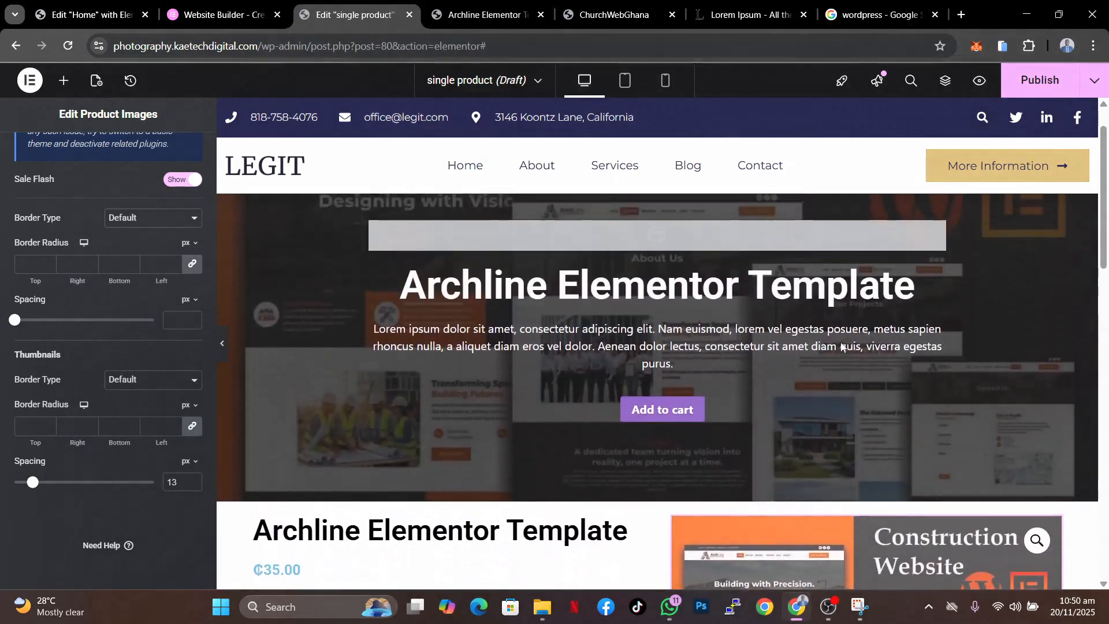
scroll(842, 347, up, 1)
scroll(842, 346, down, 4)
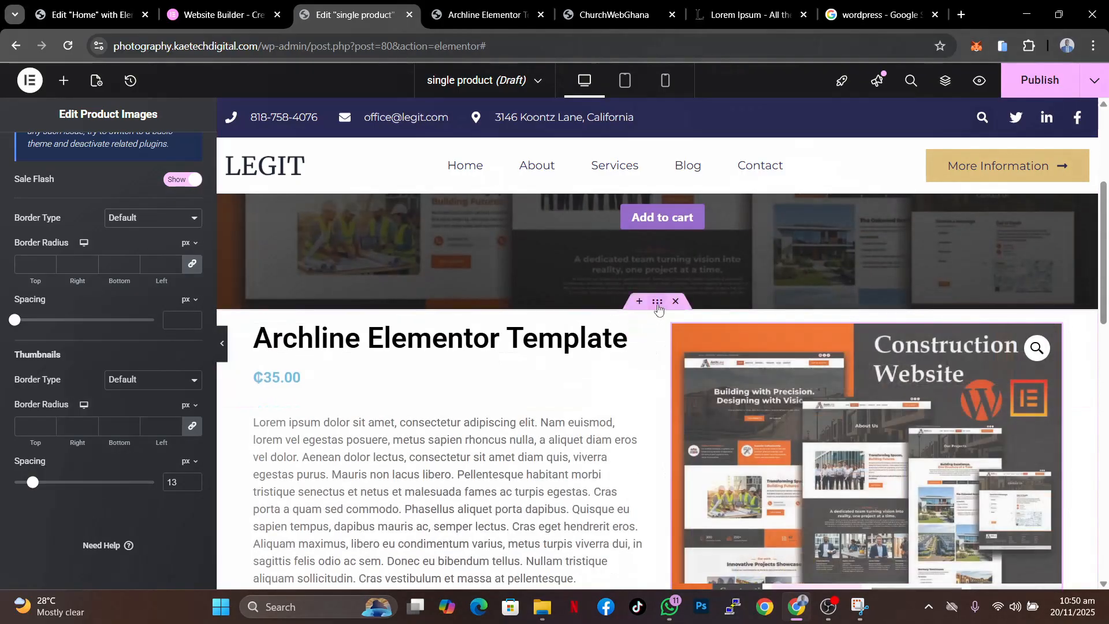
- Set the product section container's top and bottom padding to 80 px with values unlinked
click(658, 306)
click(175, 153)
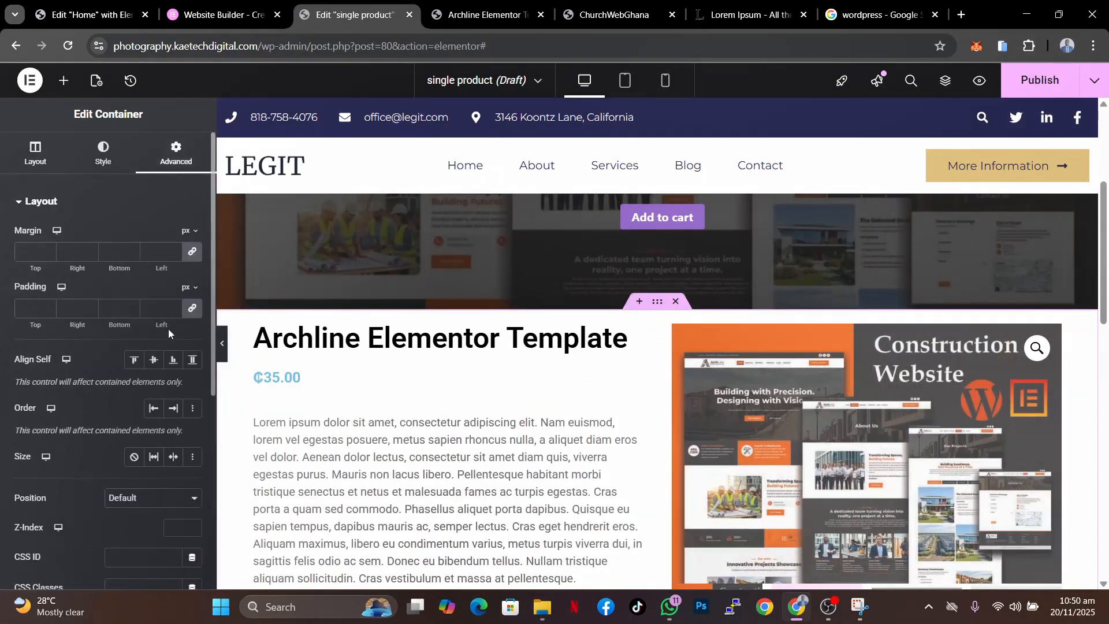
click(192, 311)
click(21, 309)
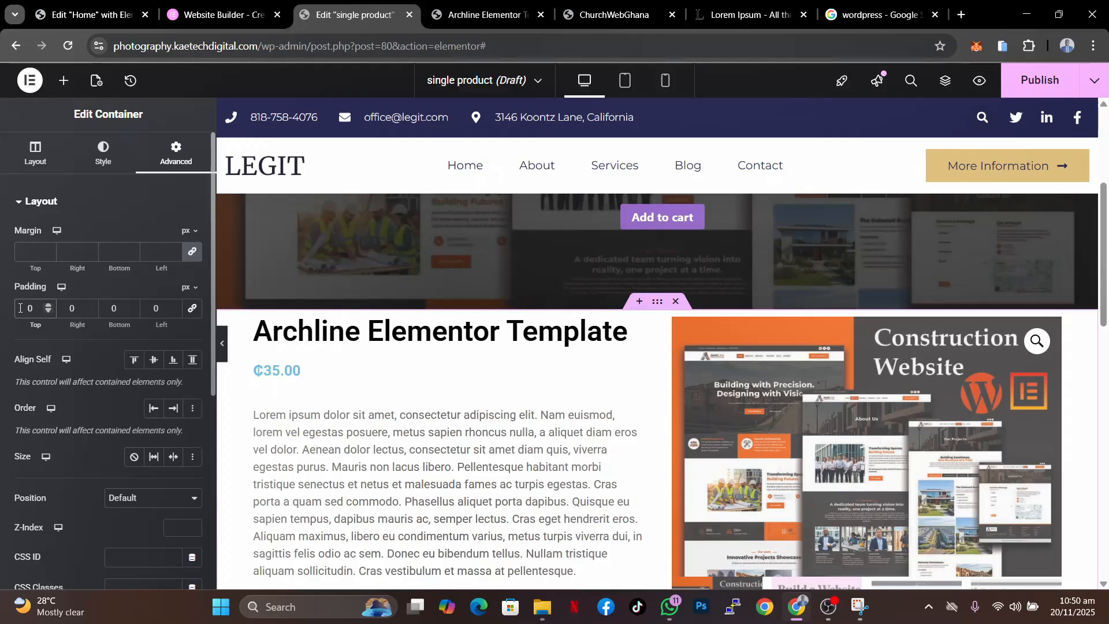
text(5)
key(BackSpace)
text(8)
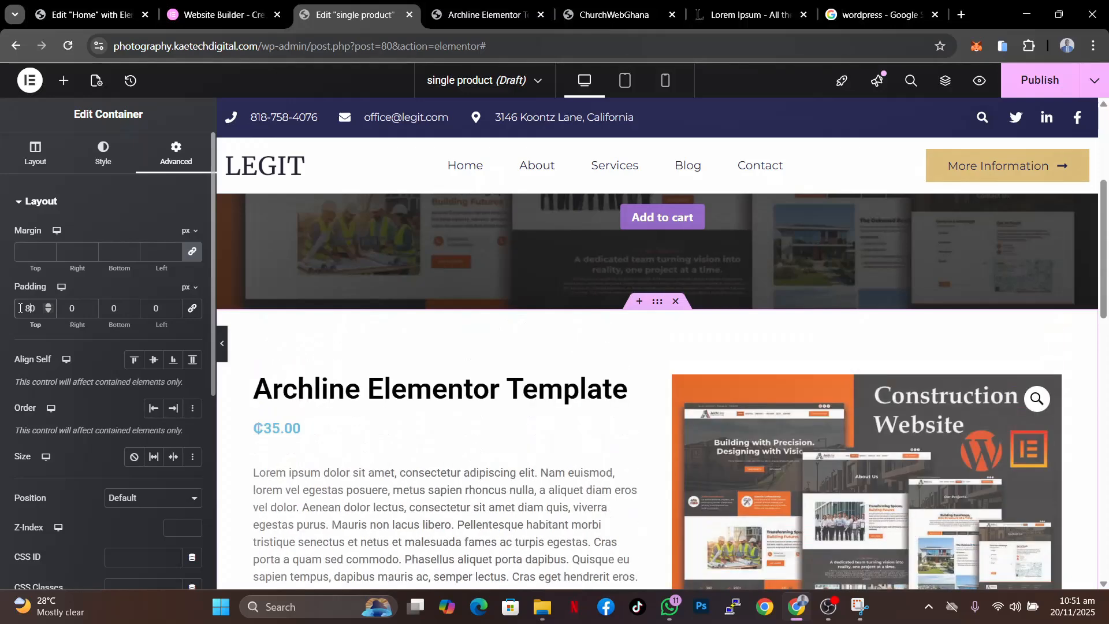
click(107, 309)
text(8)
- Set the product section container's gaps to 40 px
click(35, 153)
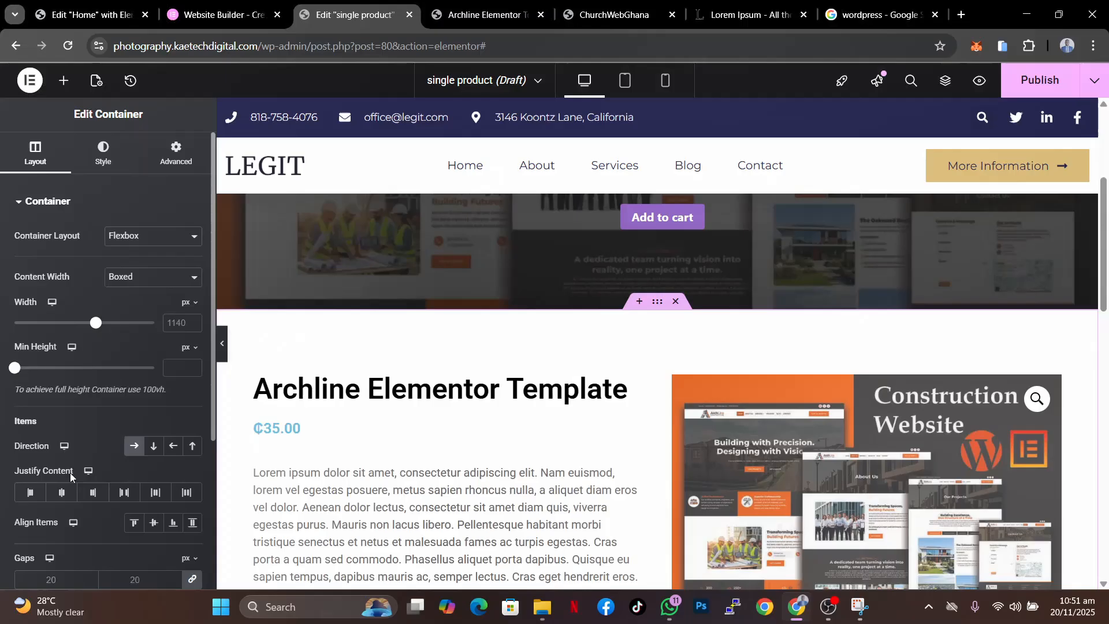
click(36, 578)
text(40)
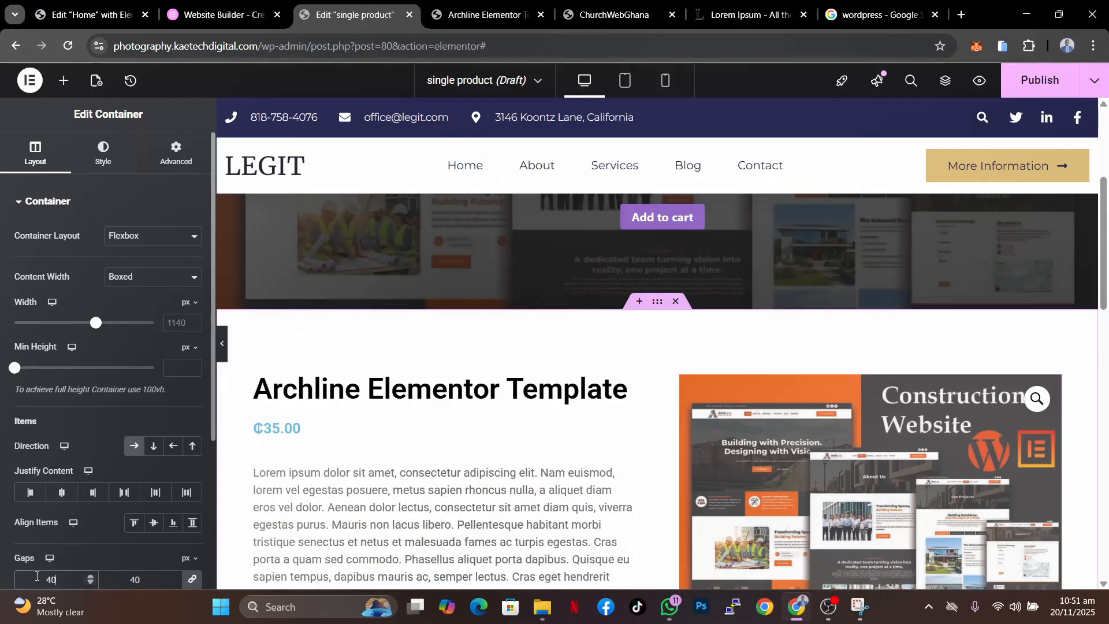
- Scroll through the template to review the spacing changes
scroll(926, 512, down, 6)
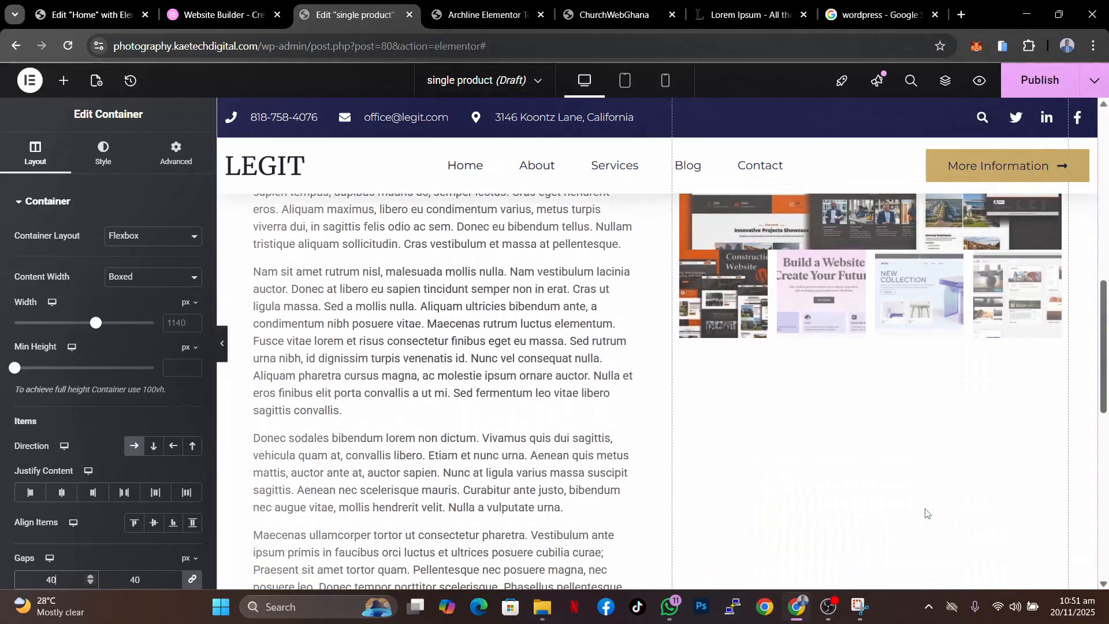
scroll(926, 513, up, 5)
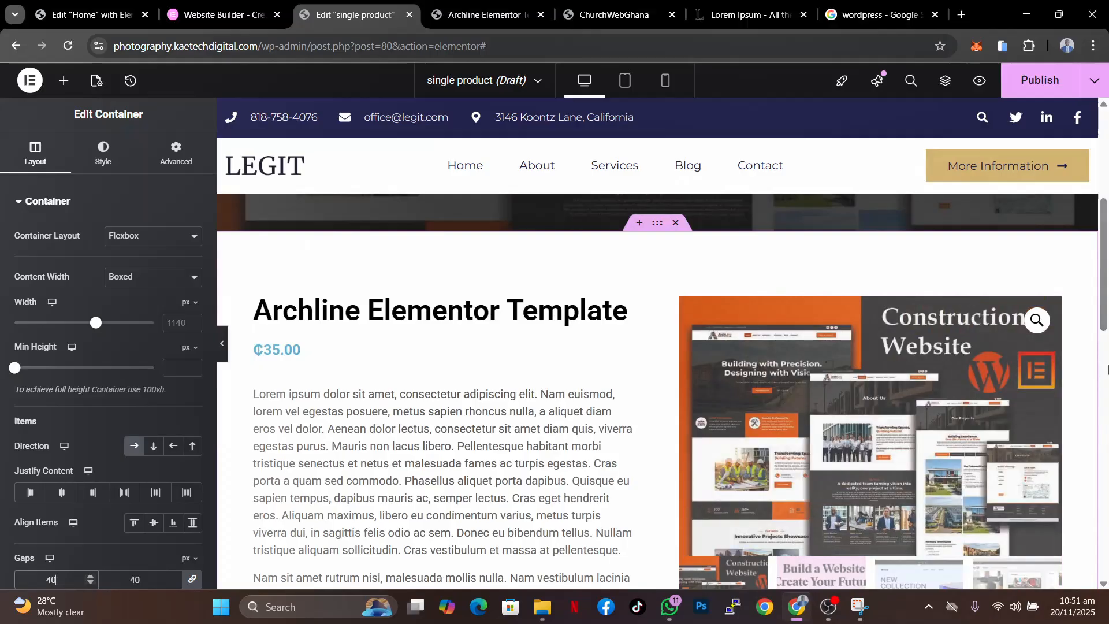
scroll(840, 443, down, 8)
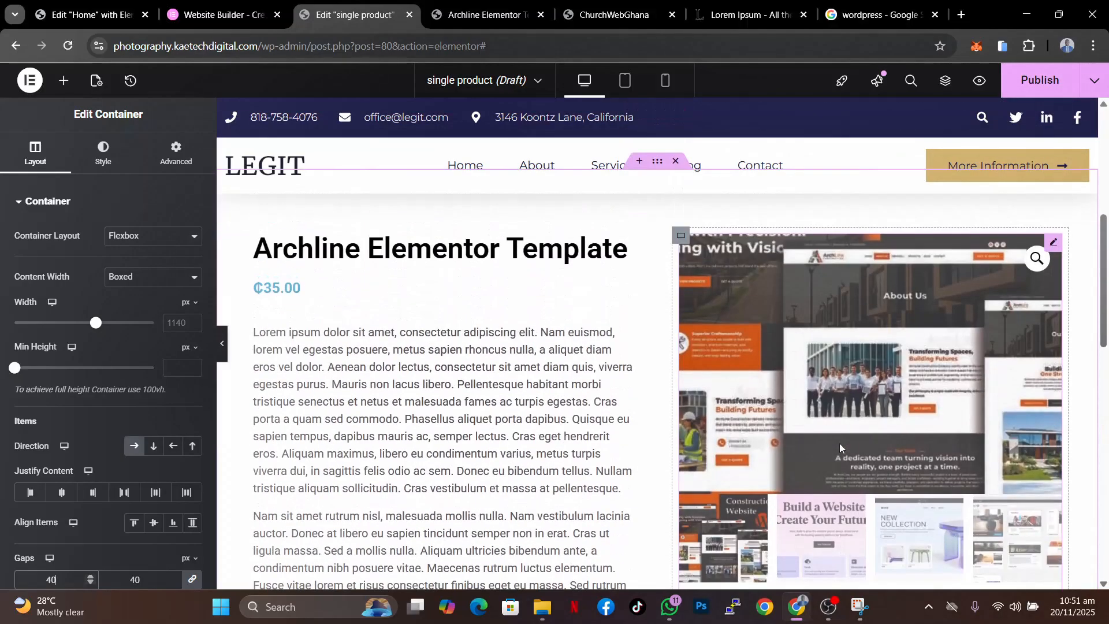
scroll(839, 448, up, 10)
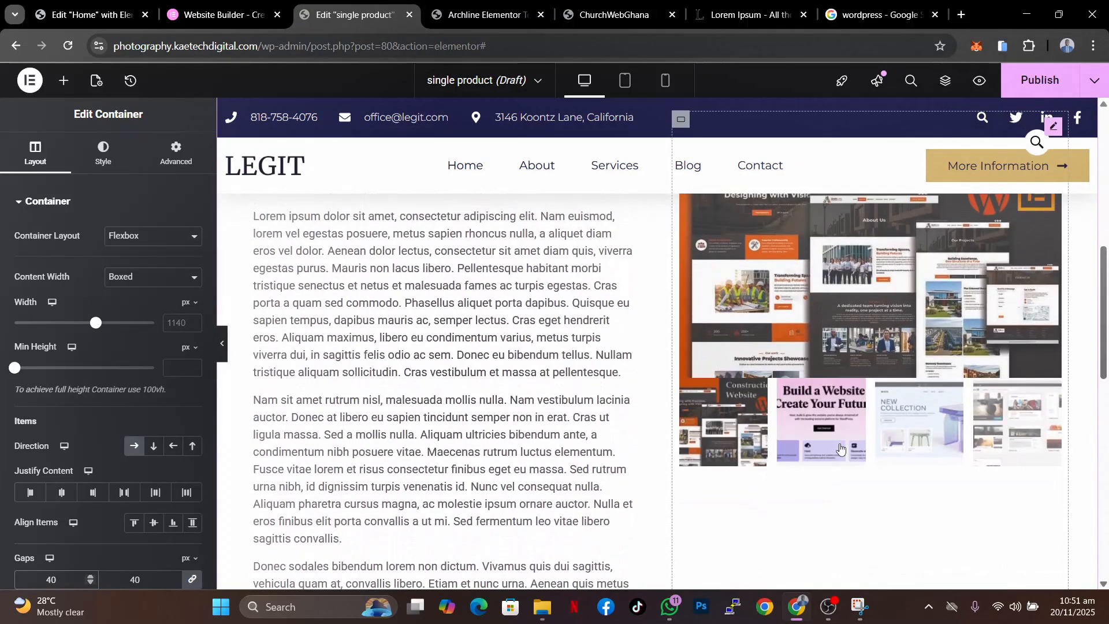
scroll(840, 447, up, 3)
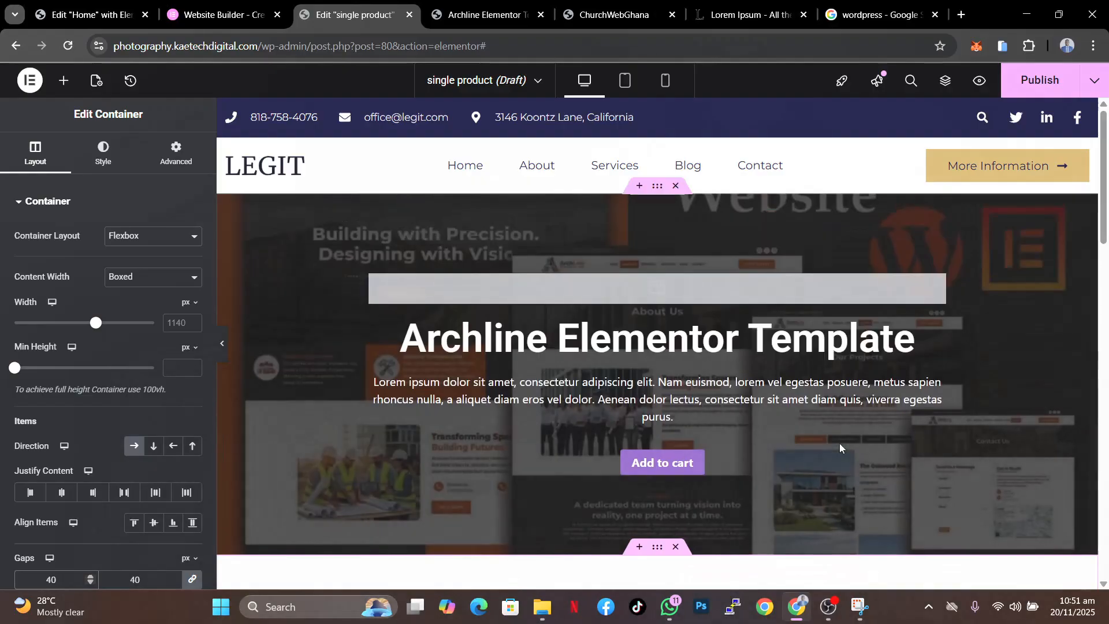
scroll(840, 448, down, 3)
scroll(840, 442, down, 8)
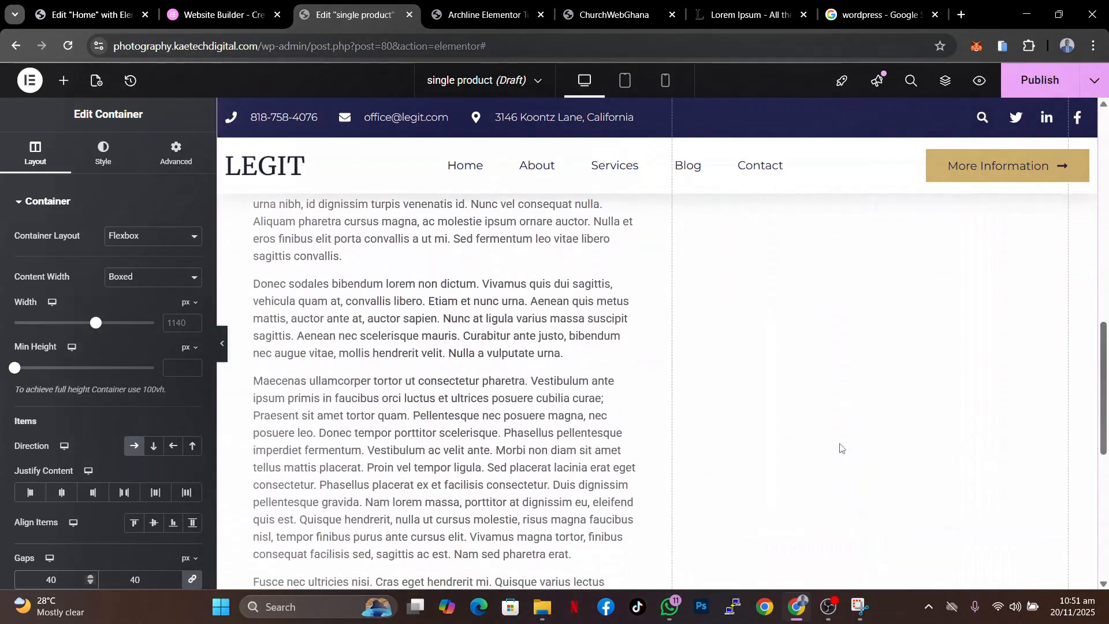
scroll(840, 448, up, 6)
scroll(840, 442, up, 5)
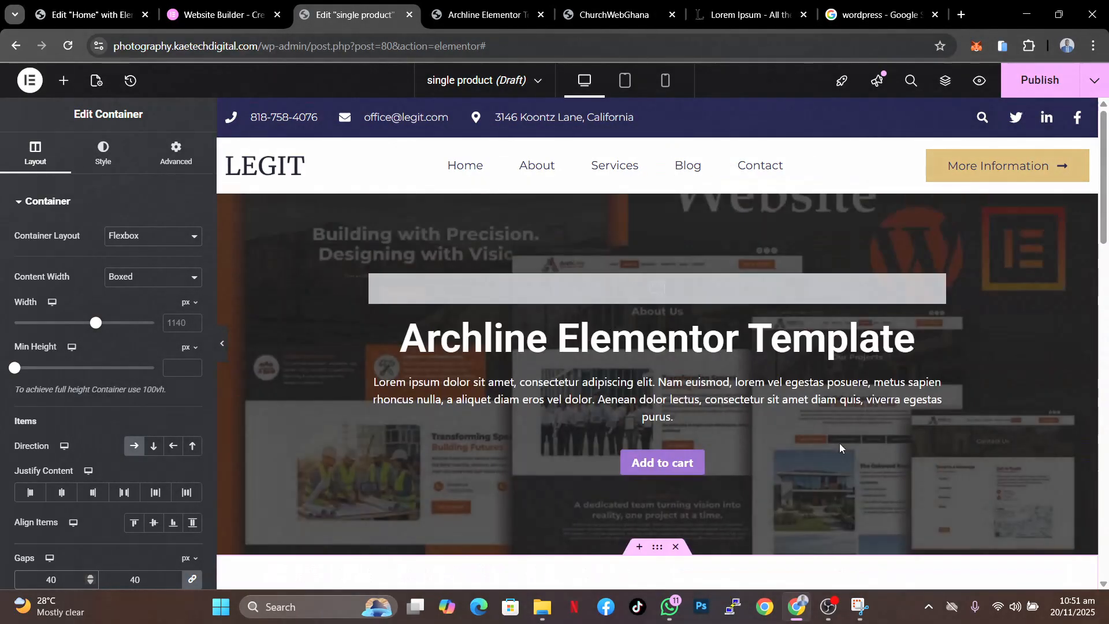
- Publish the template with an Include condition for all Products and save
click(1021, 82)
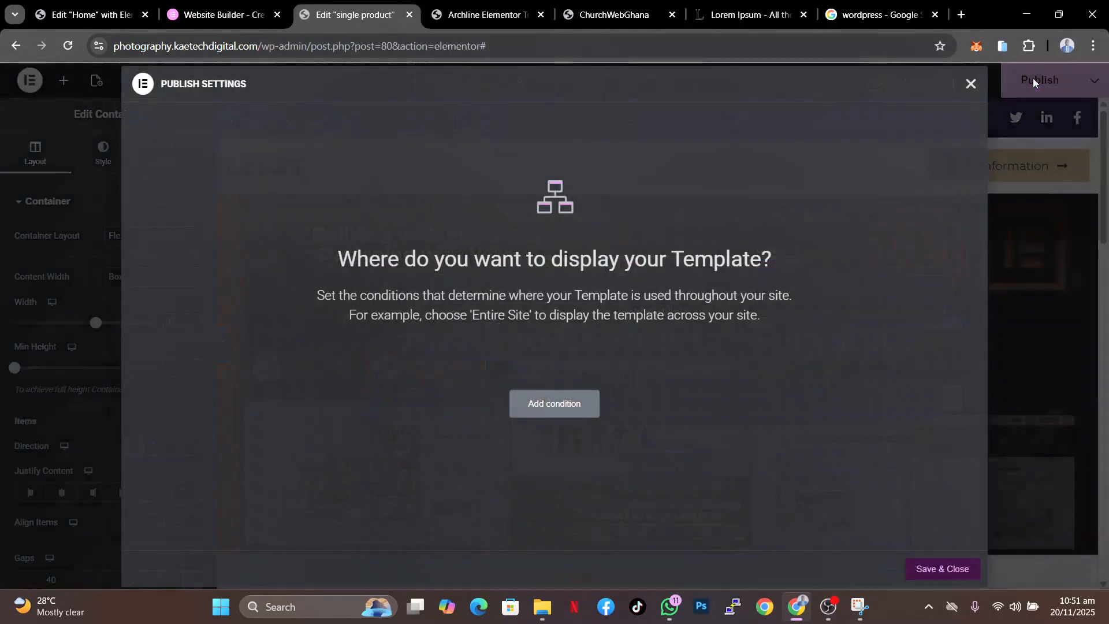
click(548, 407)
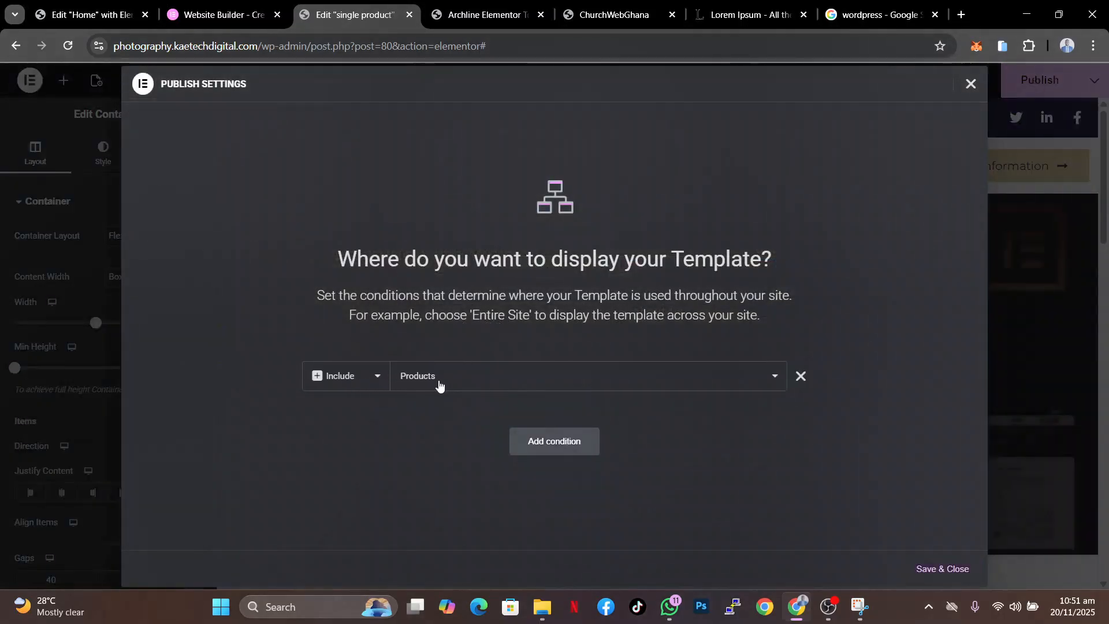
click(564, 378)
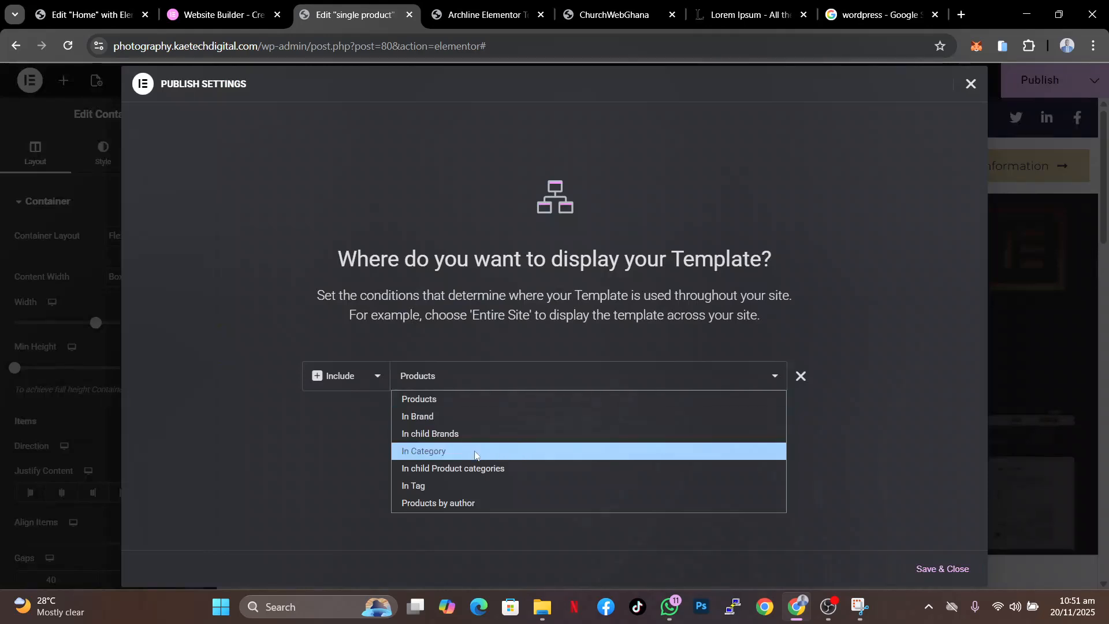
click(586, 376)
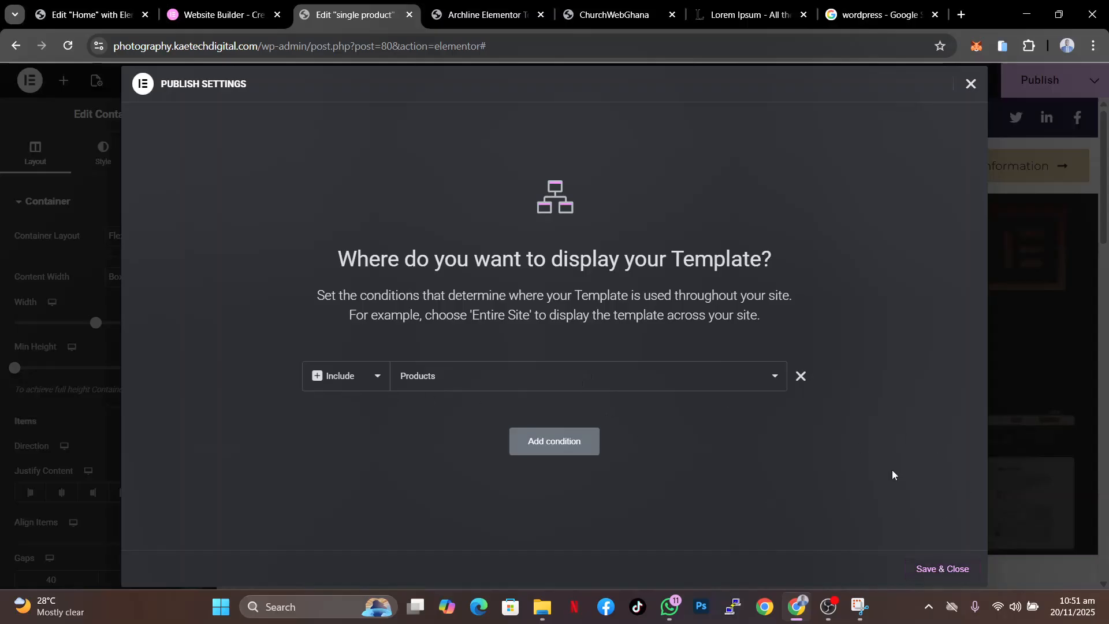
click(940, 567)
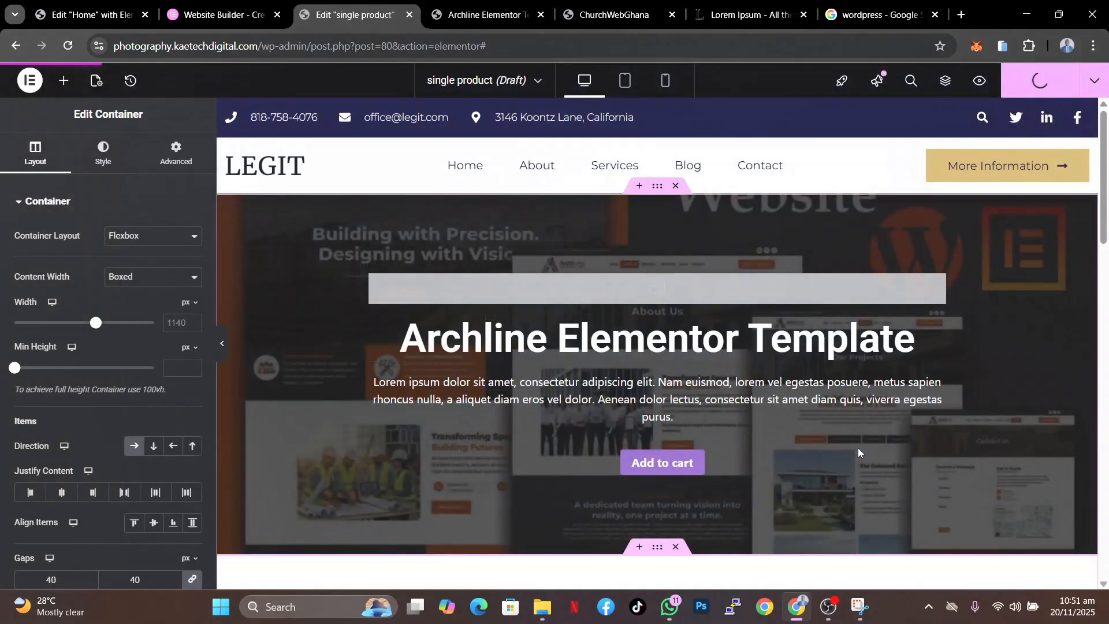
- Switch to the live product page tab and reload it to preview the new template
click(485, 17)
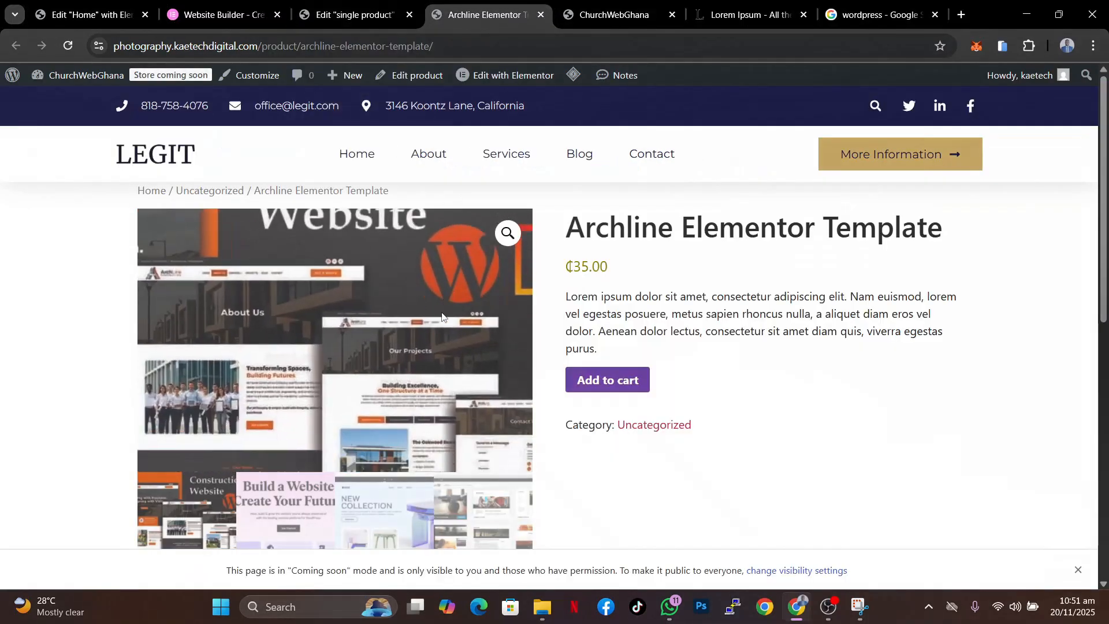
scroll(795, 428, down, 8)
scroll(795, 428, up, 8)
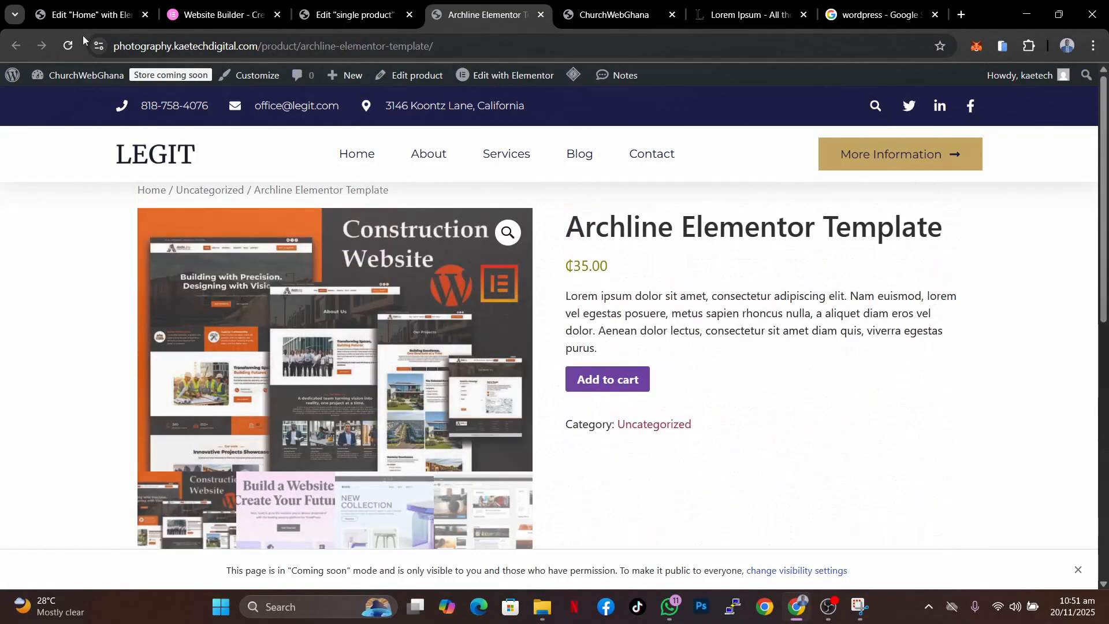
click(68, 48)
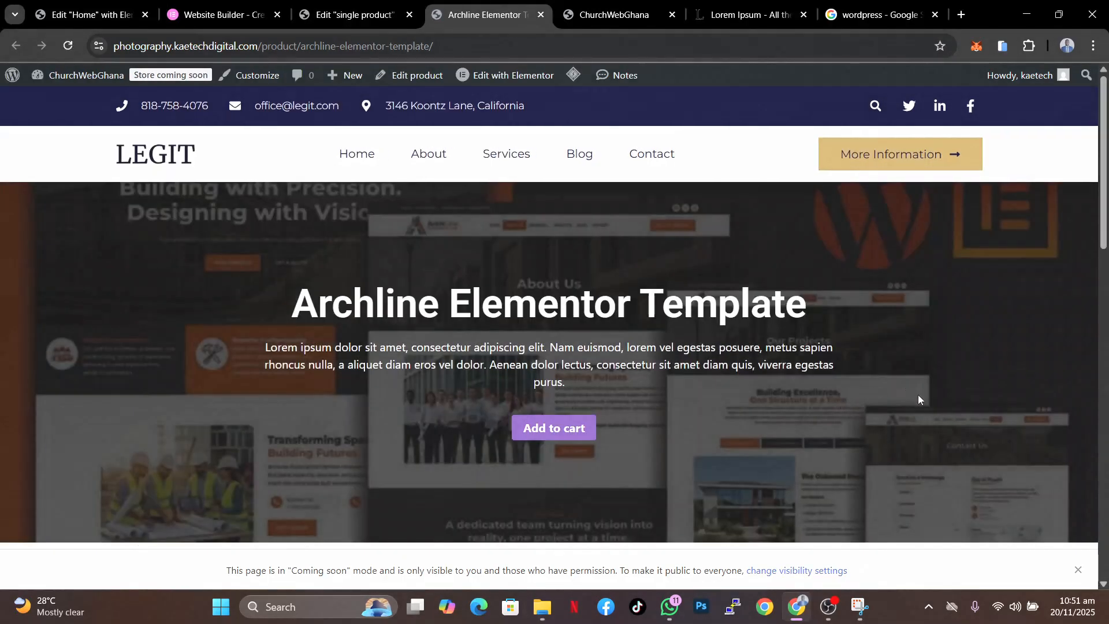
- Scroll through the live product page to review the new single product template
scroll(917, 394, down, 13)
scroll(917, 394, up, 3)
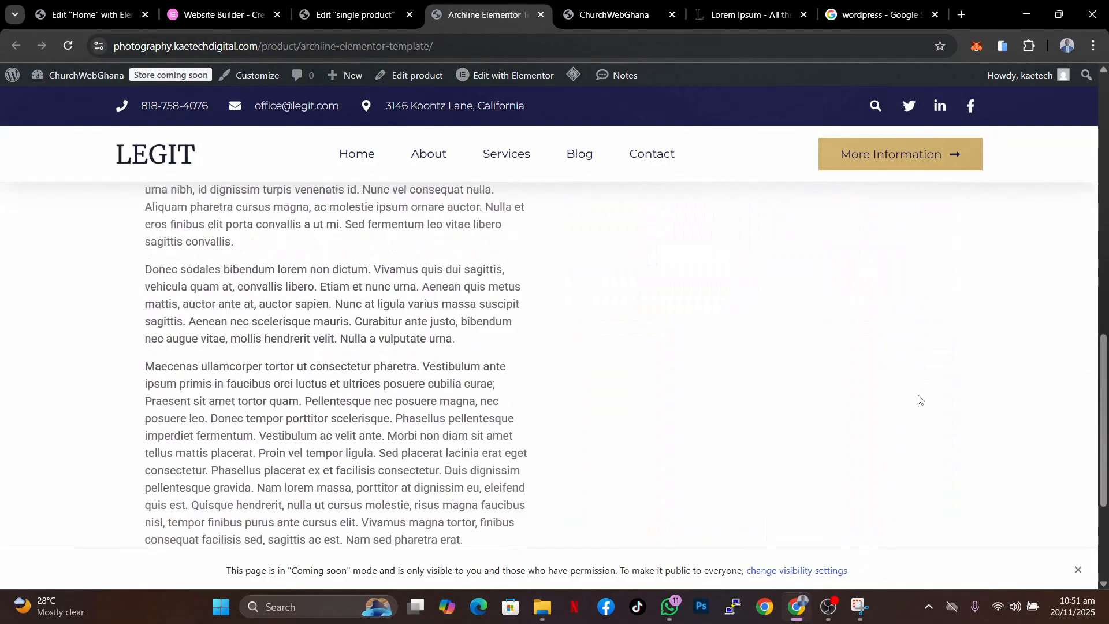
scroll(918, 398, up, 8)
scroll(918, 398, down, 7)
scroll(918, 398, up, 4)
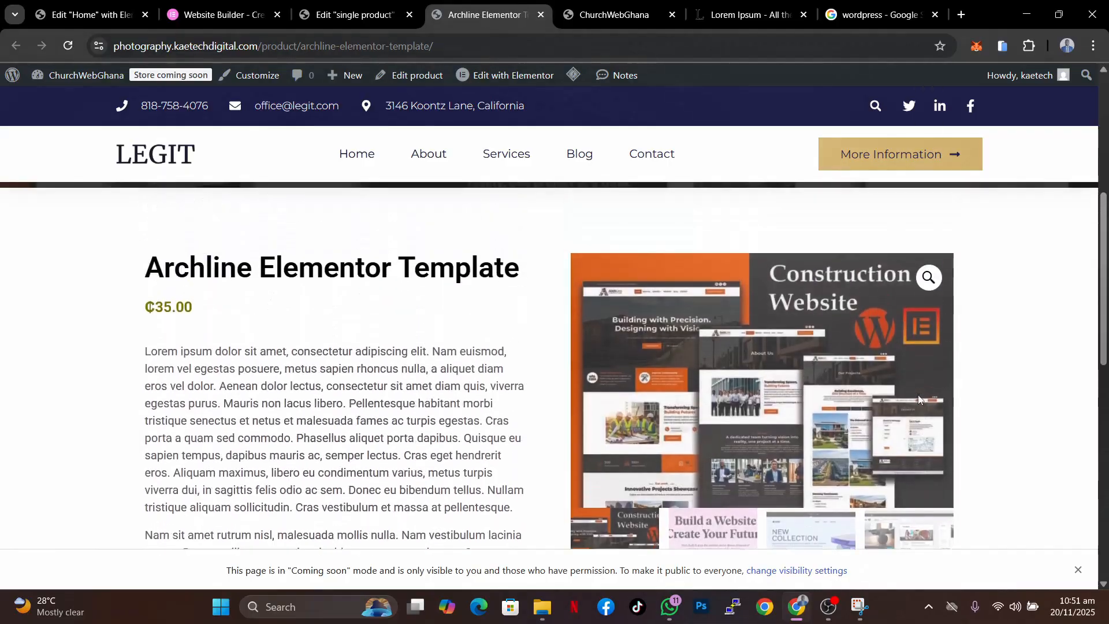
scroll(918, 398, up, 6)
scroll(919, 399, down, 4)
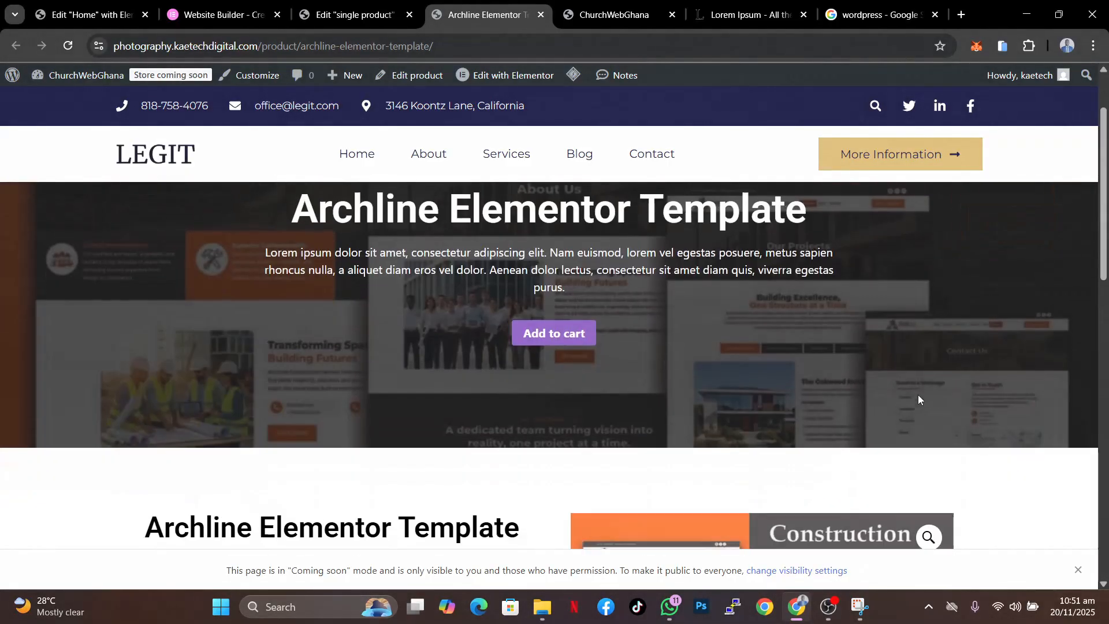
scroll(918, 398, up, 3)
- Add the Archline Elementor Template product to the cart and open the cart page
click(555, 392)
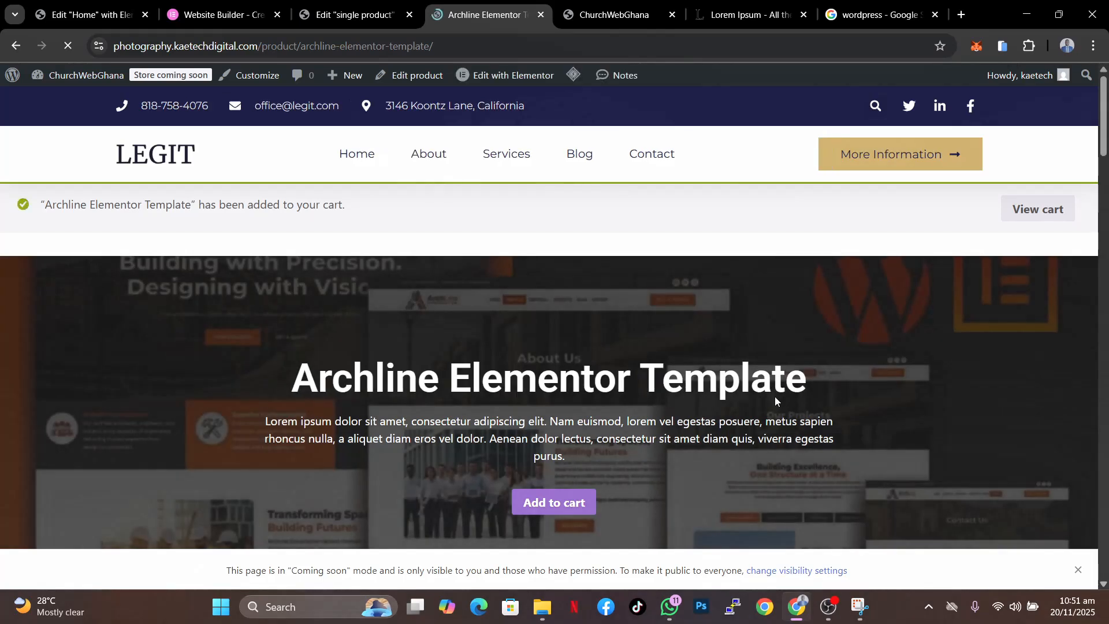
click(1036, 209)
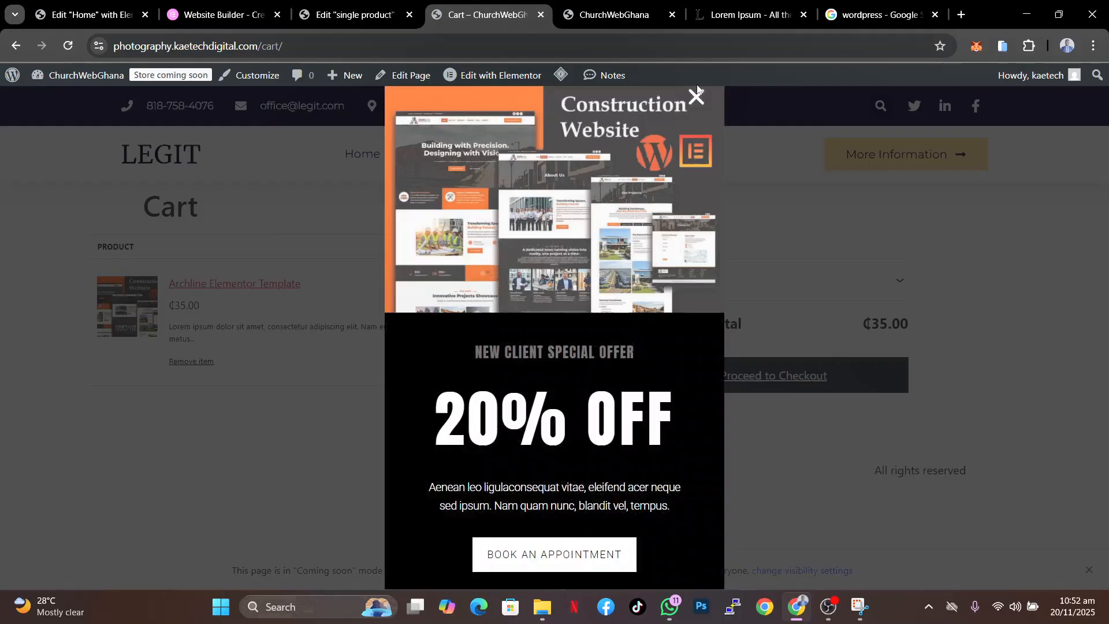
click(697, 92)
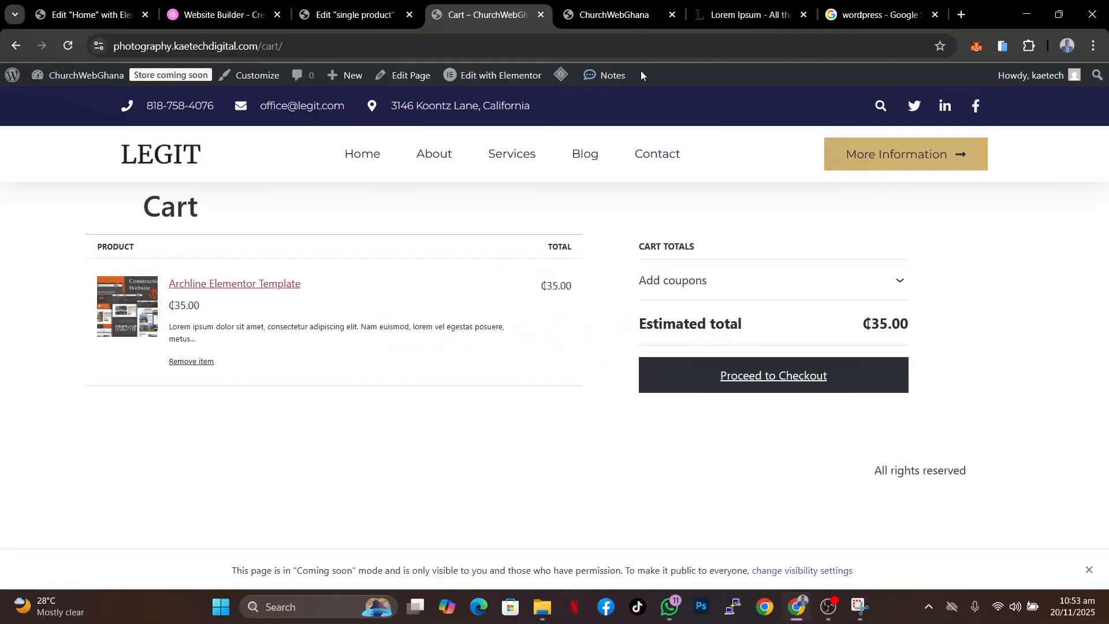
click(601, 18)
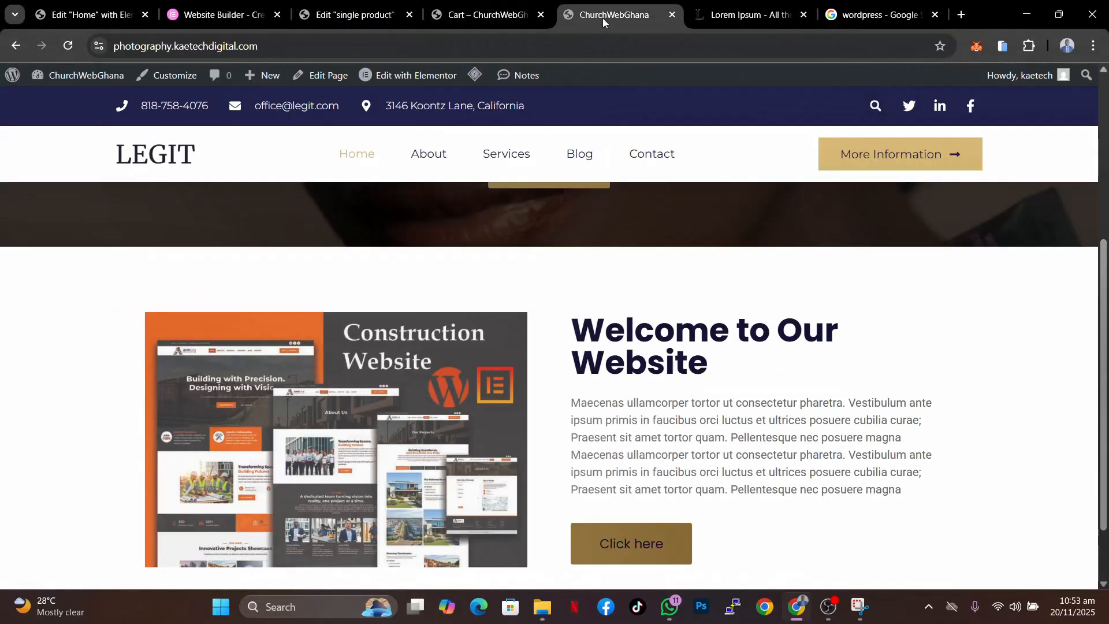
click(480, 19)
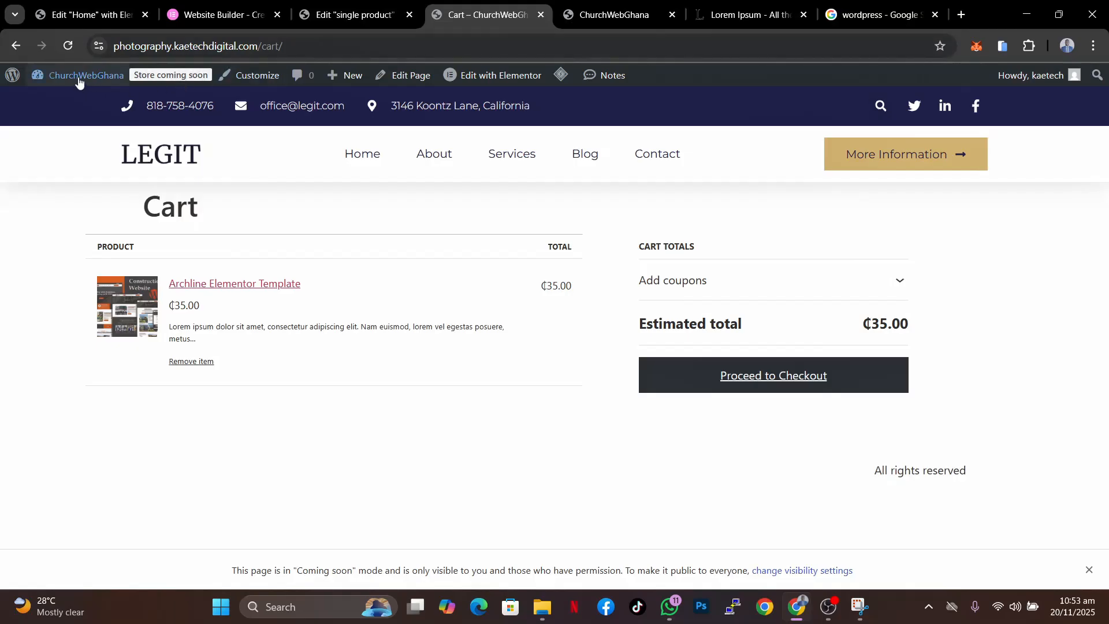
- Open the Customizer's Additional CSS panel and return to the main customizing menu
click(251, 81)
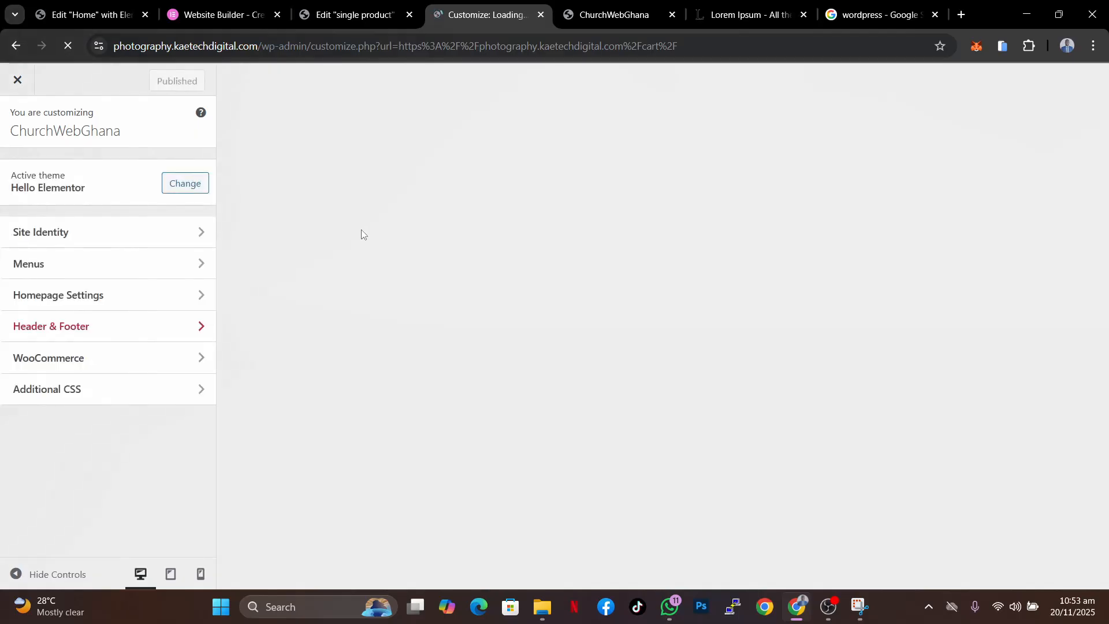
click(87, 392)
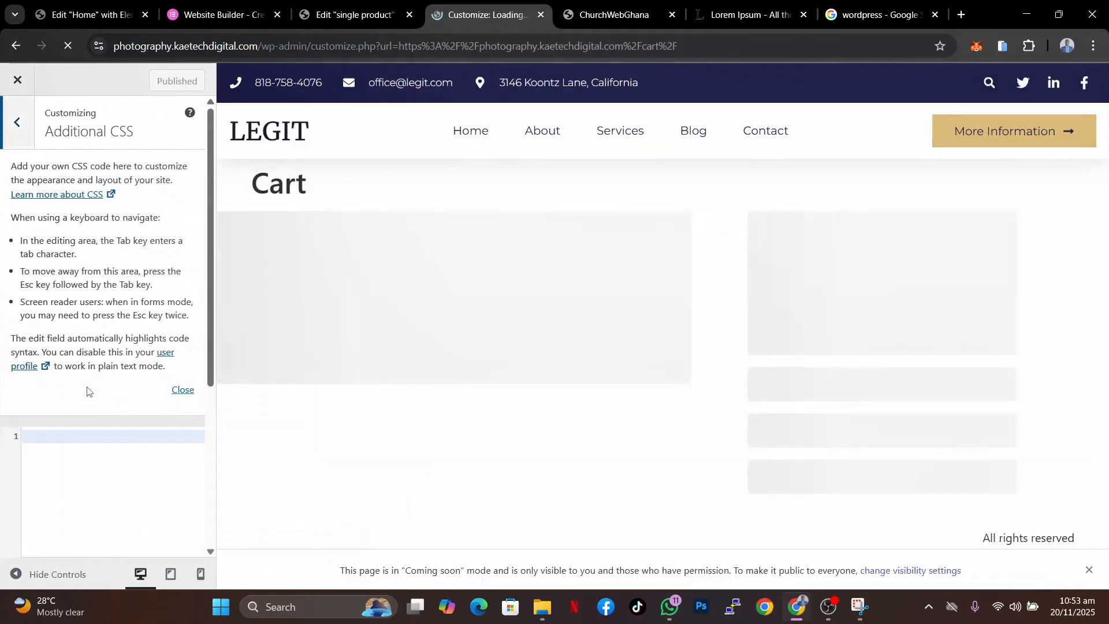
click(59, 433)
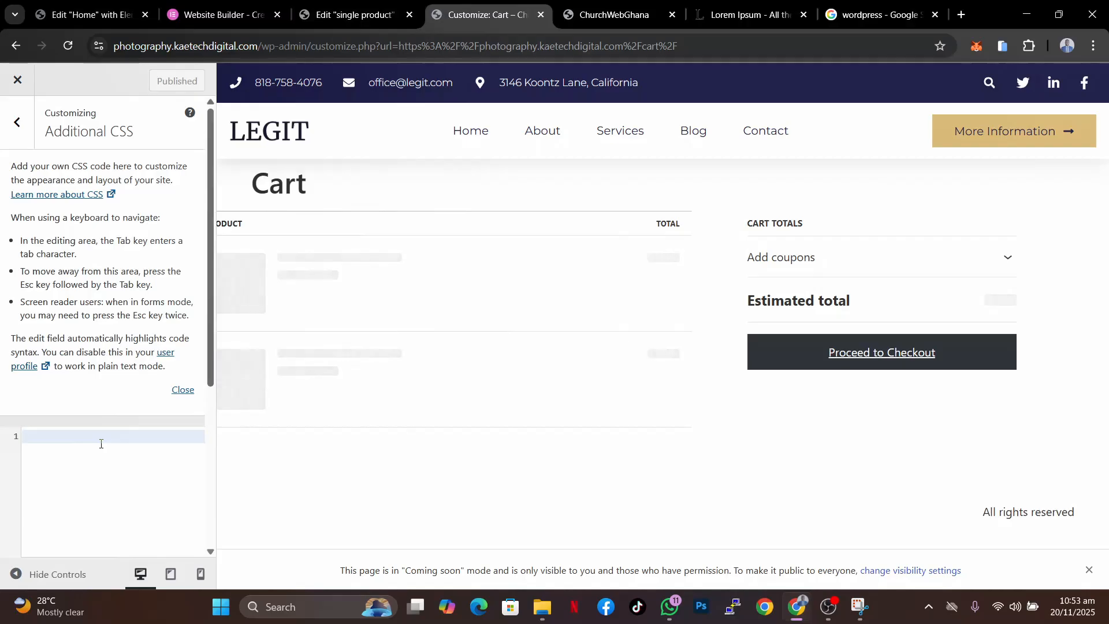
scroll(92, 346, down, 5)
scroll(99, 301, up, 5)
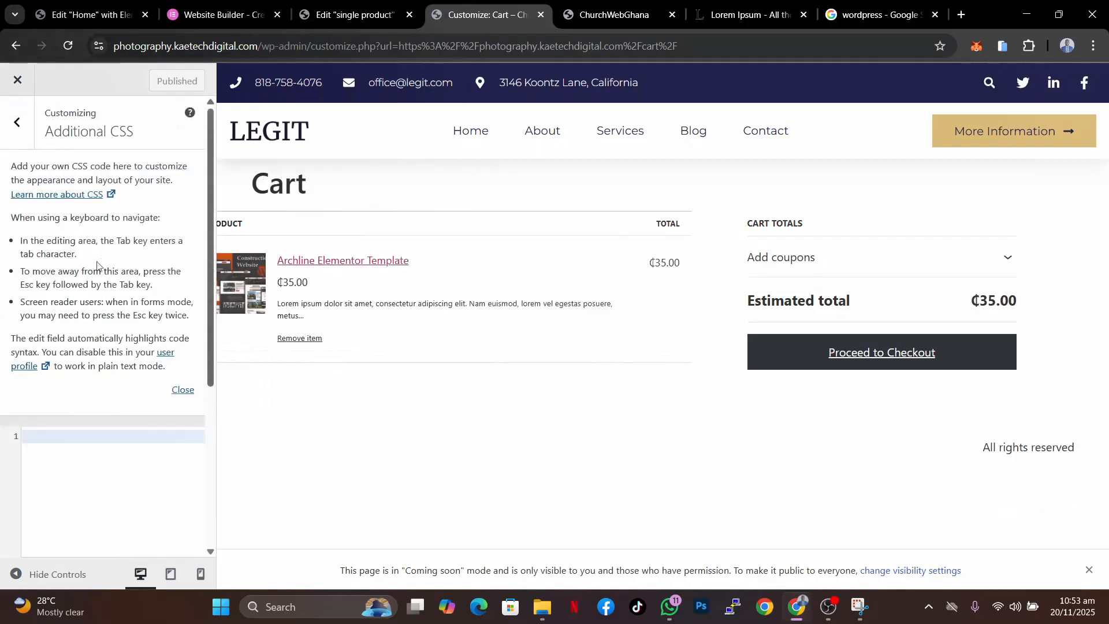
click(17, 123)
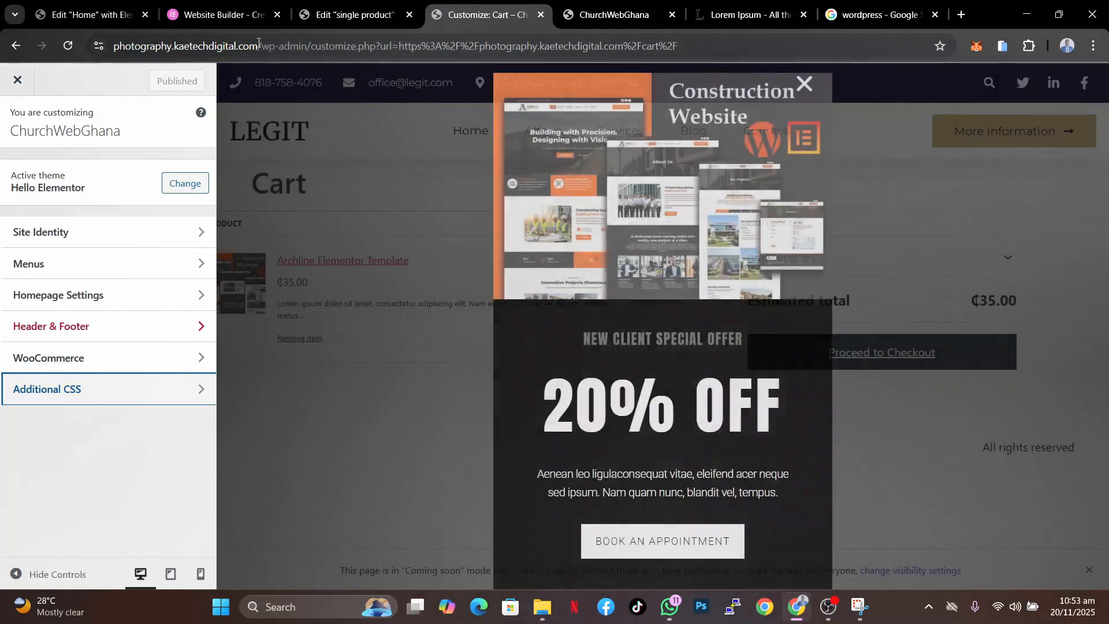
- Open the Custom CSS settings of the hero container in the Home page editor
click(90, 12)
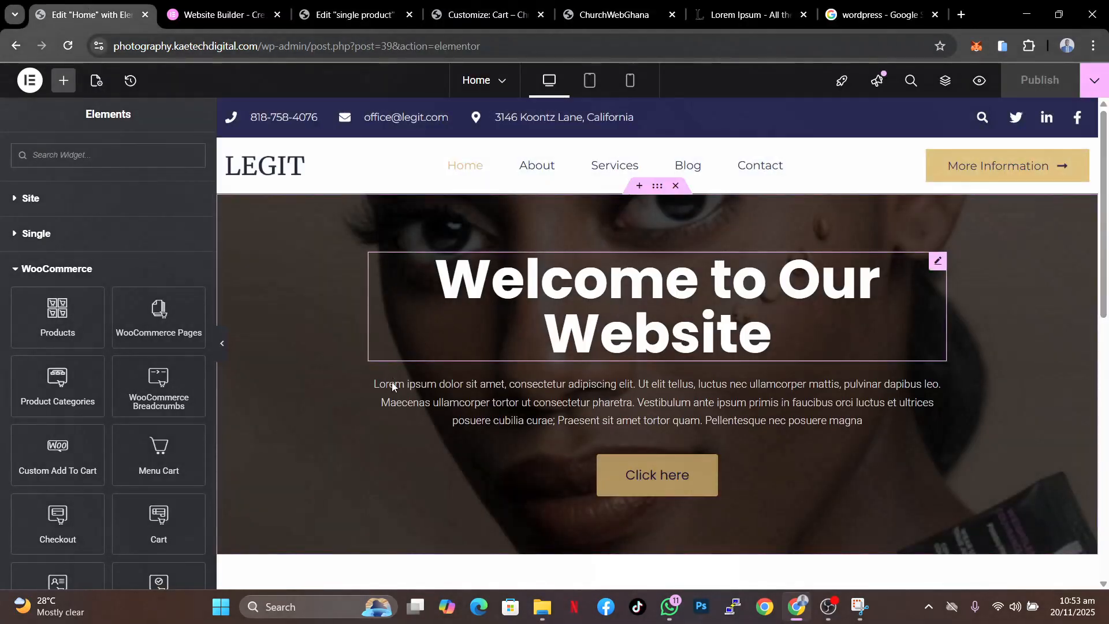
scroll(391, 384, down, 5)
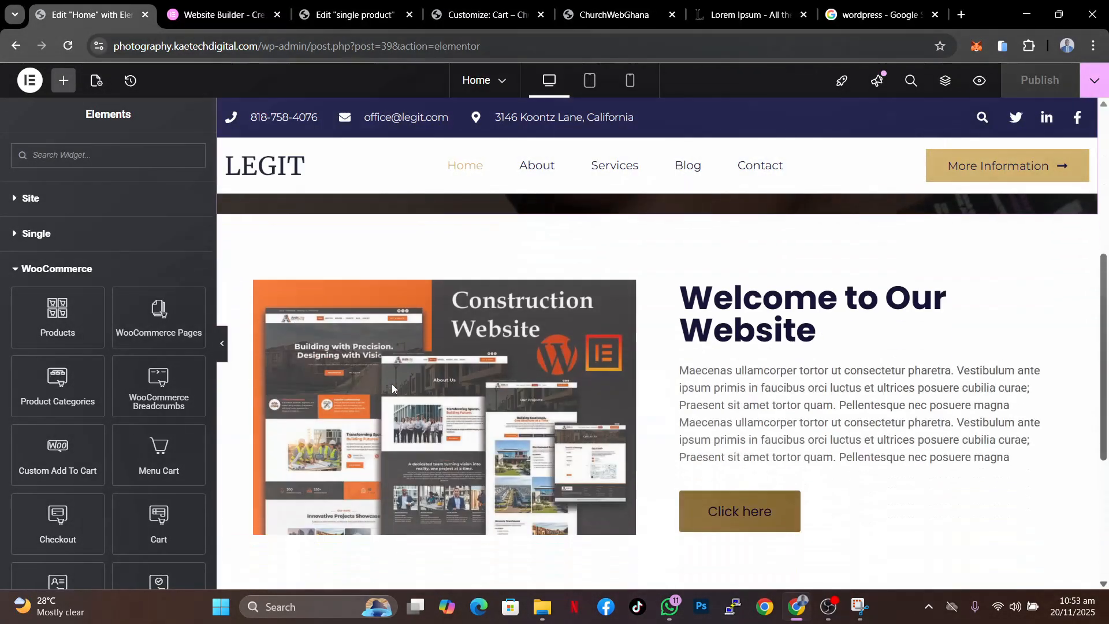
scroll(392, 384, up, 5)
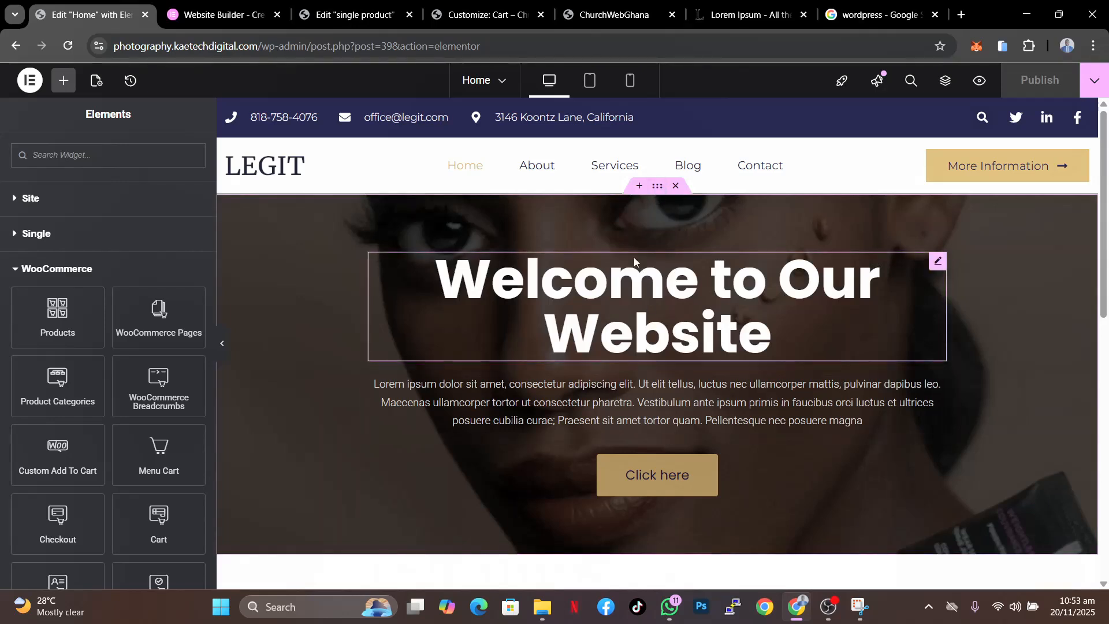
click(658, 187)
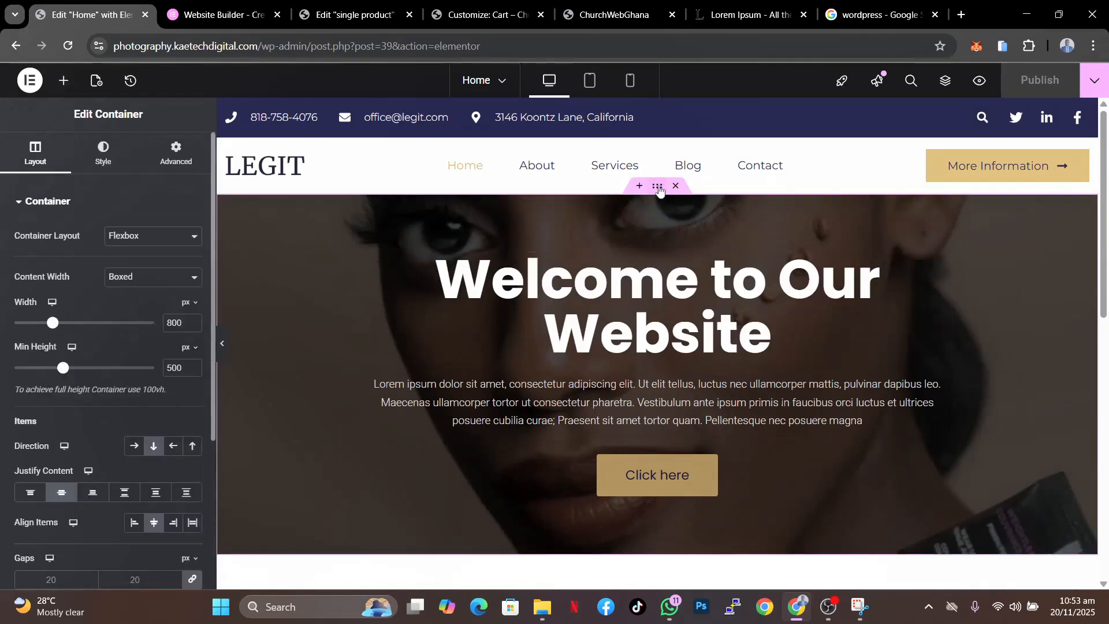
click(175, 155)
scroll(84, 497, down, 5)
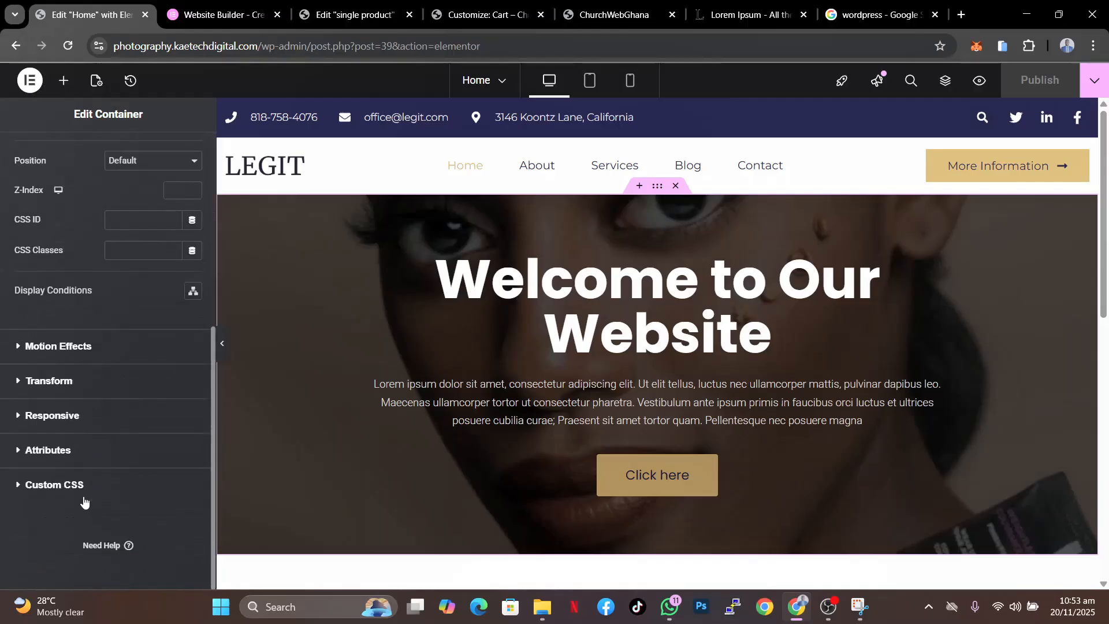
click(32, 488)
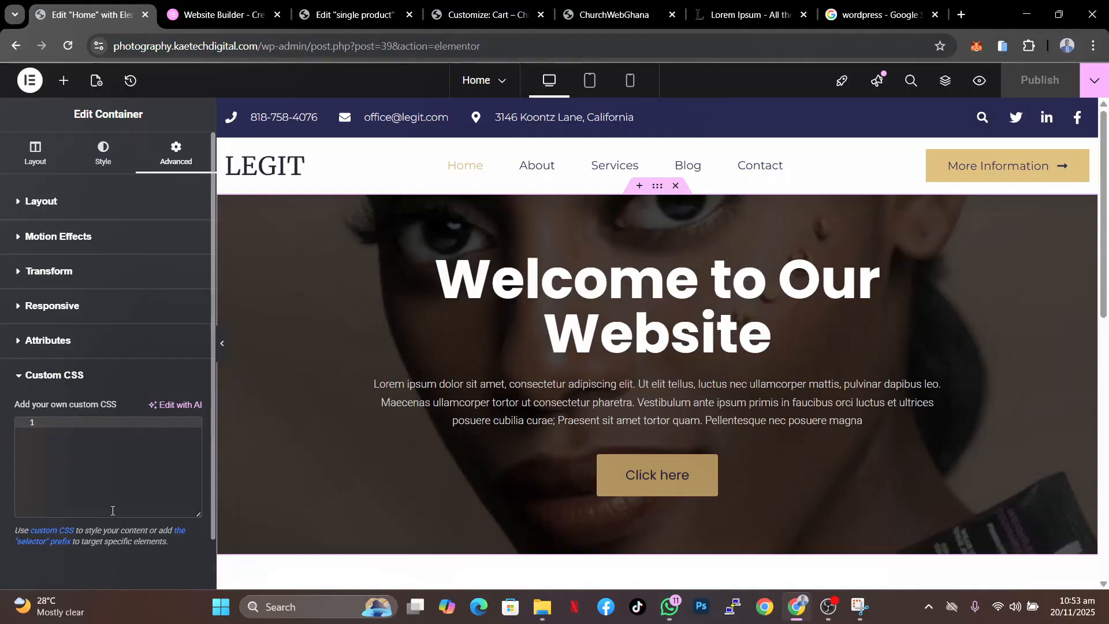
click(54, 441)
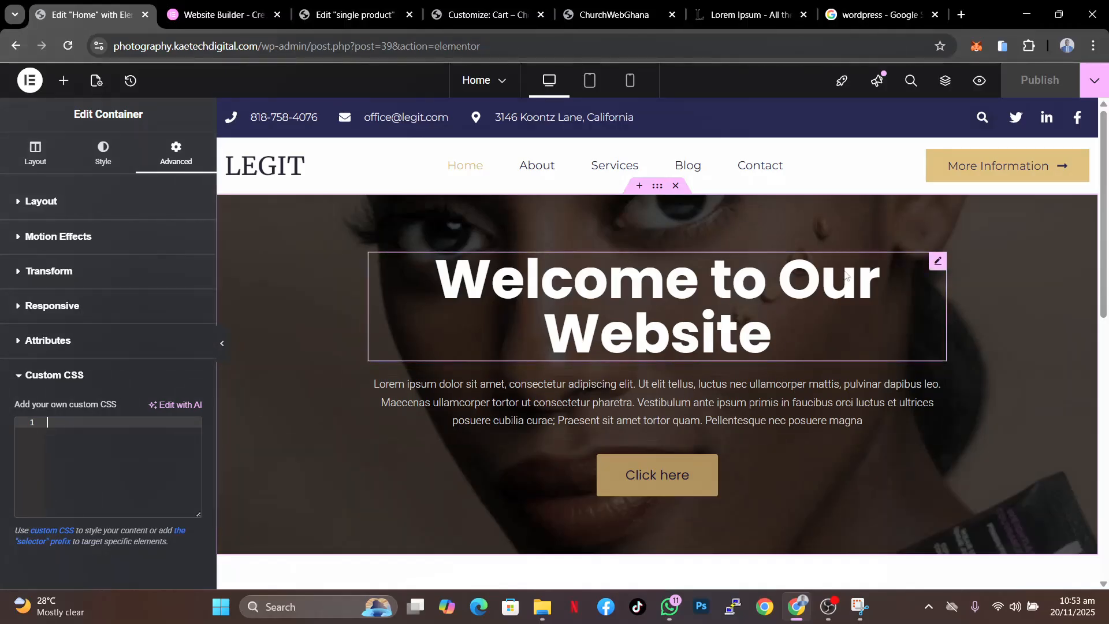
- Paste the gradient hover effect CSS into the hero heading's Custom CSS
click(937, 263)
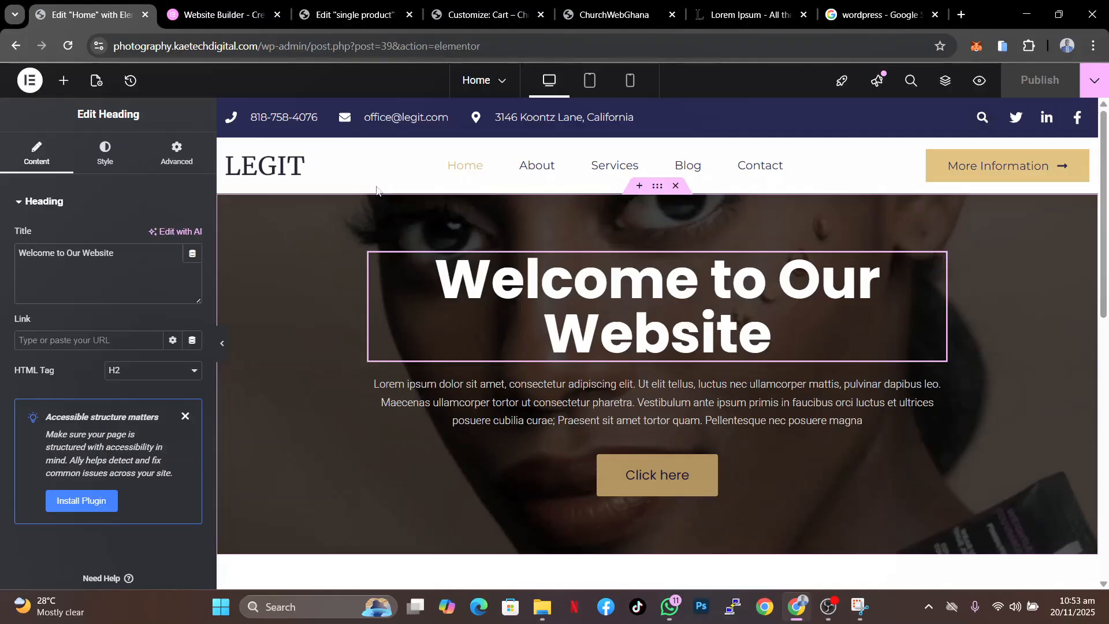
click(192, 166)
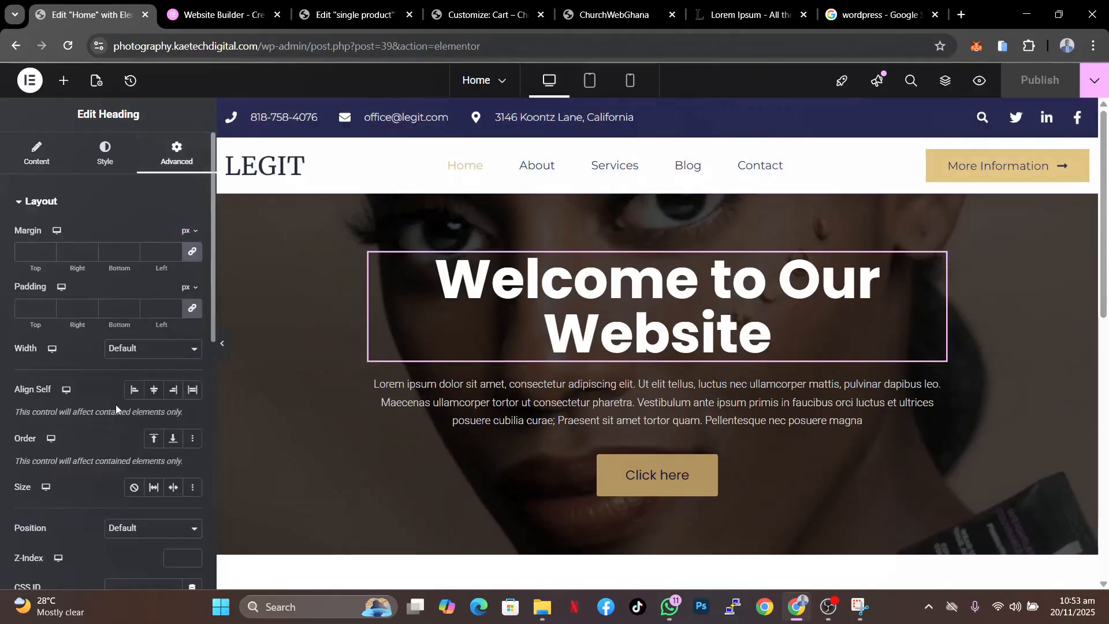
scroll(116, 404, down, 10)
click(37, 488)
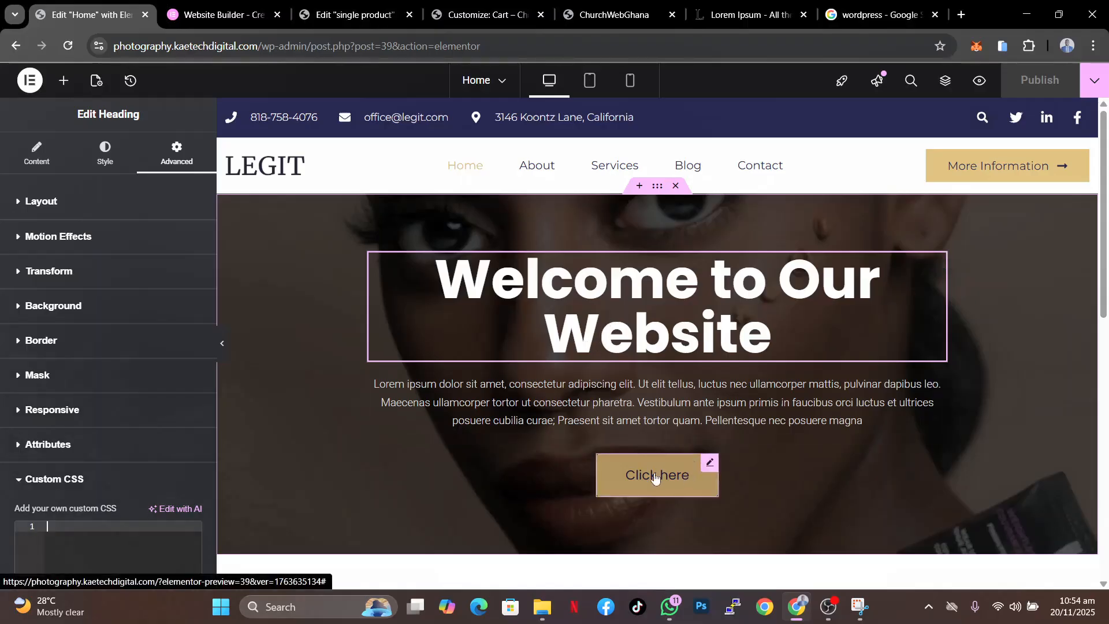
scroll(832, 492, down, 9)
scroll(830, 495, up, 6)
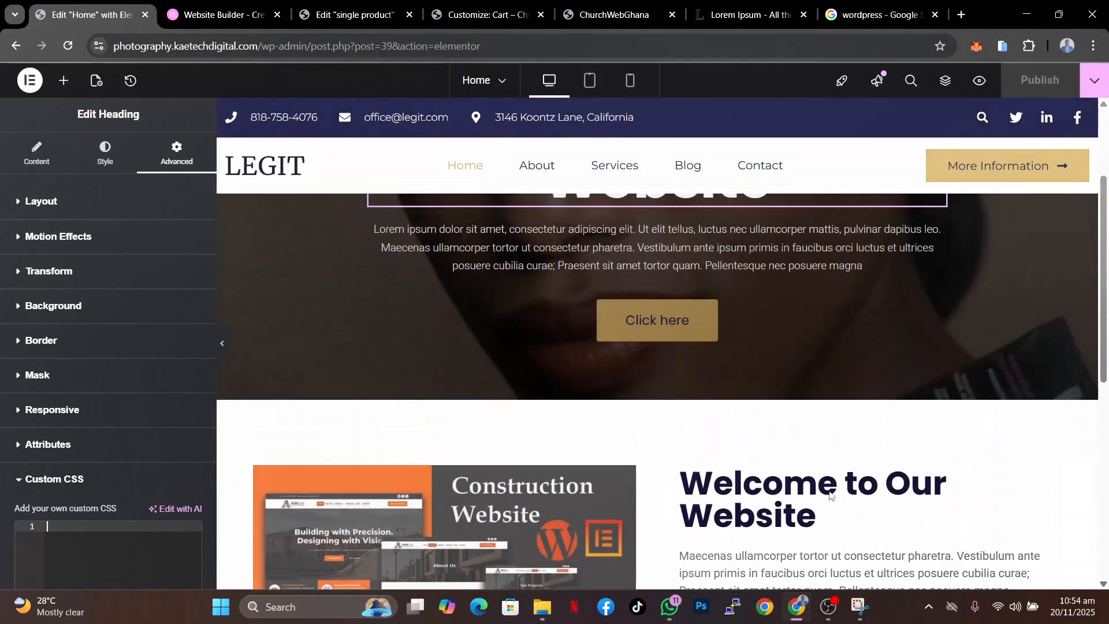
scroll(830, 493, up, 3)
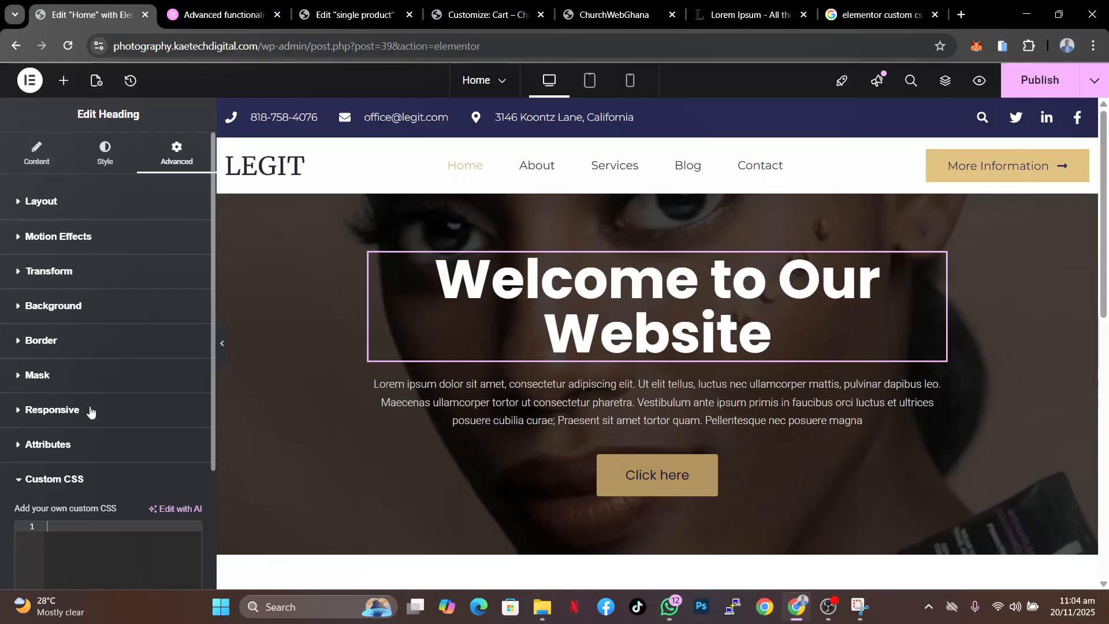
scroll(92, 507, down, 3)
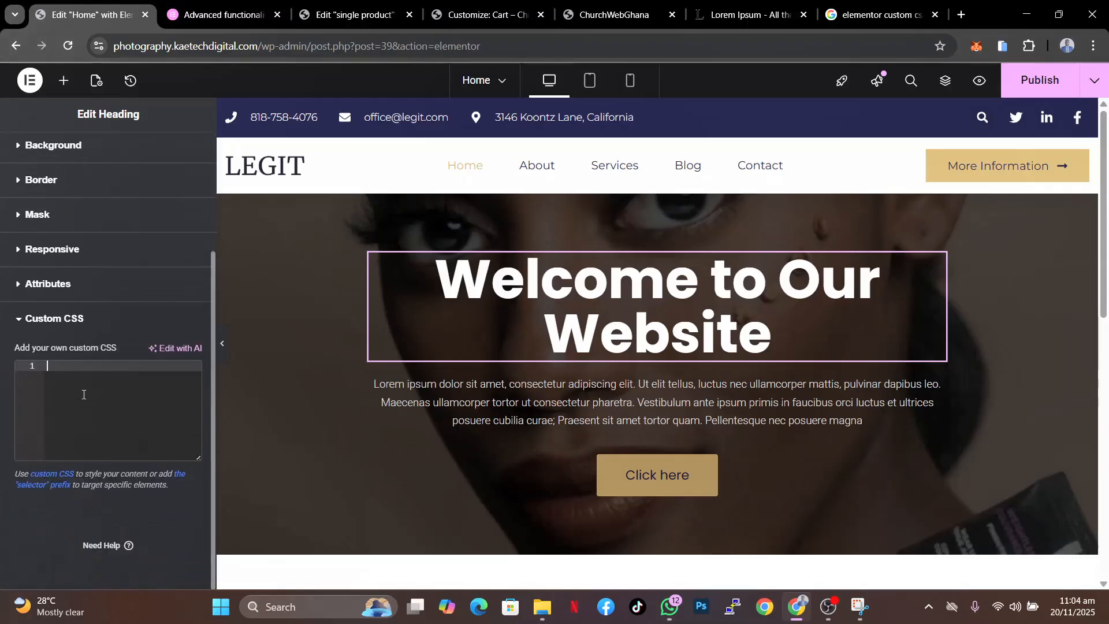
key(ctrl+v)
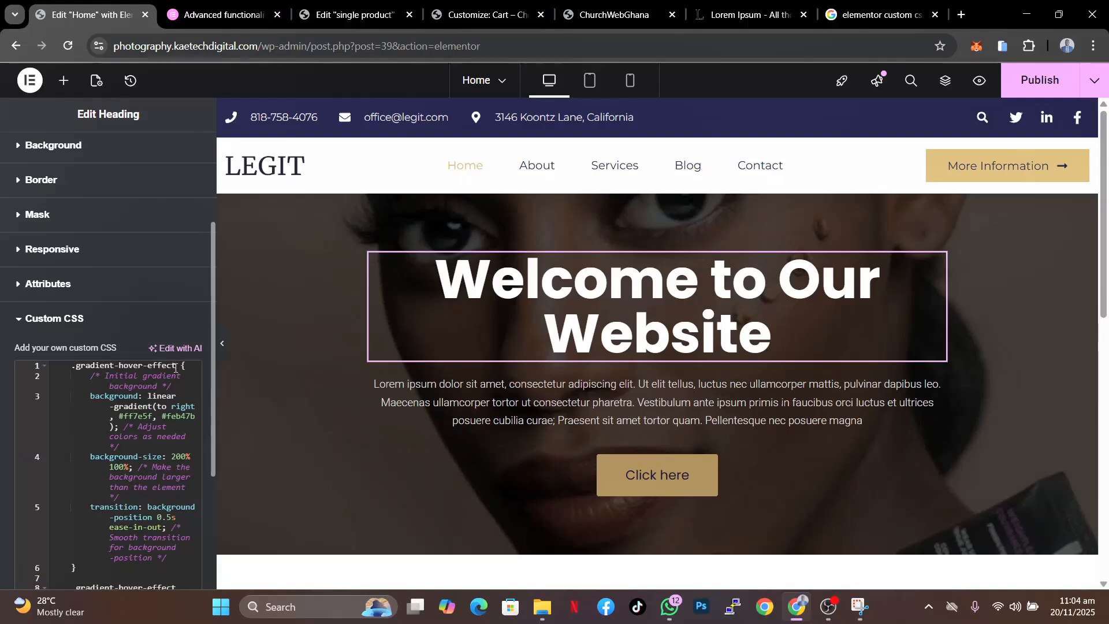
- Copy the gradient-hover-effect class name and paste it into the heading's CSS Classes field
drag(176, 368, 79, 366)
key(ctrl+c)
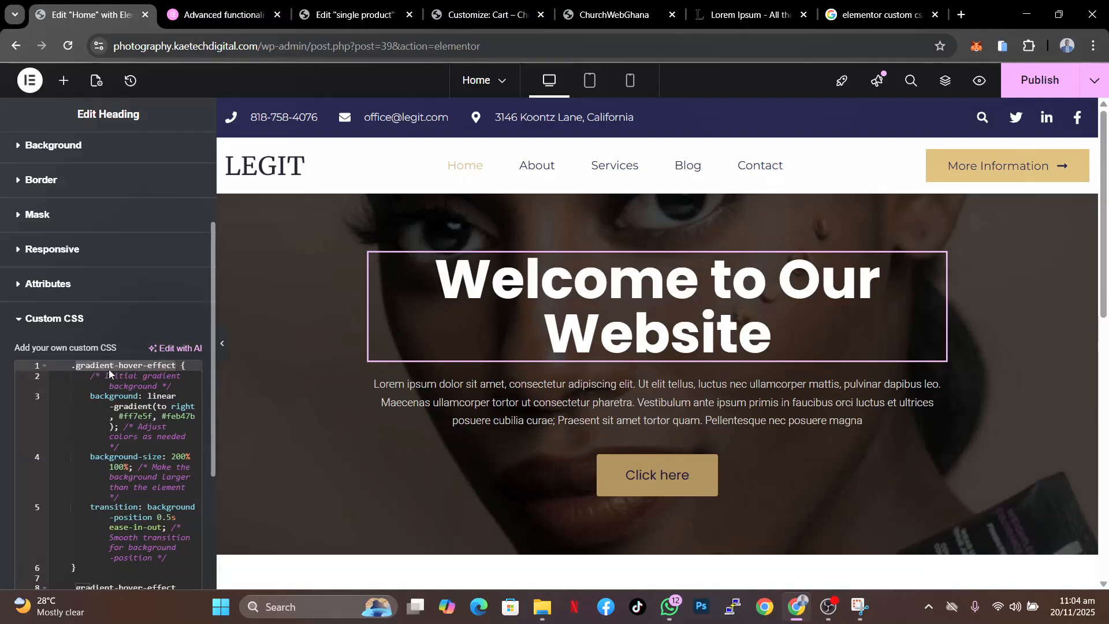
scroll(149, 460, down, 2)
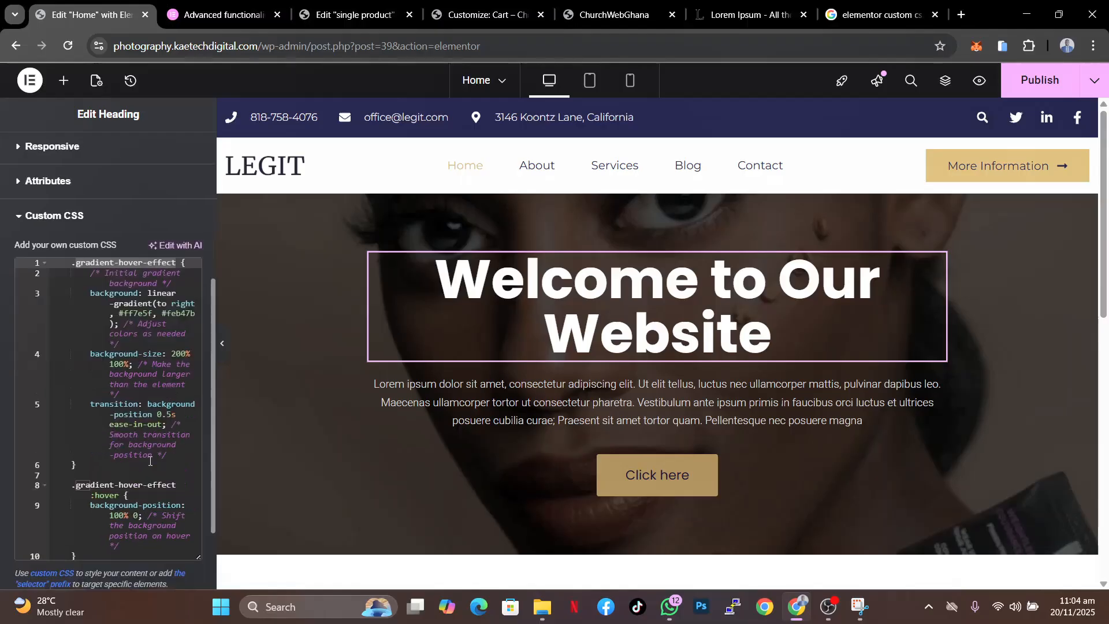
scroll(149, 460, down, 2)
scroll(149, 460, up, 4)
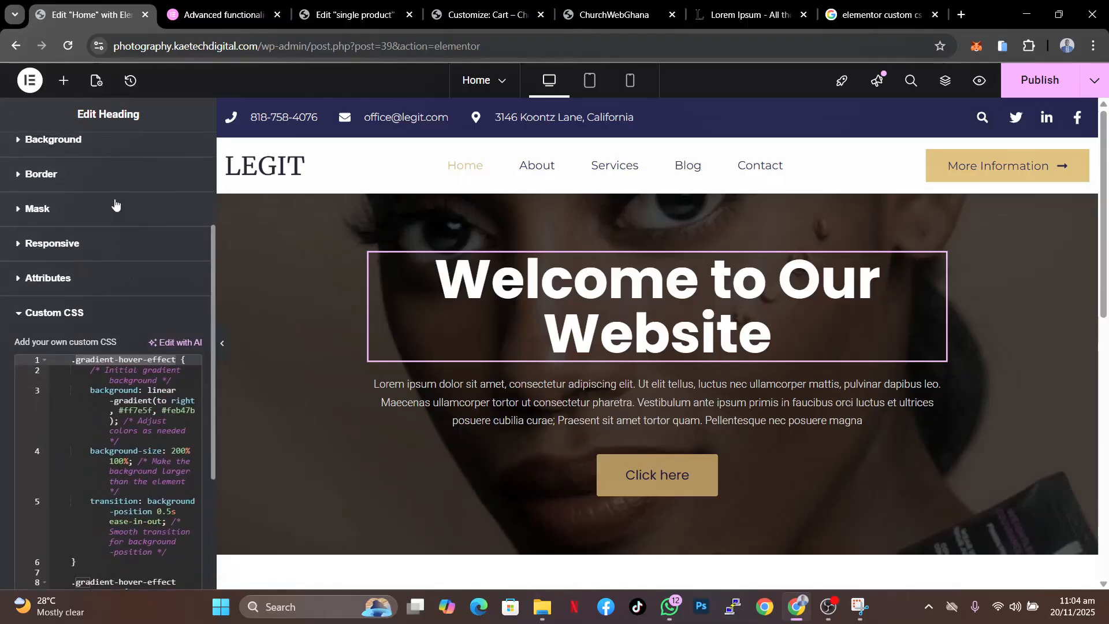
scroll(125, 152, up, 4)
click(81, 203)
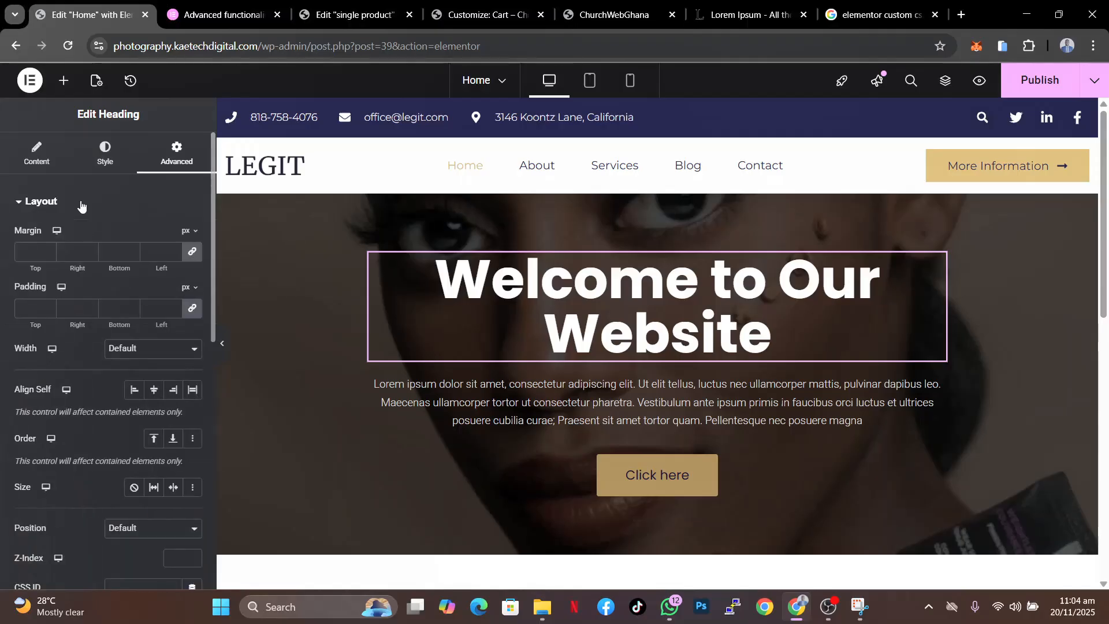
scroll(74, 441, down, 4)
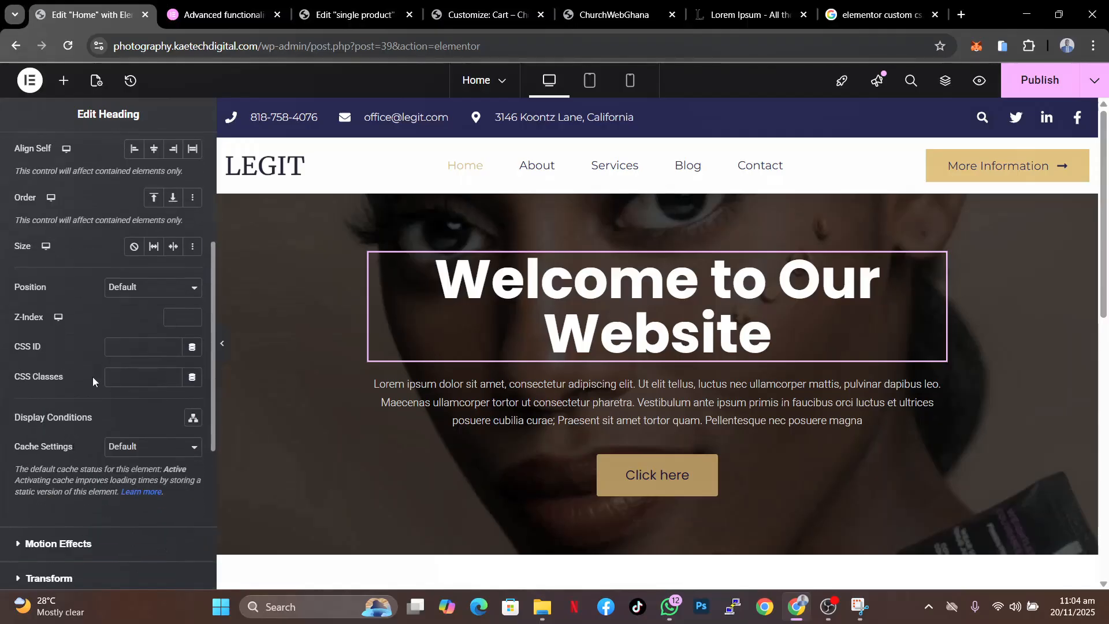
click(111, 379)
key(ctrl+v)
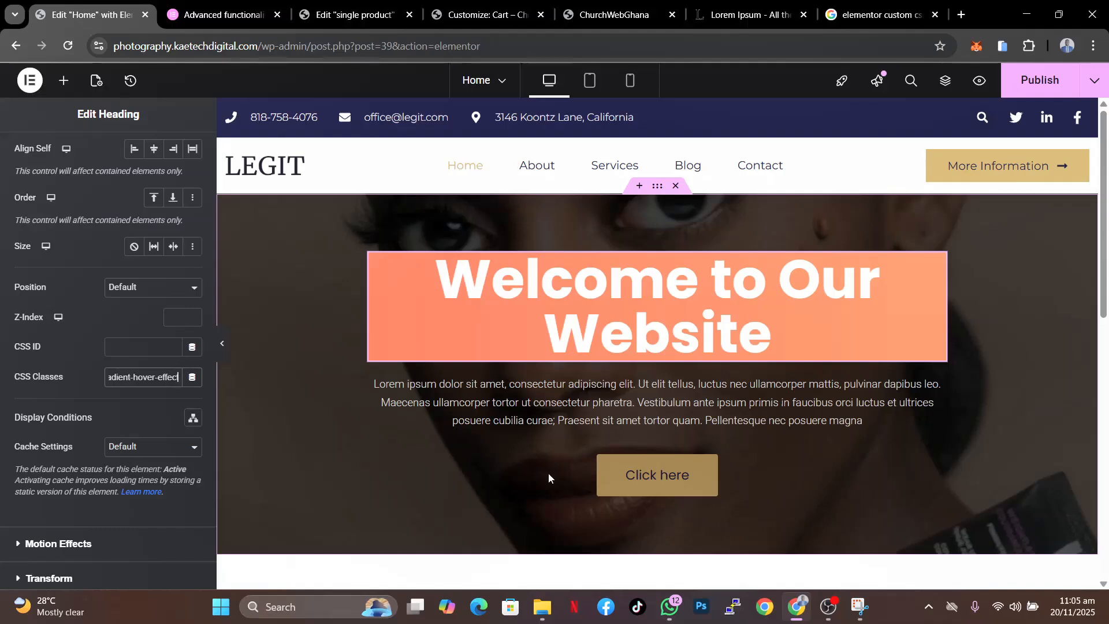
key(ctrl+a)
key(ctrl+c)
key(BackSpace)
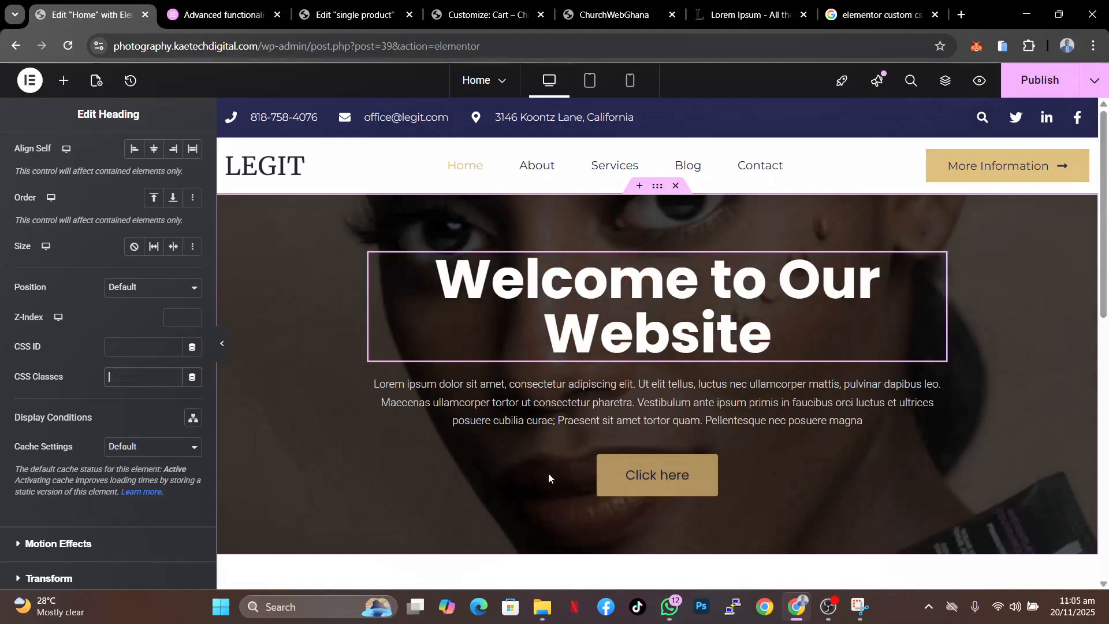
key(ctrl+v)
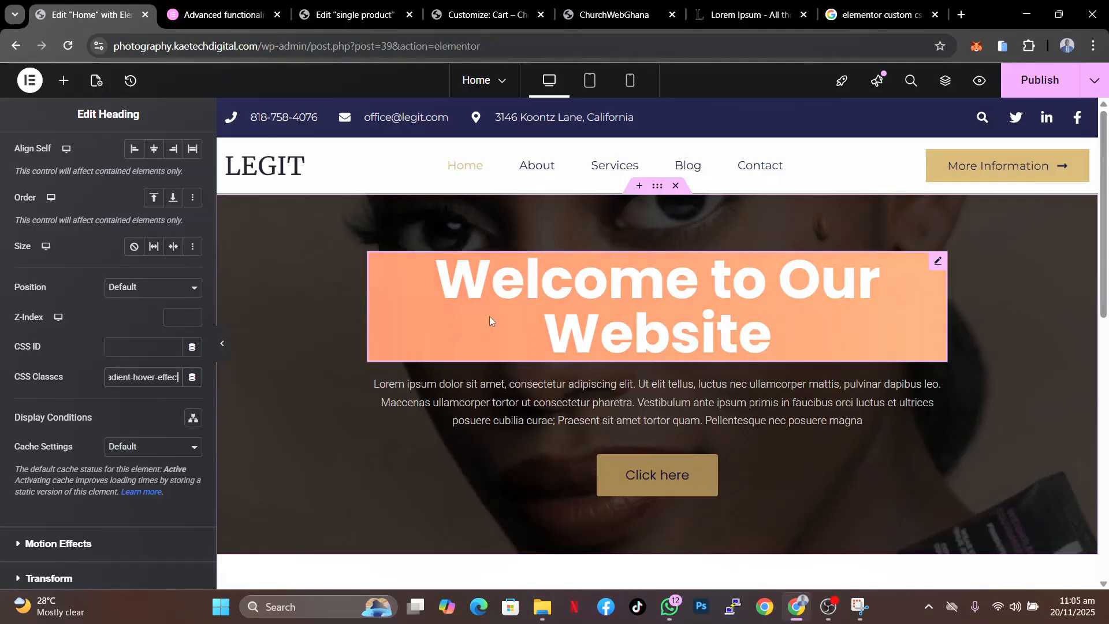
- Remove the gradient-hover-effect class and clear all Custom CSS from the hero heading
key(ctrl+a)
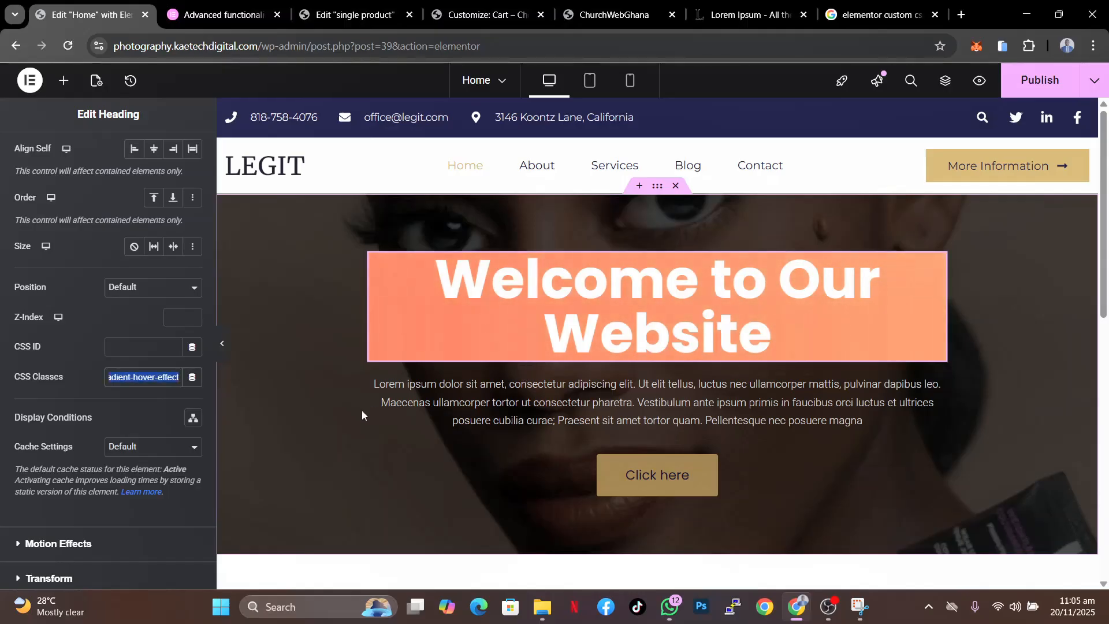
key(BackSpace)
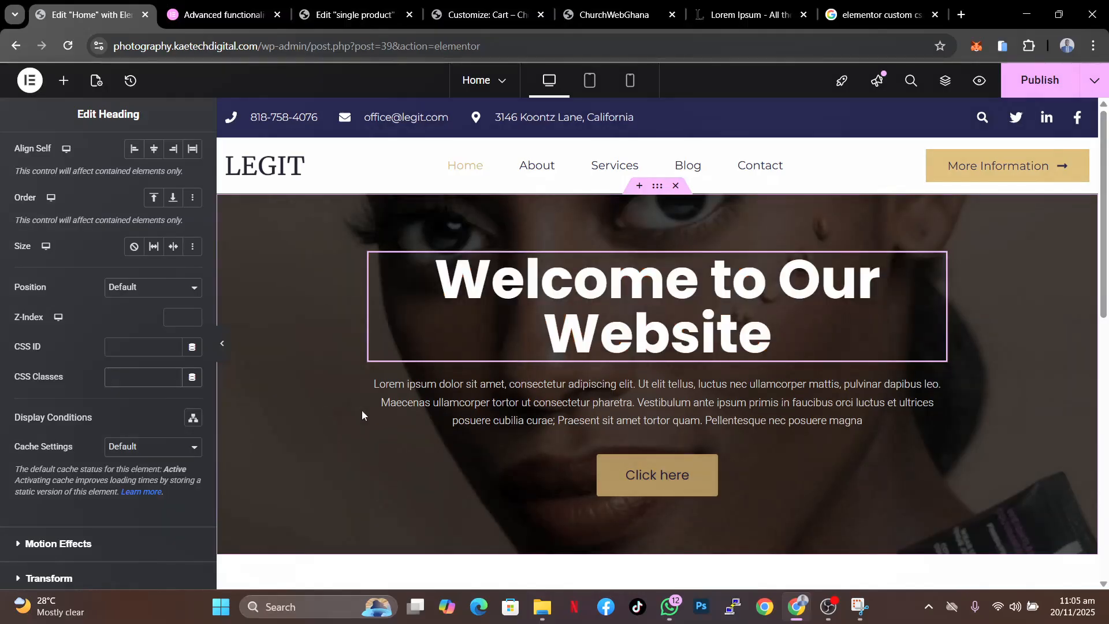
scroll(119, 507, down, 4)
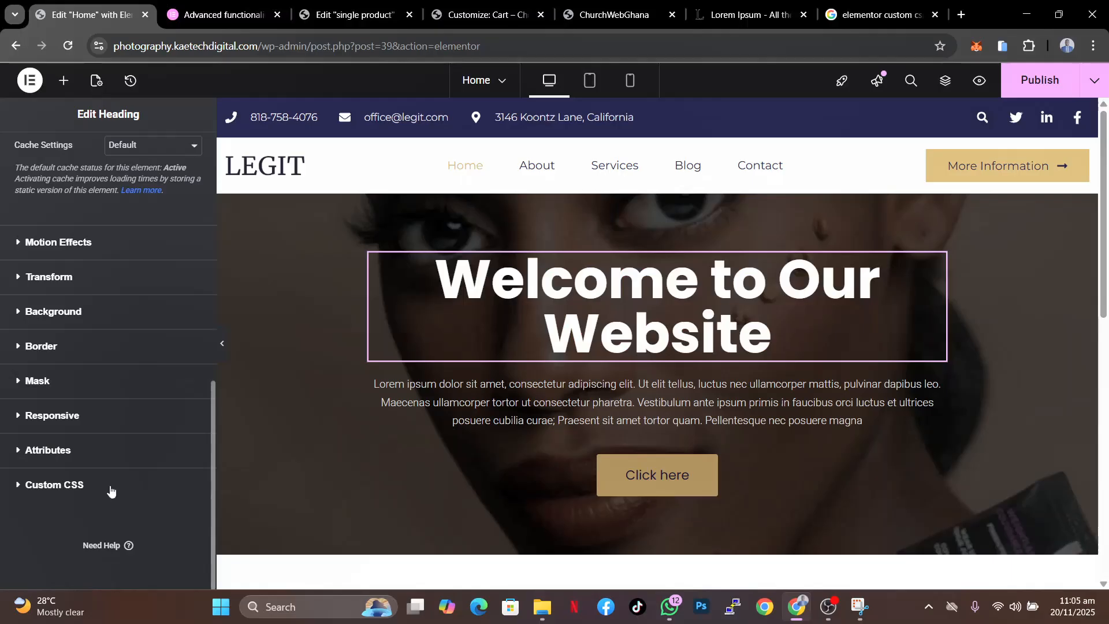
click(109, 486)
click(86, 537)
key(ctrl+a)
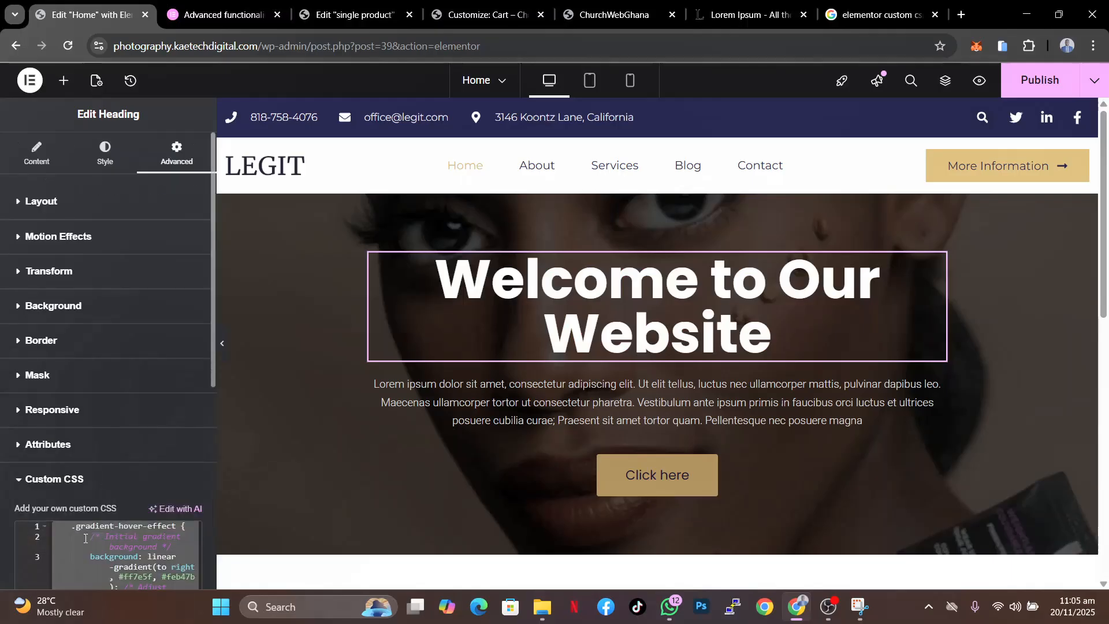
key(BackSpace)
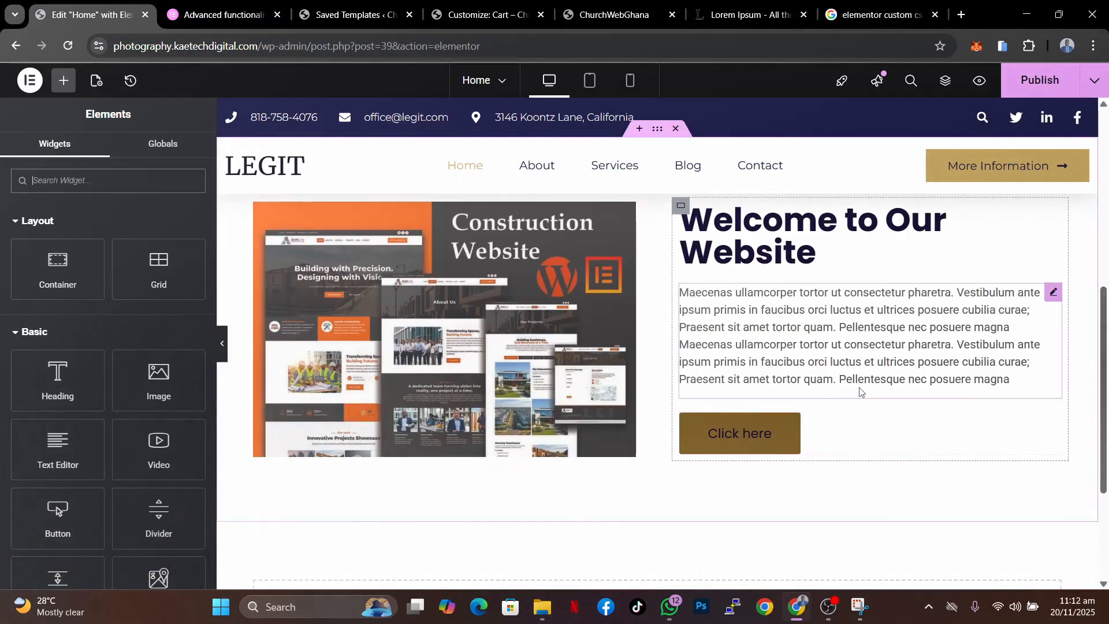
- Examine the context menu options for the about section's container, heading and text elements
scroll(859, 388, up, 4)
scroll(861, 392, down, 2)
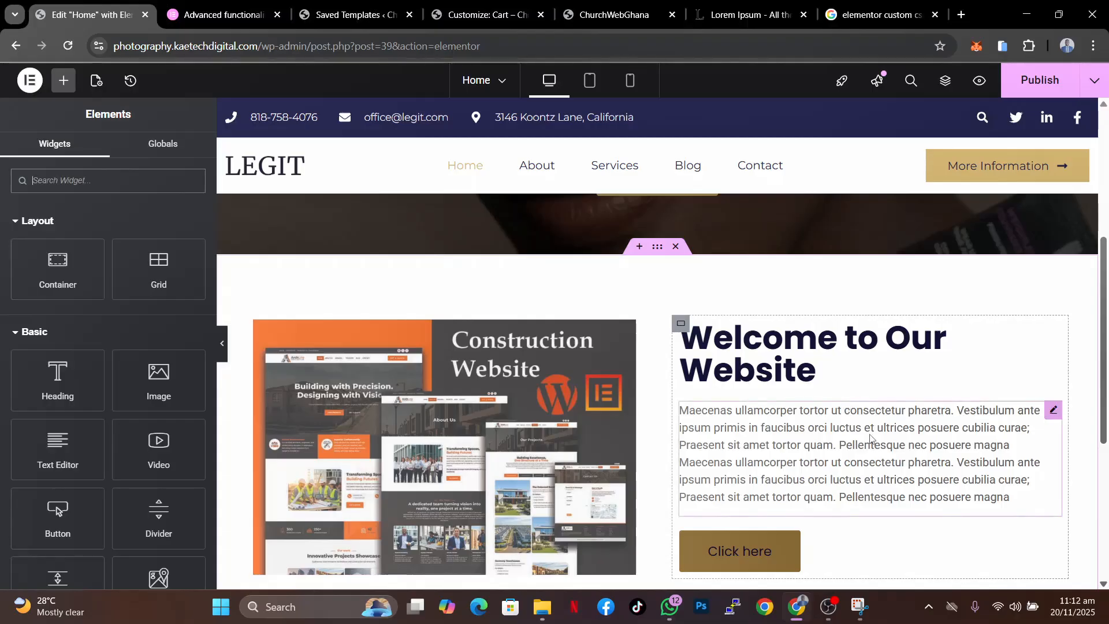
scroll(871, 437, down, 1)
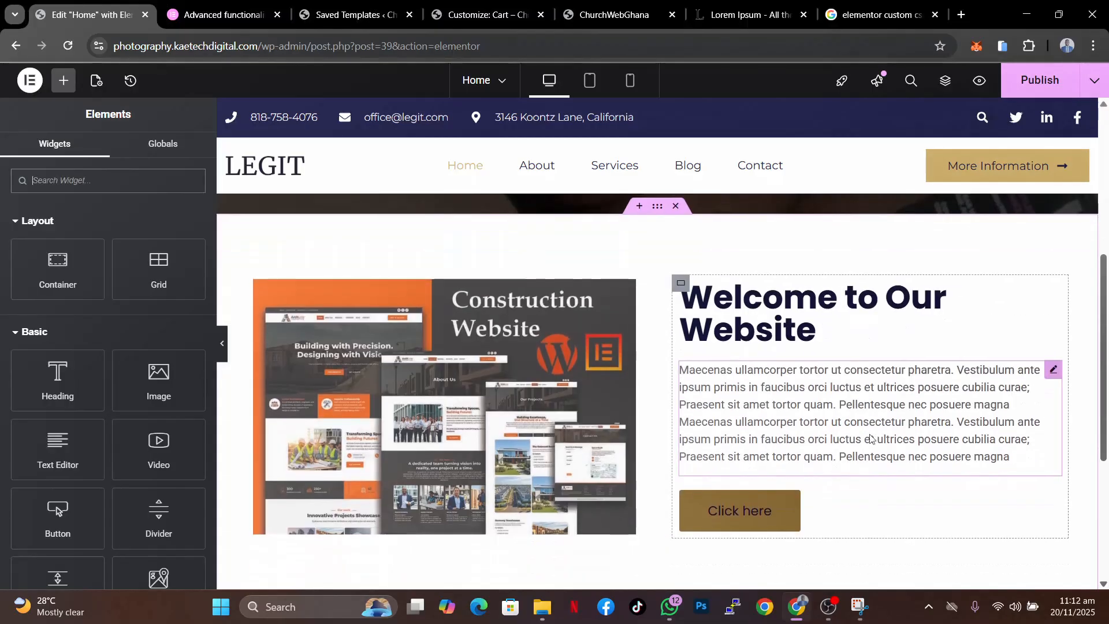
click(682, 283)
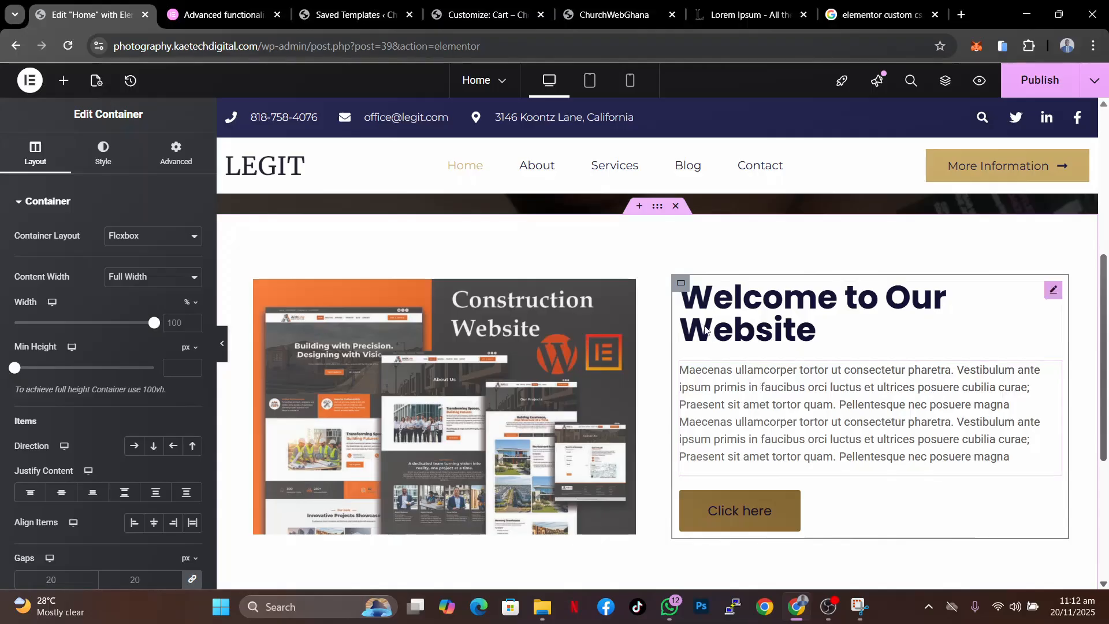
right_click(680, 285)
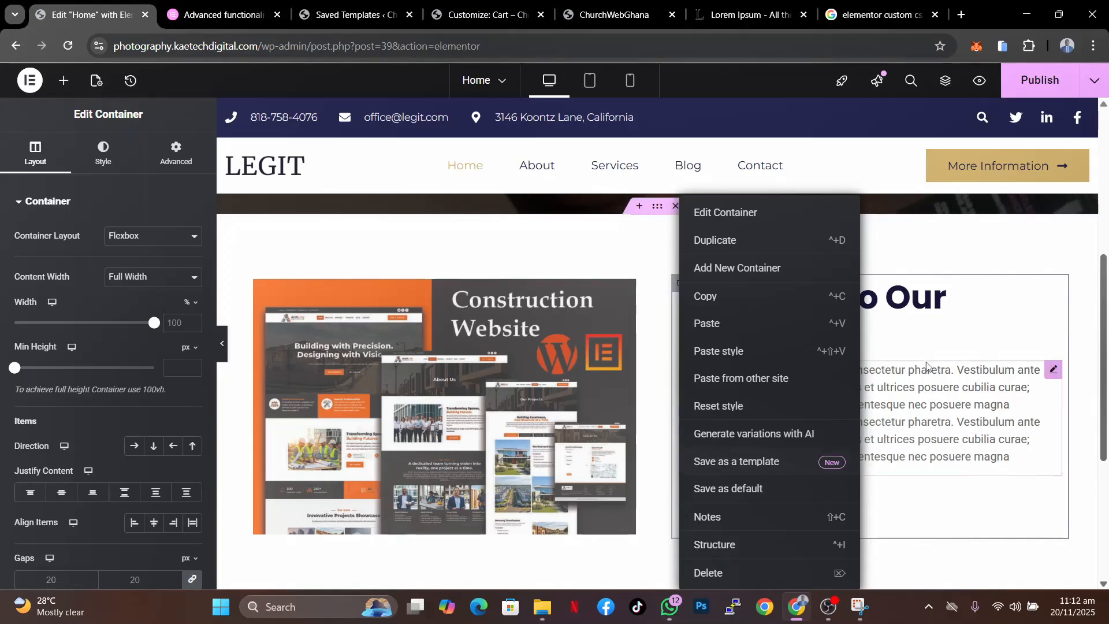
click(922, 370)
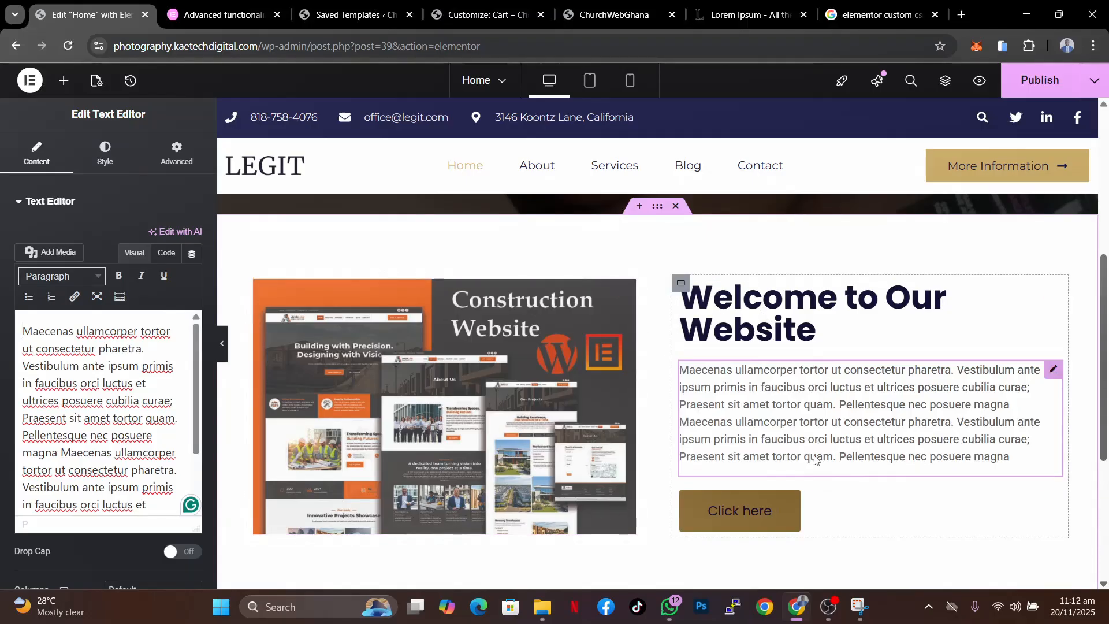
right_click(768, 302)
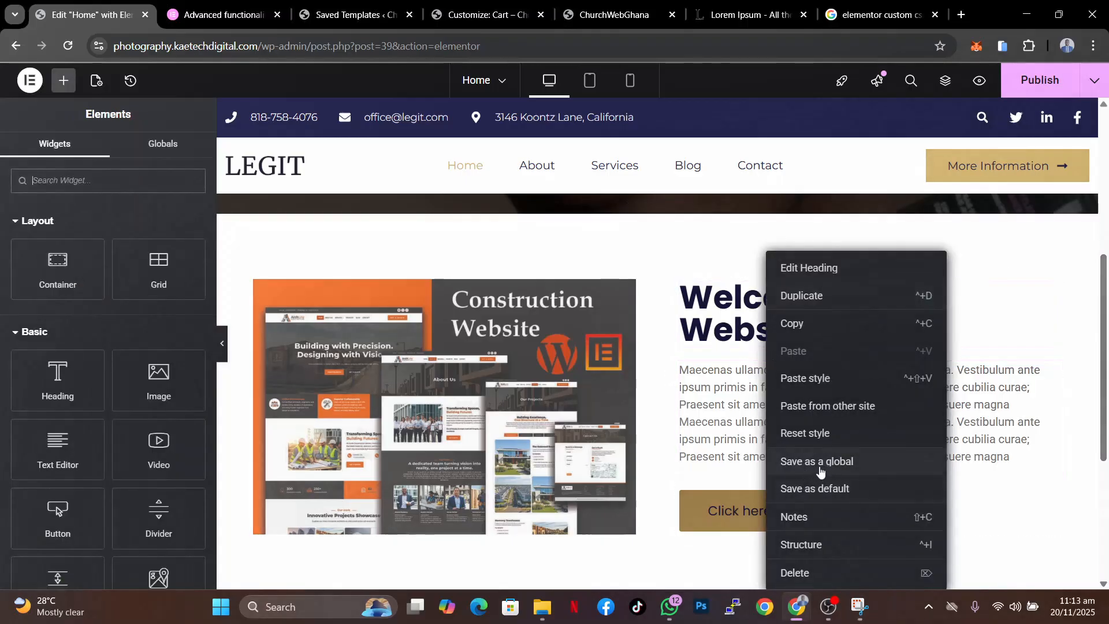
click(707, 443)
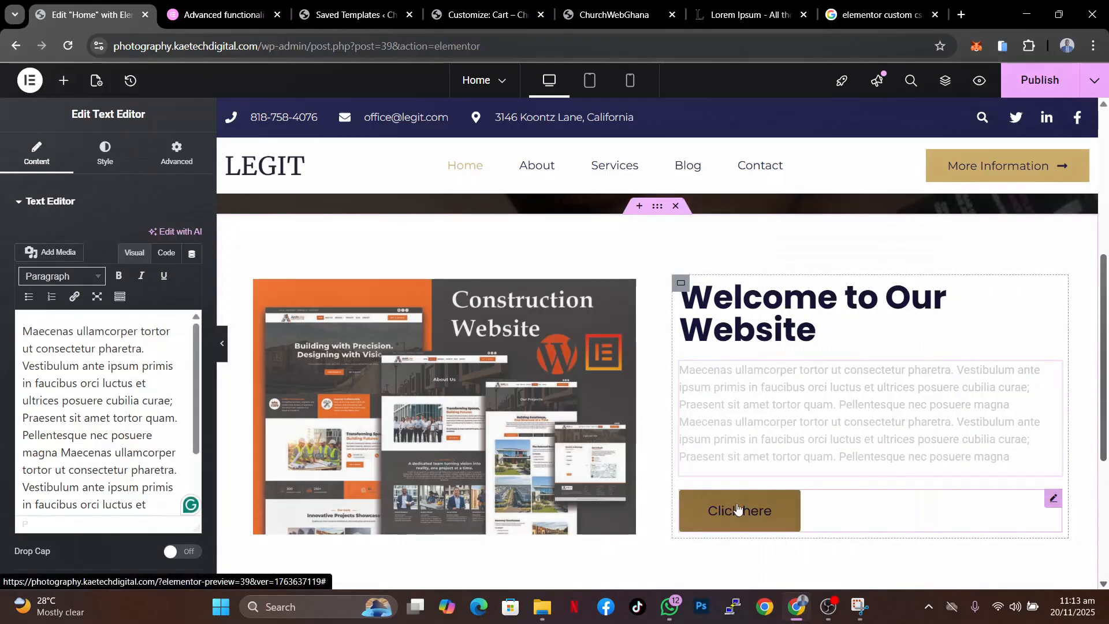
- Save the Click here button as a global widget named button
right_click(738, 508)
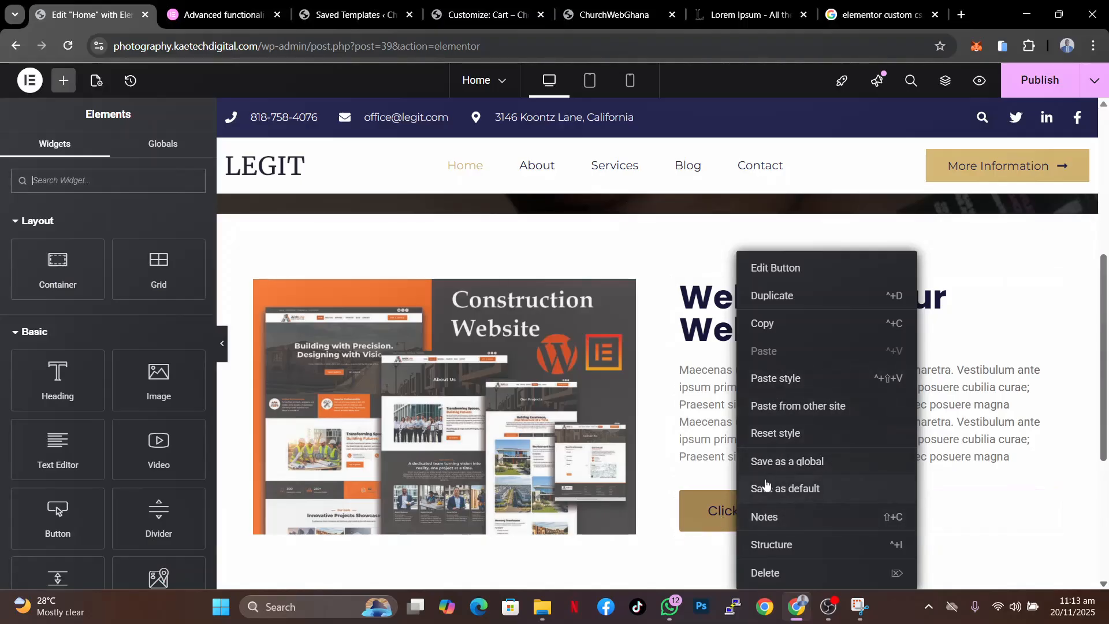
click(797, 462)
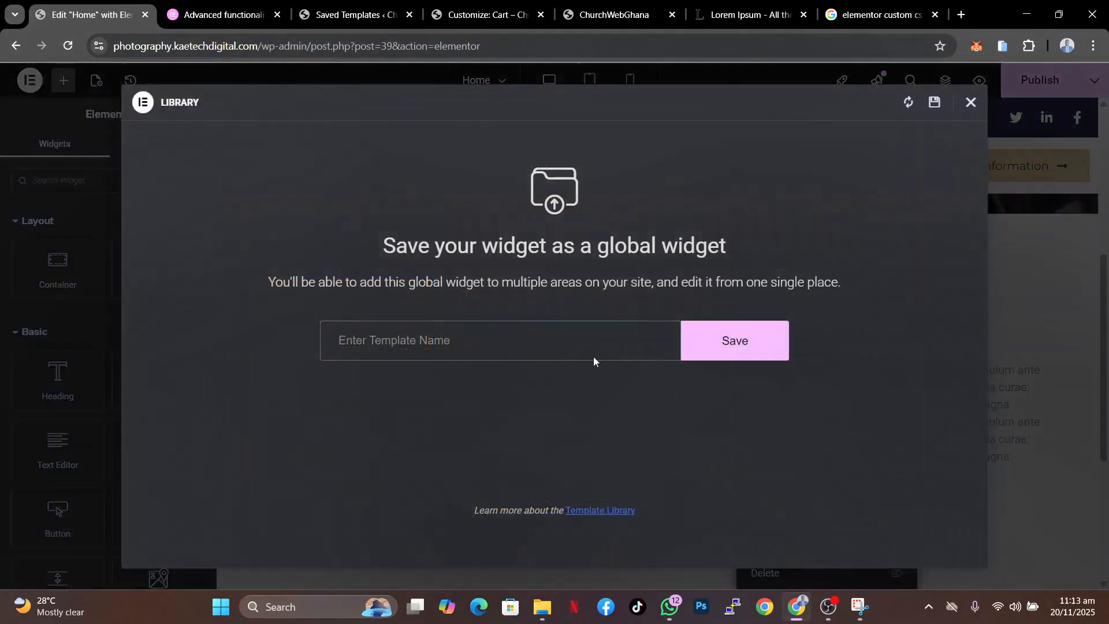
text(button)
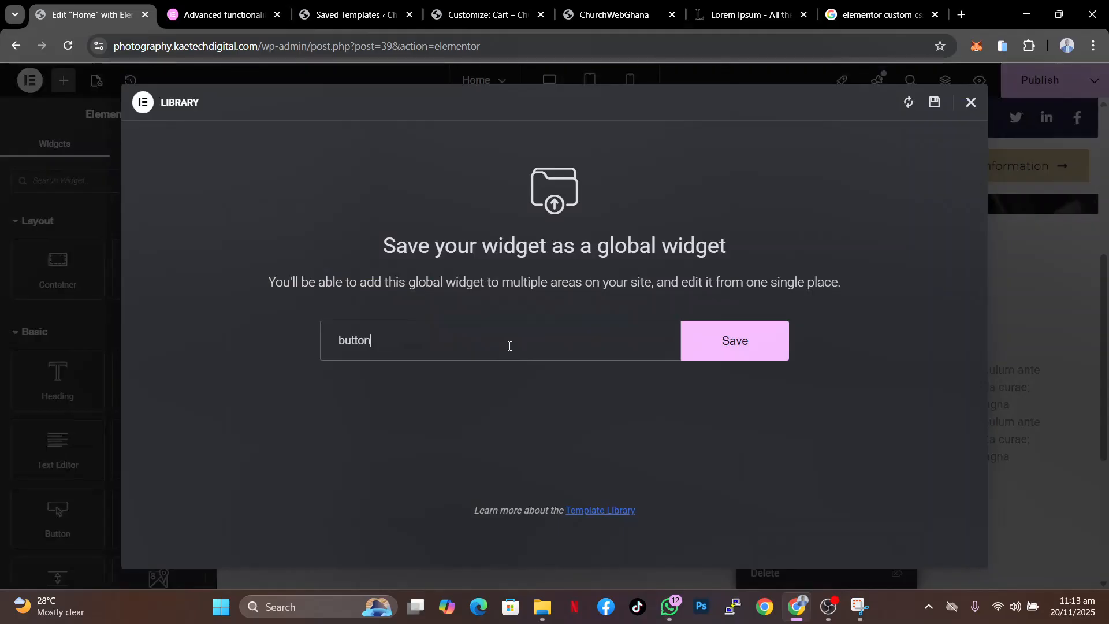
click(727, 352)
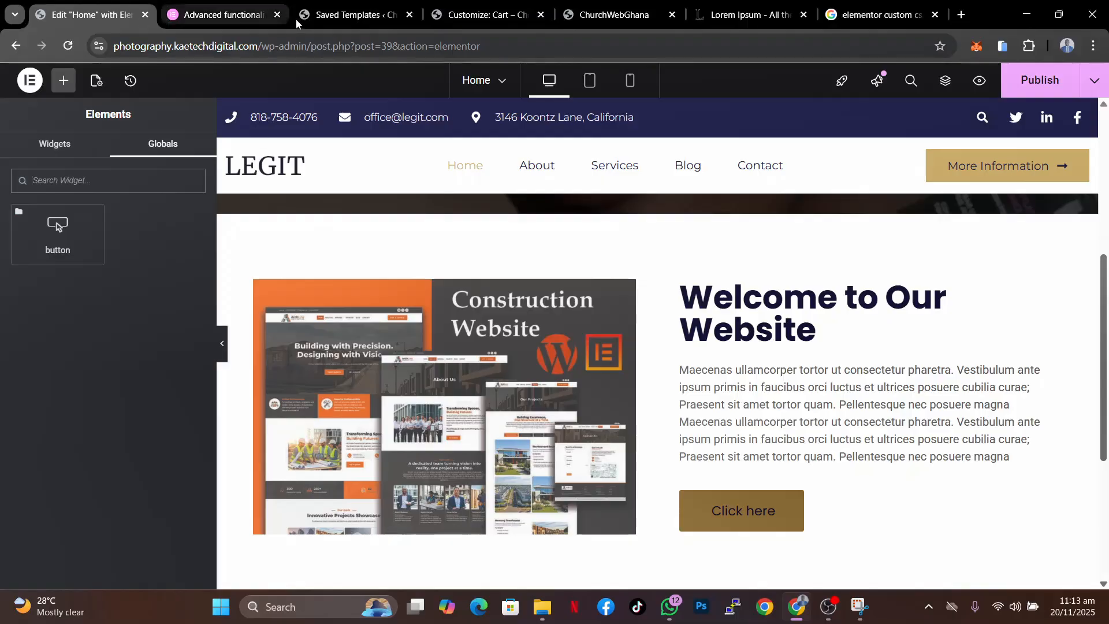
- Review the global widgets and published templates in the WordPress Saved Templates list
click(356, 17)
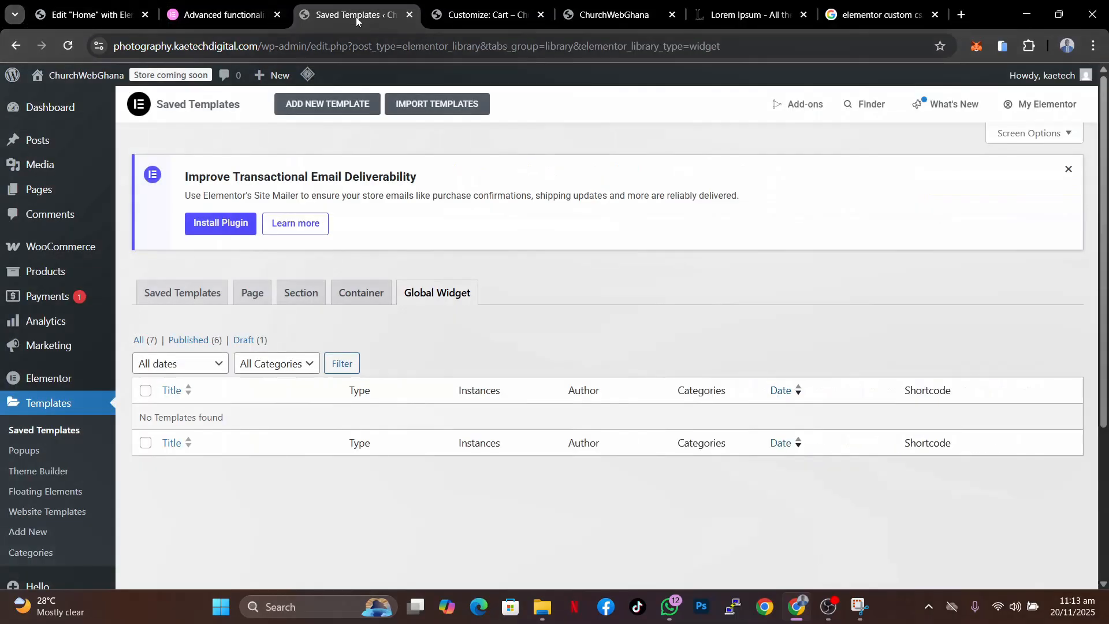
click(65, 47)
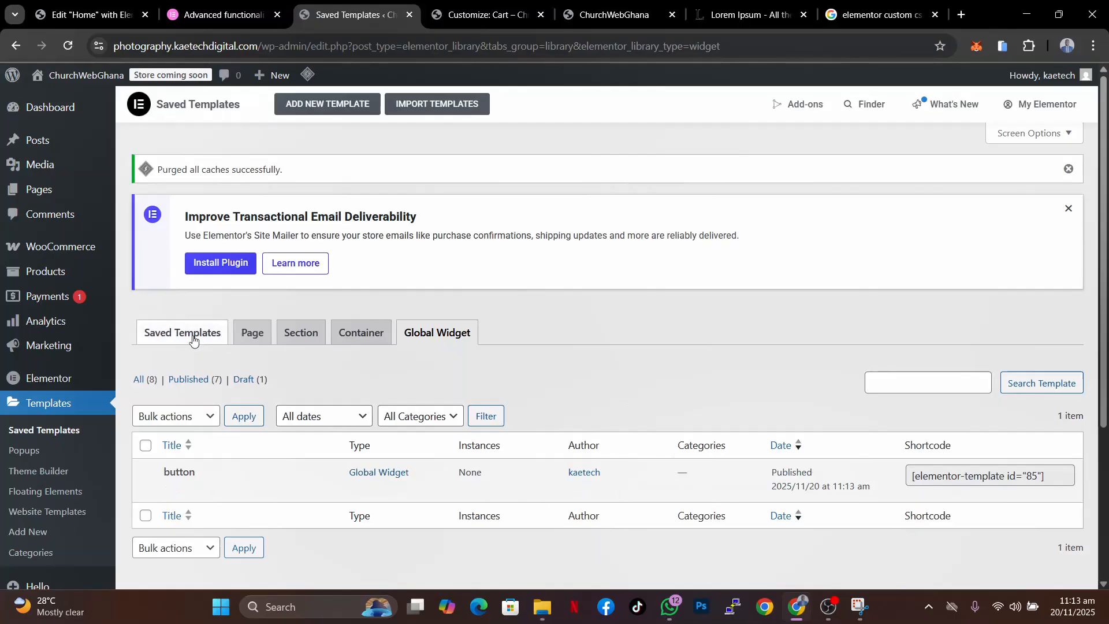
click(219, 336)
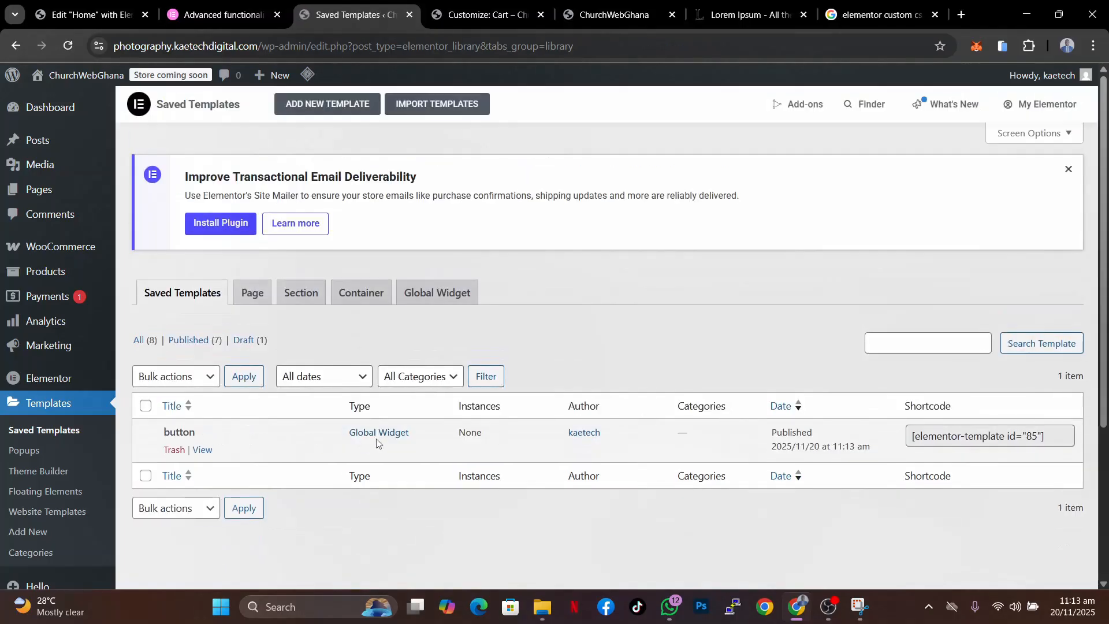
click(182, 341)
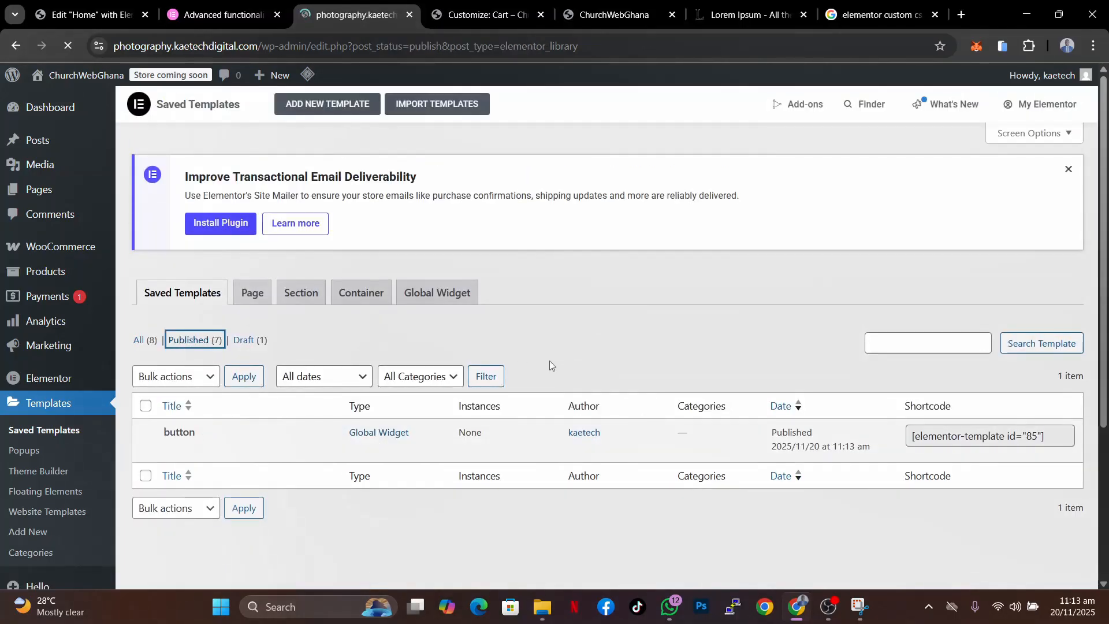
scroll(343, 482, down, 5)
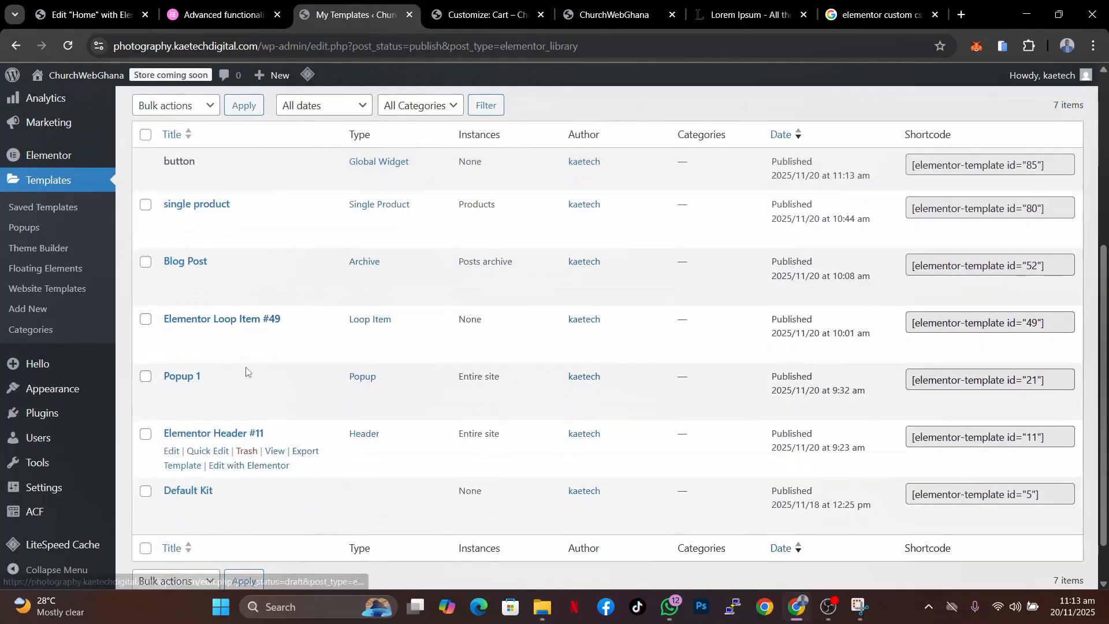
scroll(213, 468, down, 1)
scroll(214, 469, up, 1)
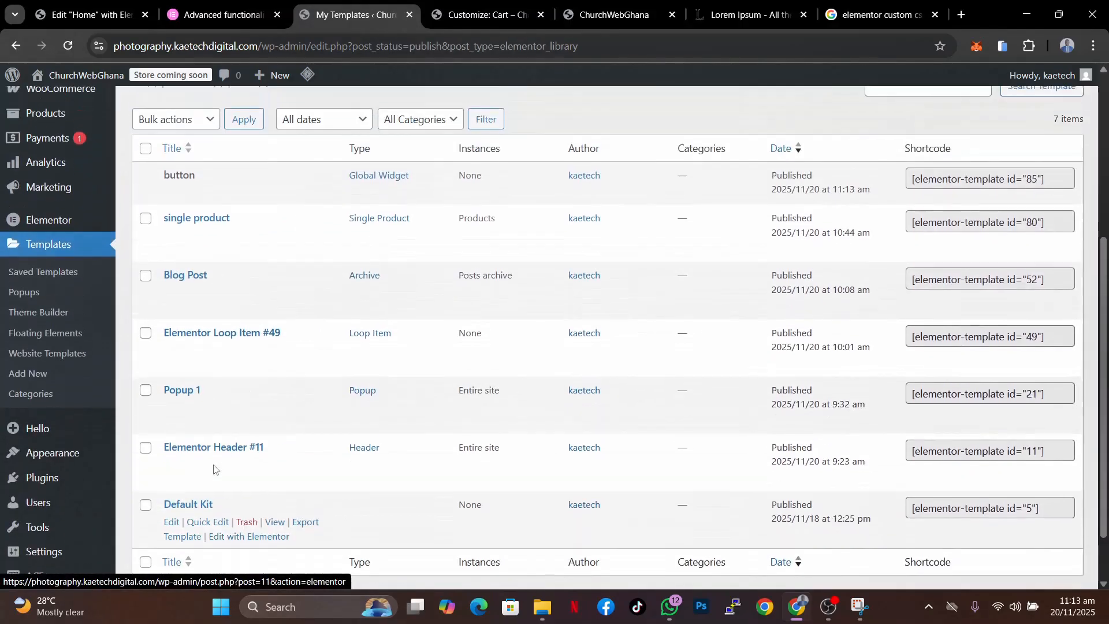
scroll(214, 469, up, 3)
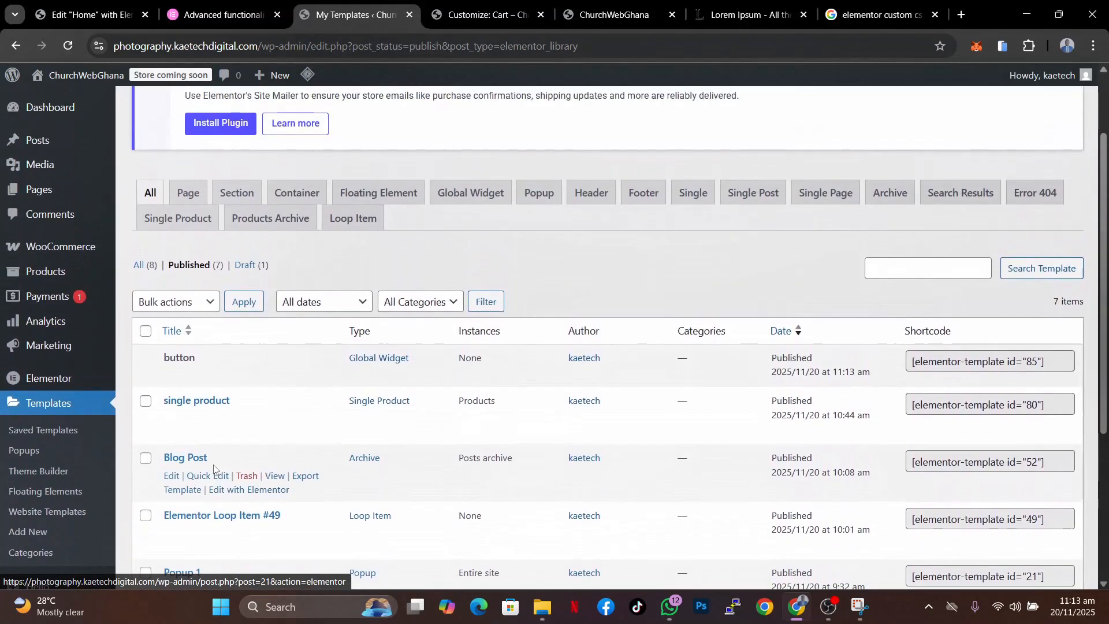
scroll(213, 469, up, 1)
scroll(214, 468, down, 3)
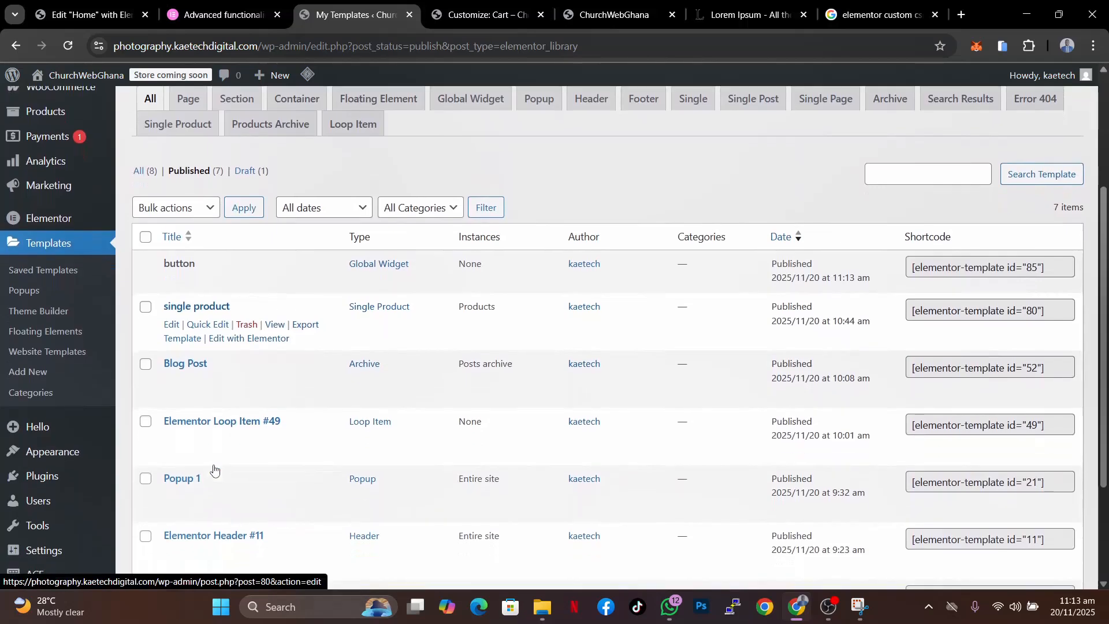
scroll(214, 469, up, 3)
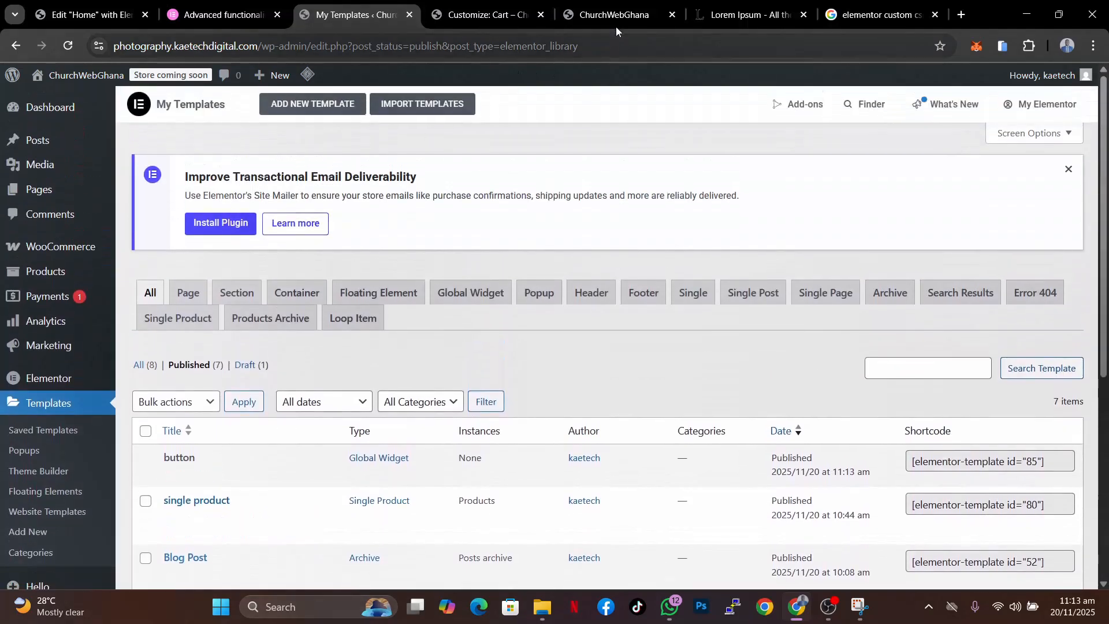
click(487, 16)
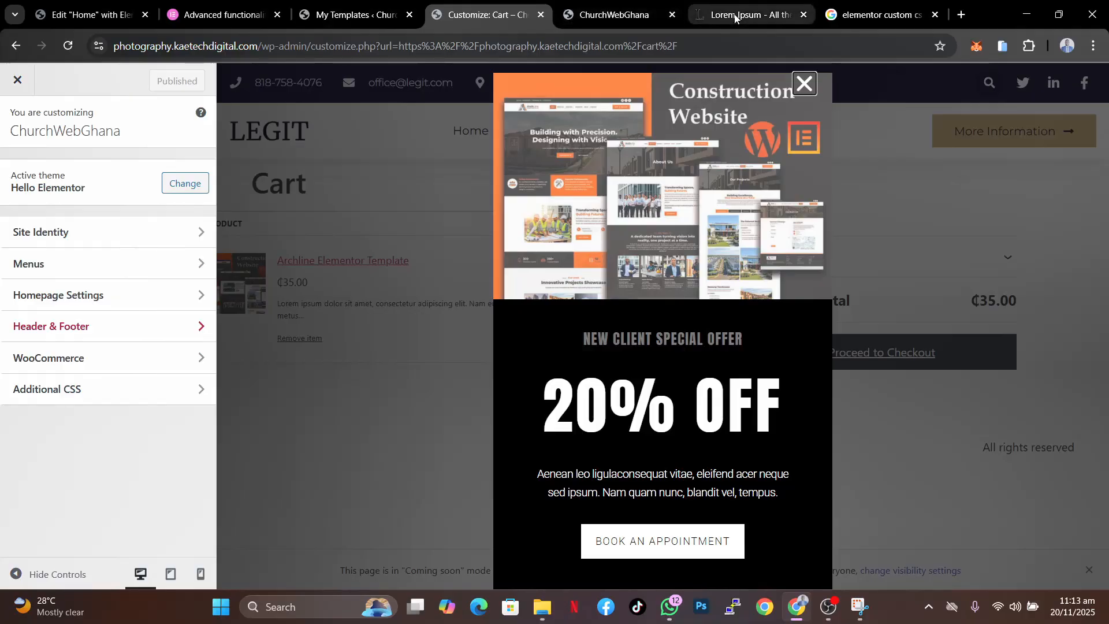
click(353, 11)
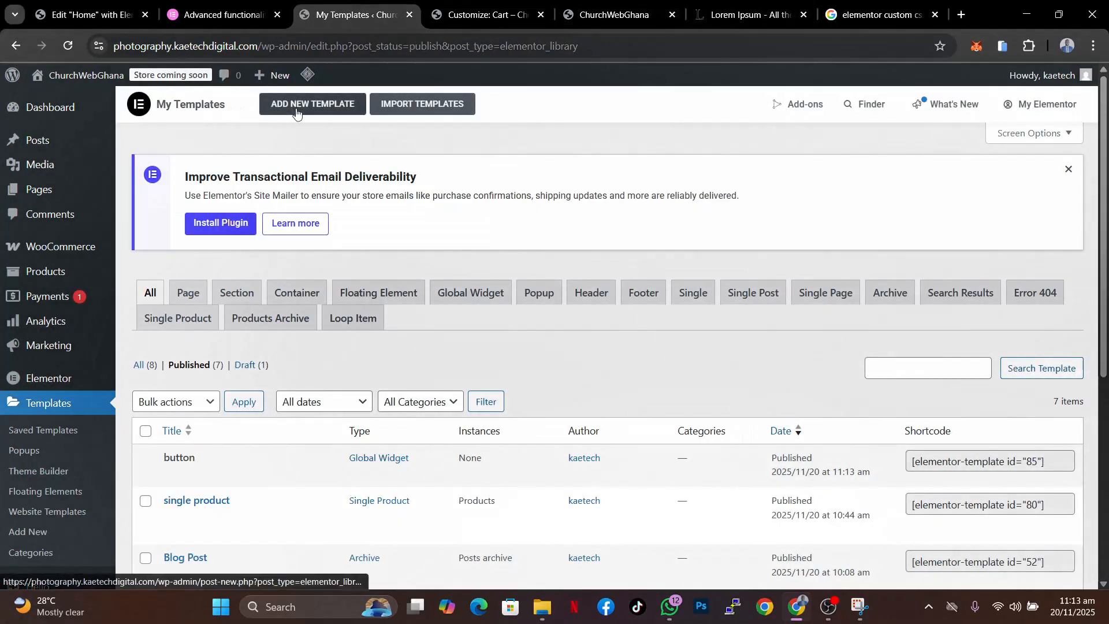
- Save the about container to the site templates library as about section
click(92, 14)
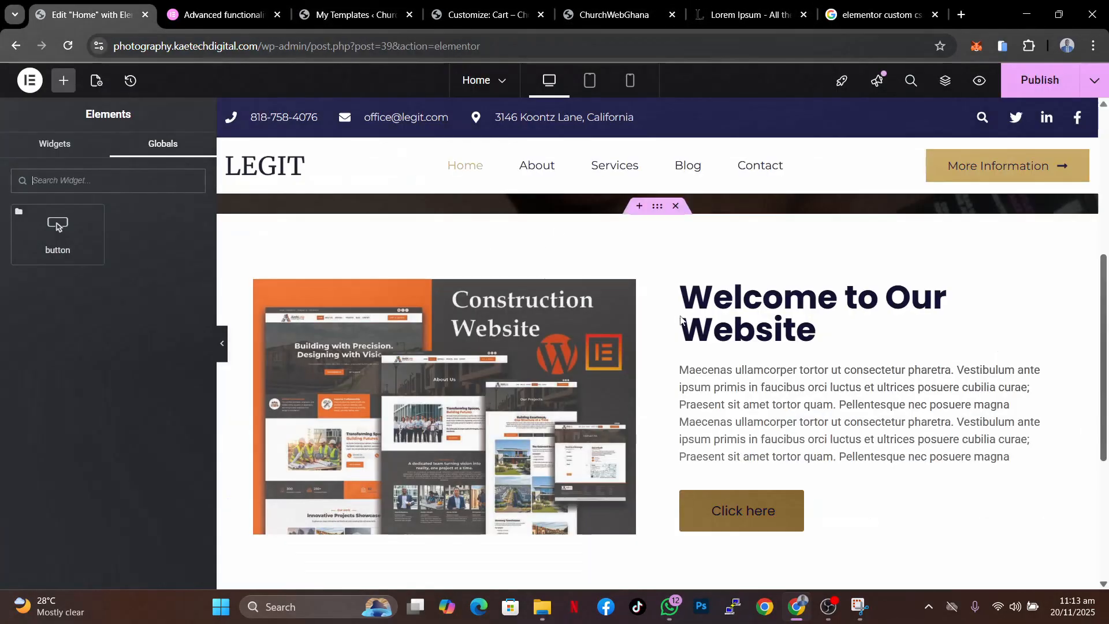
right_click(654, 213)
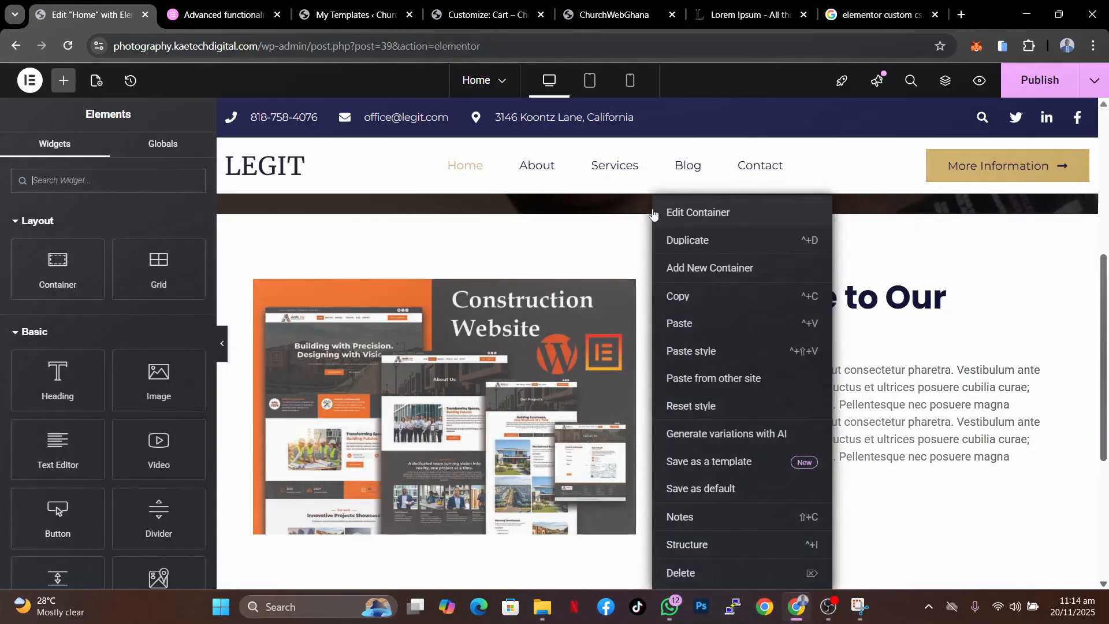
click(701, 462)
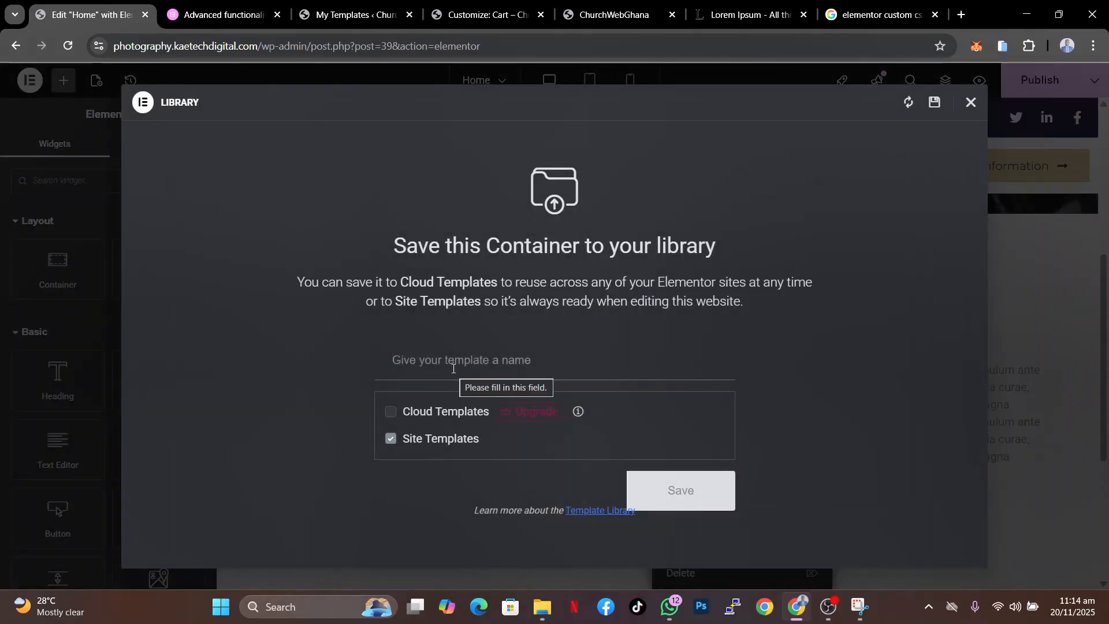
click(453, 368)
text(about section)
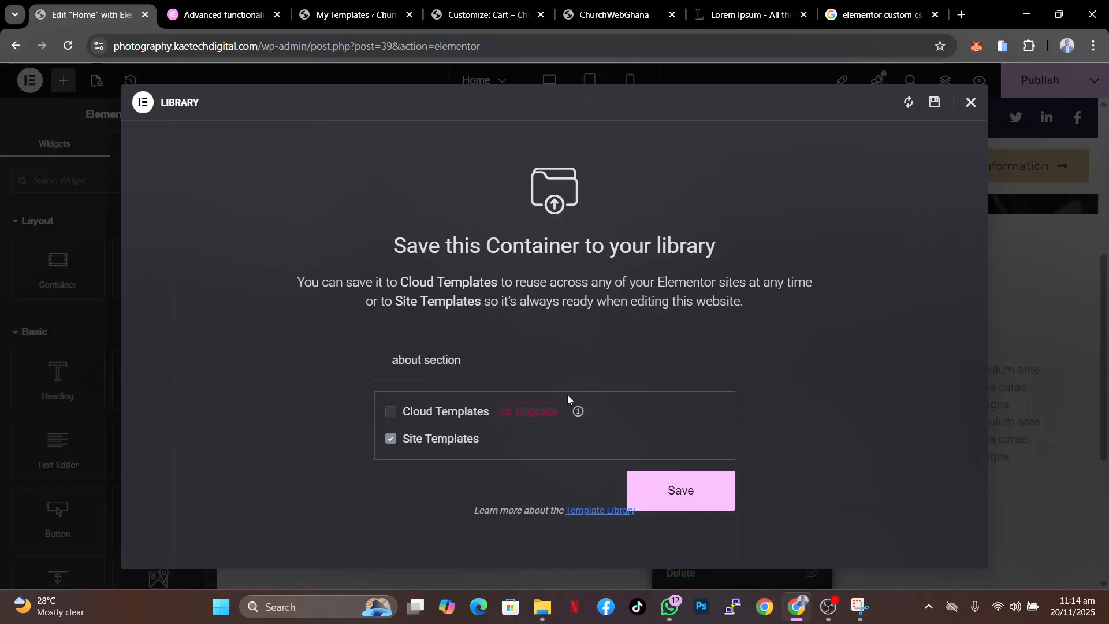
click(664, 490)
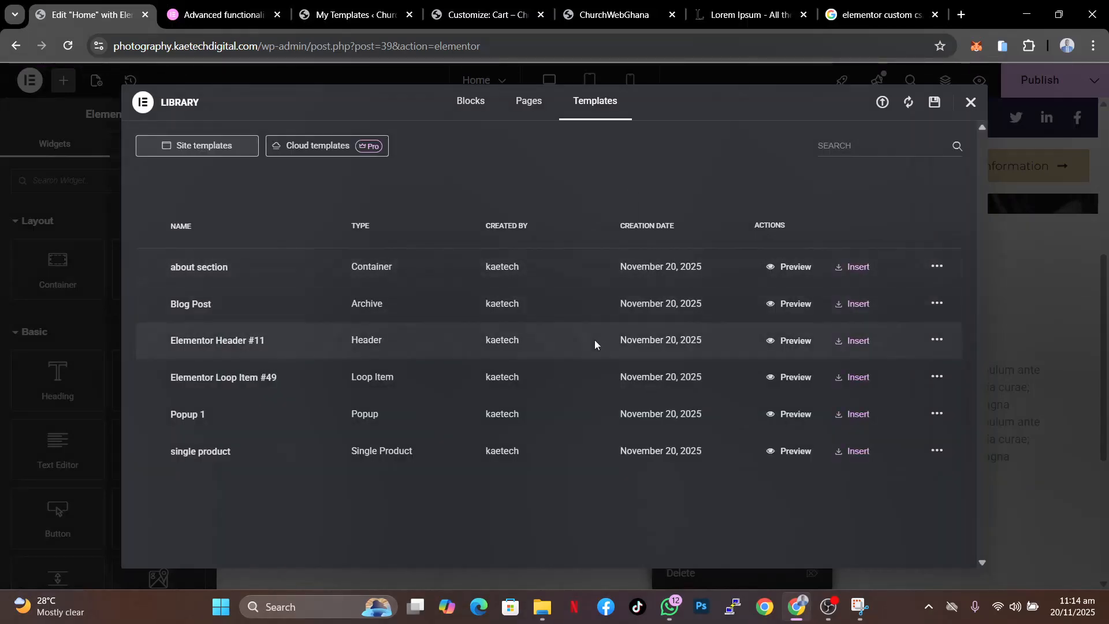
click(971, 104)
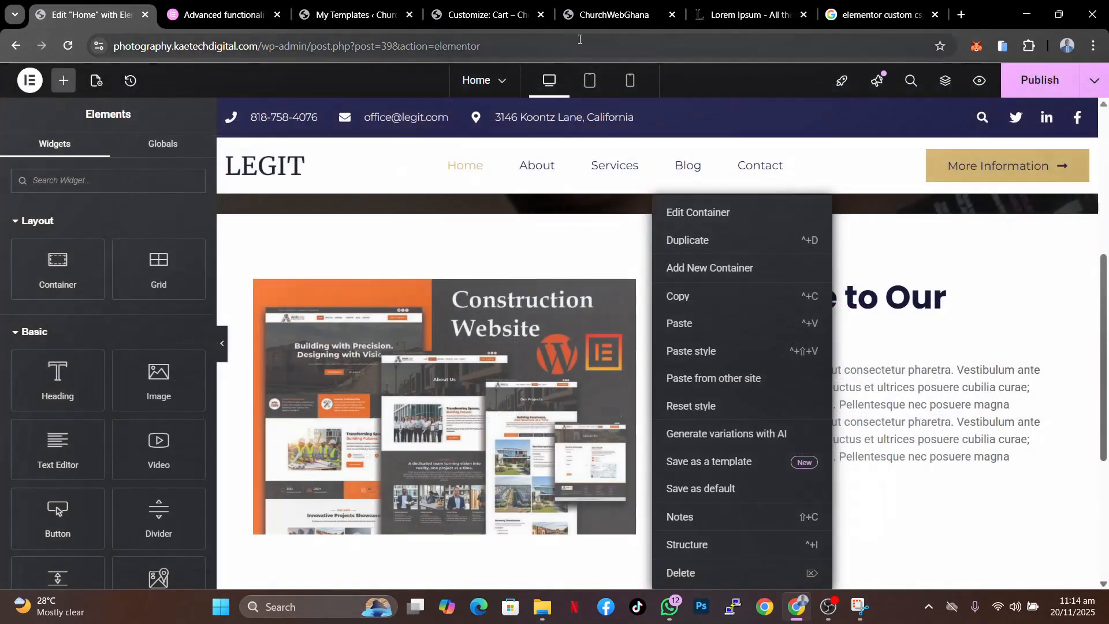
- Create a new page from the site's admin bar on the Cart page
click(493, 13)
click(802, 85)
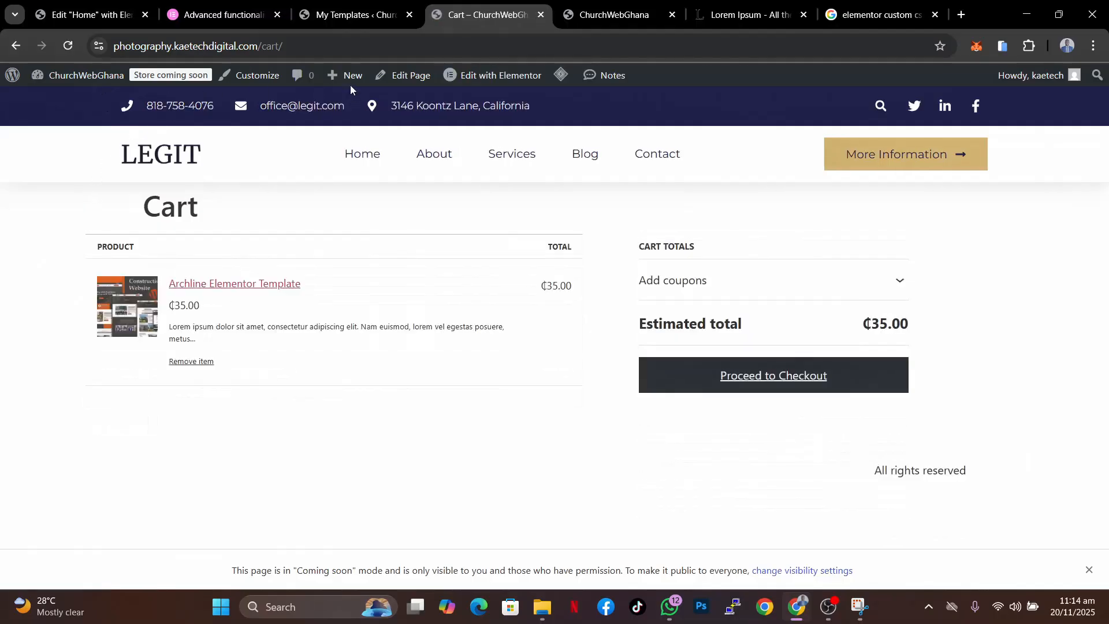
mouse_move(348, 86)
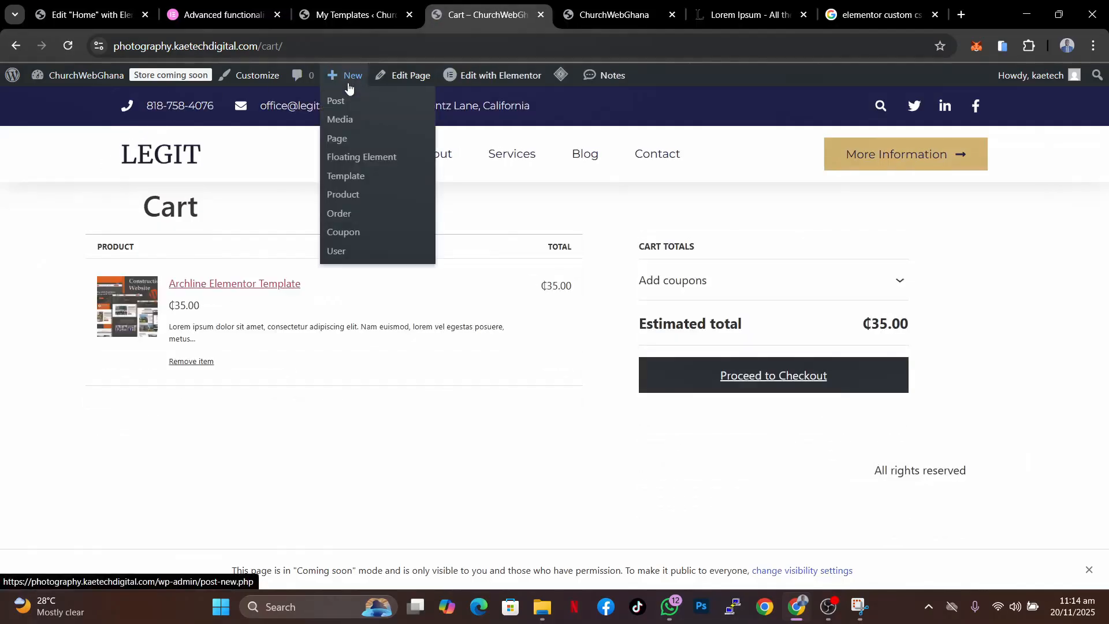
click(339, 141)
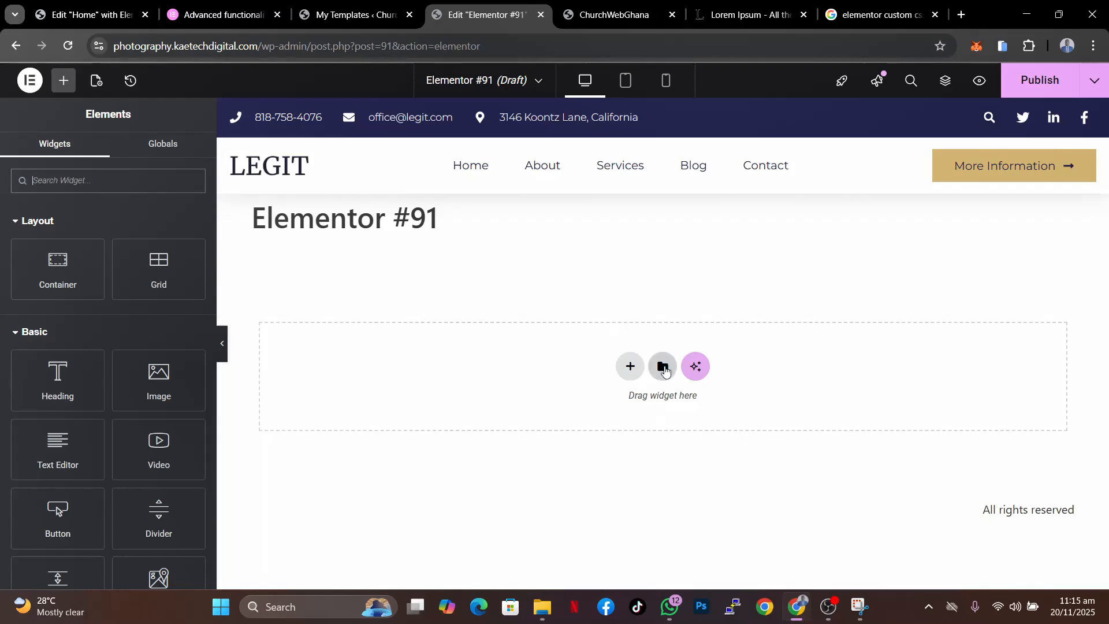
- Insert the saved about section template from the site templates library into the new page
click(662, 366)
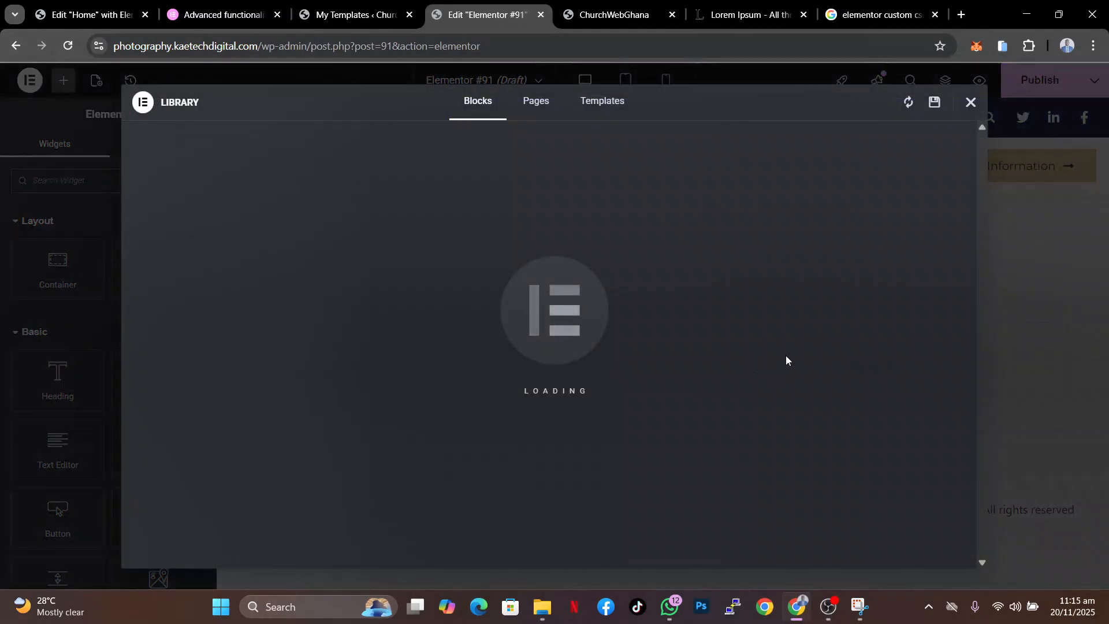
click(971, 103)
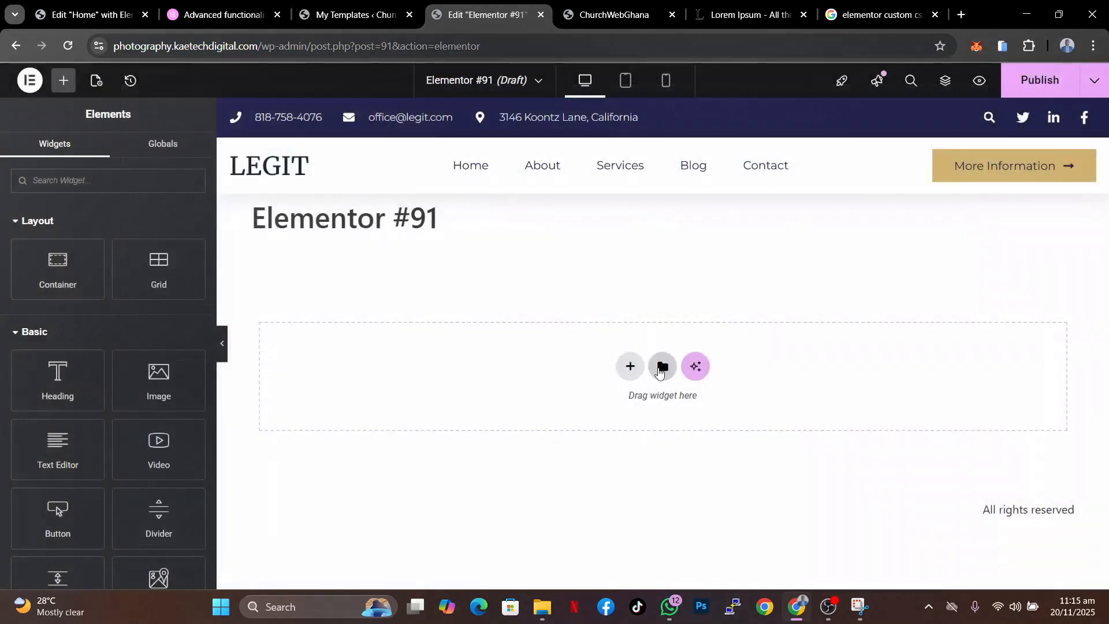
click(662, 367)
mouse_move(782, 290)
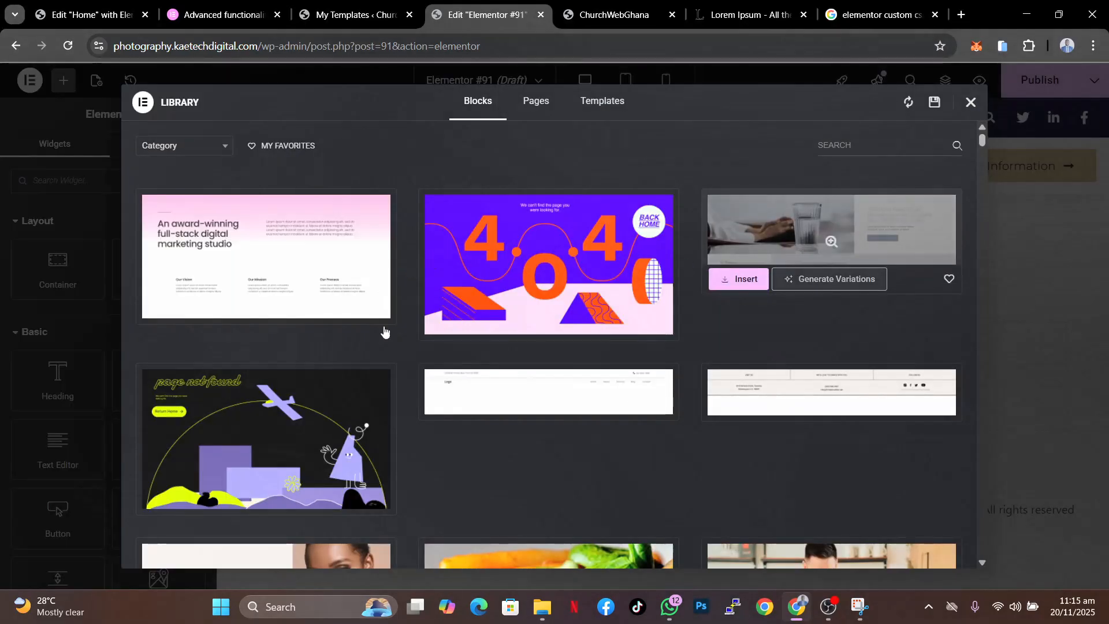
click(604, 106)
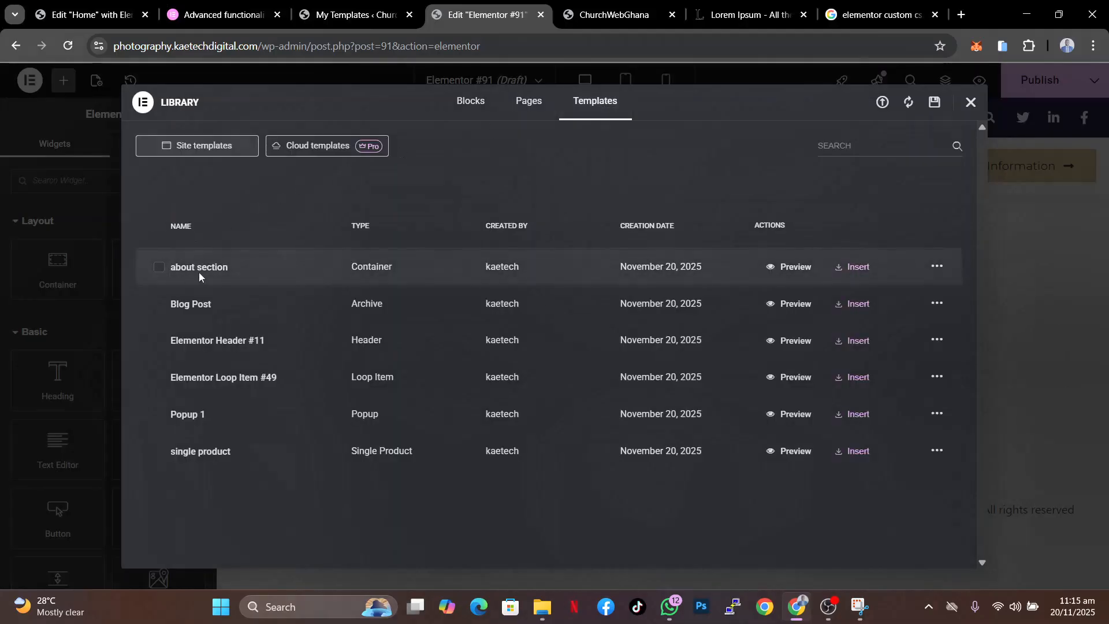
click(852, 267)
click(662, 362)
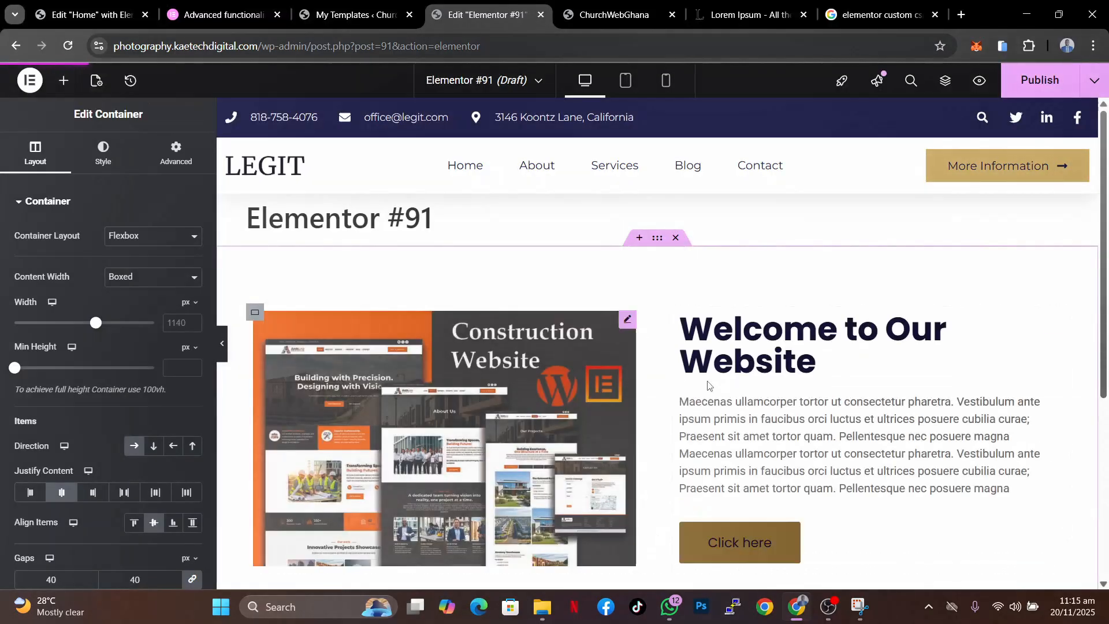
- Search the widget panel for button widgets and clear the search
scroll(913, 434, down, 3)
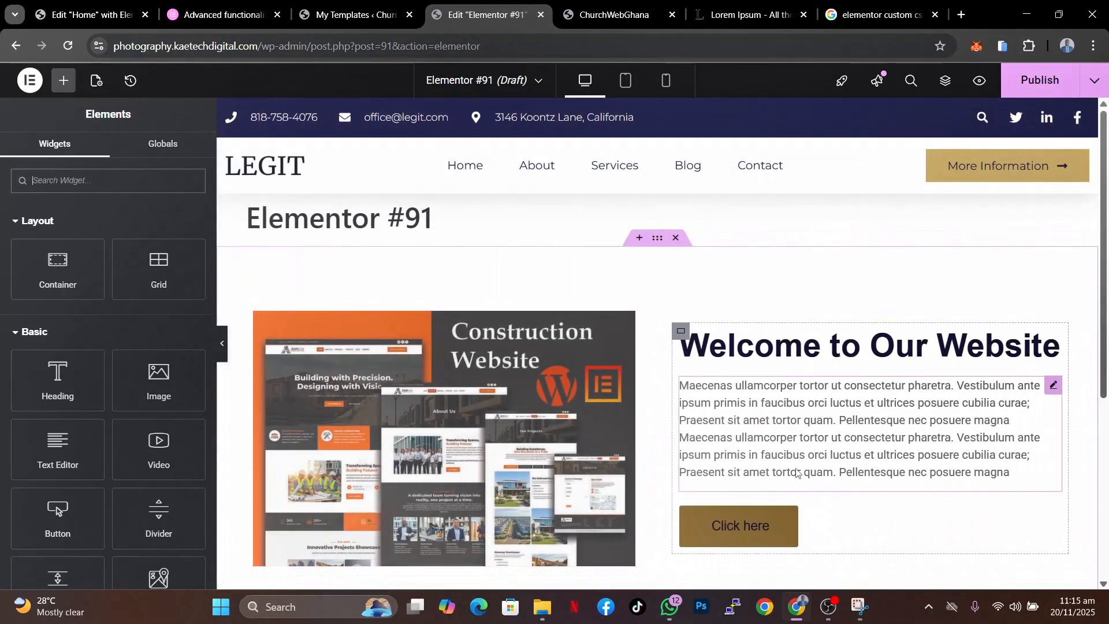
scroll(797, 472, down, 3)
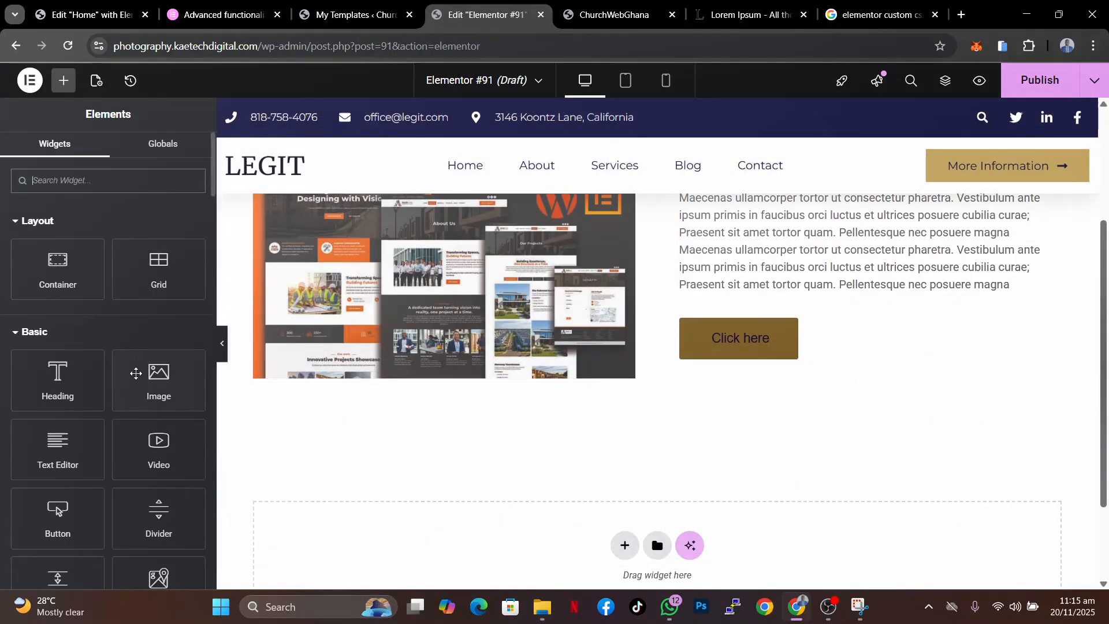
scroll(133, 397, down, 10)
scroll(133, 396, down, 12)
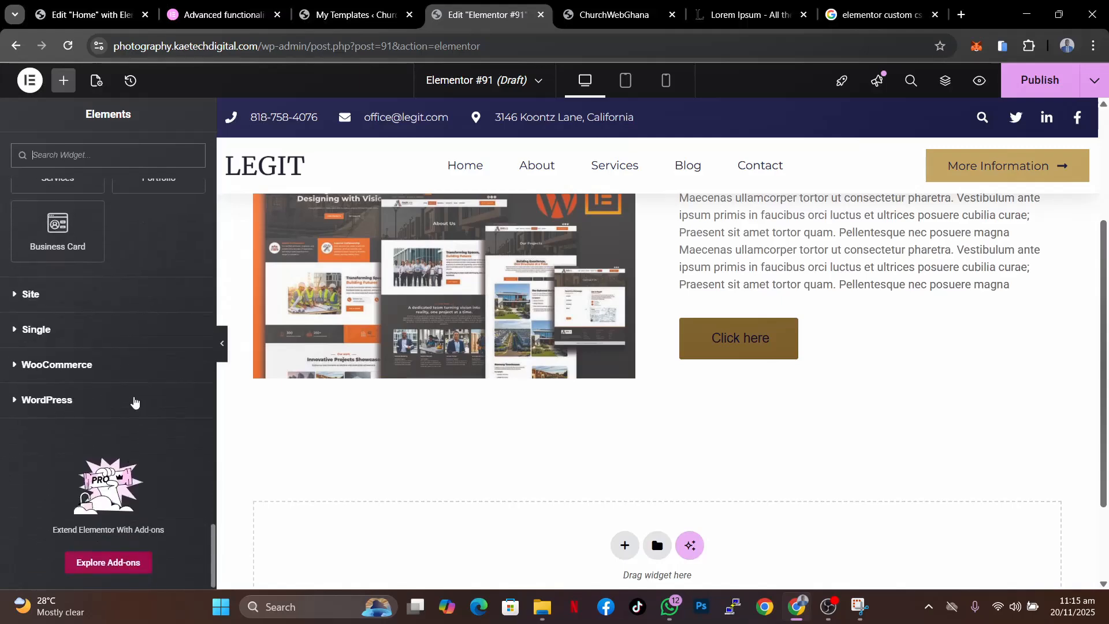
scroll(133, 398, up, 20)
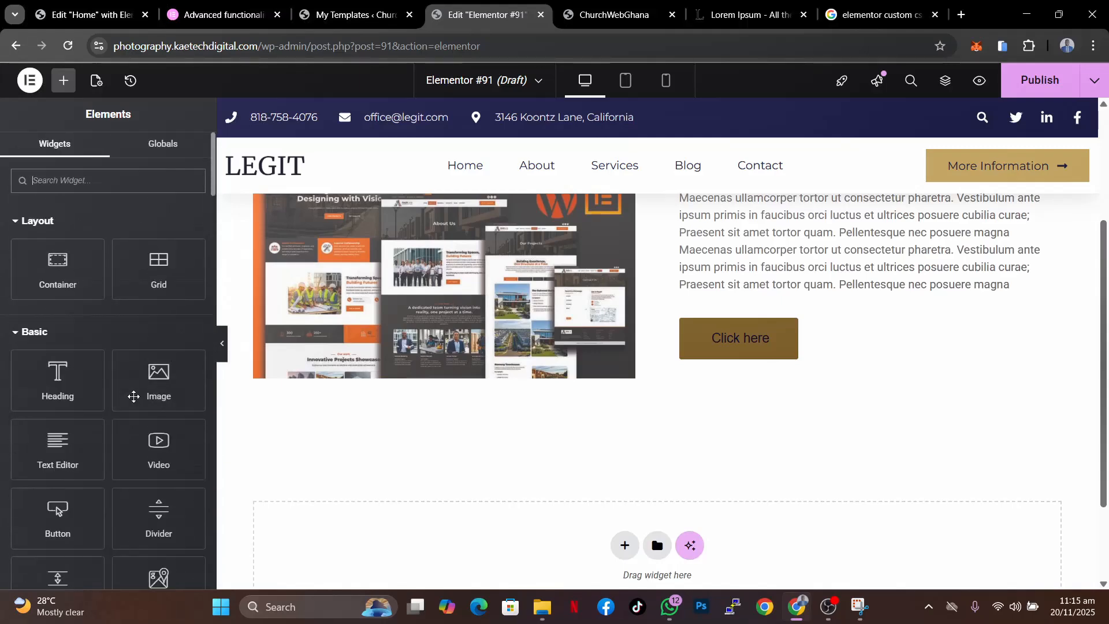
text(button)
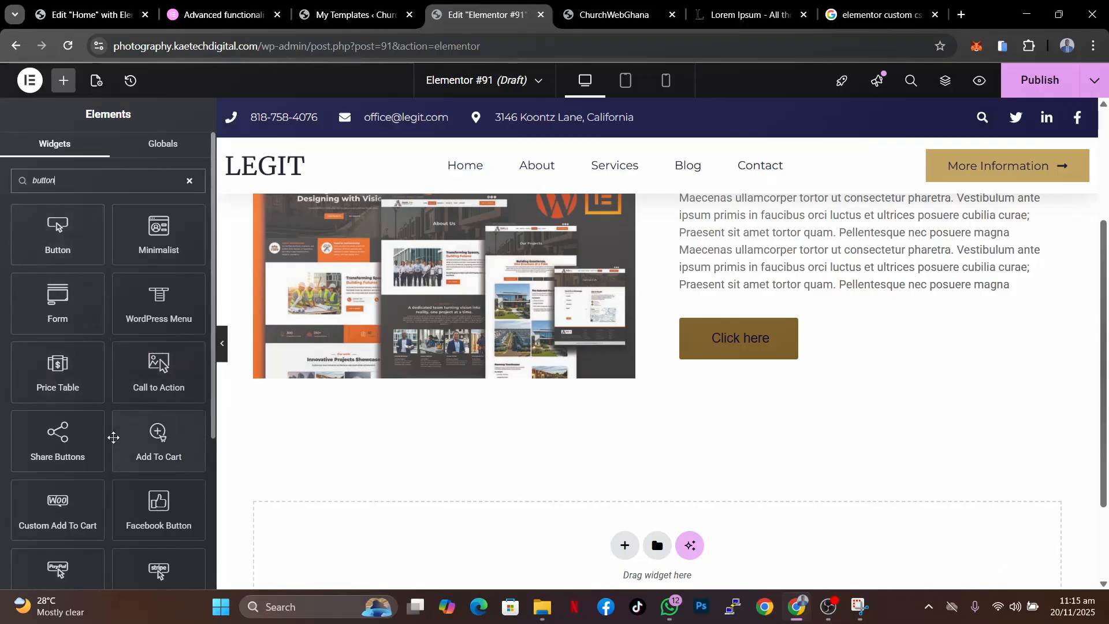
scroll(113, 437, down, 5)
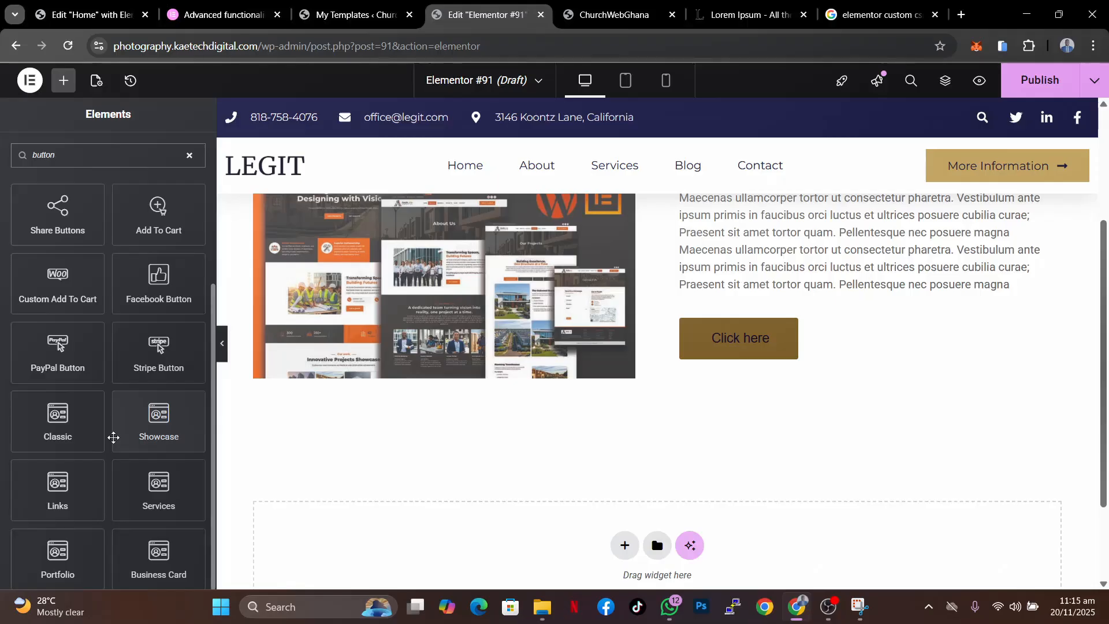
scroll(113, 437, up, 5)
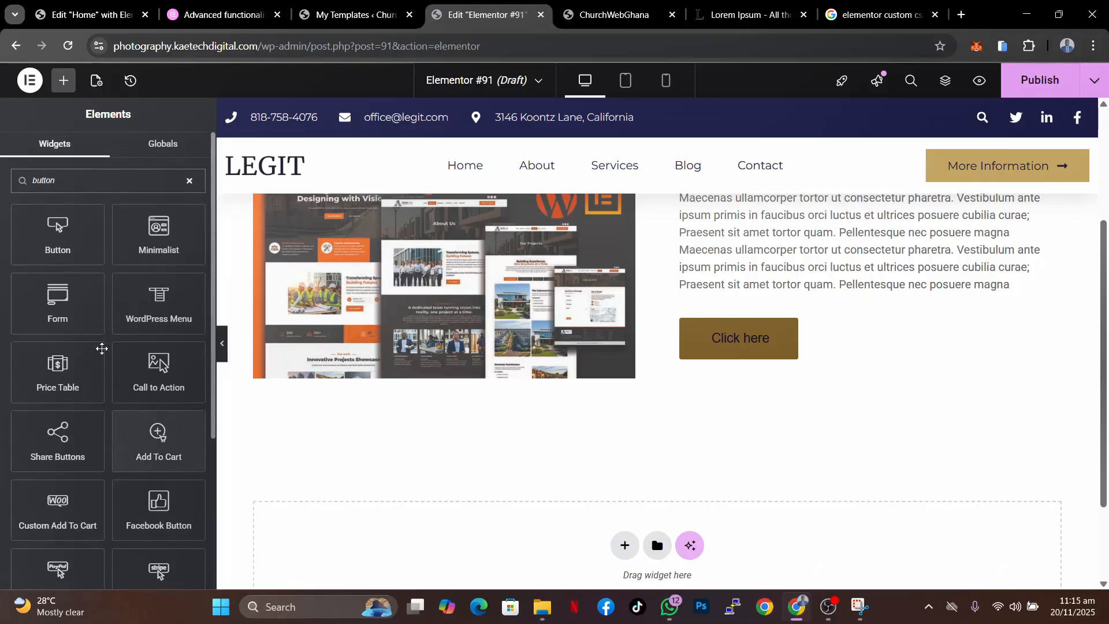
click(189, 181)
- Add the global button widget into the about section beneath the Click here button
click(43, 180)
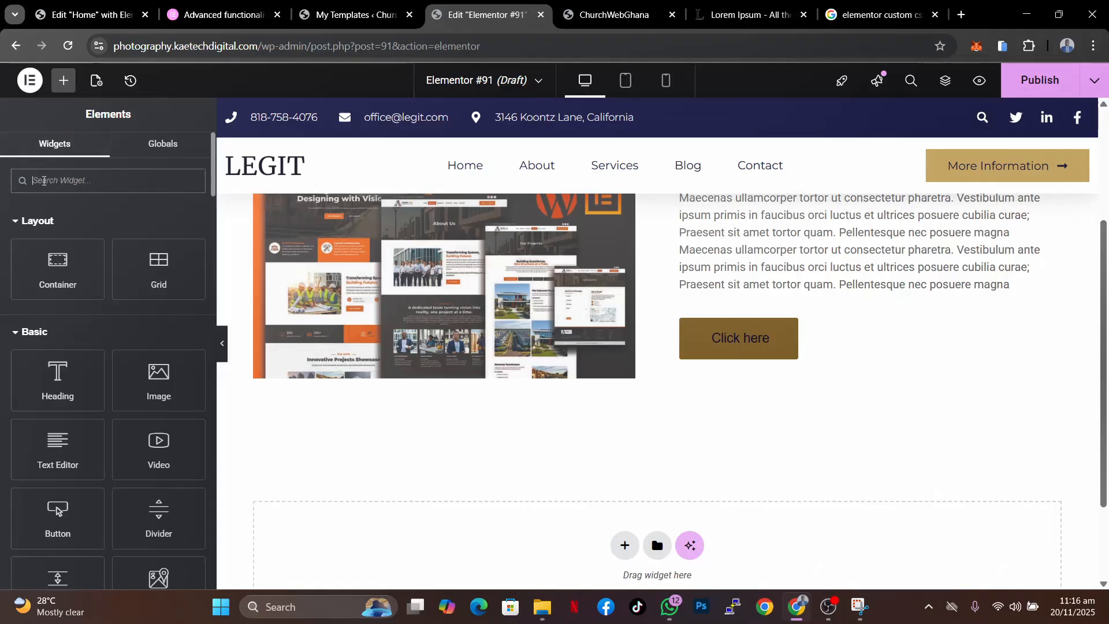
click(176, 152)
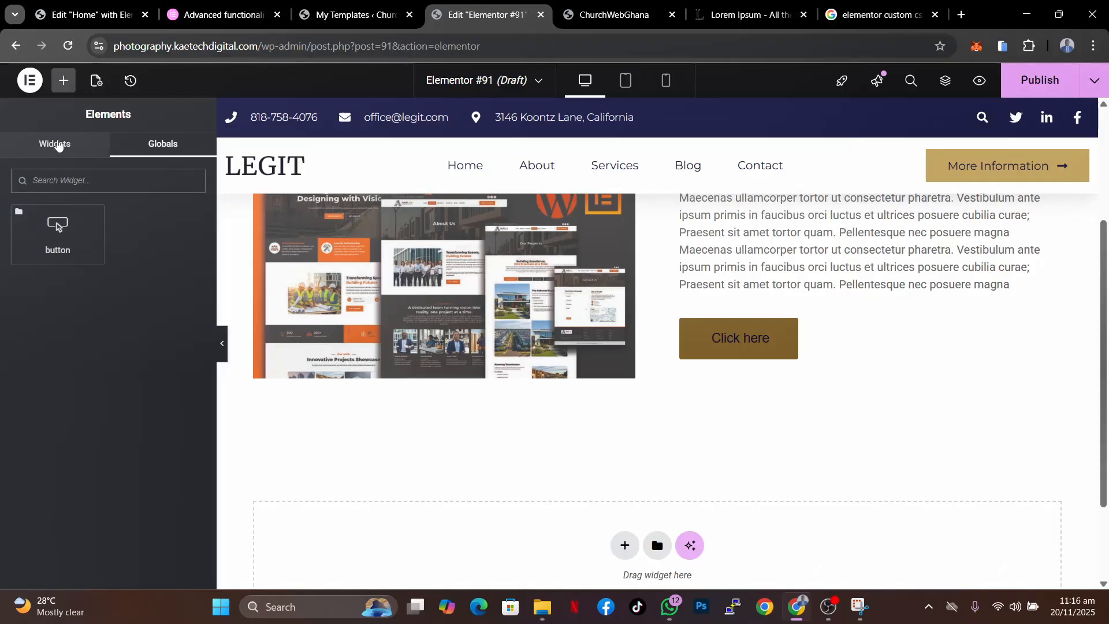
click(58, 146)
click(168, 147)
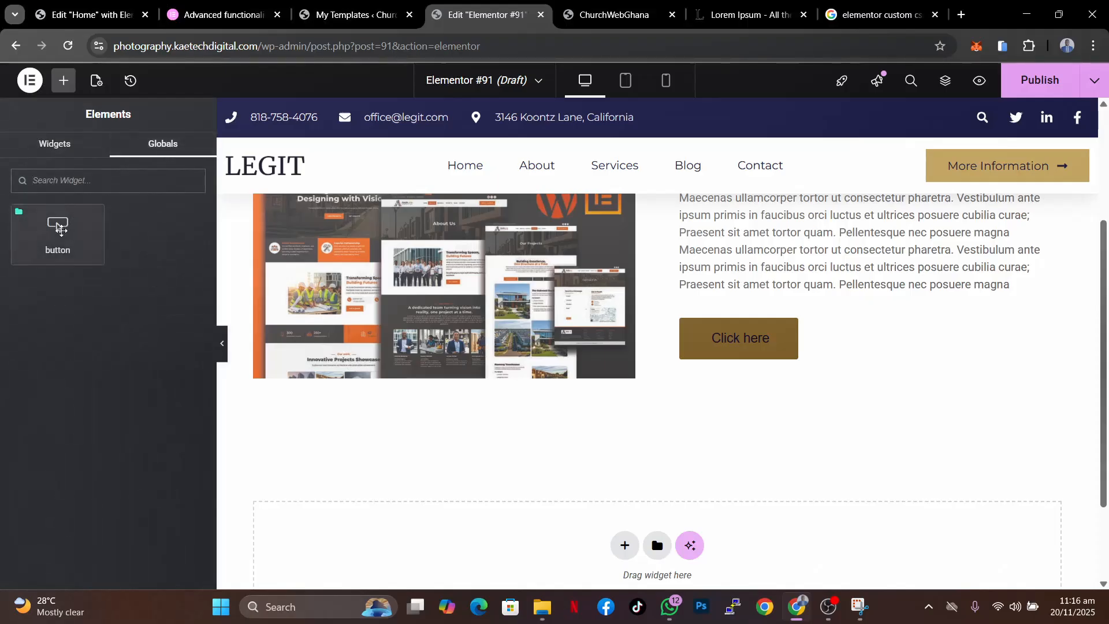
drag(56, 227, 759, 356)
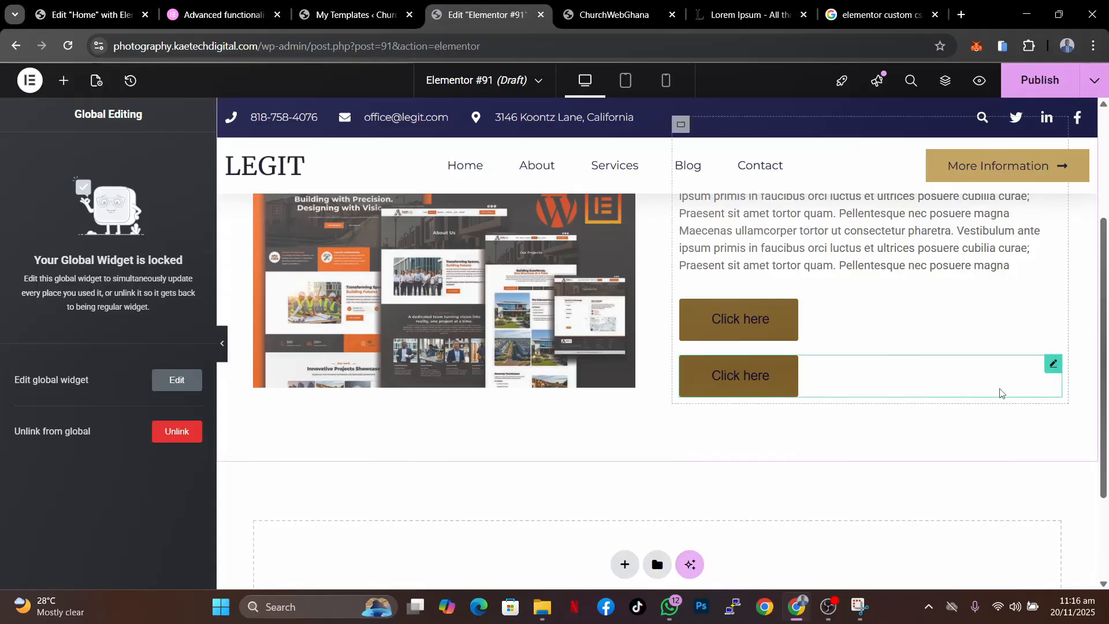
- Unlink the added button from its global widget and delete it
click(1052, 367)
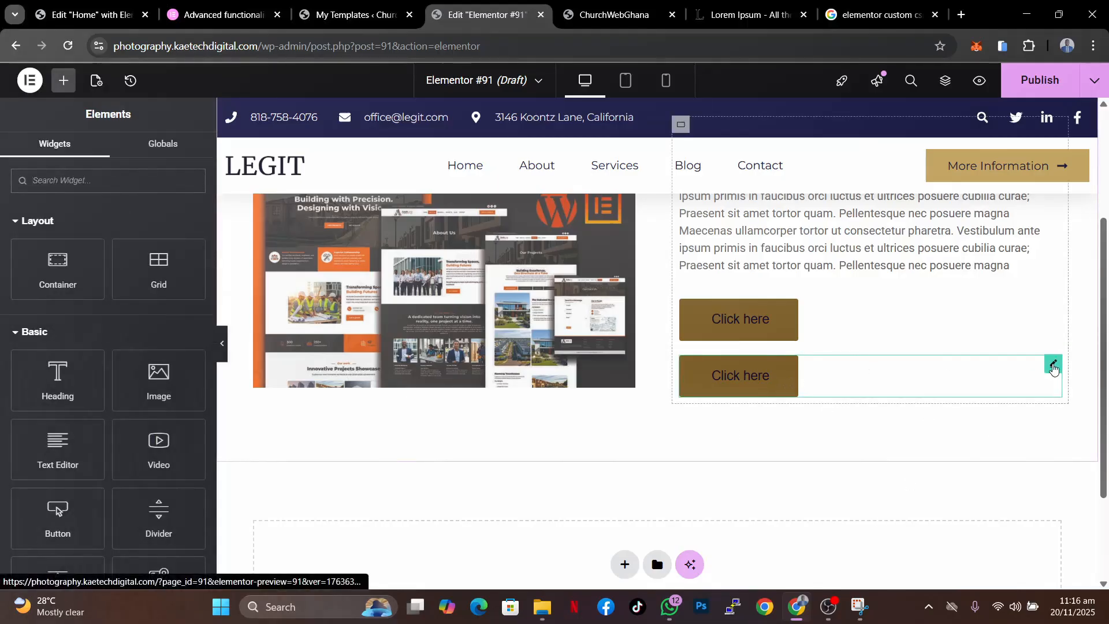
click(1054, 367)
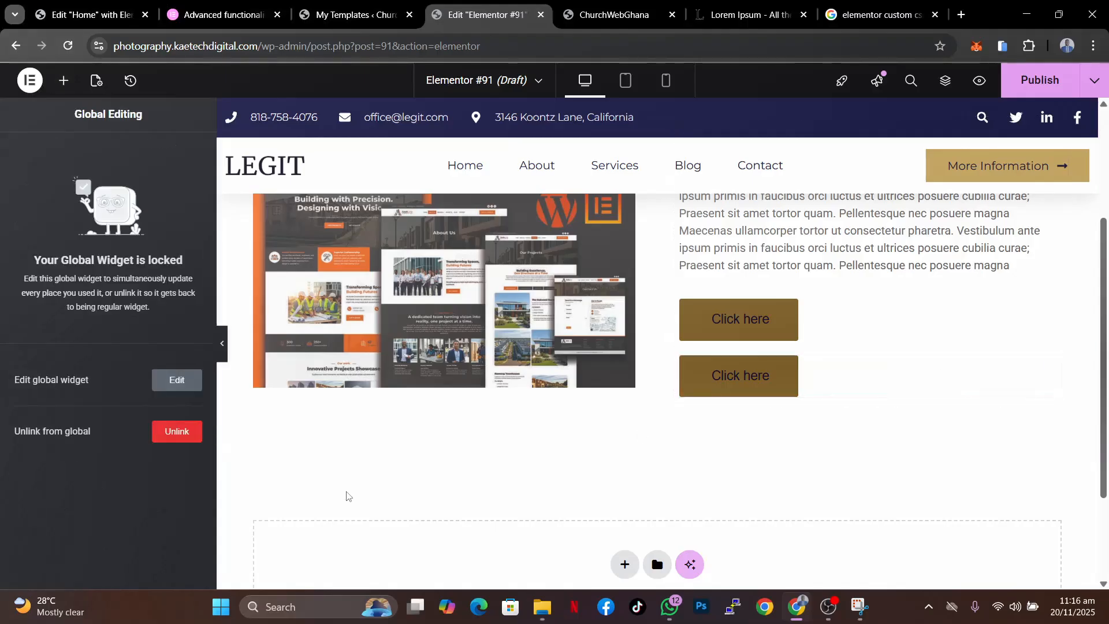
click(175, 432)
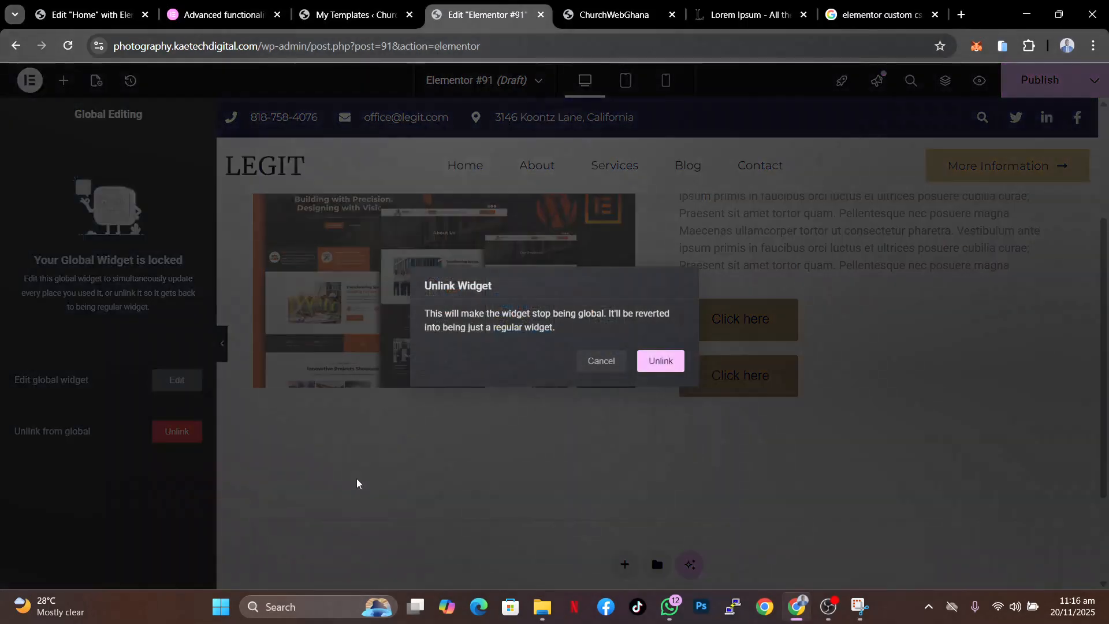
click(660, 361)
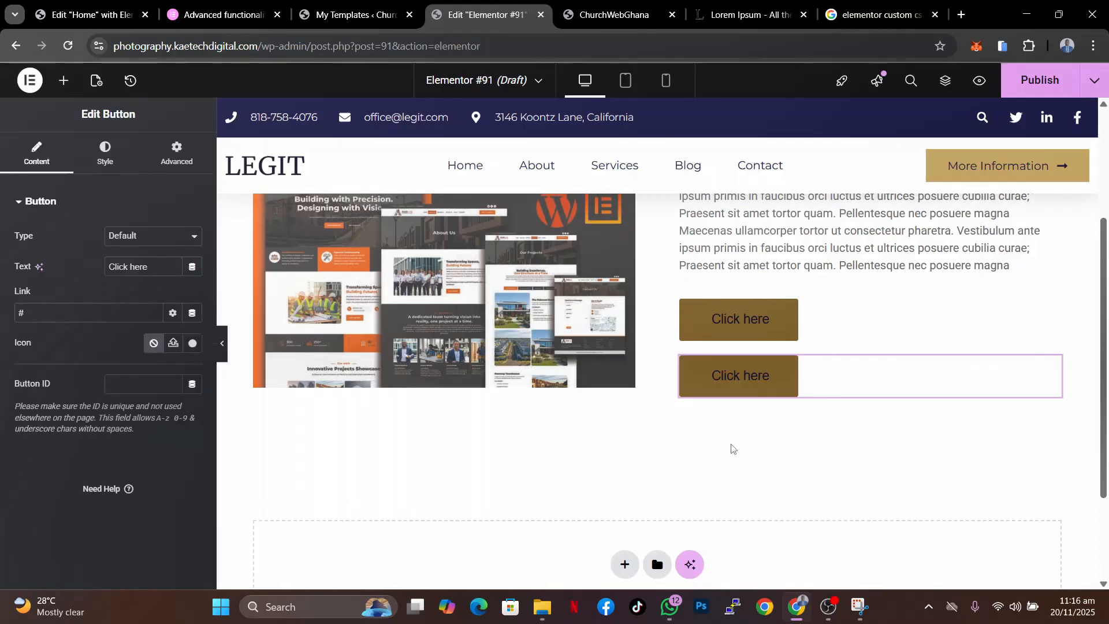
right_click(771, 395)
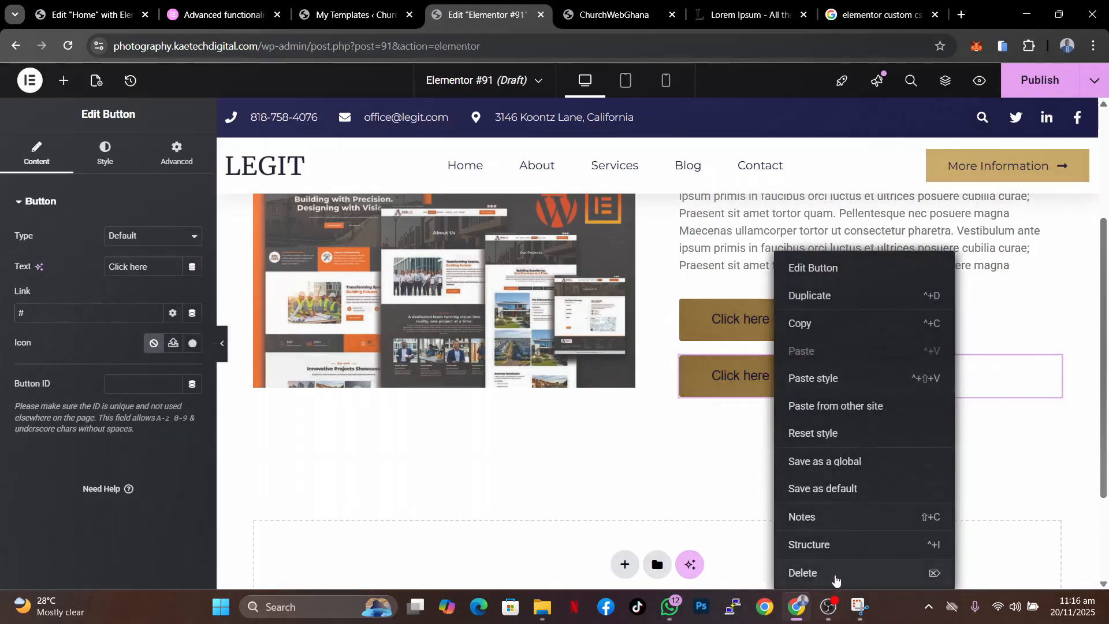
click(837, 573)
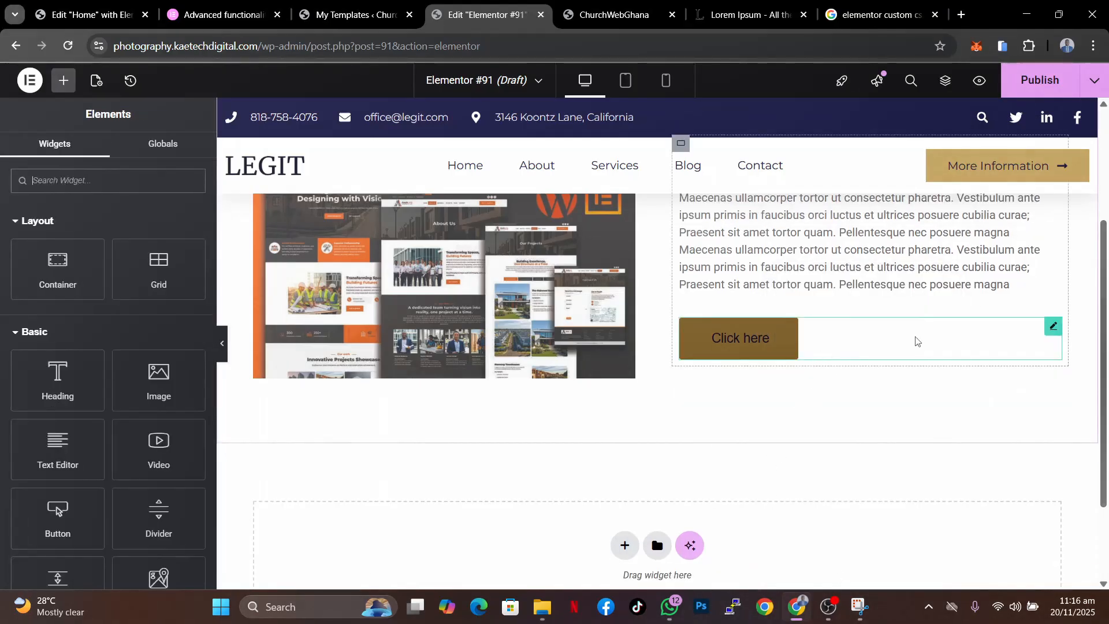
- Hide the about container on tablet portrait and mobile portrait in its responsive settings
scroll(854, 302, up, 3)
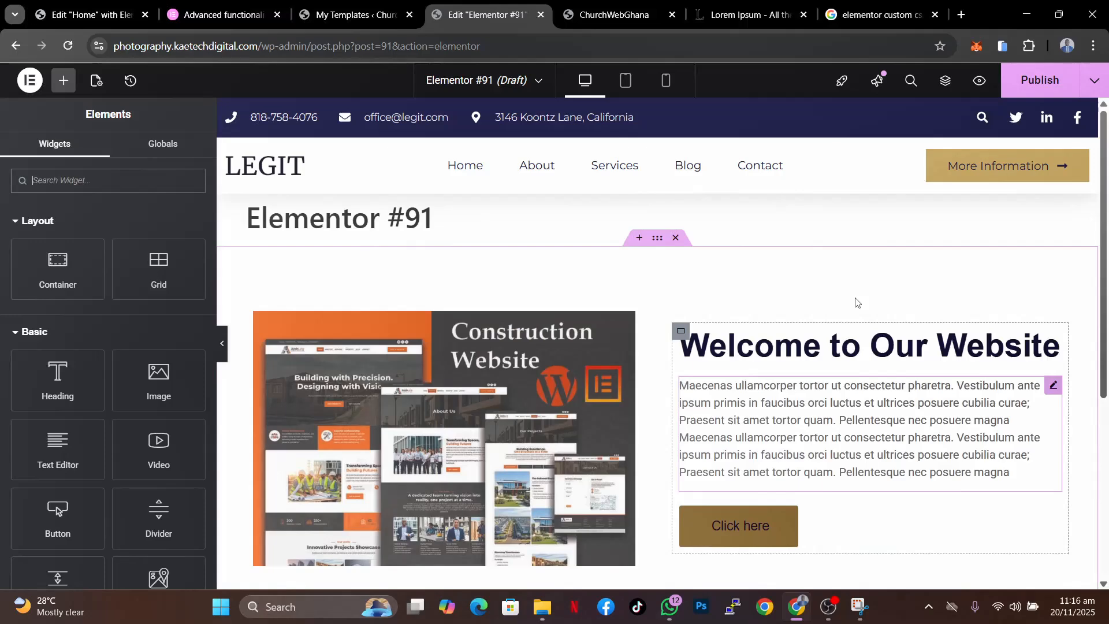
scroll(856, 301, down, 2)
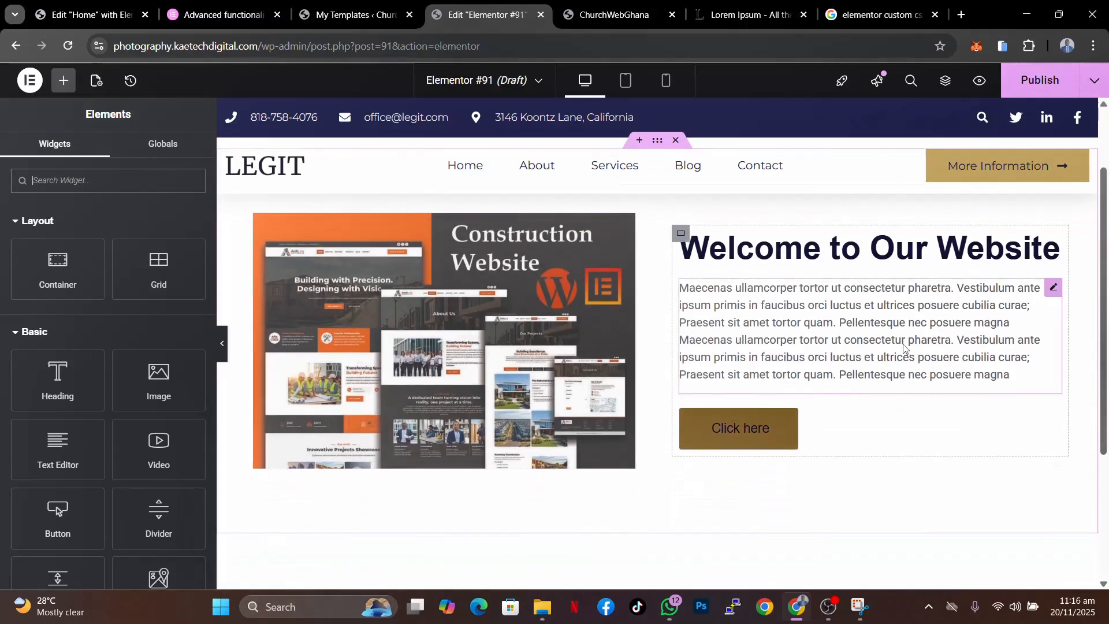
scroll(907, 349, up, 2)
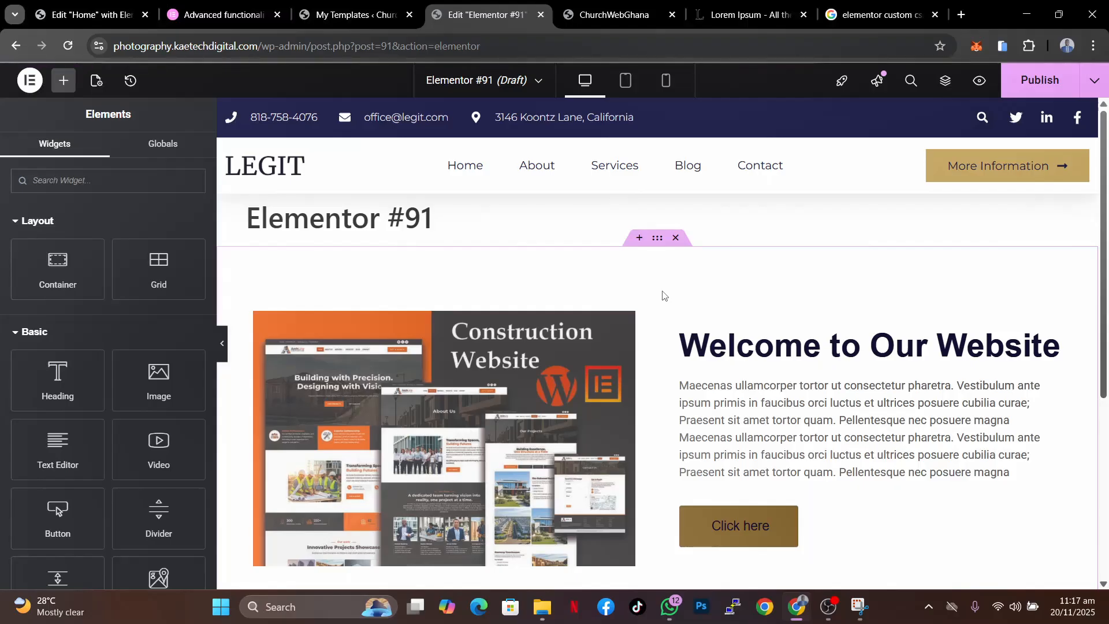
click(658, 239)
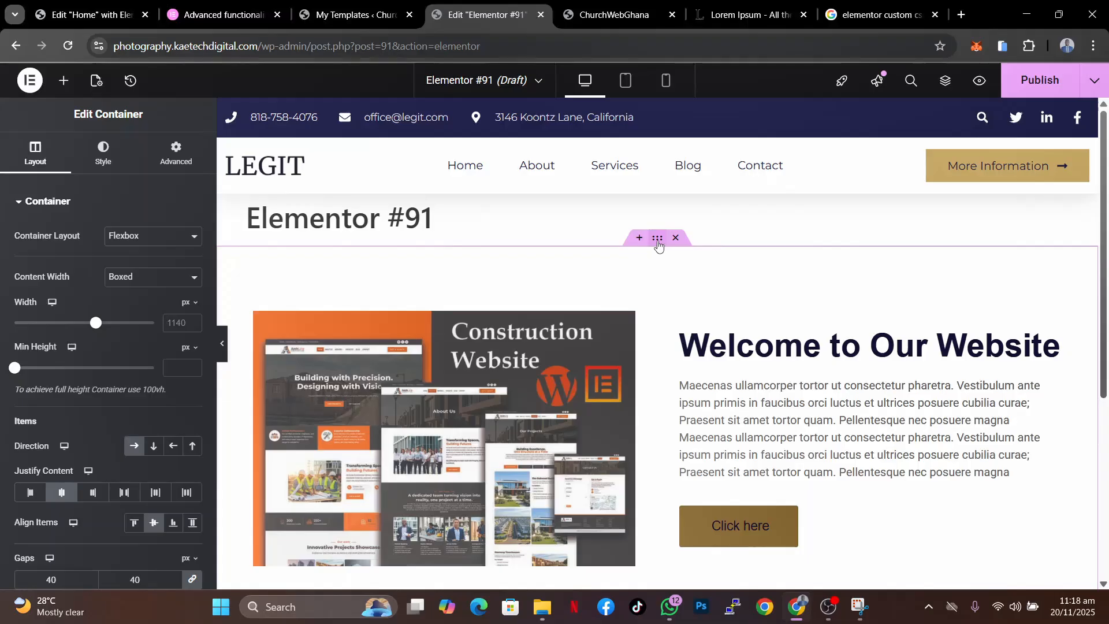
click(173, 162)
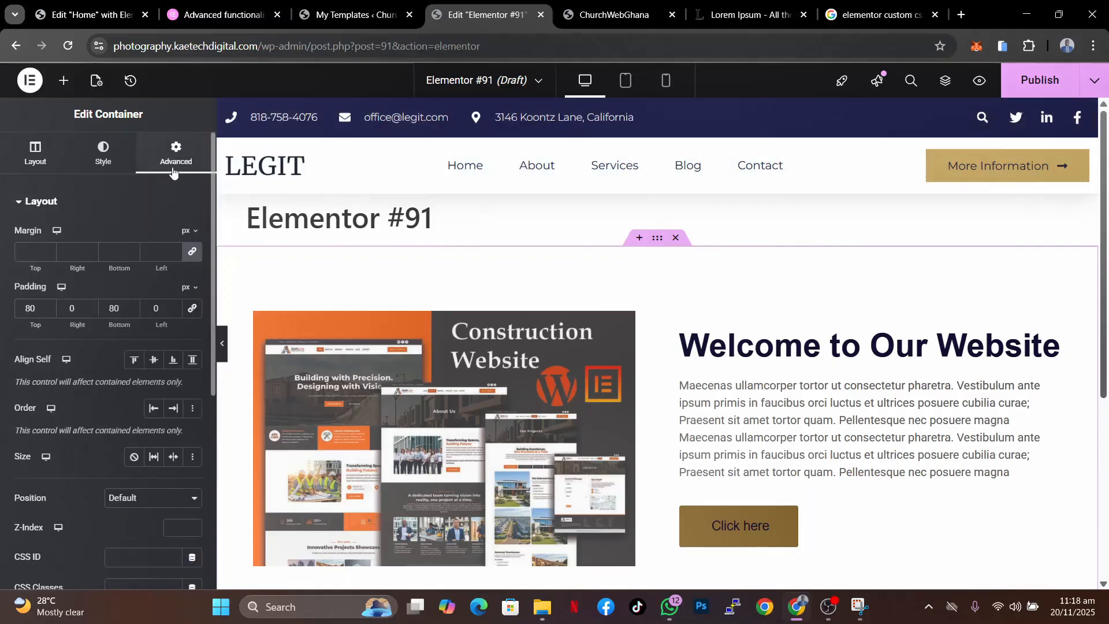
scroll(80, 411, down, 5)
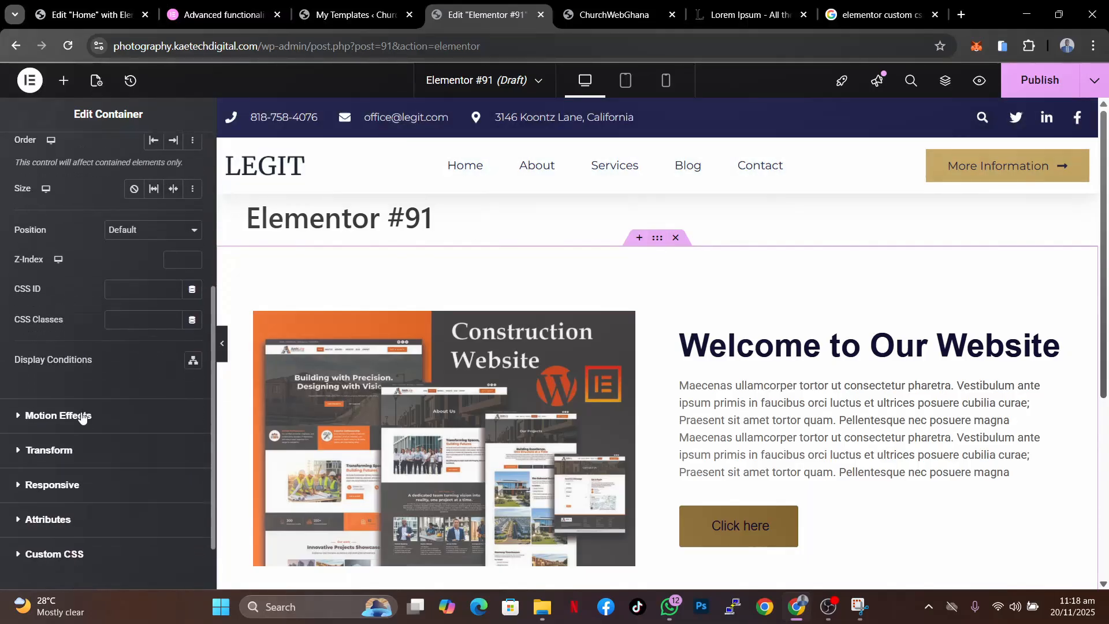
scroll(81, 417, down, 2)
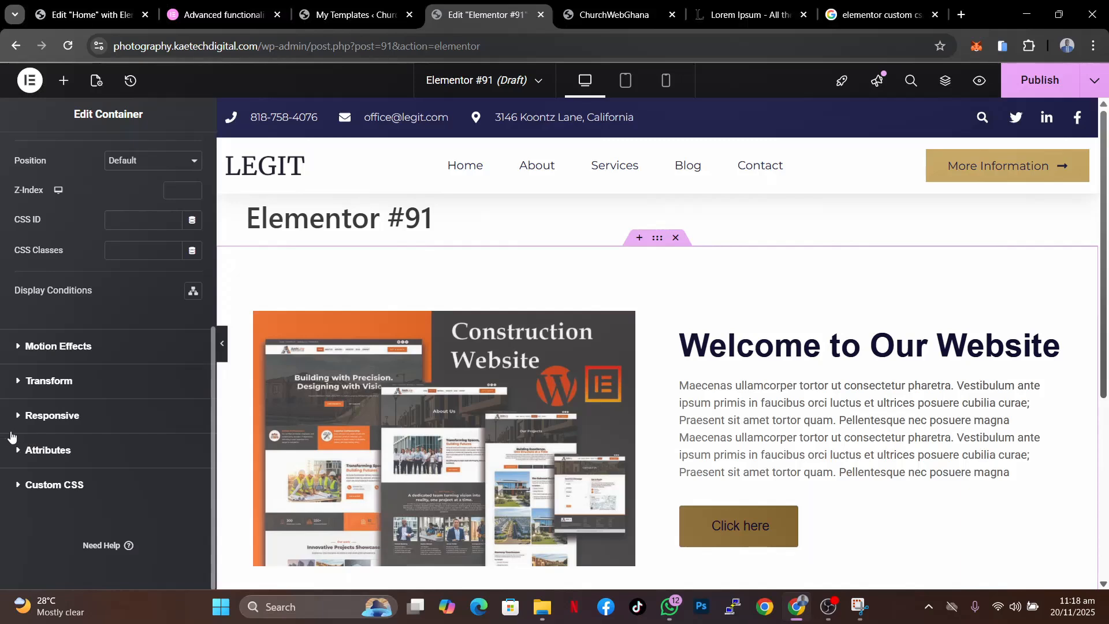
click(55, 417)
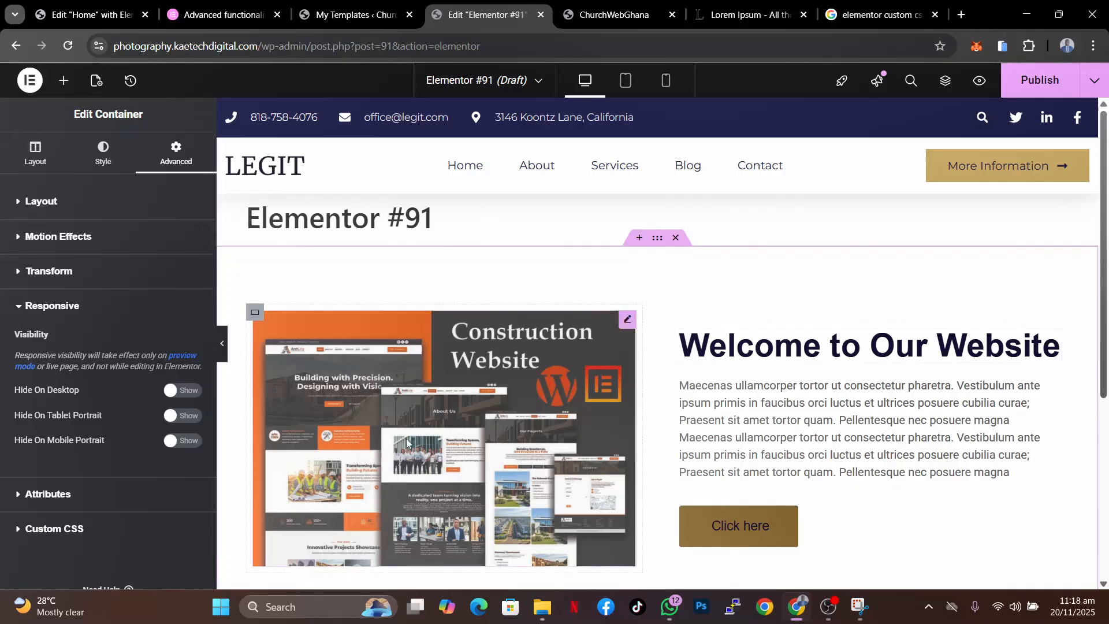
click(184, 418)
click(184, 444)
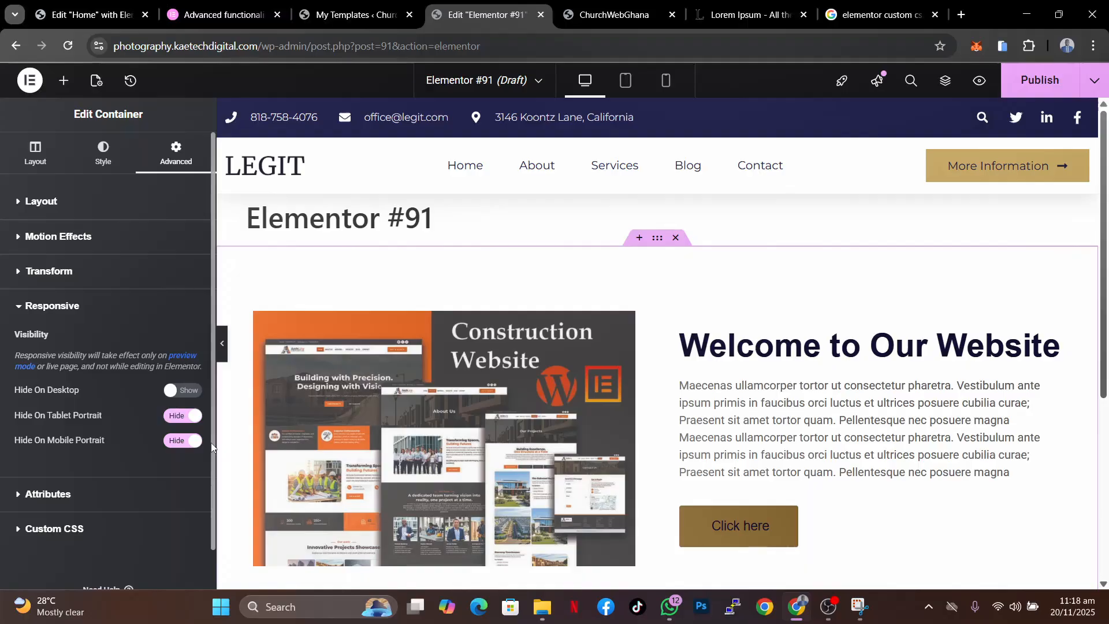
click(222, 346)
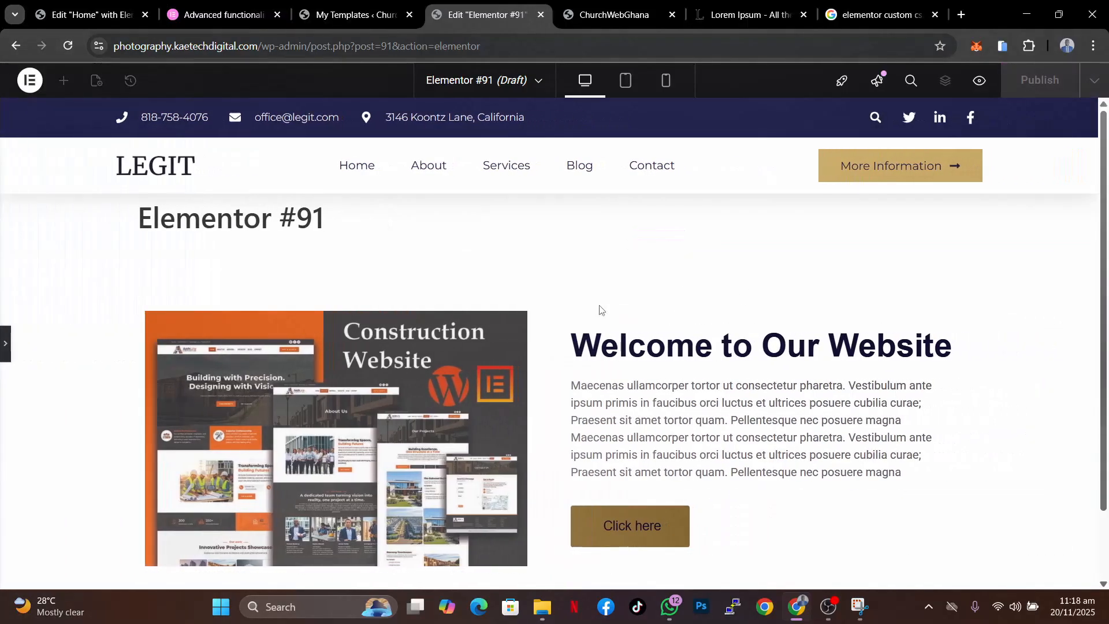
- Preview the page in tablet and mobile portrait views, then return to desktop view
click(634, 88)
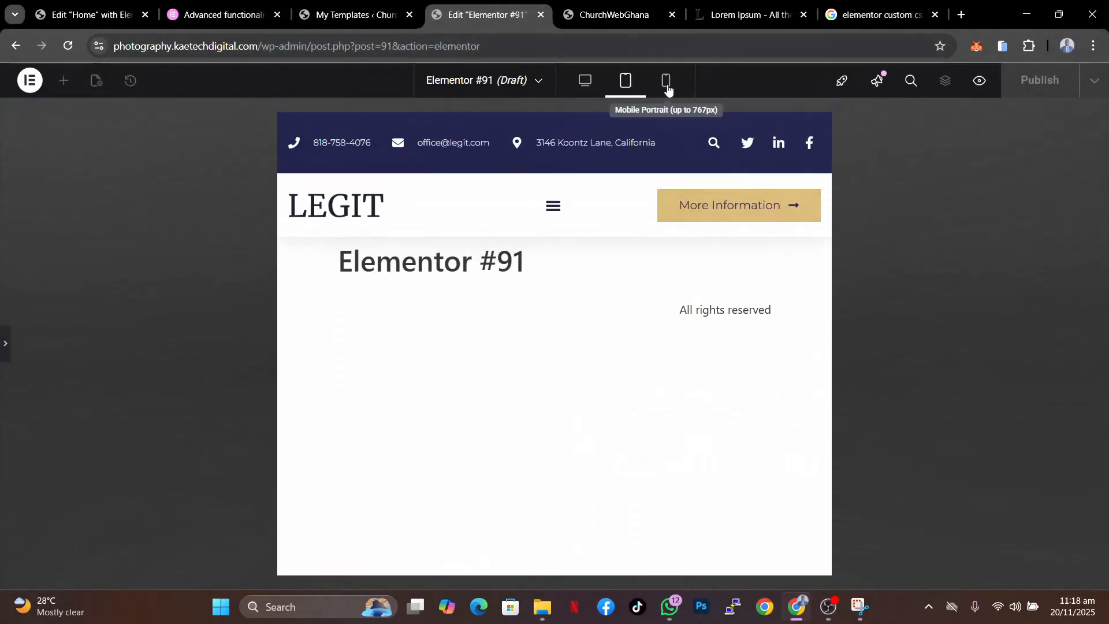
click(667, 88)
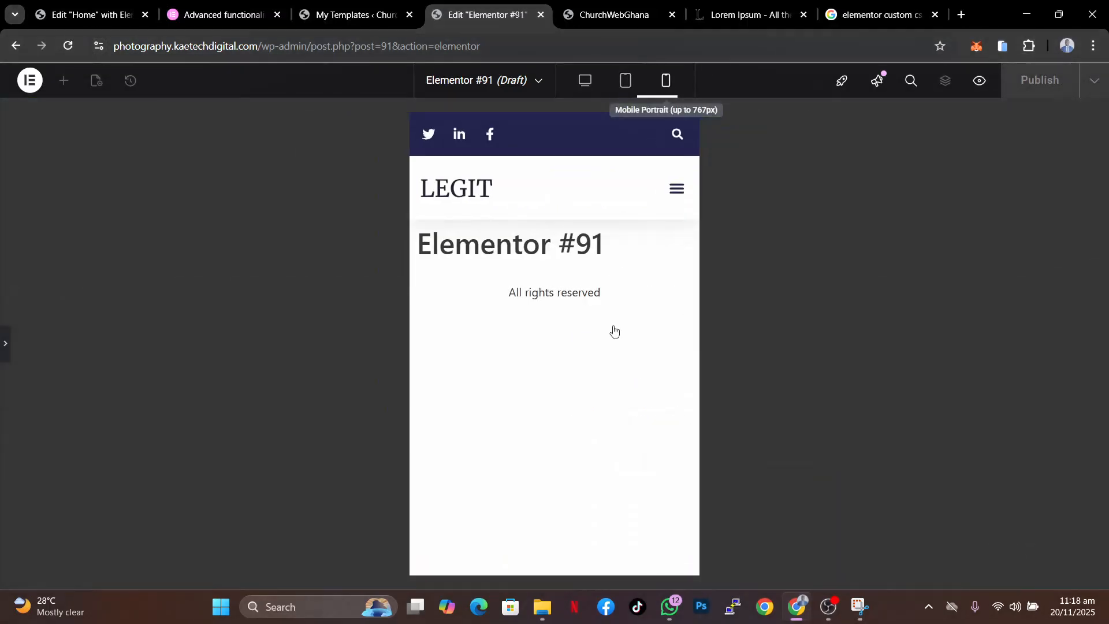
click(589, 79)
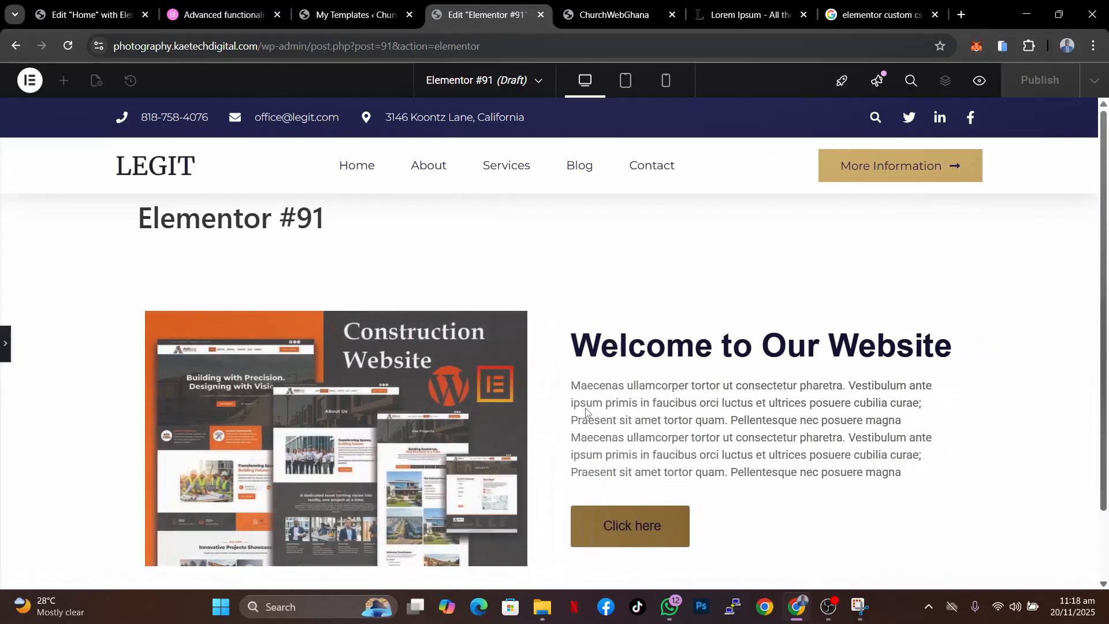
- Show the about container again on tablet portrait and mobile portrait in its responsive settings
click(5, 343)
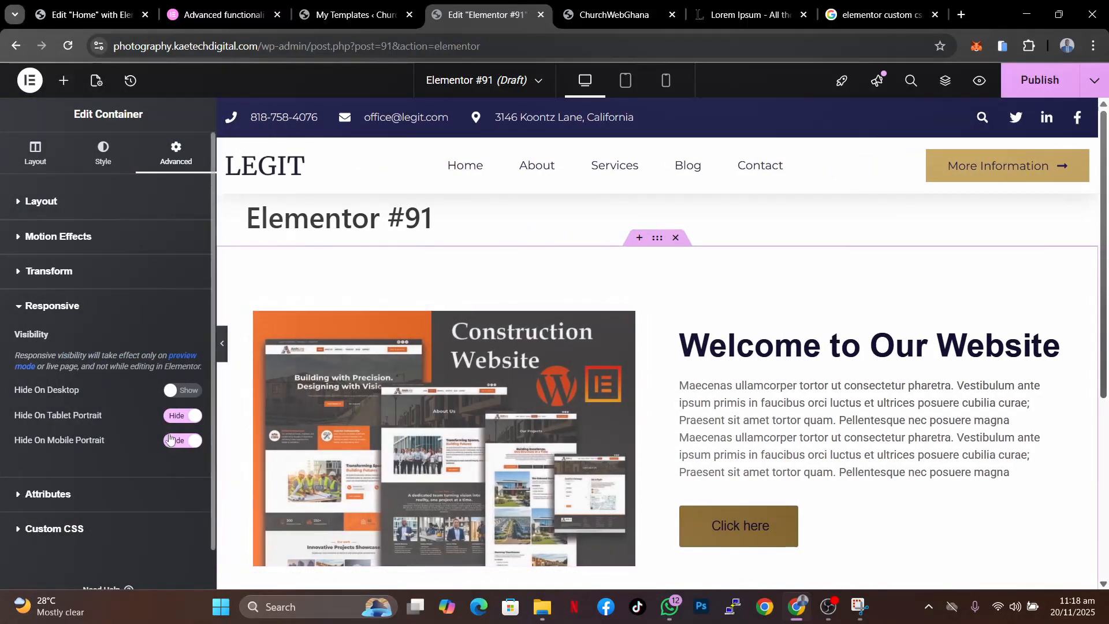
click(179, 417)
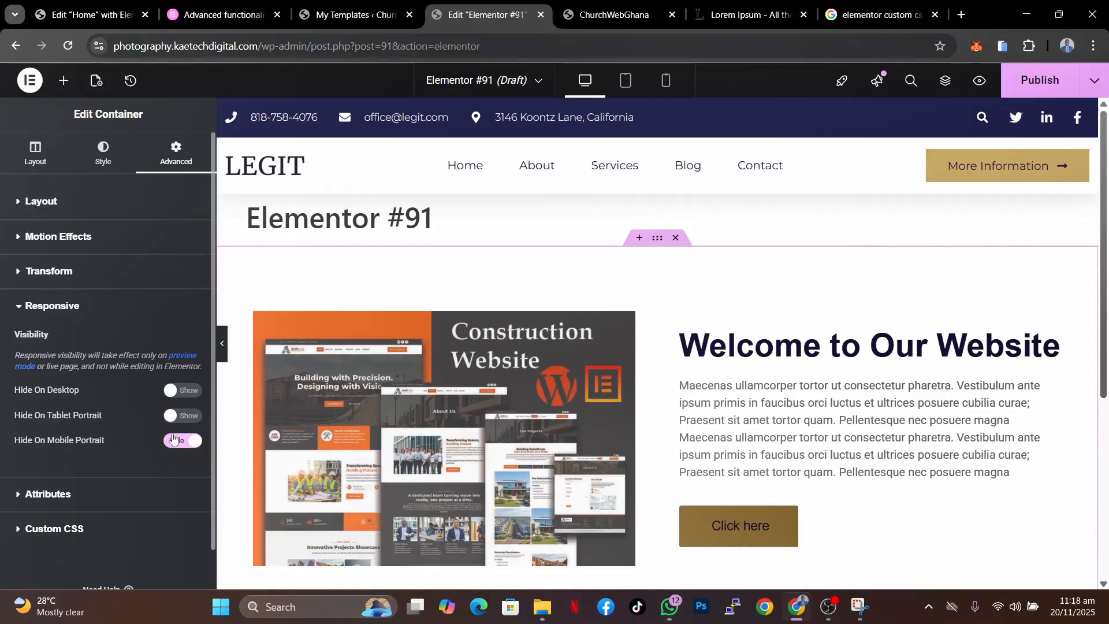
click(173, 439)
- Add a display condition to the about container so it appears only when Login Status is Logged In, and save it
click(124, 209)
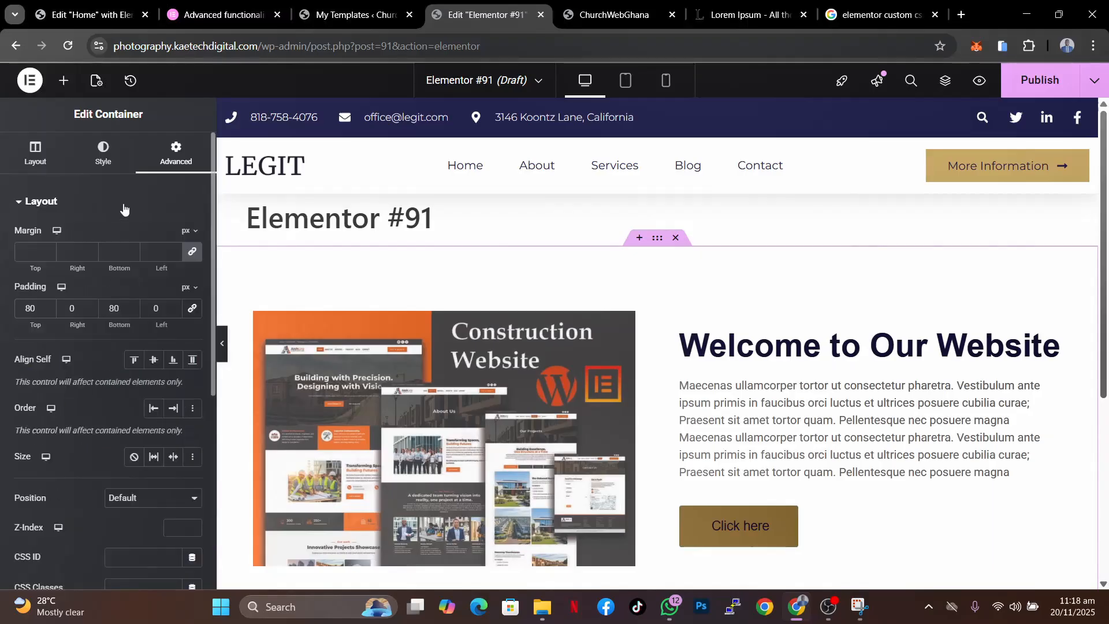
scroll(88, 403, down, 3)
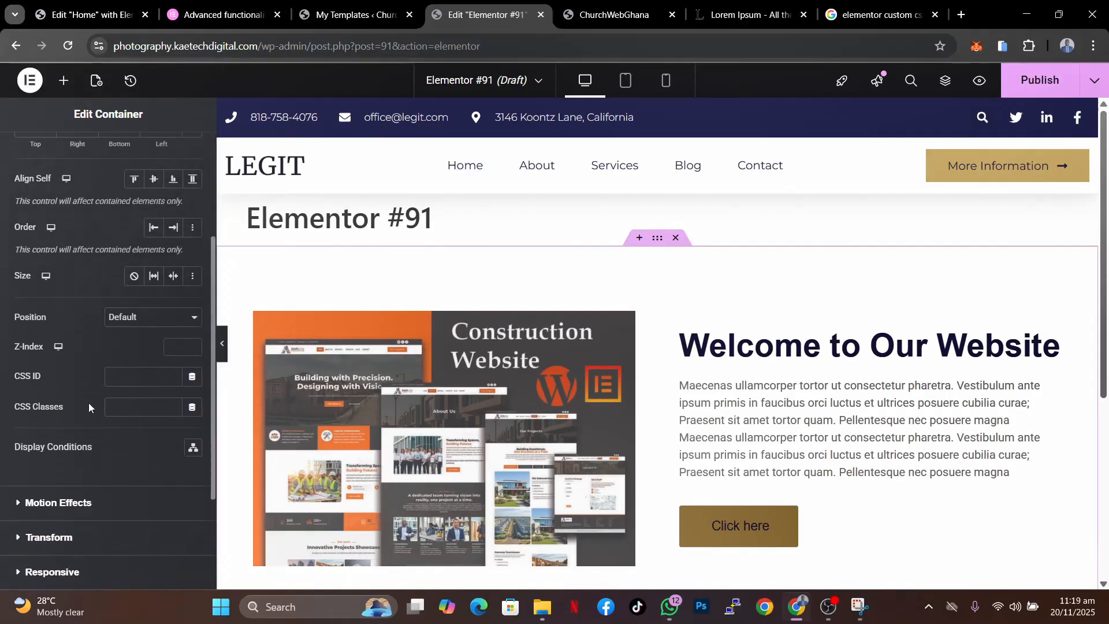
scroll(88, 403, down, 1)
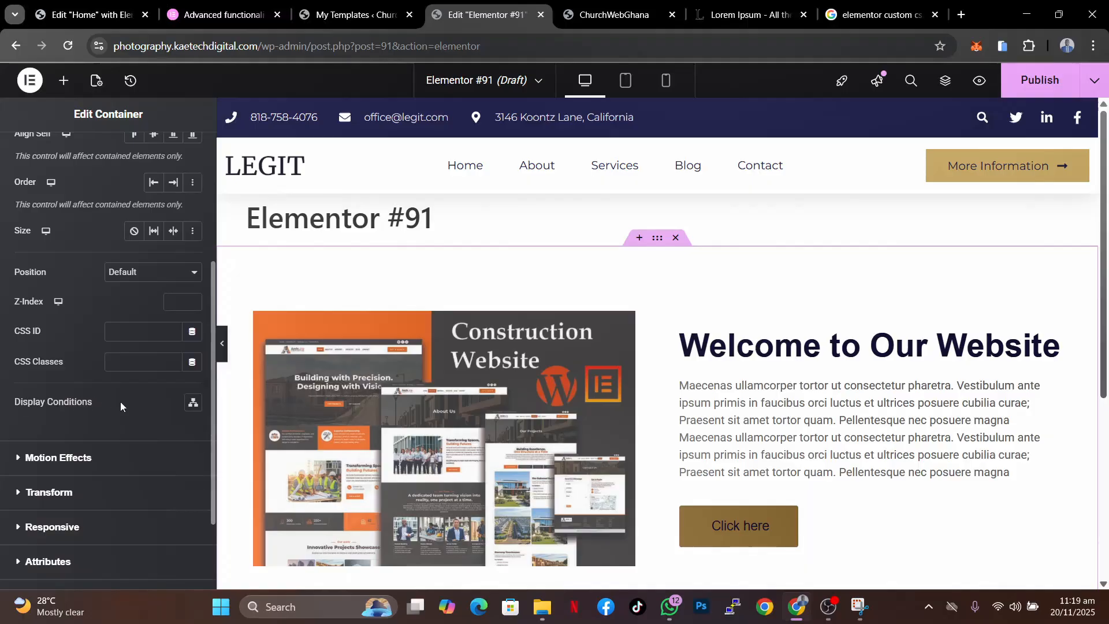
click(193, 404)
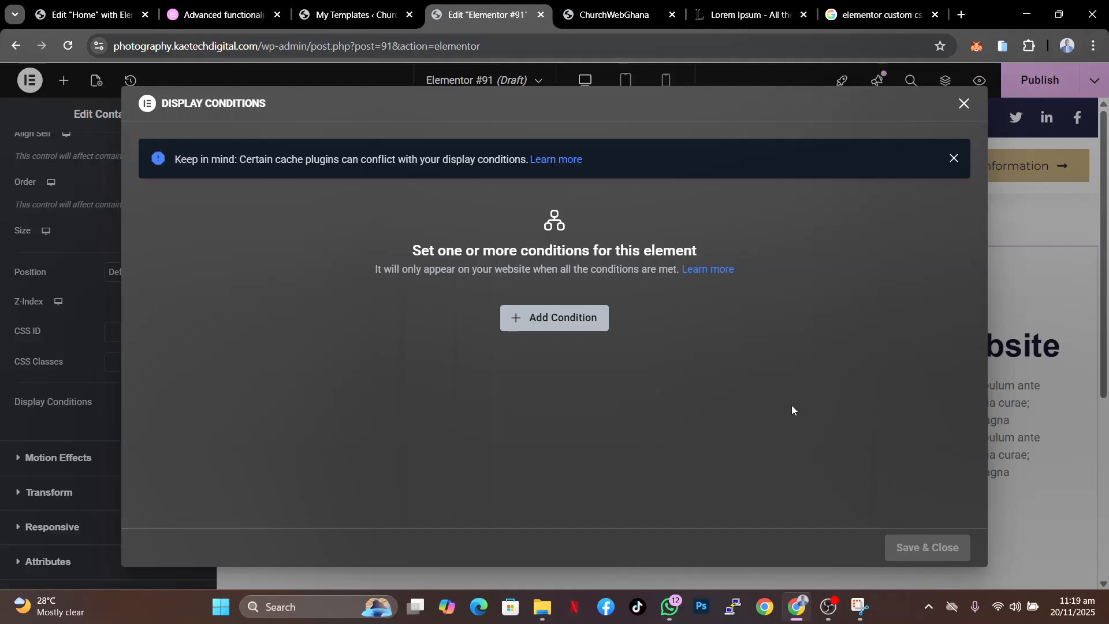
click(553, 317)
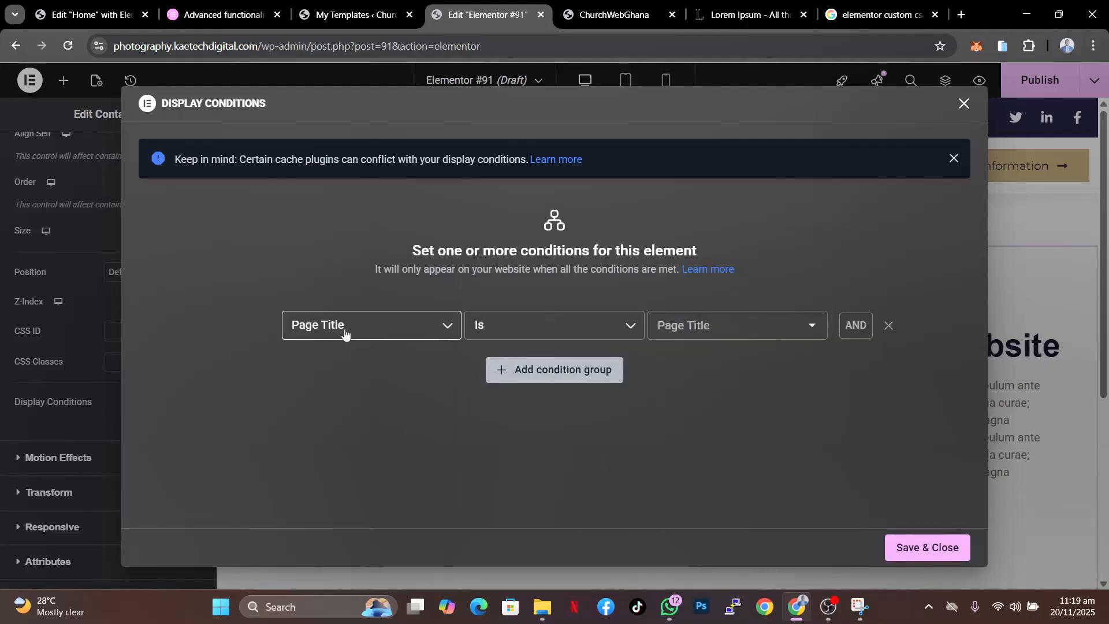
click(389, 329)
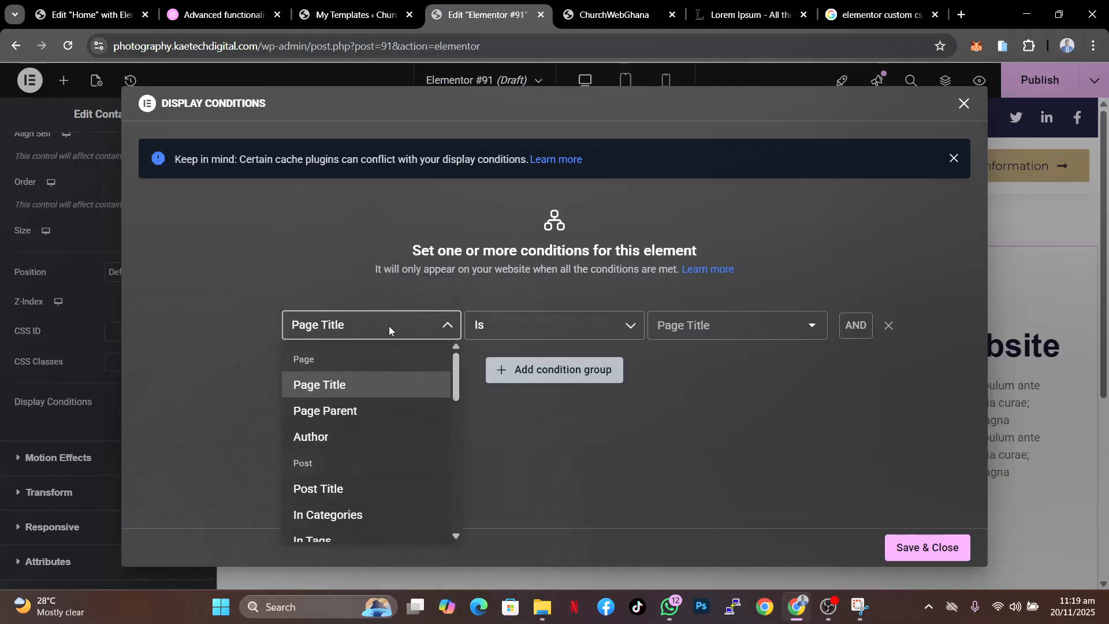
click(389, 326)
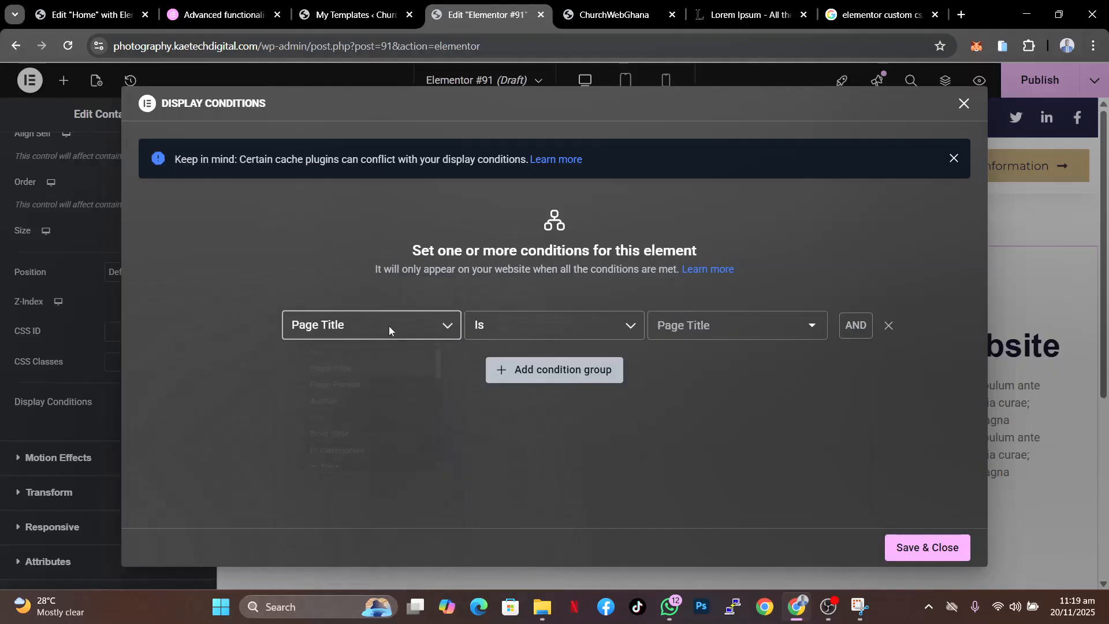
click(809, 328)
click(809, 329)
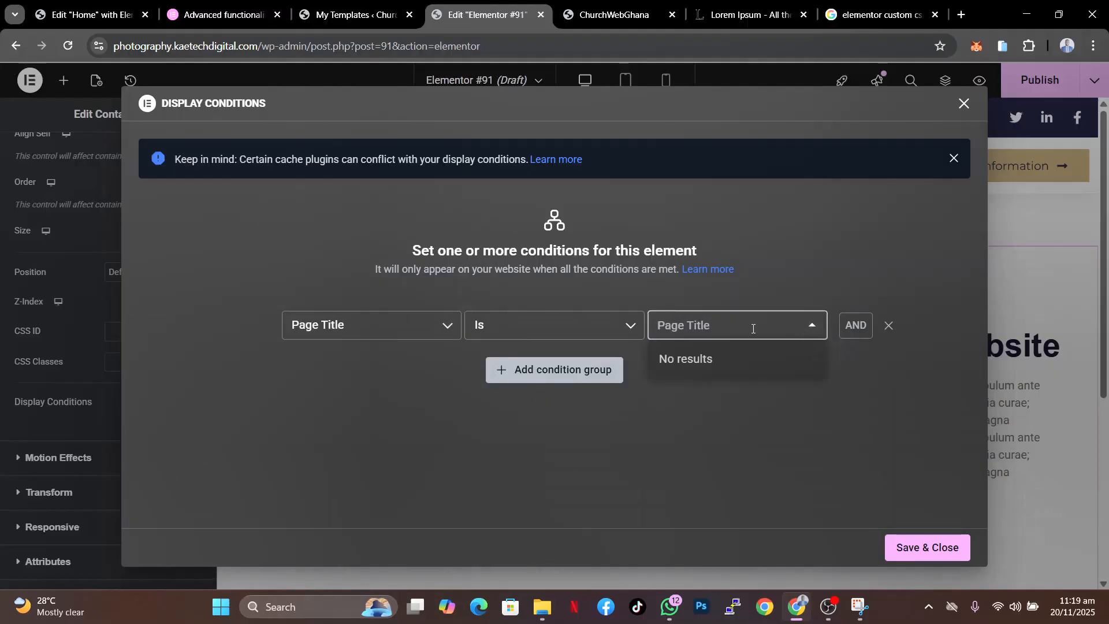
click(810, 326)
click(448, 325)
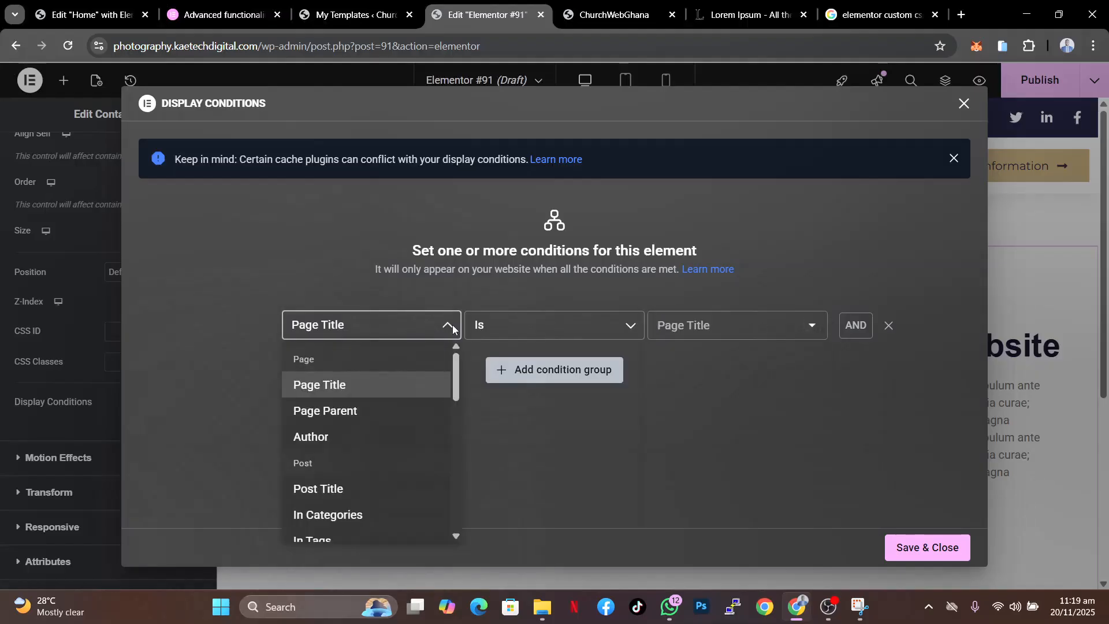
scroll(348, 488, down, 4)
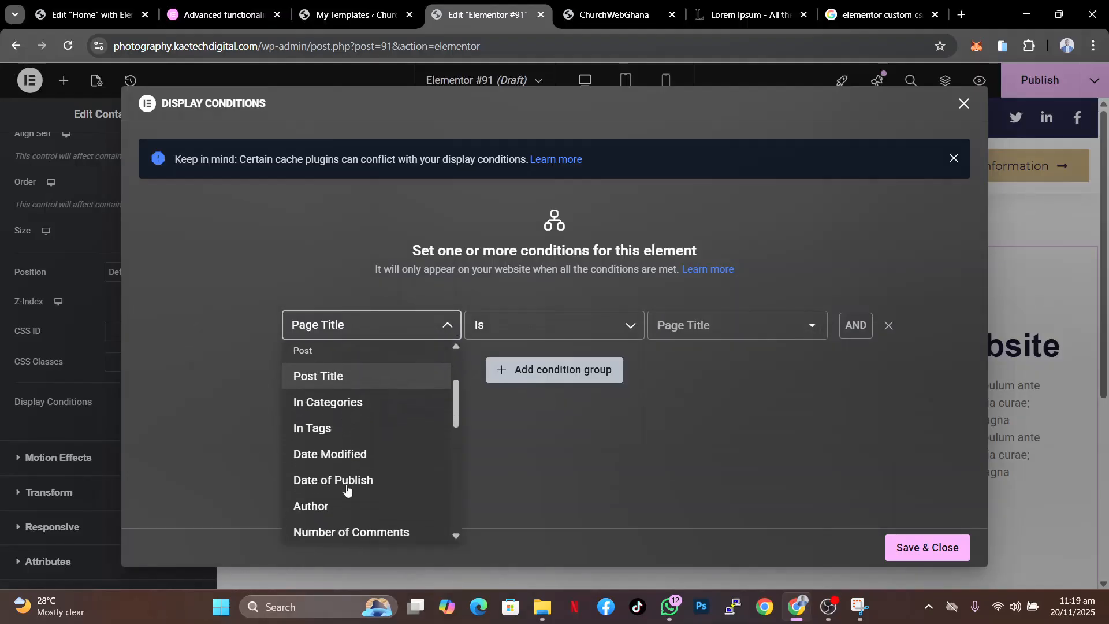
scroll(347, 490, down, 1)
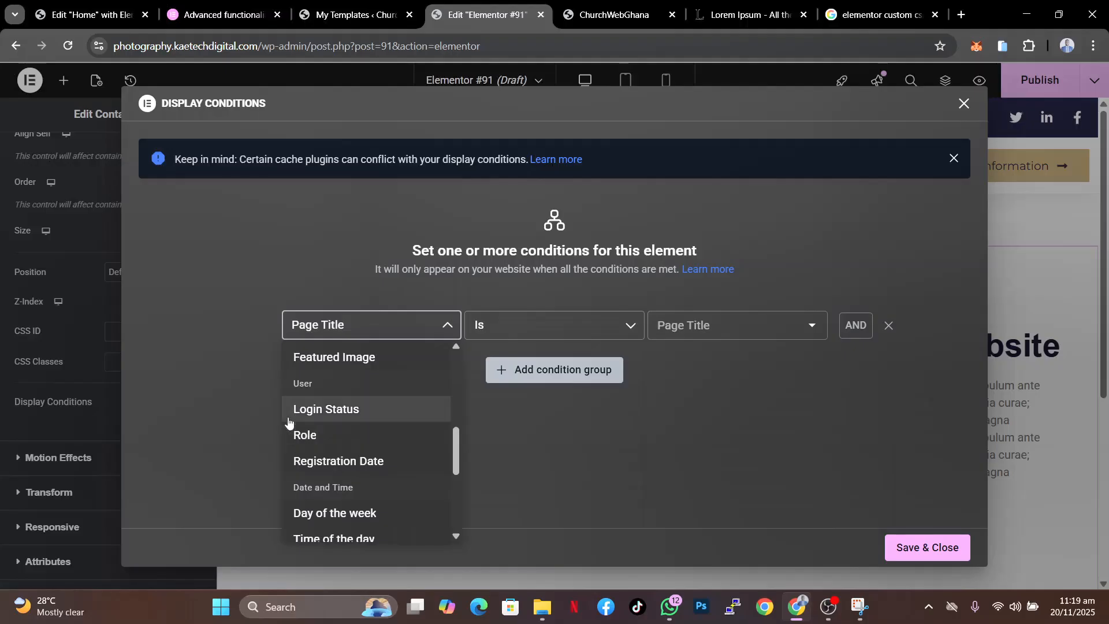
right_click(348, 411)
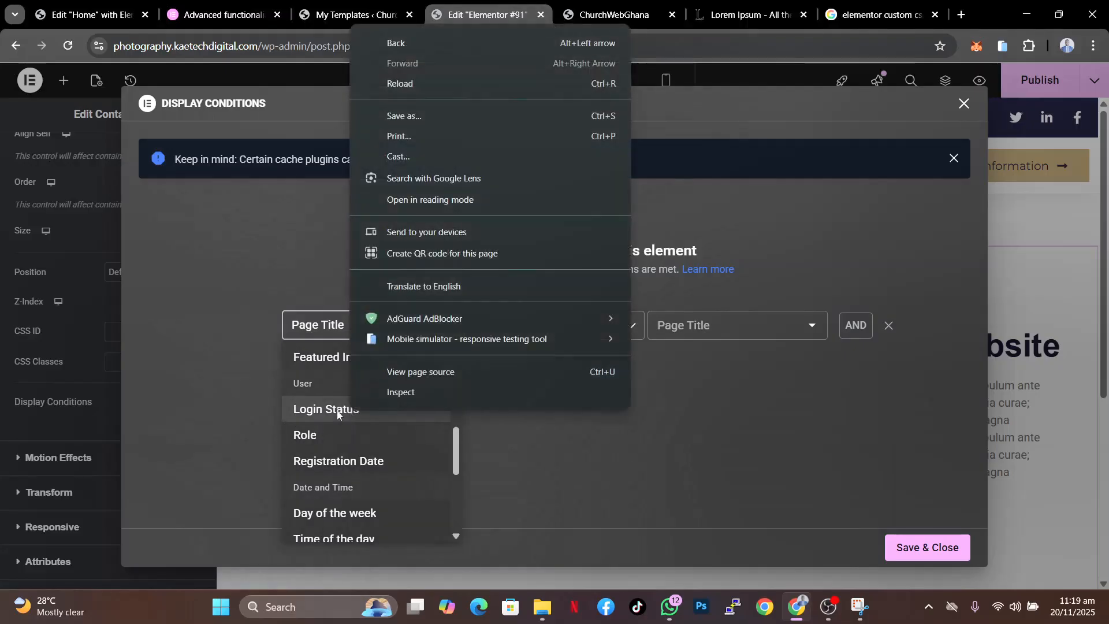
click(340, 413)
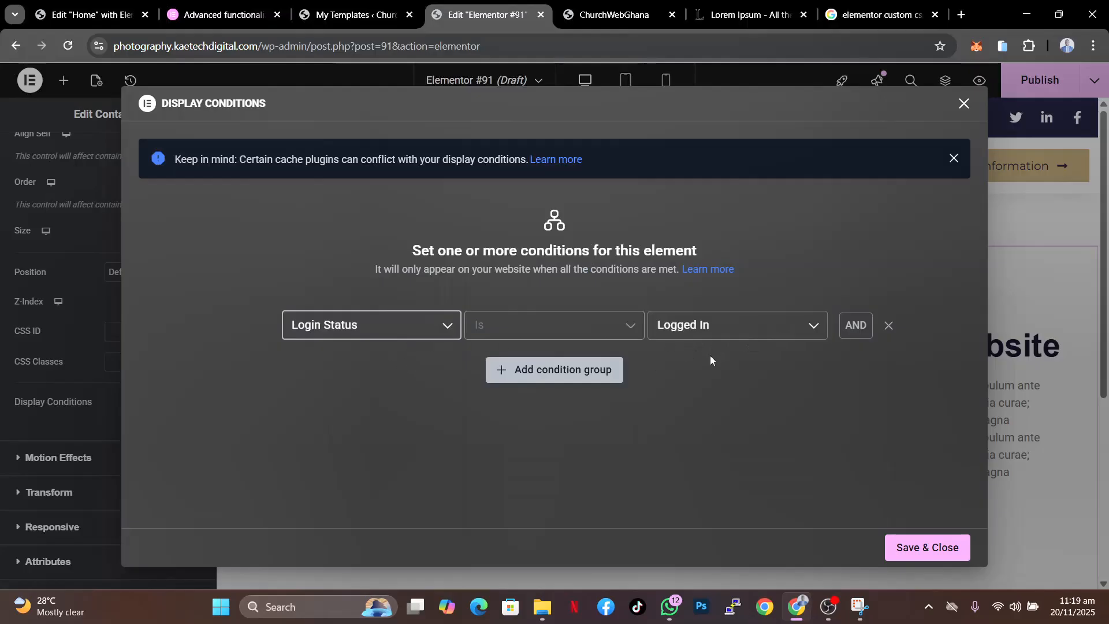
click(924, 548)
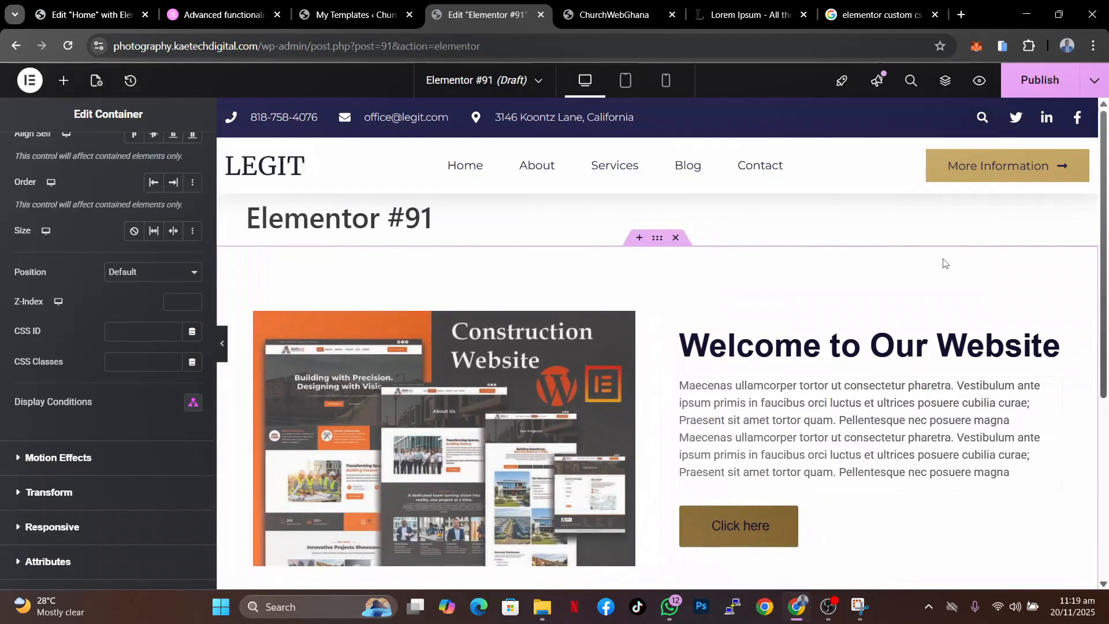
- Publish the page
click(1043, 85)
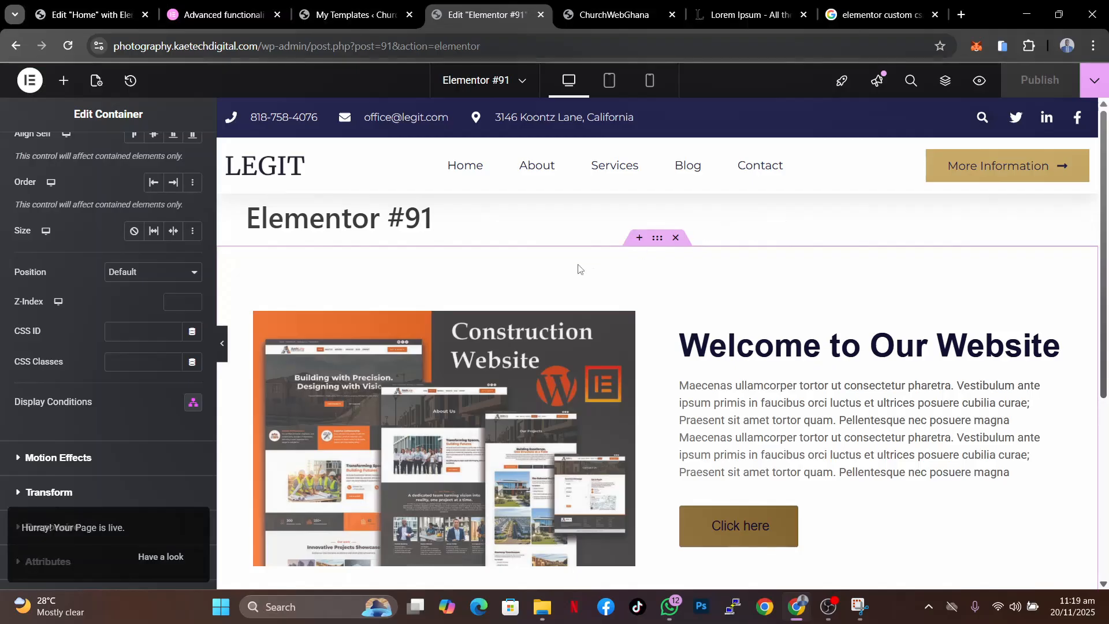
click(477, 84)
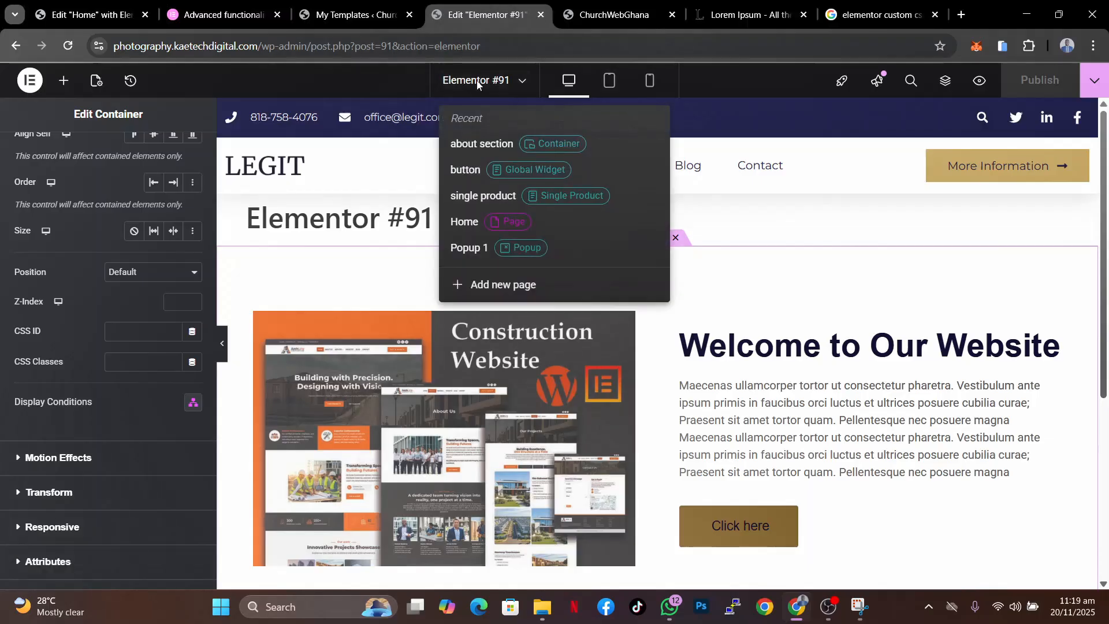
click(116, 205)
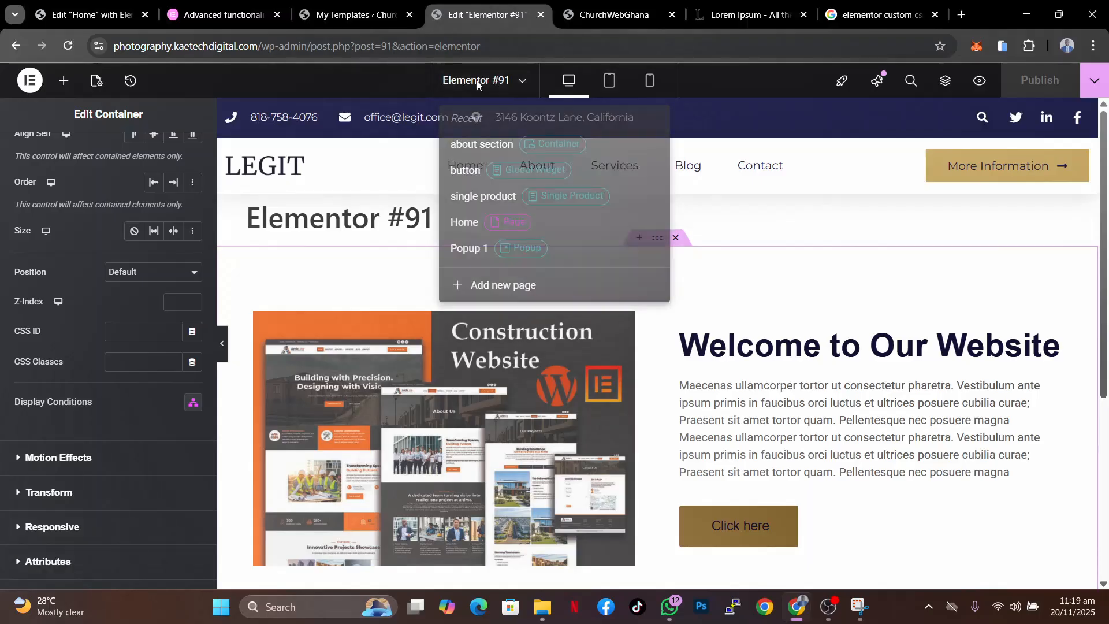
- Rename the page title to About Us in page settings and publish the update
click(96, 80)
drag(81, 252, 0, 249)
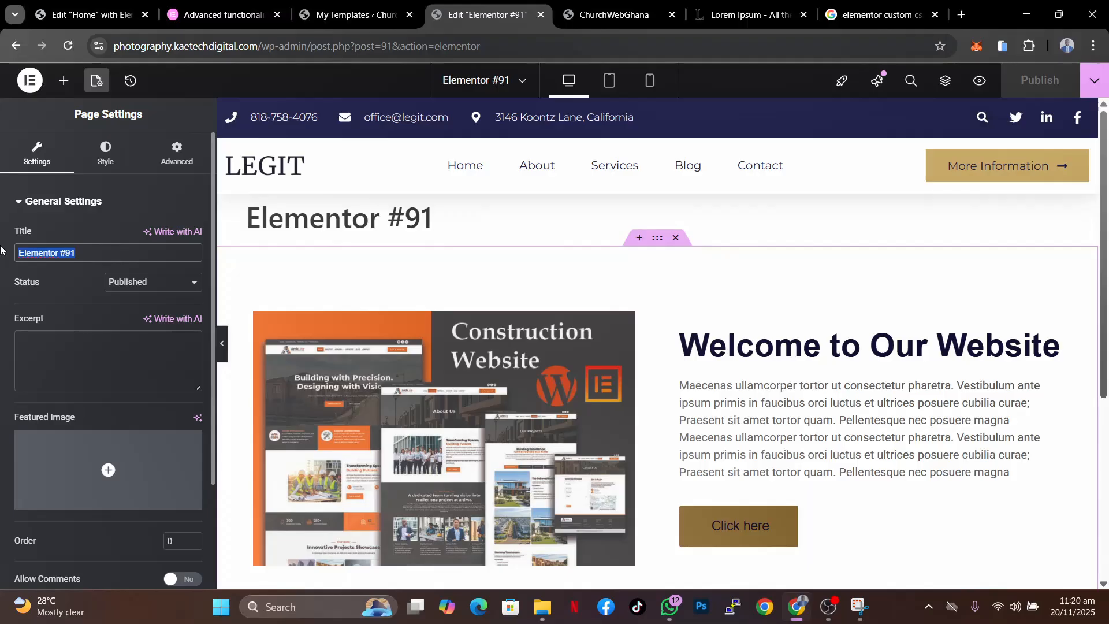
text(Contact)
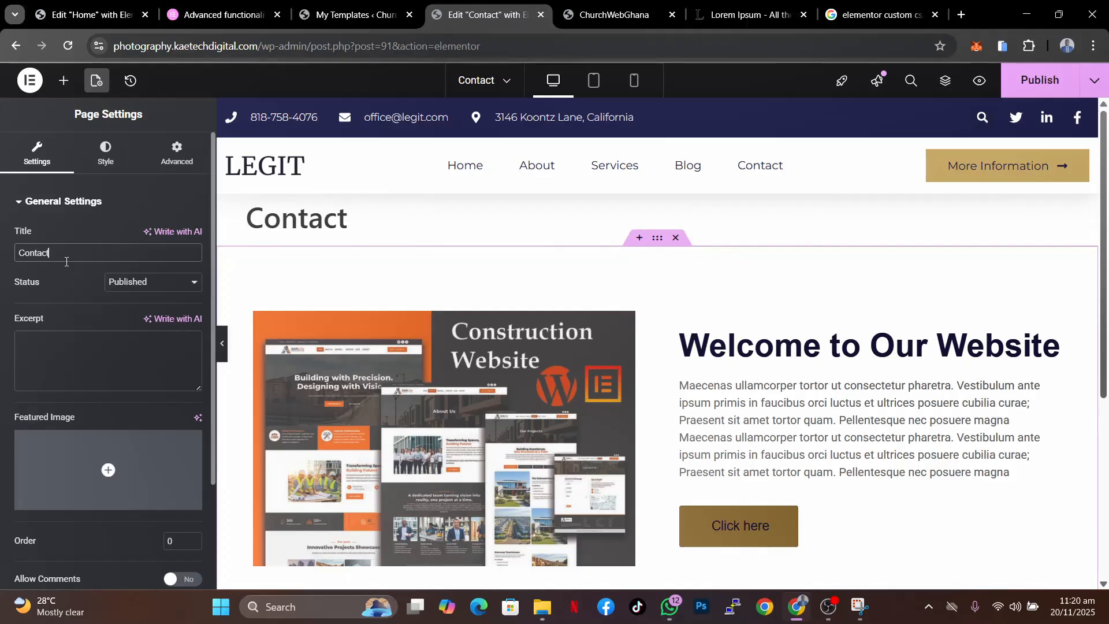
drag(66, 261, 1, 255)
text(A)
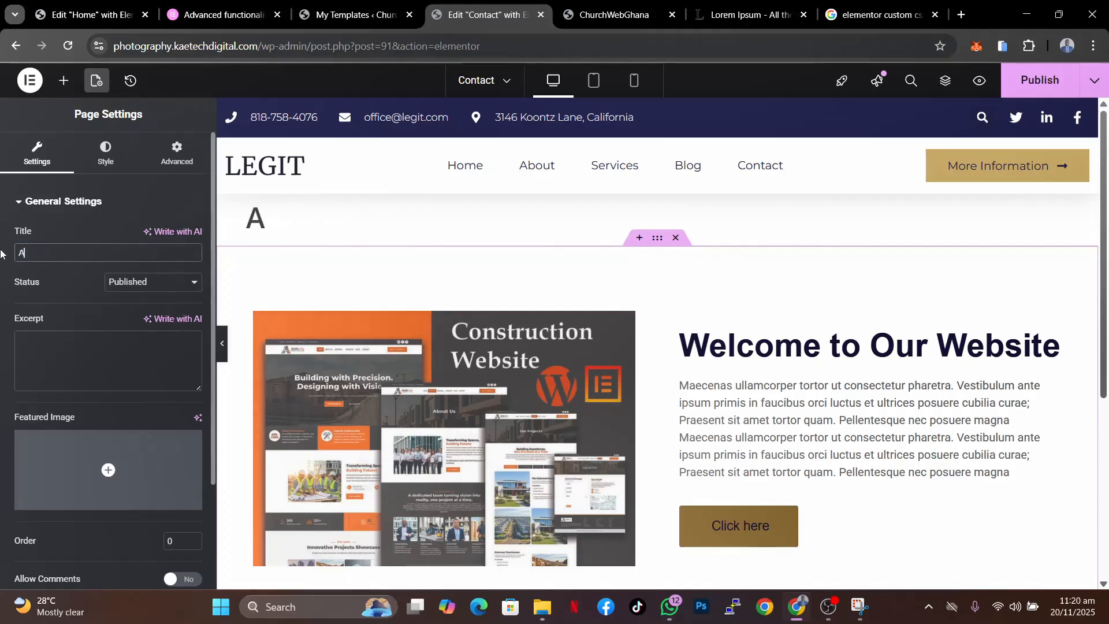
text(bout )
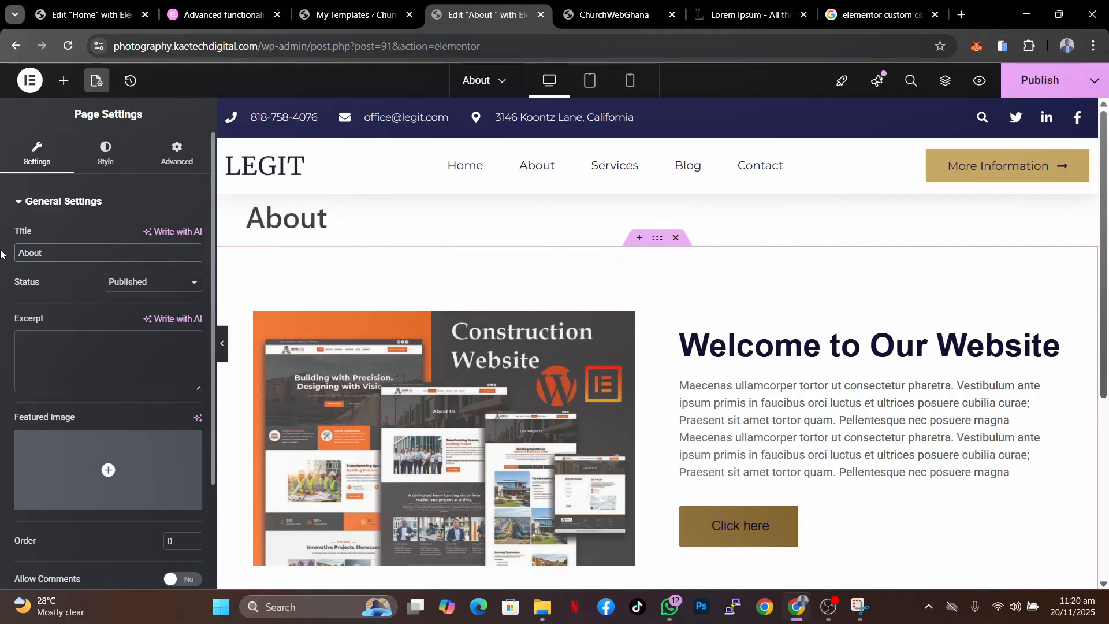
text(Us)
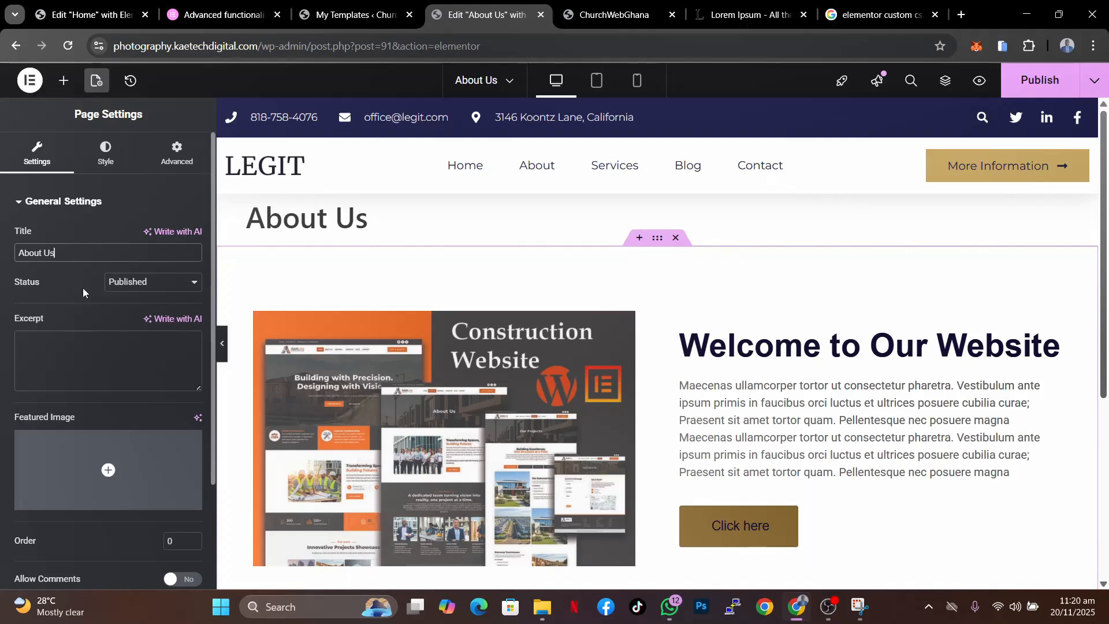
scroll(82, 288, down, 2)
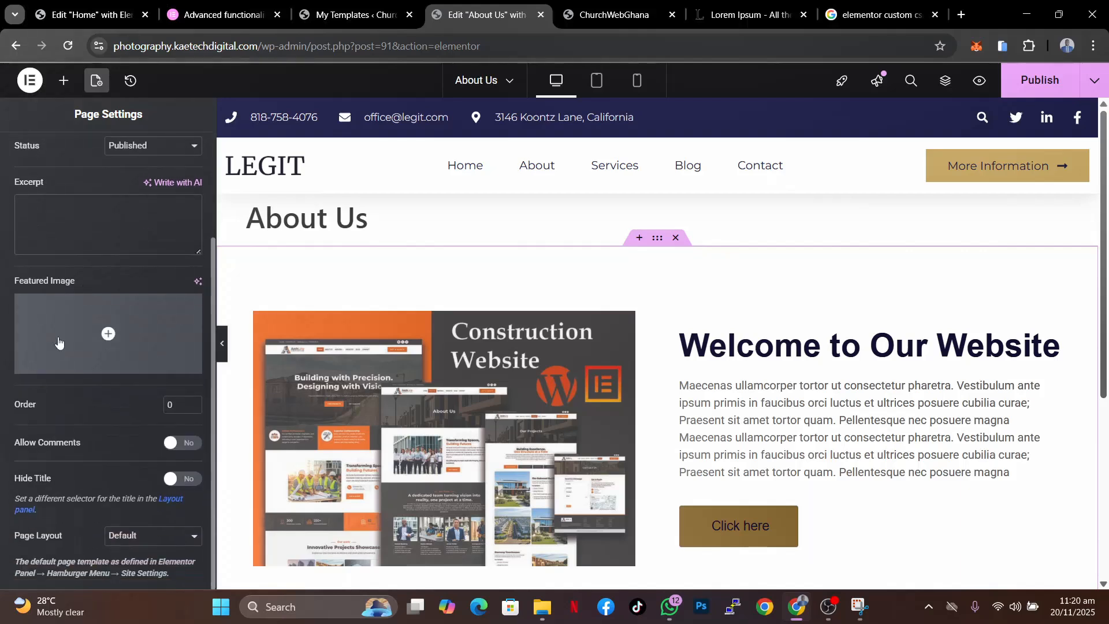
click(1042, 81)
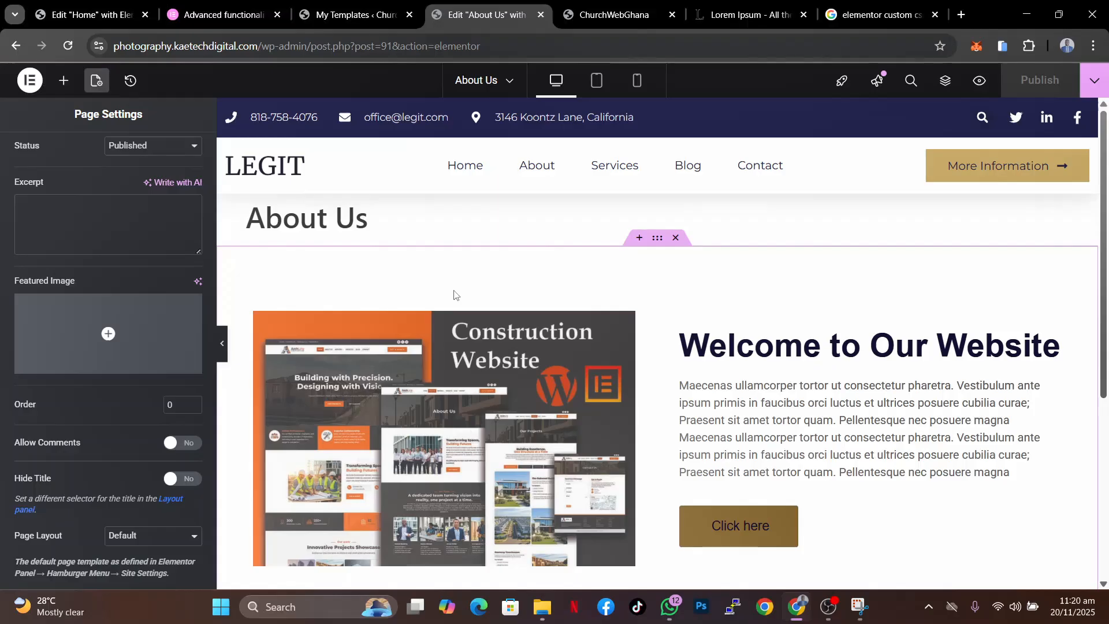
- Switch to the live site tab, reload it, and open the about-us page address
click(602, 16)
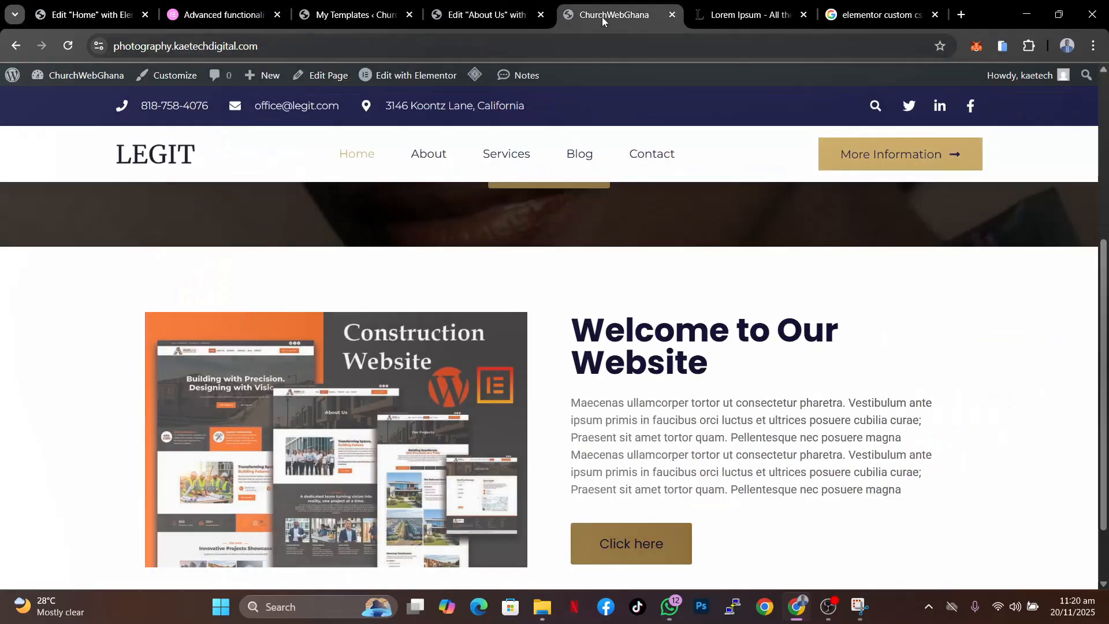
click(68, 46)
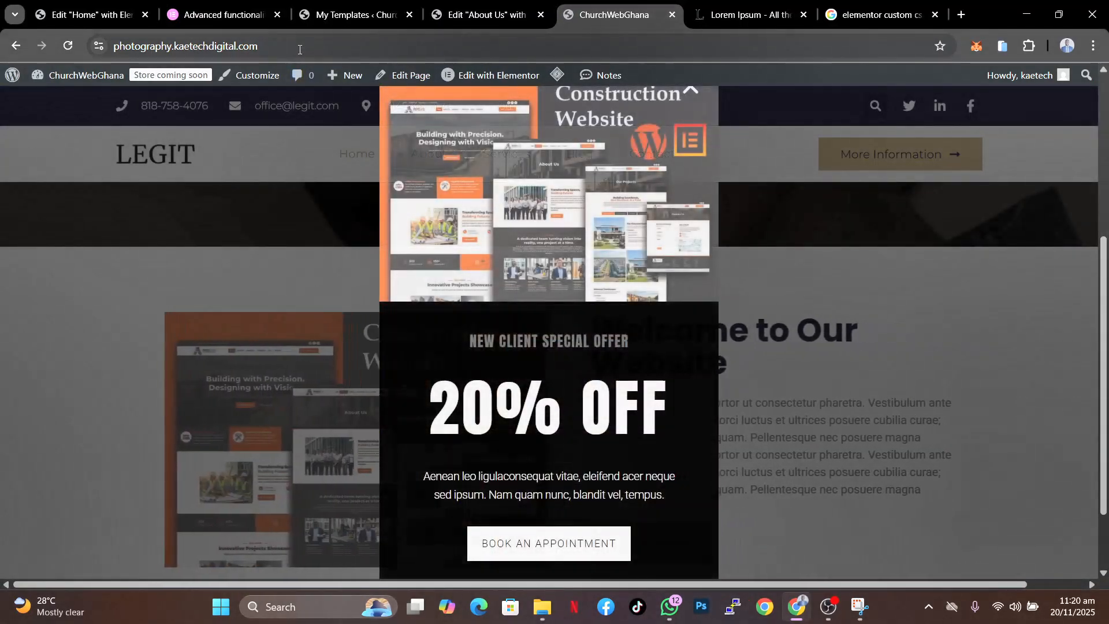
click(299, 49)
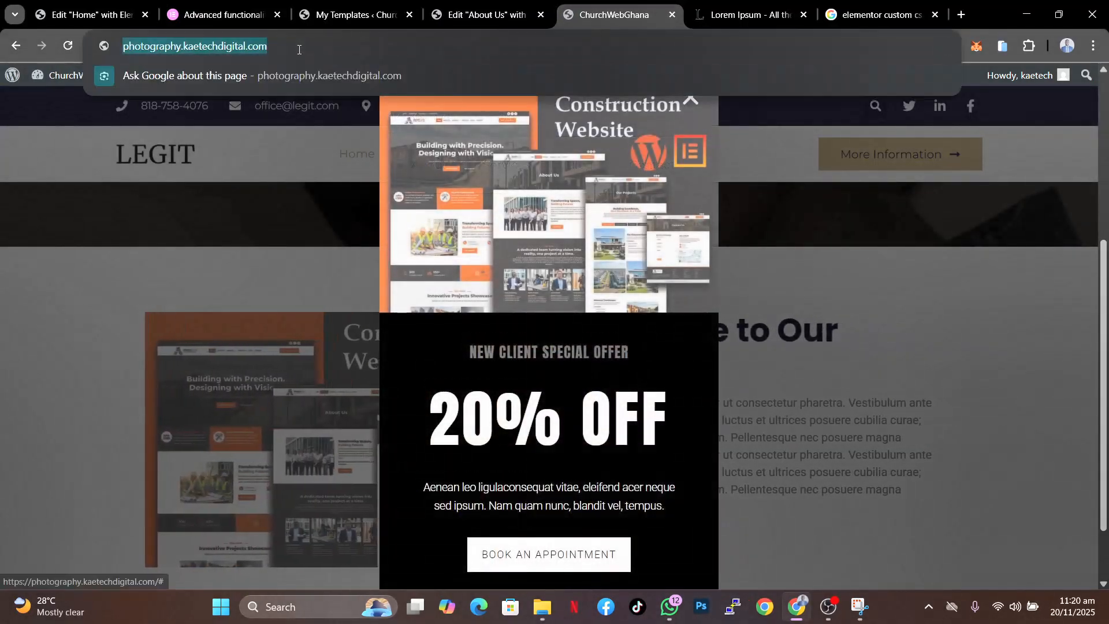
key(Right)
text(/)
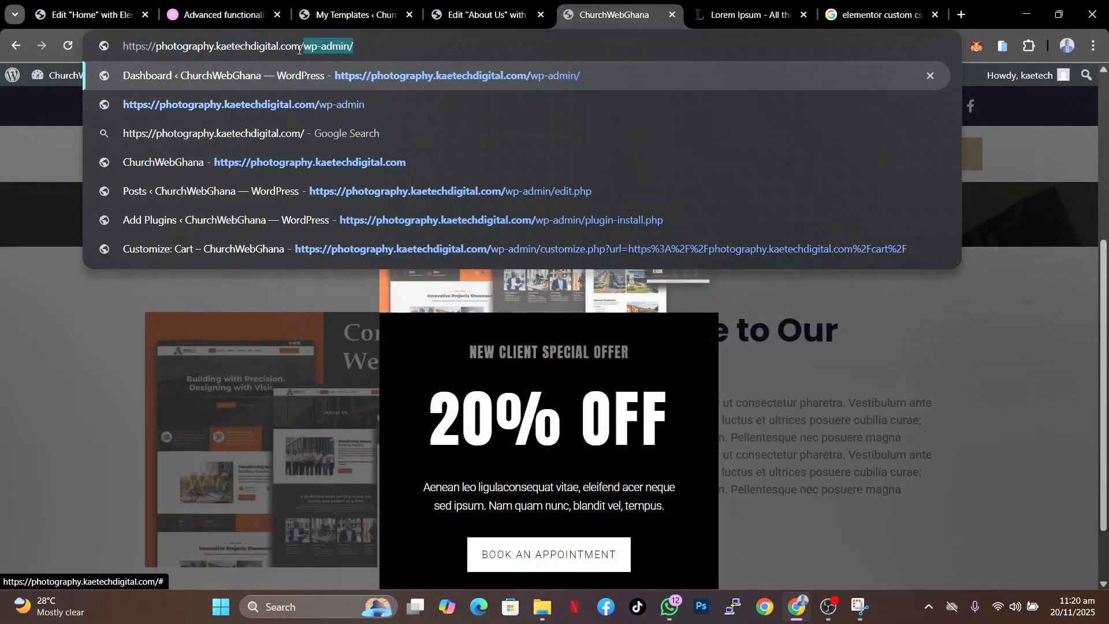
text(about-)
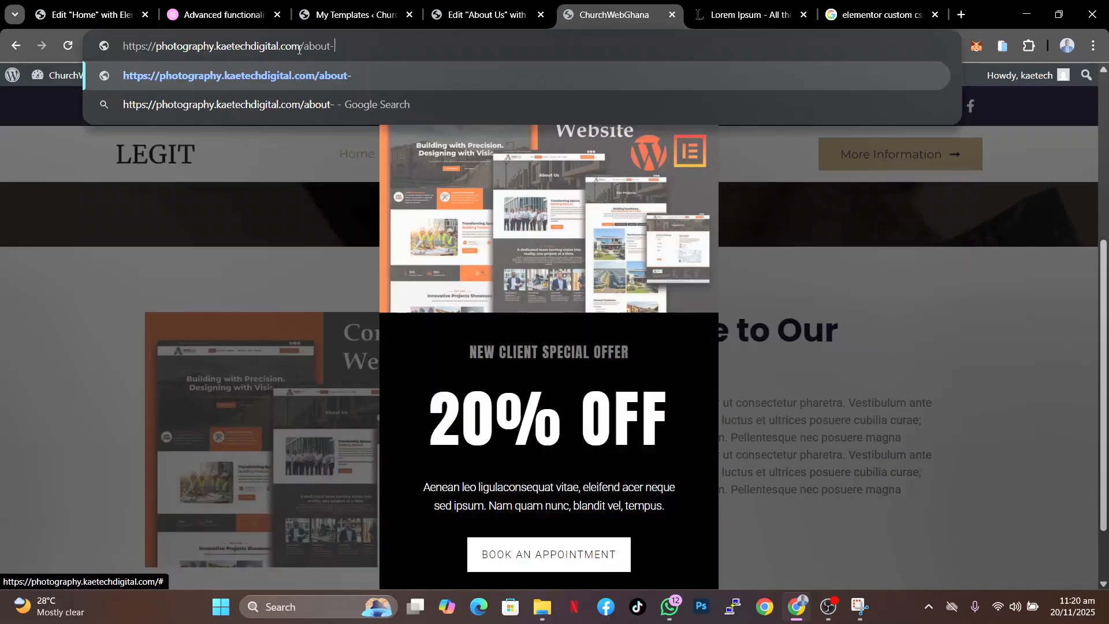
text(us)
key(Return)
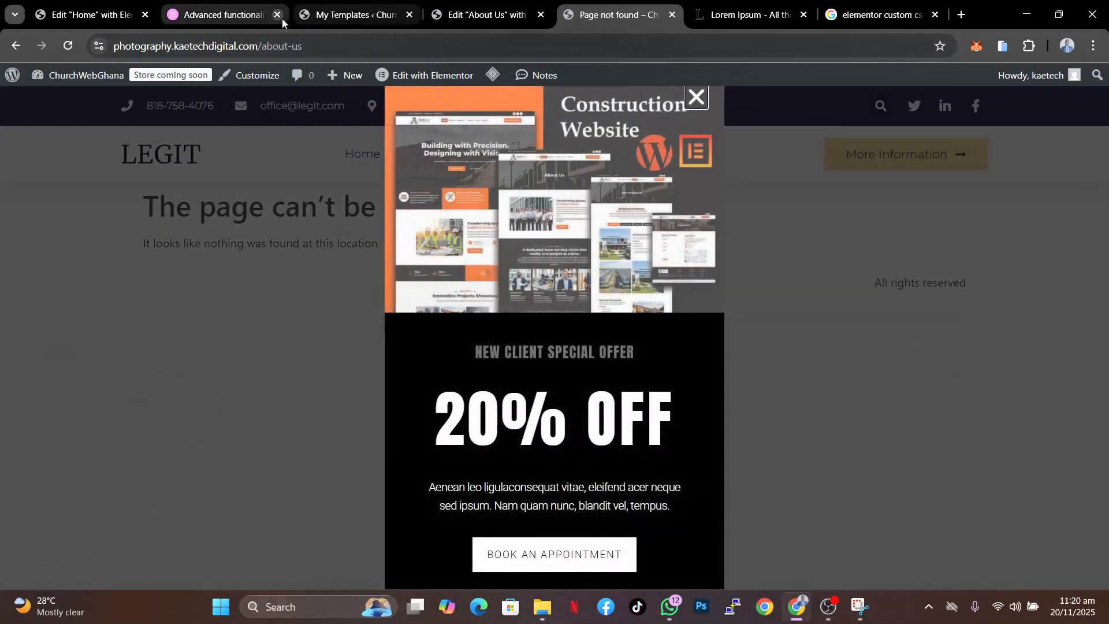
- Return to the About Us editor and view the published page on the site
click(469, 23)
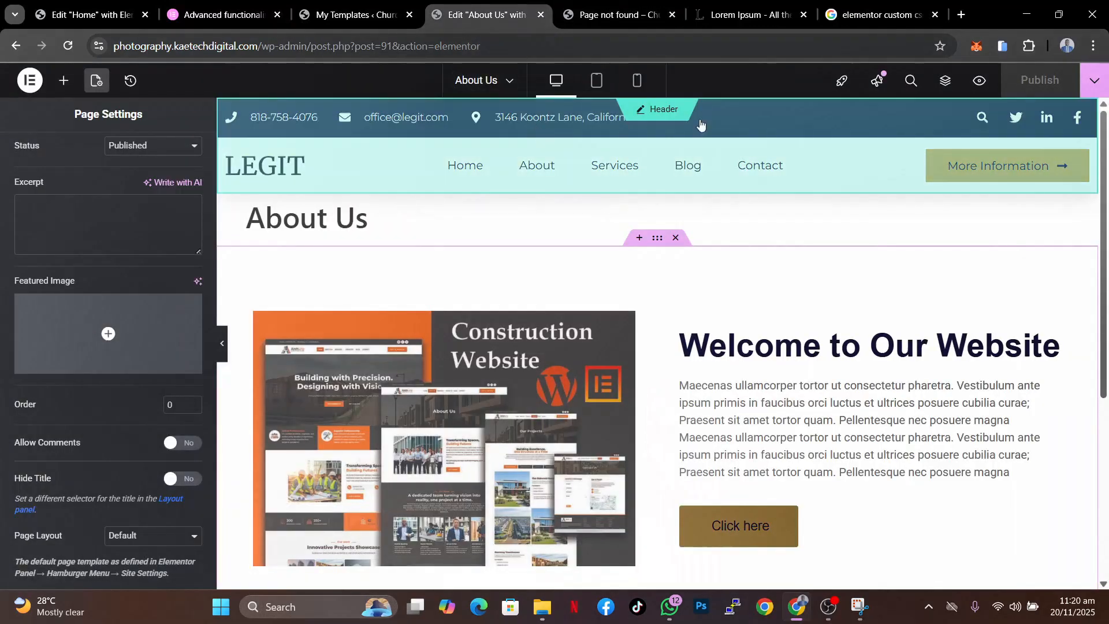
click(1088, 84)
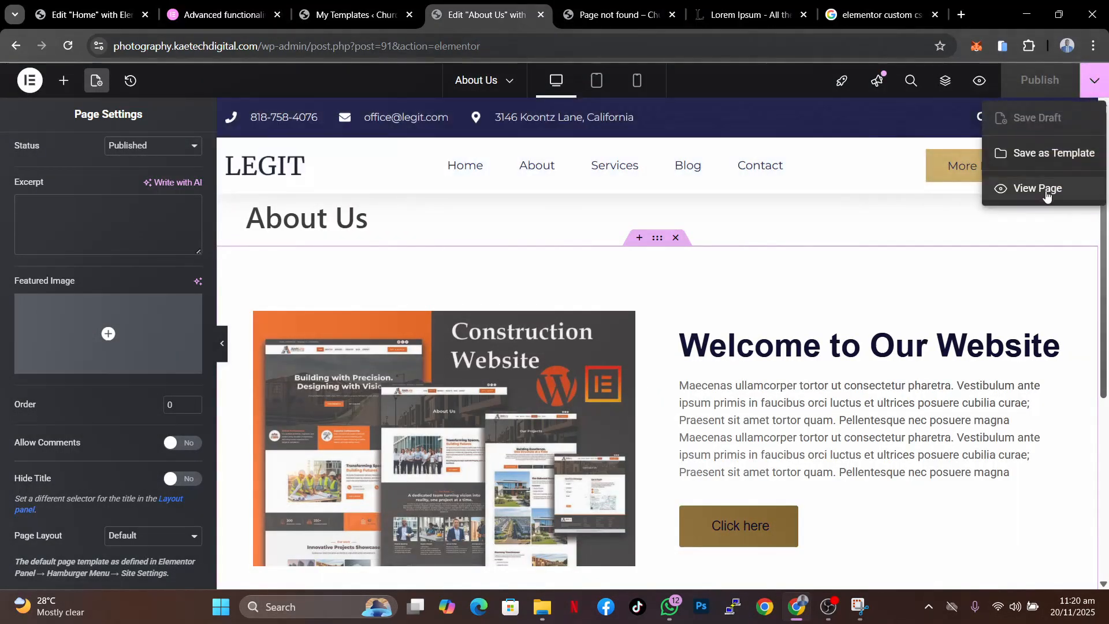
click(982, 191)
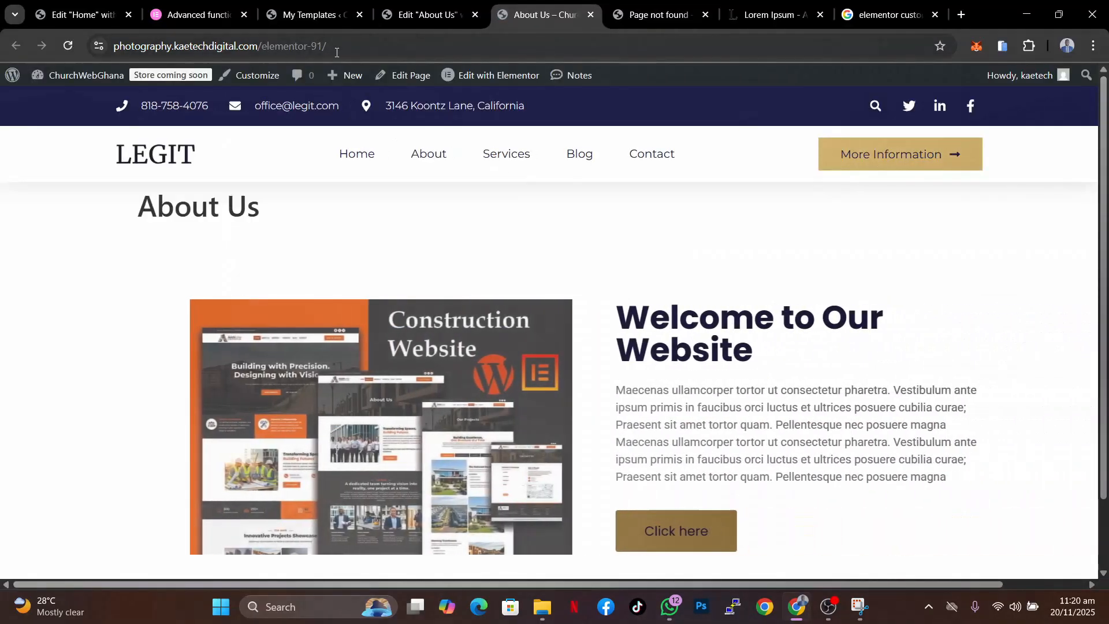
- Copy the page address and open it in a new Incognito window to view it as a logged-out visitor
click(339, 48)
drag(339, 48, 109, 56)
key(ctrl+c)
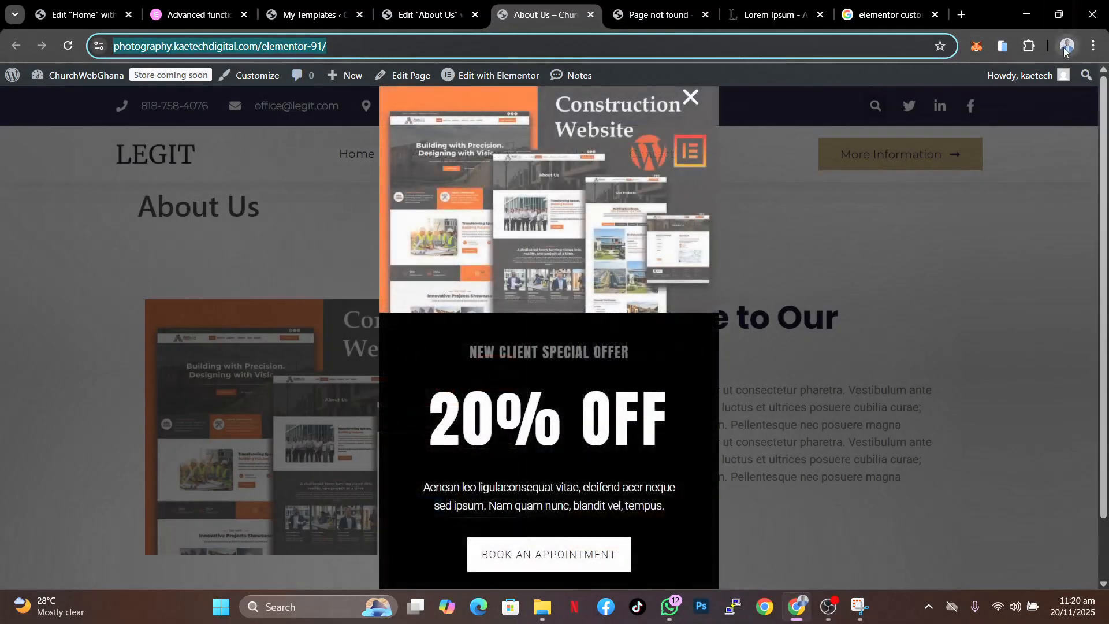
click(1065, 47)
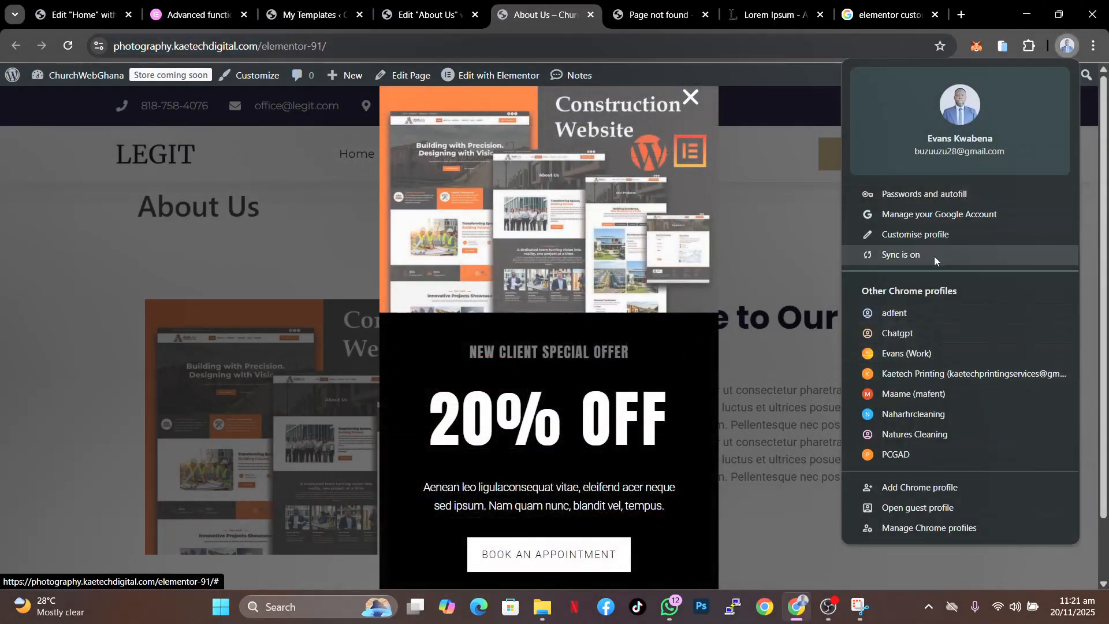
click(1093, 45)
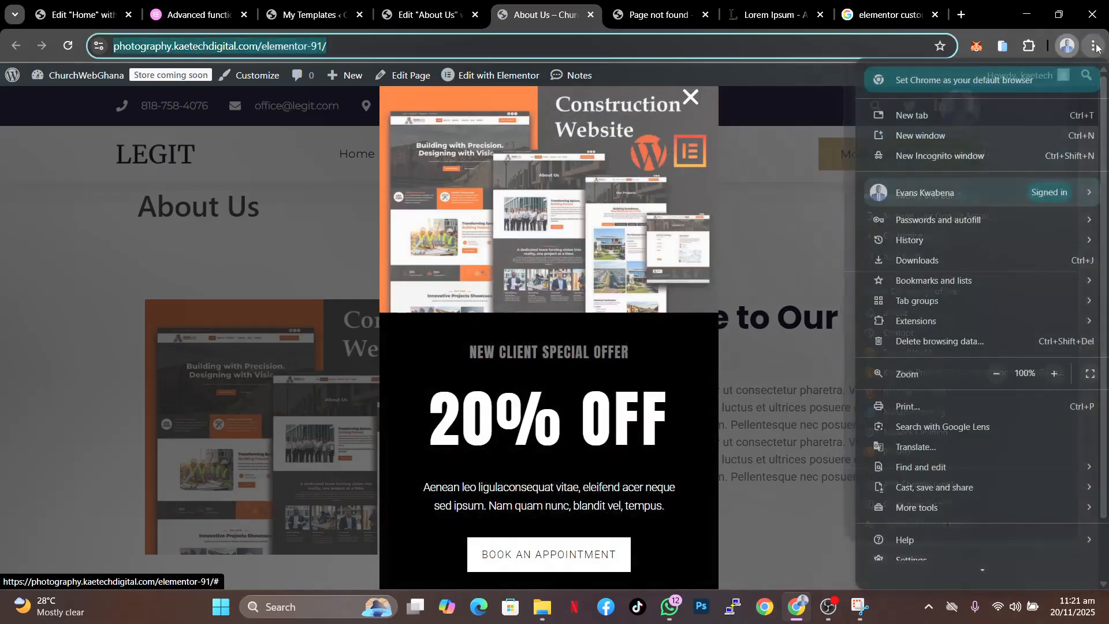
click(958, 157)
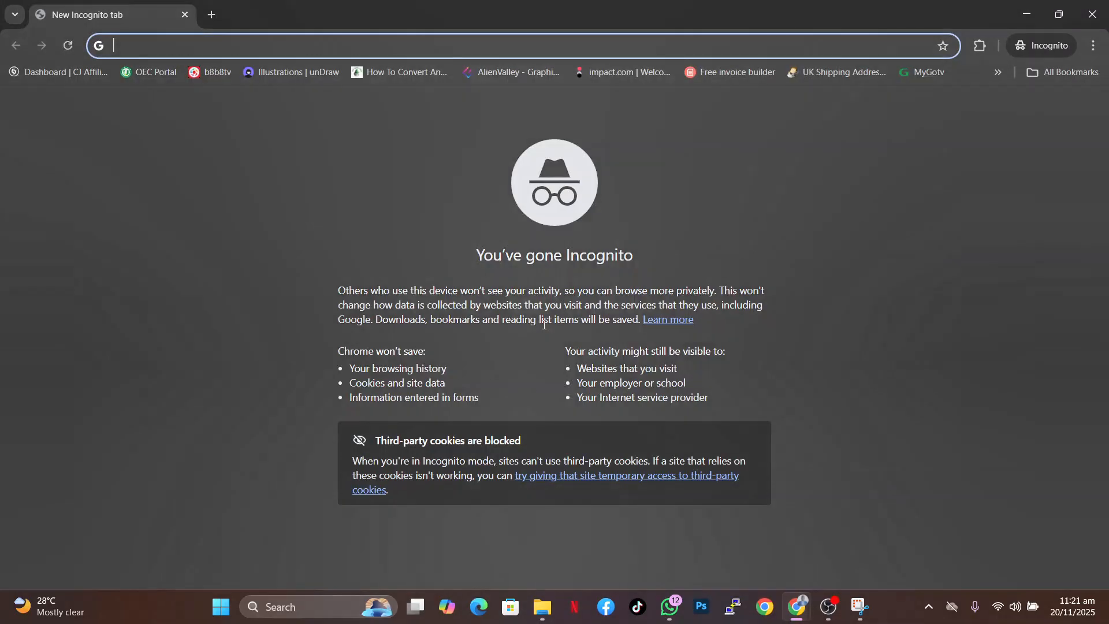
key(ctrl+v)
key(Return)
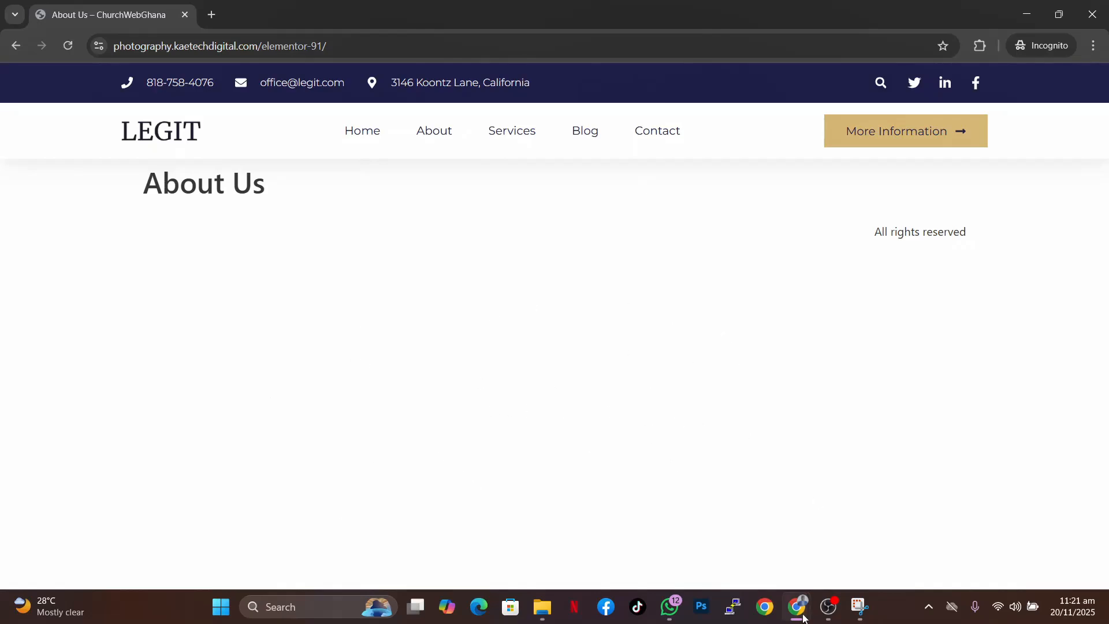
- Return to the main browser window, close the popup, and reload the About Us page
mouse_move(803, 618)
click(719, 552)
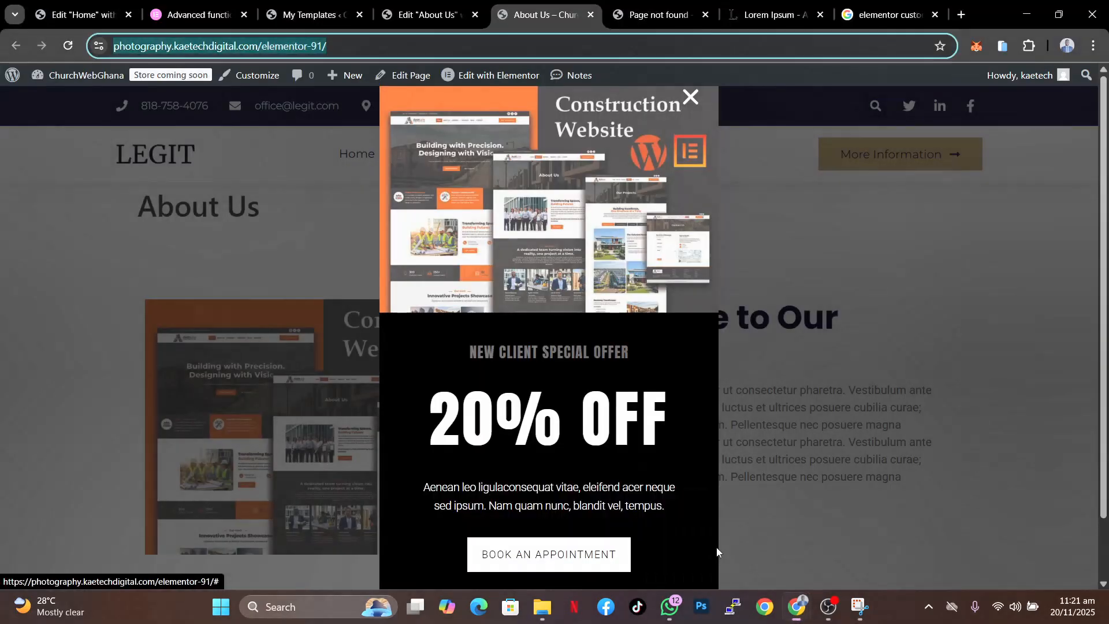
click(692, 97)
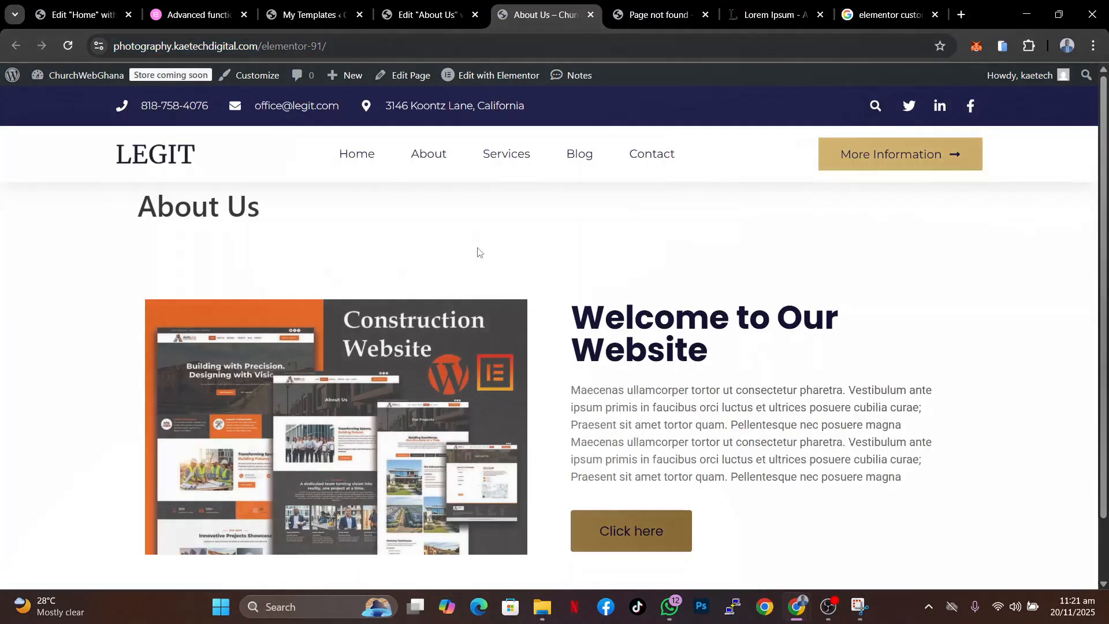
click(67, 47)
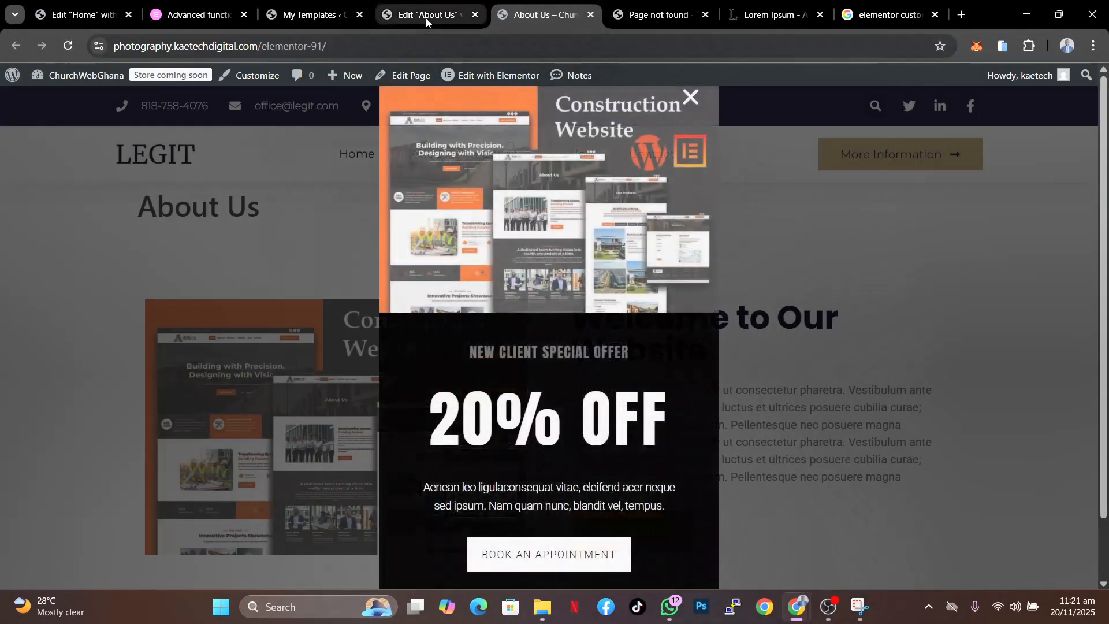
- Back in the editor, add a new Flexbox container below the about section
click(425, 18)
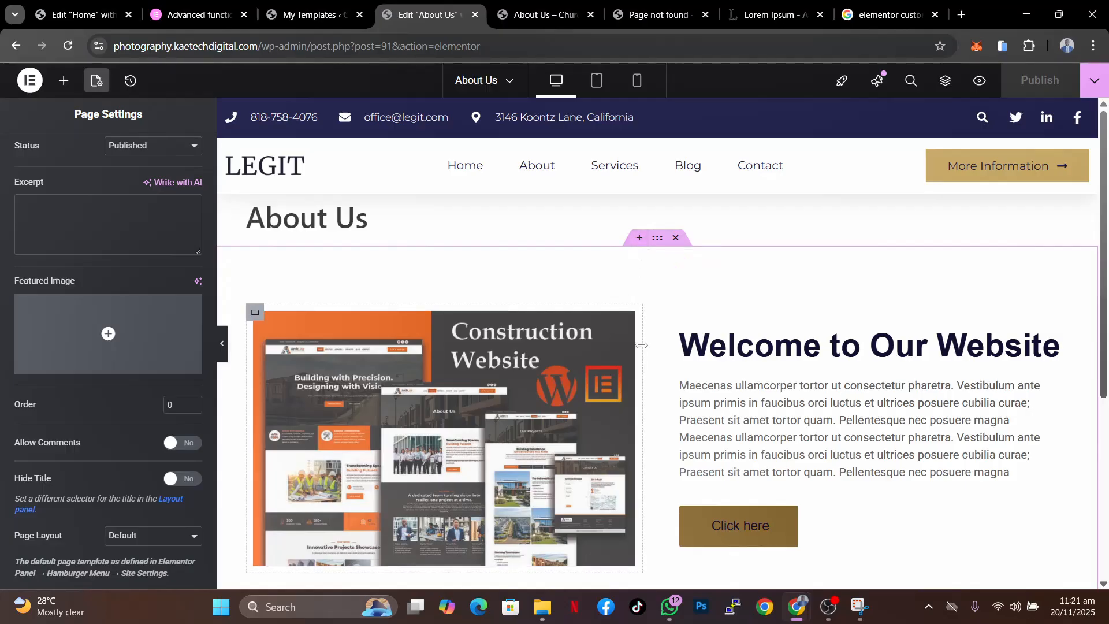
scroll(641, 344, down, 5)
click(623, 465)
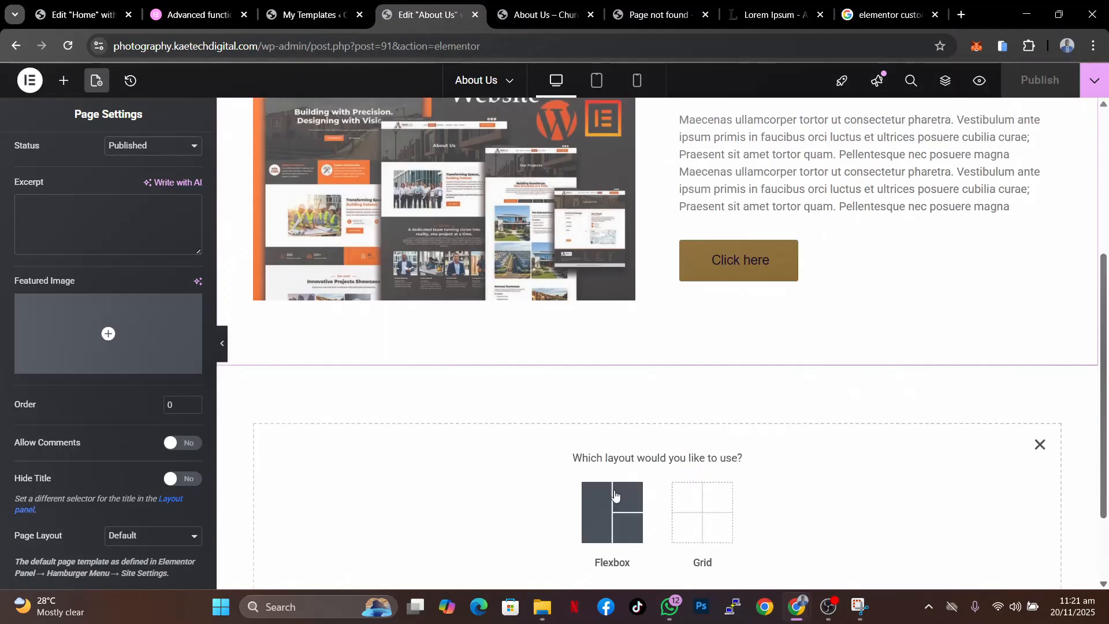
click(614, 495)
click(459, 500)
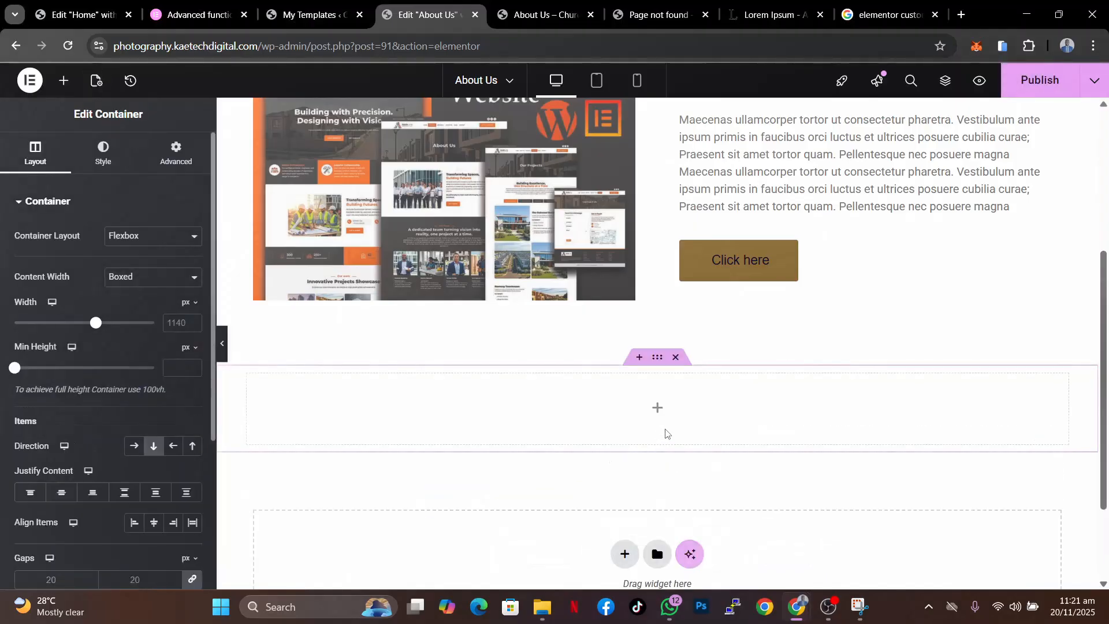
- Add a Heading widget into the new container
click(657, 407)
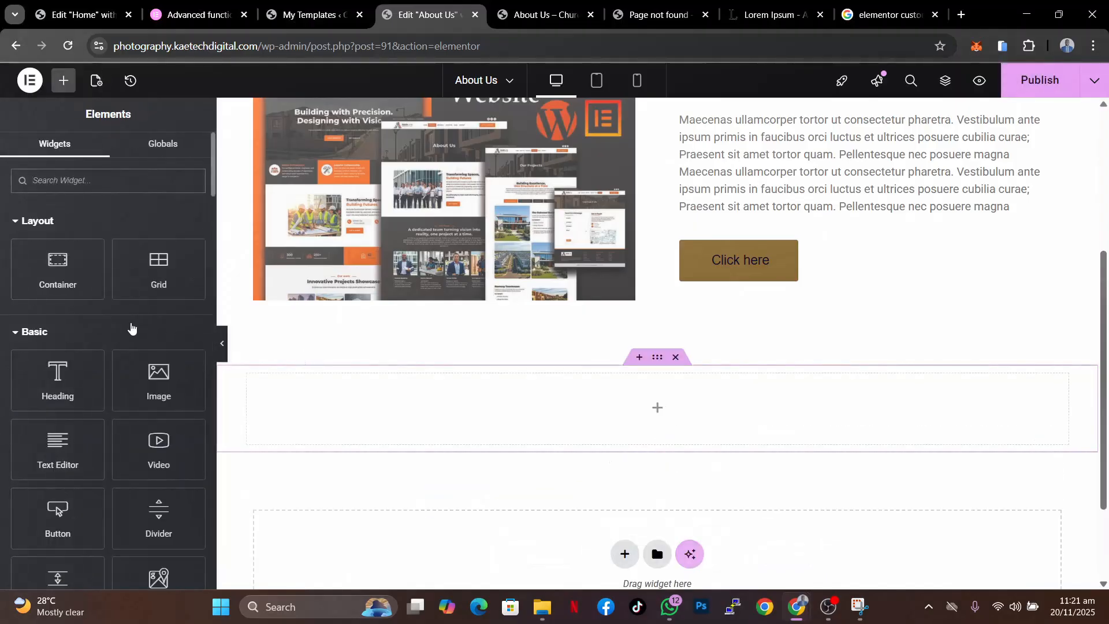
text(Click to Login)
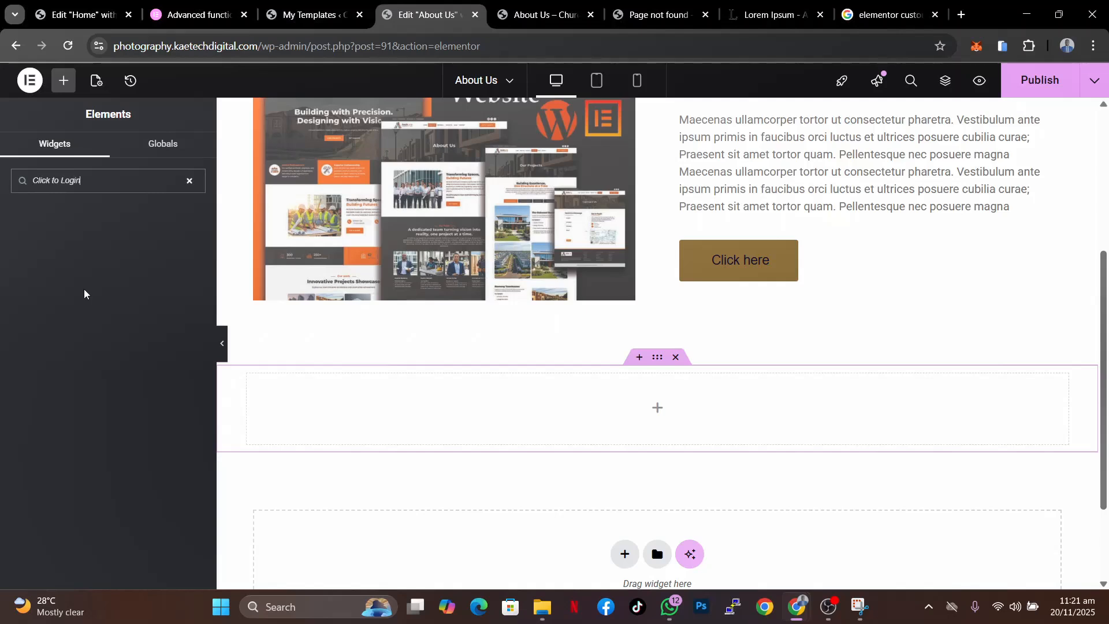
key(BackSpace)
key(BackSpace)
key(BackSpace)
key(BackSpace)
key(BackSpace)
key(BackSpace)
key(BackSpace)
key(BackSpace)
key(BackSpace)
key(BackSpace)
key(BackSpace)
key(BackSpace)
key(BackSpace)
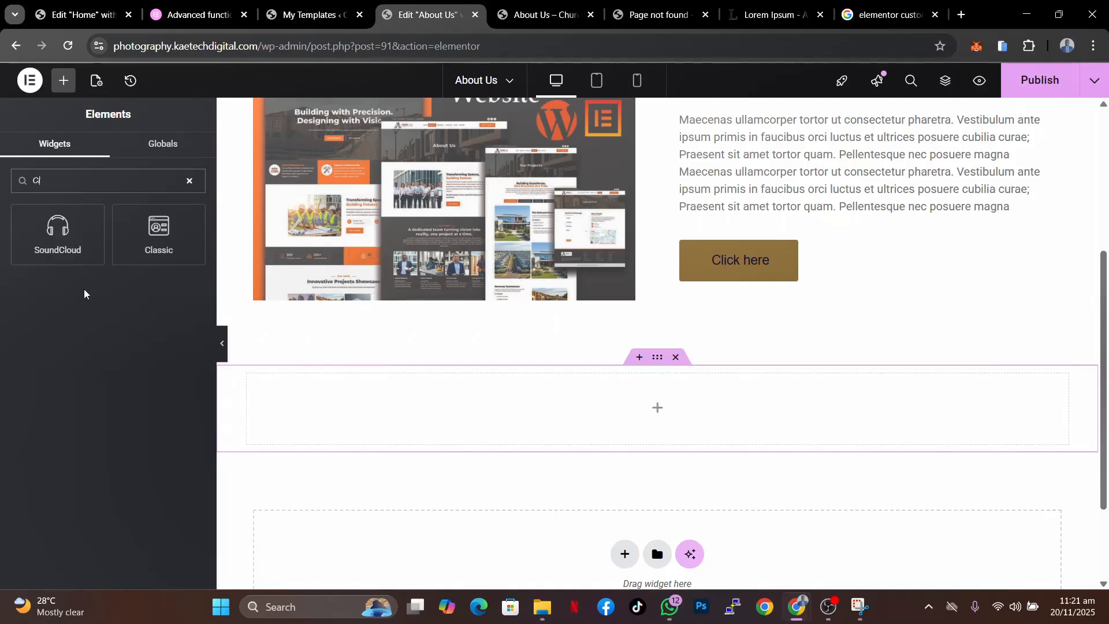
drag(58, 375, 399, 431)
- Set the heading title to Click Here to Login
drag(146, 254, 1, 254)
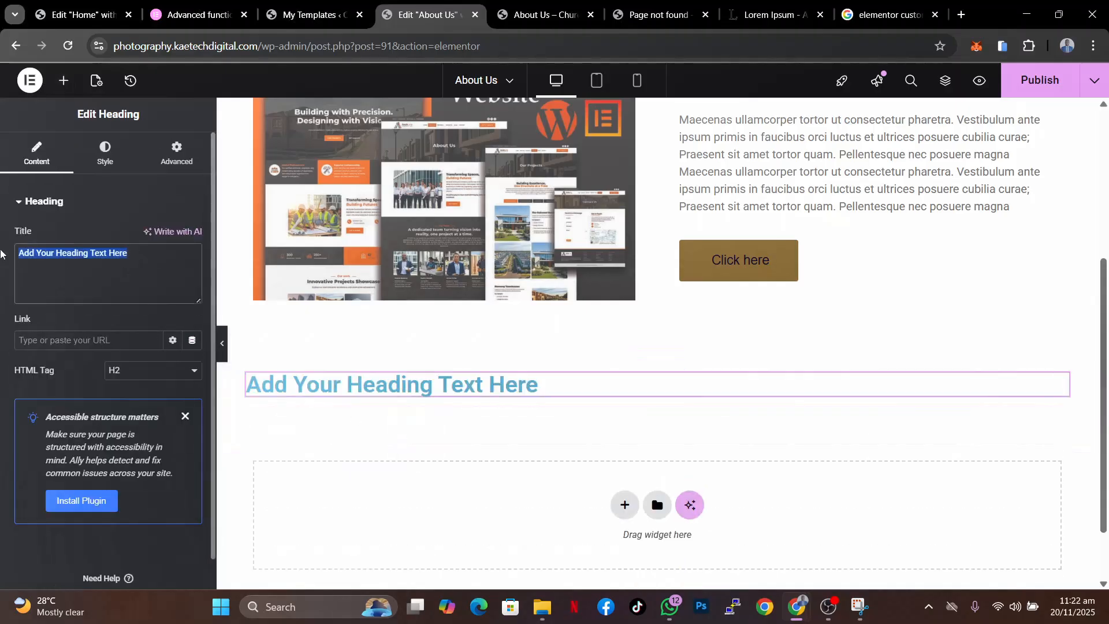
text(Click )
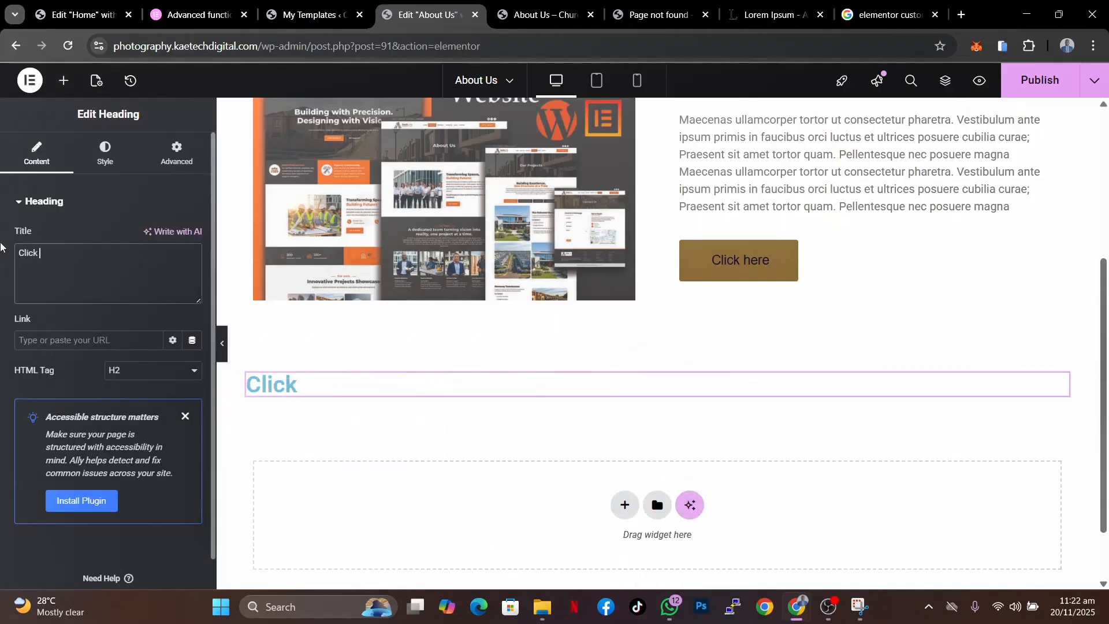
text(Hear)
key(BackSpace)
key(BackSpace)
text(re )
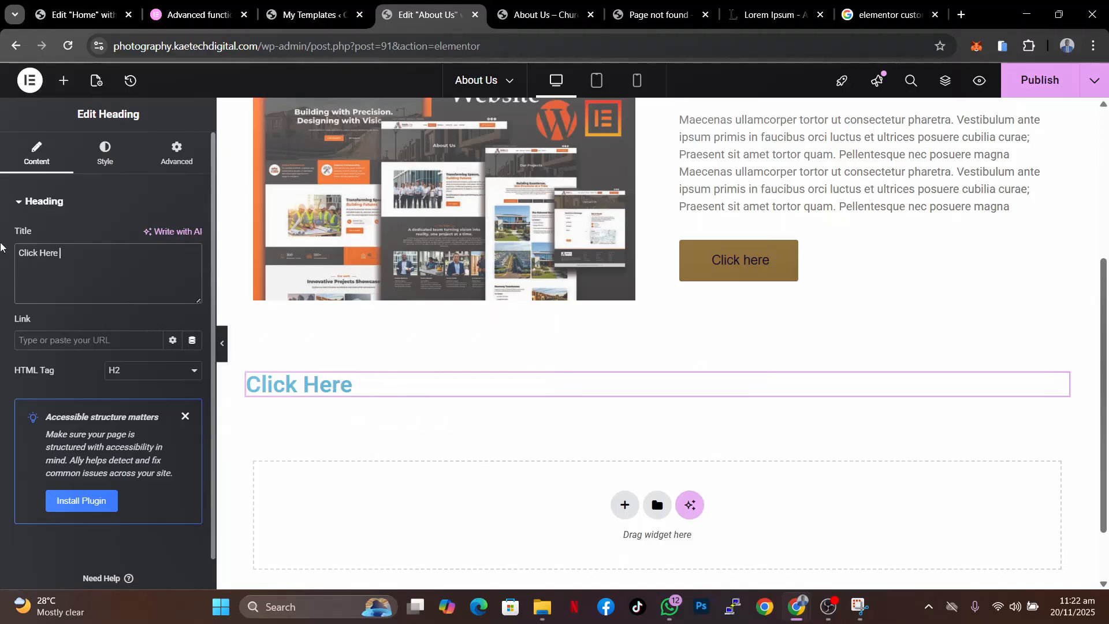
text(to Login)
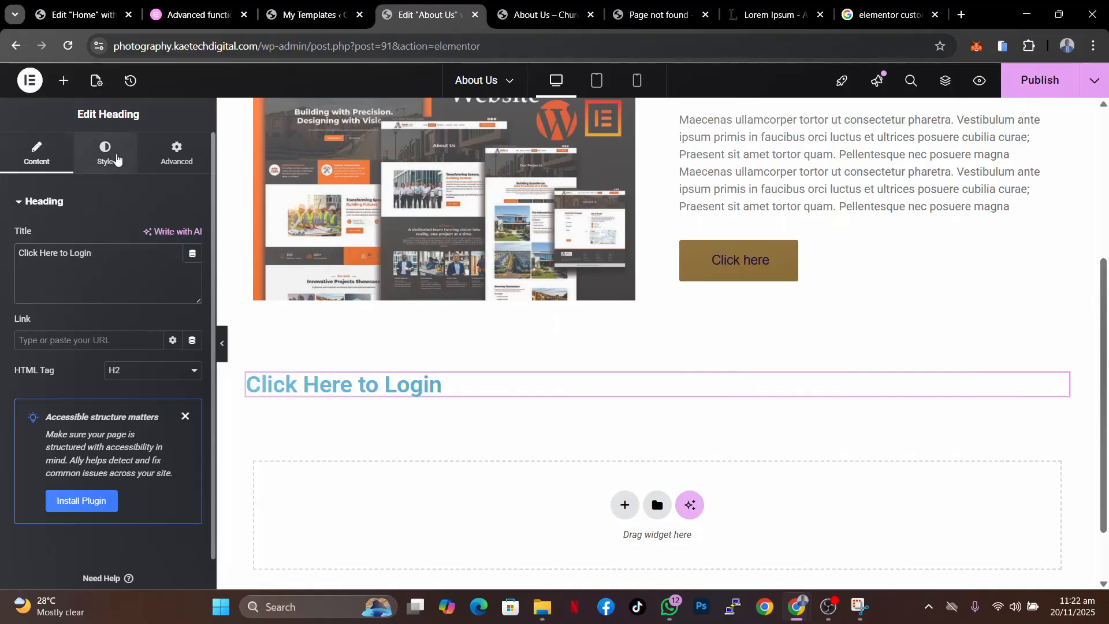
- Center-align the heading and set its typography size to 17 px
click(105, 152)
click(155, 234)
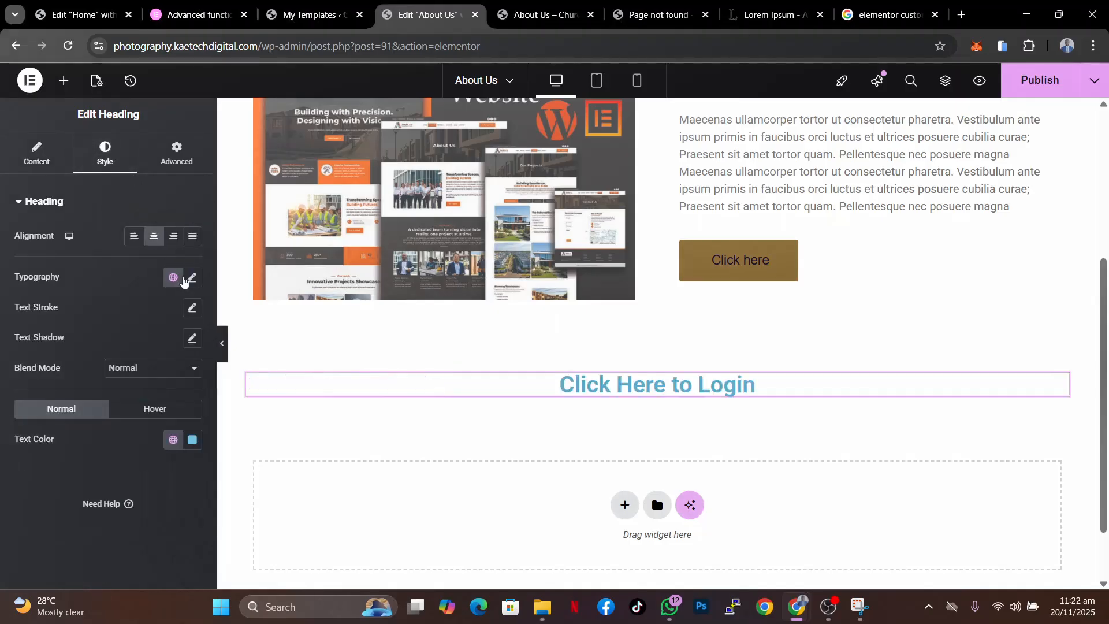
click(193, 280)
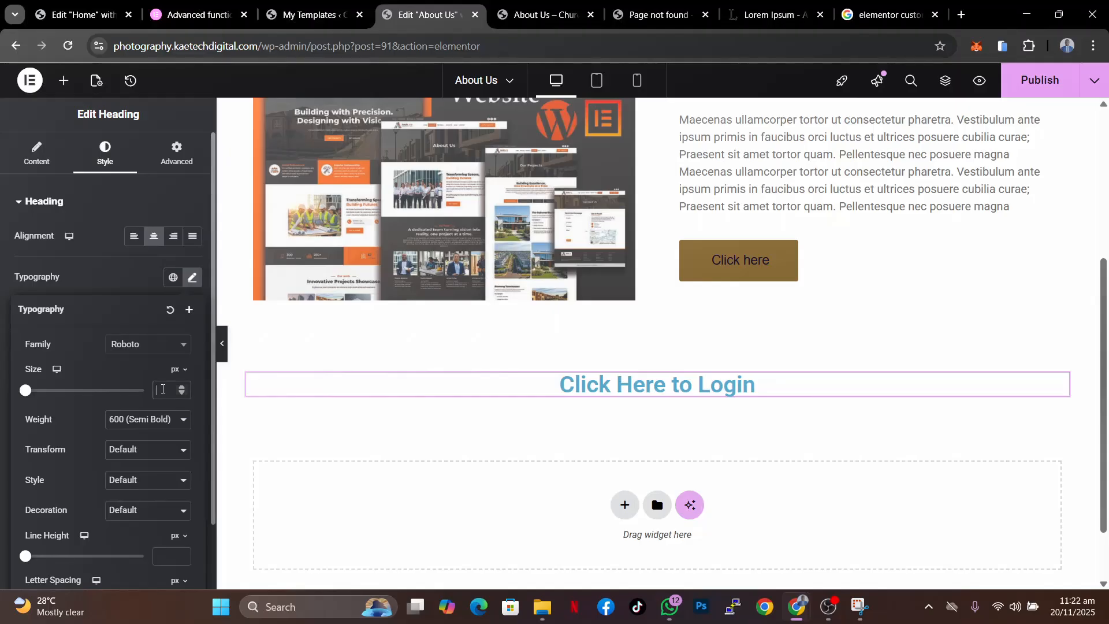
click(163, 389)
text(15)
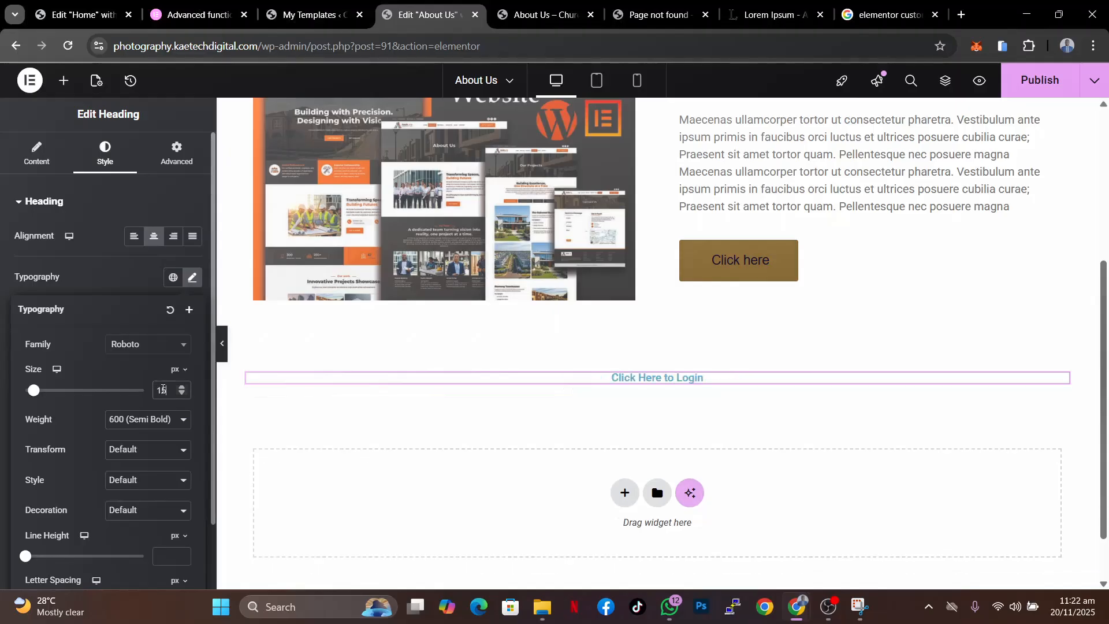
key(BackSpace)
text(7)
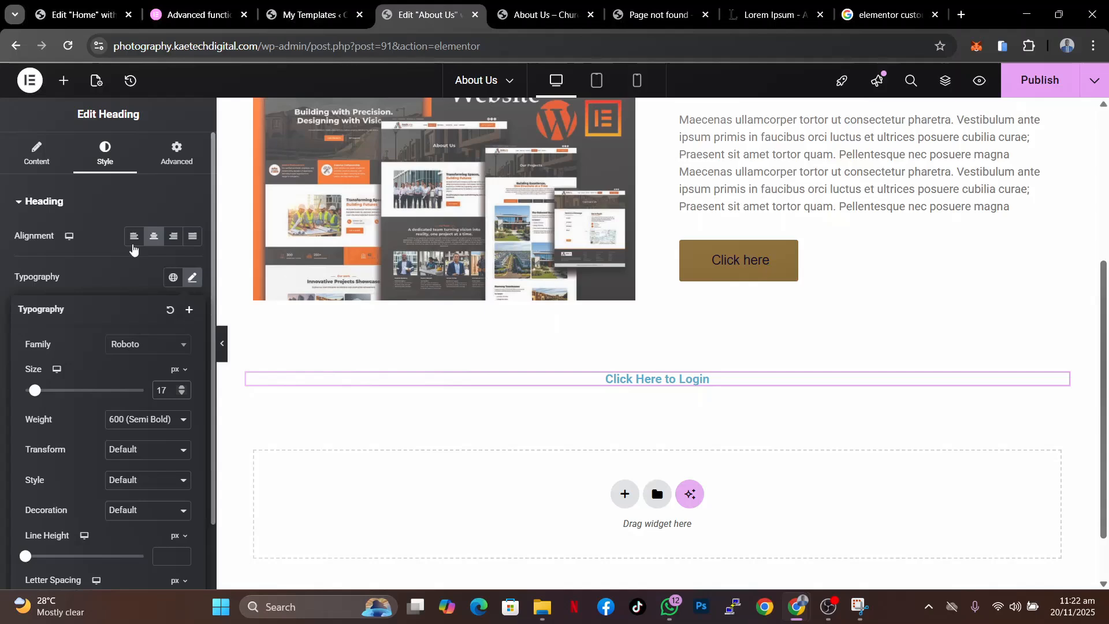
click(132, 277)
- Change the heading text color to a red-orange shade with the color picker
click(190, 446)
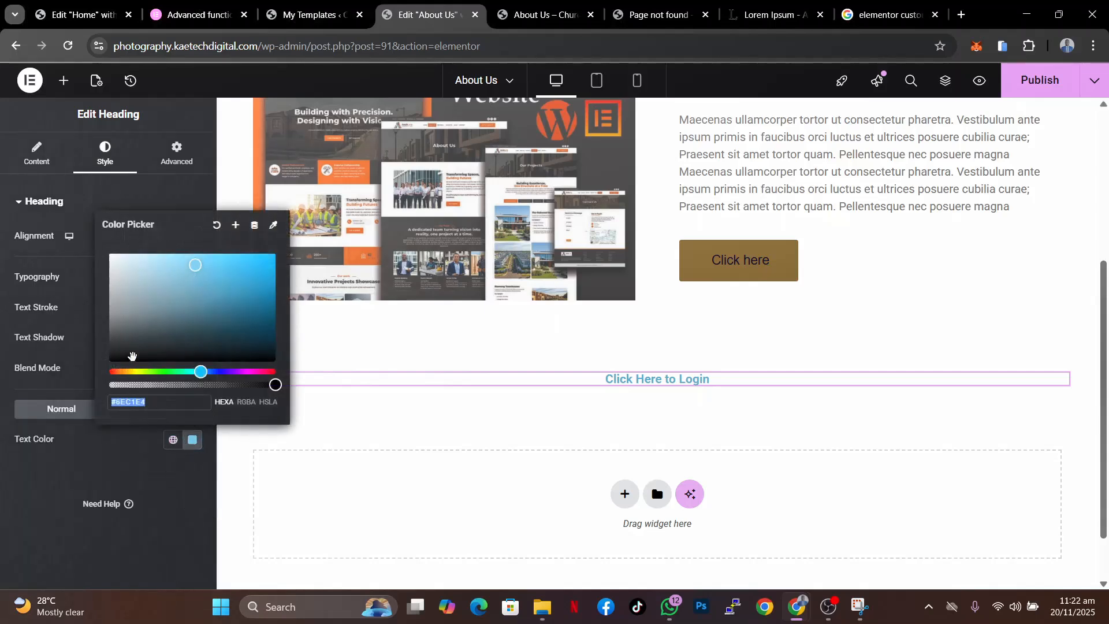
drag(125, 347, 98, 322)
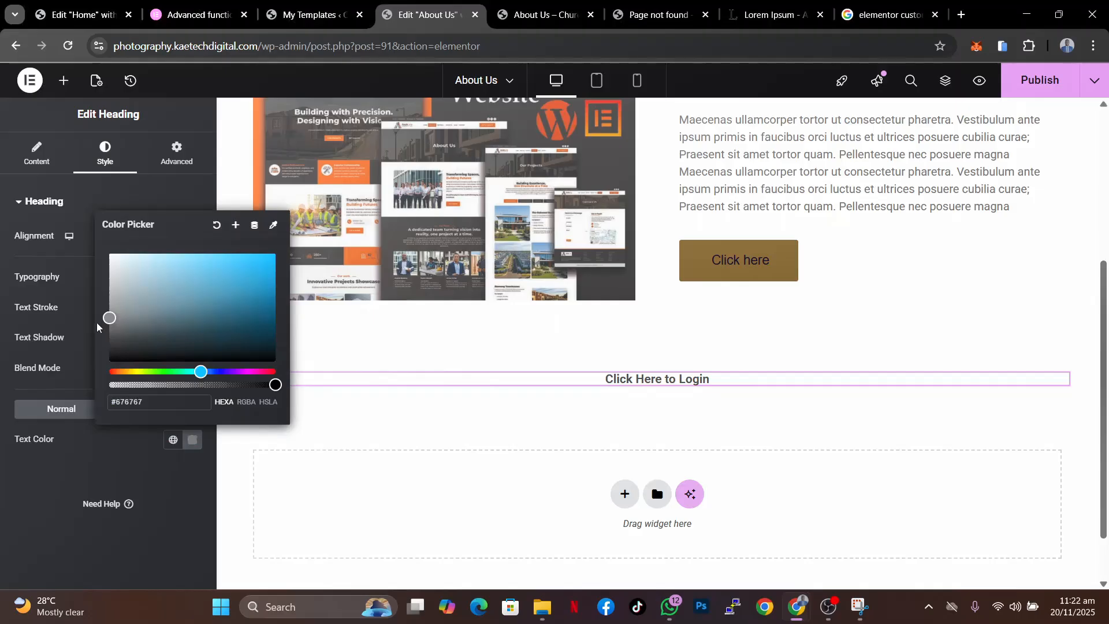
click(116, 372)
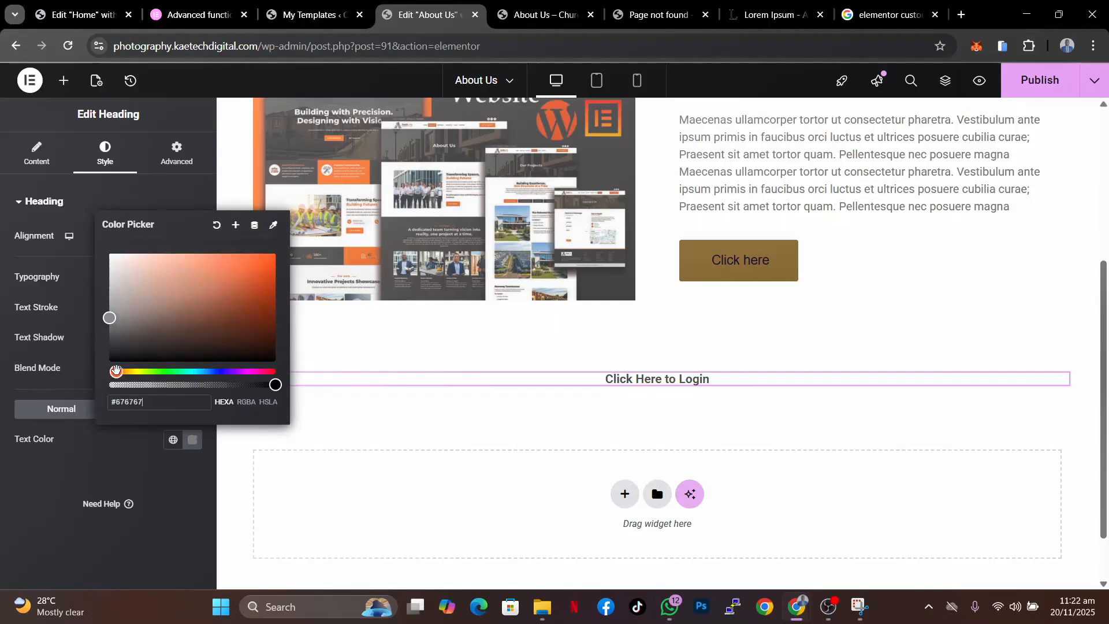
click(260, 275)
drag(259, 274, 276, 255)
click(98, 462)
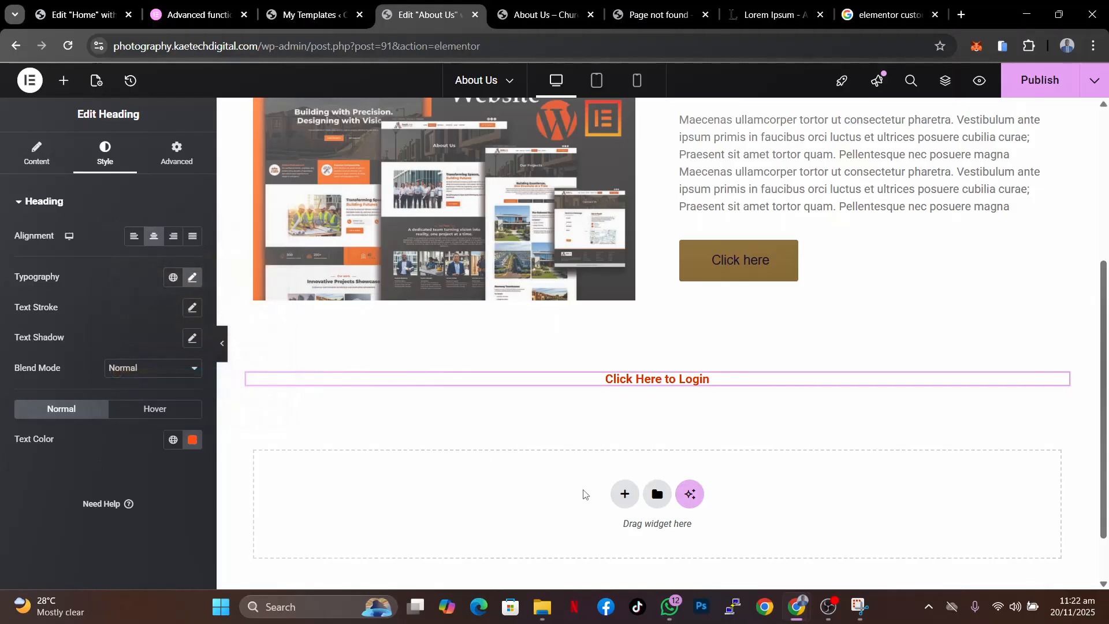
- Add a display condition to the heading's container so it shows only when Login Status is Logged Out
mouse_move(719, 372)
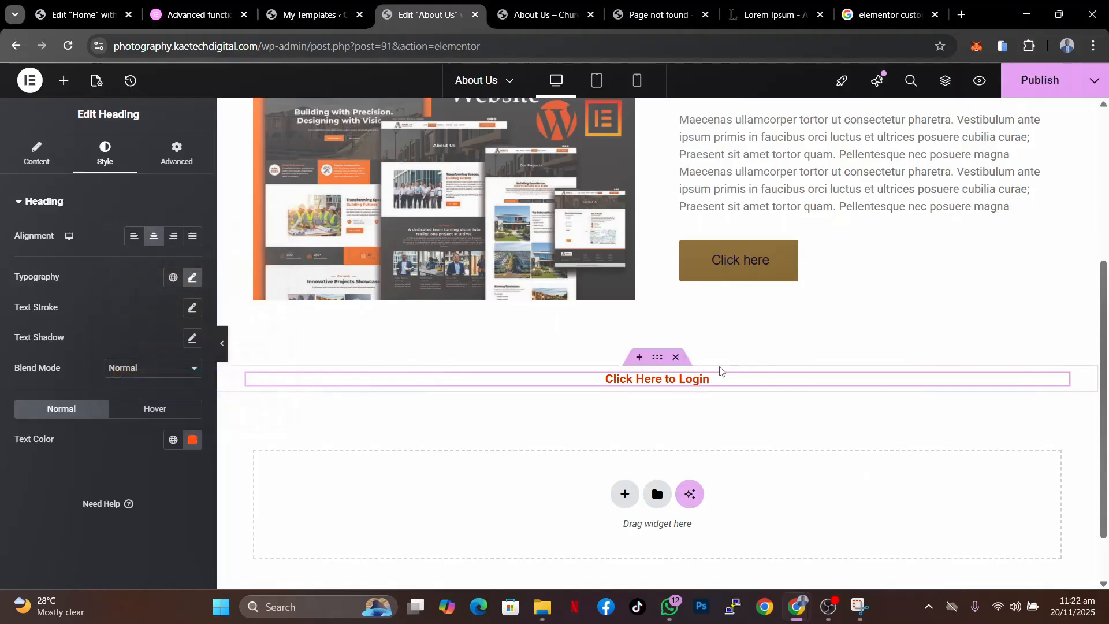
click(659, 358)
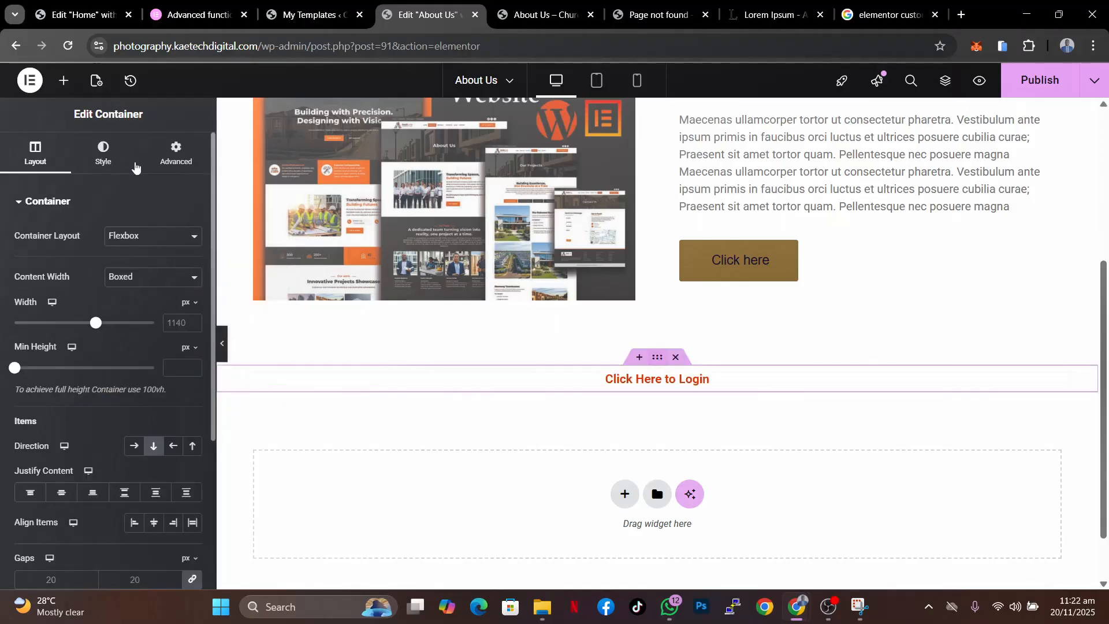
click(172, 155)
scroll(100, 458, down, 4)
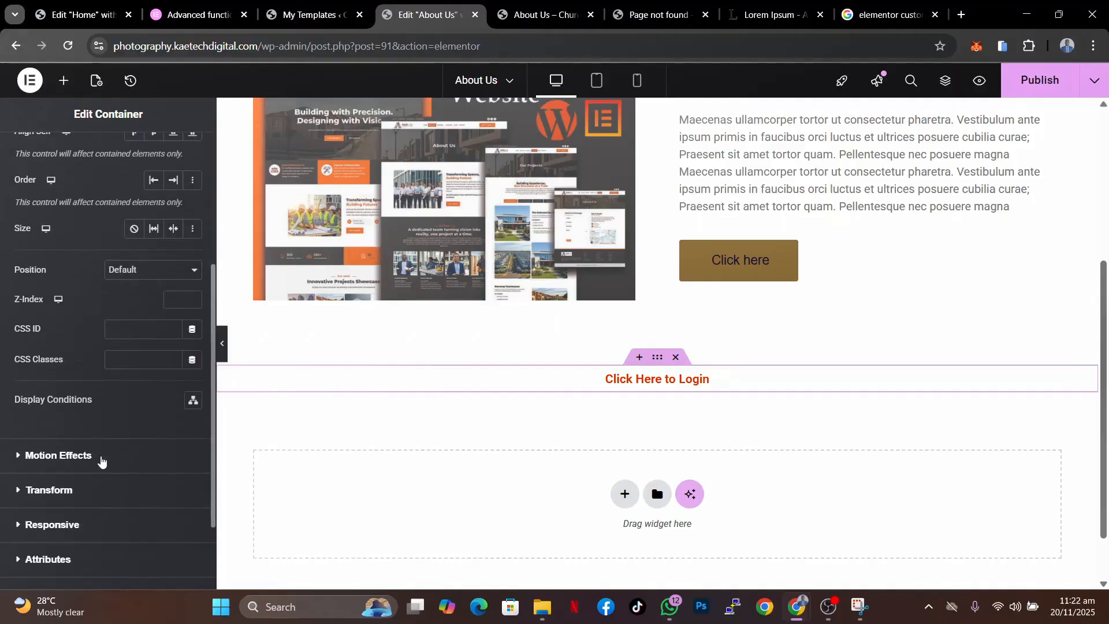
click(185, 404)
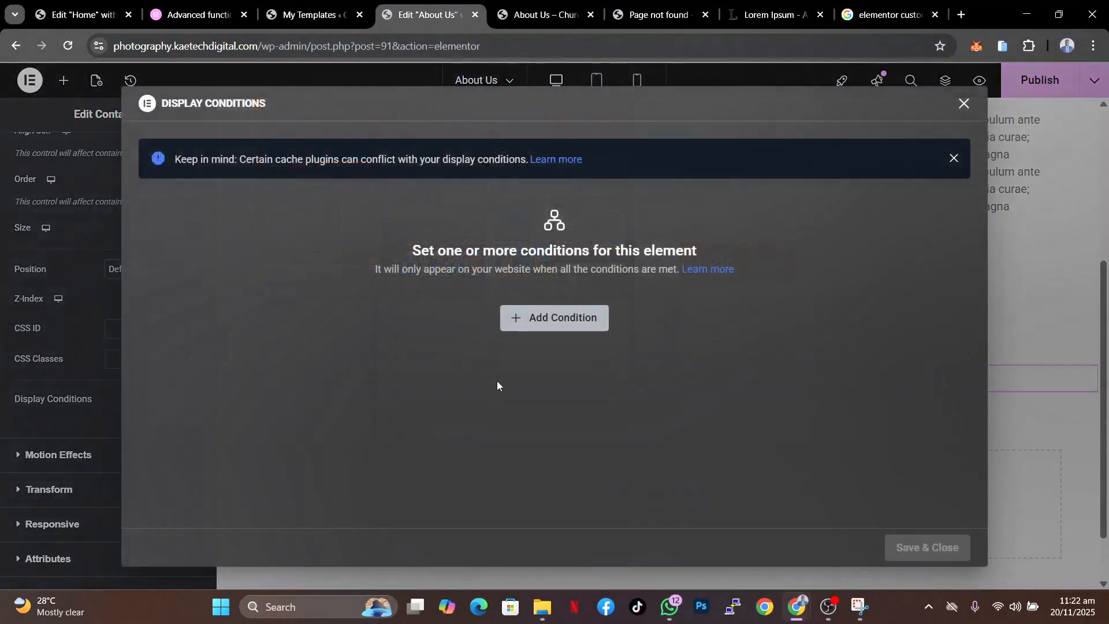
click(585, 311)
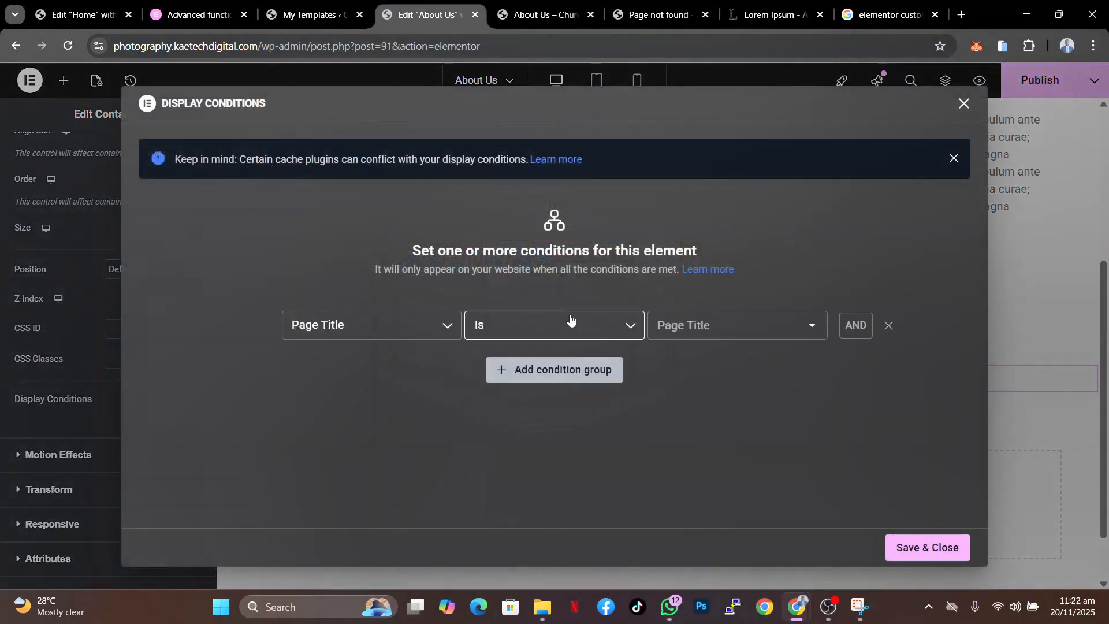
click(371, 327)
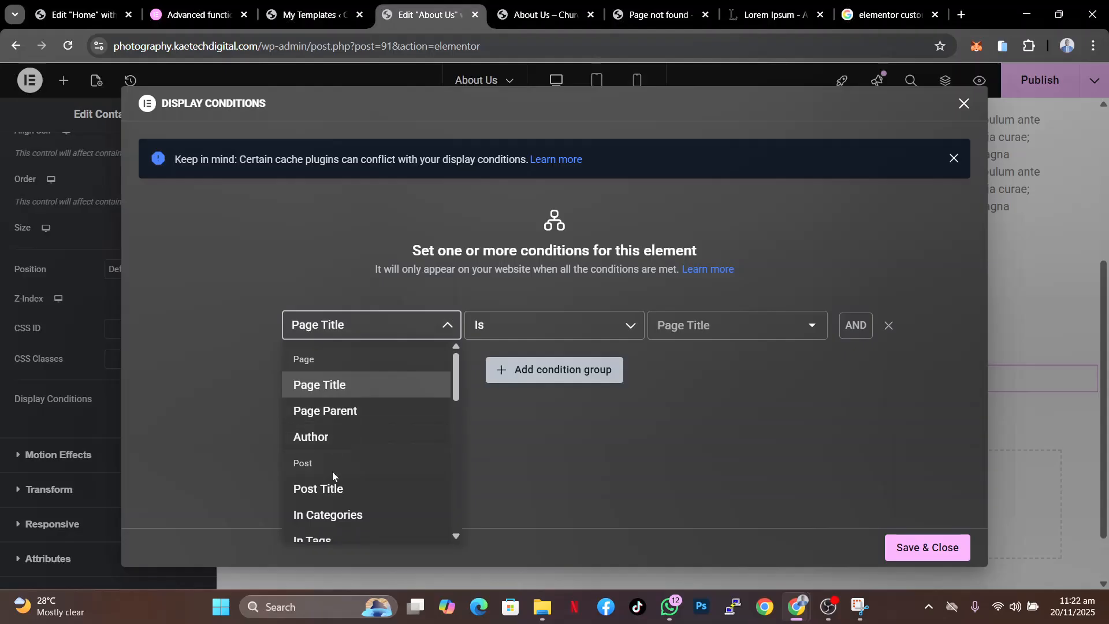
scroll(332, 472, down, 2)
scroll(332, 475, down, 3)
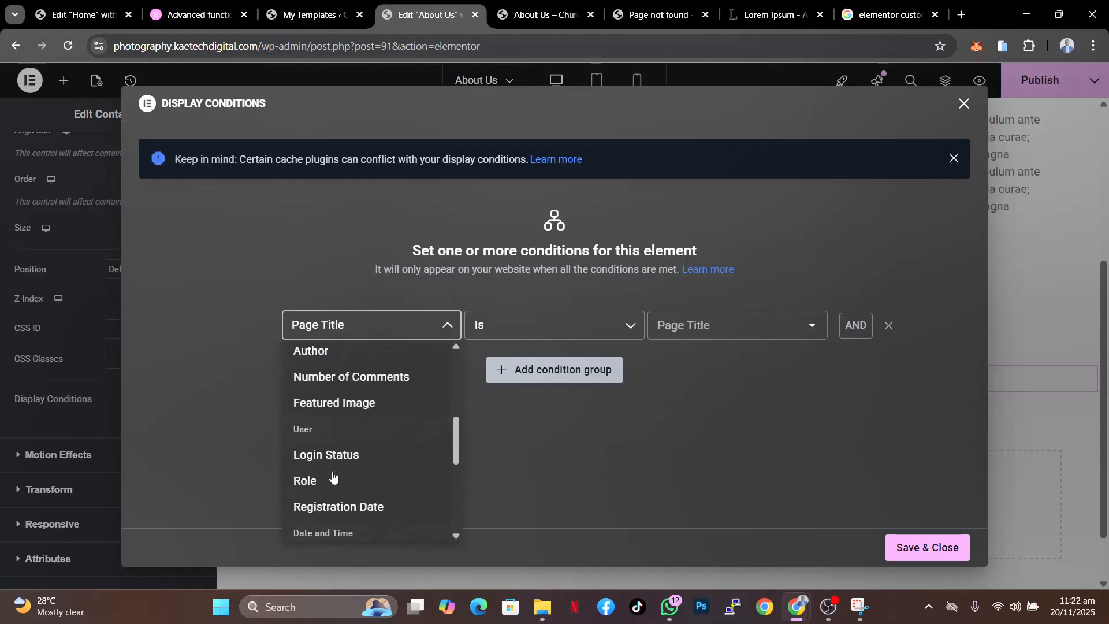
click(359, 460)
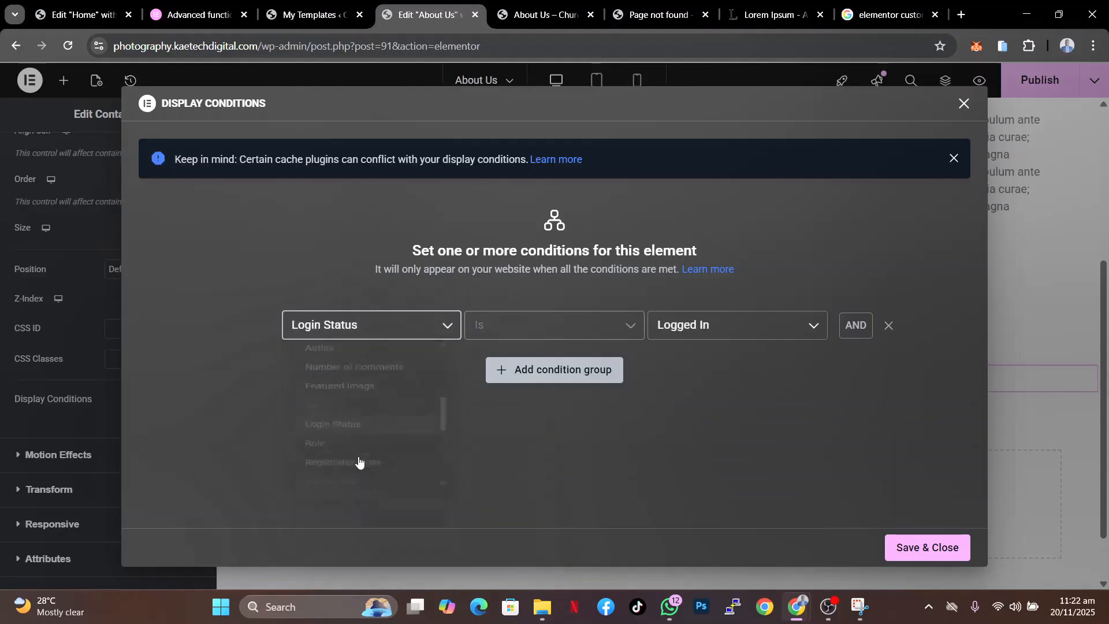
click(722, 324)
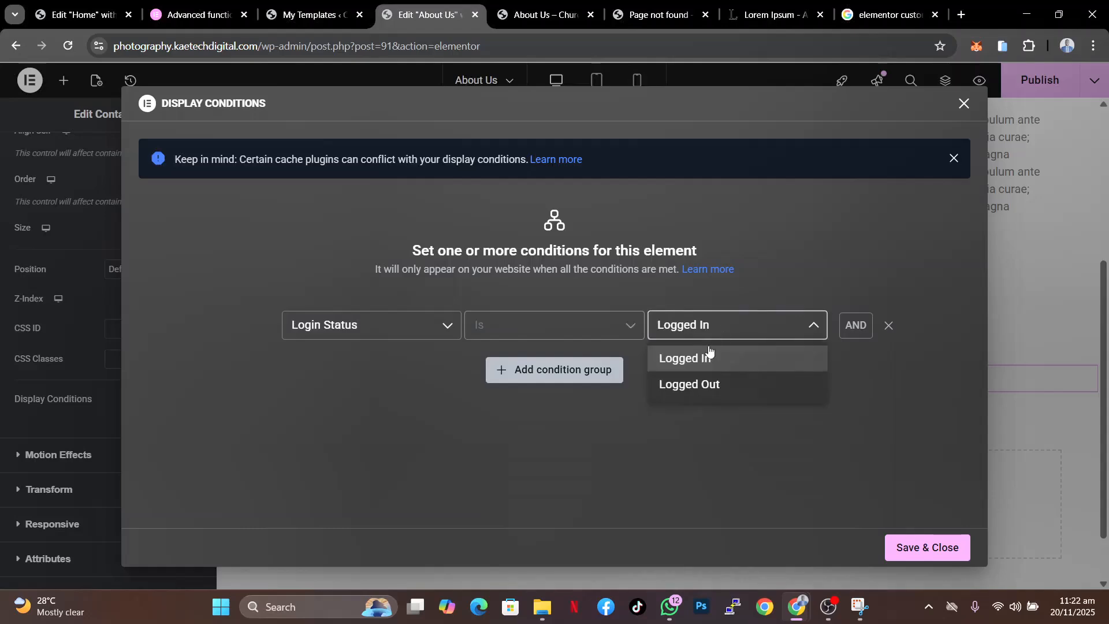
click(693, 386)
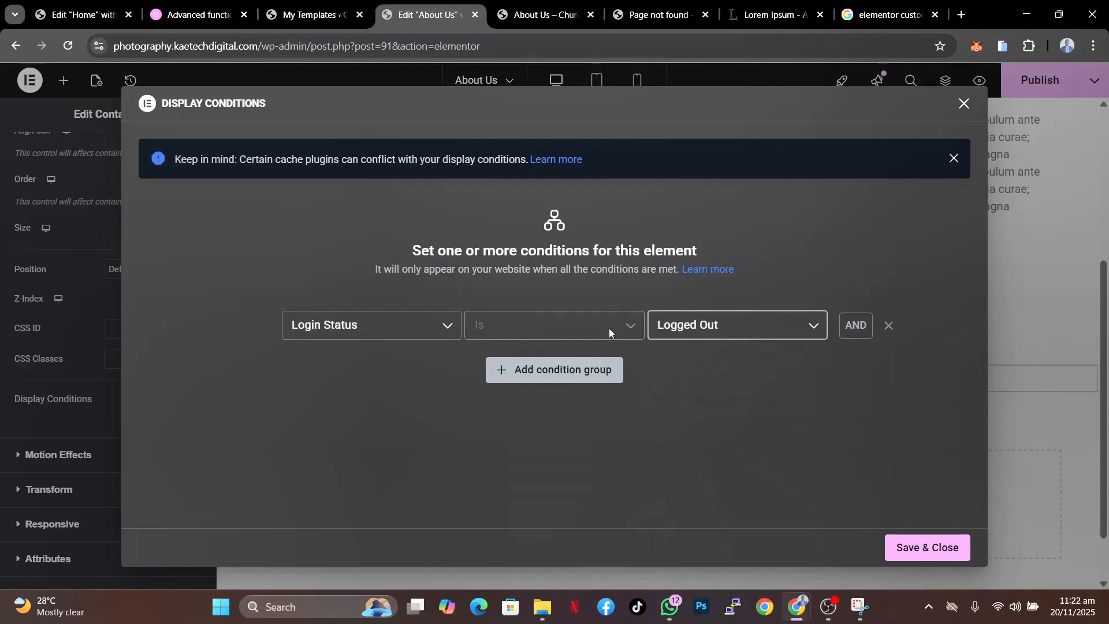
click(915, 559)
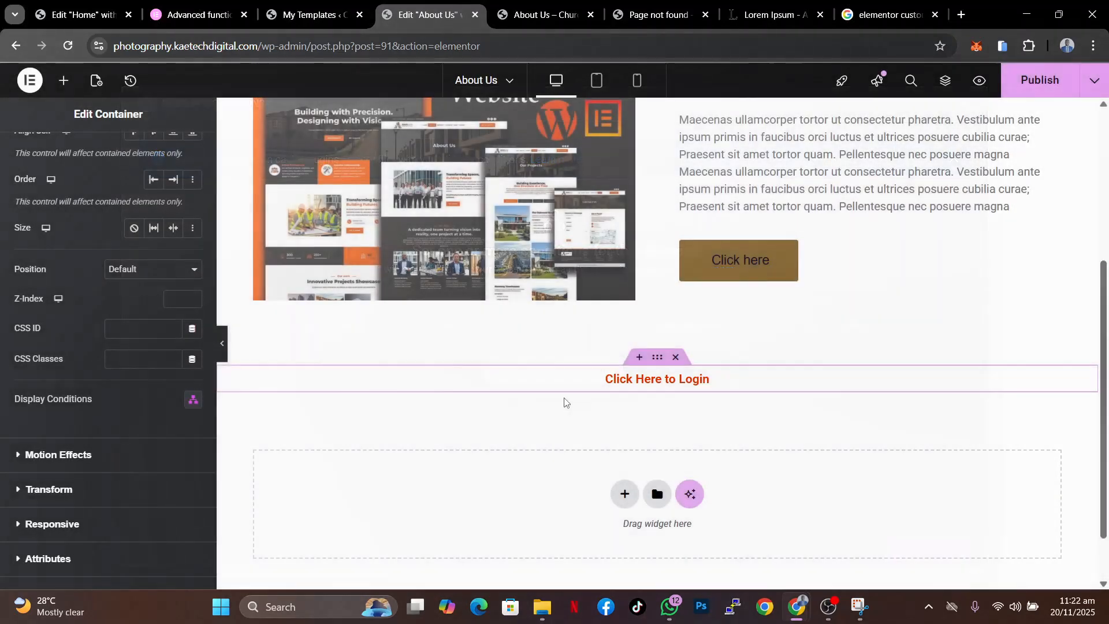
- Save the page and reload the live About Us page to check whether the login heading appears
key(ctrl+s)
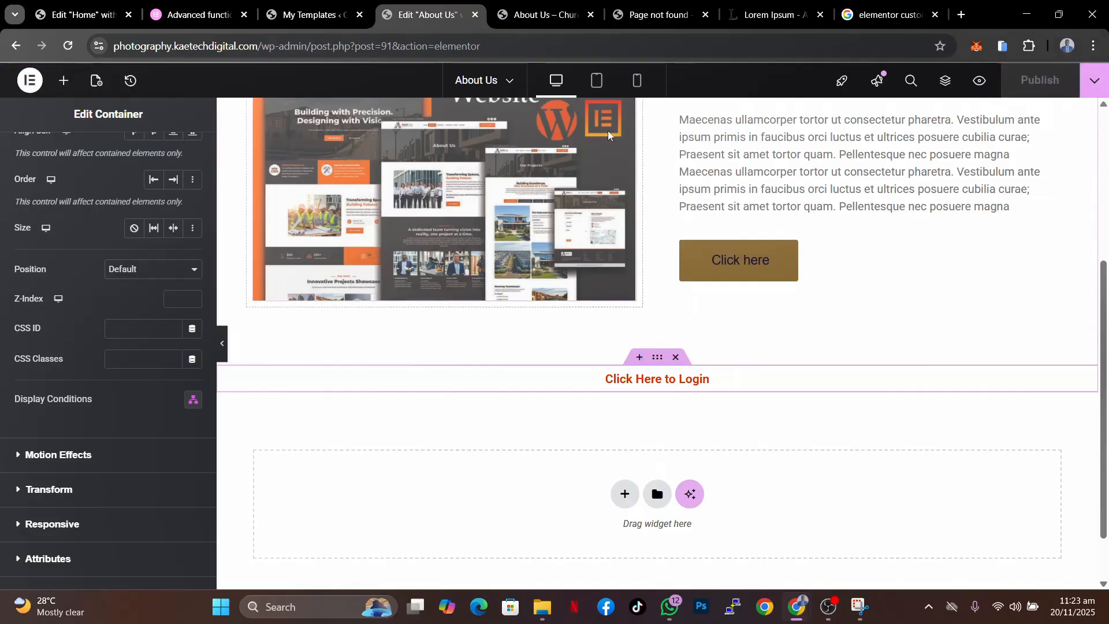
click(522, 9)
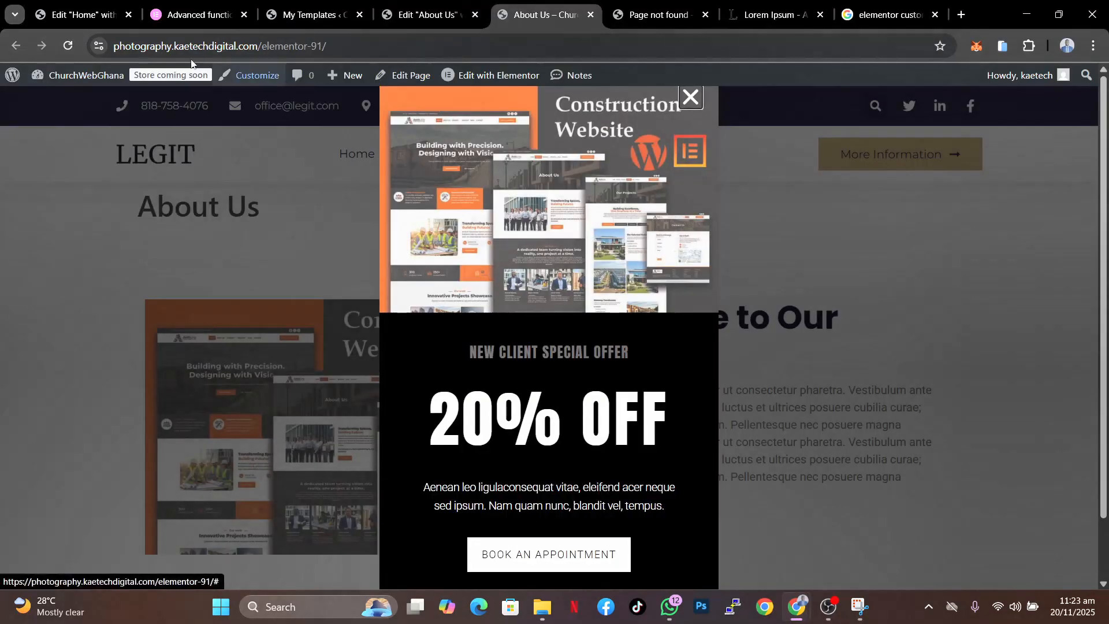
click(691, 98)
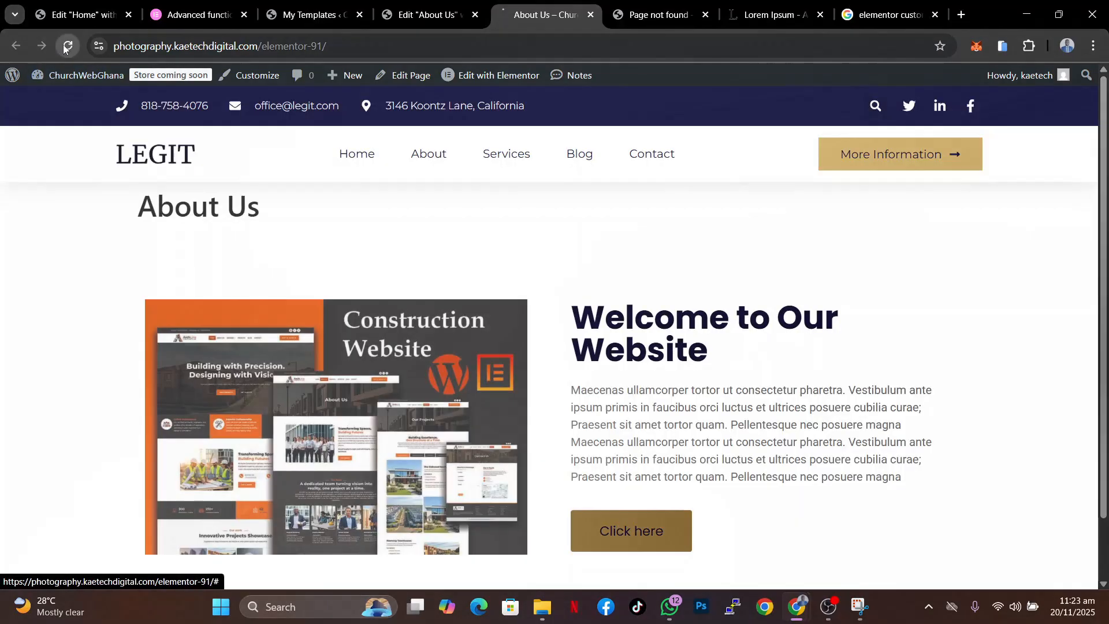
click(67, 46)
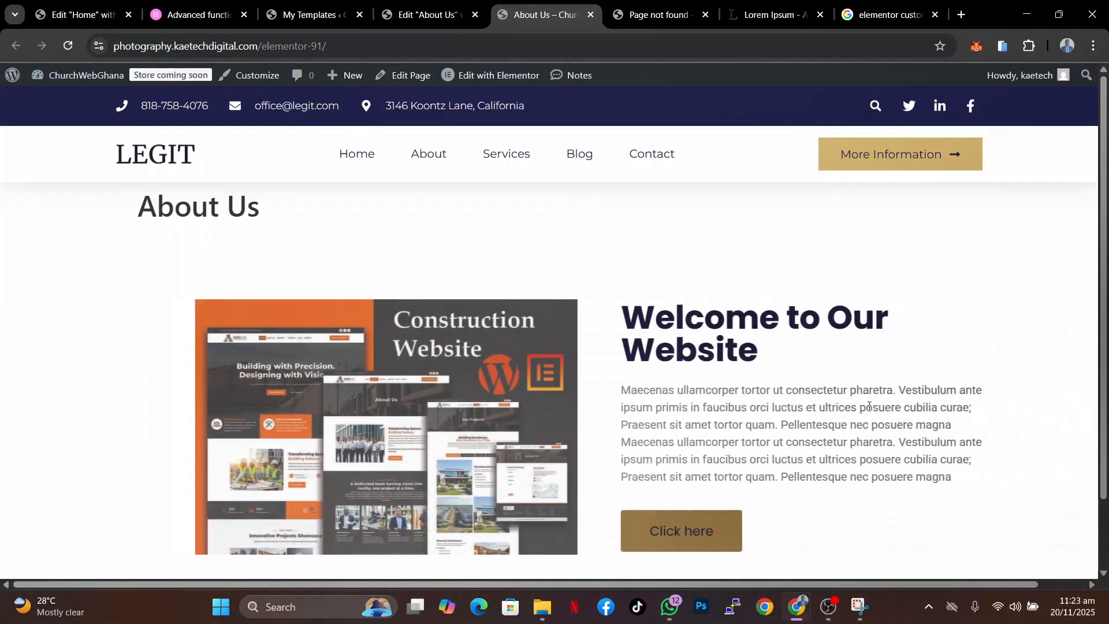
scroll(869, 406, down, 1)
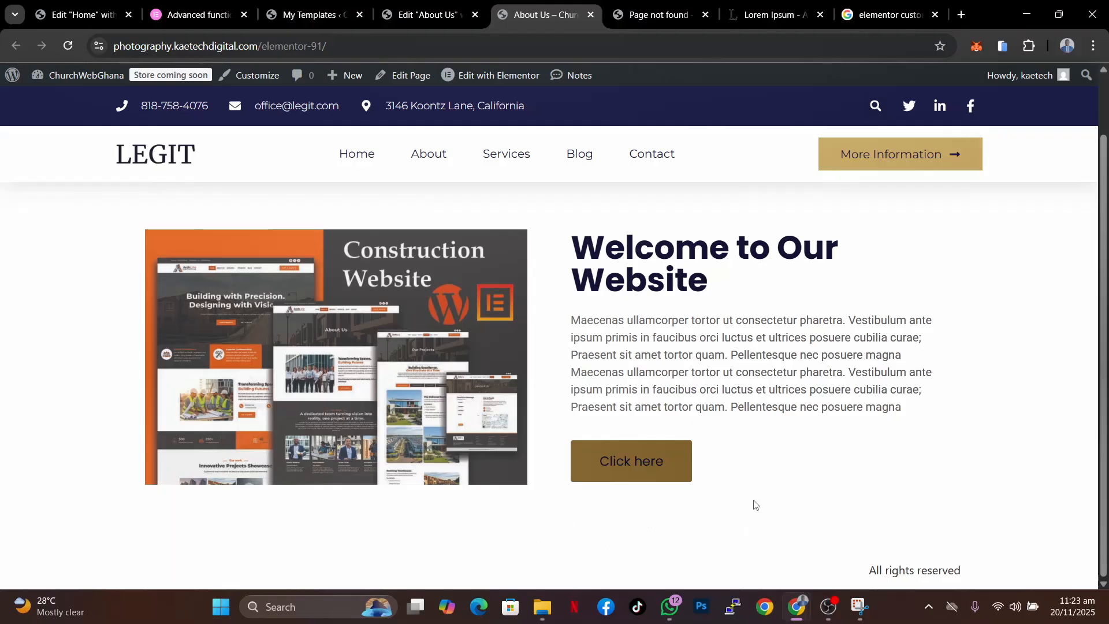
scroll(751, 439, up, 1)
scroll(768, 416, down, 1)
- Reload the About Us page in an incognito window to view it as a logged-out visitor
mouse_move(794, 619)
click(723, 513)
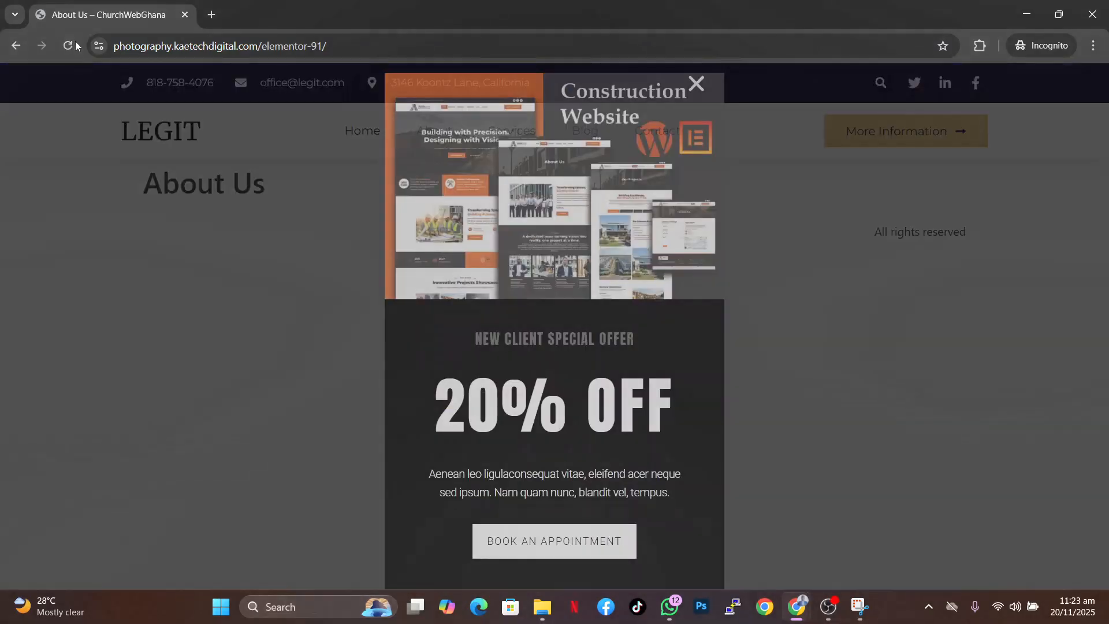
click(76, 46)
click(583, 168)
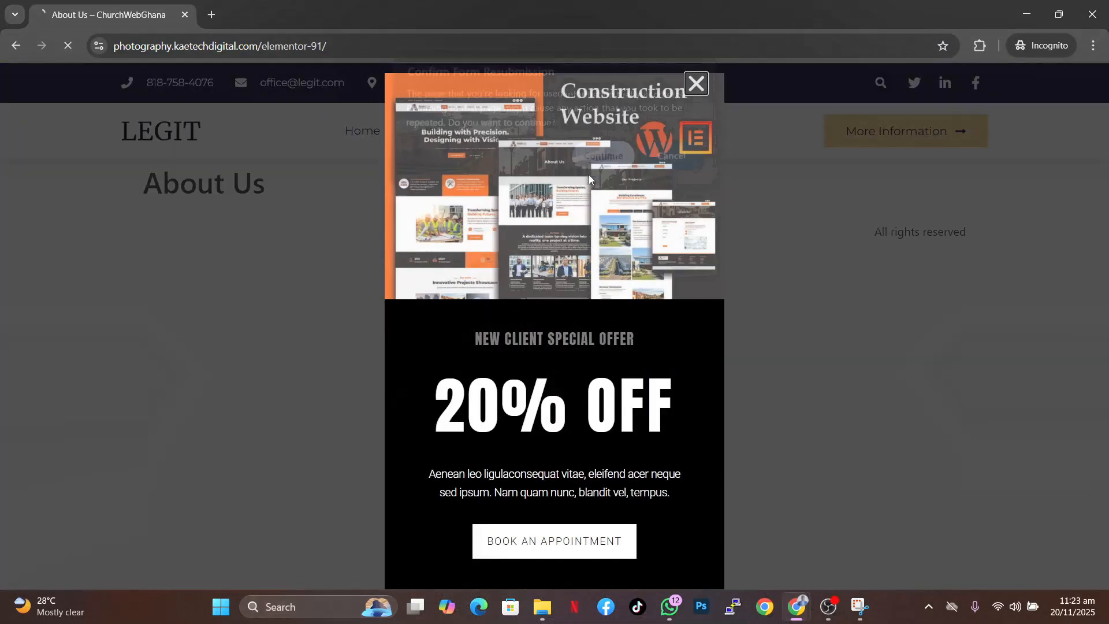